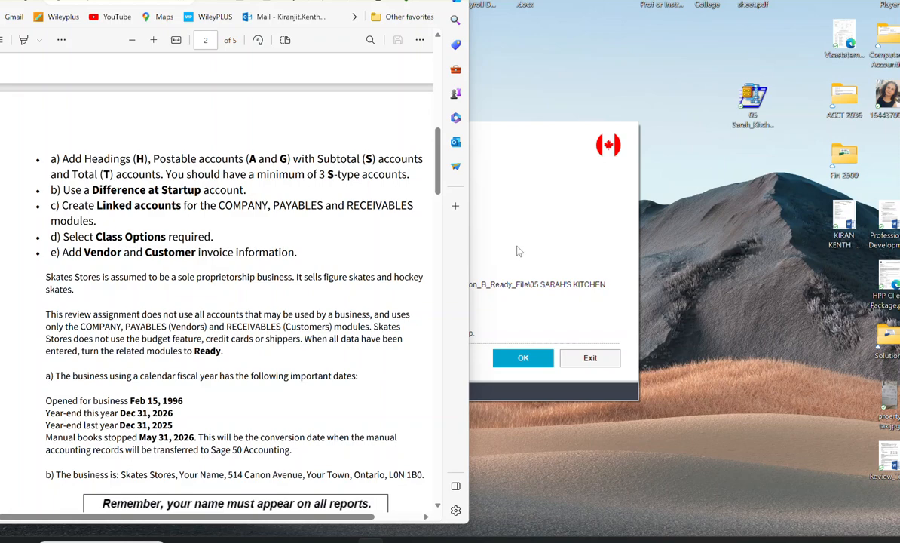
# Step: Read the Challenge Exercise 04 C4-3 Skates Stores instructions, examining the setup requirements, dates, form numbers, trial balance, taxes, customers, vendors and reports
pyautogui.scroll(5, 185, 243)
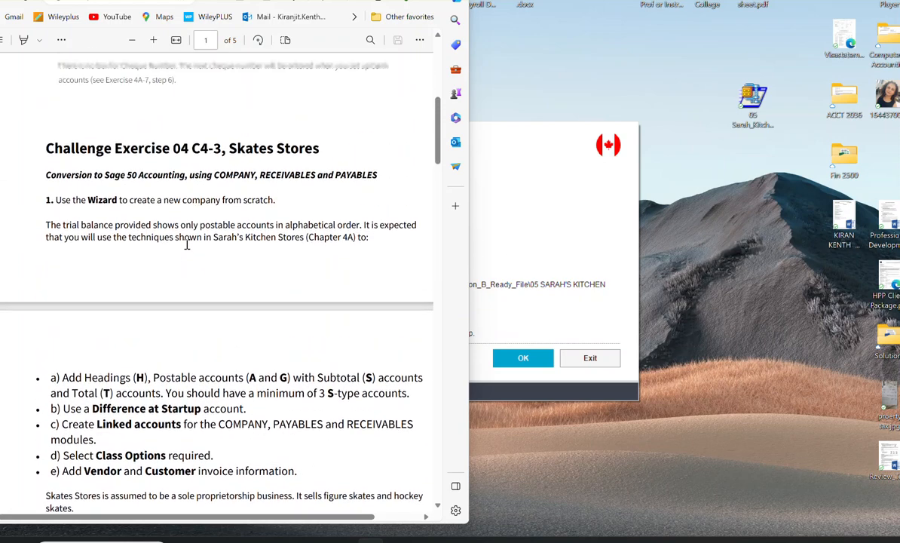
pyautogui.scroll(-2, 187, 243)
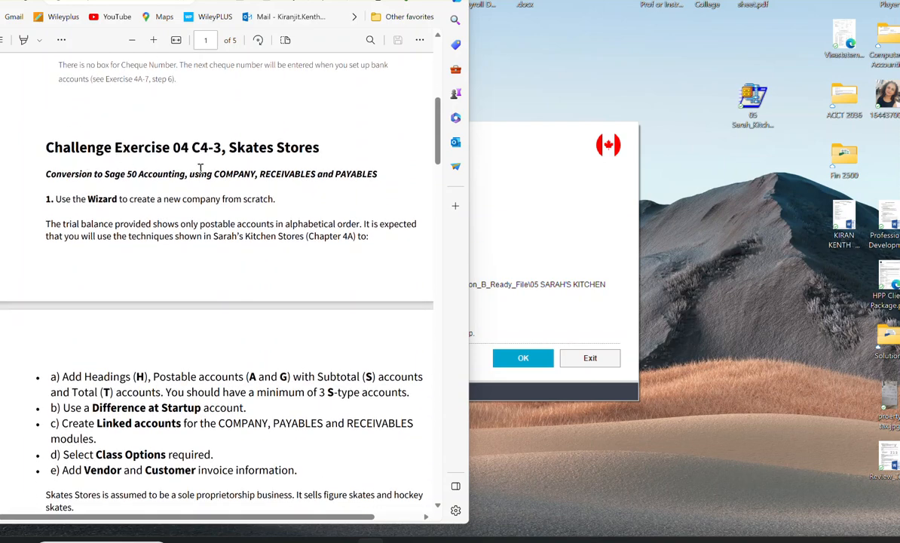
pyautogui.scroll(-5, 194, 228)
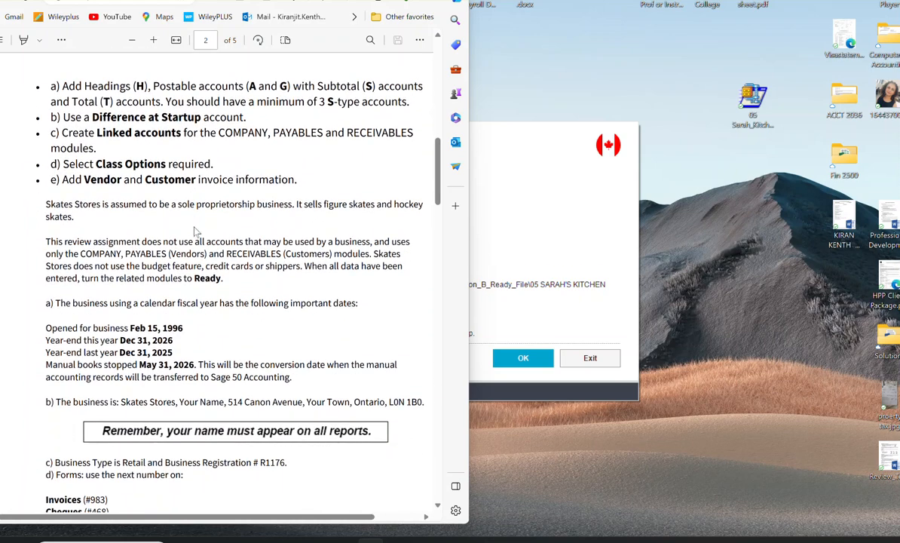
pyautogui.scroll(-3, 195, 231)
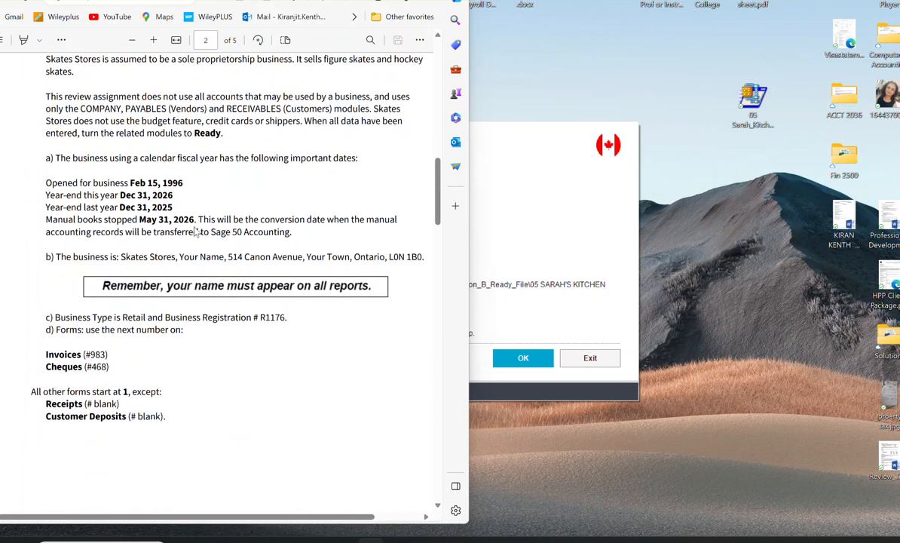
pyautogui.scroll(-3, 187, 183)
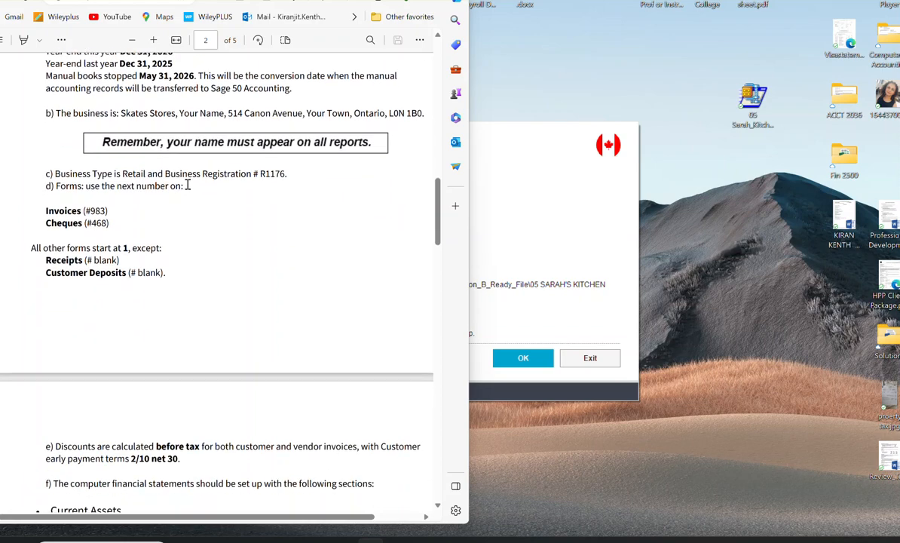
pyautogui.scroll(-2, 188, 184)
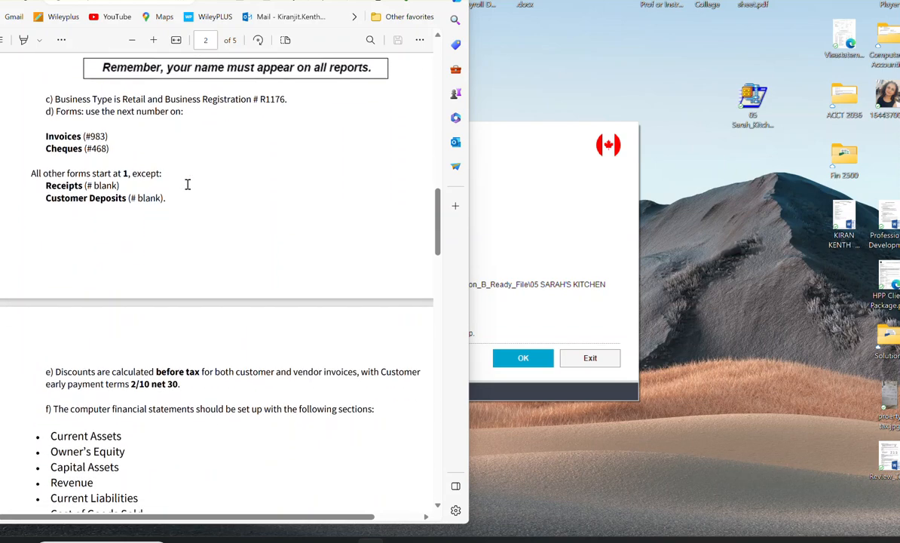
pyautogui.scroll(-10, 188, 184)
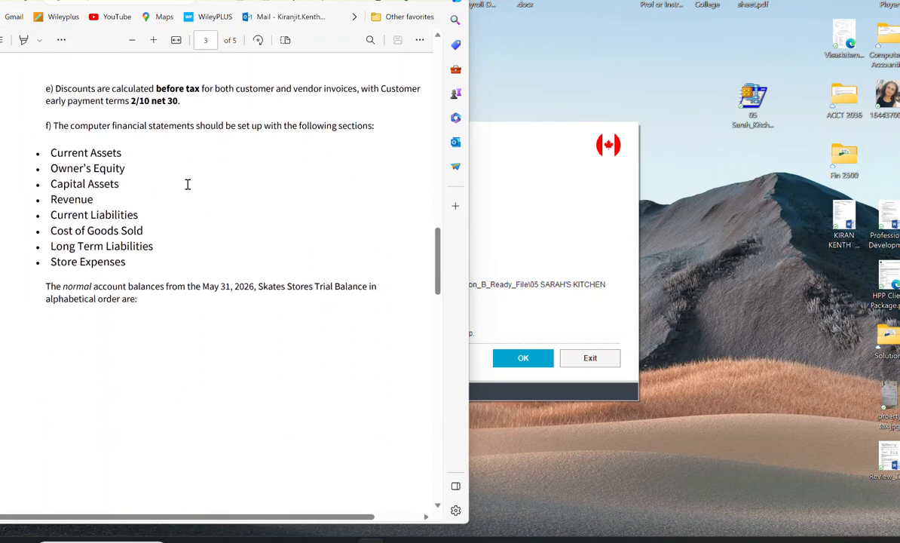
pyautogui.scroll(-11, 188, 184)
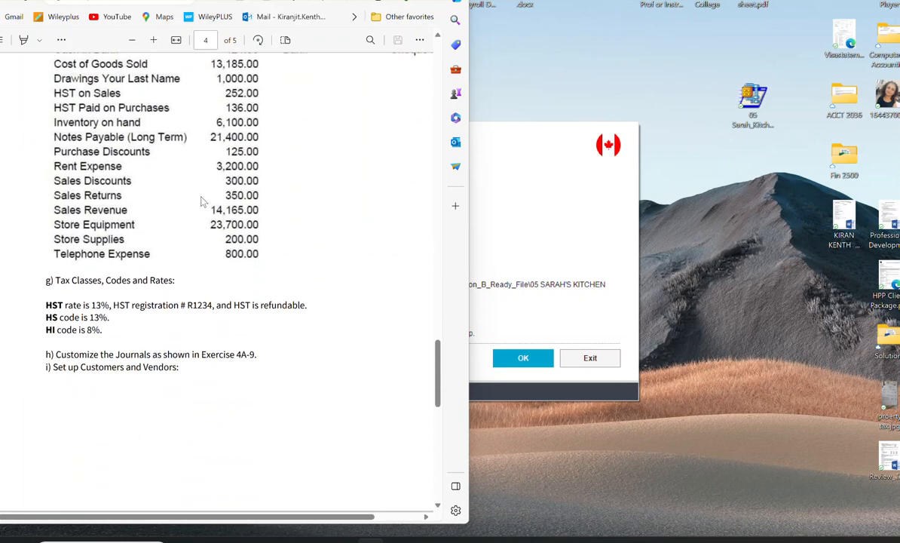
pyautogui.scroll(-2, 202, 201)
pyautogui.scroll(-10, 202, 201)
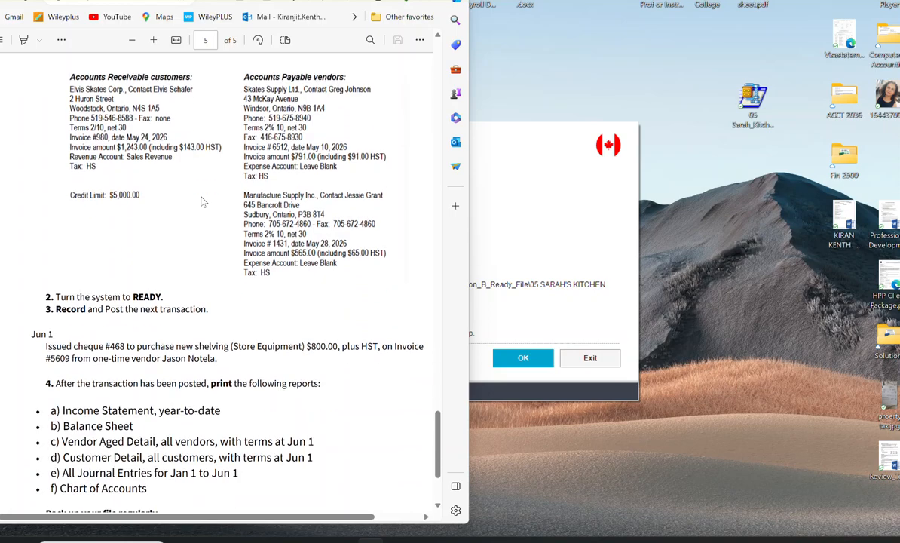
pyautogui.scroll(9, 202, 201)
pyautogui.scroll(20, 202, 201)
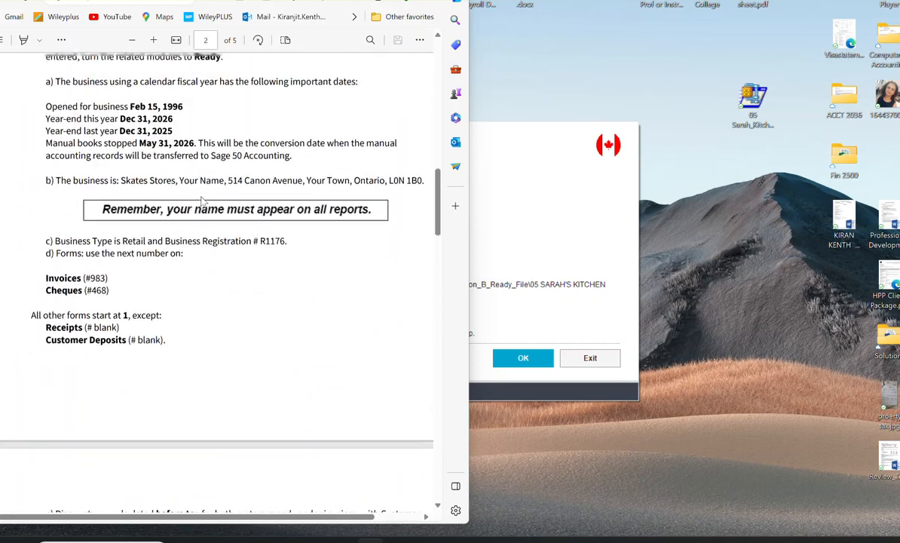
pyautogui.scroll(9, 202, 201)
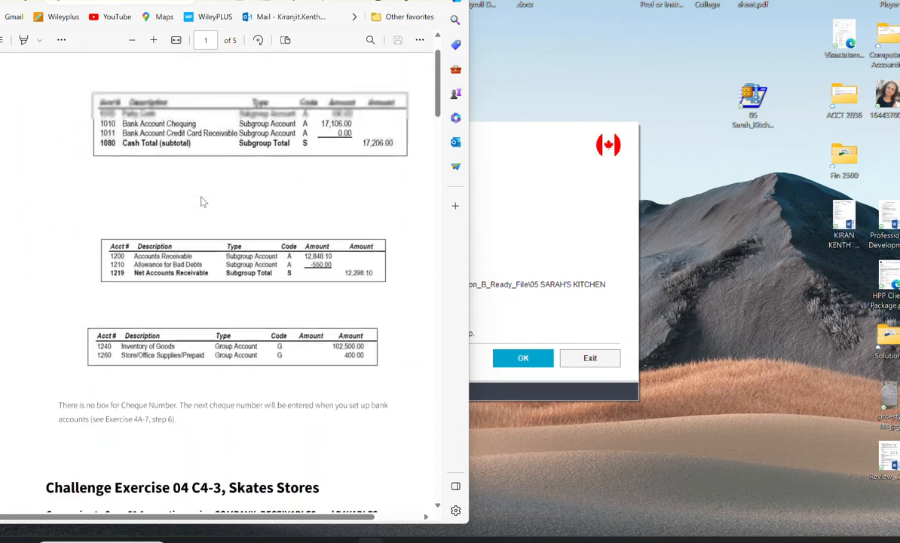
pyautogui.scroll(-7, 202, 201)
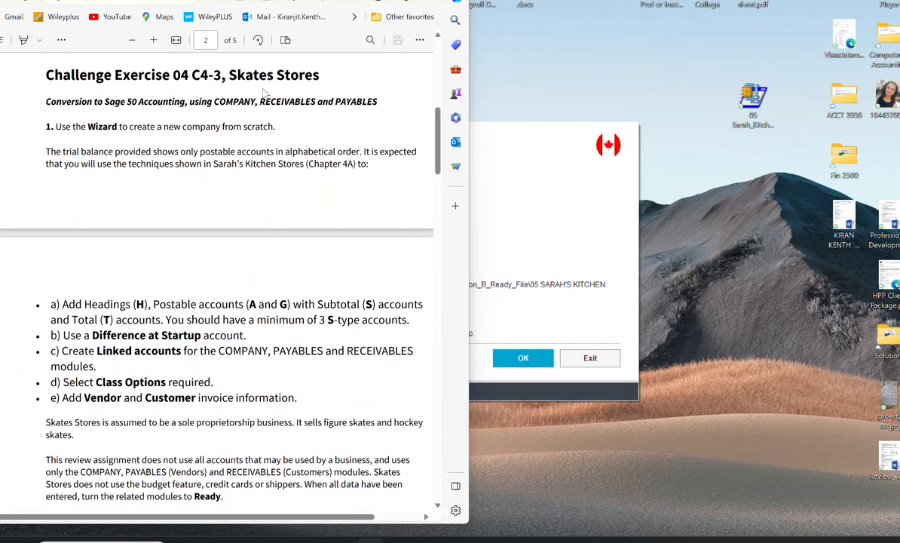
# Step: Switch to Sage 50, create a new company with the setup wizard, and name it Skates Stores followed by the student's full name
pyautogui.click(541, 306)
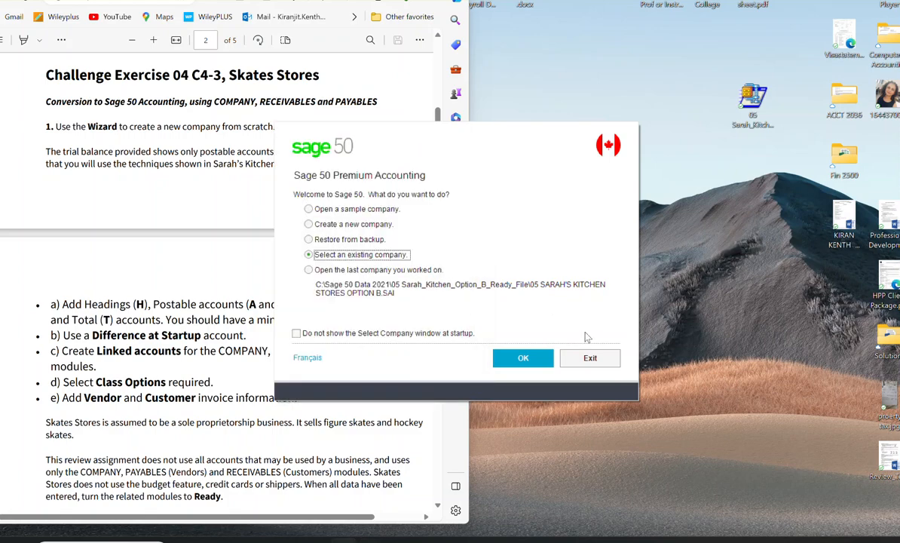
pyautogui.click(308, 220)
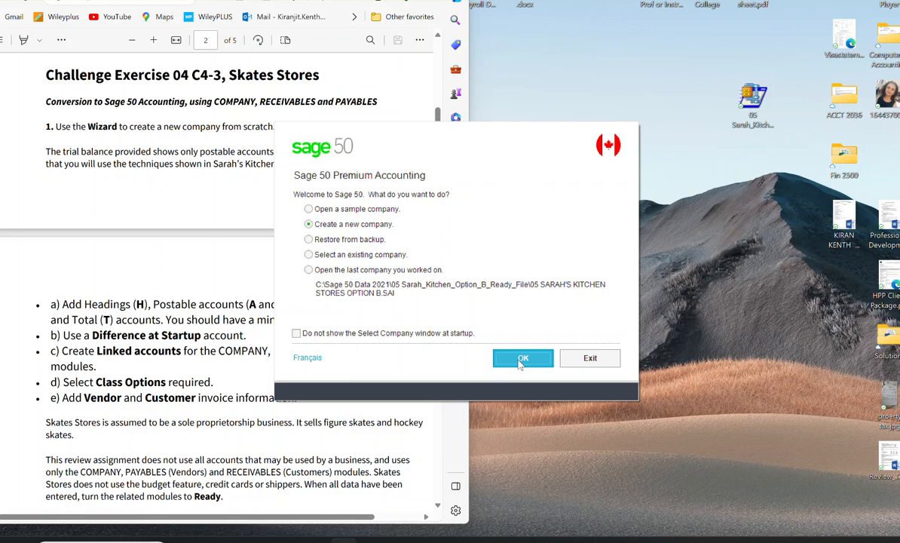
pyautogui.click(520, 359)
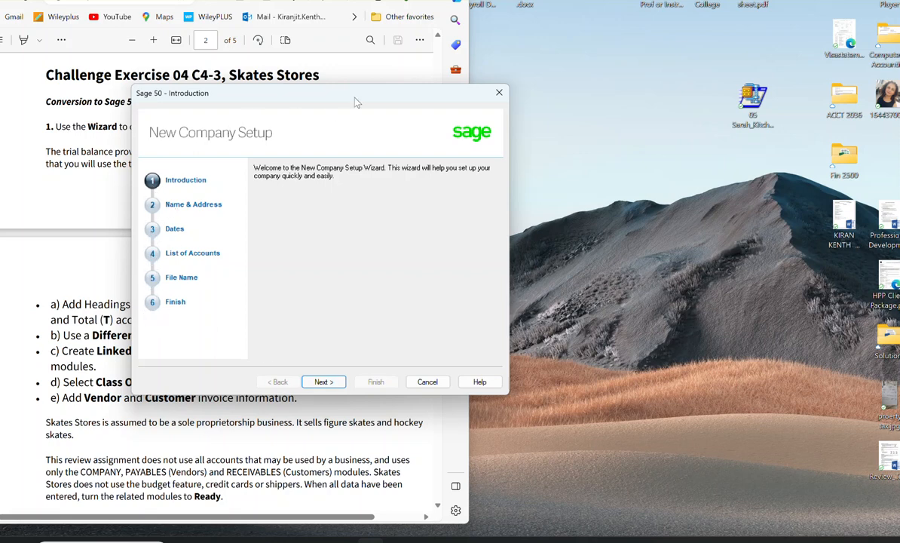
pyautogui.moveTo(362, 101); pyautogui.dragTo(529, 97)
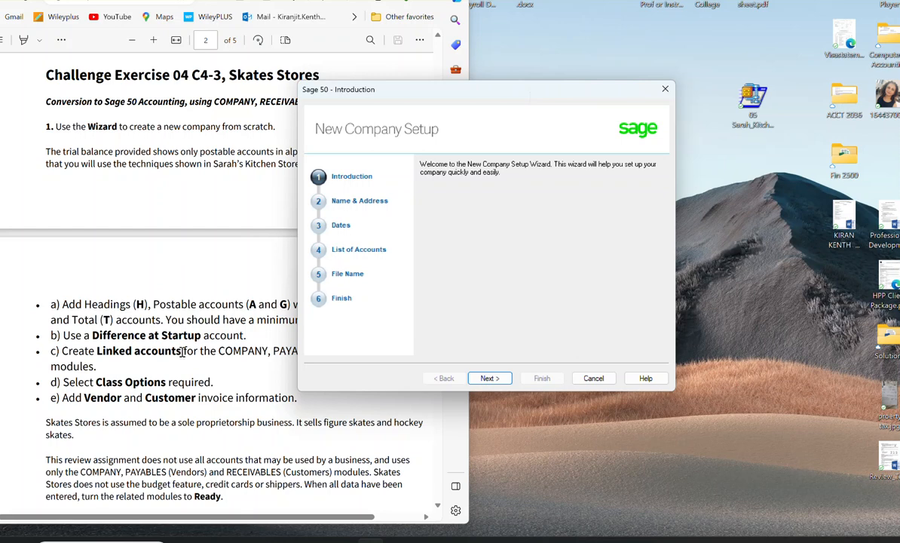
pyautogui.click(491, 378)
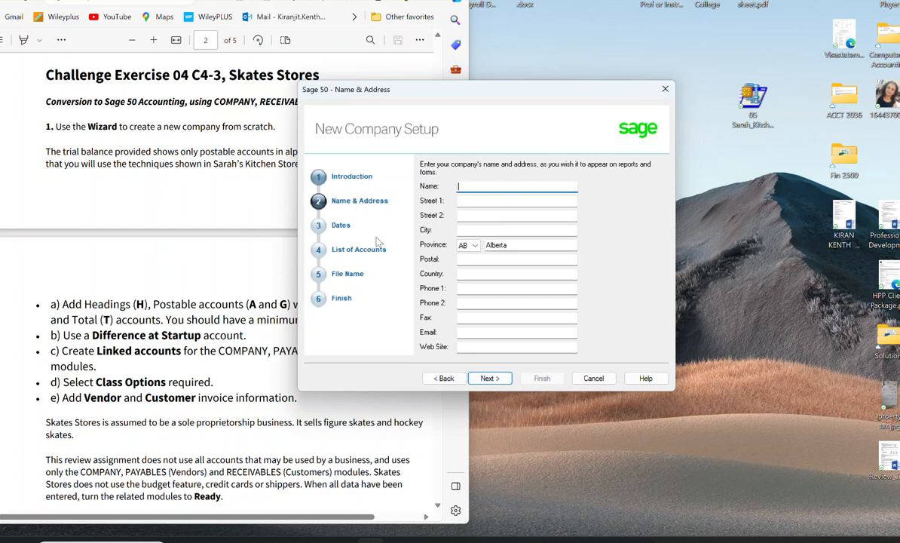
pyautogui.write('Skates Stores - Kiran Kenth')
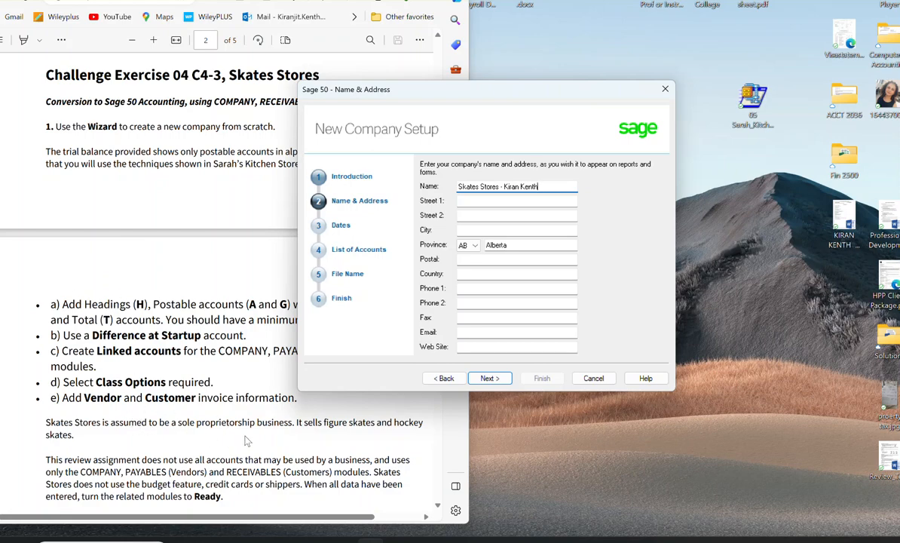
# Step: Copy the business address from the exercise into Street 1 and trim it to the street number and name
pyautogui.scroll(-3, 246, 441)
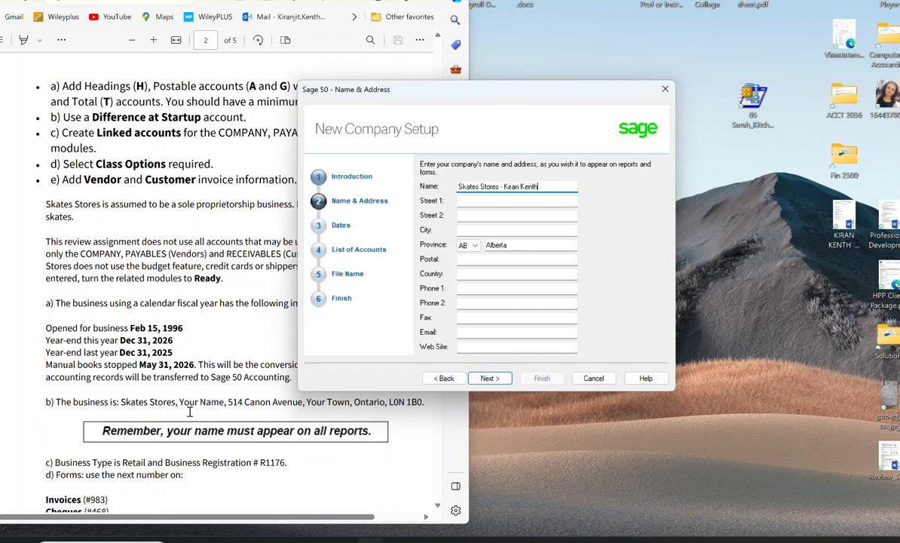
pyautogui.moveTo(227, 402); pyautogui.dragTo(432, 402)
pyautogui.hotkey('ctrl', 'c')
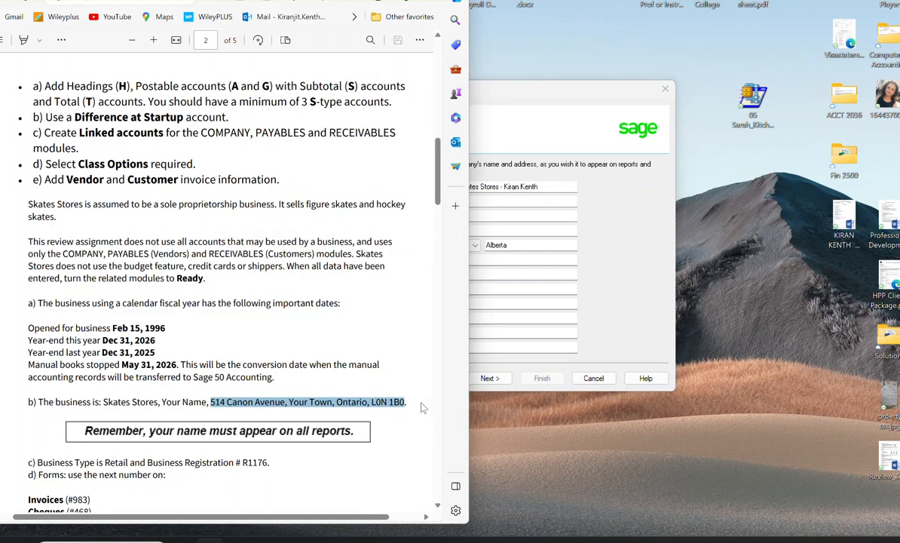
pyautogui.click(507, 200)
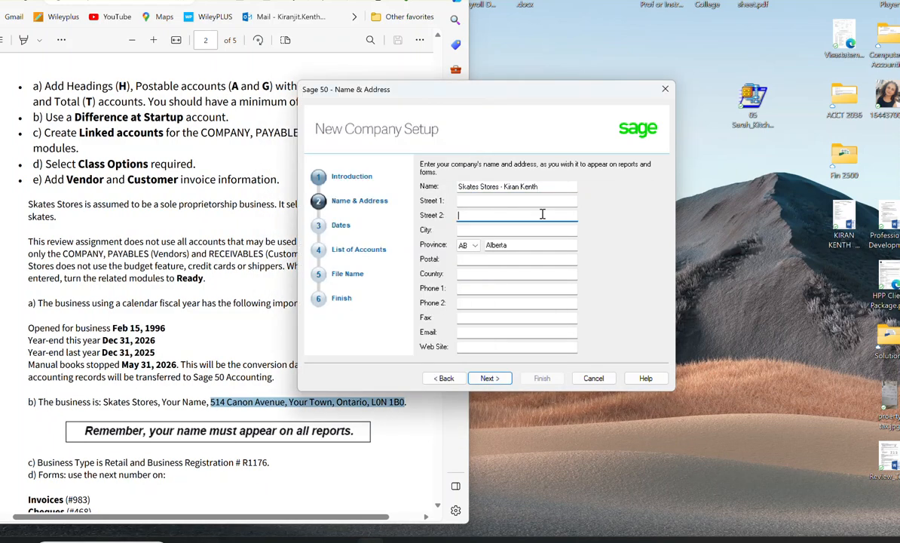
pyautogui.click(466, 201)
pyautogui.hotkey('ctrl', 'v')
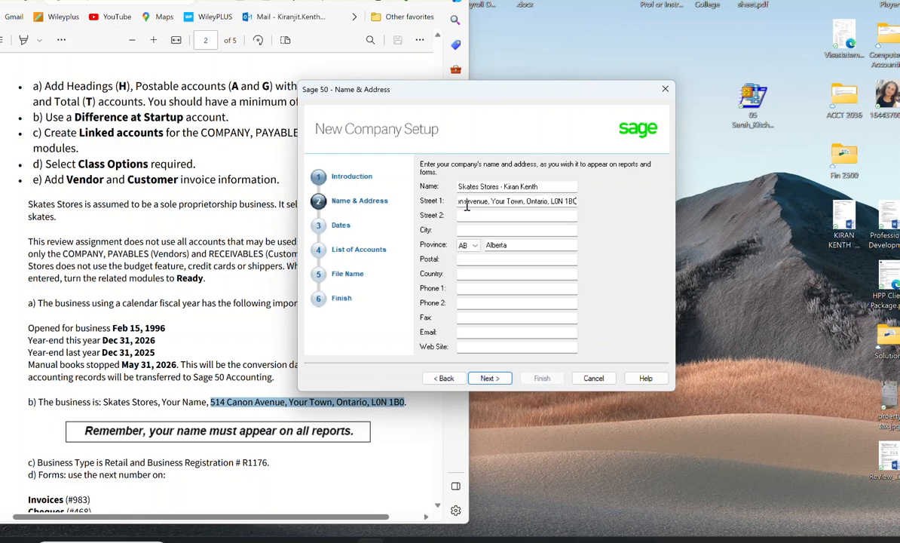
pyautogui.moveTo(493, 200); pyautogui.dragTo(578, 202)
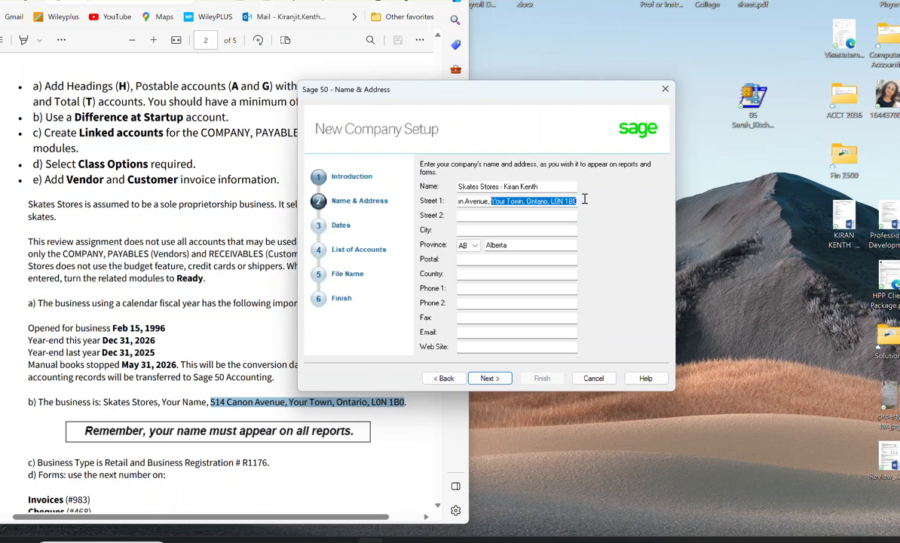
pyautogui.press('BackSpace')
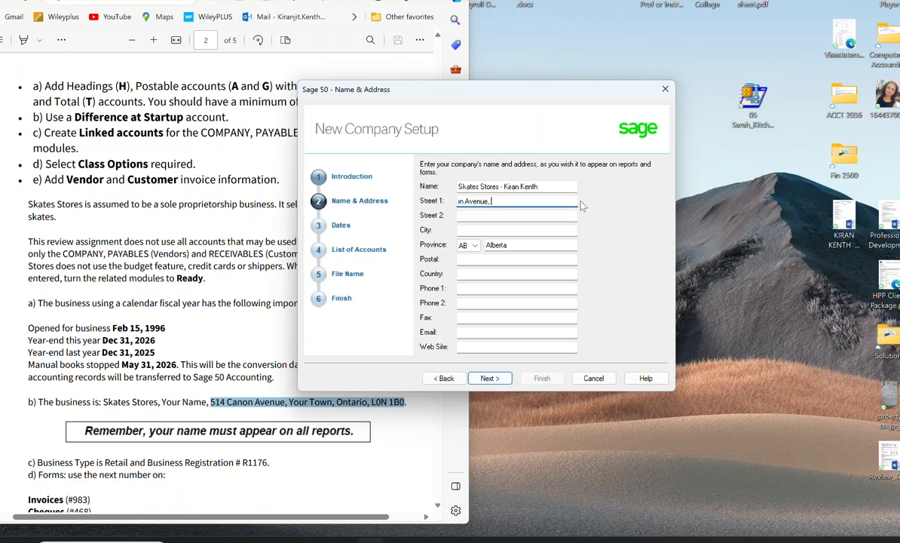
pyautogui.click(506, 215)
pyautogui.click(466, 202)
pyautogui.press('Left')
pyautogui.press('Left')
# Step: Set the company's province to ON and its city to Toronto
pyautogui.click(467, 230)
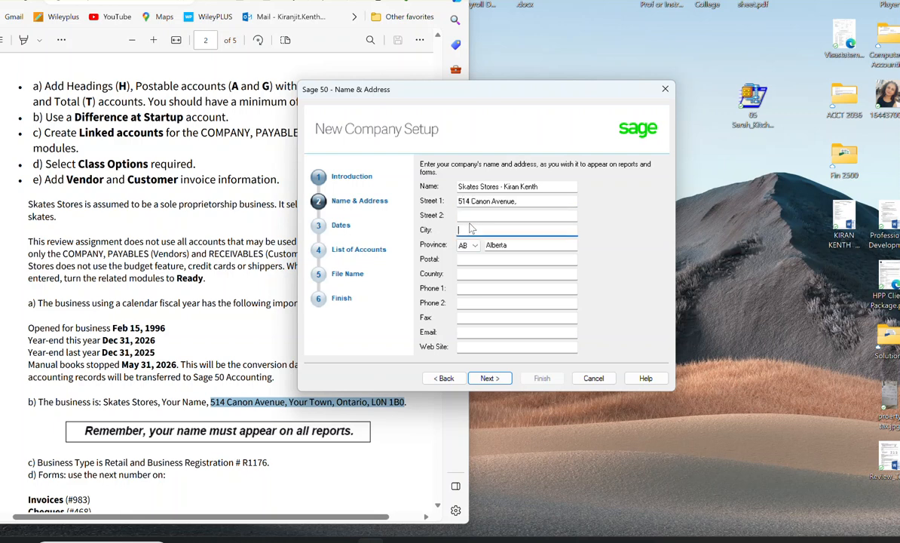
pyautogui.click(466, 245)
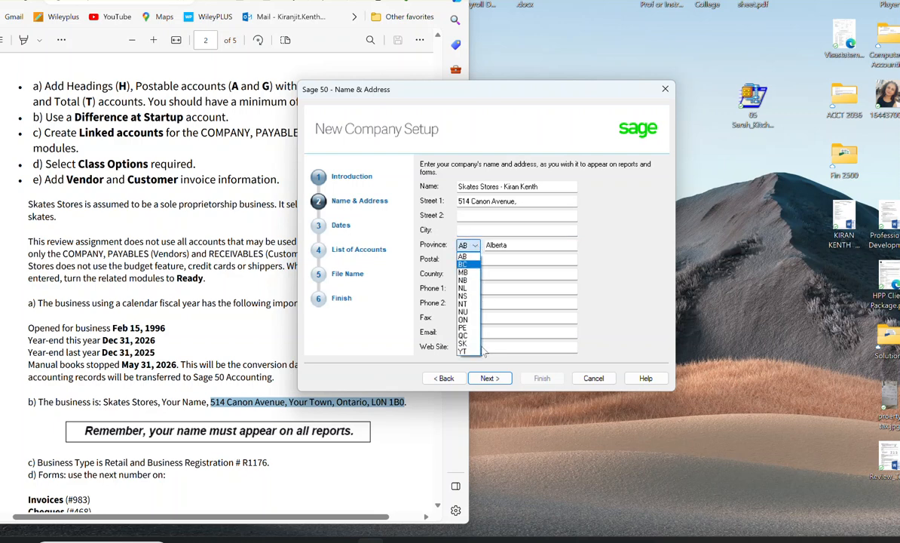
pyautogui.click(465, 320)
pyautogui.click(496, 228)
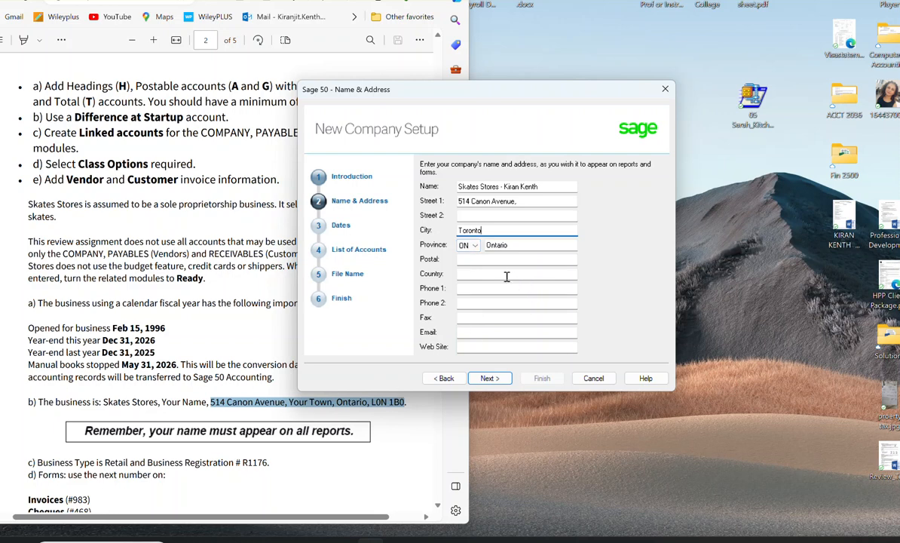
# Step: Enter the company's postal code, set the country to Canada, and continue to the accounting dates
pyautogui.click(491, 260)
pyautogui.write('L')
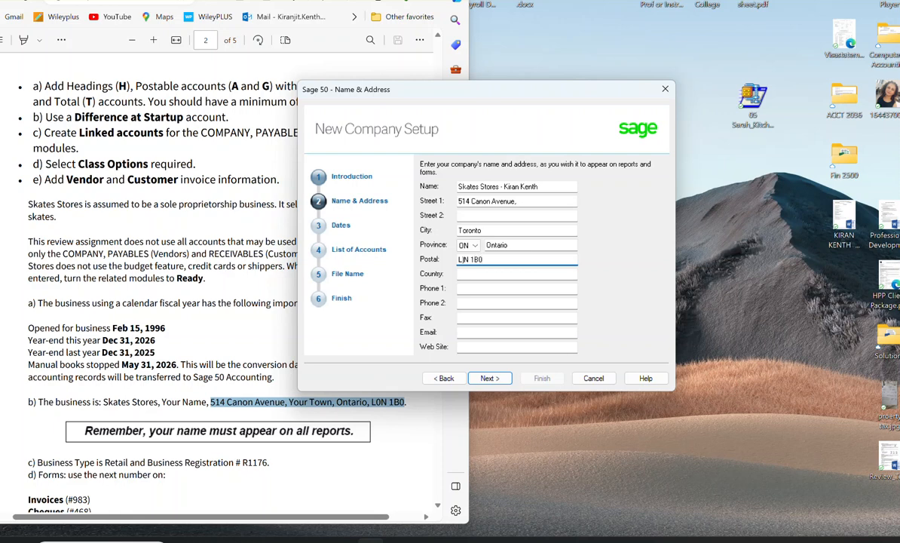
pyautogui.write('1')
pyautogui.click(465, 276)
pyautogui.write('Canada')
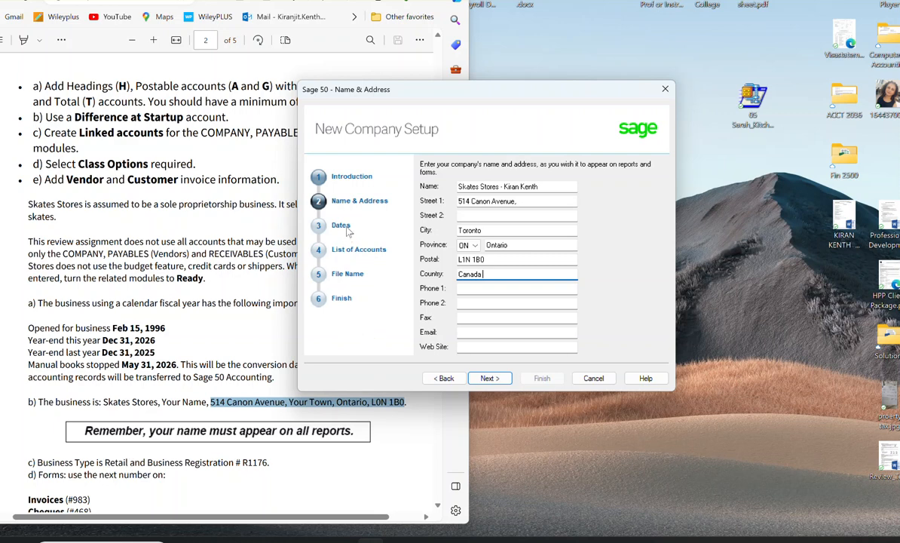
pyautogui.click(490, 379)
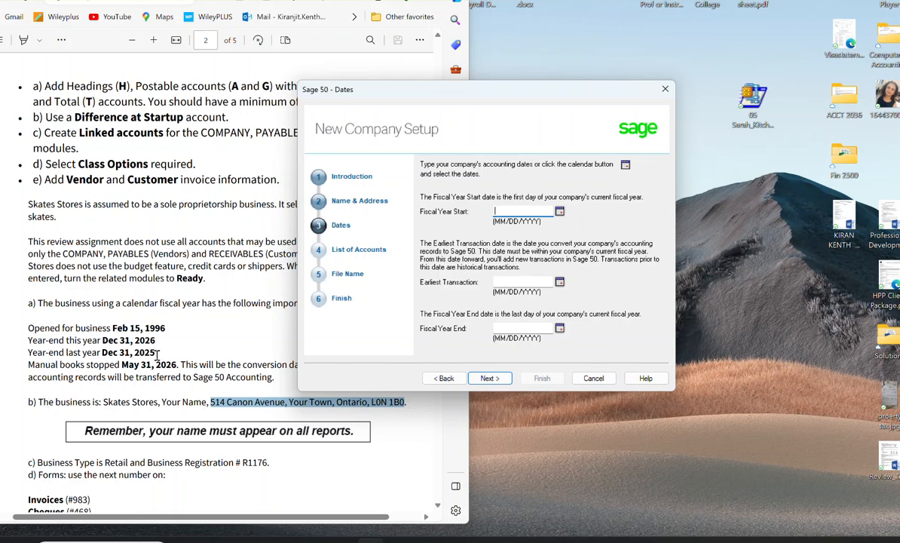
# Step: Set the company's Fiscal Year Start date to January 1, 2026
pyautogui.moveTo(155, 352); pyautogui.dragTo(31, 353)
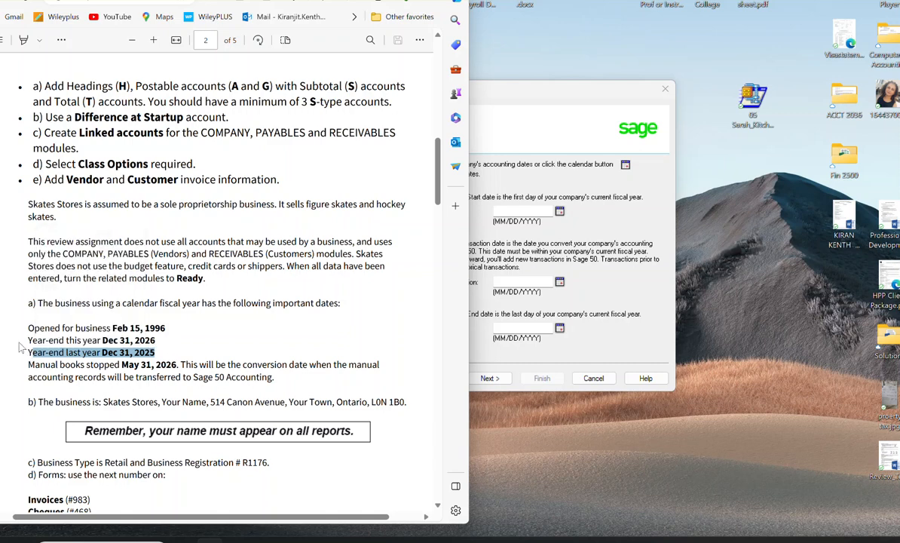
pyautogui.click(527, 214)
pyautogui.click(560, 211)
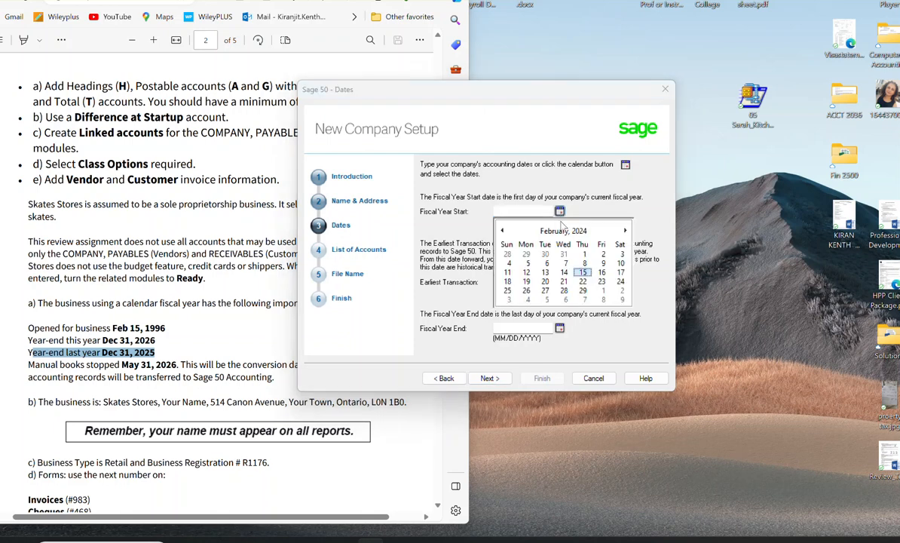
pyautogui.click(563, 231)
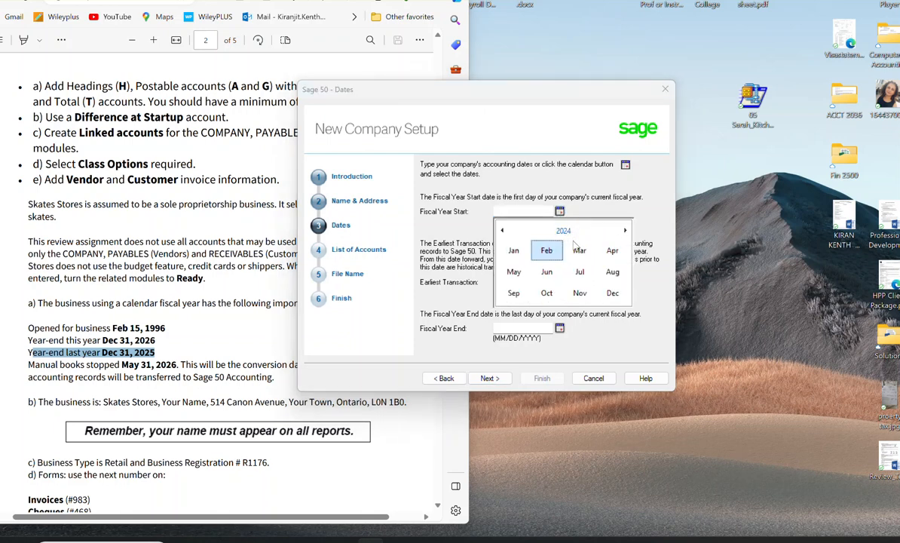
pyautogui.click(563, 231)
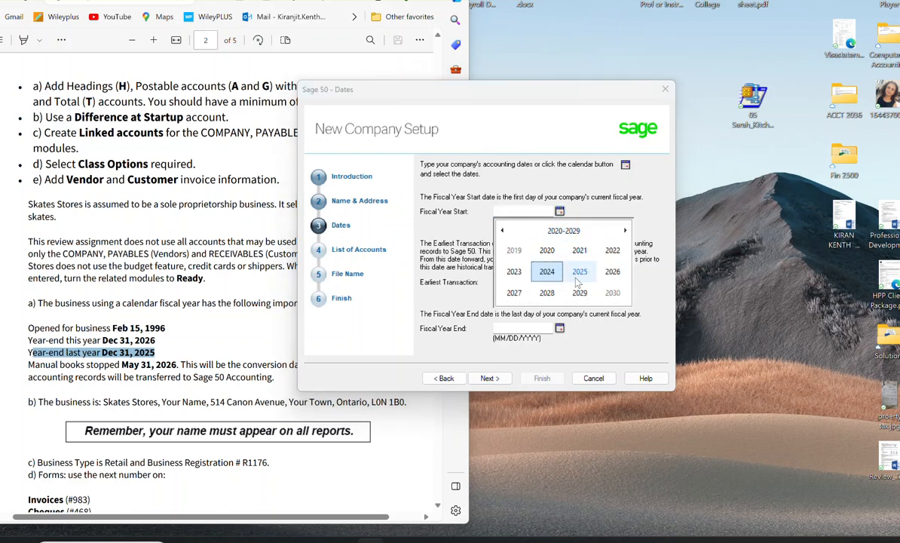
pyautogui.click(613, 272)
pyautogui.click(511, 252)
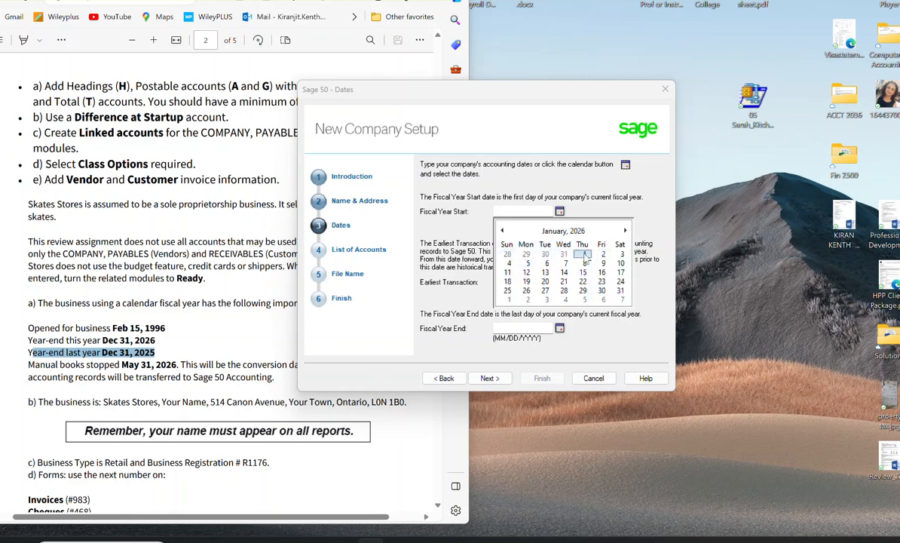
pyautogui.click(586, 255)
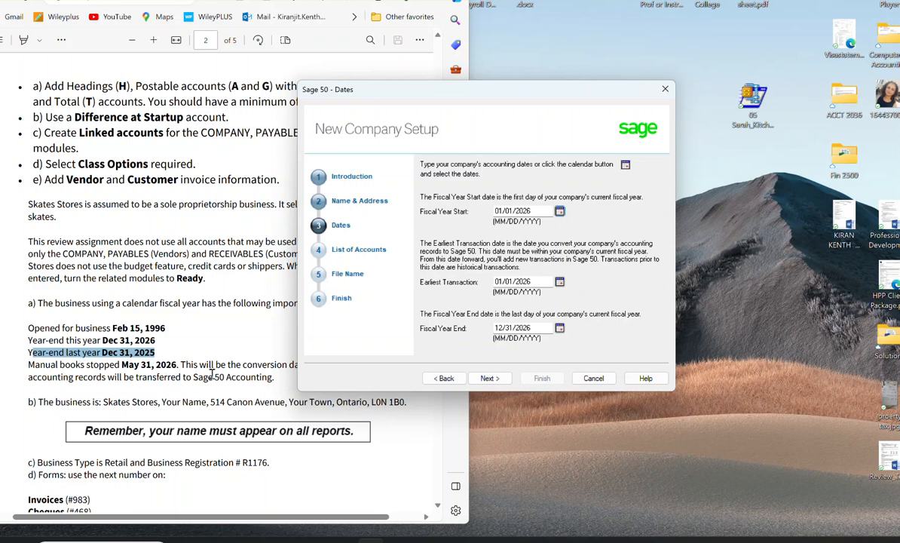
# Step: Set the Earliest Transaction date to the exercise's conversion date, May 31, 2026, and continue to the list of accounts
pyautogui.click(180, 365)
pyautogui.moveTo(179, 365); pyautogui.dragTo(119, 365)
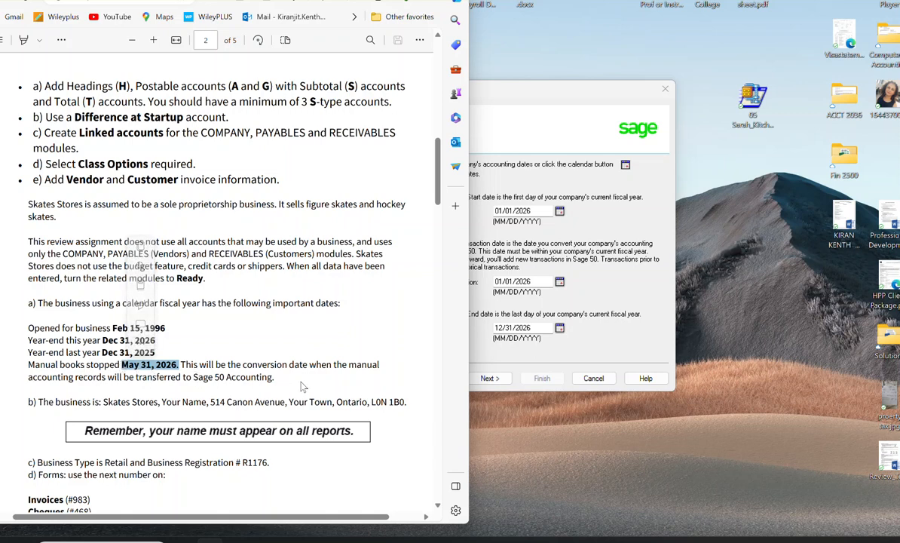
pyautogui.click(559, 281)
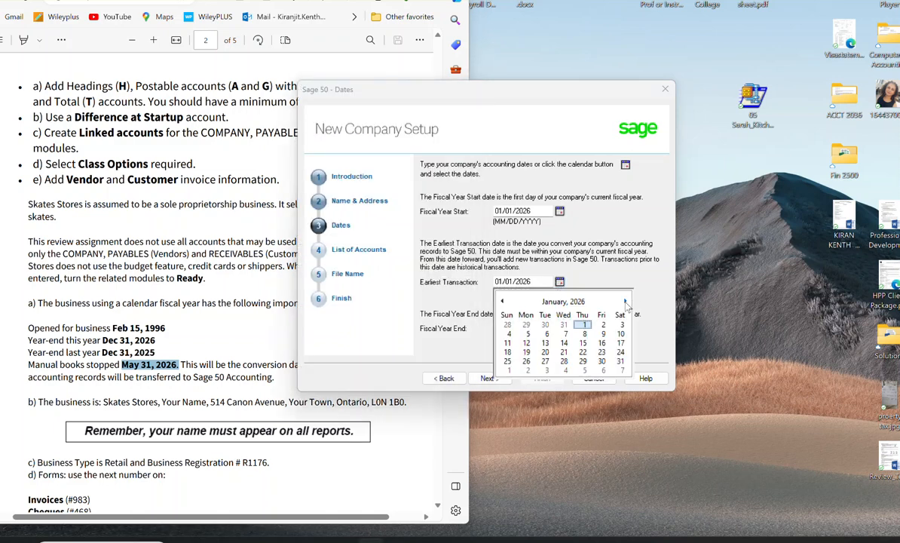
pyautogui.click(625, 302)
pyautogui.click(625, 301)
pyautogui.click(625, 302)
pyautogui.click(625, 302)
pyautogui.click(510, 371)
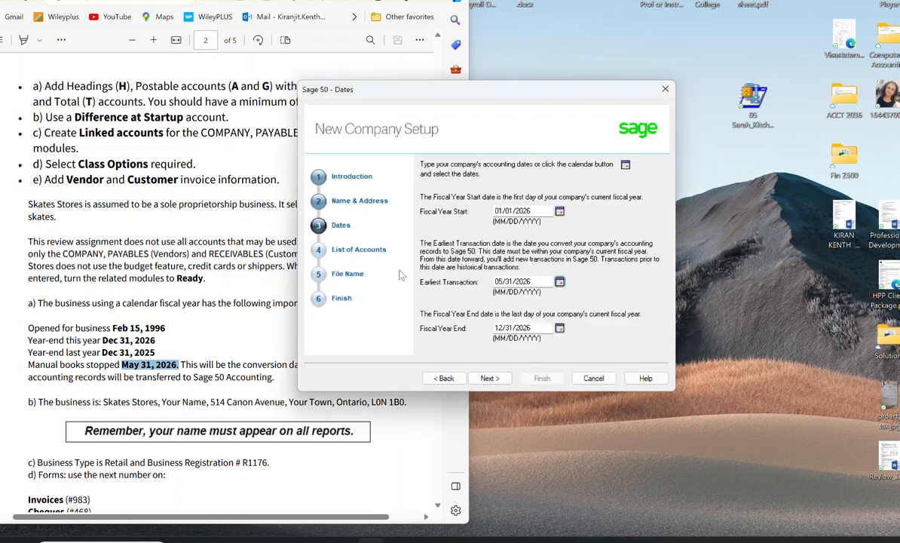
pyautogui.click(490, 378)
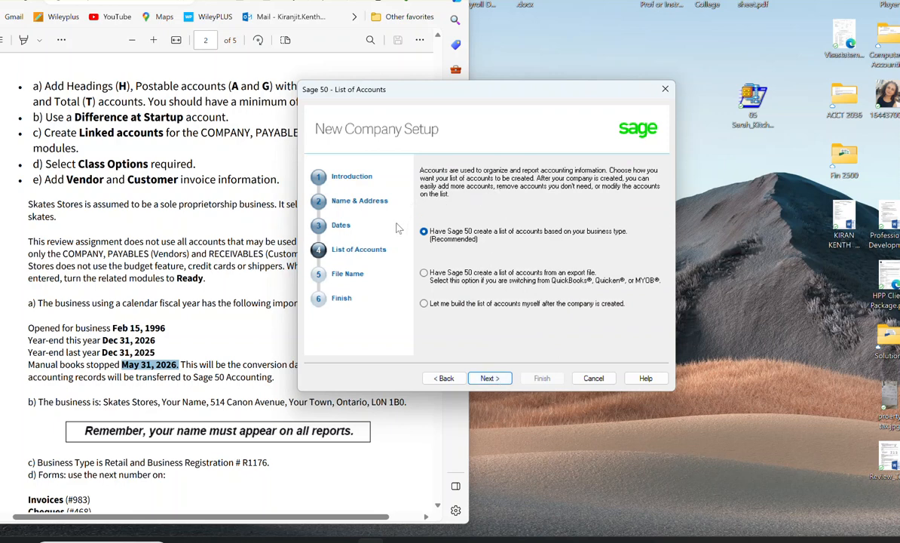
# Step: Choose to build the list of accounts yourself after the company is created, and confirm that choice
pyautogui.click(425, 303)
pyautogui.click(424, 302)
pyautogui.click(480, 379)
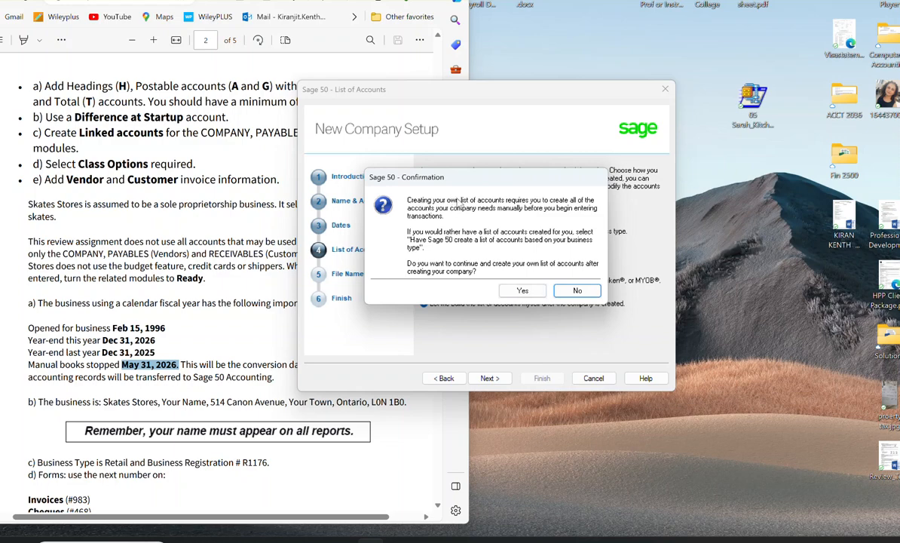
pyautogui.click(522, 291)
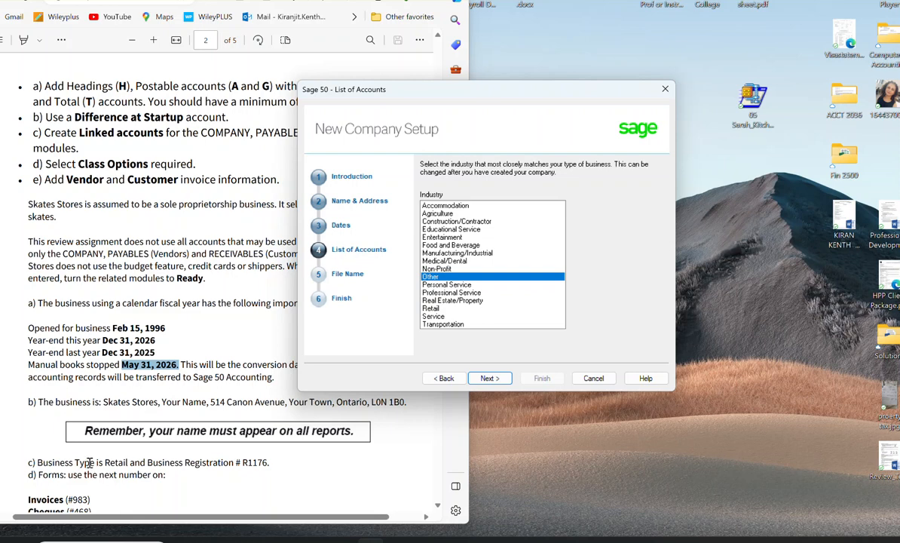
# Step: Check the business type in the exercise, choose Retail as the industry, and continue to the file name
pyautogui.moveTo(105, 462); pyautogui.dragTo(149, 461)
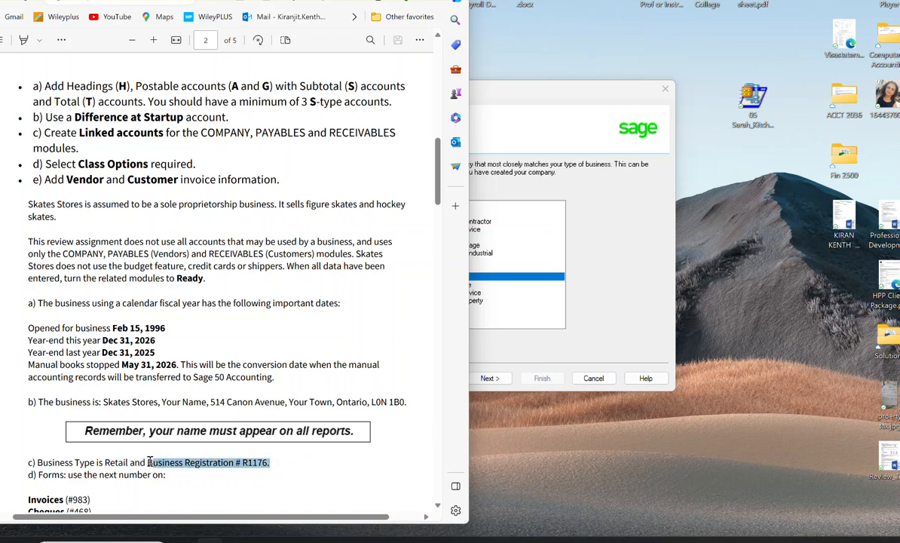
pyautogui.moveTo(149, 461); pyautogui.dragTo(149, 461)
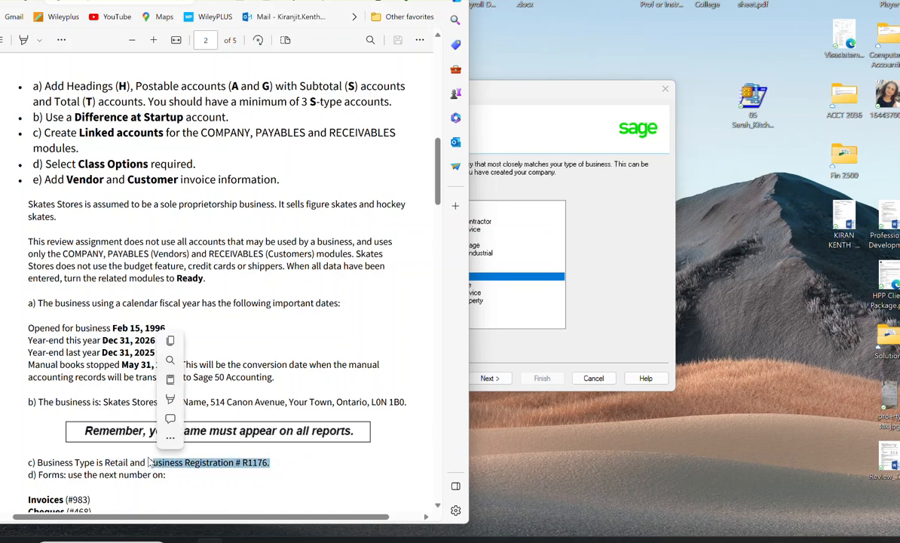
pyautogui.click(156, 466)
pyautogui.moveTo(148, 462); pyautogui.dragTo(274, 465)
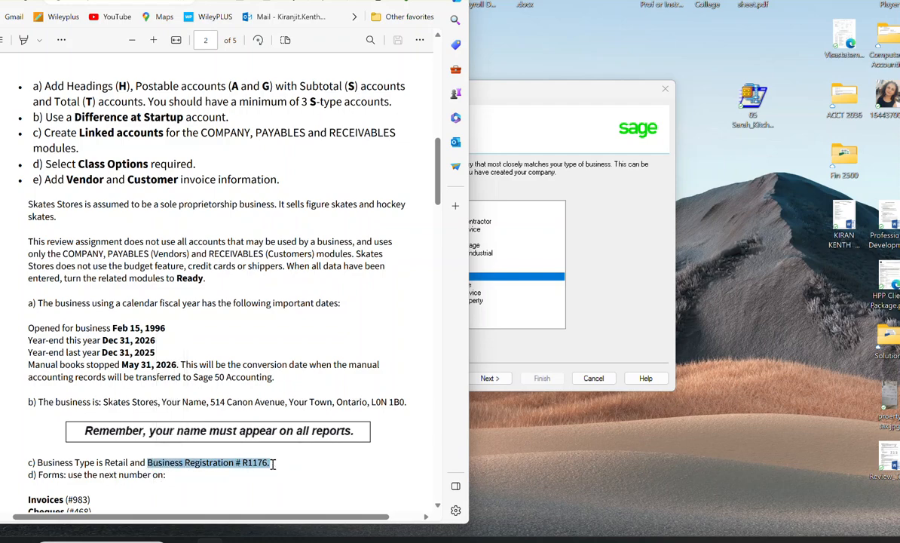
pyautogui.click(546, 339)
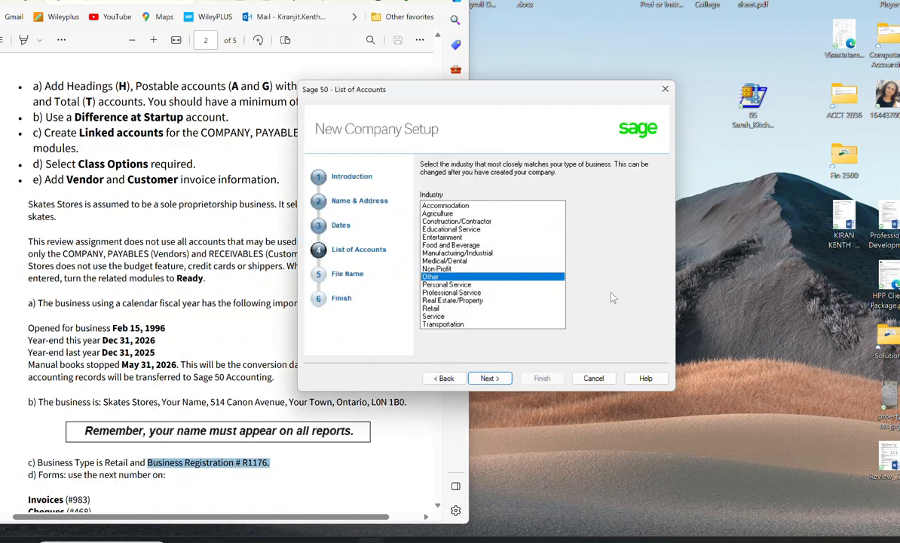
pyautogui.click(436, 309)
pyautogui.click(486, 377)
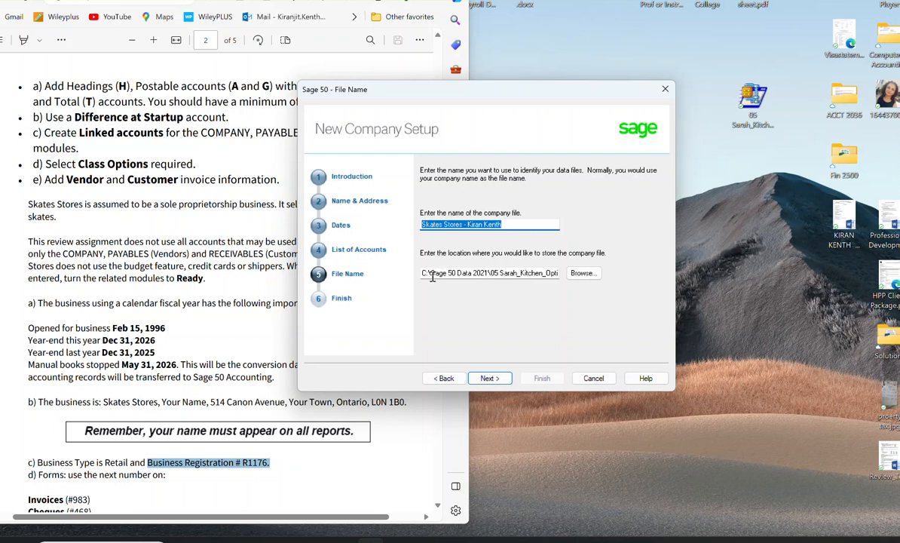
# Step: Accept the proposed company file name and location, finish creating the company, and close the setup wizard
pyautogui.click(486, 377)
pyautogui.click(542, 377)
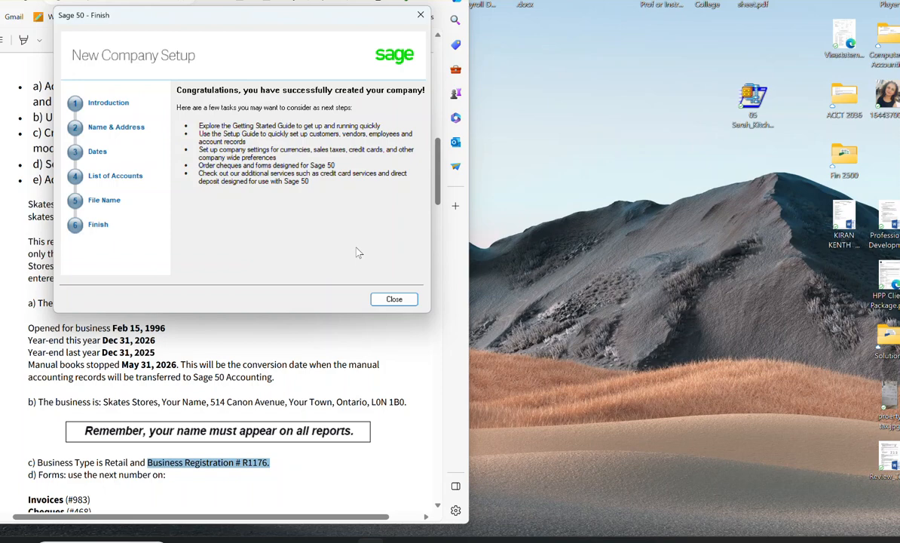
pyautogui.click(393, 299)
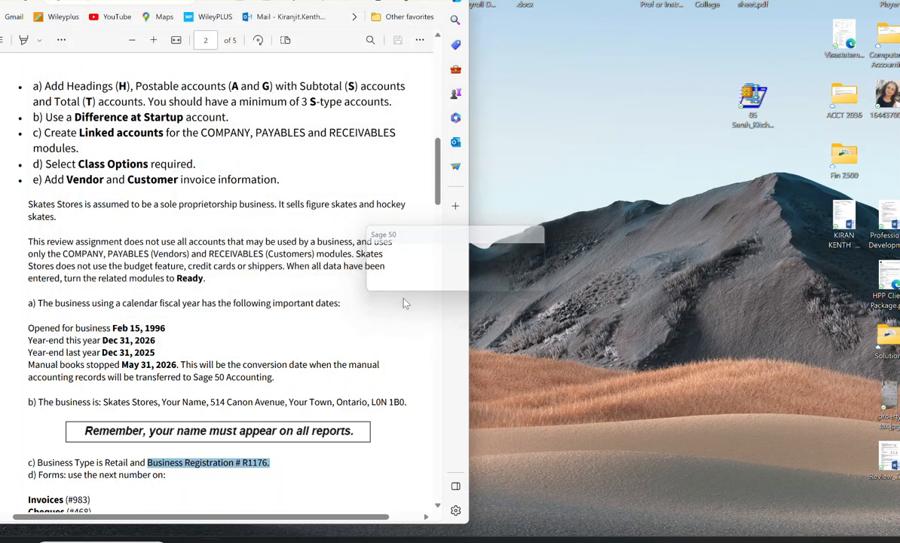
# Step: Bring up the new company's Sage 50 window and exit the welcome window over it
pyautogui.press('super')
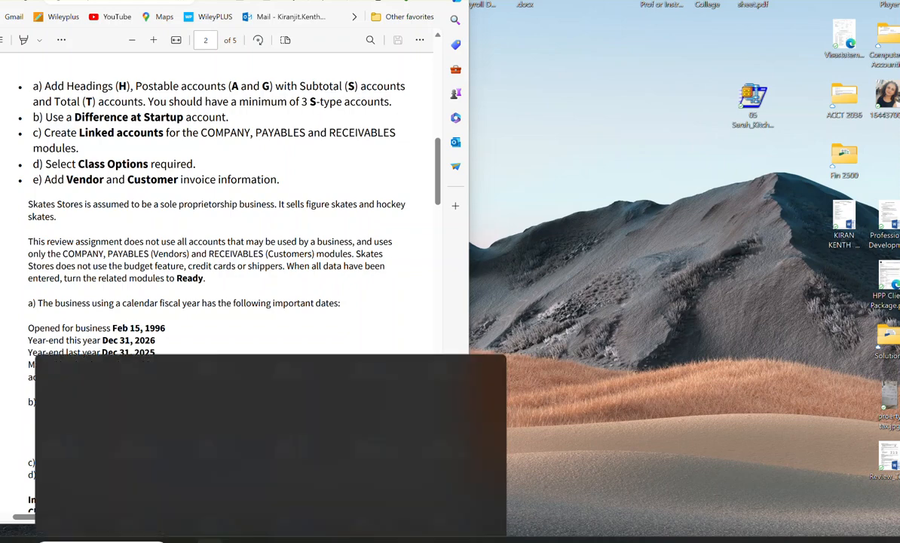
pyautogui.click(143, 138)
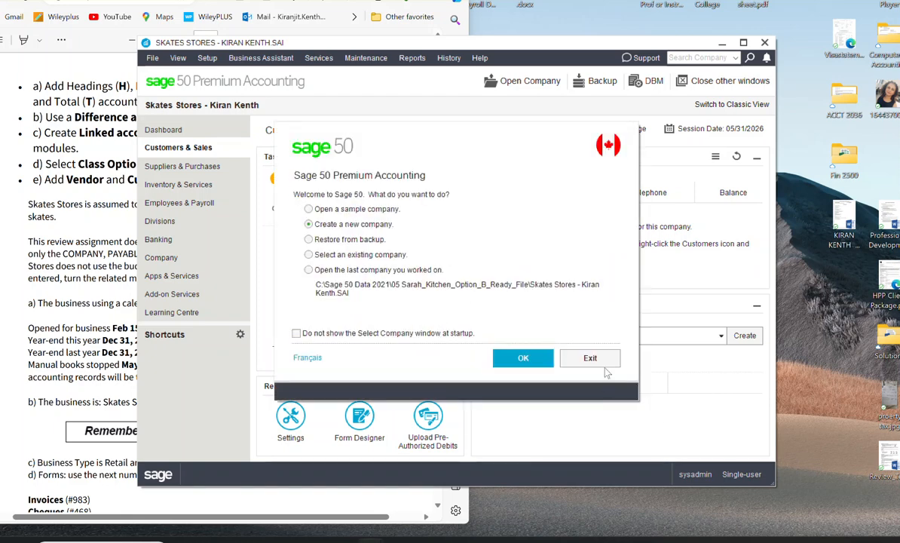
pyautogui.click(587, 355)
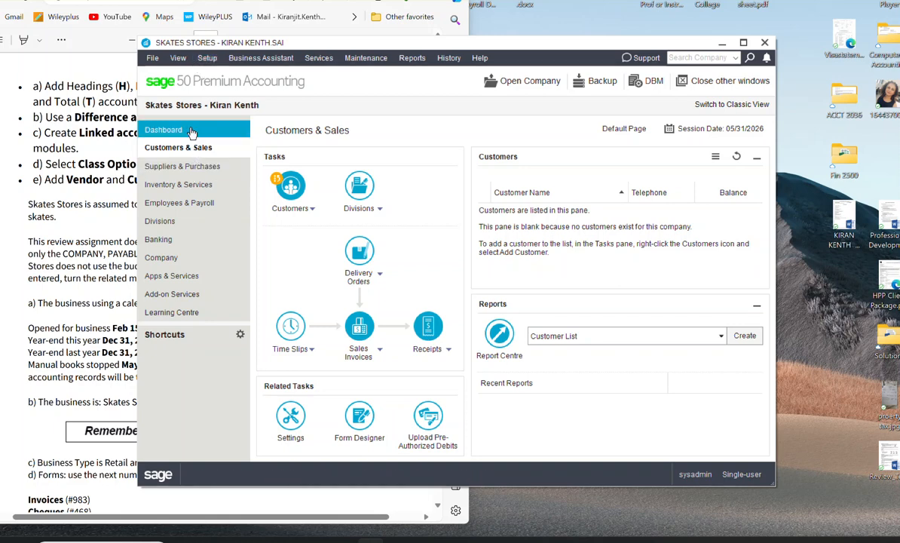
# Step: Set the terminology in the user preferences to Use Accounting Terms
pyautogui.click(208, 58)
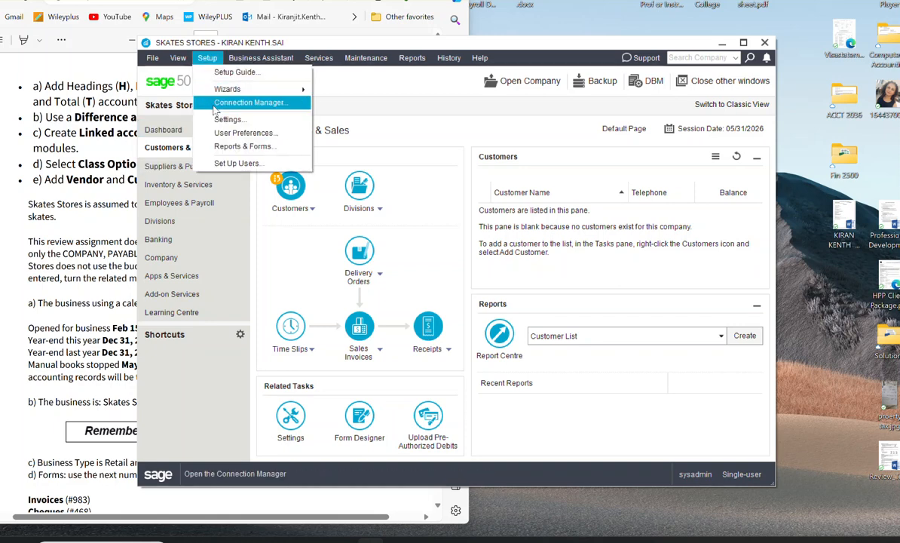
pyautogui.click(222, 133)
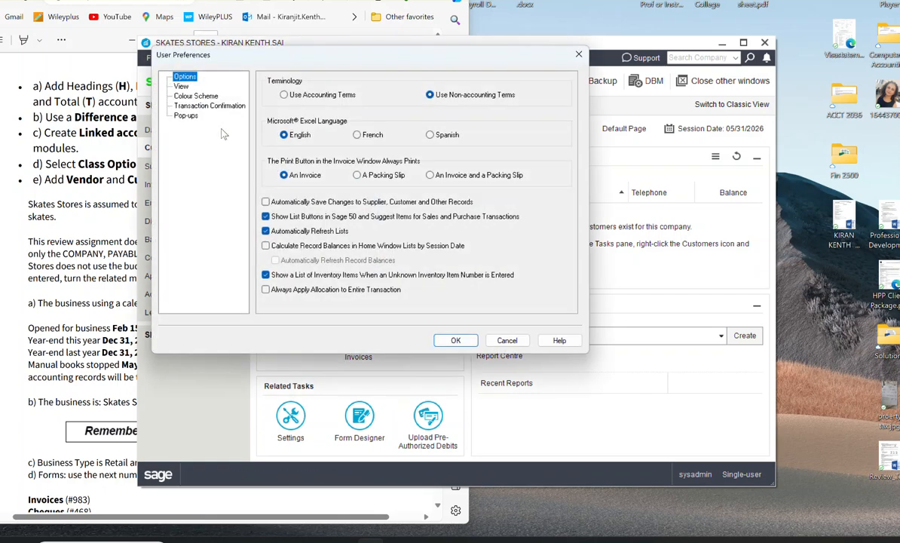
pyautogui.click(282, 96)
pyautogui.moveTo(298, 49); pyautogui.dragTo(426, 50)
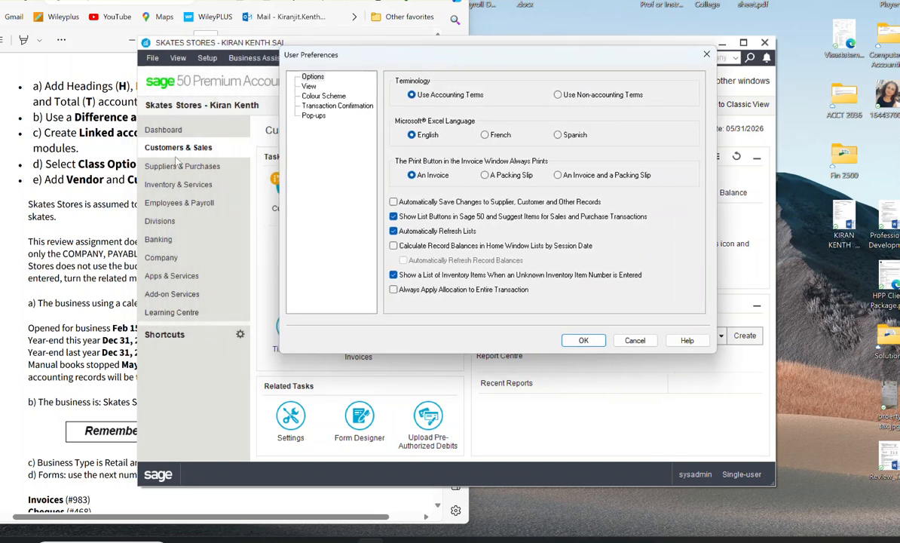
pyautogui.click(171, 150)
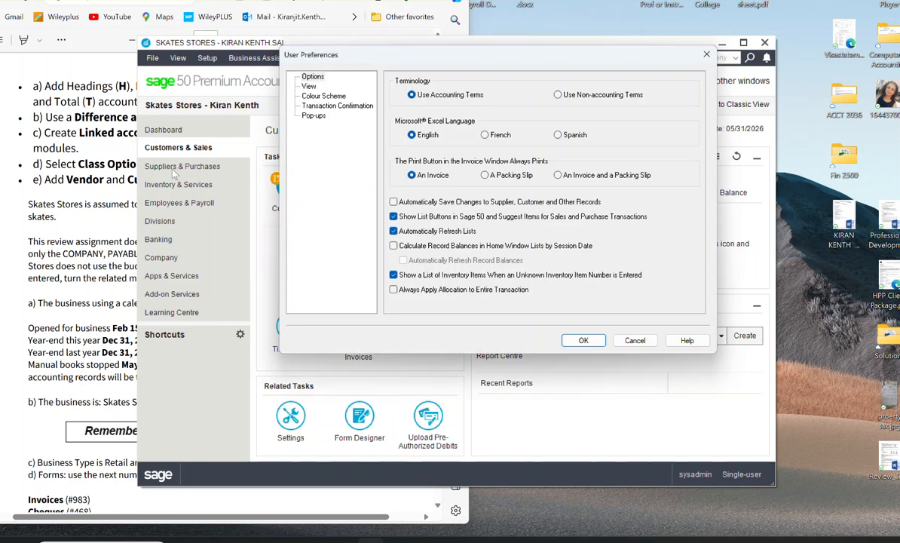
# Step: Hide the Inventory & Services, Employees & Payroll and Division pages, check the colour and transaction confirmation preferences, and save
pyautogui.click(309, 86)
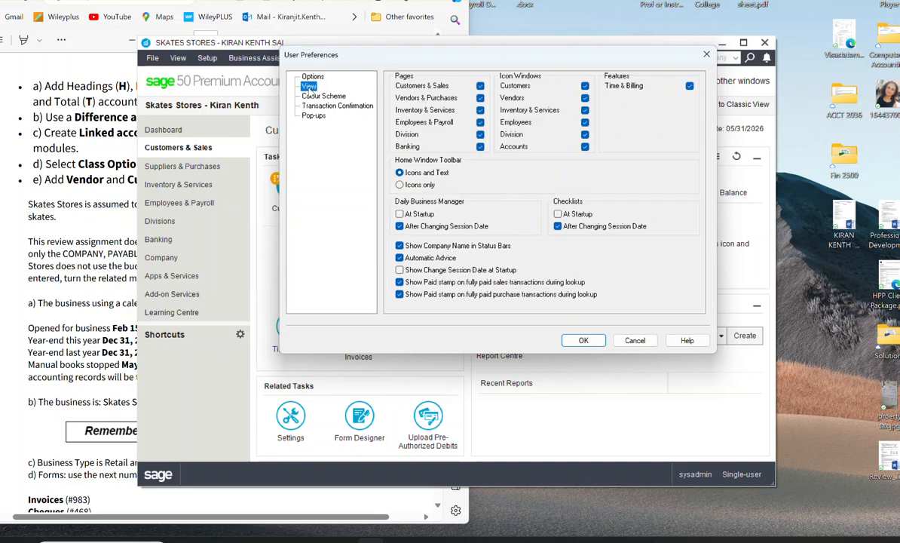
pyautogui.click(479, 110)
pyautogui.click(479, 123)
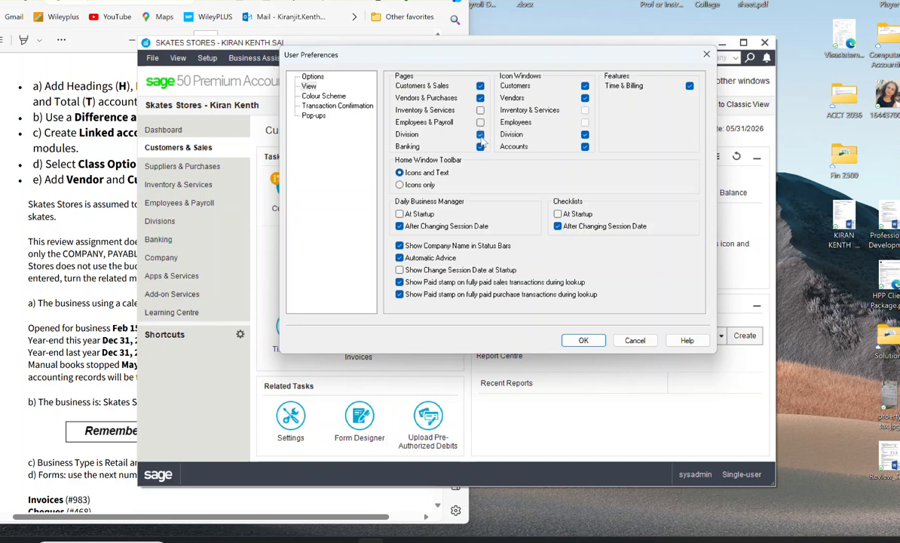
pyautogui.click(481, 135)
pyautogui.click(304, 97)
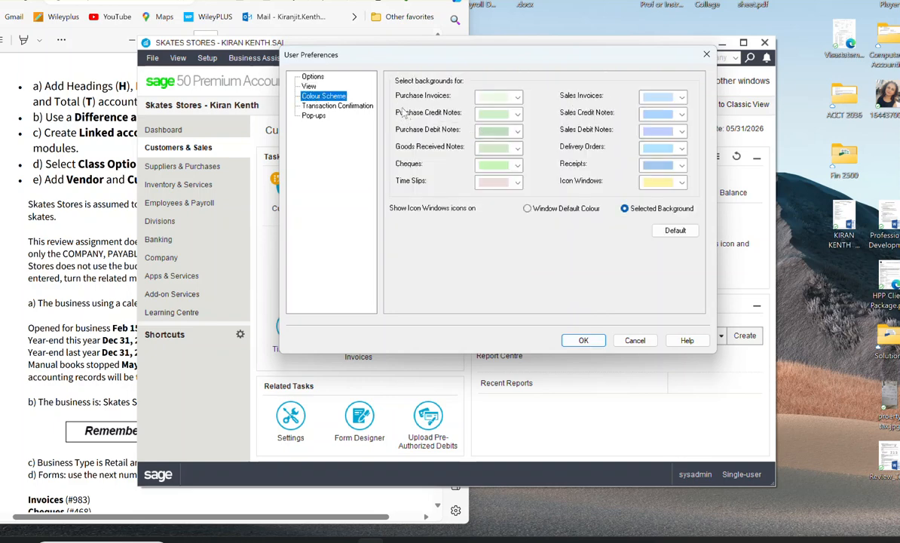
pyautogui.click(330, 107)
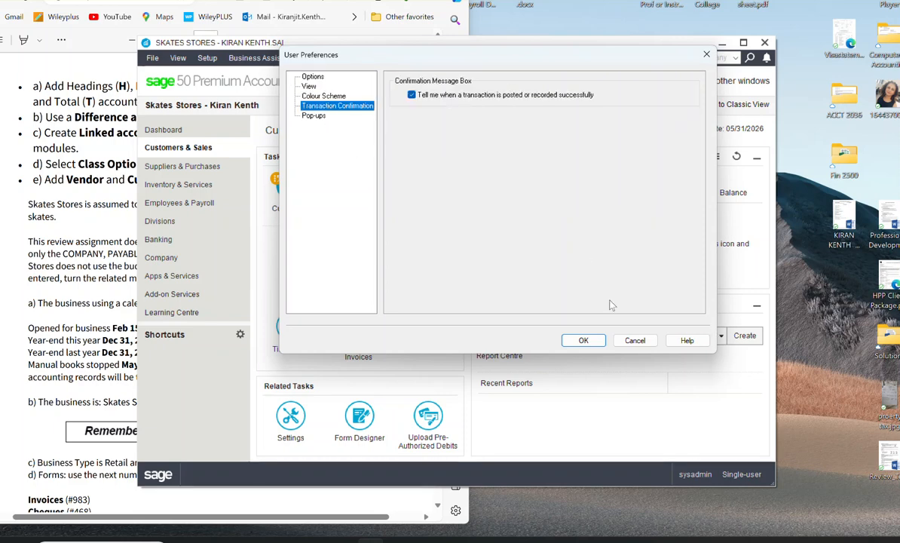
pyautogui.click(582, 340)
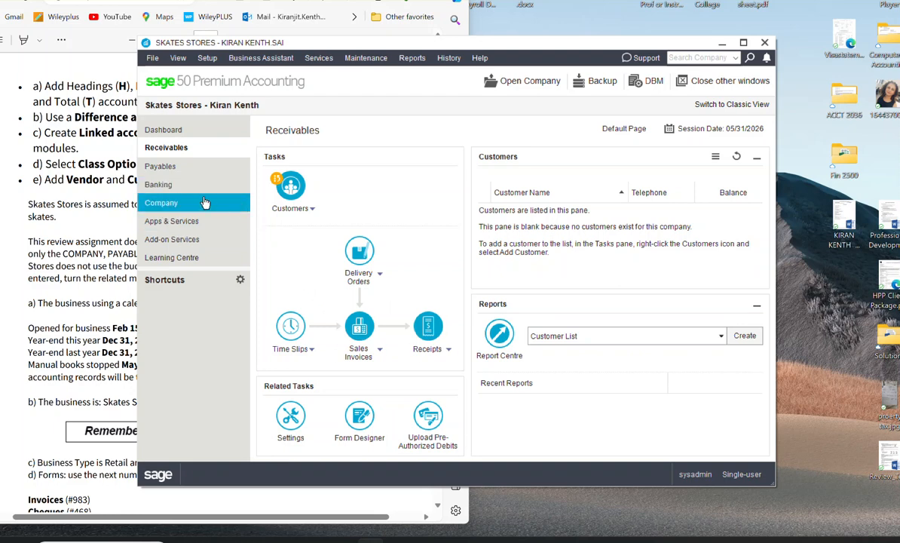
# Step: Recheck which pages and icon windows are enabled in the View section of the user preferences, and accept them
pyautogui.click(209, 58)
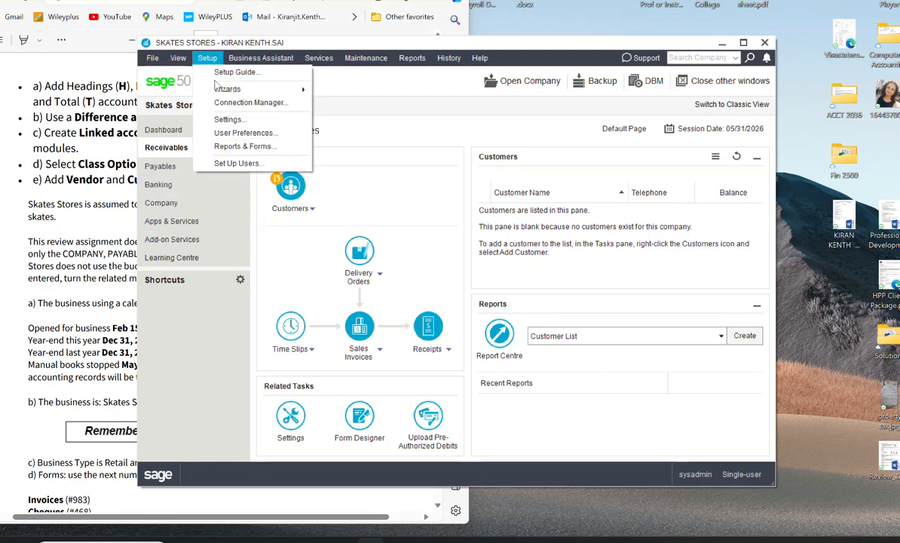
pyautogui.click(228, 133)
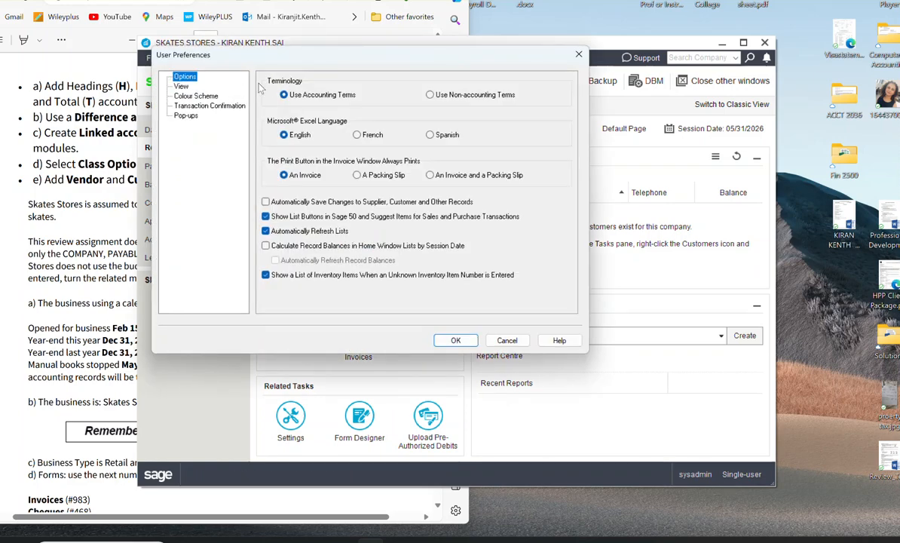
pyautogui.click(182, 87)
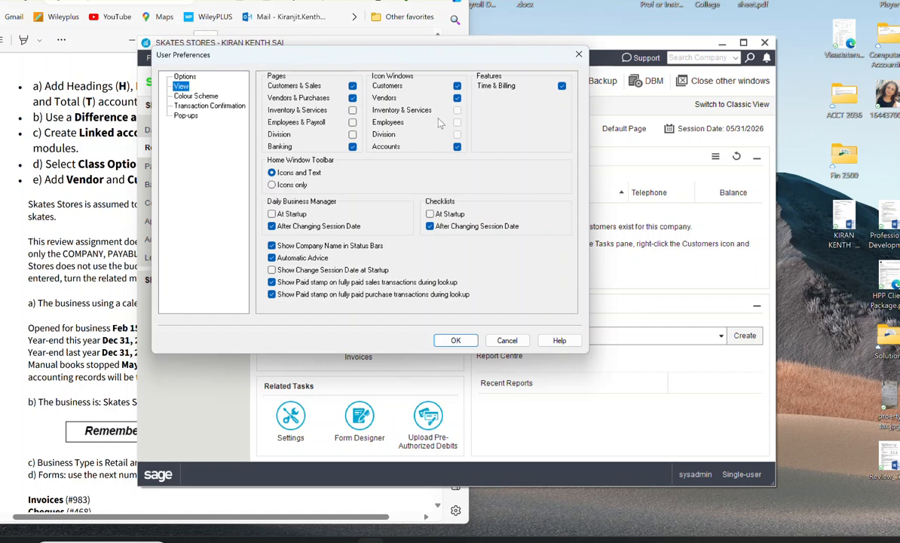
pyautogui.click(456, 339)
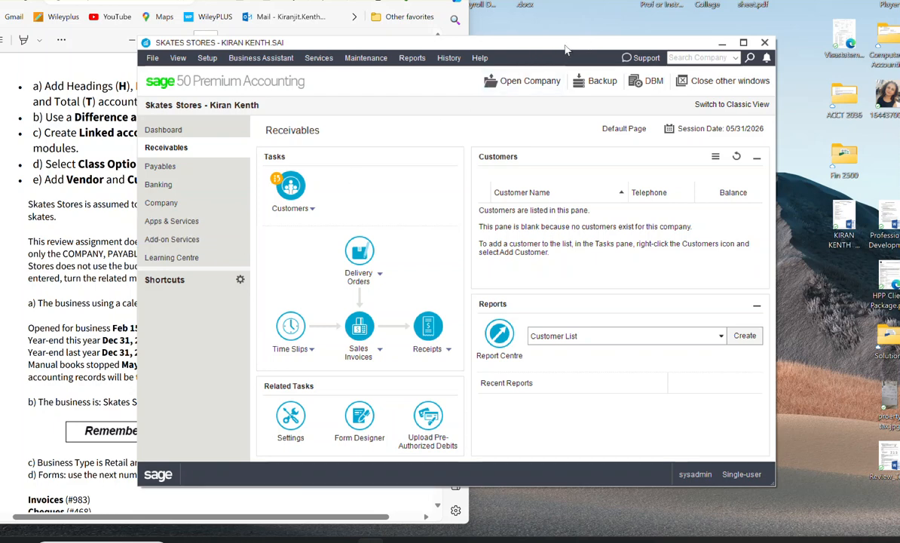
# Step: Fill in the Business No. in the company information settings with the business registration number given in the exercise
pyautogui.scroll(-4, 94, 384)
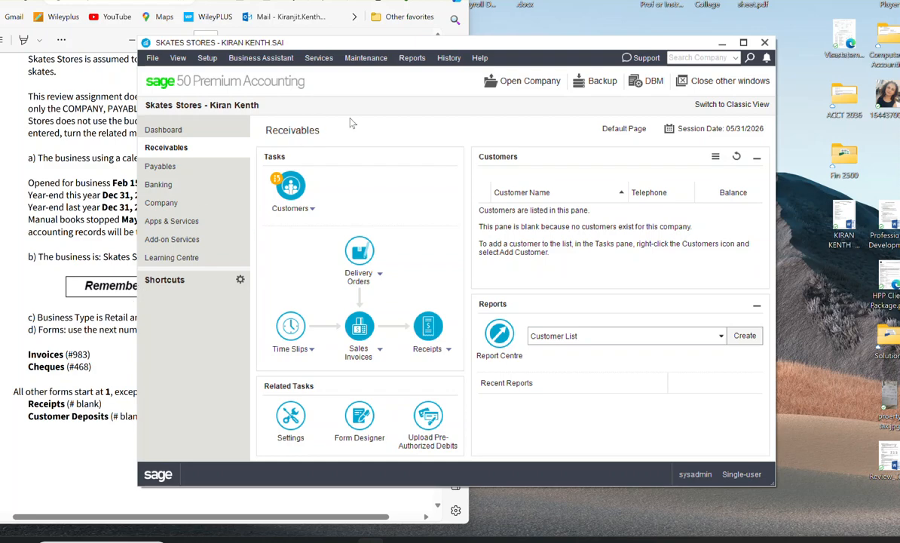
pyautogui.moveTo(629, 43); pyautogui.dragTo(805, 8)
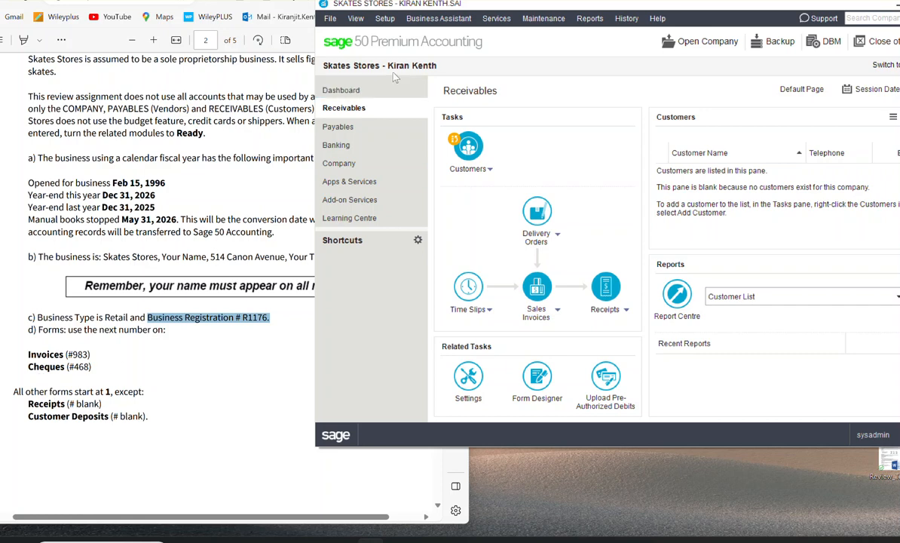
pyautogui.click(388, 20)
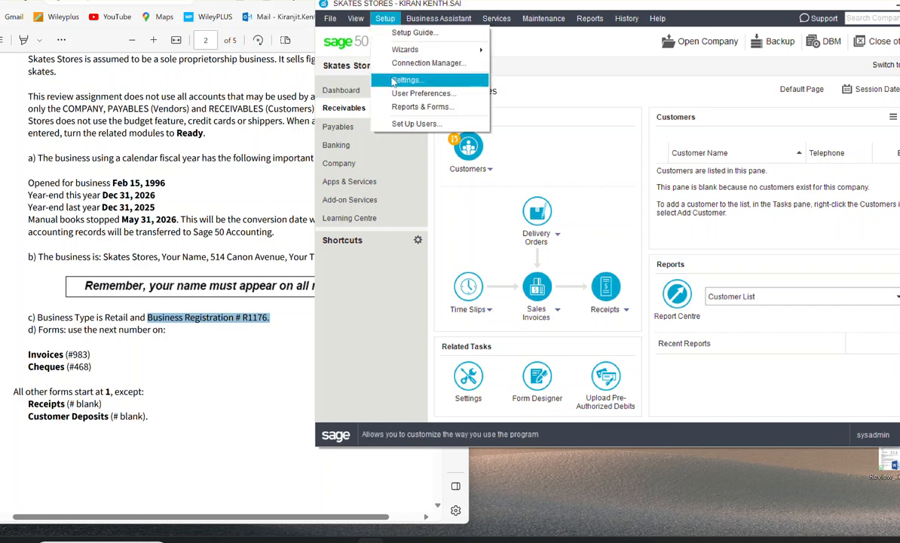
pyautogui.click(394, 81)
pyautogui.click(353, 50)
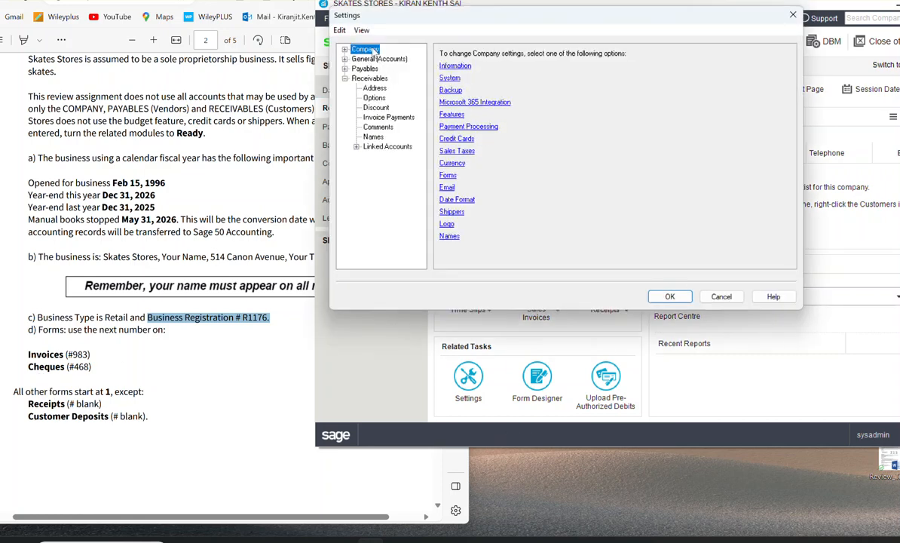
pyautogui.click(456, 67)
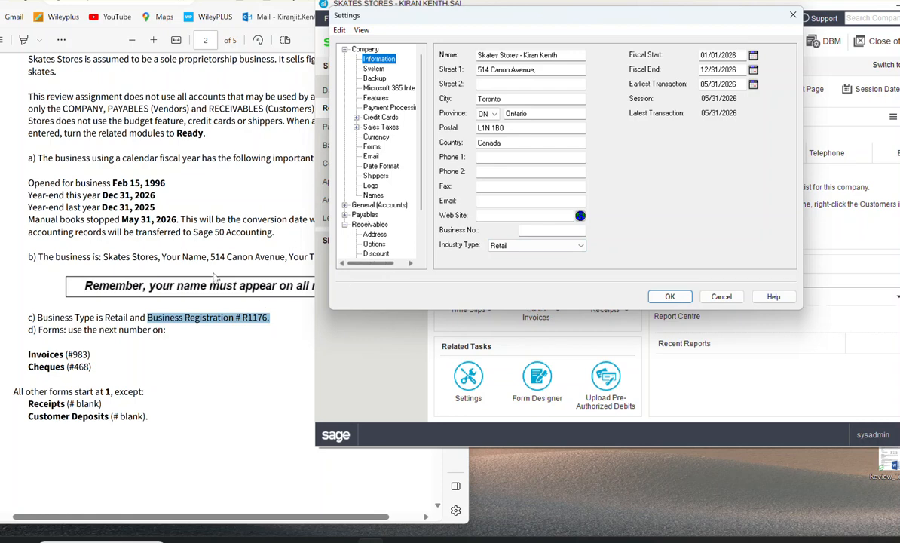
pyautogui.click(504, 216)
pyautogui.click(526, 230)
pyautogui.write('R1176')
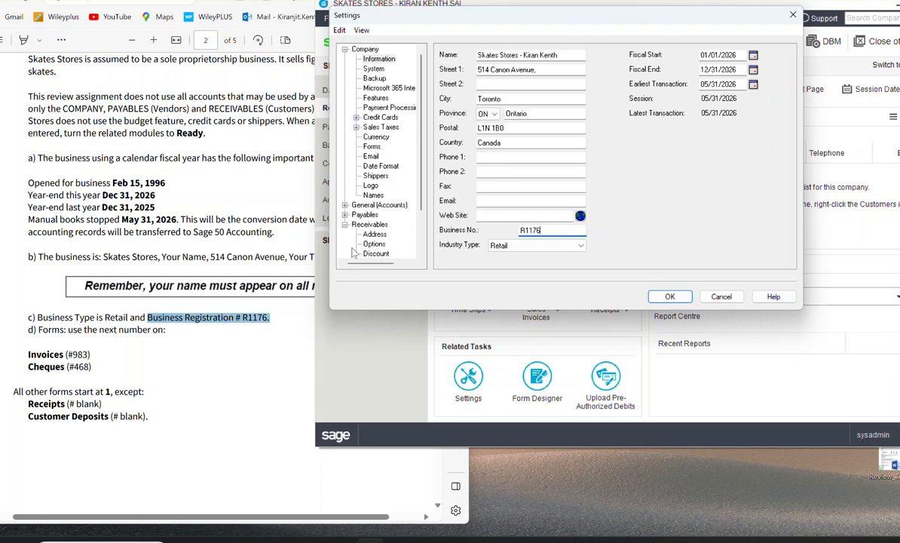
# Step: Try to turn on Use Cash-Basis Accounting in the company's system settings
pyautogui.click(354, 69)
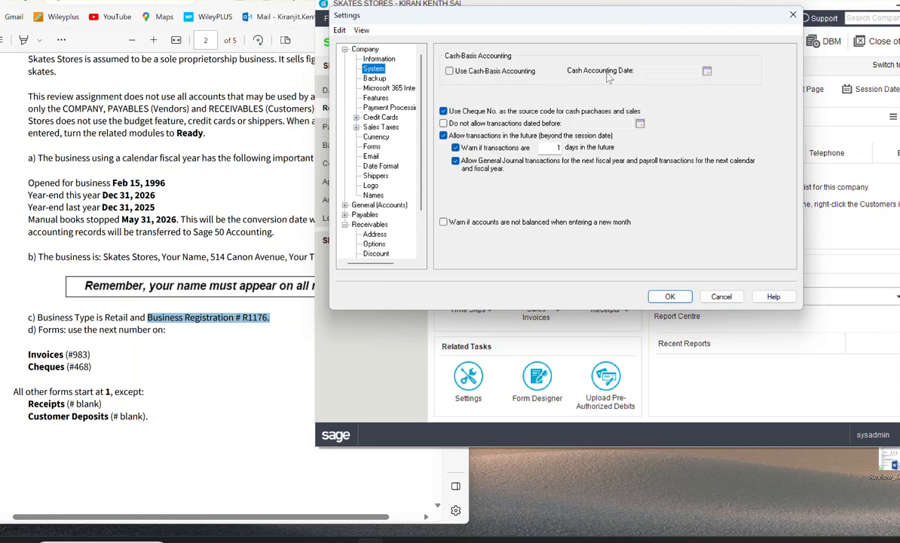
pyautogui.click(450, 71)
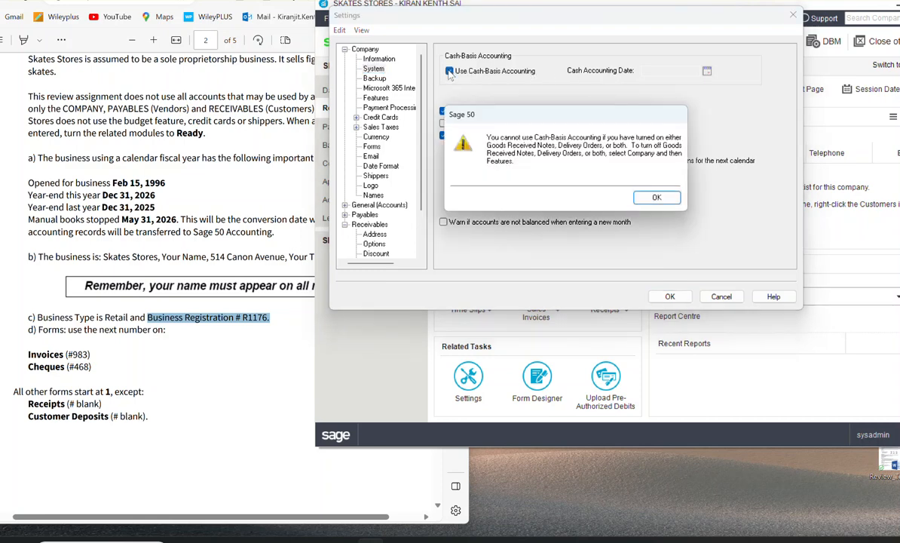
pyautogui.click(650, 198)
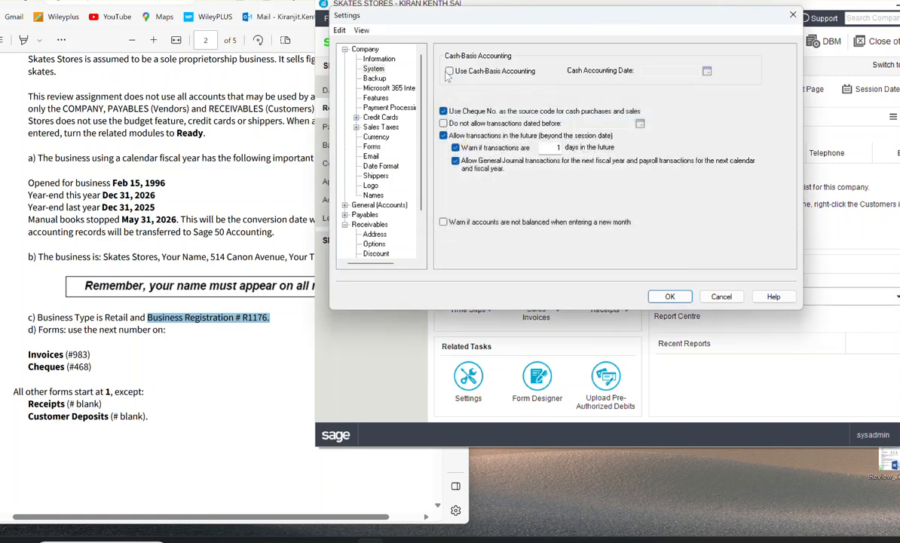
# Step: In the company features, enable orders and quotes for suppliers and customers, and disable goods received notes, delivery orders and packing slips
pyautogui.click(374, 79)
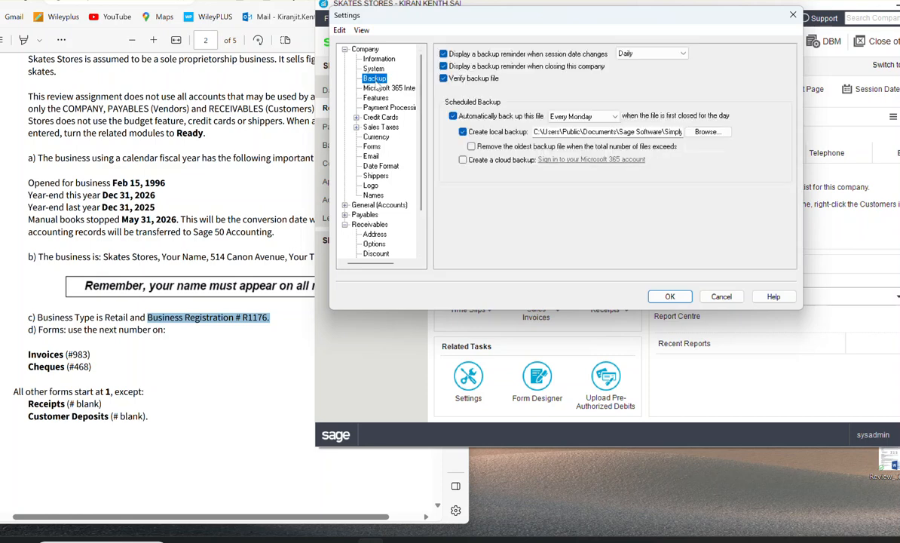
pyautogui.click(375, 98)
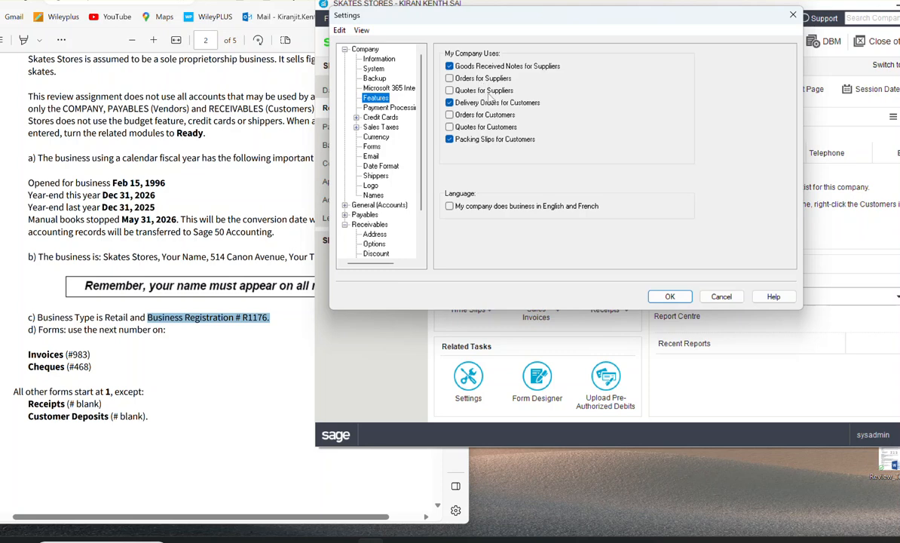
pyautogui.click(450, 78)
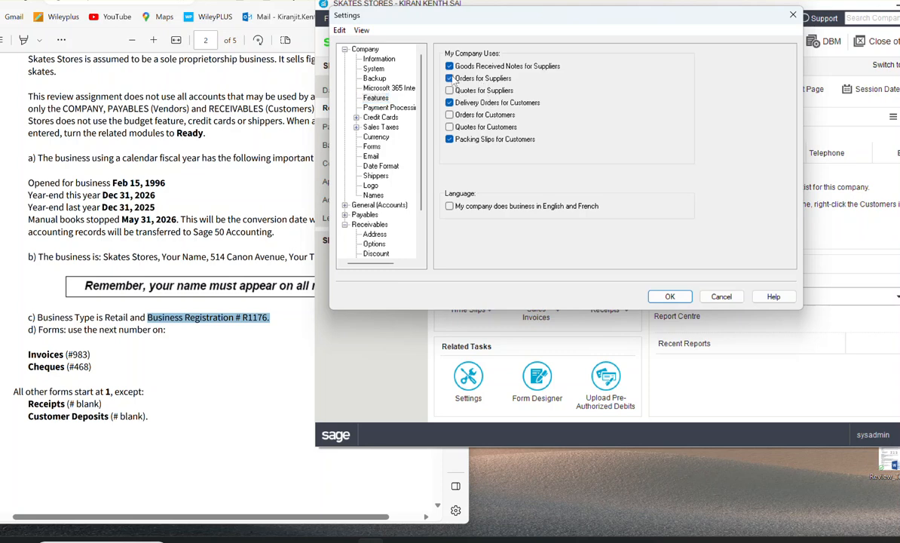
pyautogui.click(450, 90)
pyautogui.click(450, 103)
pyautogui.click(450, 67)
pyautogui.click(450, 114)
pyautogui.click(450, 127)
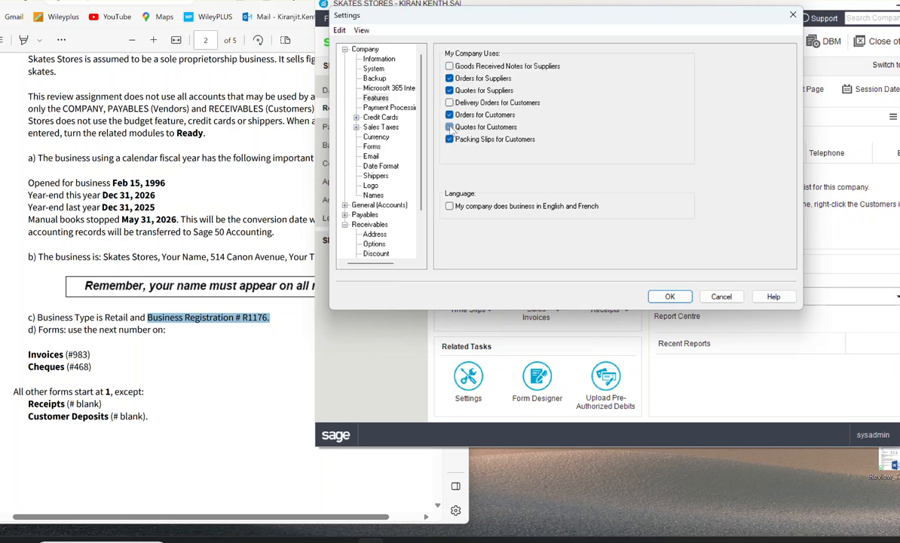
pyautogui.click(451, 139)
# Step: Review the company's payment processing, credit card, sales tax and tax code settings
pyautogui.click(377, 109)
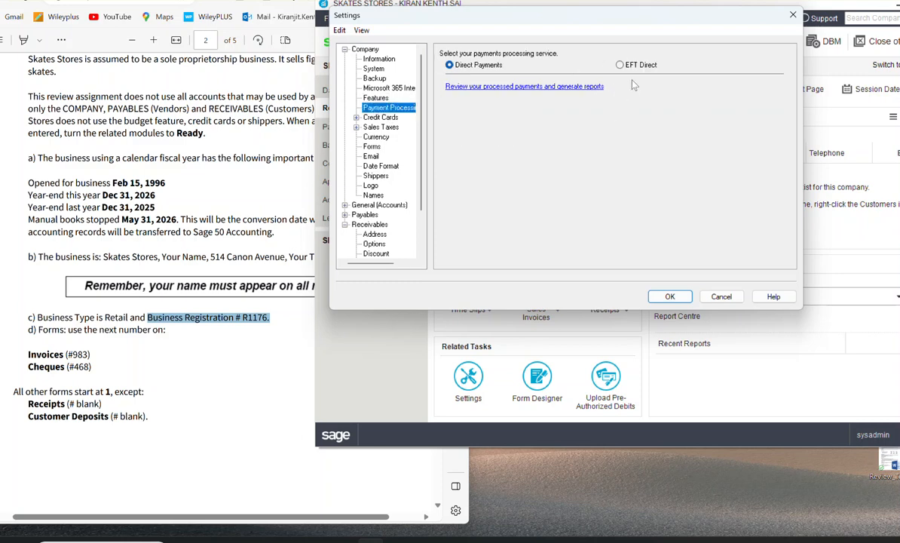
pyautogui.click(391, 118)
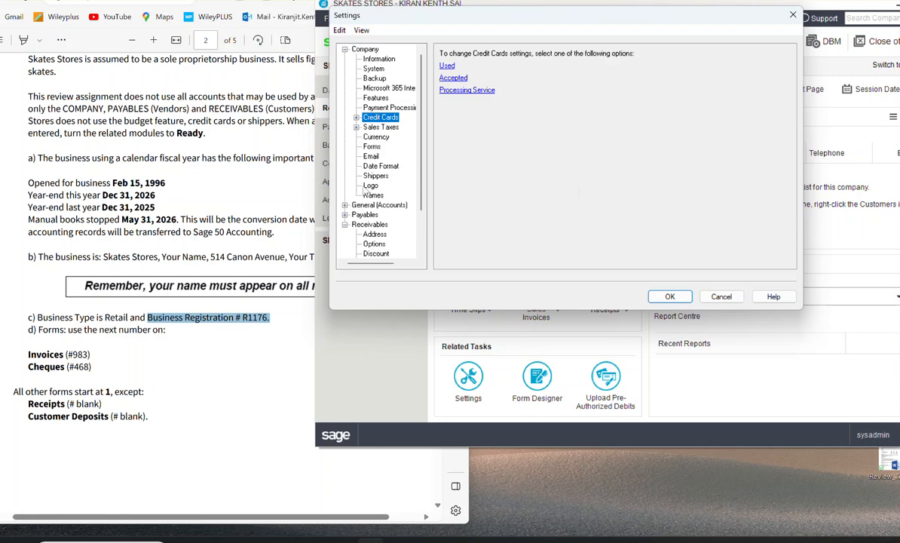
pyautogui.click(367, 127)
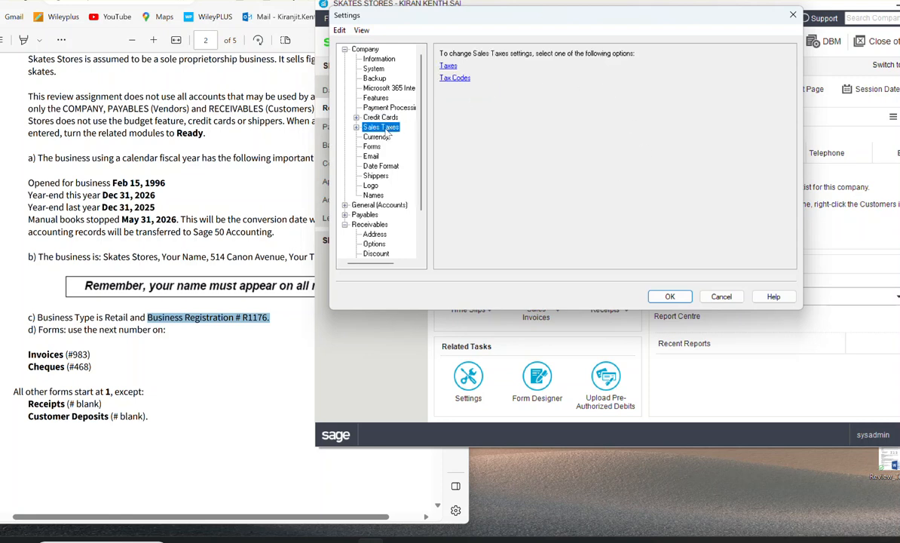
pyautogui.click(449, 67)
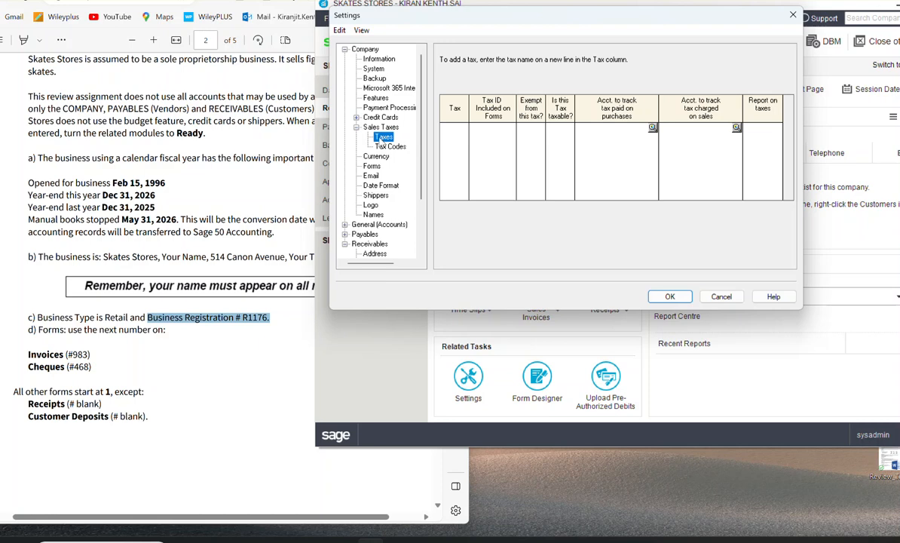
pyautogui.click(389, 147)
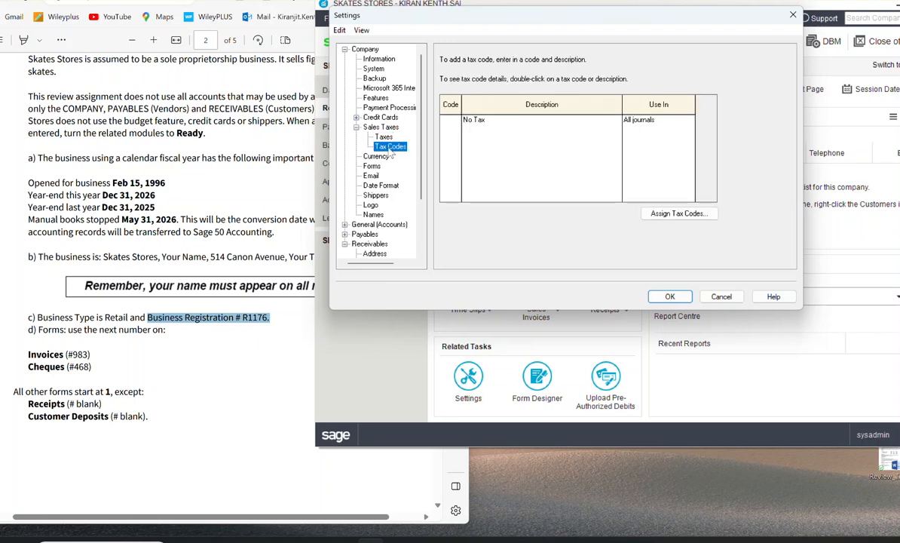
# Step: Set the next form number for Invoices to 983 in the company's forms settings
pyautogui.click(373, 167)
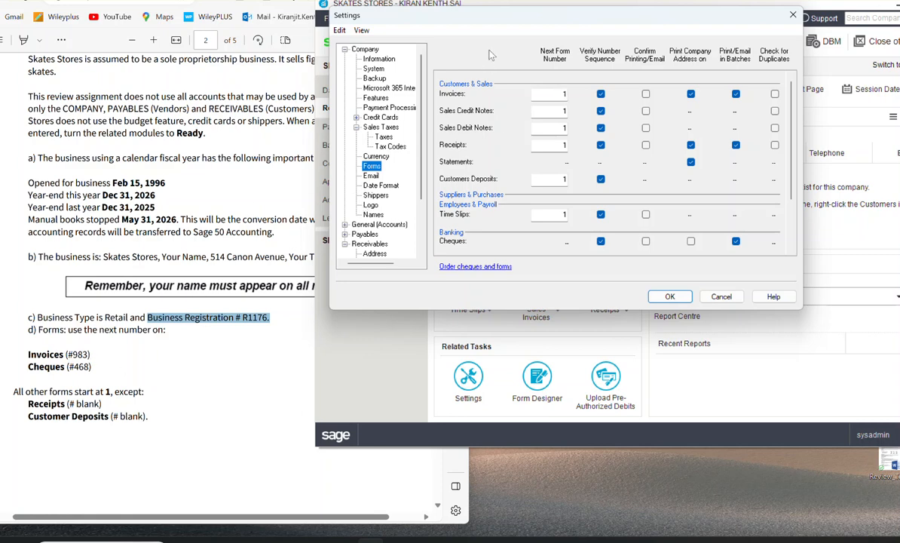
pyautogui.click(534, 92)
pyautogui.write('98')
# Step: Read the exercise's note on entering the next cheque number and its list of form numbers
pyautogui.scroll(10, 155, 220)
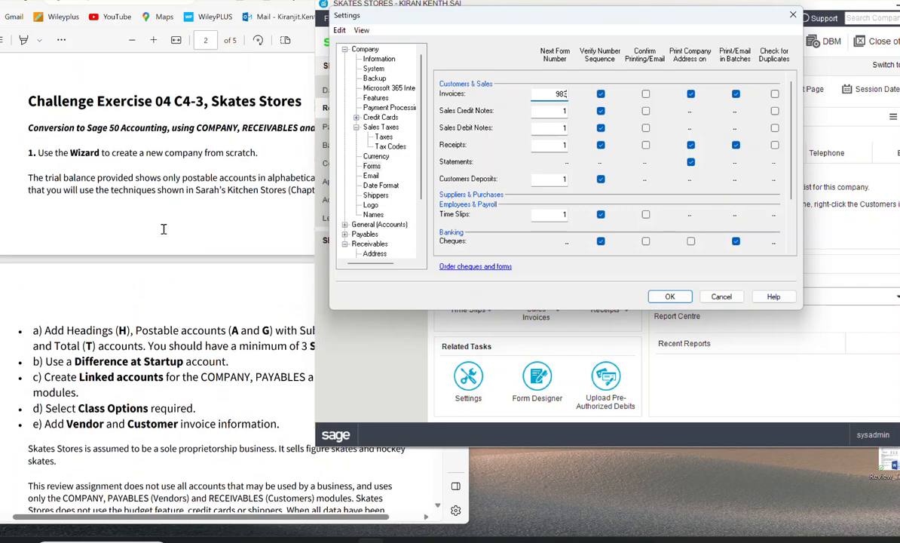
pyautogui.scroll(5, 165, 231)
pyautogui.scroll(-2, 167, 234)
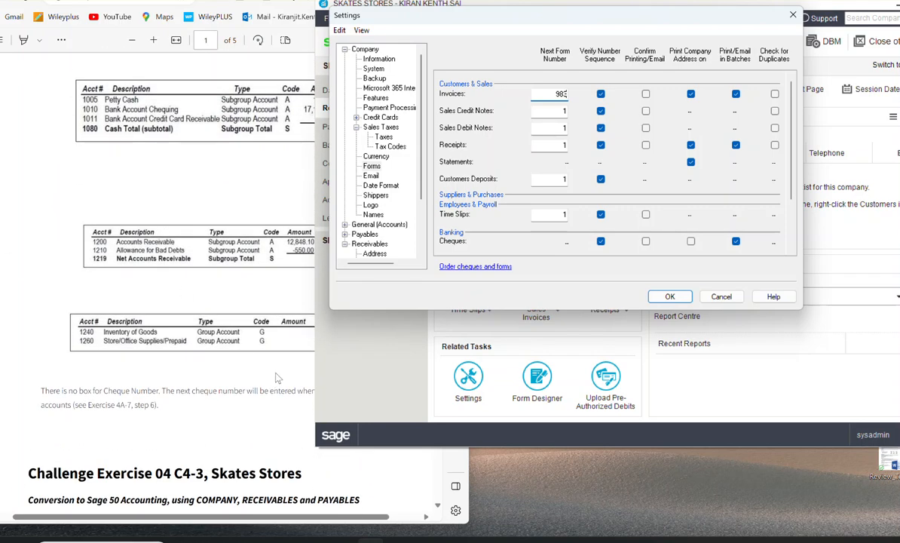
pyautogui.click(196, 385)
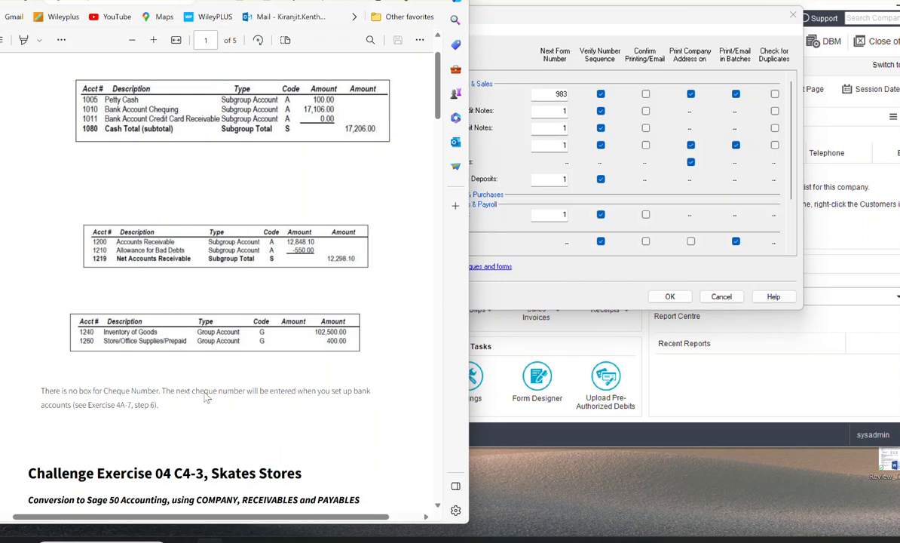
pyautogui.click(554, 299)
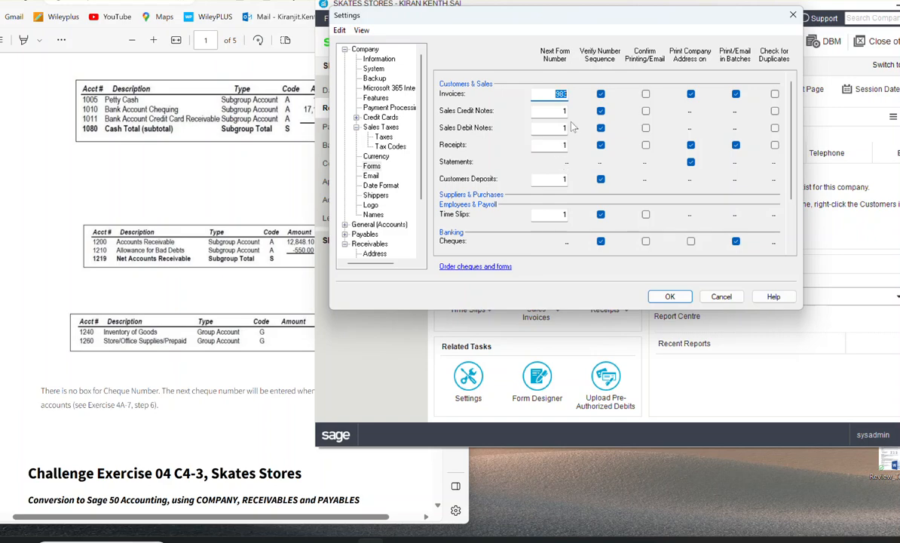
pyautogui.scroll(-3, 130, 367)
pyautogui.scroll(-15, 130, 367)
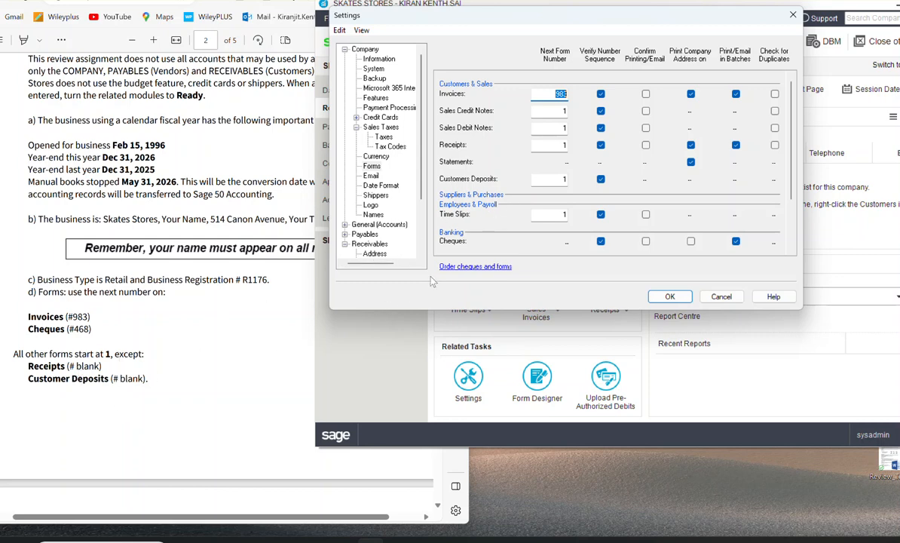
# Step: Clear the next form number for Customers Deposits, and look over the email and General (Accounts) settings
pyautogui.doubleClick(561, 179)
pyautogui.press('BackSpace')
pyautogui.click(368, 175)
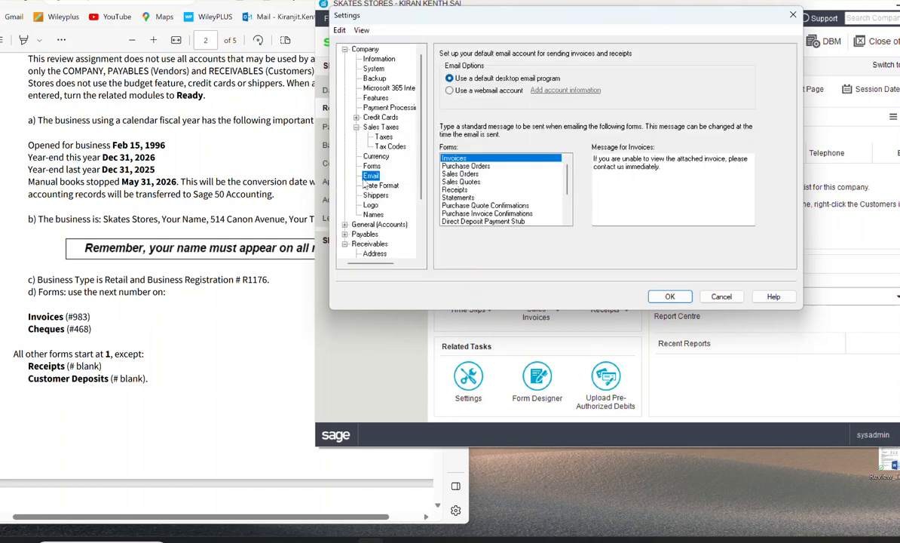
pyautogui.click(377, 224)
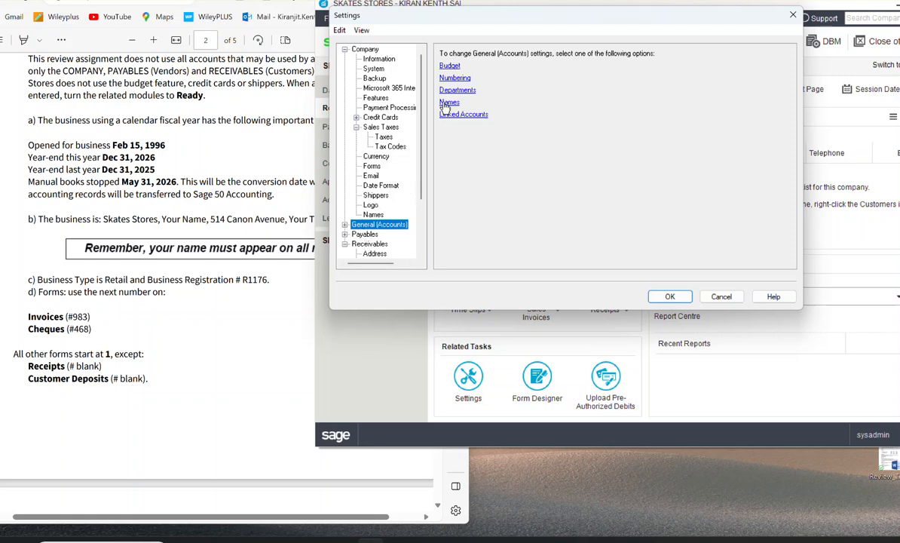
pyautogui.click(669, 297)
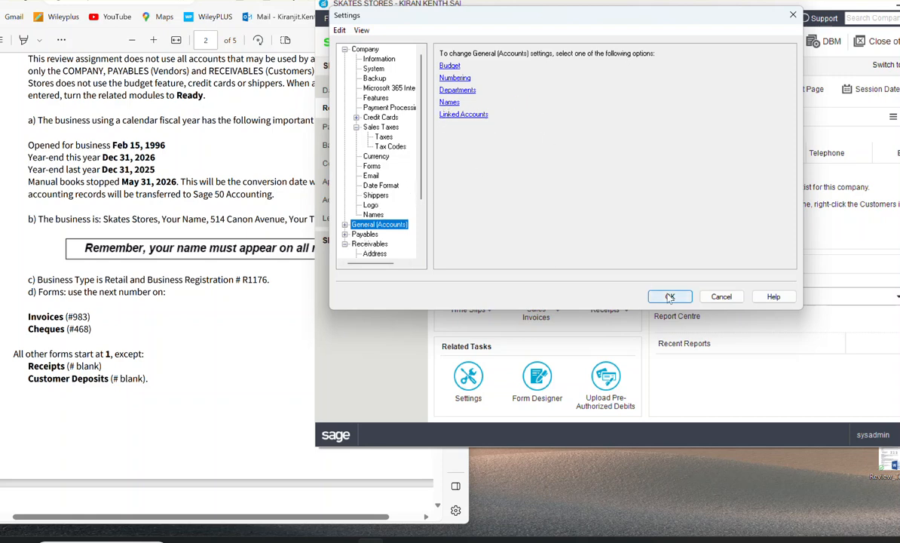
# Step: Following the exercise's discount terms, set the Receivables early payment terms to a 2% discount within 10 days, net 30 days
pyautogui.scroll(-4, 75, 344)
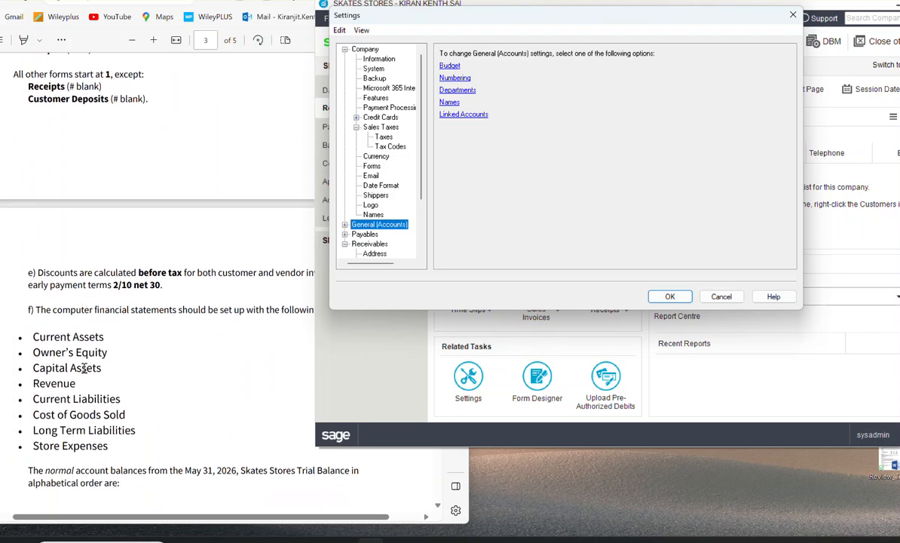
pyautogui.scroll(-1, 85, 368)
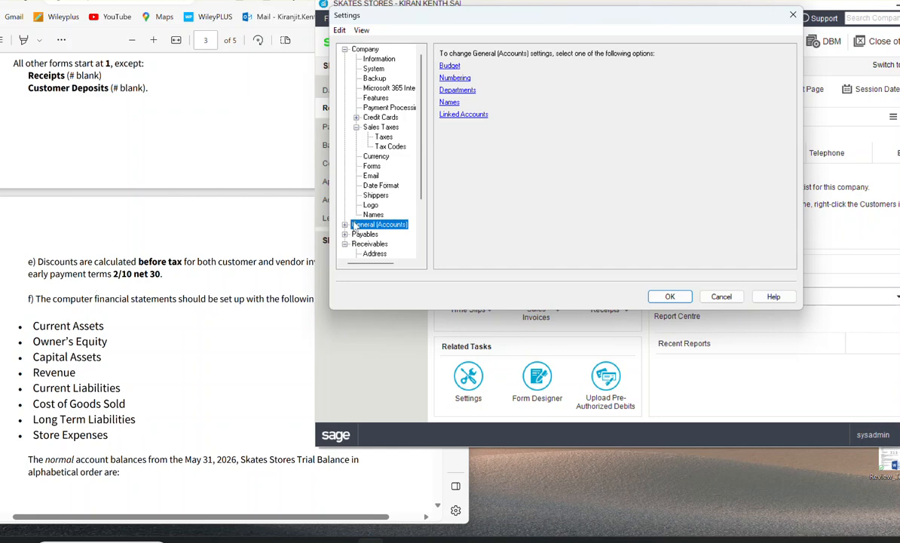
pyautogui.click(369, 243)
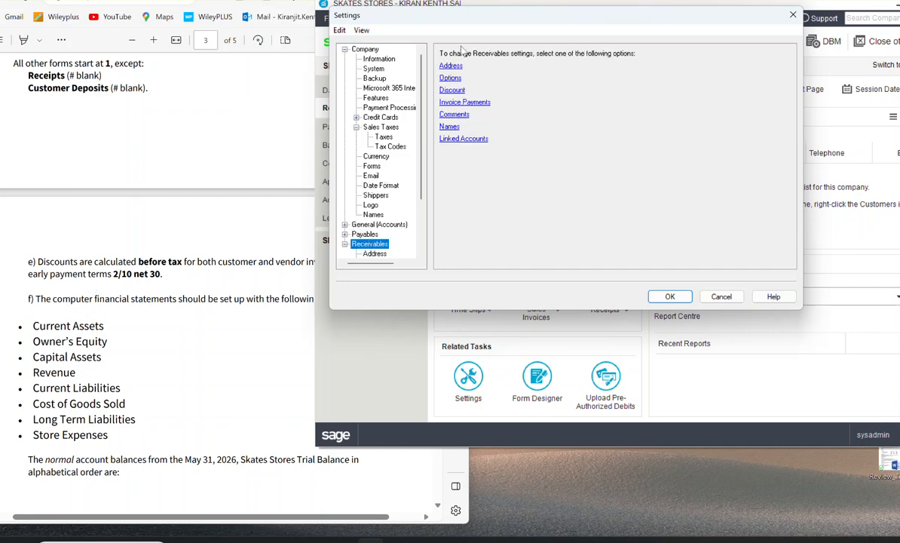
pyautogui.click(451, 79)
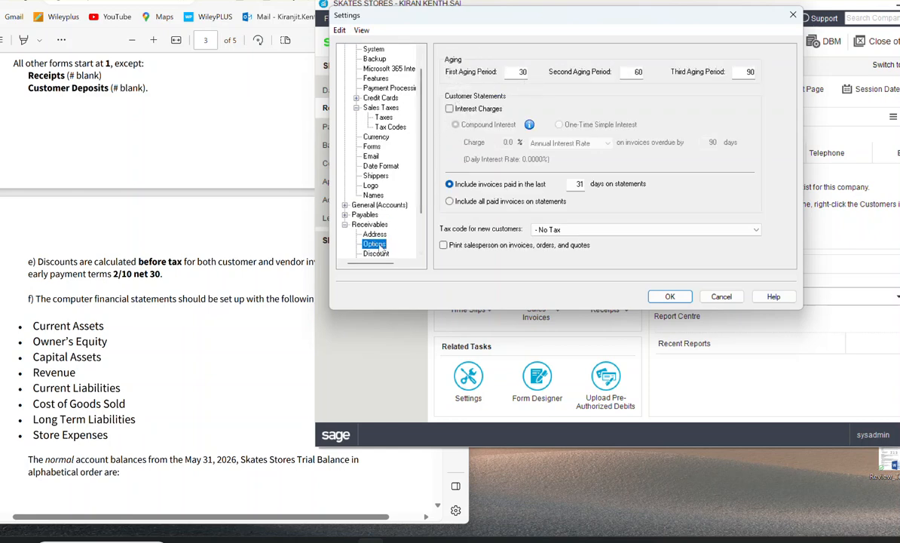
pyautogui.click(371, 253)
pyautogui.click(456, 72)
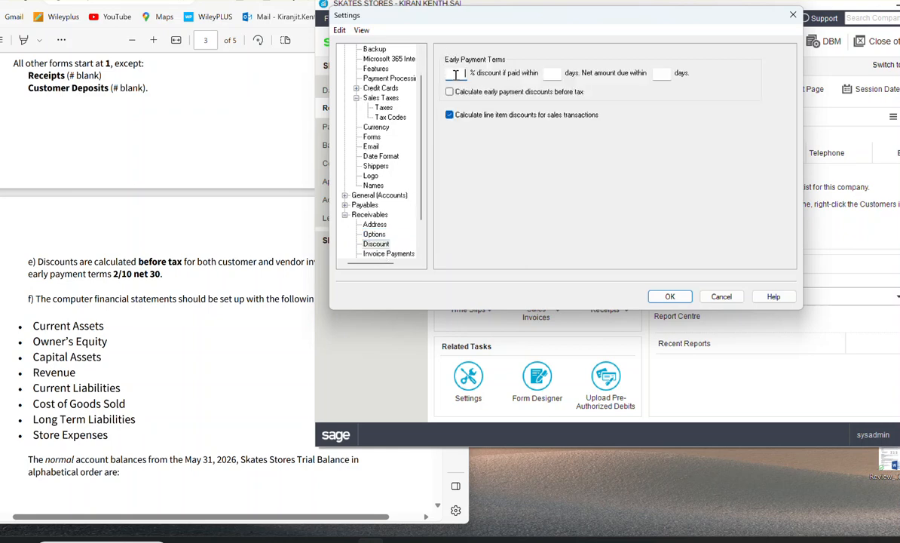
pyautogui.write('2')
pyautogui.click(551, 73)
pyautogui.write('10')
pyautogui.click(660, 73)
pyautogui.write('30')
# Step: Calculate Receivables early payment discounts before tax, keep line item discounts for sales transactions turned on, and save the settings
pyautogui.click(450, 92)
pyautogui.click(450, 115)
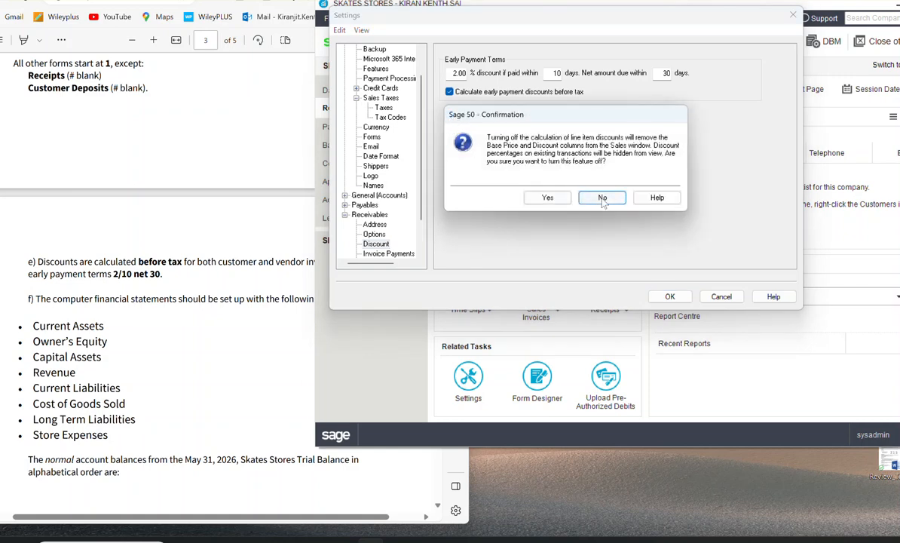
pyautogui.click(600, 197)
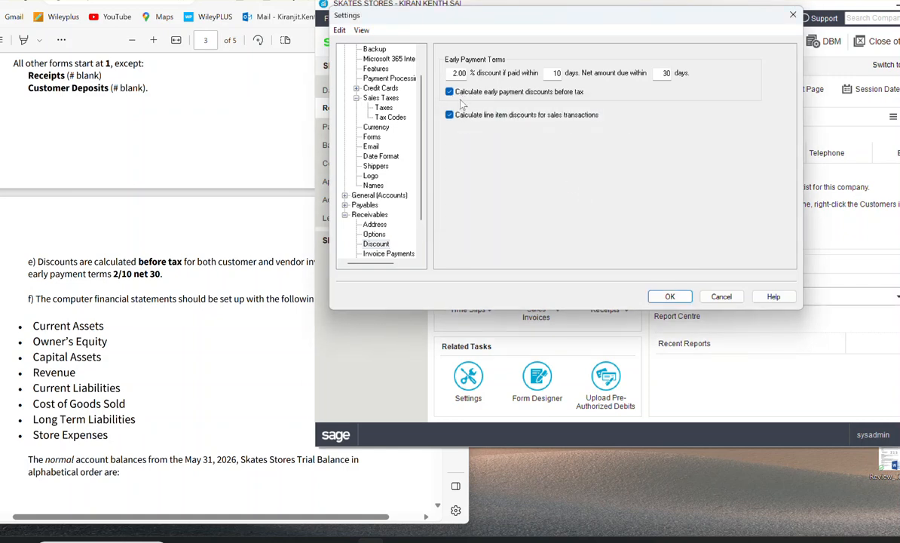
pyautogui.click(669, 296)
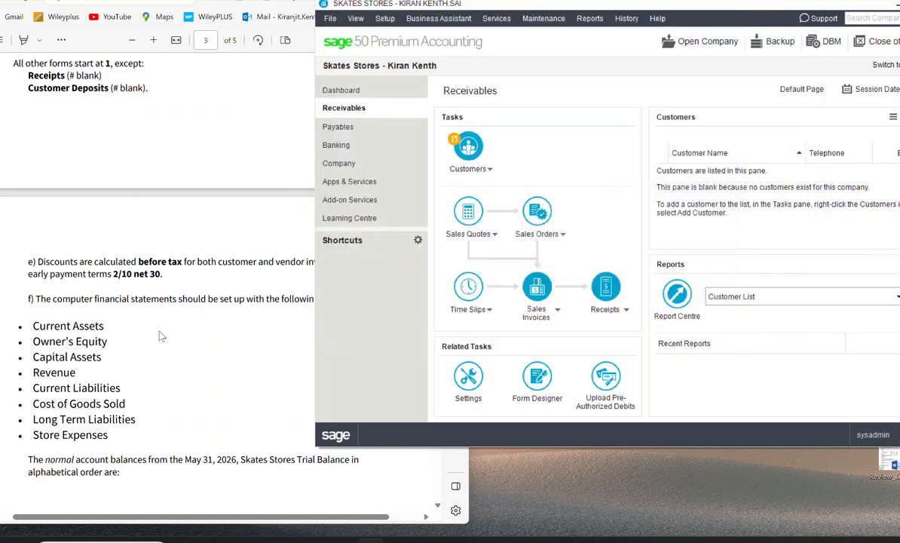
# Step: Read the exercise's required financial statement sections and trial balance accounts, and open the company's Chart of Accounts
pyautogui.scroll(-2, 86, 308)
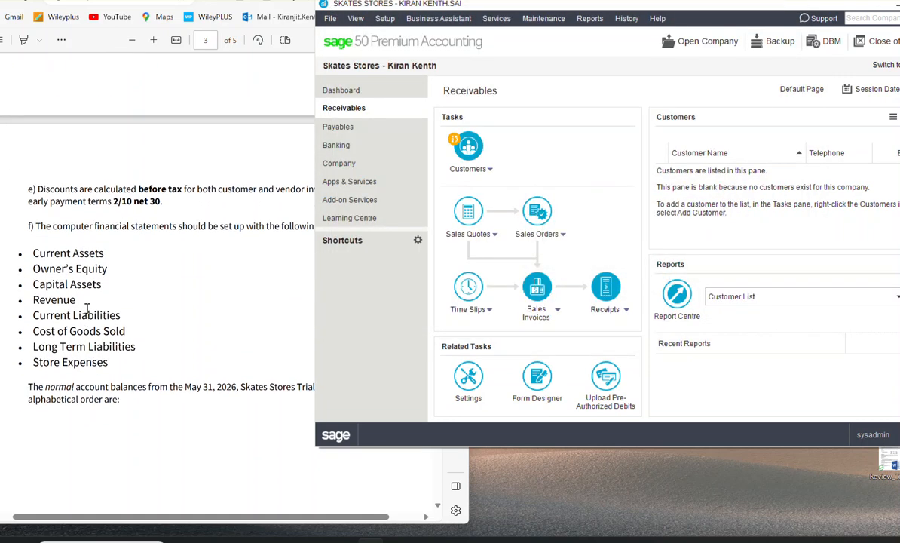
pyautogui.click(45, 224)
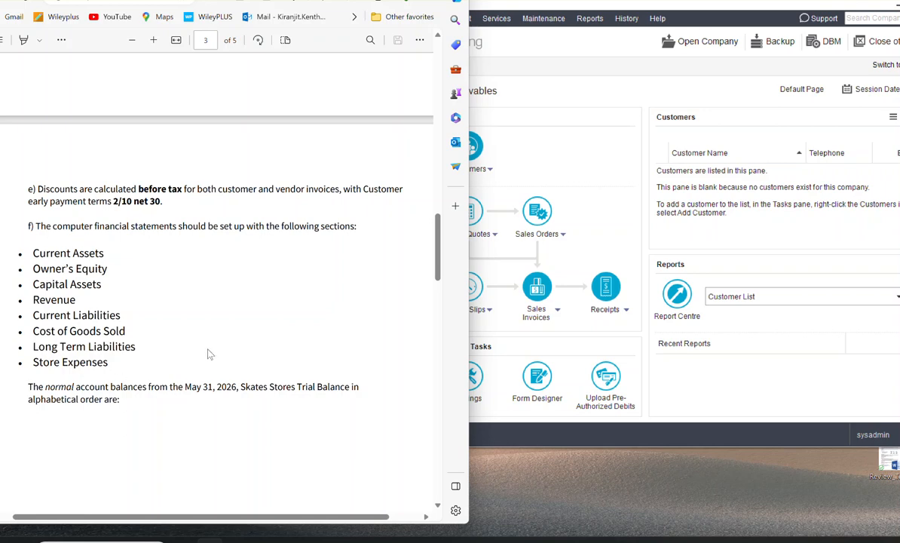
pyautogui.click(619, 159)
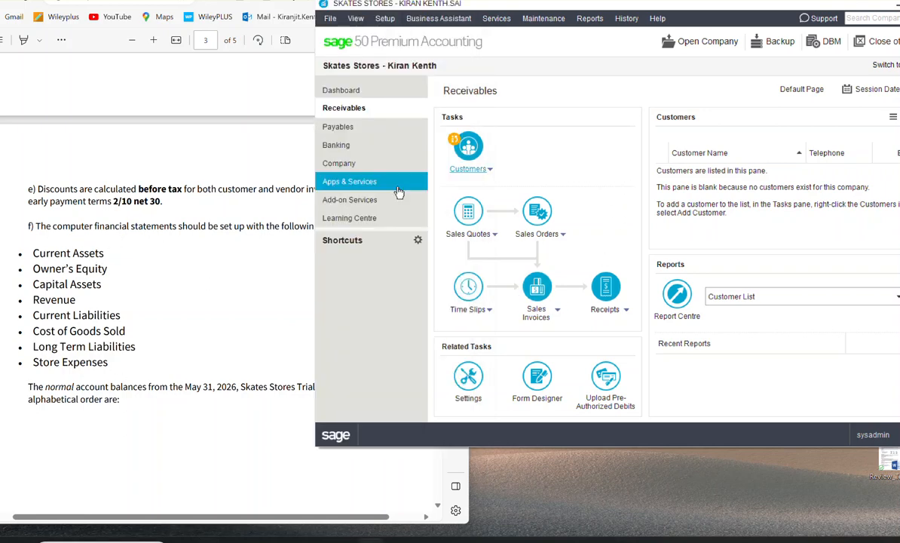
pyautogui.click(352, 163)
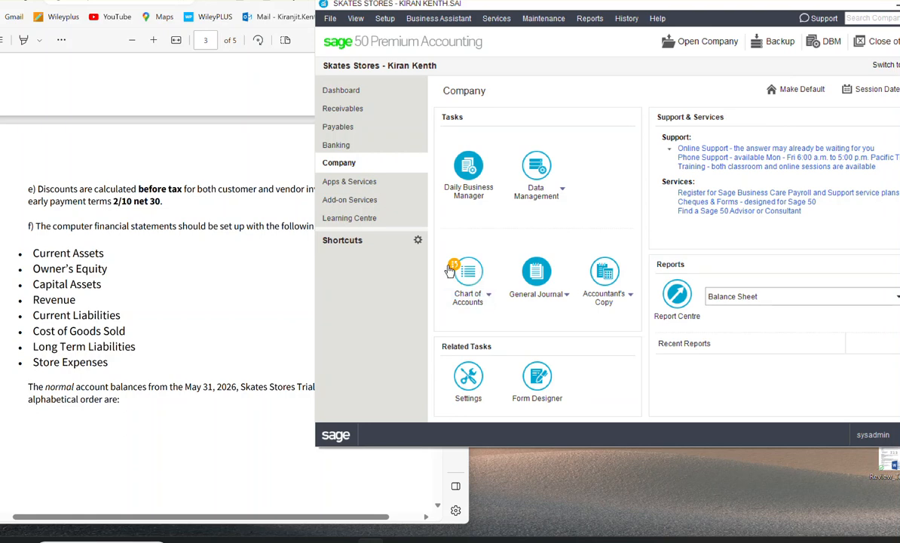
pyautogui.scroll(-5, 236, 296)
pyautogui.scroll(-5, 236, 297)
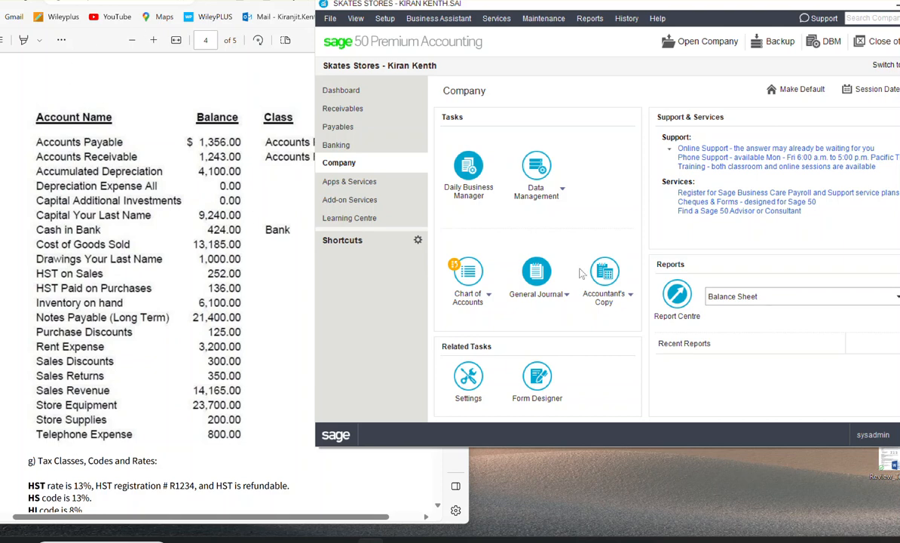
pyautogui.click(472, 272)
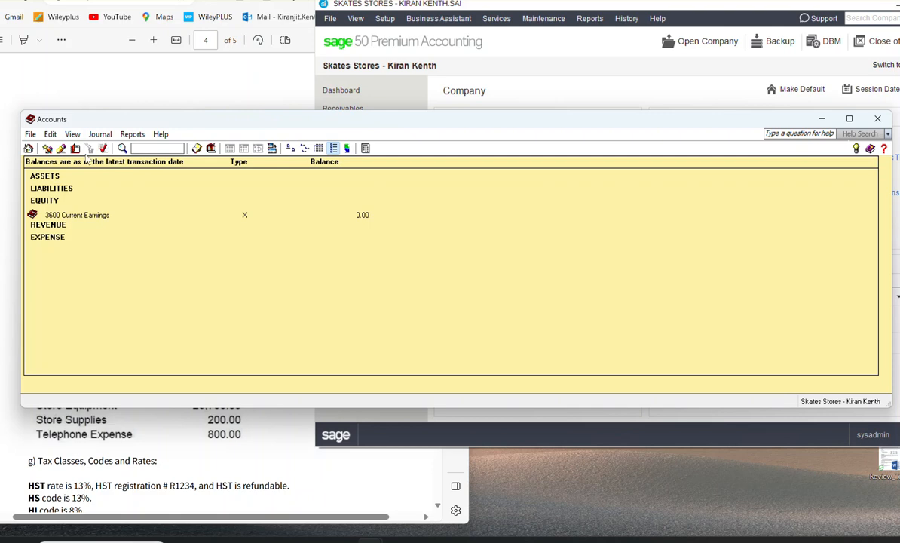
pyautogui.click(50, 134)
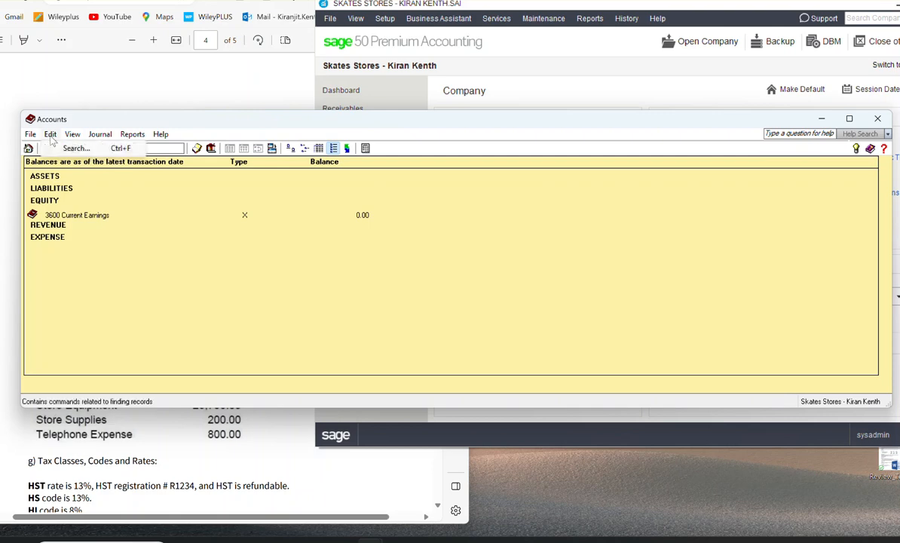
pyautogui.moveTo(29, 139)
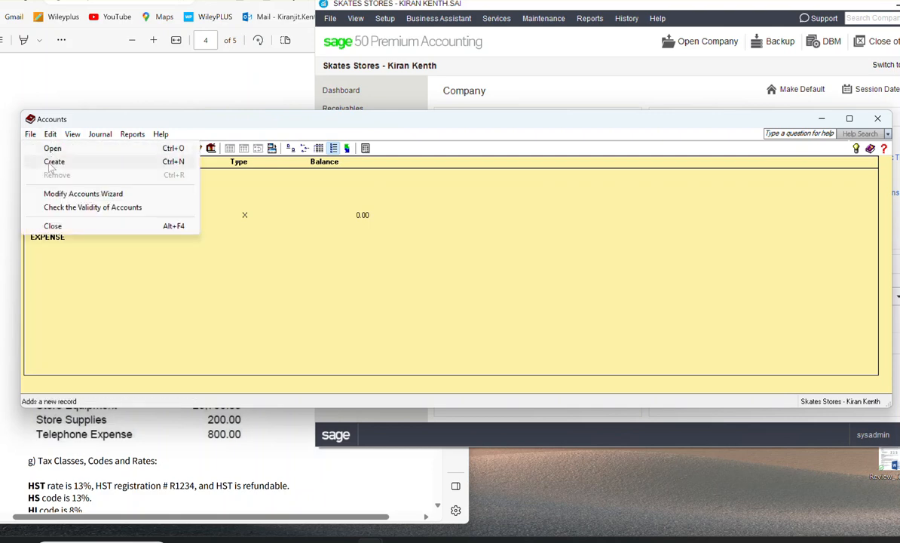
pyautogui.click(347, 274)
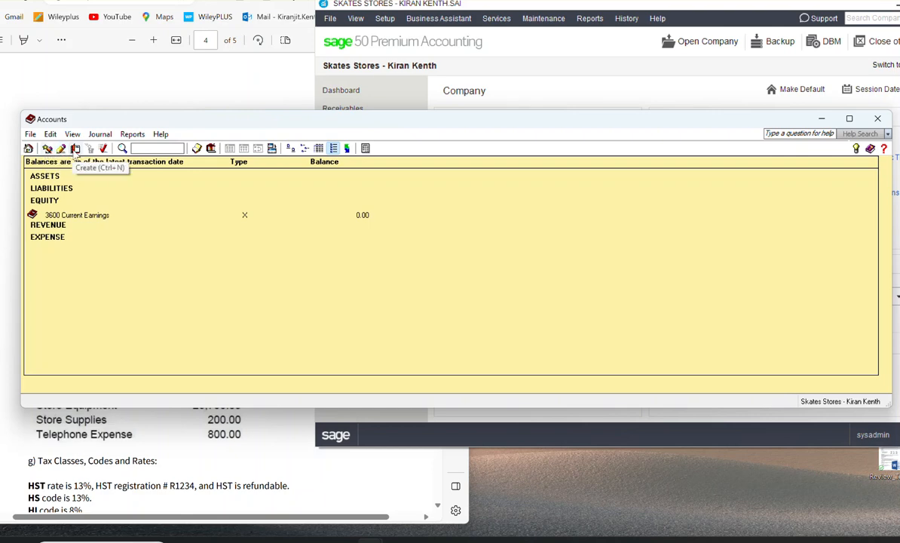
# Step: Create account 1000 Current Assets as a Group Heading in the chart of accounts
pyautogui.click(76, 148)
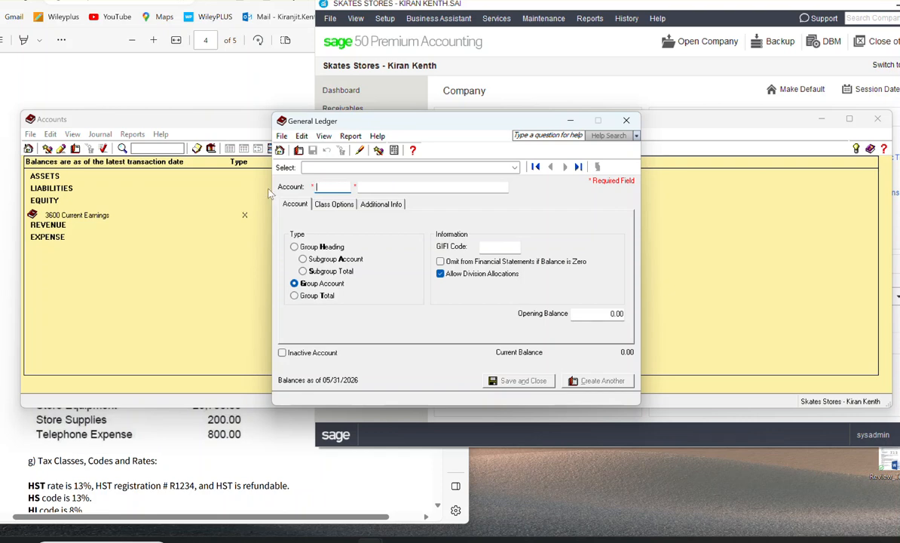
pyautogui.write('1000')
pyautogui.press('Tab')
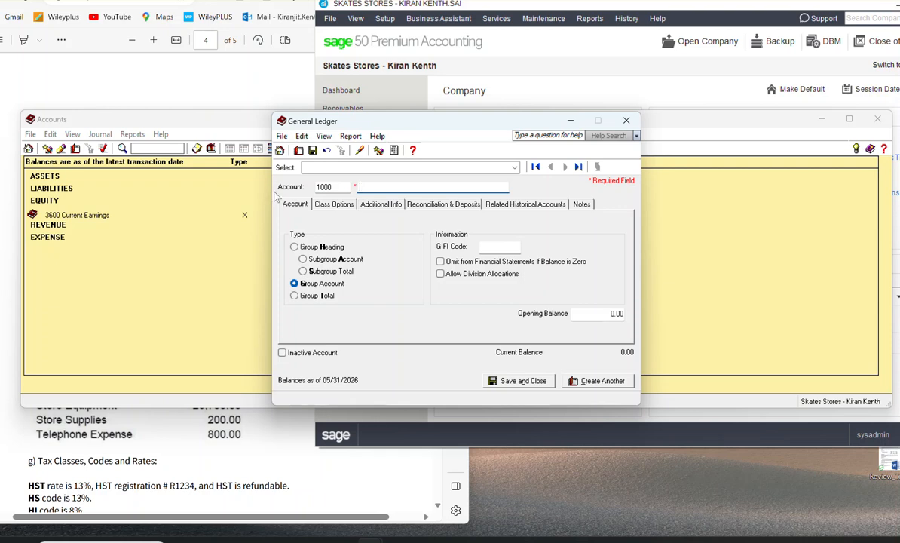
pyautogui.write('Cu')
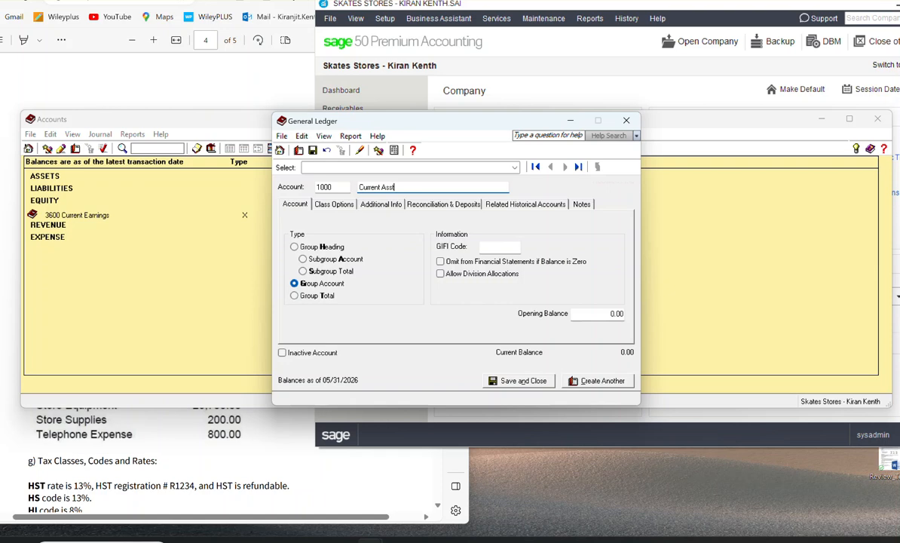
pyautogui.write('rrent Assets')
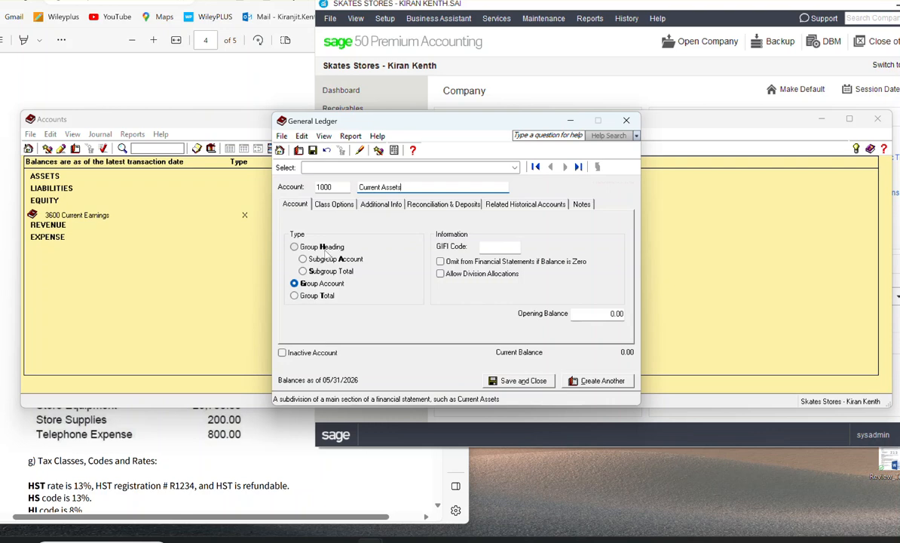
pyautogui.click(295, 247)
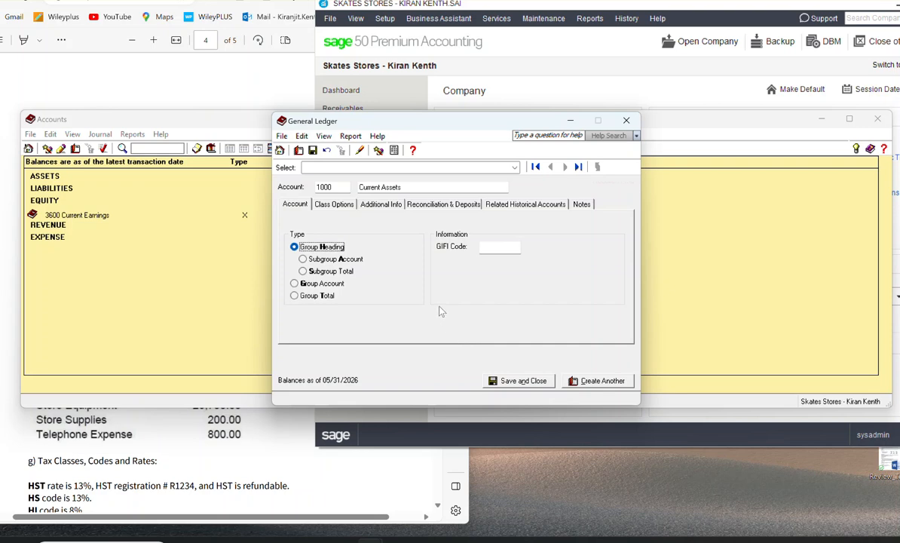
pyautogui.click(598, 381)
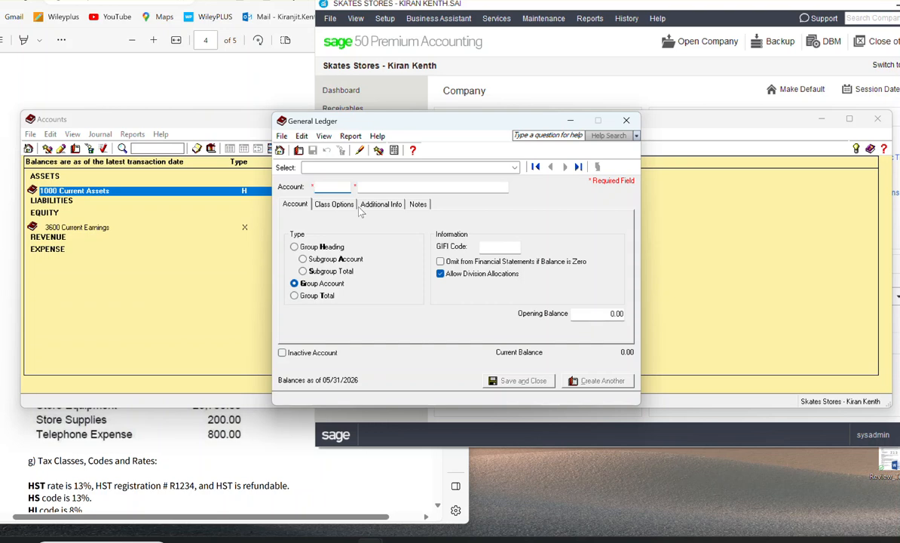
# Step: Create account 1299 Total Current Assets as a Group Total in the chart of accounts
pyautogui.write('1299')
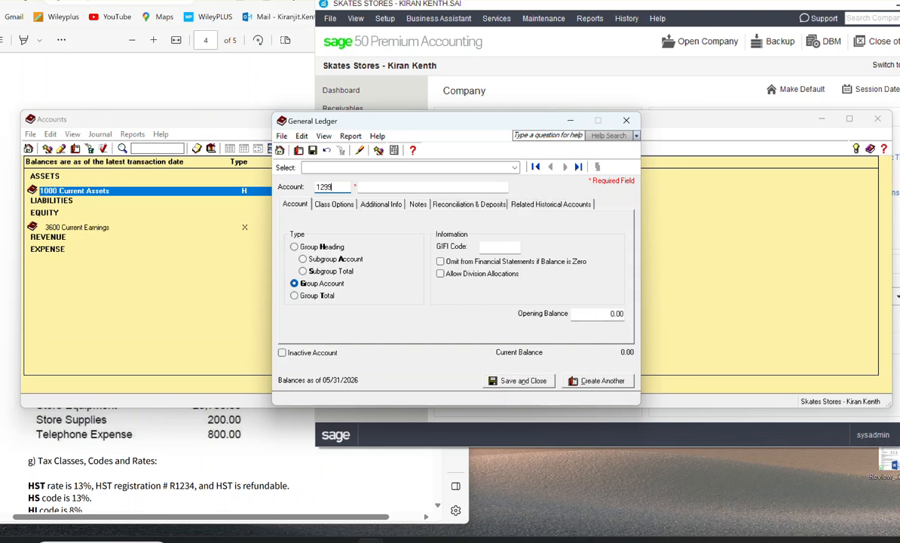
pyautogui.press('Tab')
pyautogui.write('T')
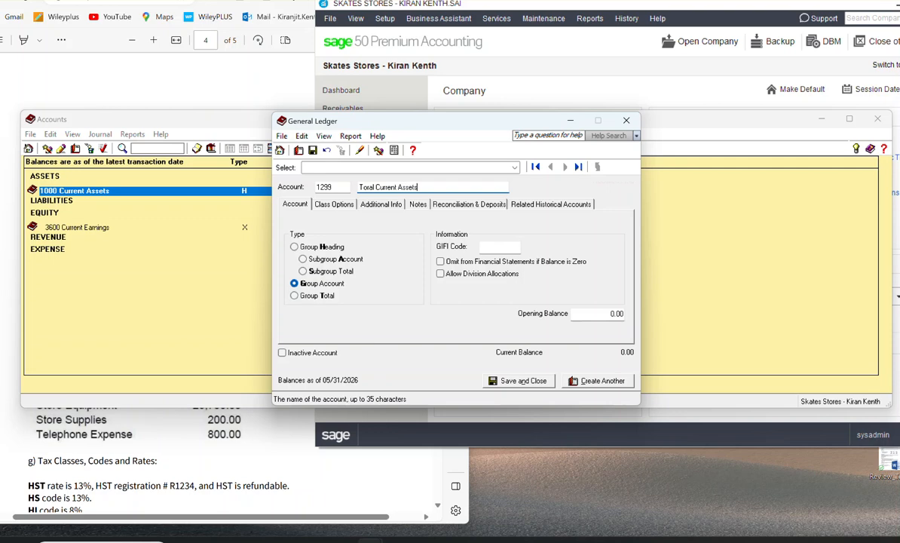
pyautogui.click(294, 295)
pyautogui.click(525, 381)
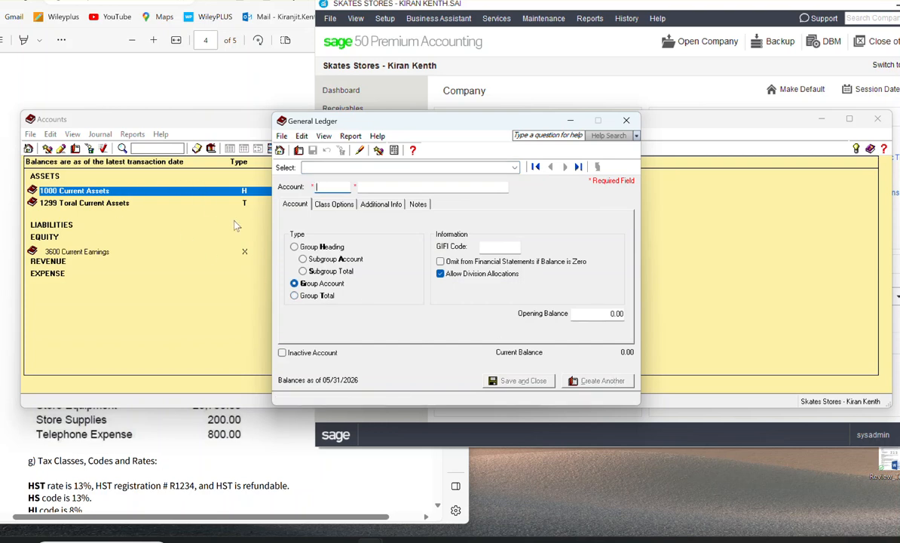
# Step: Move the General Ledger and Accounts windows aside to uncover the exercise's list of account names
pyautogui.moveTo(411, 111); pyautogui.dragTo(513, 111)
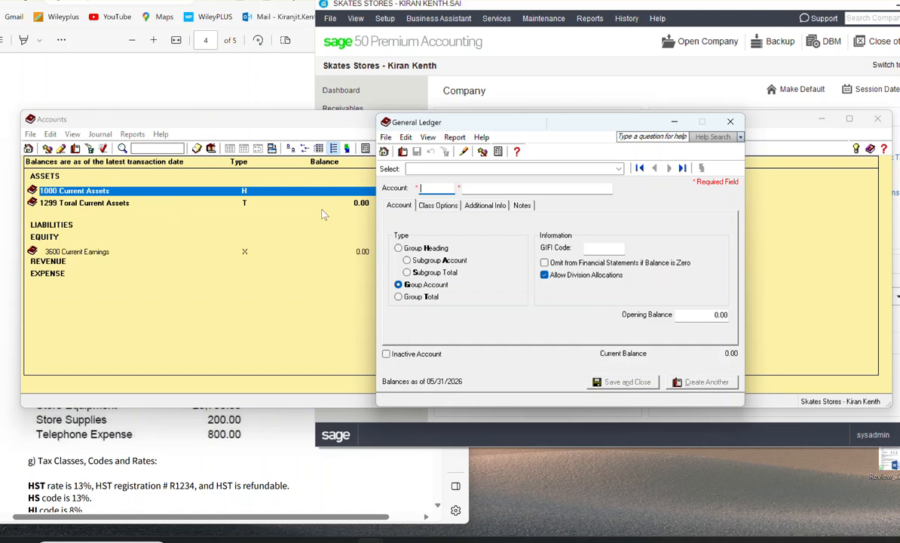
pyautogui.click(258, 111)
pyautogui.moveTo(258, 111); pyautogui.dragTo(463, 220)
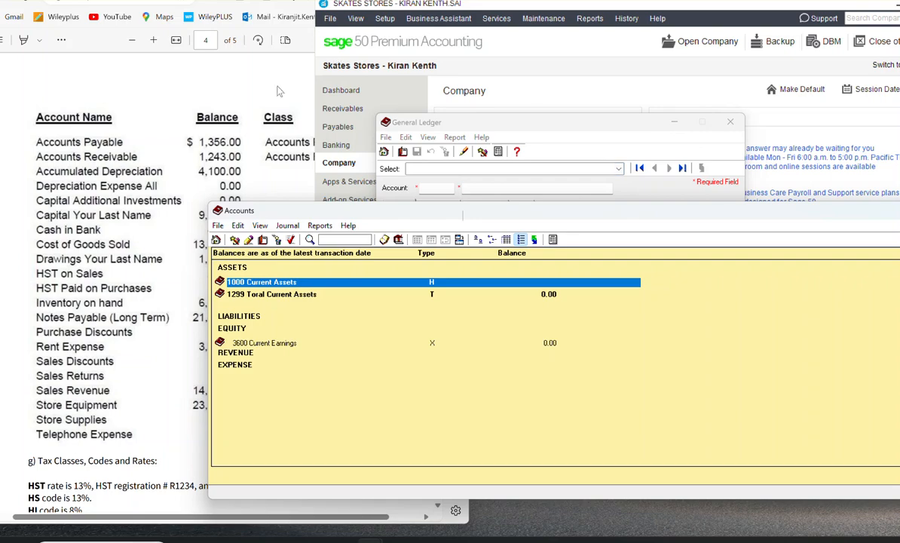
# Step: Review the exercise's sample subgroup and group account tables and its trial balance list, and return to the blank General Ledger account form
pyautogui.scroll(15, 68, 102)
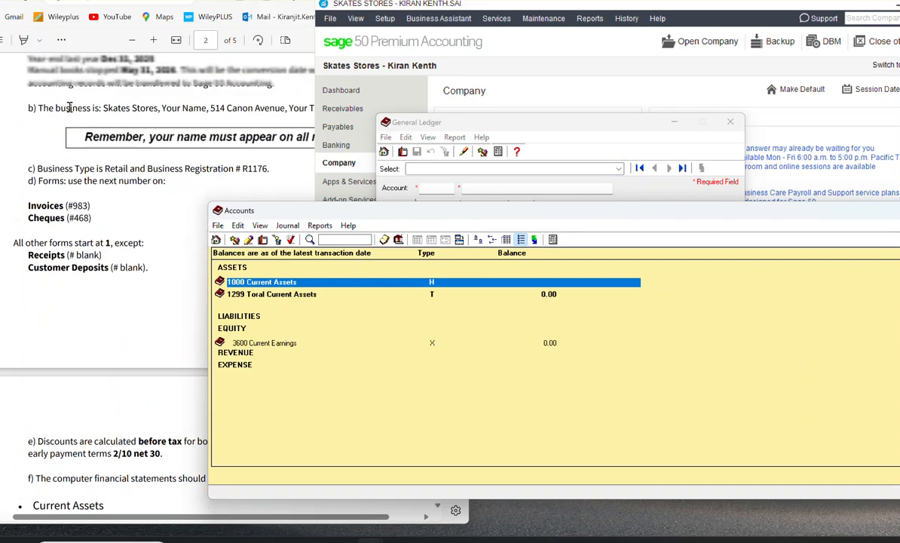
pyautogui.scroll(8, 81, 112)
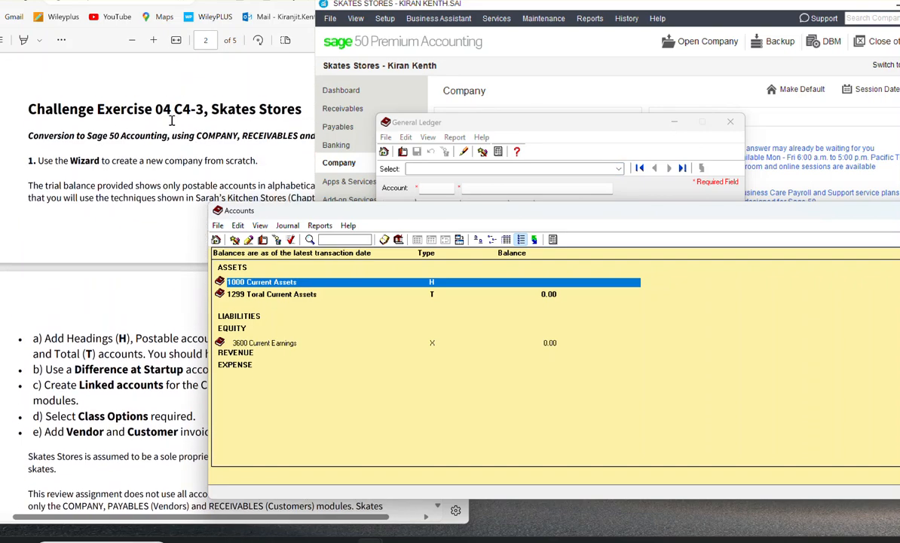
pyautogui.click(189, 118)
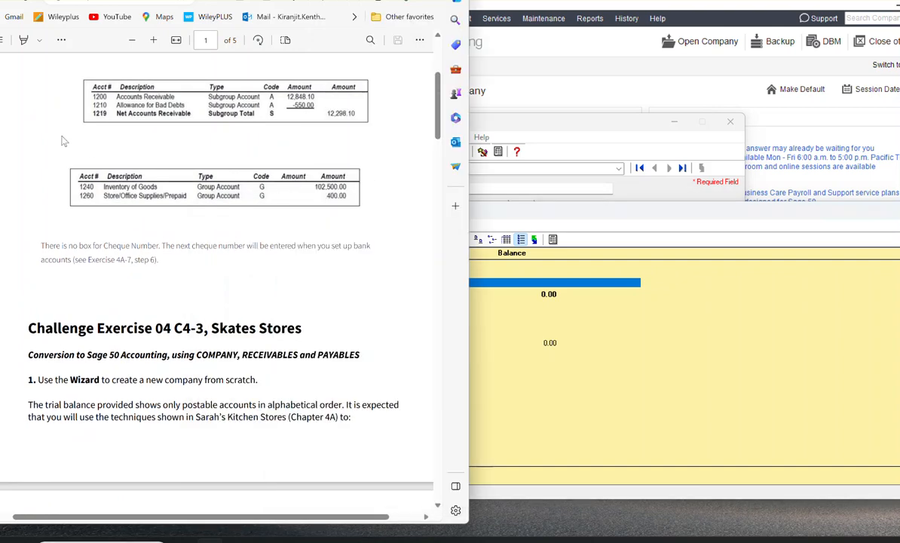
pyautogui.scroll(3, 317, 234)
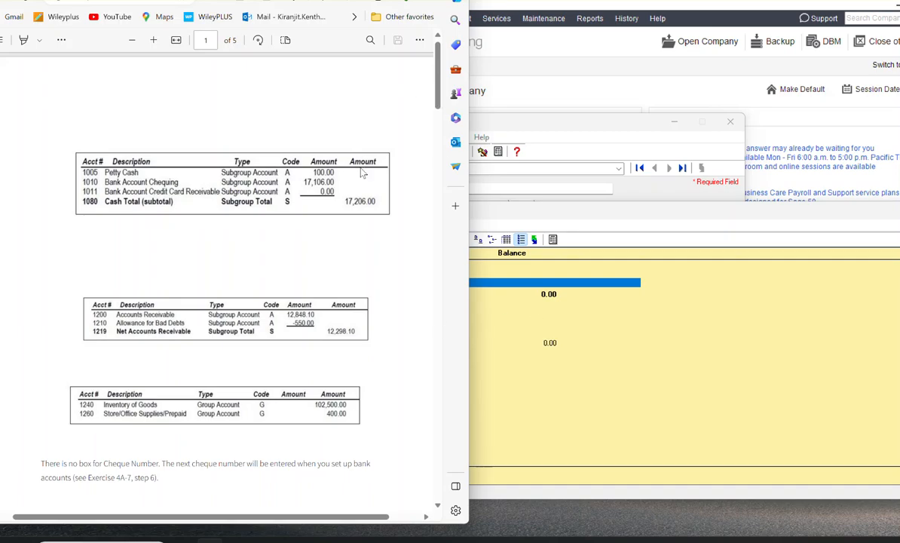
pyautogui.scroll(-15, 359, 185)
pyautogui.scroll(-5, 359, 186)
pyautogui.scroll(3, 359, 187)
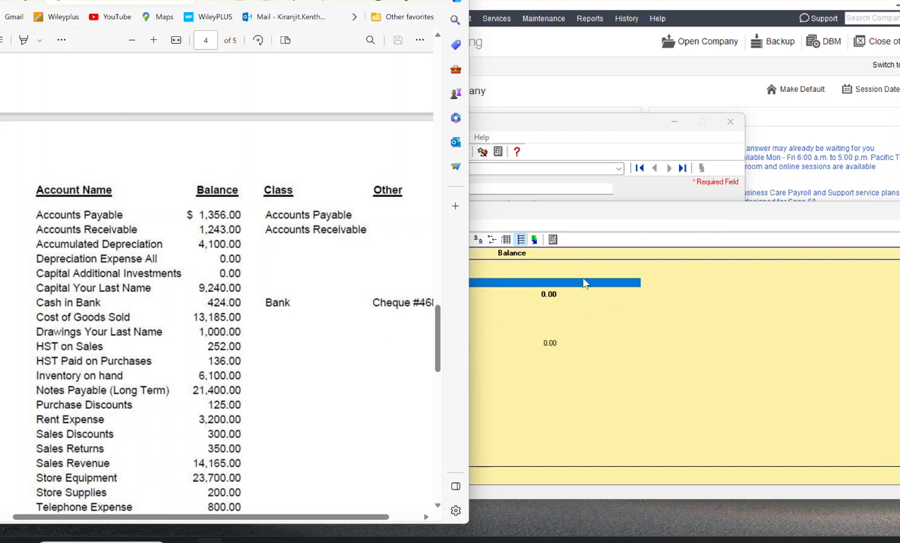
pyautogui.click(575, 307)
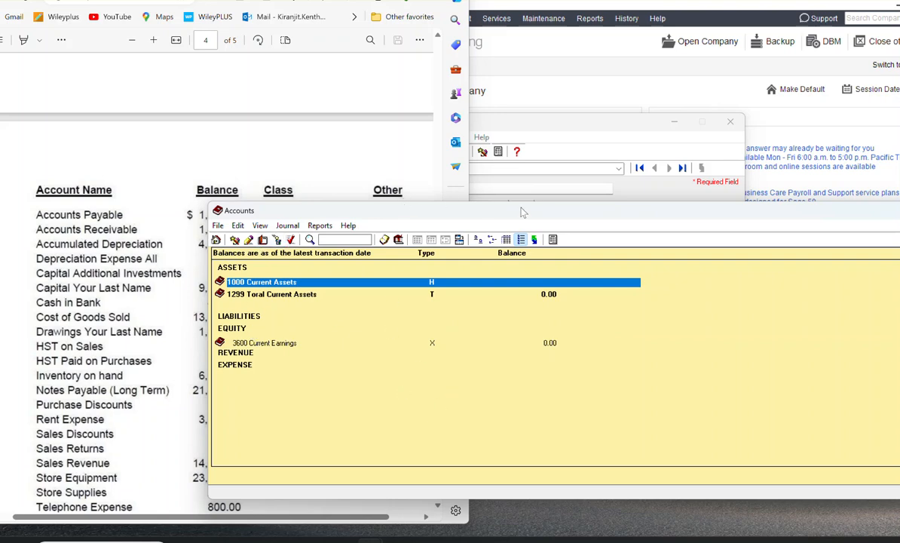
pyautogui.click(632, 196)
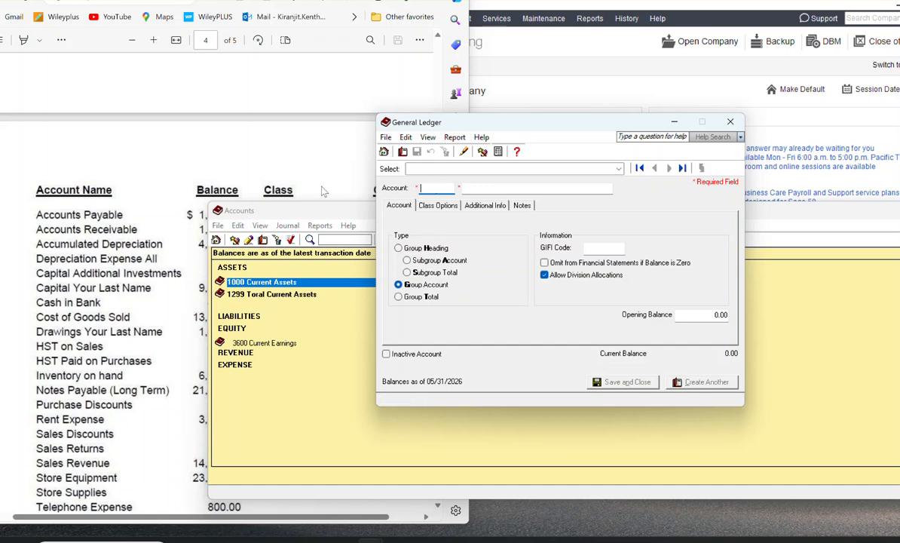
# Step: Enter account 1010 Cash in Bank as a Group Account, with the Accounts window moved clear of the exercise's balances
pyautogui.moveTo(311, 206); pyautogui.dragTo(399, 217)
pyautogui.click(457, 188)
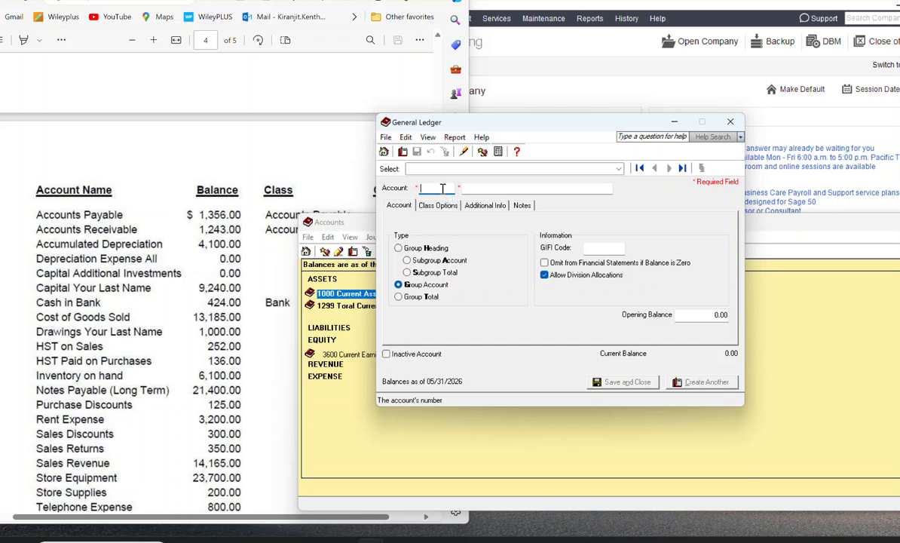
pyautogui.write('1010')
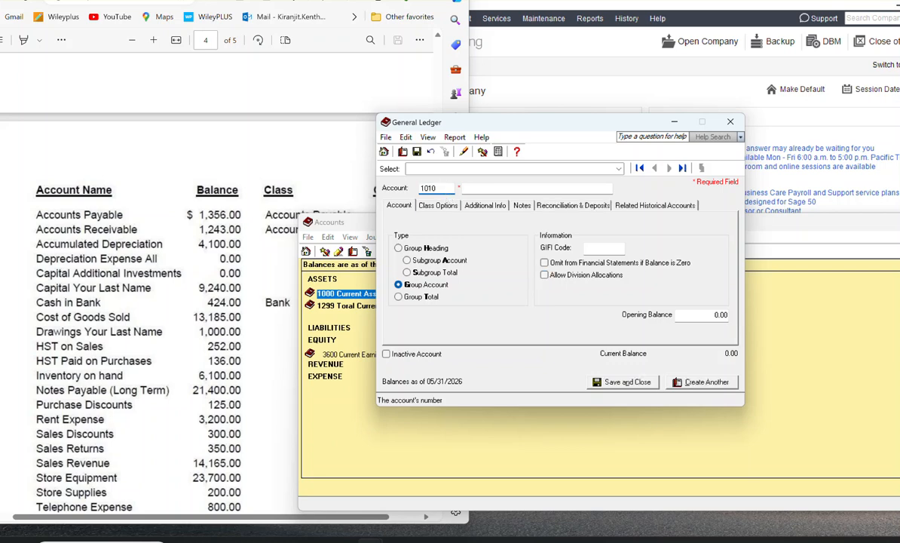
pyautogui.click(483, 188)
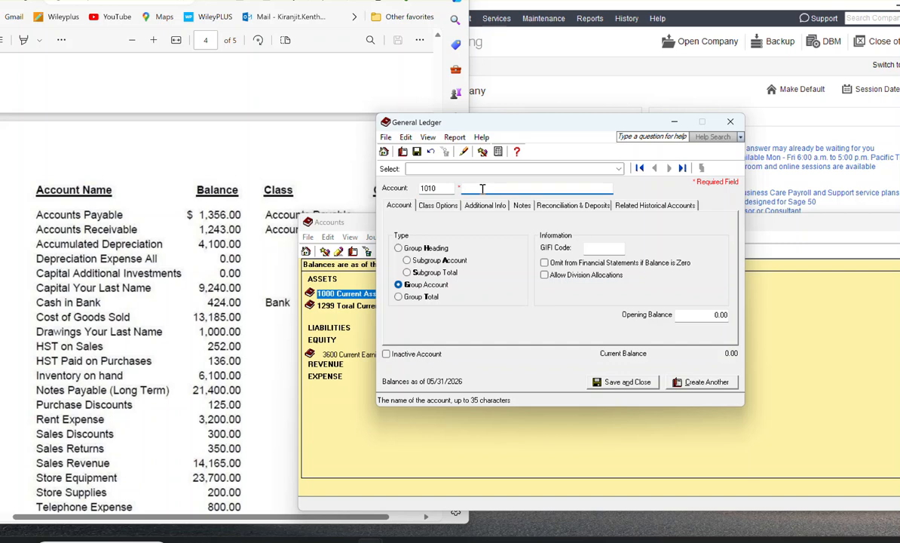
pyautogui.write('Cash in Bank')
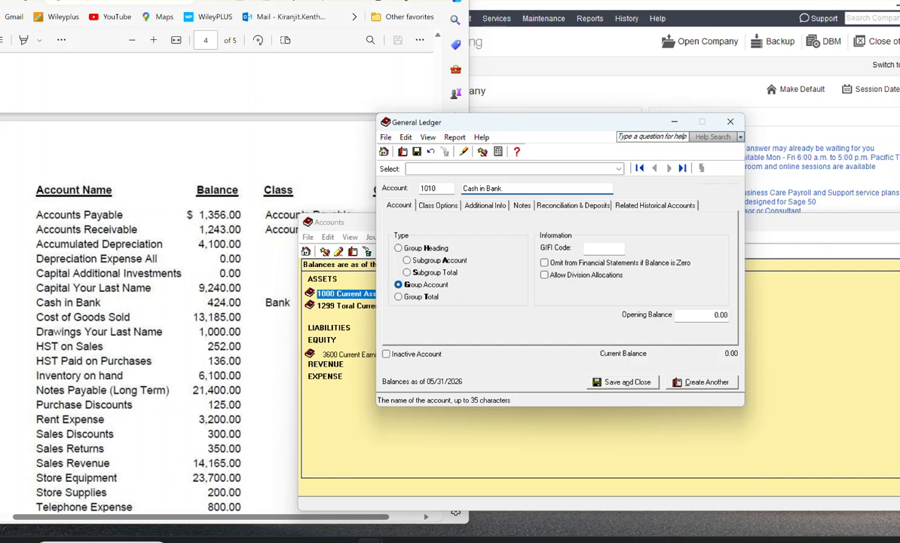
pyautogui.click(413, 263)
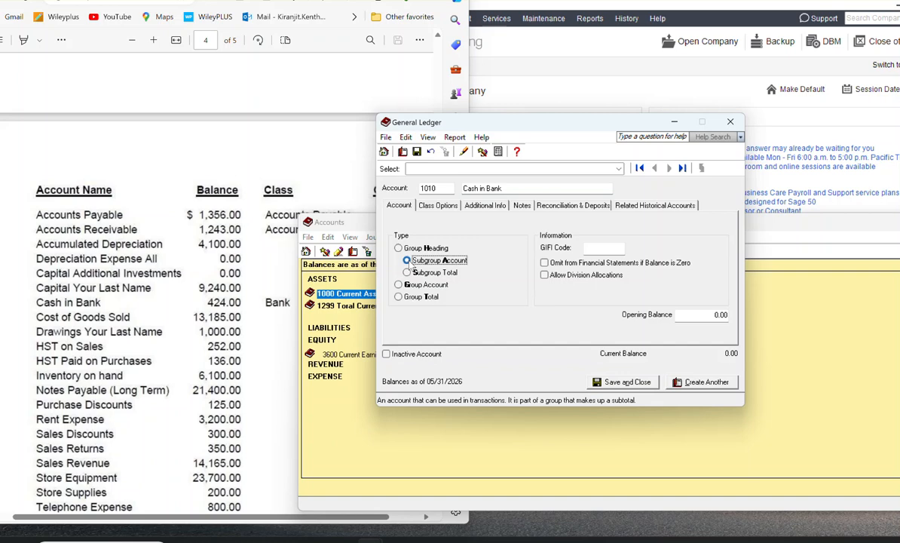
pyautogui.click(404, 286)
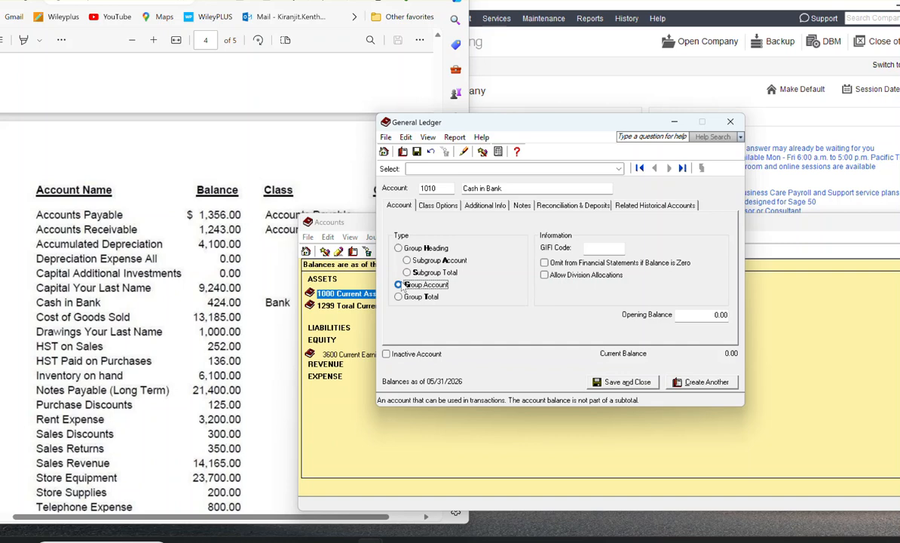
# Step: Set the account class of 1010 Cash in Bank to Bank
pyautogui.click(444, 206)
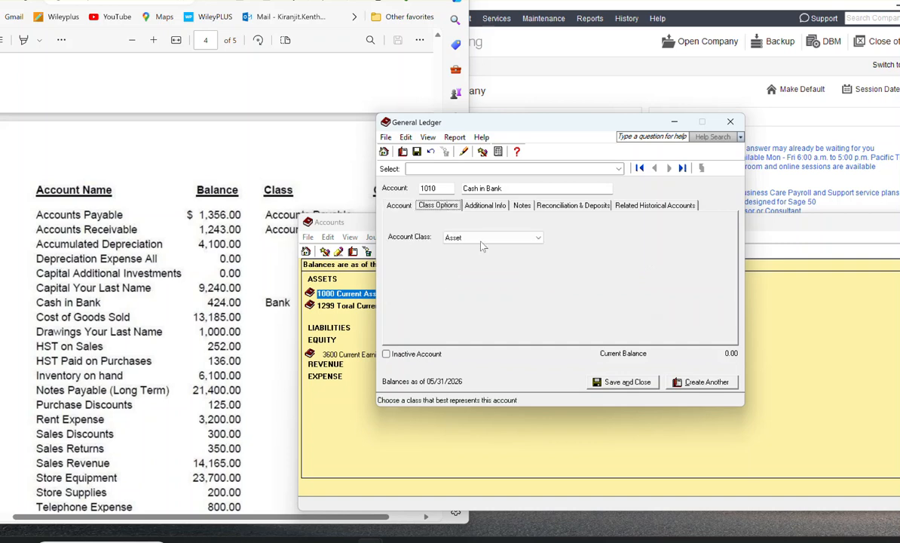
pyautogui.click(539, 238)
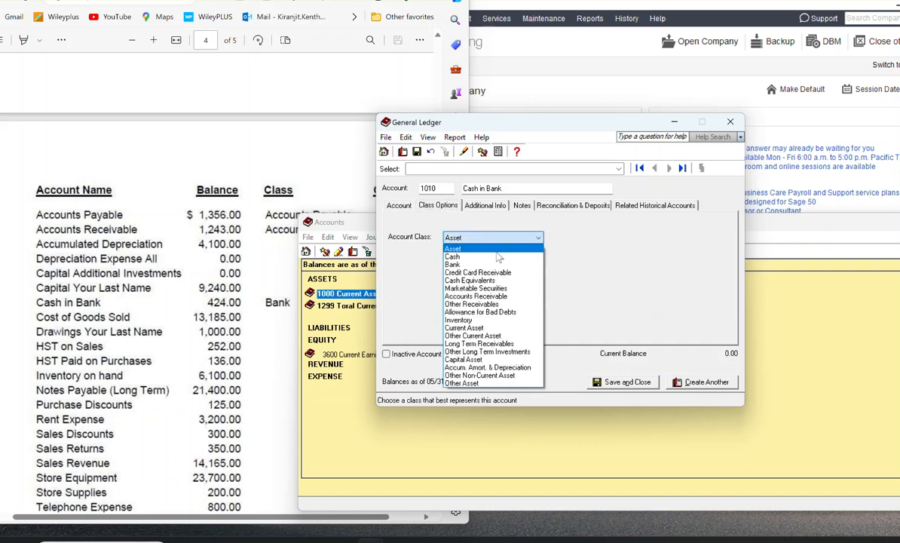
pyautogui.click(462, 265)
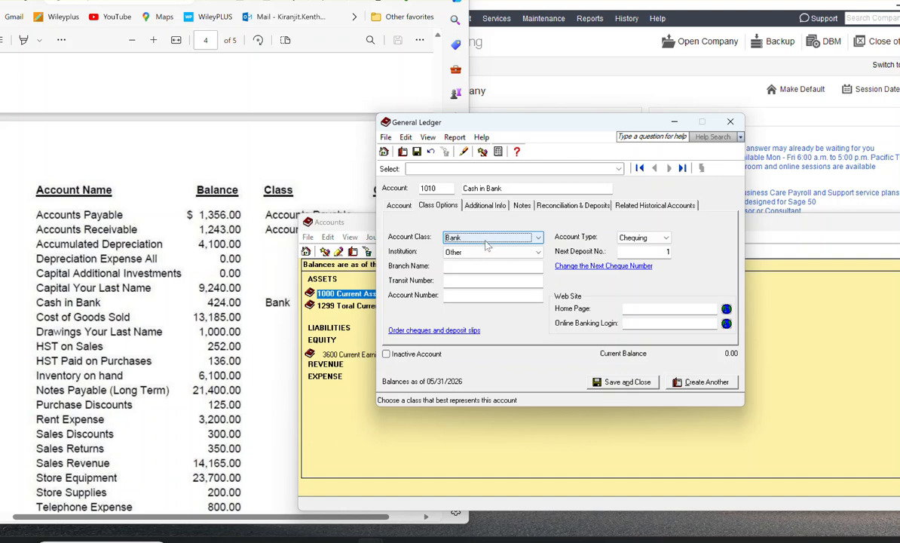
# Step: Check the exercise's starting form numbers and try to change the next cheque number for Cash in Bank
pyautogui.click(635, 251)
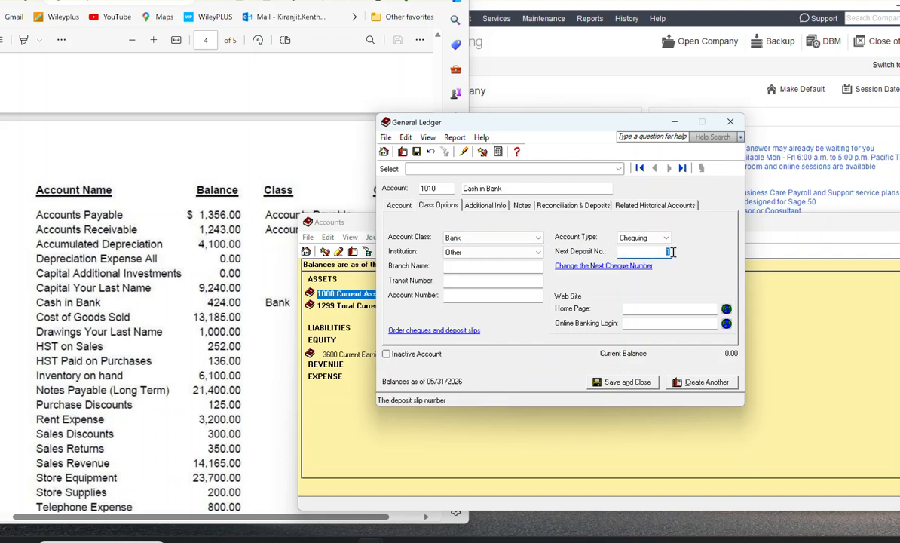
pyautogui.scroll(1, 150, 186)
pyautogui.scroll(5, 151, 186)
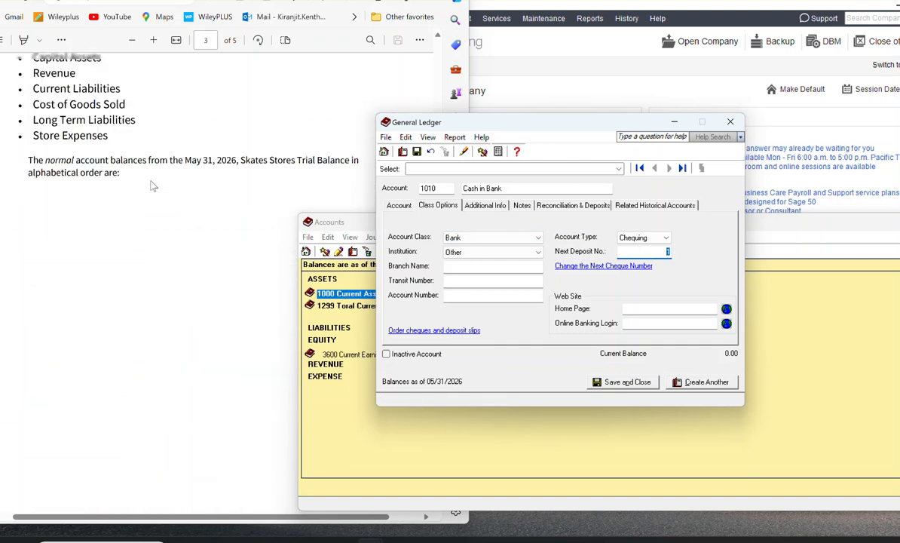
pyautogui.scroll(1, 151, 186)
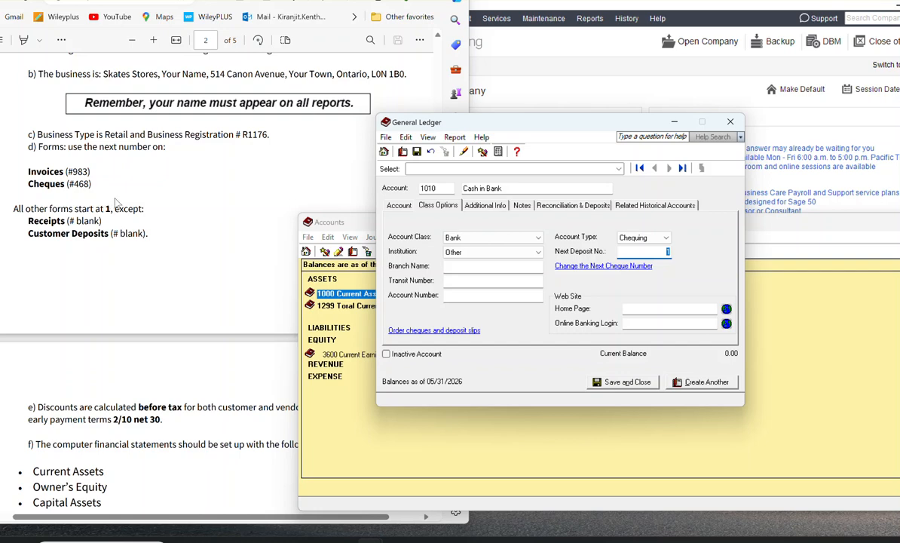
pyautogui.click(618, 266)
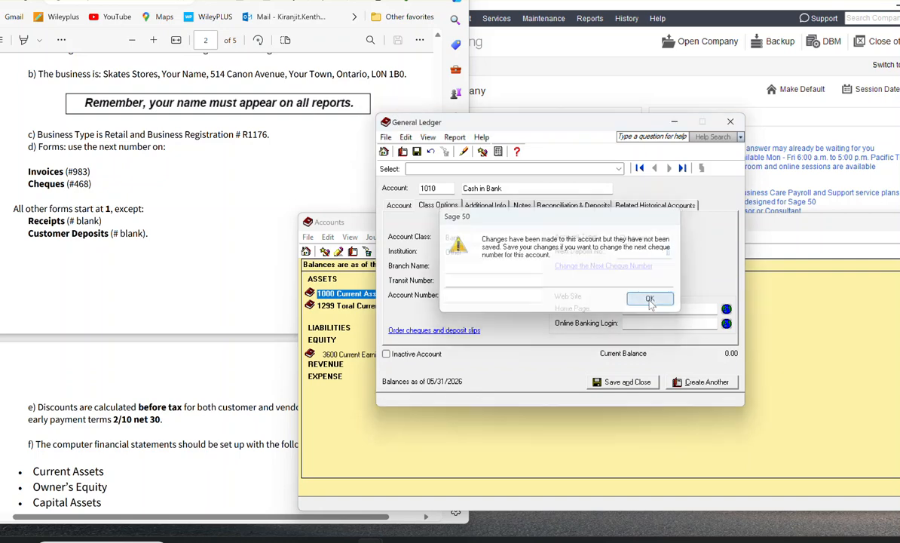
pyautogui.click(650, 299)
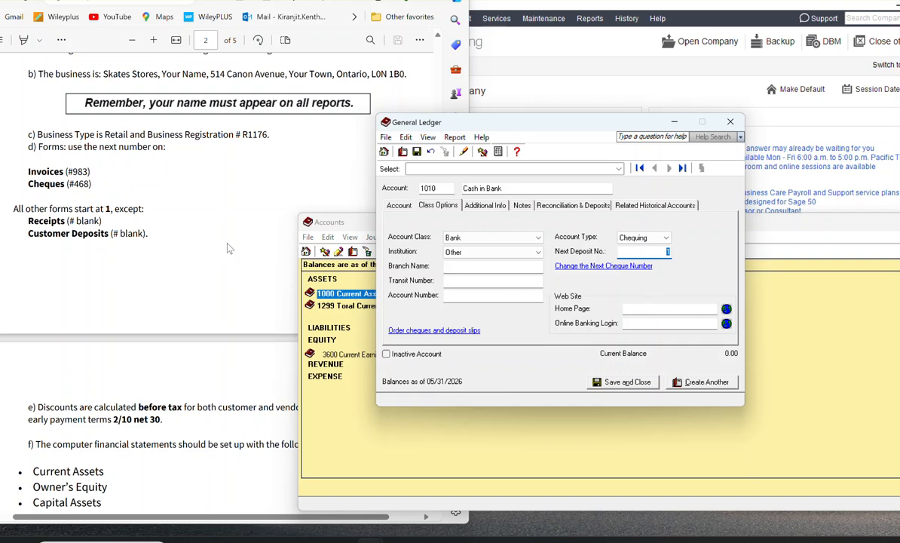
# Step: Look over the bank detail fields and account type choices, and try again to change the next cheque number
pyautogui.click(460, 281)
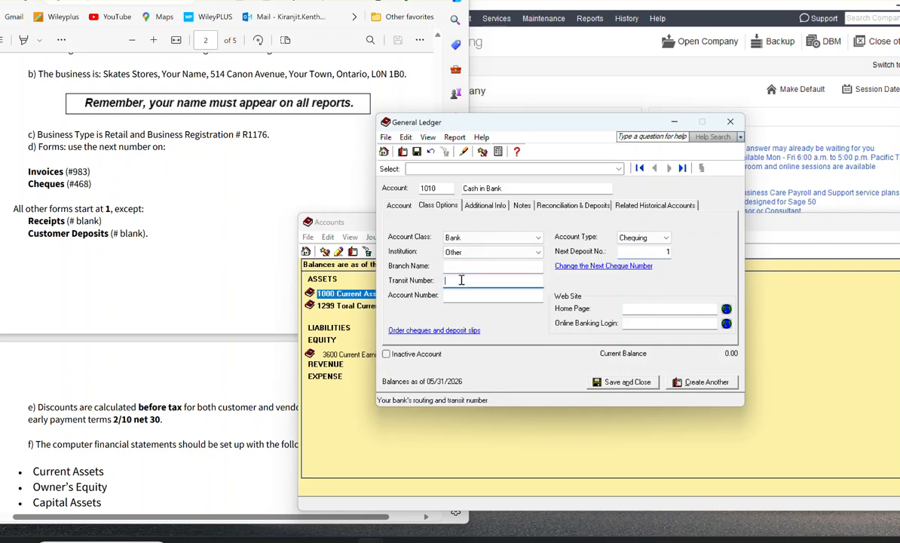
pyautogui.click(463, 294)
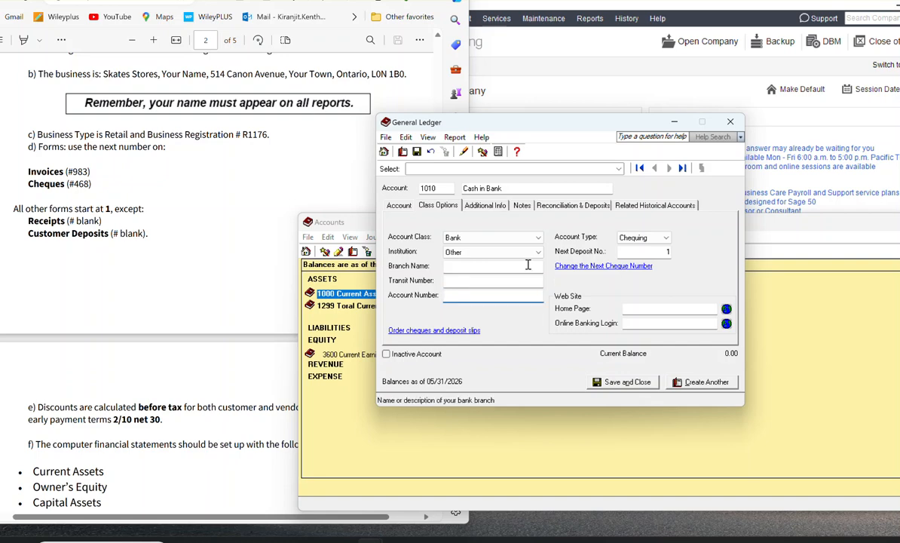
pyautogui.click(667, 238)
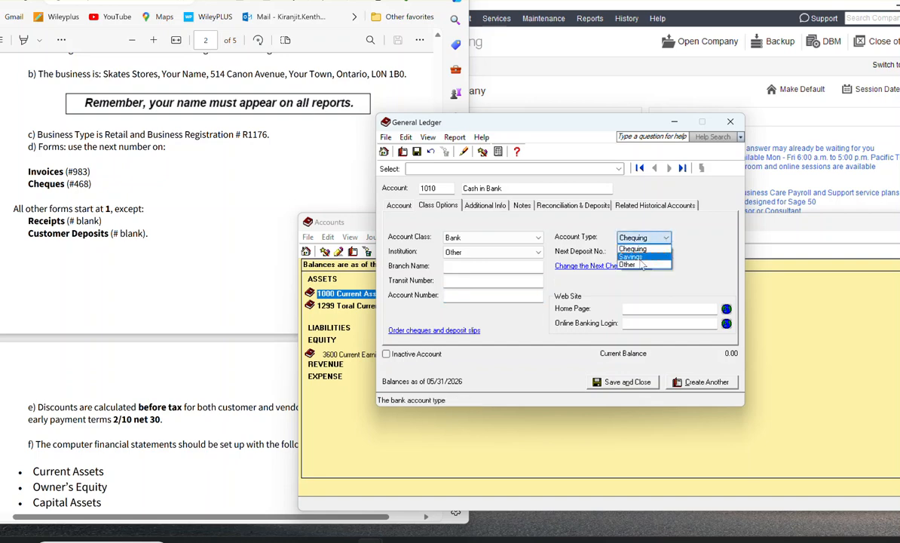
pyautogui.click(702, 243)
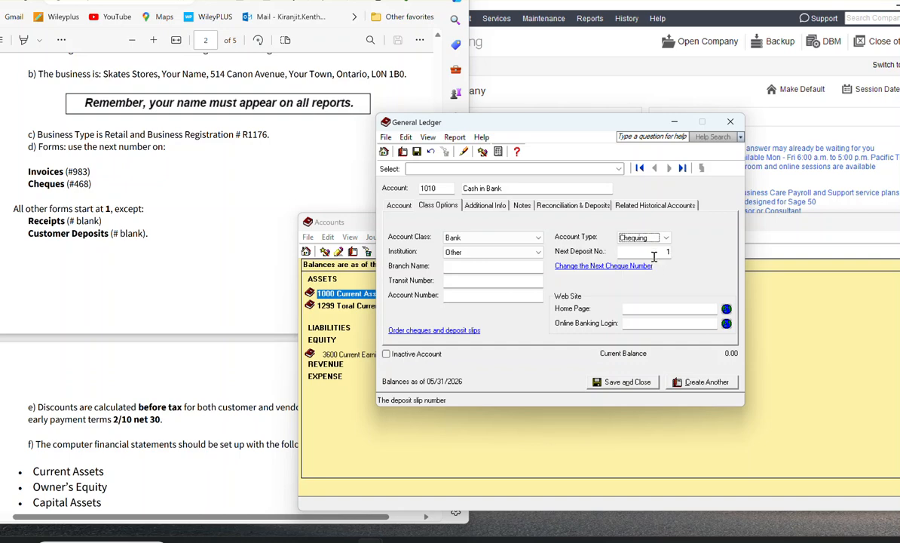
pyautogui.click(613, 268)
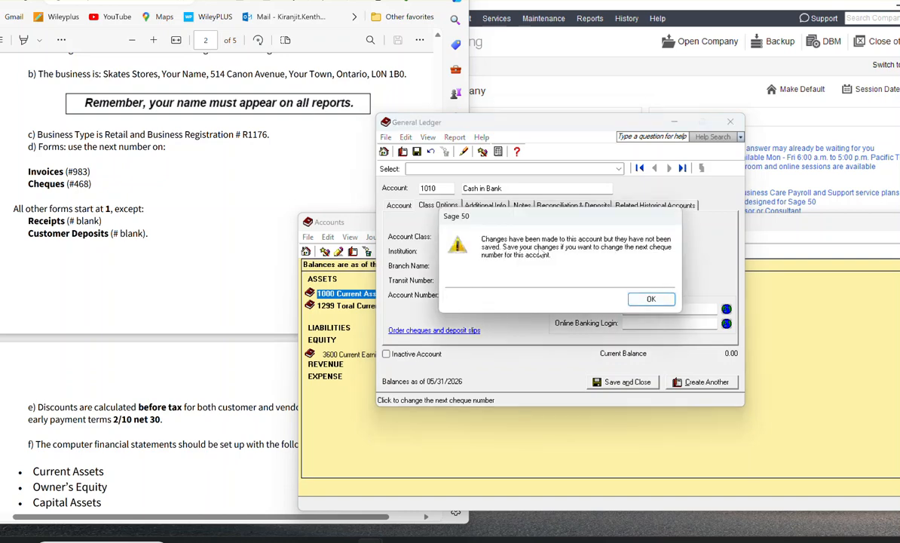
pyautogui.click(650, 299)
pyautogui.click(658, 253)
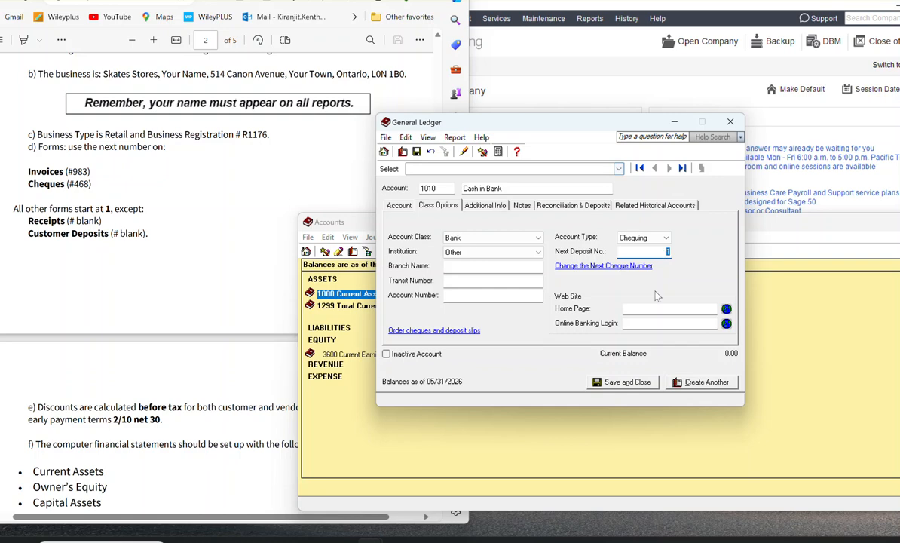
# Step: Review the exercise's Cash in Bank entry and the account's remaining settings, and save account 1010 to start another
pyautogui.scroll(-10, 222, 120)
pyautogui.scroll(-4, 239, 132)
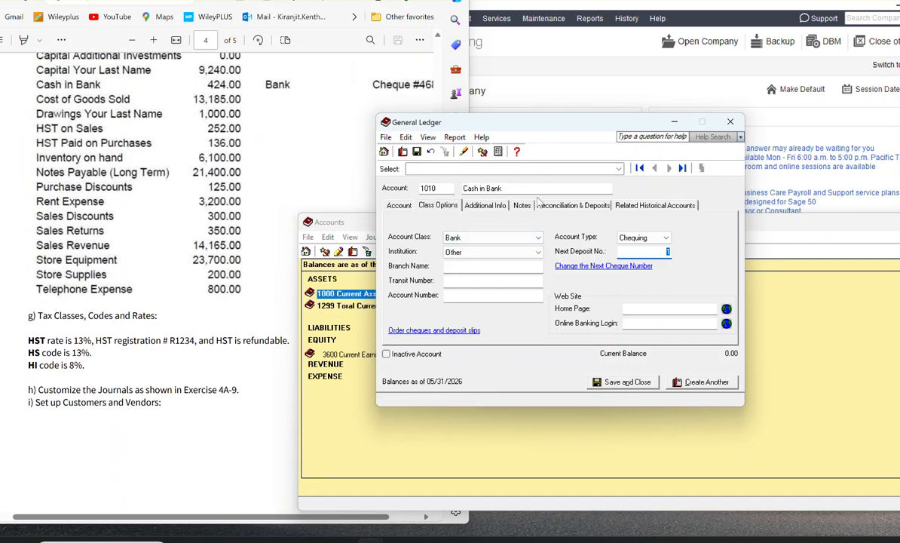
pyautogui.click(488, 208)
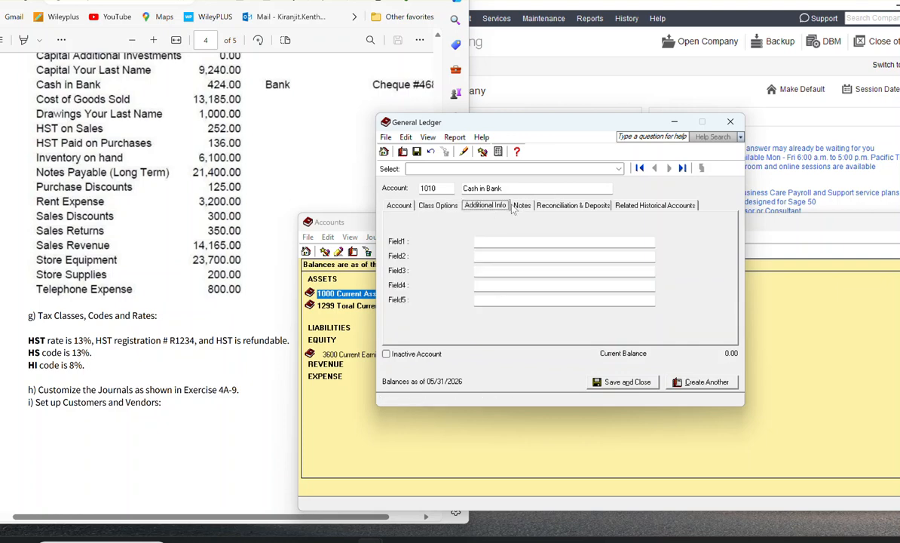
pyautogui.click(572, 208)
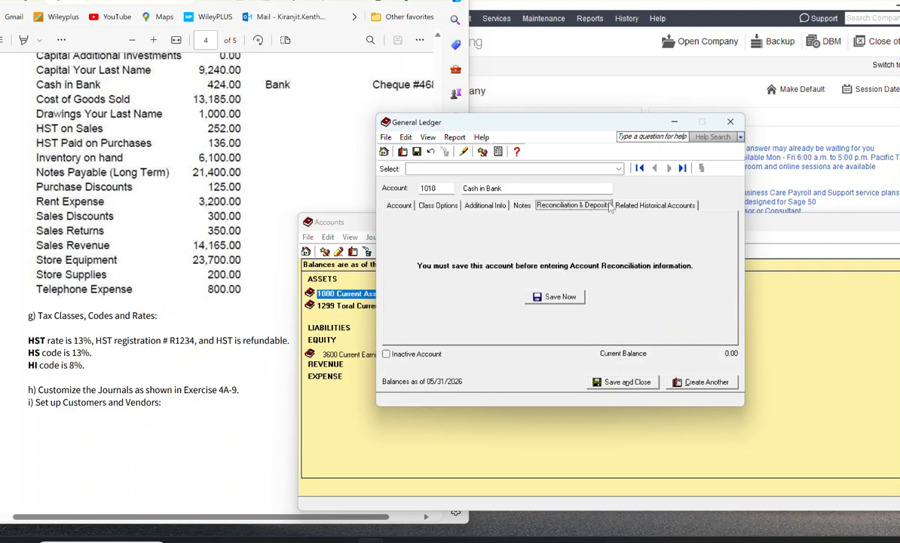
pyautogui.click(638, 208)
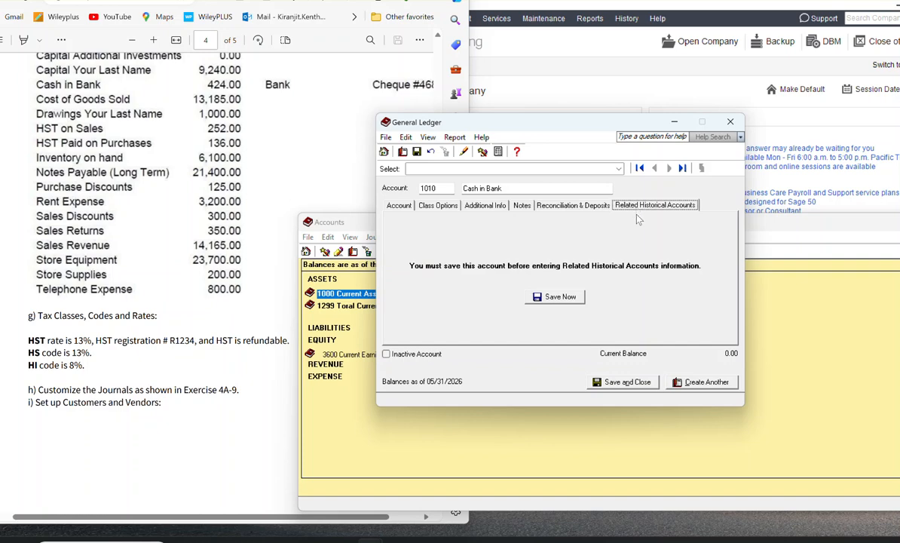
pyautogui.click(402, 208)
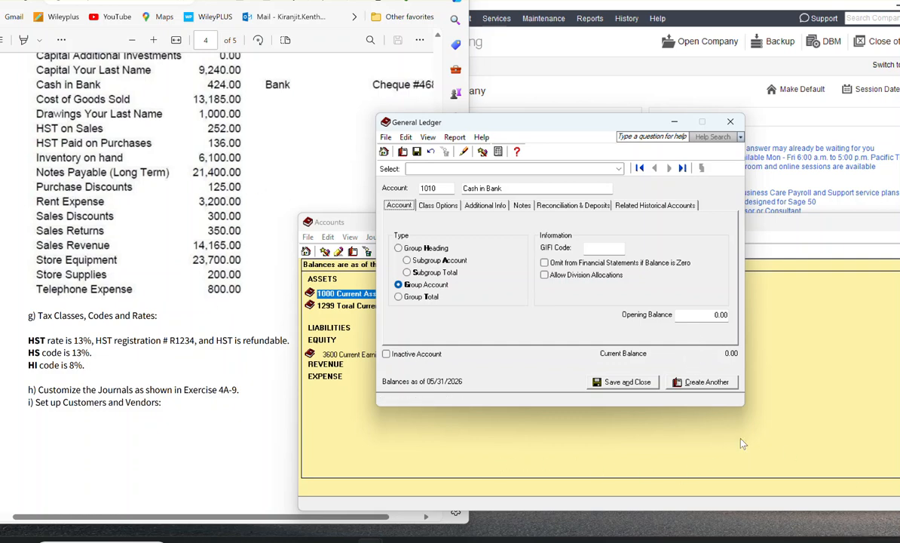
pyautogui.click(721, 386)
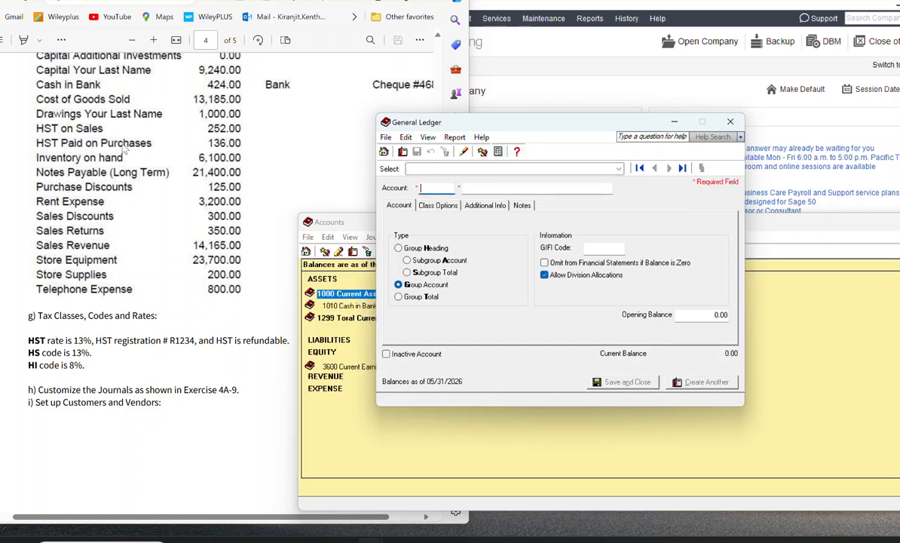
# Step: Enter a new account numbered 1200 and named Accounts Receivable
pyautogui.scroll(2, 117, 135)
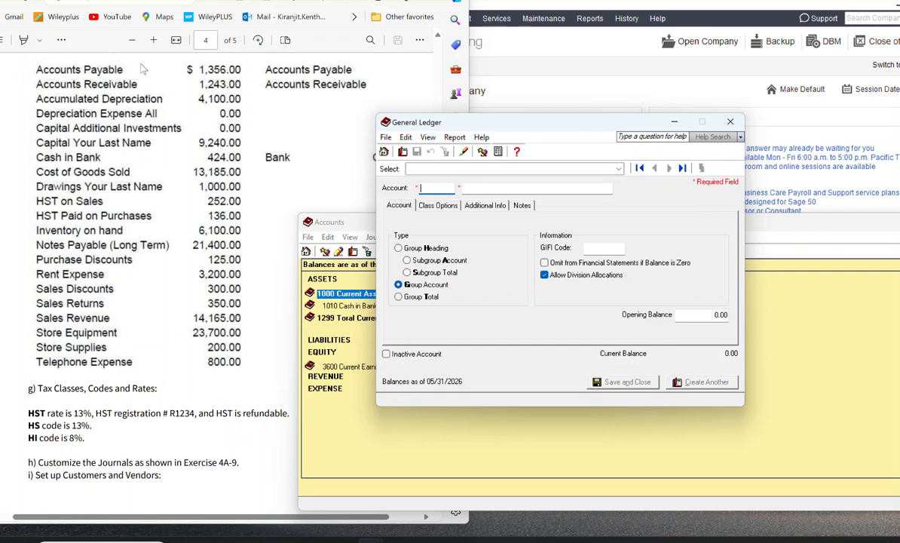
pyautogui.write('1200')
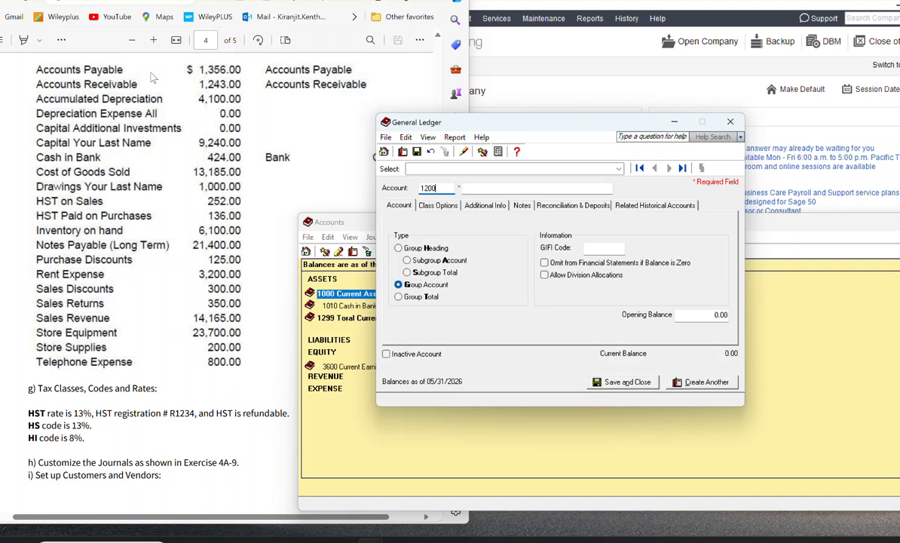
pyautogui.click(530, 188)
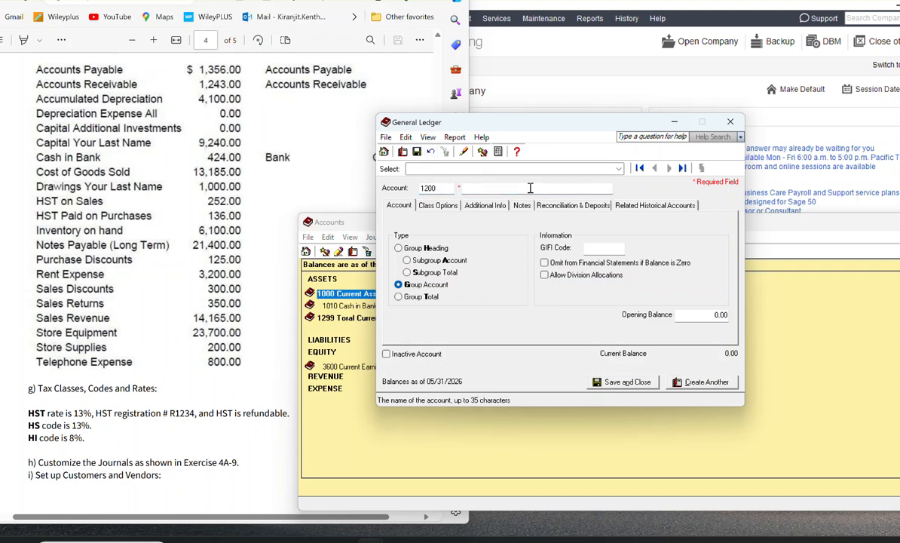
pyautogui.write('ACcoutns RE')
pyautogui.press('BackSpace')
pyautogui.press('BackSpace')
pyautogui.press('BackSpace')
pyautogui.press('BackSpace')
pyautogui.press('BackSpace')
pyautogui.press('BackSpace')
pyautogui.press('BackSpace')
pyautogui.press('BackSpace')
pyautogui.press('BackSpace')
pyautogui.press('BackSpace')
pyautogui.press('BackSpace')
pyautogui.press('BackSpace')
pyautogui.write('Accounts Rece')
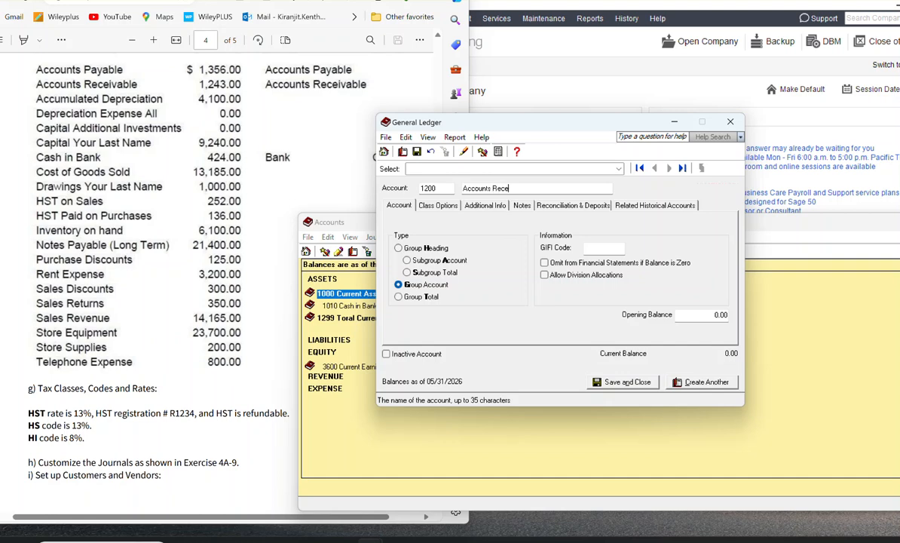
pyautogui.write('ivable')
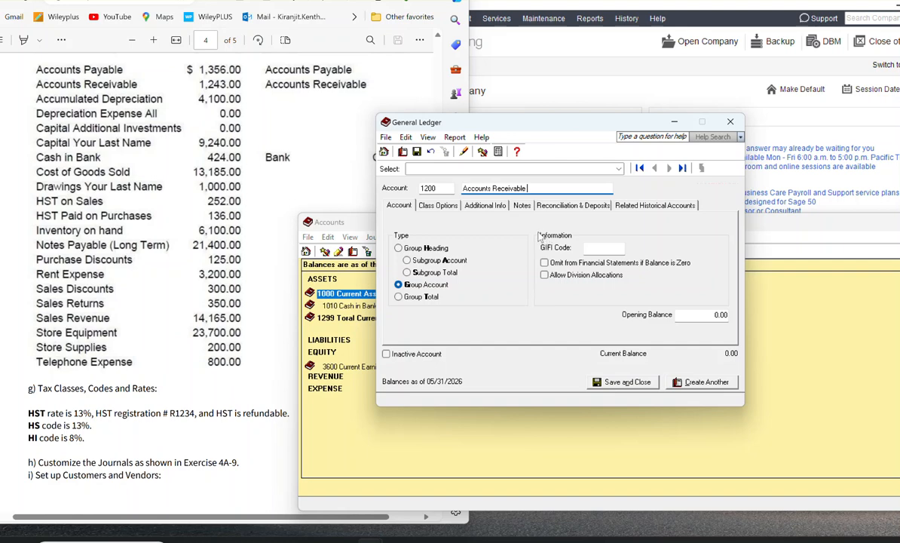
# Step: Set the class of account 1200 to Accounts Receivable and save it, starting another account
pyautogui.click(422, 204)
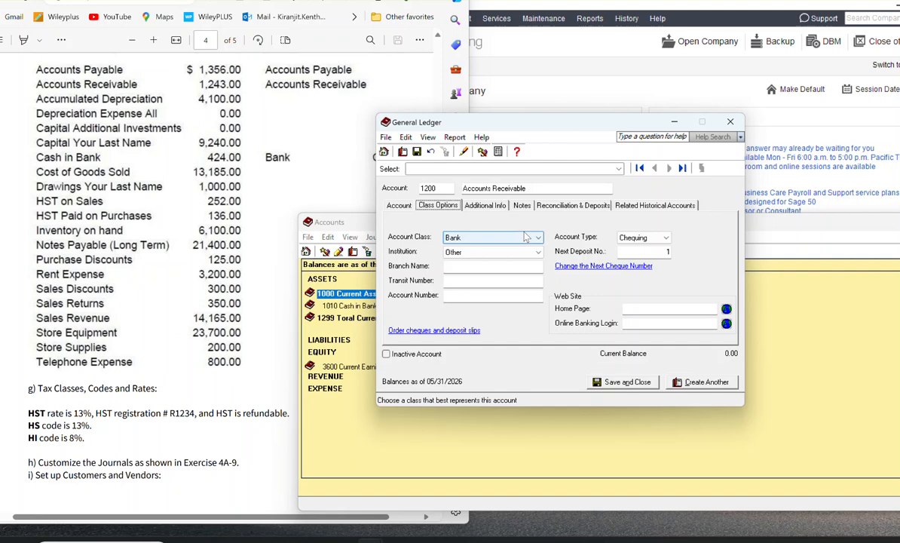
pyautogui.click(526, 238)
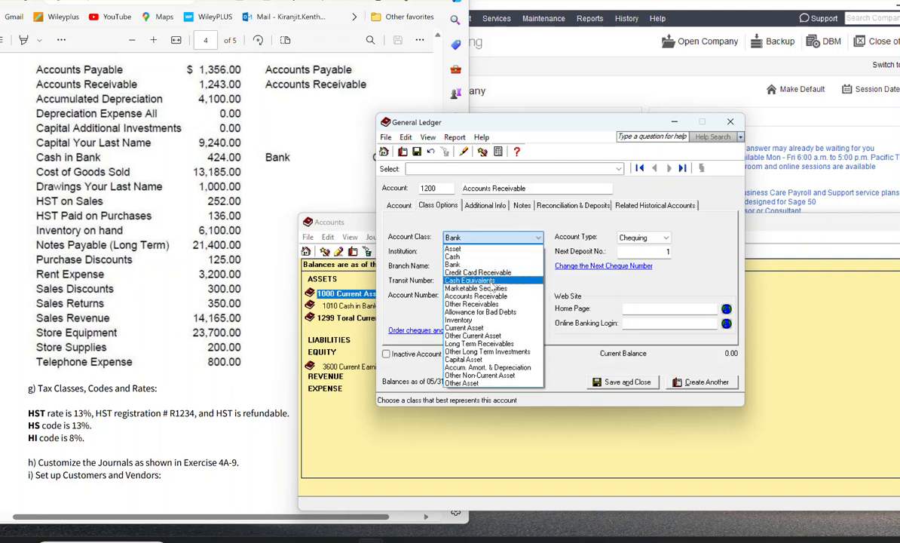
pyautogui.click(497, 298)
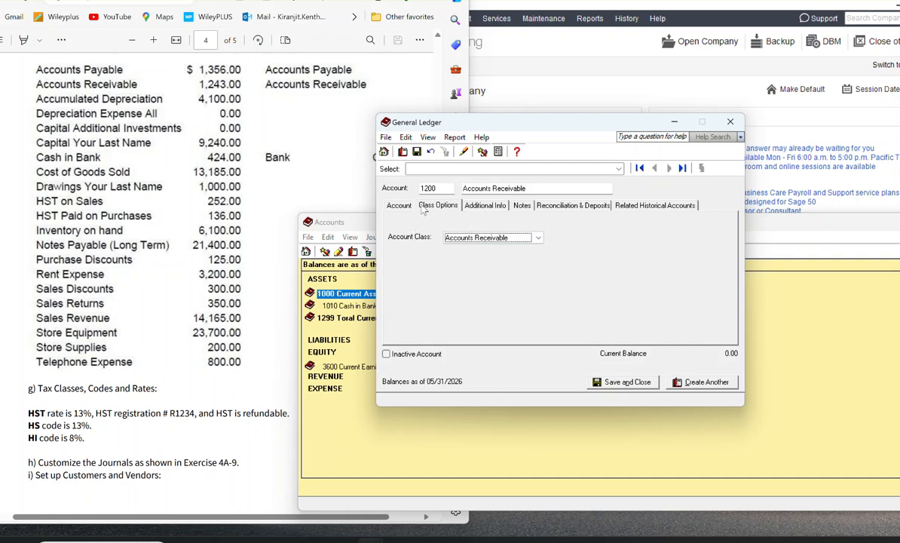
pyautogui.click(705, 382)
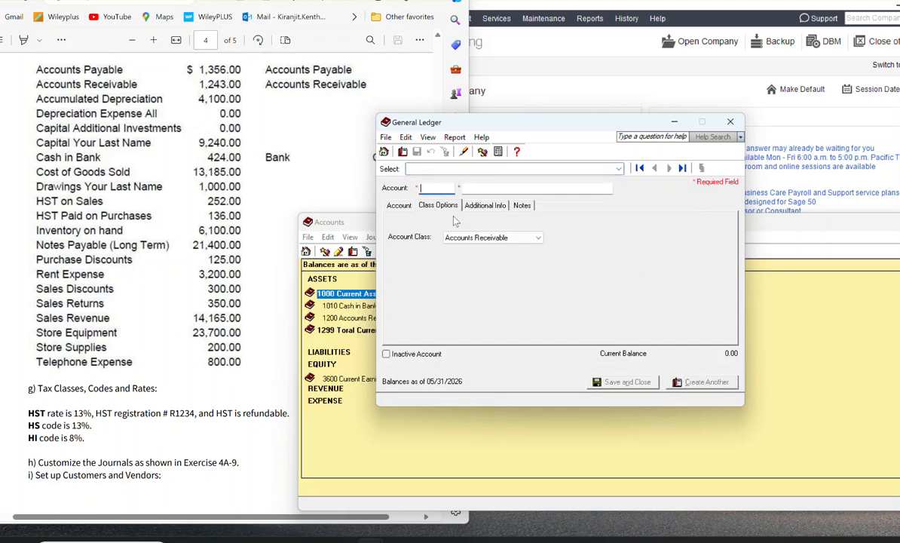
# Step: Enter a new account numbered 1240 and named Inventory
pyautogui.click(399, 205)
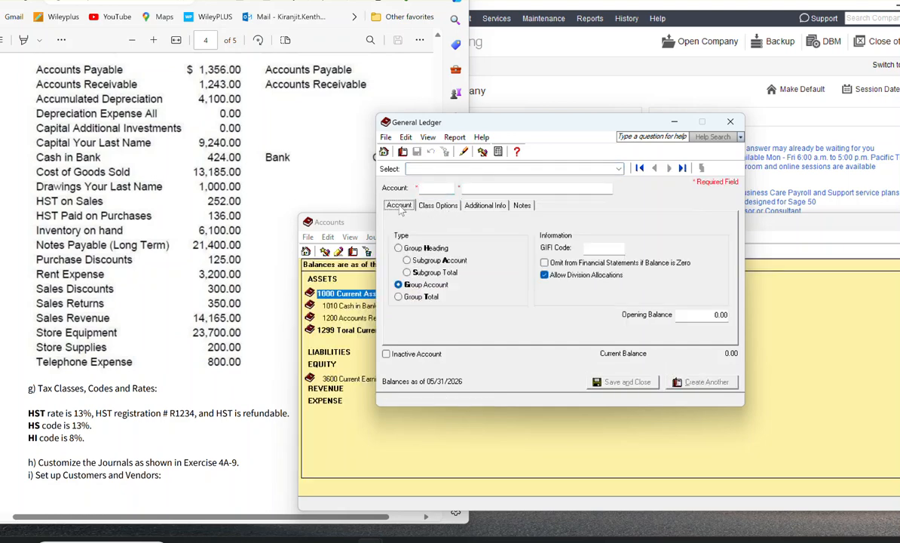
pyautogui.click(431, 189)
pyautogui.write('1240')
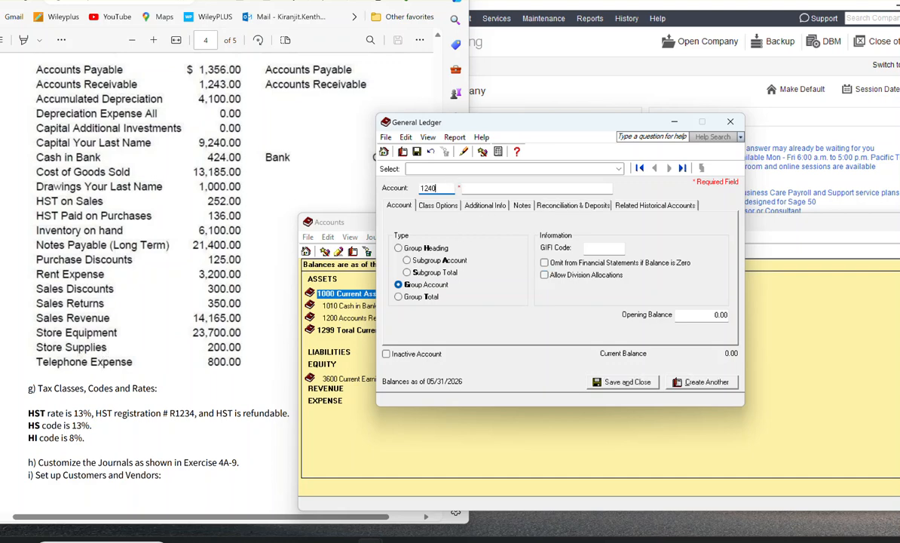
pyautogui.click(502, 187)
pyautogui.write('Invesntory')
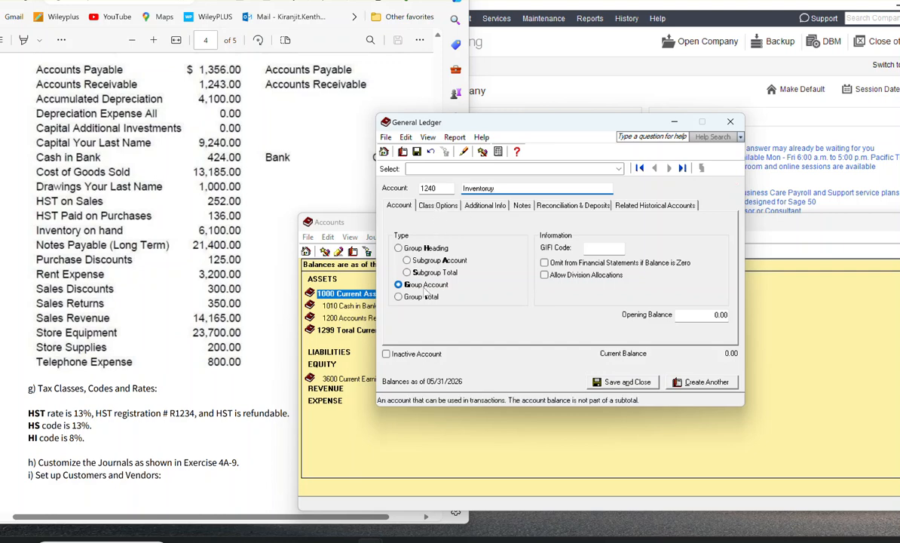
# Step: Set the class of account 1240 to Inventory, correct the spelling of its name, and save it to start another account
pyautogui.click(448, 206)
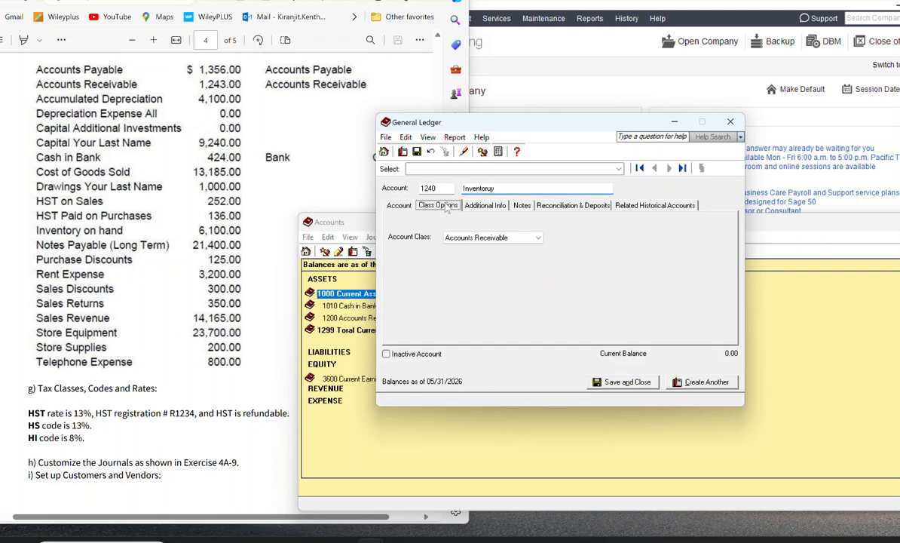
pyautogui.click(520, 237)
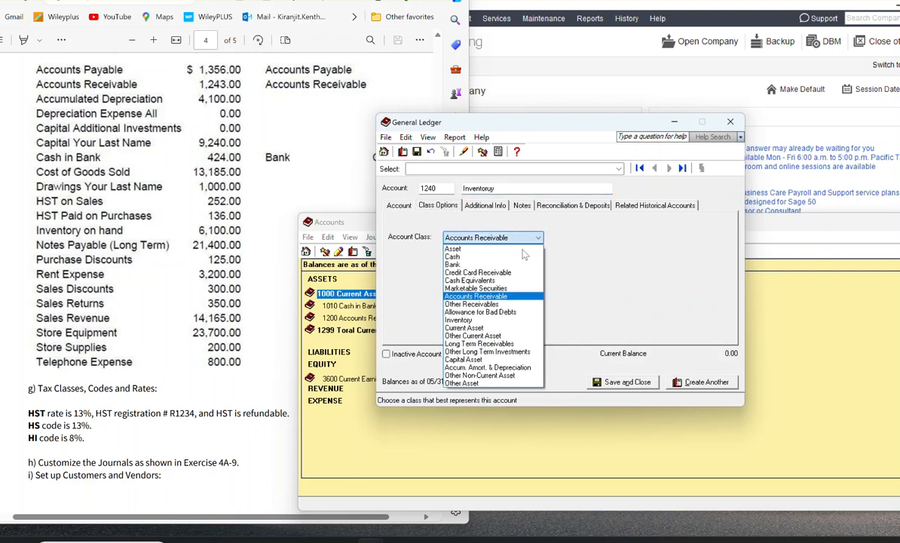
pyautogui.click(487, 323)
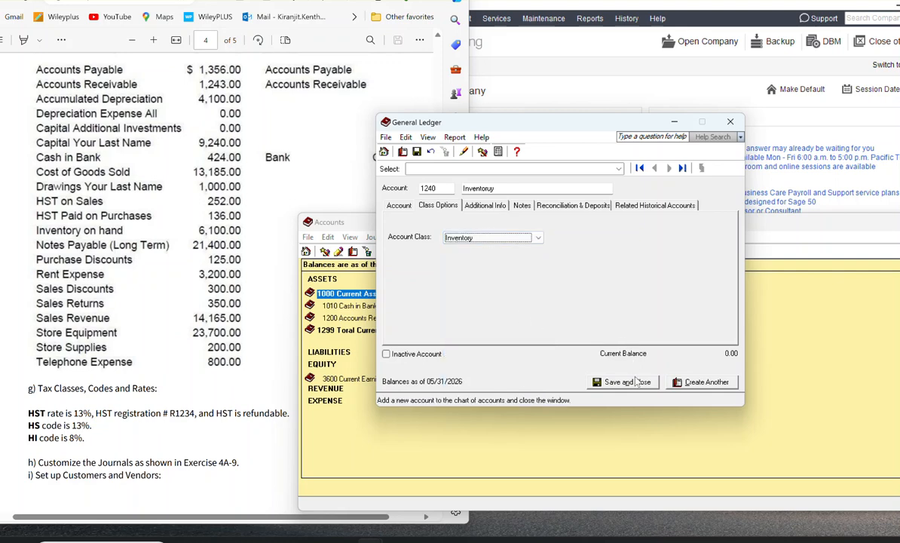
pyautogui.click(493, 189)
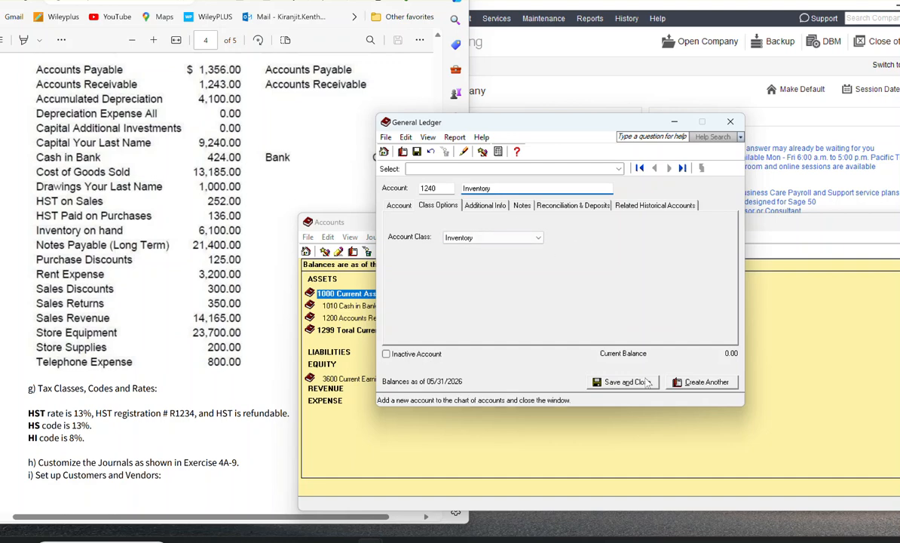
pyautogui.click(711, 385)
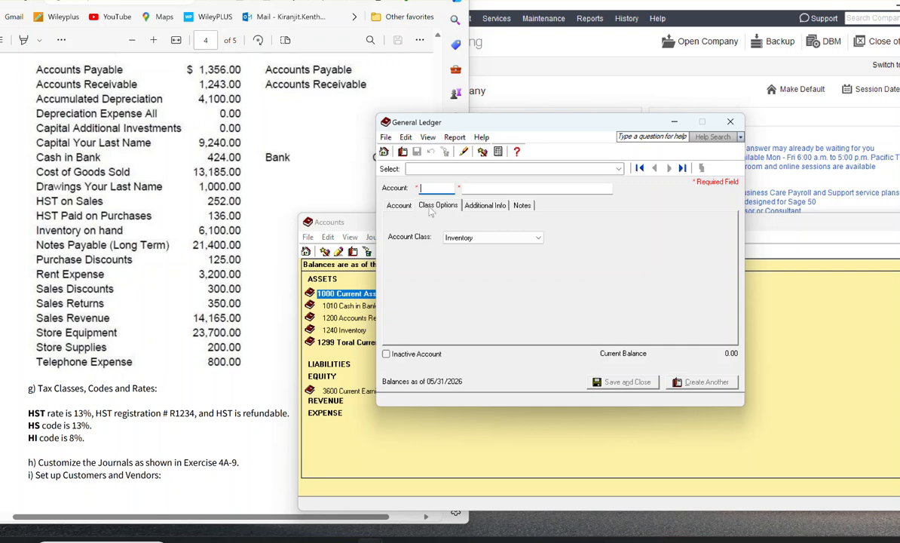
# Step: Create account 1260 named Store Suppllies with the Current Asset class and save it, starting another account
pyautogui.write('1260')
pyautogui.press('Tab')
pyautogui.write('S')
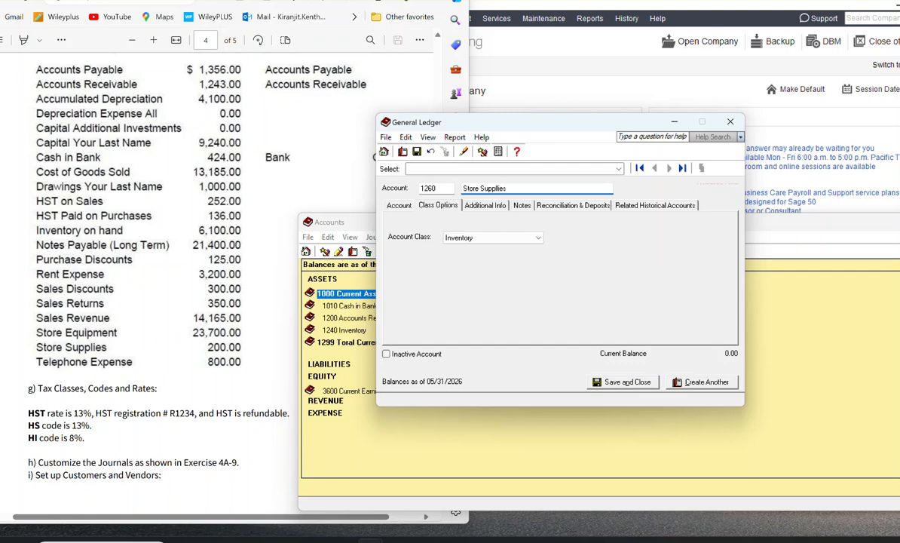
pyautogui.click(500, 238)
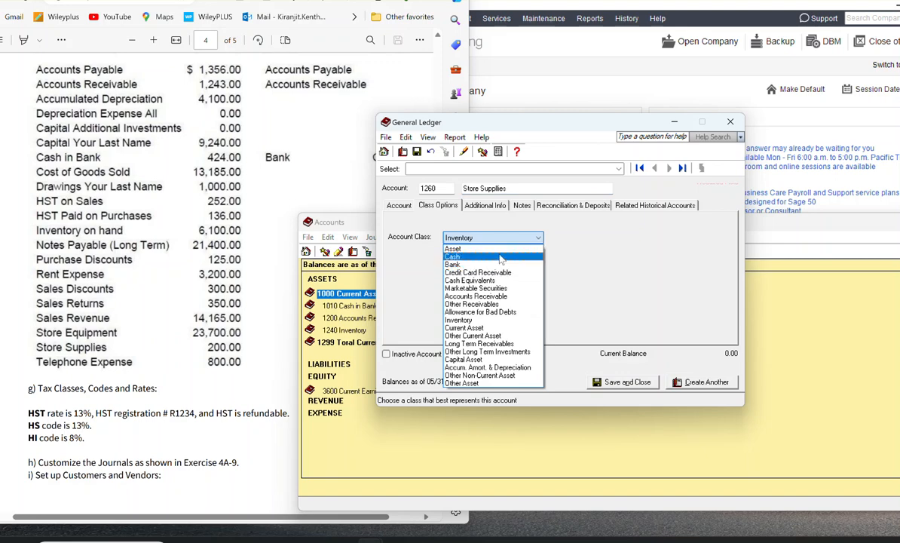
pyautogui.click(503, 329)
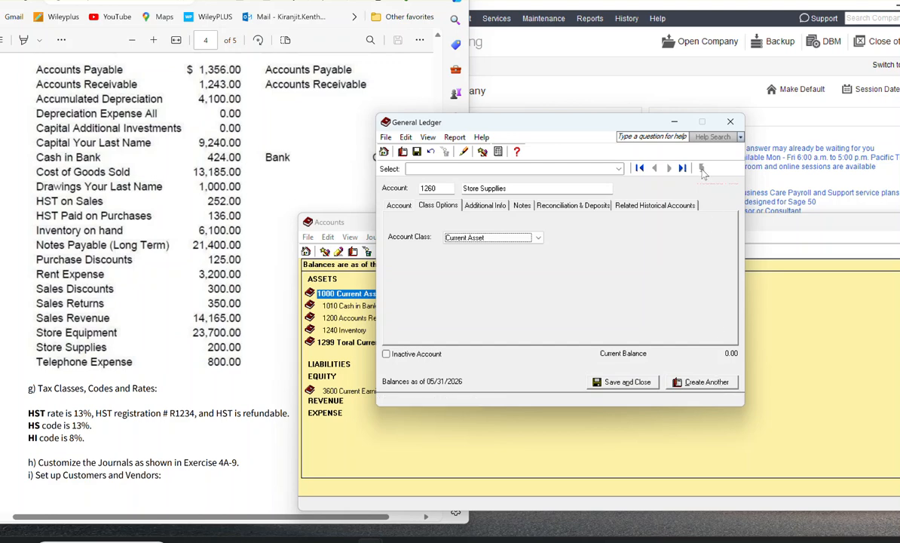
pyautogui.moveTo(566, 123); pyautogui.dragTo(237, 116)
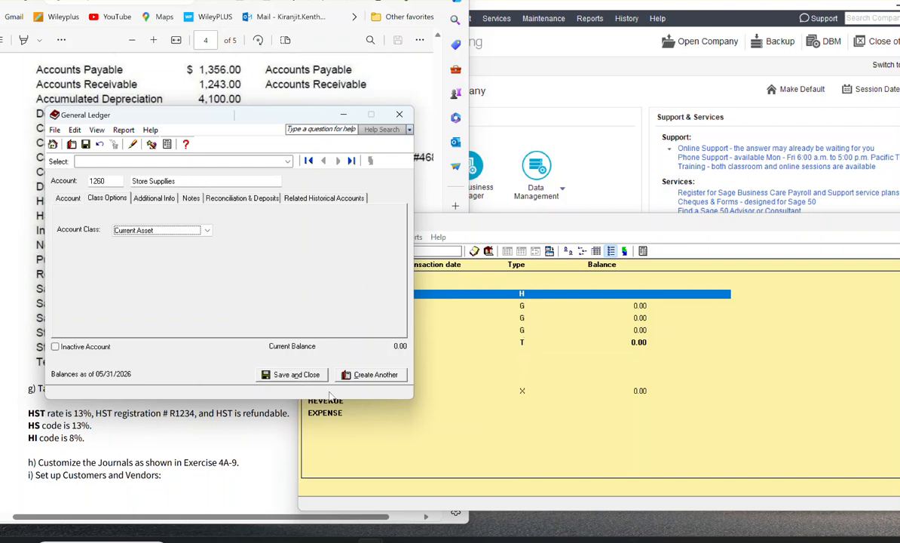
pyautogui.moveTo(251, 117); pyautogui.dragTo(637, 97)
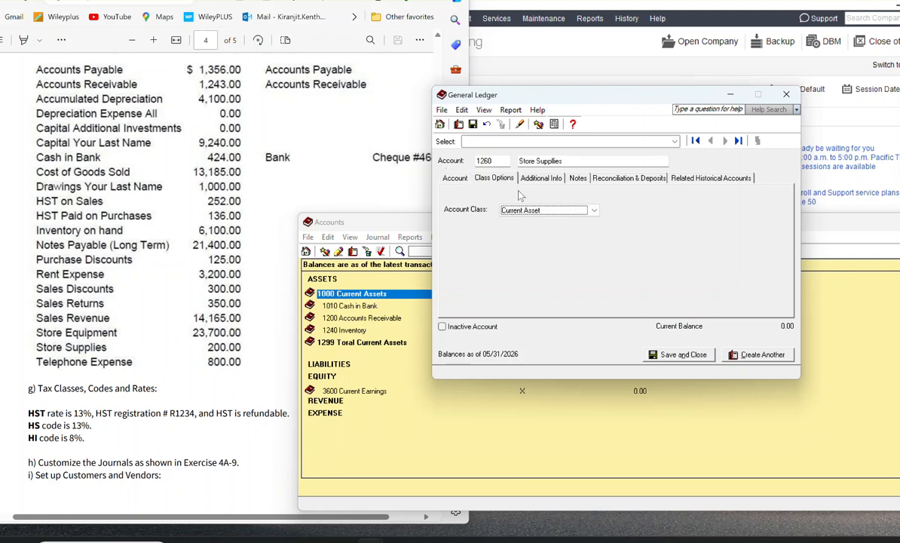
pyautogui.click(769, 359)
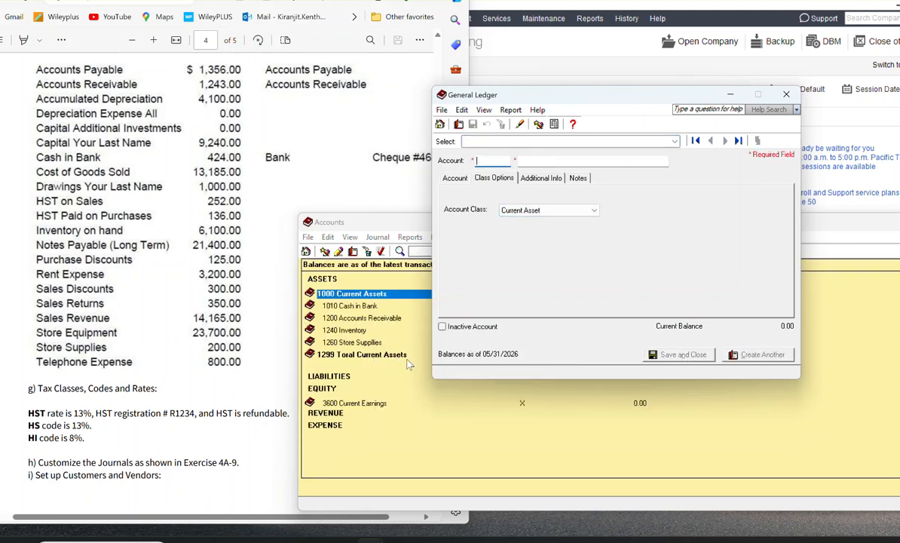
# Step: Create account 1400 named Capital Assets as a group heading and save it, starting another account
pyautogui.moveTo(649, 98); pyautogui.dragTo(641, 123)
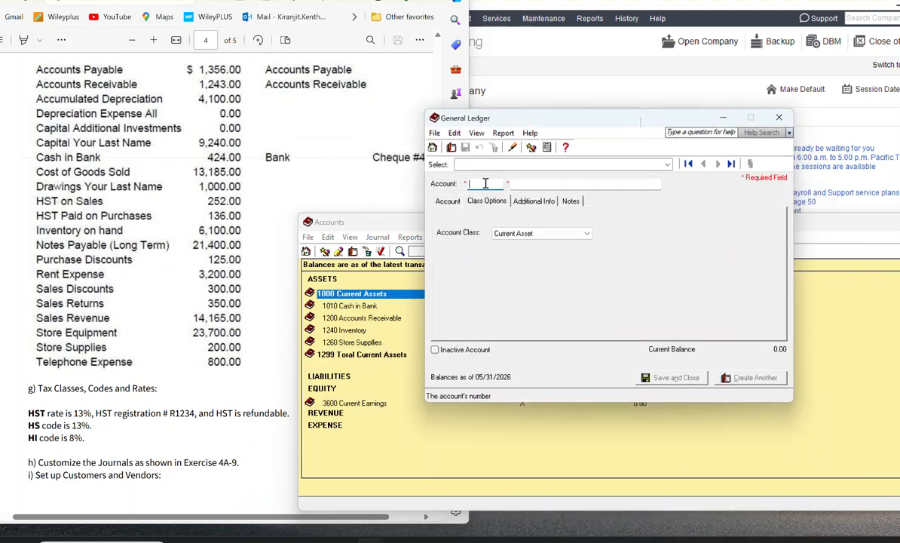
pyautogui.write('1400')
pyautogui.press('Tab')
pyautogui.write('Capital Assets')
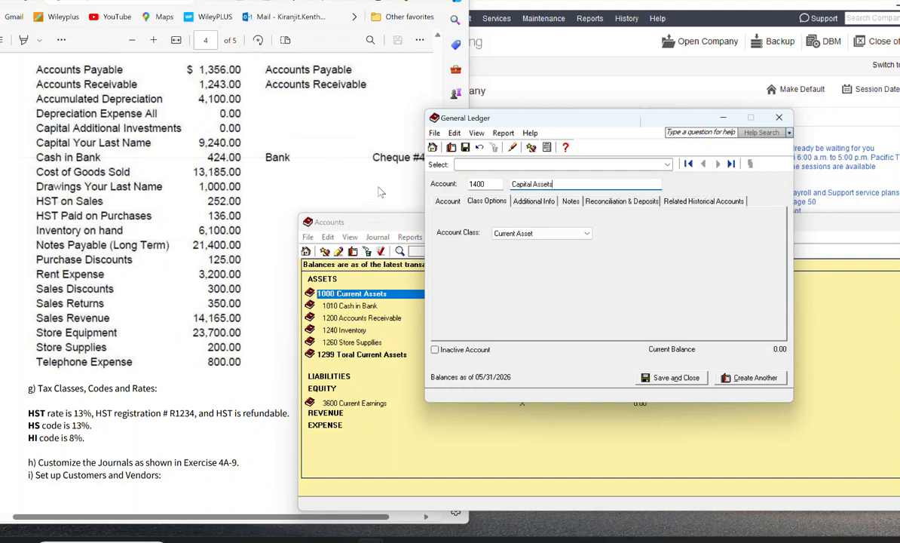
pyautogui.click(465, 203)
pyautogui.click(449, 201)
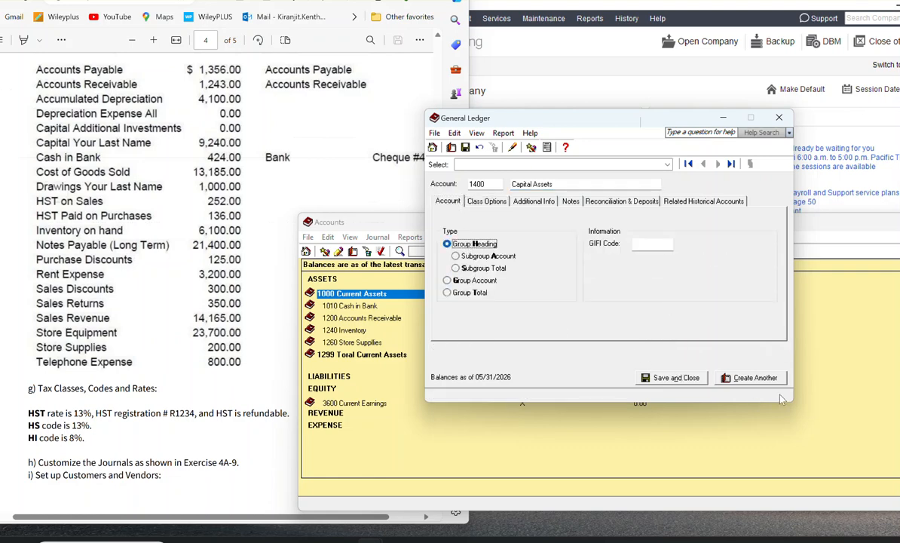
pyautogui.click(754, 378)
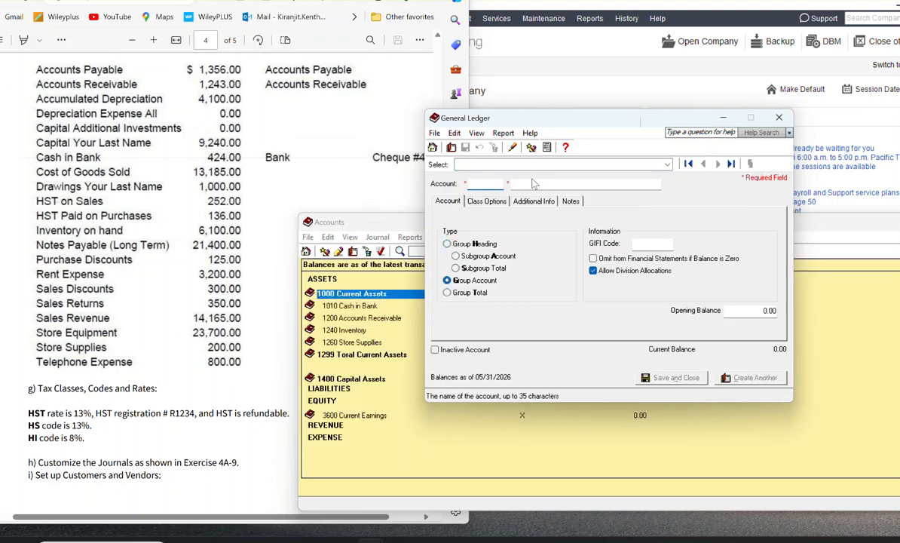
# Step: Create account 1499 named Toral Cappital Assets as a group total and save it, starting another account
pyautogui.write('1499')
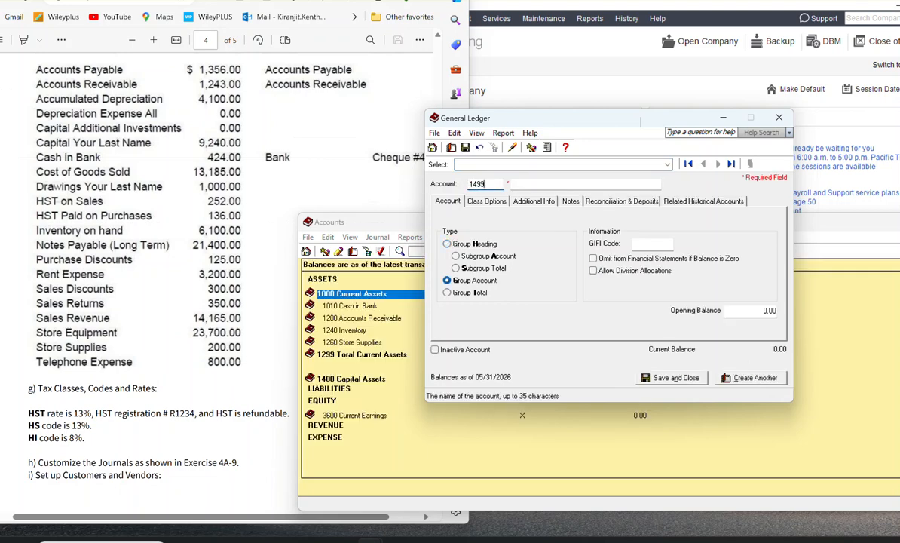
pyautogui.click(524, 183)
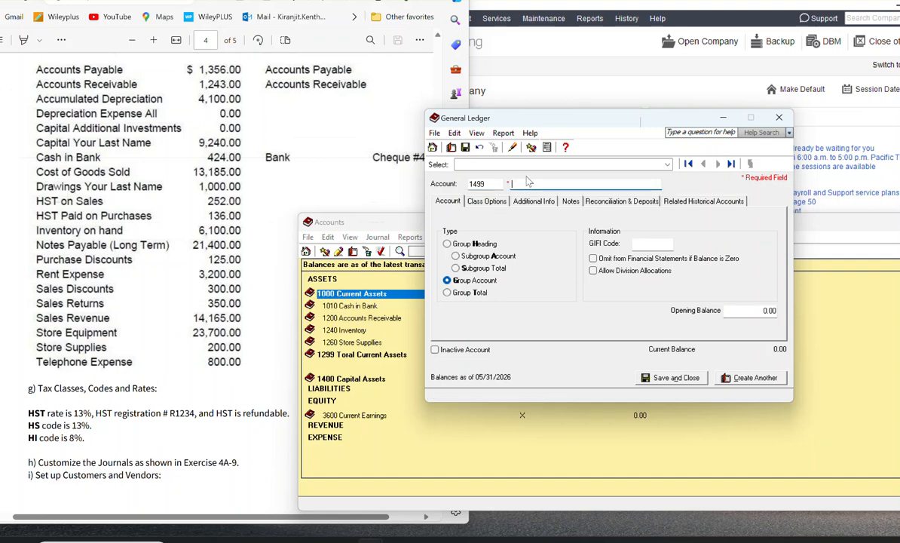
pyautogui.write('Toral Cappital Assets')
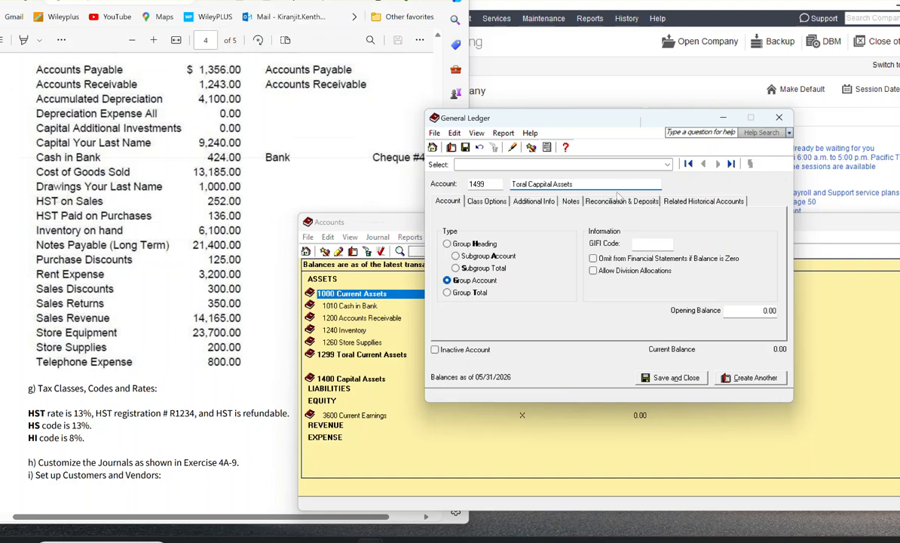
pyautogui.click(461, 293)
pyautogui.click(451, 293)
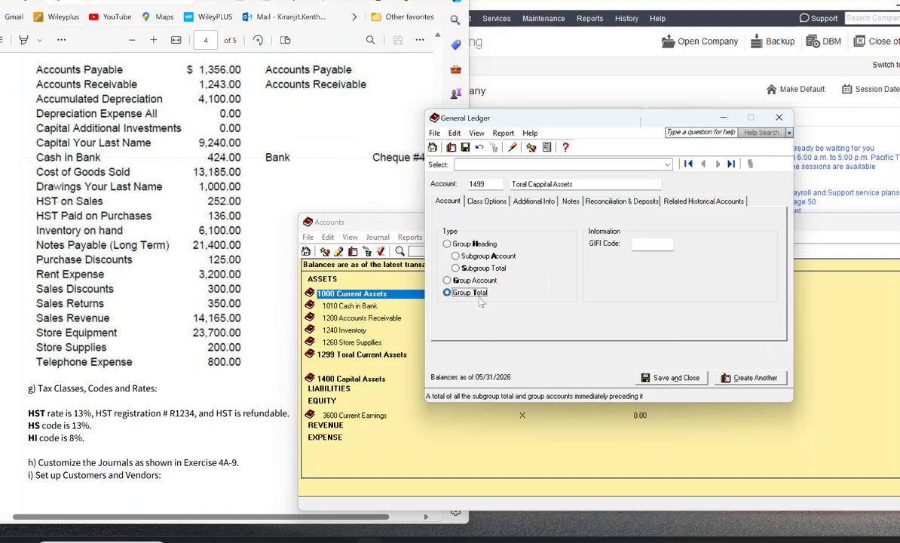
pyautogui.click(749, 379)
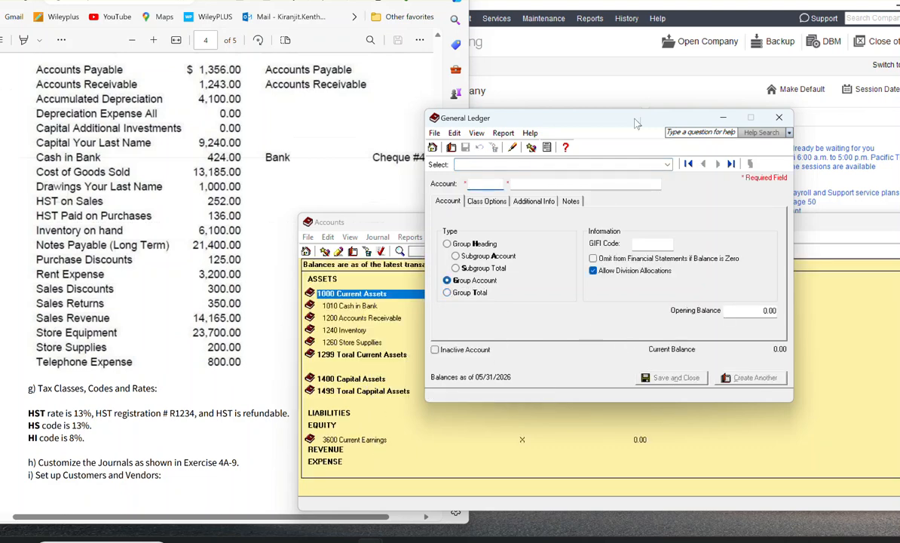
# Step: Enter a new account numbered 1410 and named Stroe Equipment, with the type Subgroup Account
pyautogui.moveTo(625, 119); pyautogui.dragTo(510, 11)
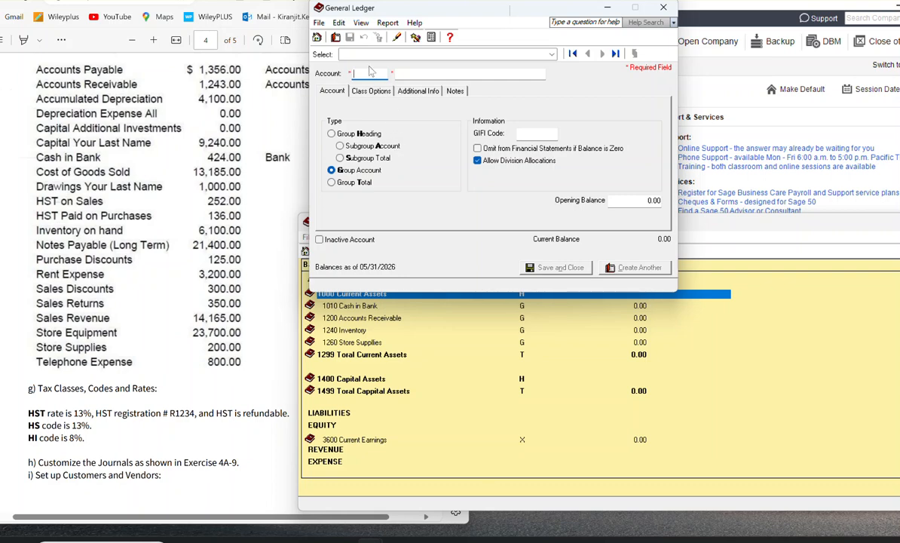
pyautogui.write('1410')
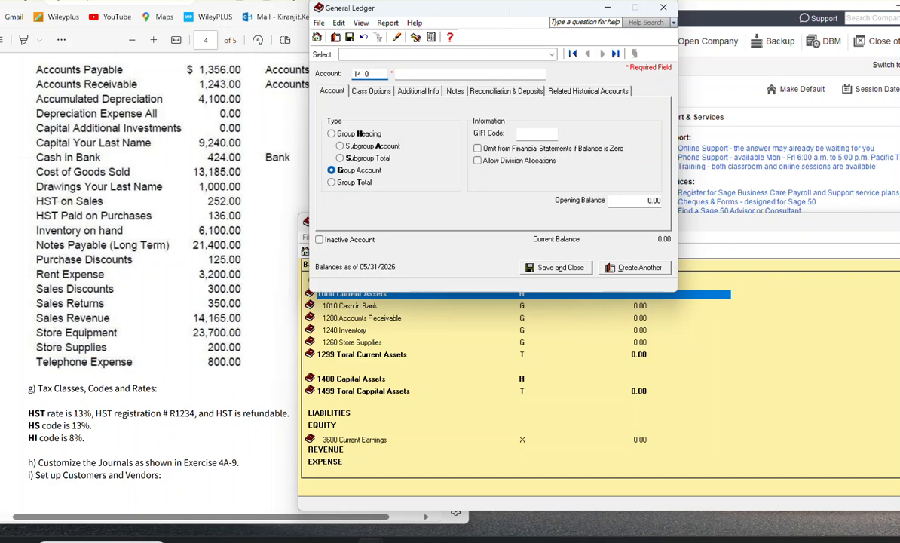
pyautogui.press('Tab')
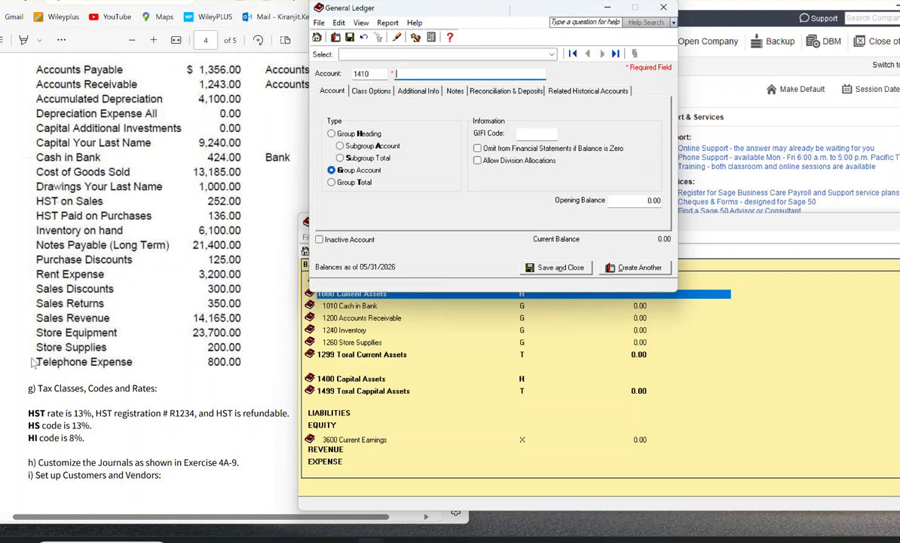
pyautogui.write('Stroe')
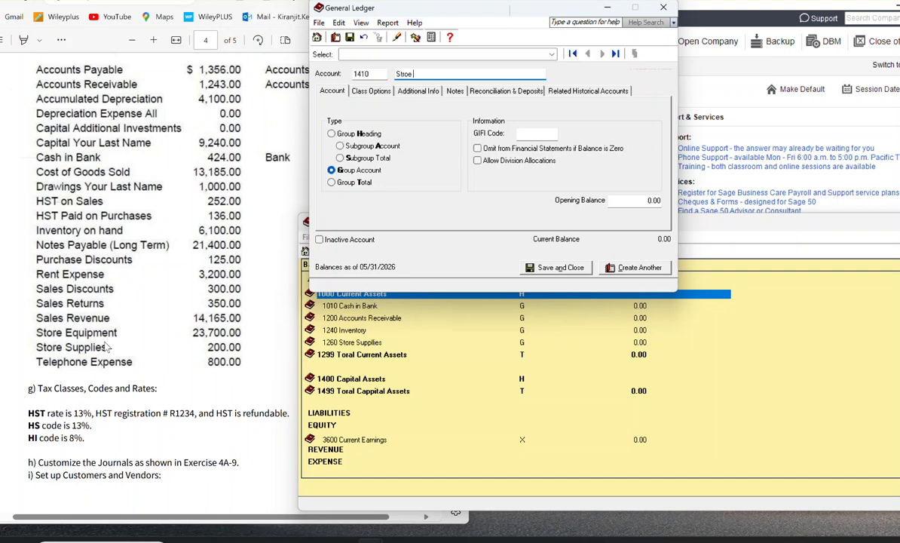
pyautogui.write(' Equipem')
pyautogui.press('BackSpace')
pyautogui.press('BackSpace')
pyautogui.press('BackSpace')
pyautogui.press('BackSpace')
pyautogui.write('pme')
pyautogui.click(340, 146)
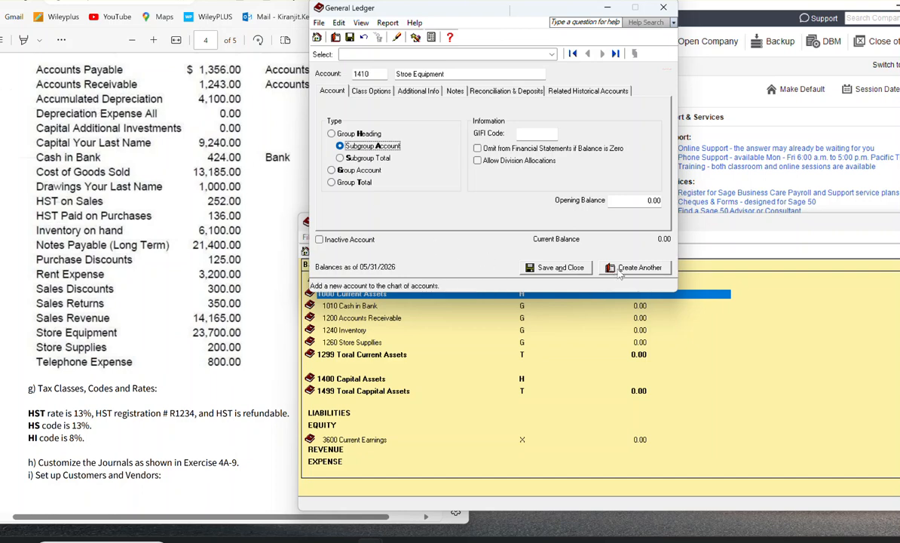
# Step: Set the class of account 1410 to Capital Asset and save it, starting another account
pyautogui.click(371, 91)
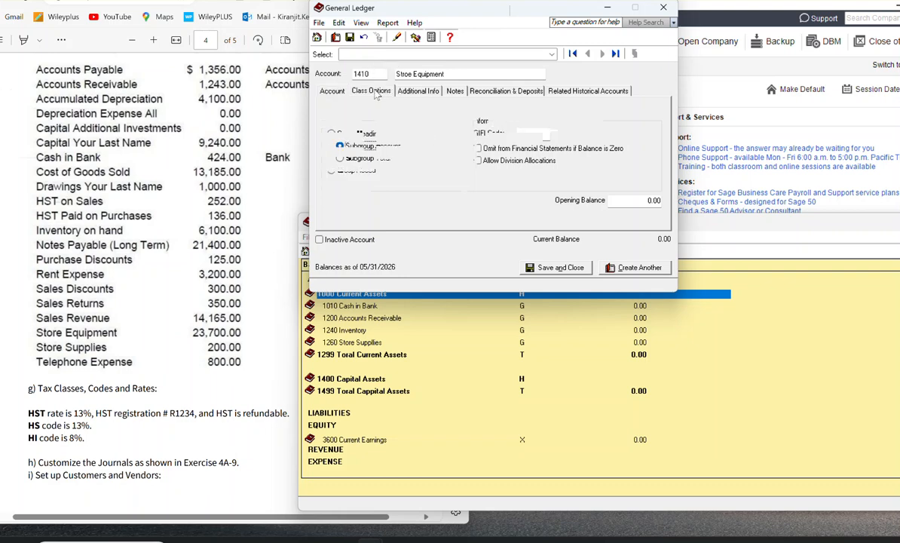
pyautogui.click(455, 125)
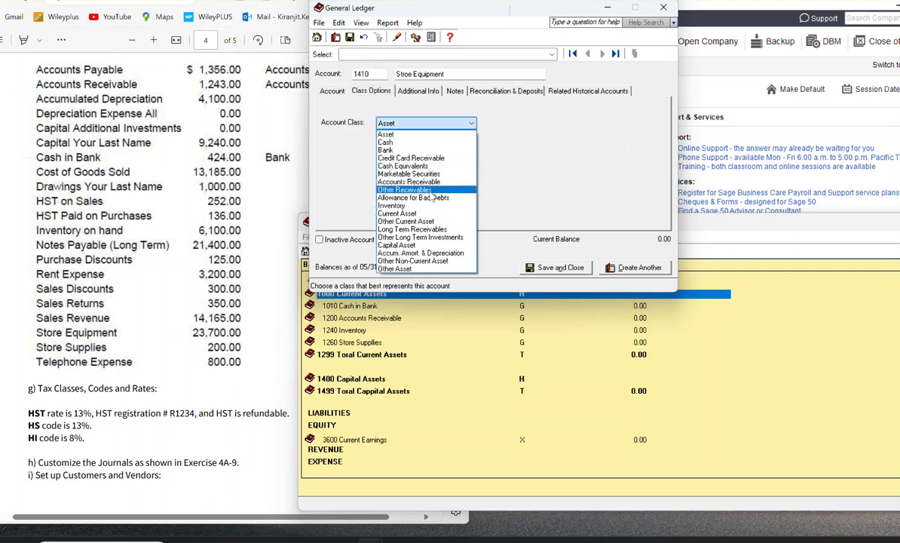
pyautogui.click(408, 245)
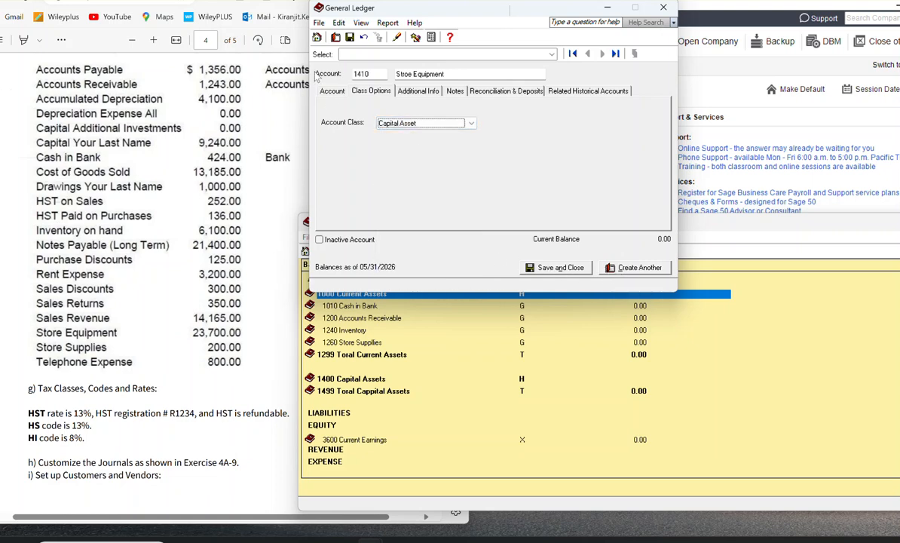
pyautogui.click(637, 267)
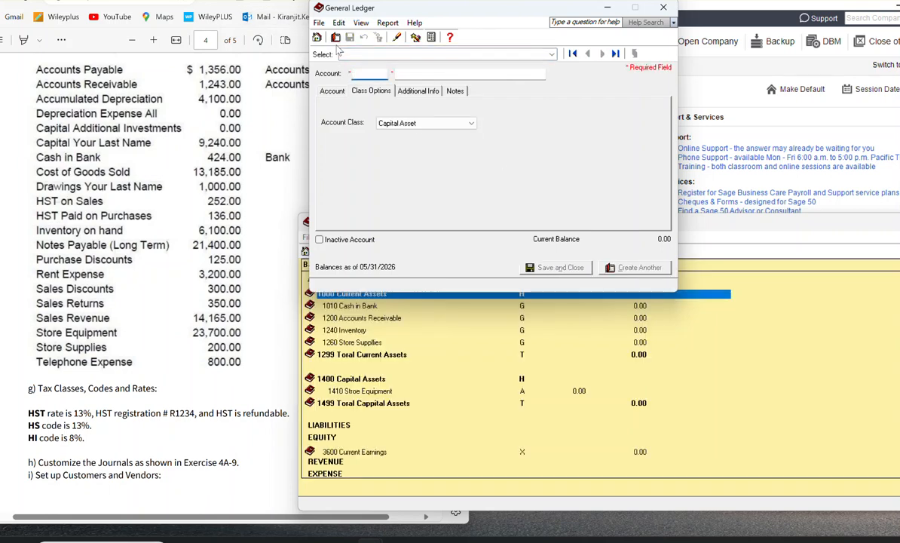
# Step: Enter a new account numbered 1415 and named Accumlated Depreciation
pyautogui.write('142')
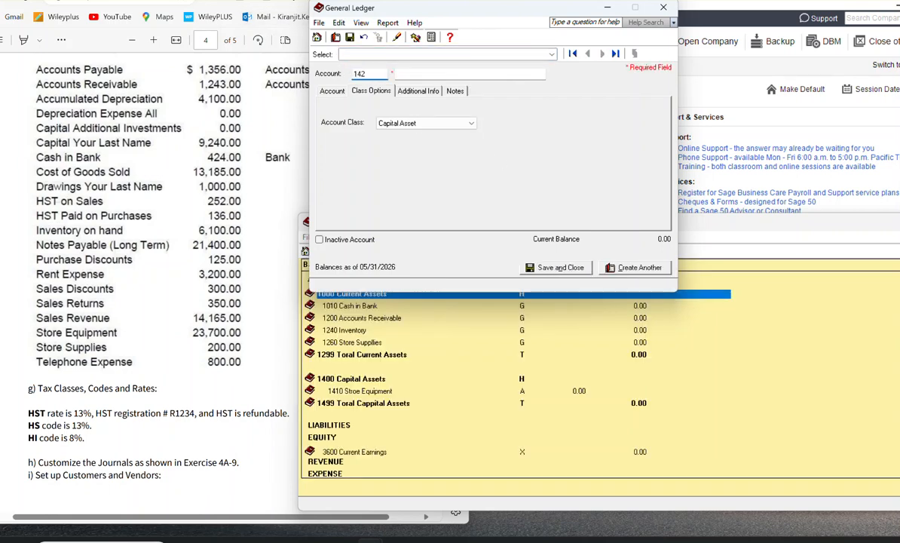
pyautogui.write('0')
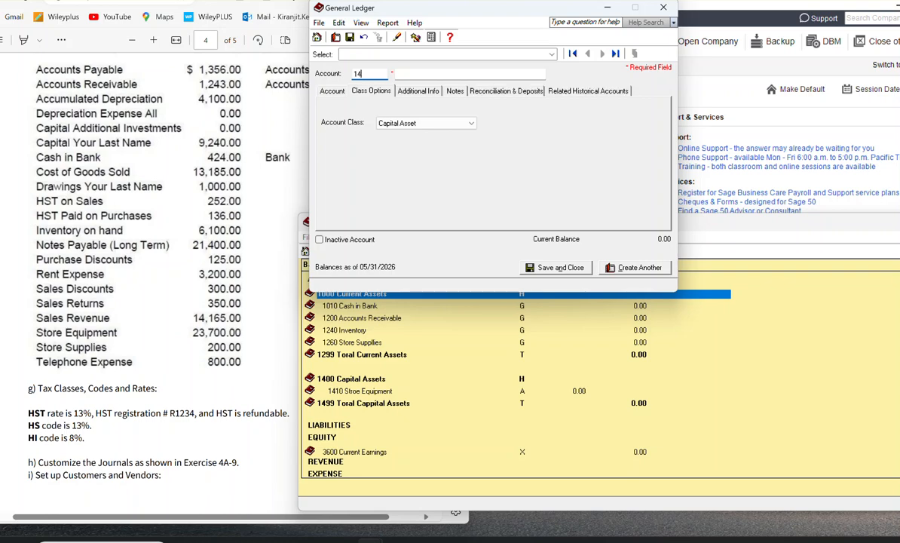
pyautogui.click(427, 72)
pyautogui.write('Acc')
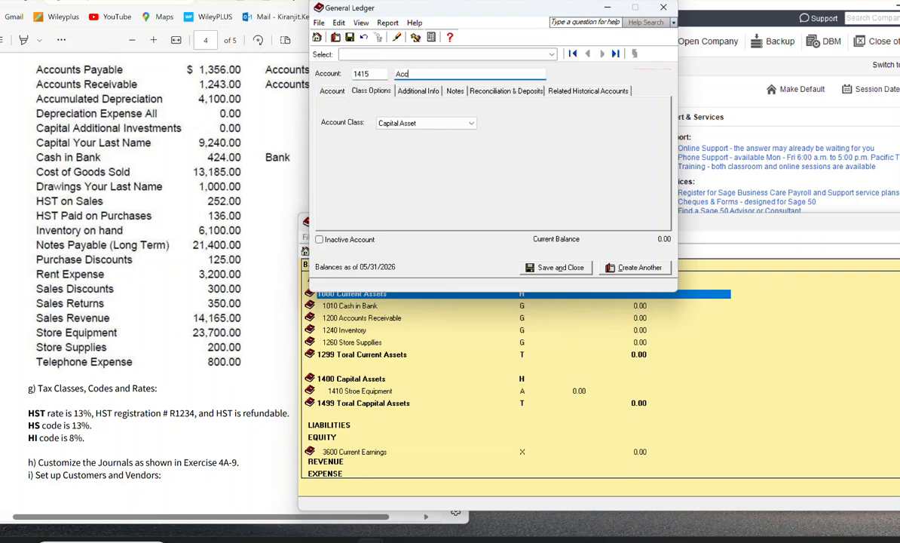
pyautogui.write('umulated Depreciation')
# Step: Set account 1415 to class Accum. Amort. & Depreciation and type Subgroup Account, and save it, starting another account
pyautogui.click(437, 124)
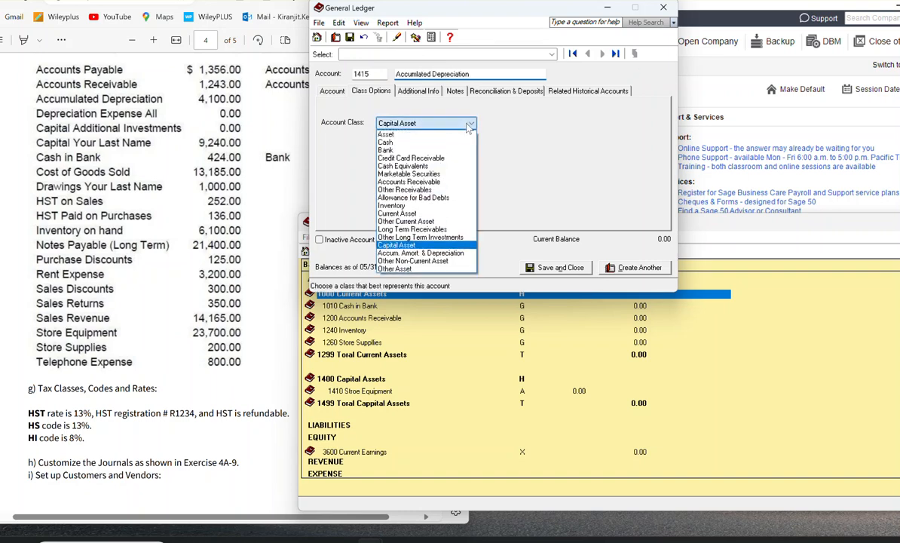
pyautogui.click(448, 254)
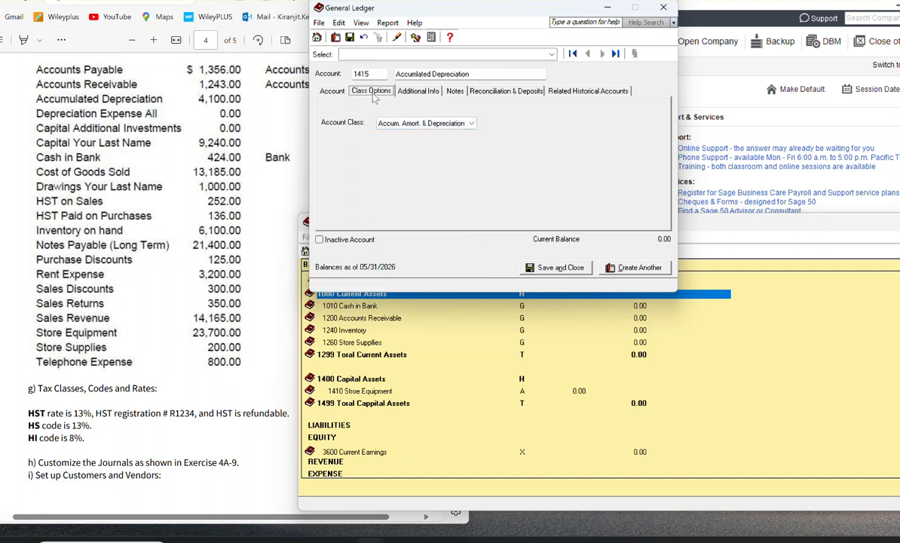
pyautogui.click(333, 93)
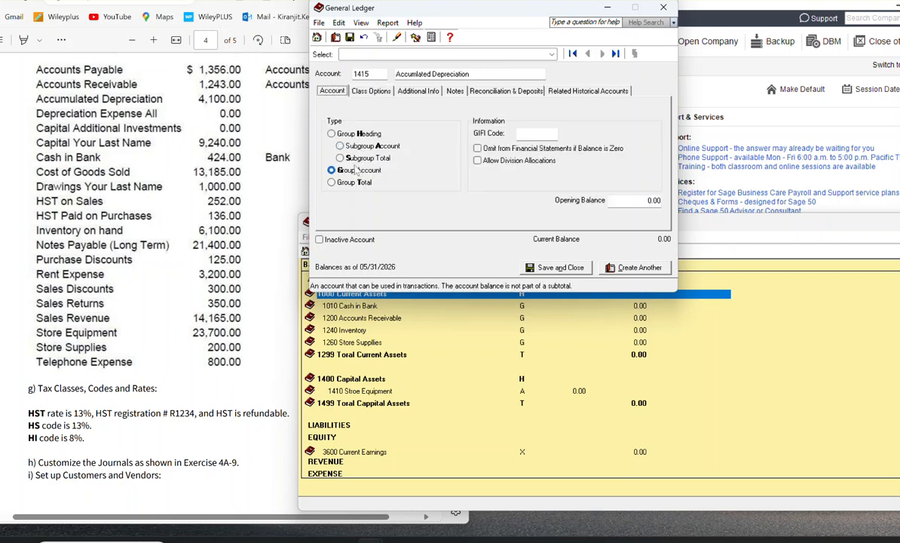
pyautogui.click(340, 146)
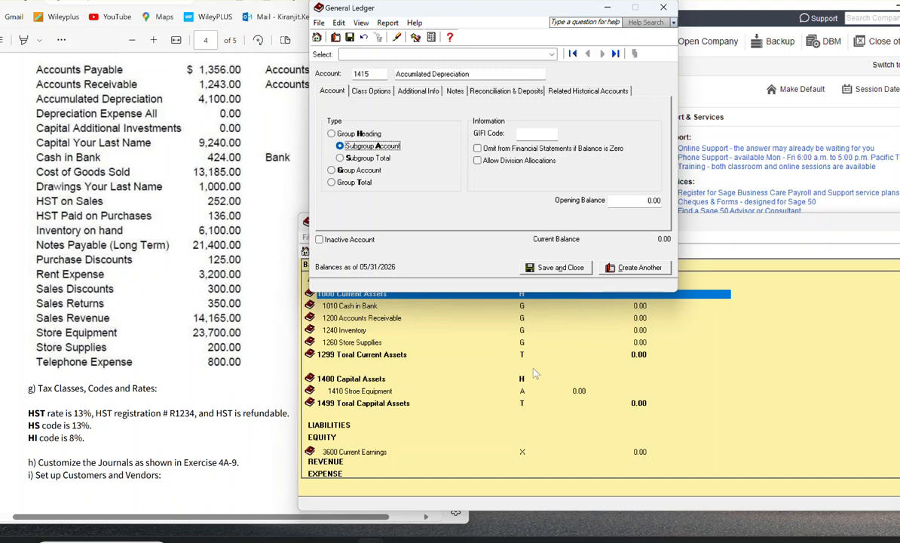
pyautogui.click(635, 267)
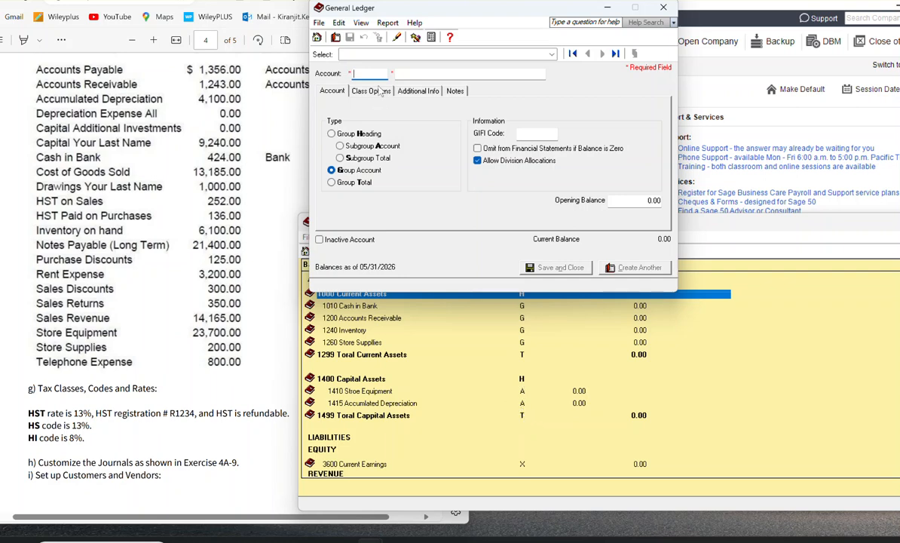
# Step: Create account 1420 named Stroe Equipment - Net Value as a subgroup total and save it, starting another account
pyautogui.write('1')
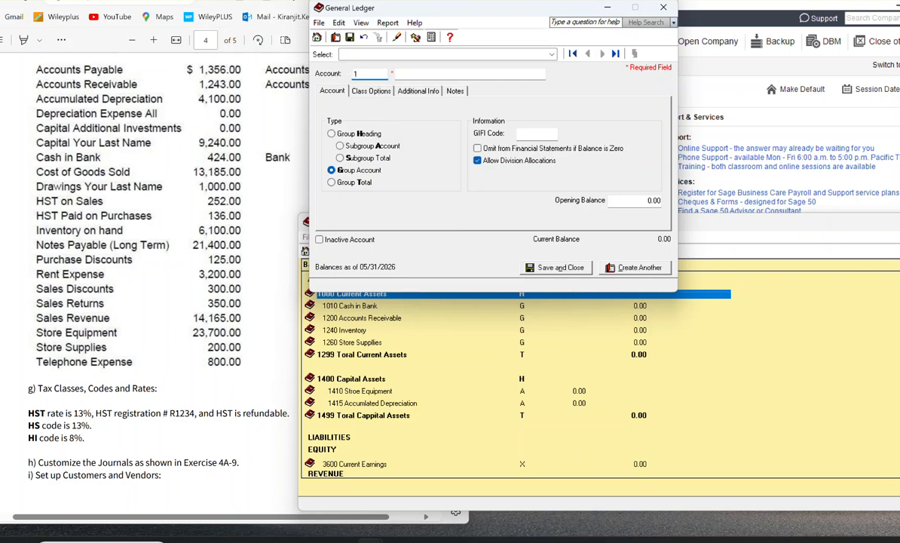
pyautogui.write('420')
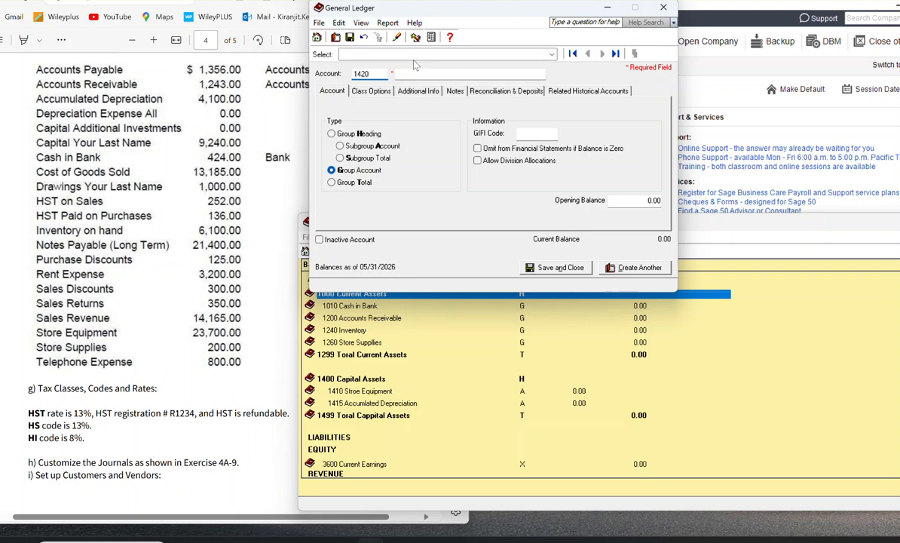
pyautogui.press('Tab')
pyautogui.write('Stroe Equipemt')
pyautogui.press('BackSpace')
pyautogui.press('BackSpace')
pyautogui.press('BackSpace')
pyautogui.press('BackSpace')
pyautogui.press('BackSpace')
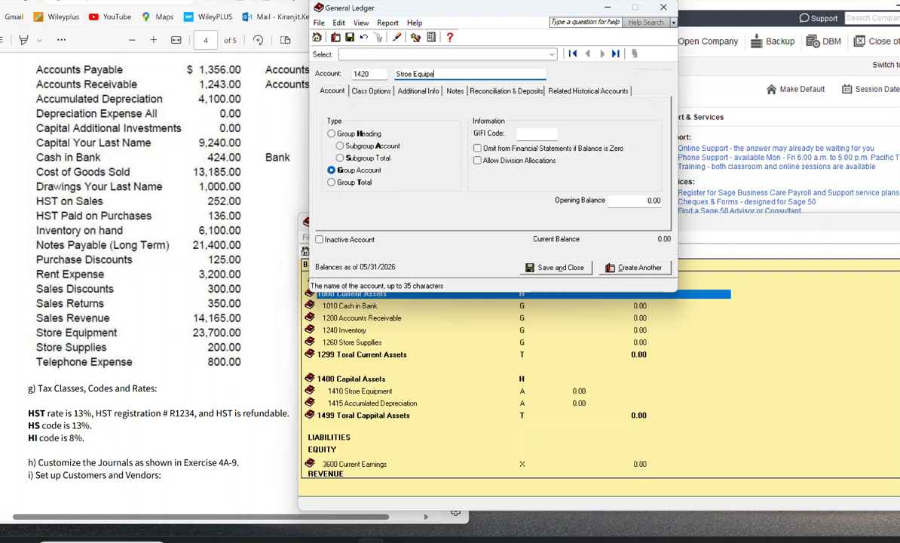
pyautogui.write('ipmen')
pyautogui.write('t - Bew')
pyautogui.press('BackSpace')
pyautogui.press('BackSpace')
pyautogui.press('BackSpace')
pyautogui.press('BackSpace')
pyautogui.write('Net Value')
pyautogui.click(341, 158)
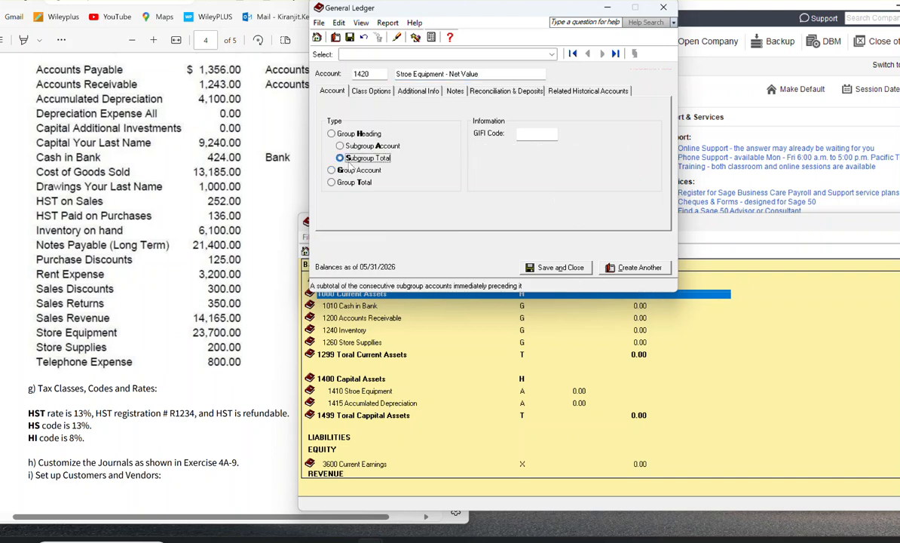
pyautogui.click(633, 267)
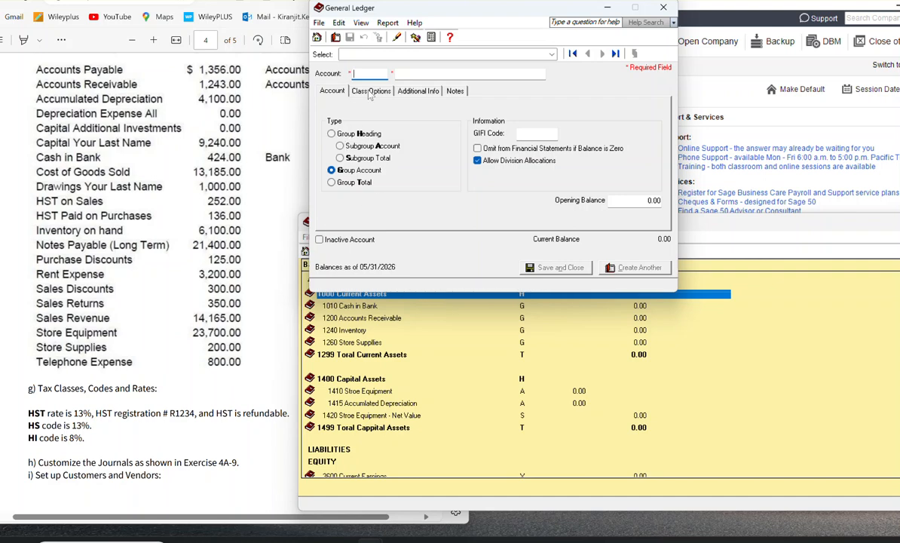
# Step: Create account 2000 named Current Liabilites as a group heading and save it, starting another account
pyautogui.write('2000')
pyautogui.press('Tab')
pyautogui.write('Current')
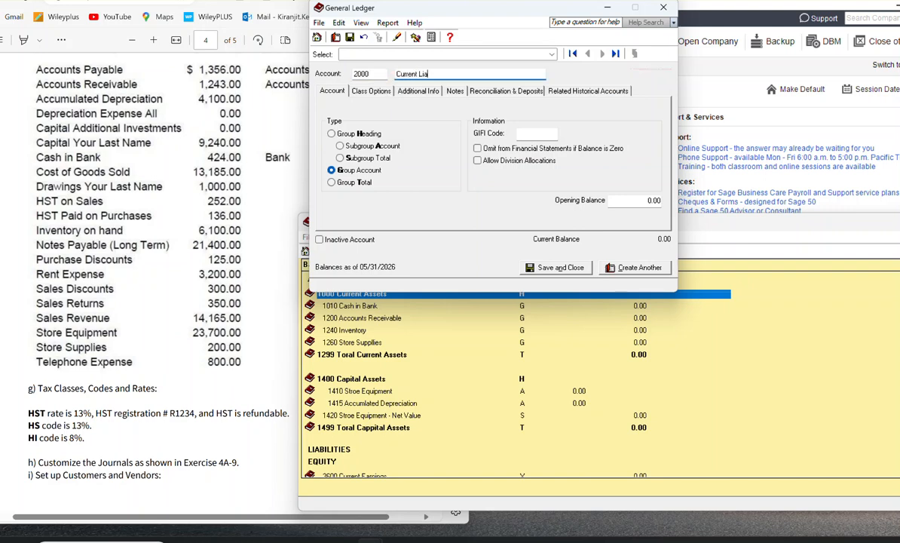
pyautogui.write(' Liabilites')
pyautogui.click(332, 133)
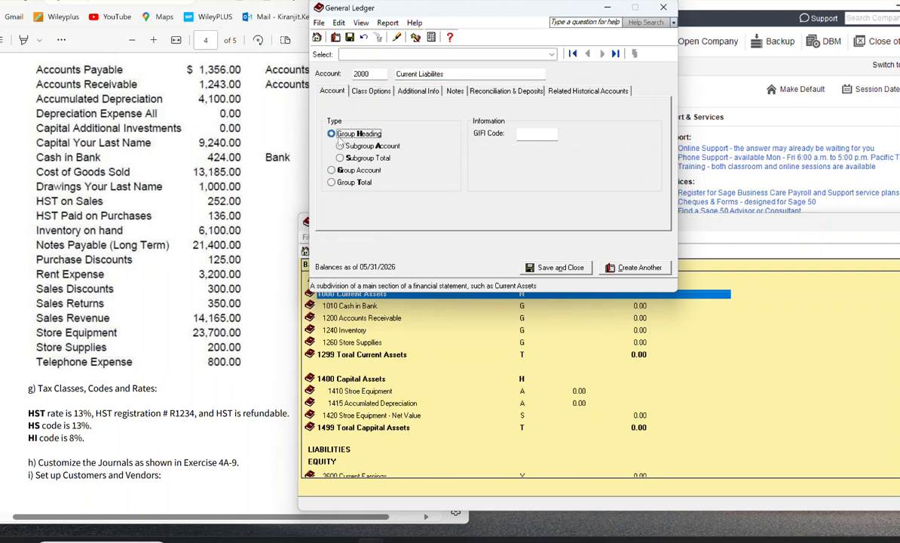
pyautogui.click(625, 268)
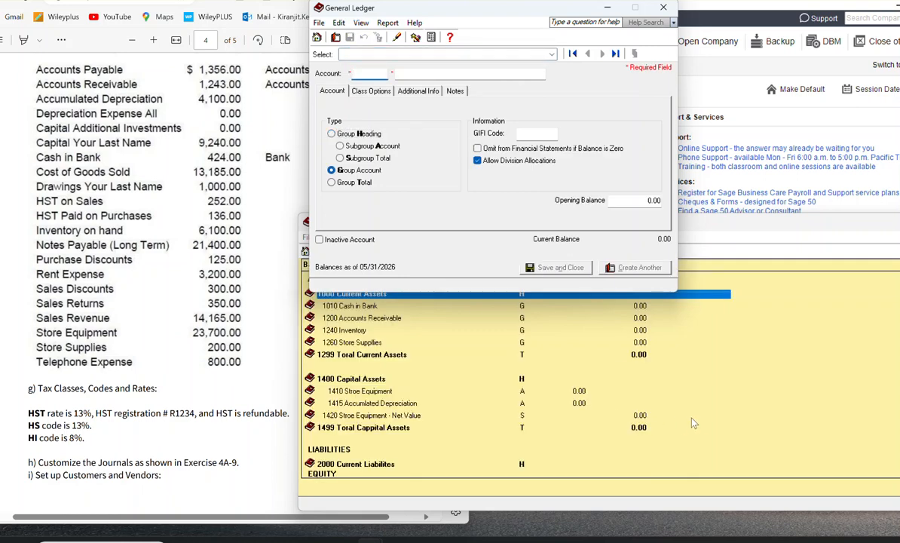
# Step: Enter a new account numbered 2001 and named Accounts payable
pyautogui.scroll(-3, 649, 389)
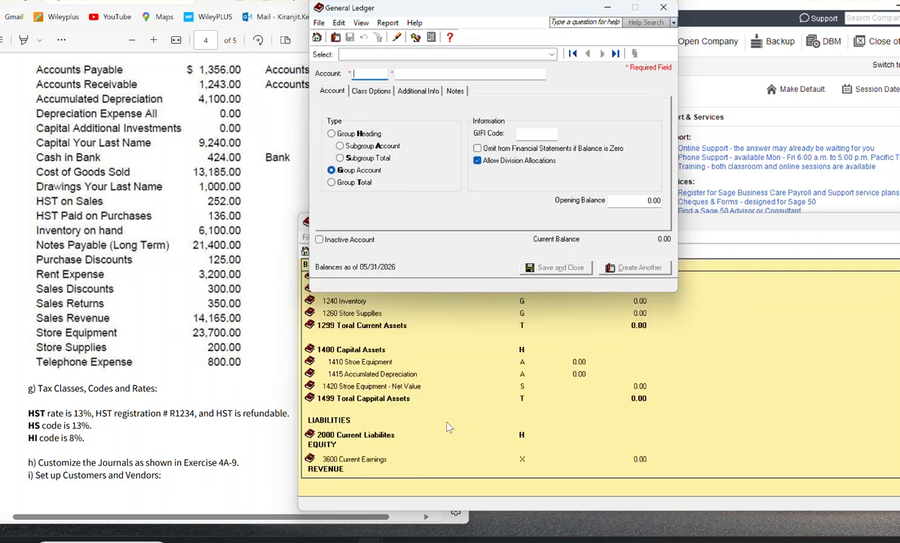
pyautogui.write('2001')
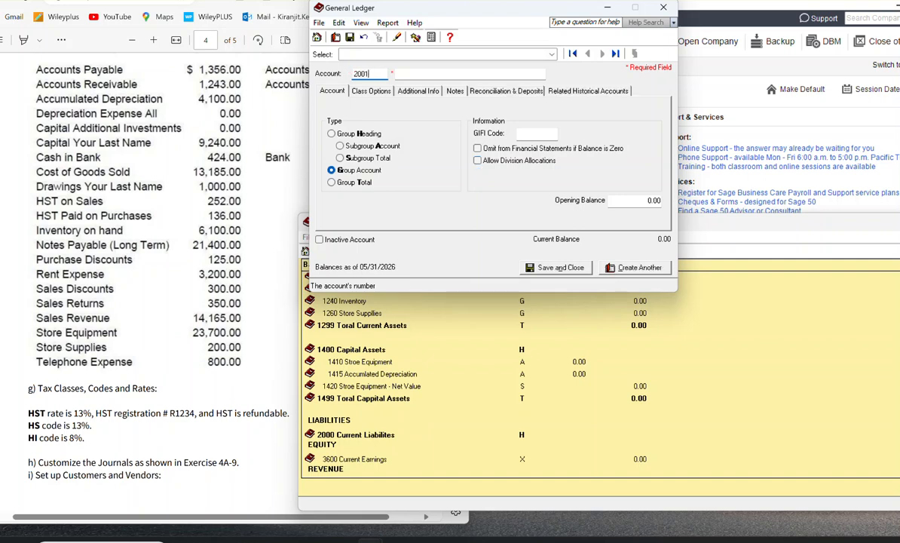
pyautogui.press('Tab')
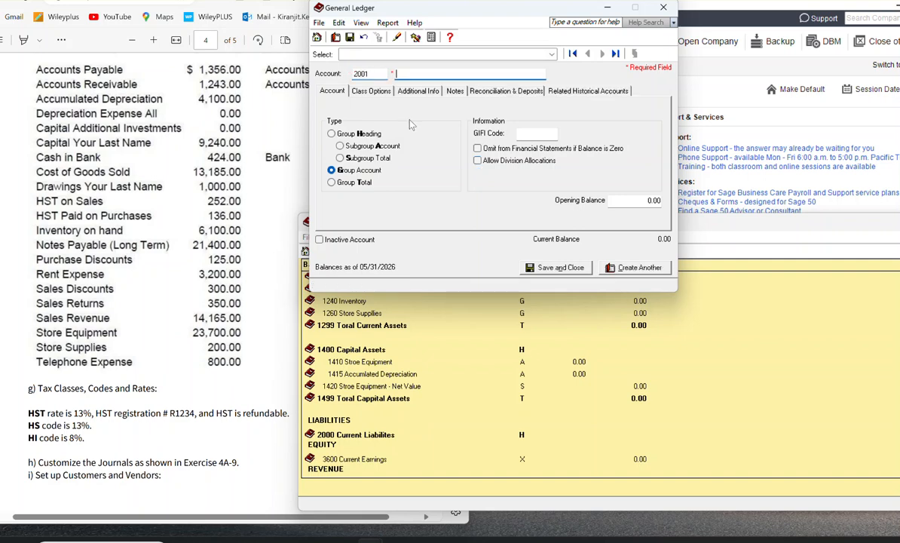
pyautogui.write('Accounts payable')
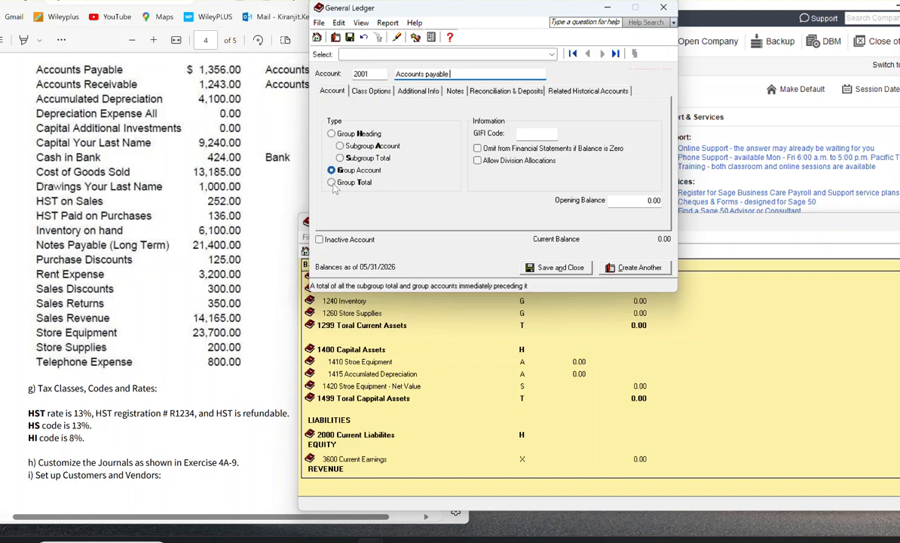
# Step: Set the class of account 2001 to Accounts Payable and save it, starting another account
pyautogui.click(371, 91)
pyautogui.click(470, 123)
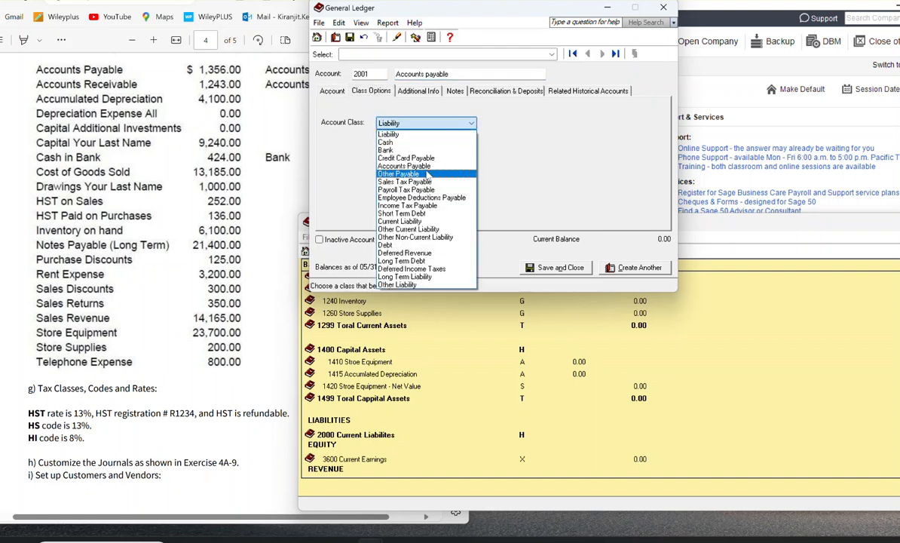
pyautogui.click(400, 166)
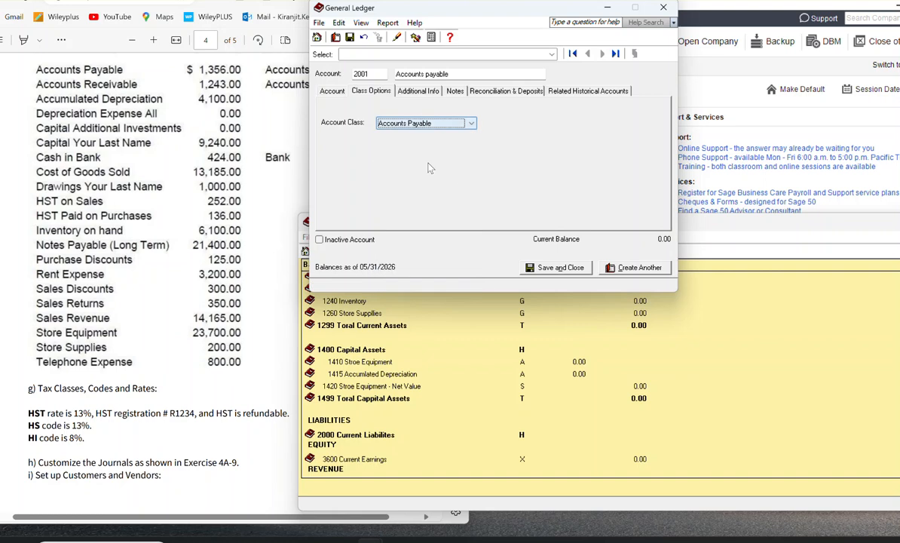
pyautogui.click(640, 268)
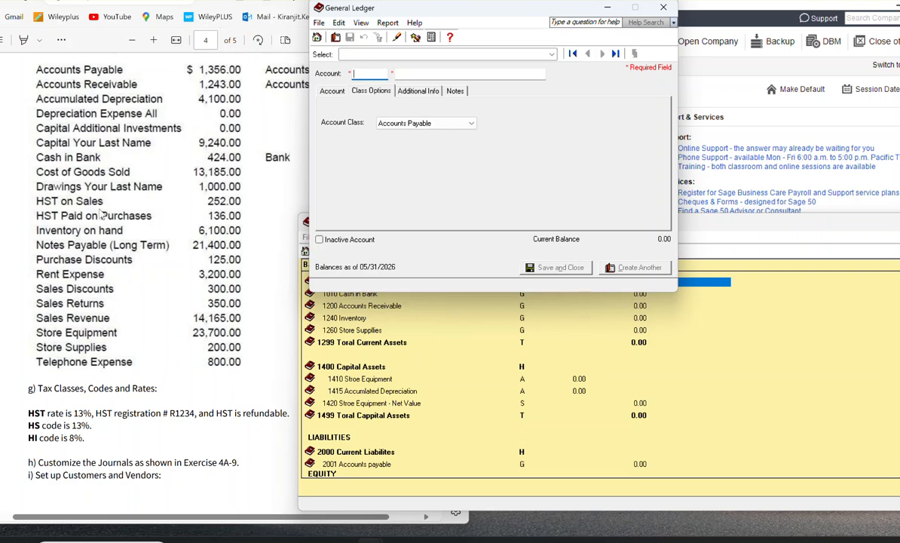
# Step: Enter a new account numbered 2210 and named HST on Sales
pyautogui.write('2')
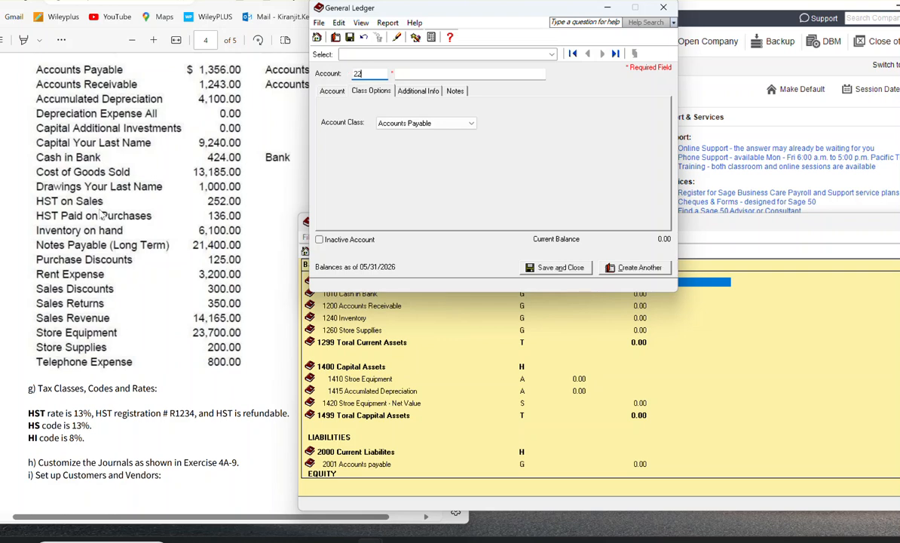
pyautogui.write('0010')
pyautogui.press('Tab')
pyautogui.write('Hst')
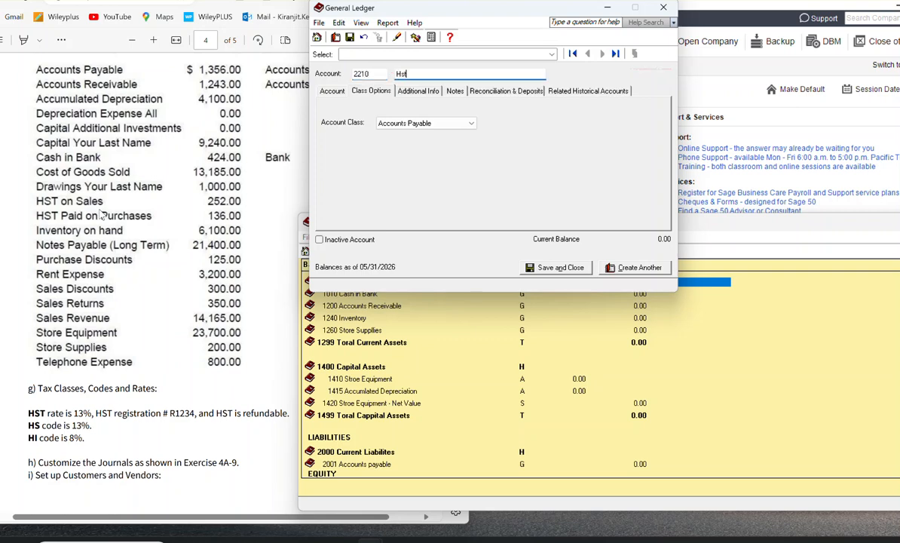
pyautogui.press('BackSpace')
pyautogui.write('on S')
pyautogui.press('BackSpace')
pyautogui.press('BackSpace')
pyautogui.press('BackSpace')
pyautogui.press('BackSpace')
pyautogui.write('T on Sales')
# Step: Set account 2210 to type Subgroup Account and class Sales Tax Payable, and save it, starting another account
pyautogui.click(332, 91)
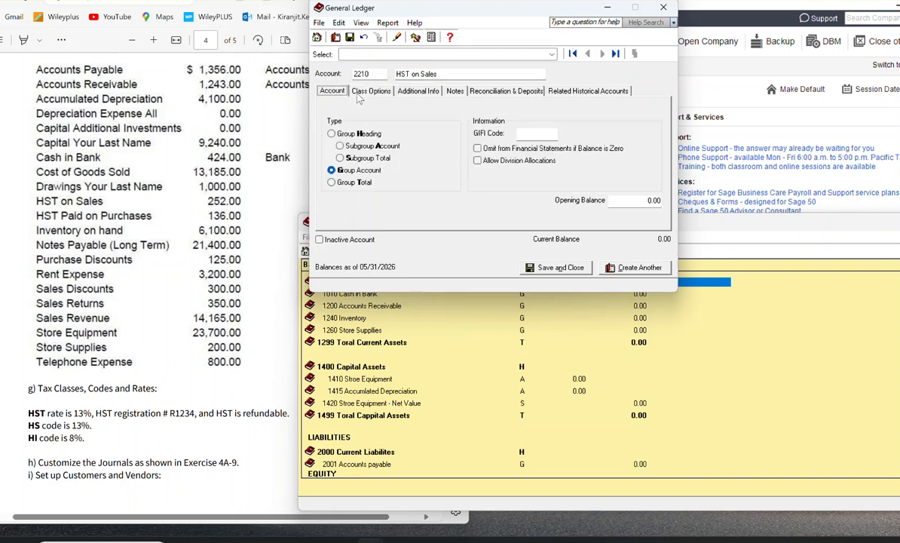
pyautogui.click(347, 146)
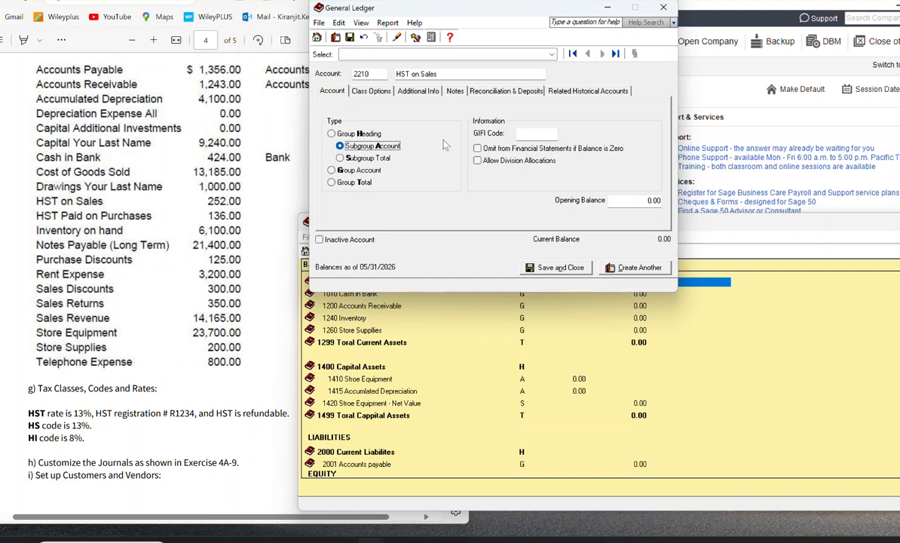
pyautogui.click(369, 91)
pyautogui.click(422, 123)
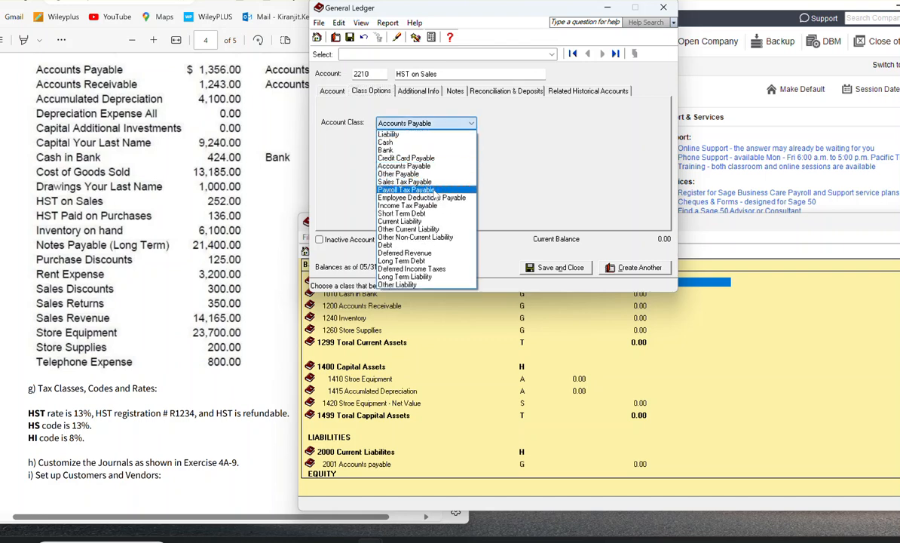
pyautogui.click(407, 182)
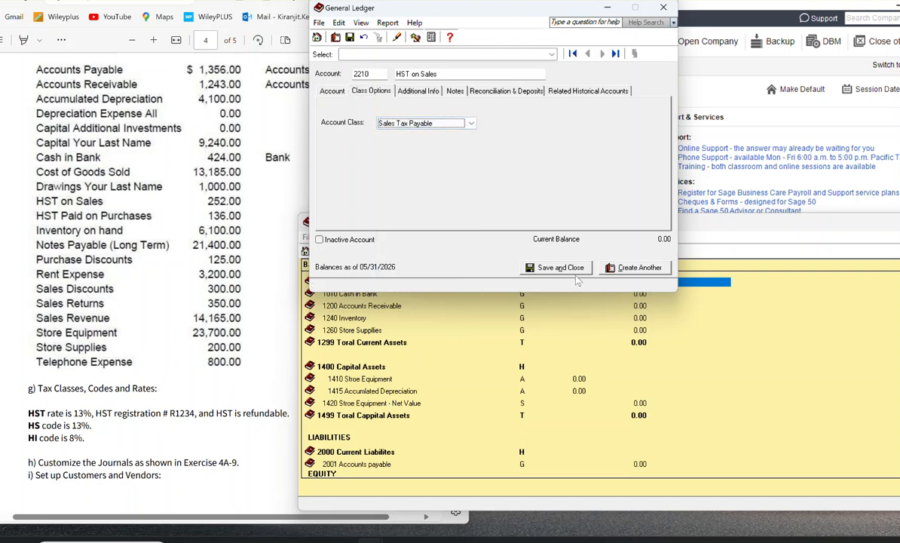
pyautogui.click(631, 269)
# Step: Enter a new account numbered 2215 and named HST PAid On Puchases
pyautogui.write('2')
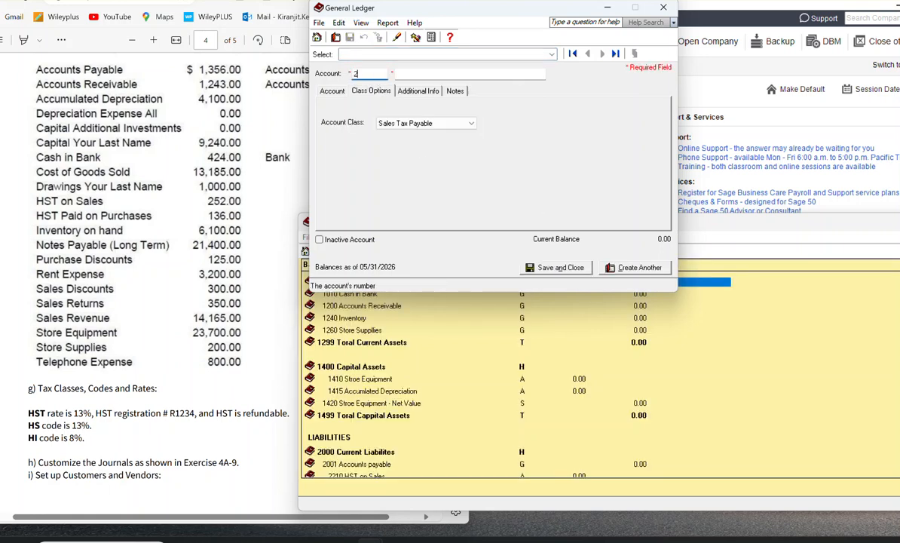
pyautogui.write('215')
pyautogui.click(405, 78)
pyautogui.write('H')
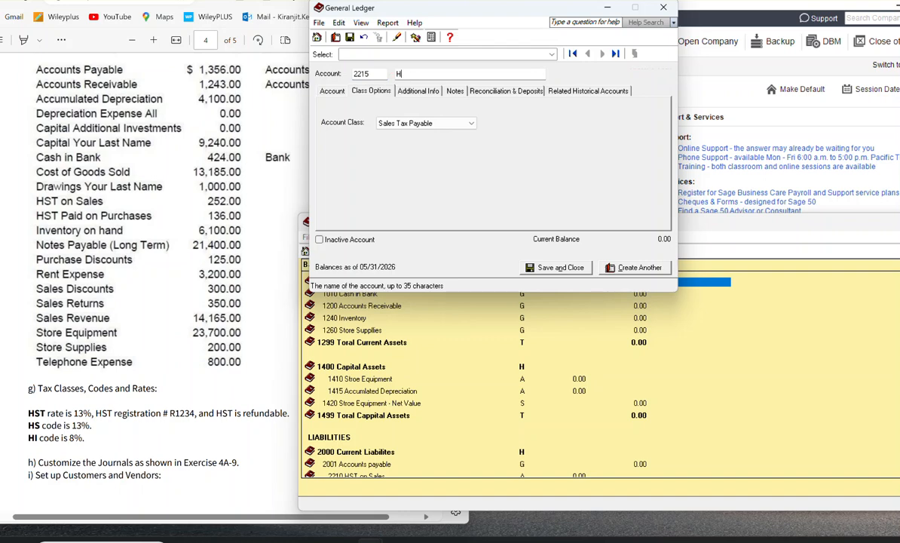
pyautogui.write('ST On Puchases')
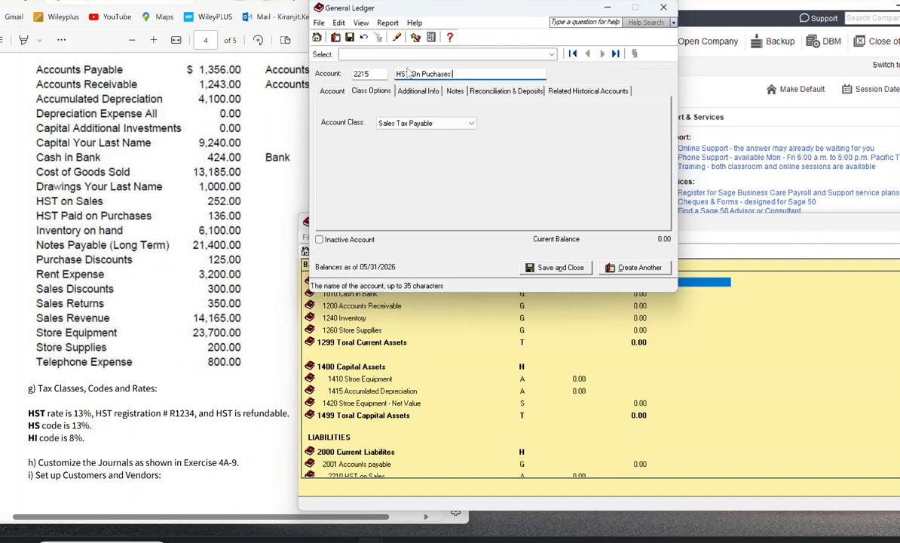
pyautogui.write('PAid')
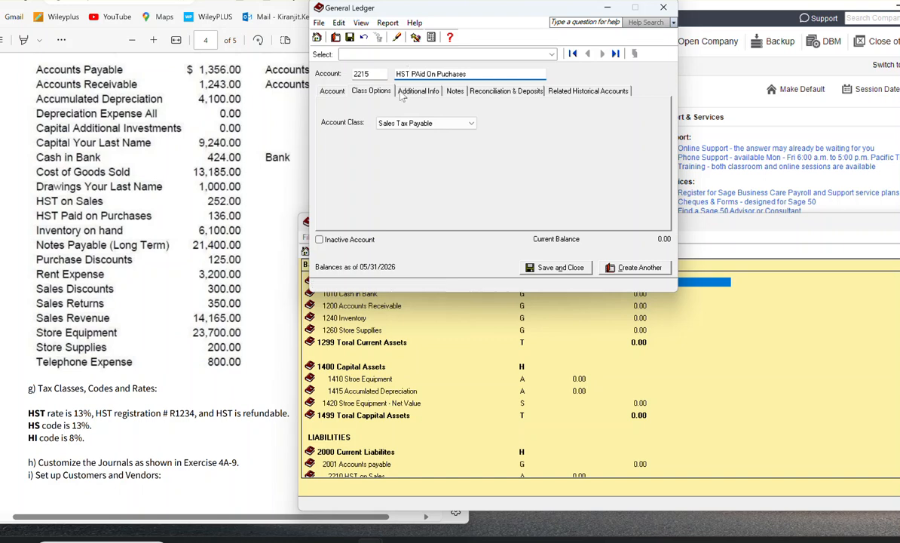
# Step: Set account 2215 to type Subgroup Account and save it, starting another account
pyautogui.press('Tab')
pyautogui.click(325, 90)
pyautogui.click(367, 146)
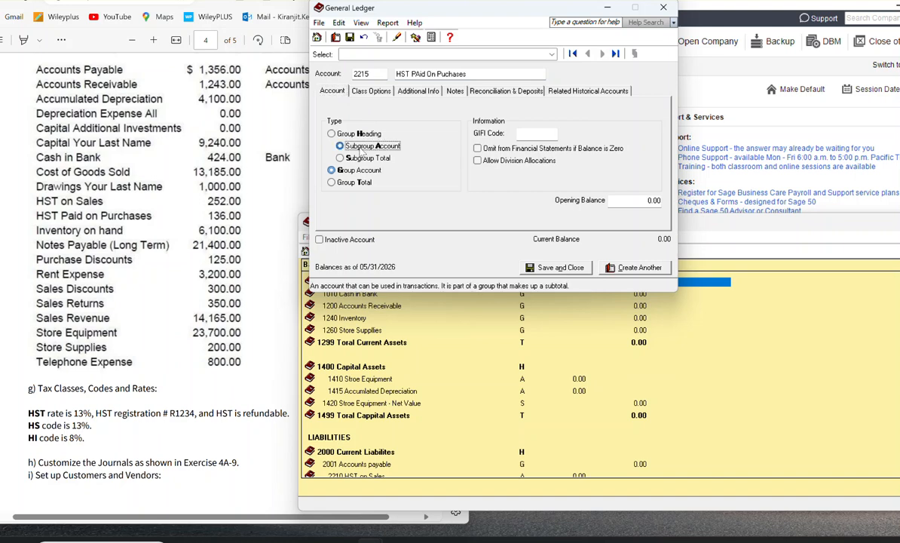
pyautogui.click(626, 270)
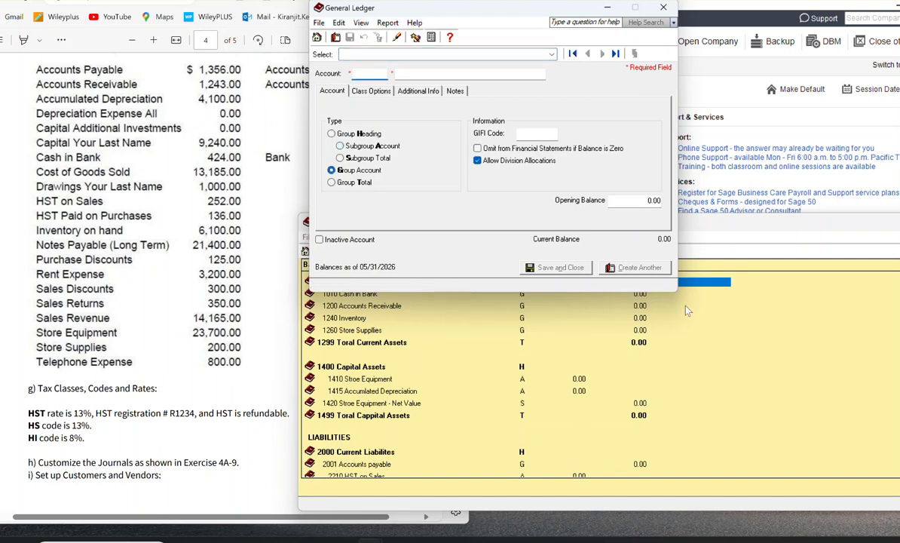
# Step: Move the Accounts window higher to check its liabilities section, and return to the blank account form
pyautogui.click(686, 237)
pyautogui.moveTo(698, 227); pyautogui.dragTo(665, 127)
pyautogui.scroll(-2, 701, 249)
pyautogui.scroll(-3, 698, 249)
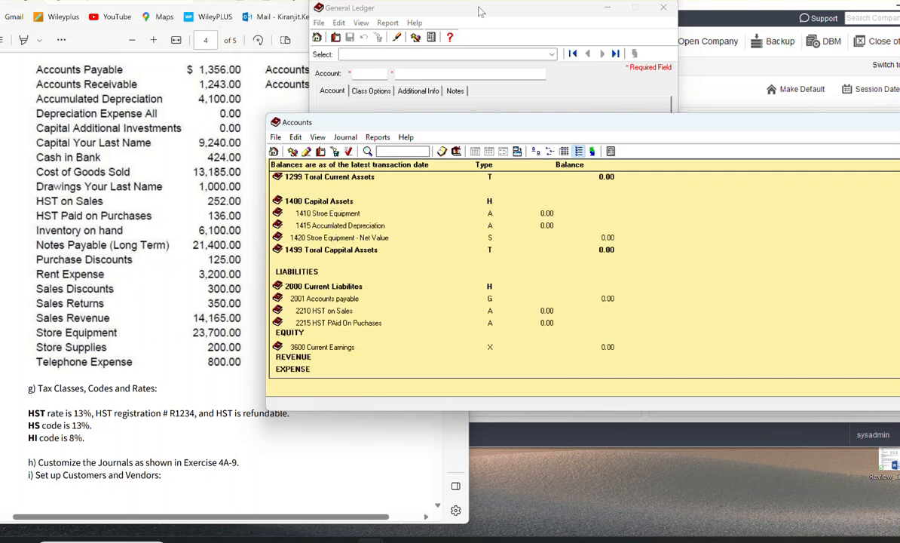
pyautogui.click(480, 11)
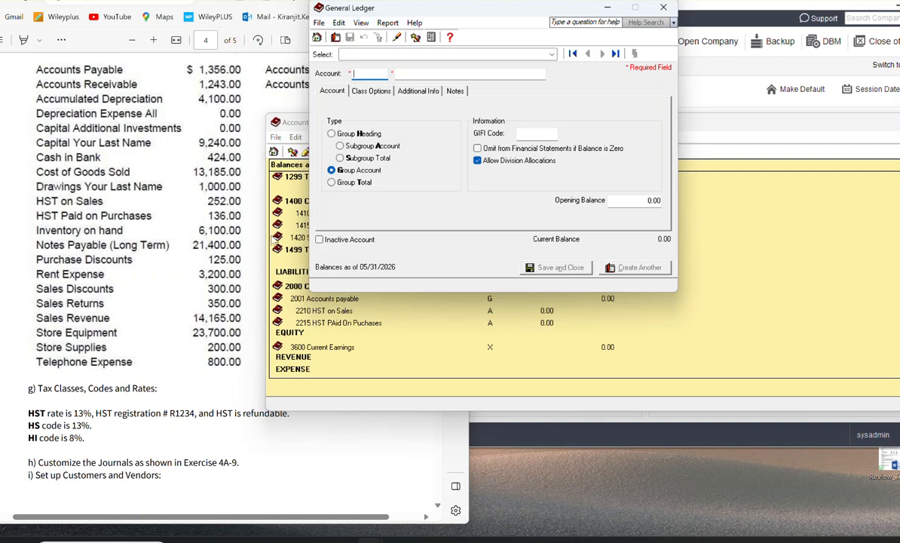
# Step: Create account 2220 named Net HST Owing/Receviable with type Subgroup Total and save it, starting another account
pyautogui.write('222')
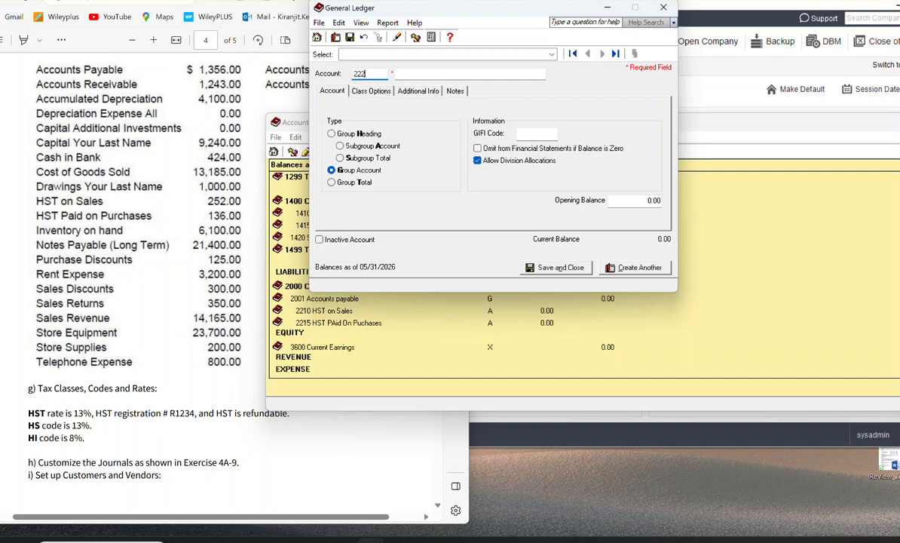
pyautogui.write('0')
pyautogui.press('Tab')
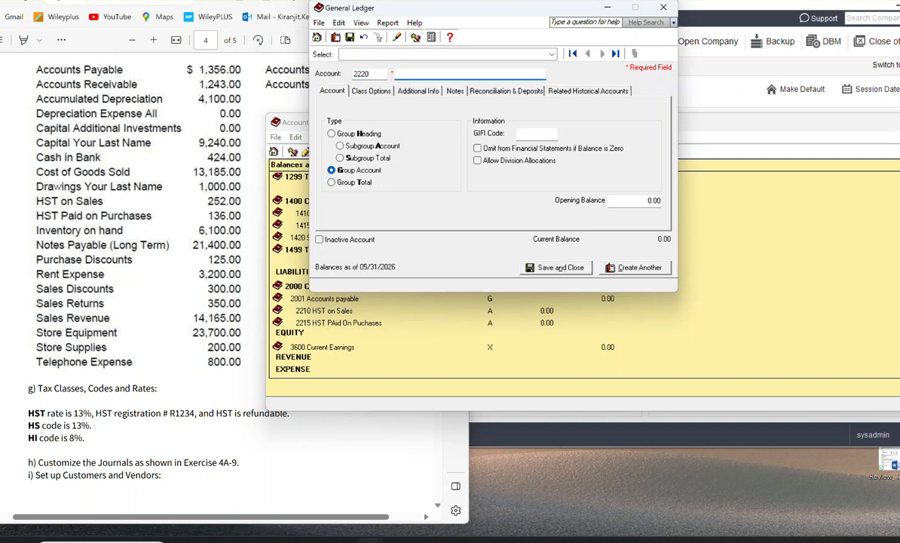
pyautogui.write('Net HST ')
pyautogui.write('Owing/')
pyautogui.write('Recevia')
pyautogui.write('ble')
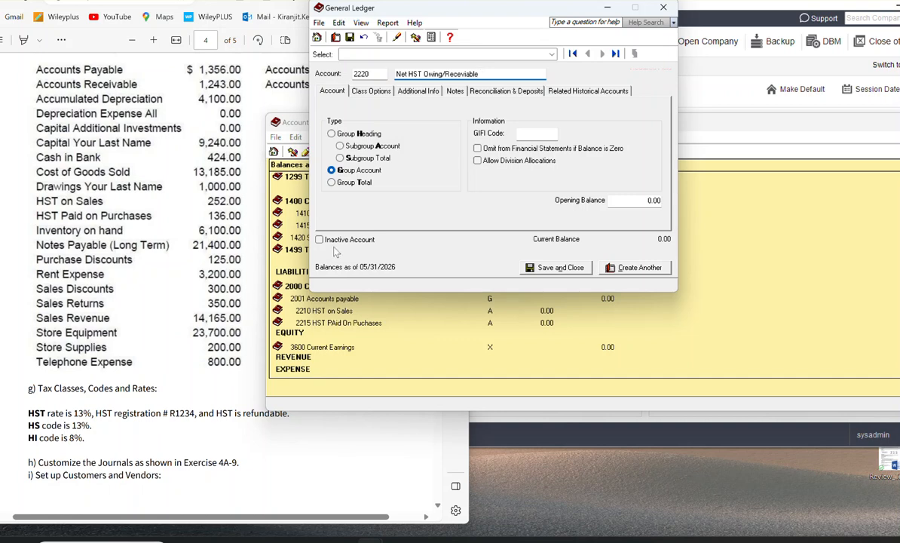
pyautogui.click(340, 159)
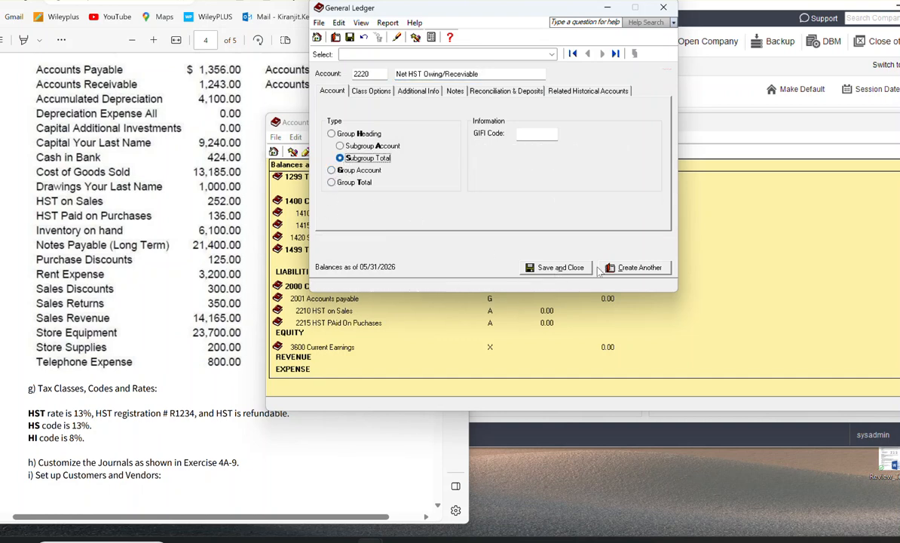
pyautogui.click(557, 268)
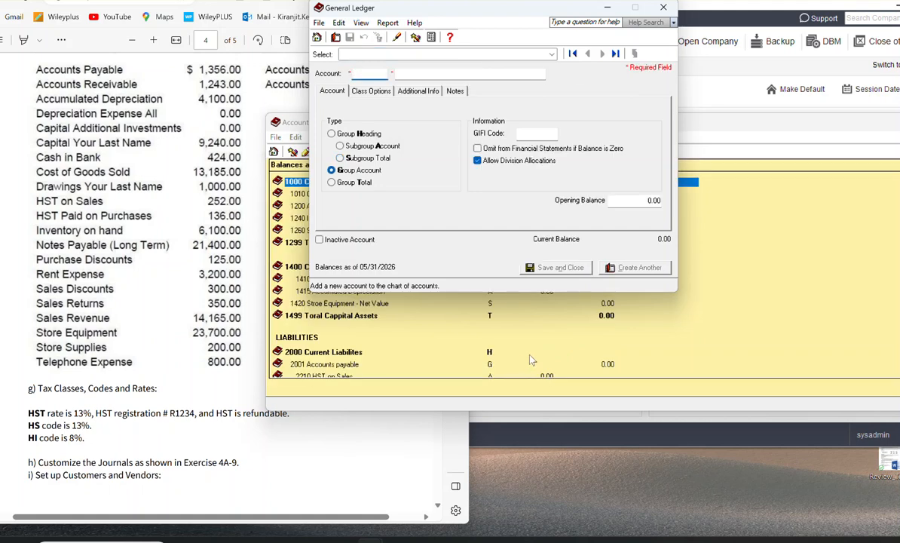
# Step: Create account 2299 named Total Current liabilites with type Group Total and save it, starting another account
pyautogui.scroll(-2, 536, 365)
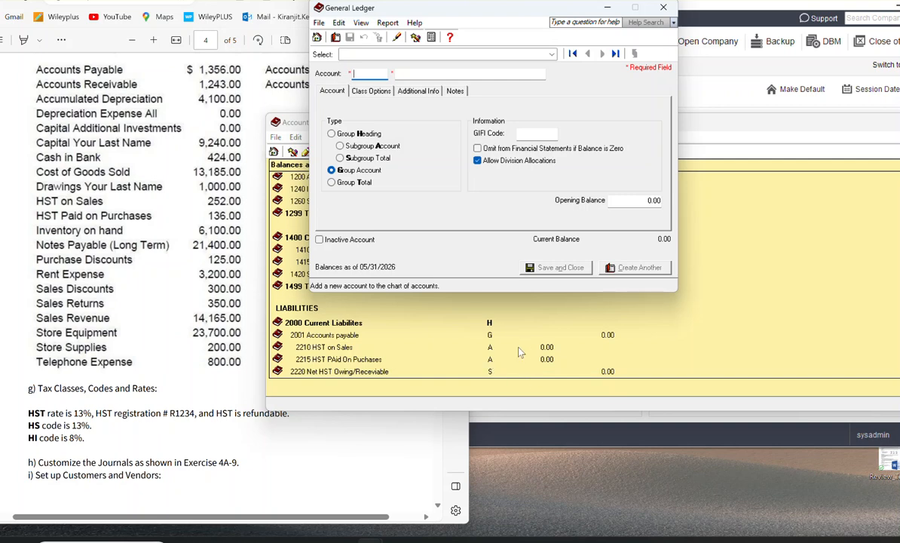
pyautogui.scroll(-1, 491, 361)
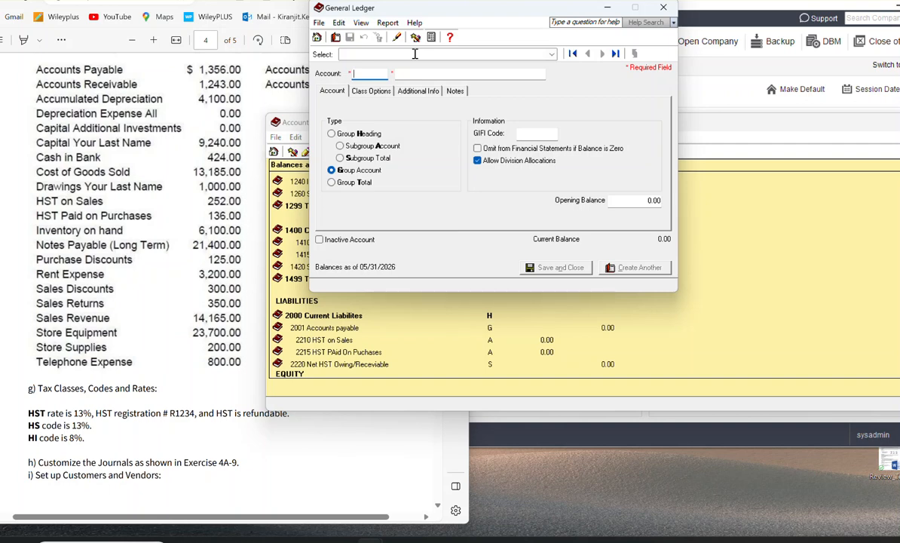
pyautogui.write('2')
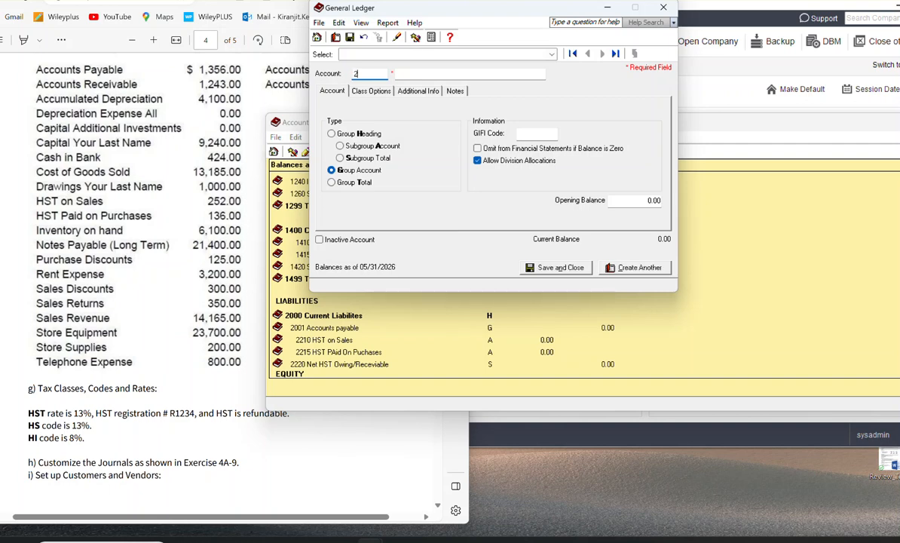
pyautogui.write('2299')
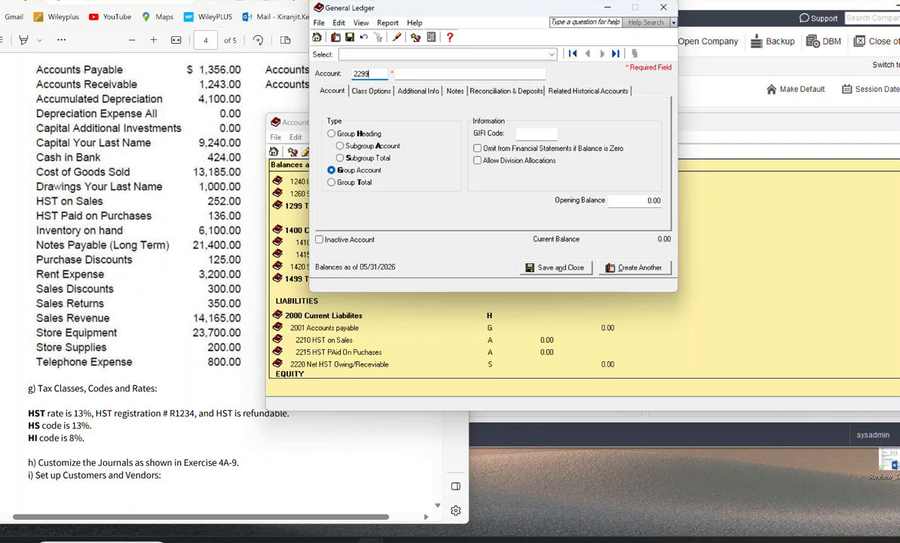
pyautogui.press('Tab')
pyautogui.write('Toroal')
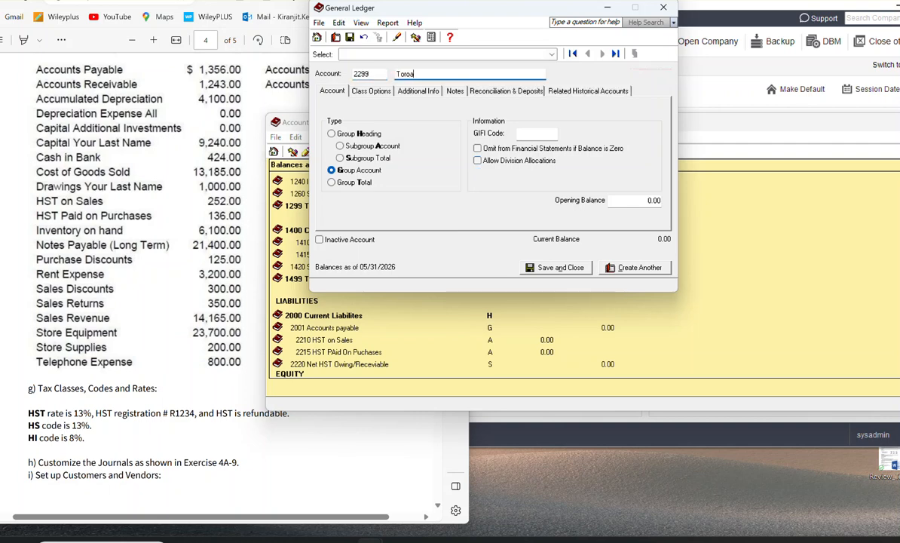
pyautogui.press('BackSpace')
pyautogui.press('BackSpace')
pyautogui.press('BackSpace')
pyautogui.press('BackSpace')
pyautogui.write('tal Current liabilites')
pyautogui.click(333, 183)
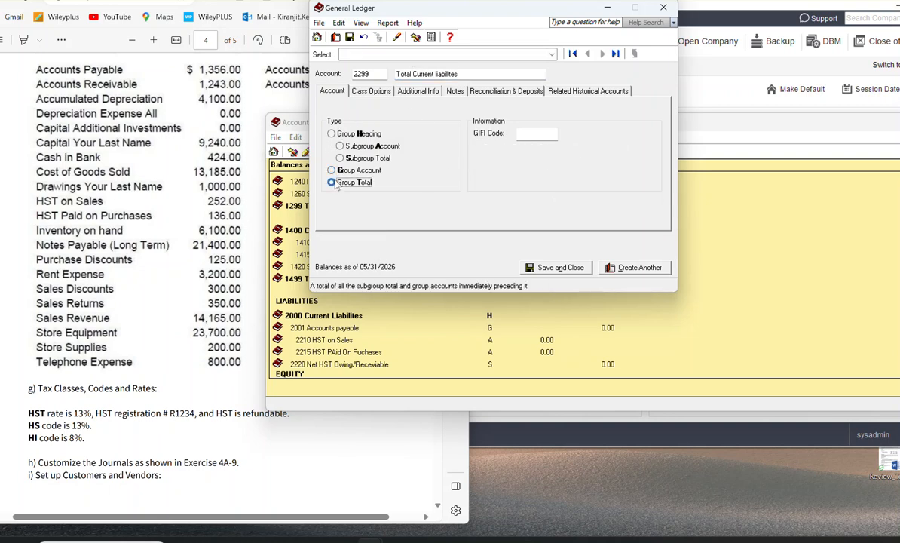
pyautogui.click(661, 267)
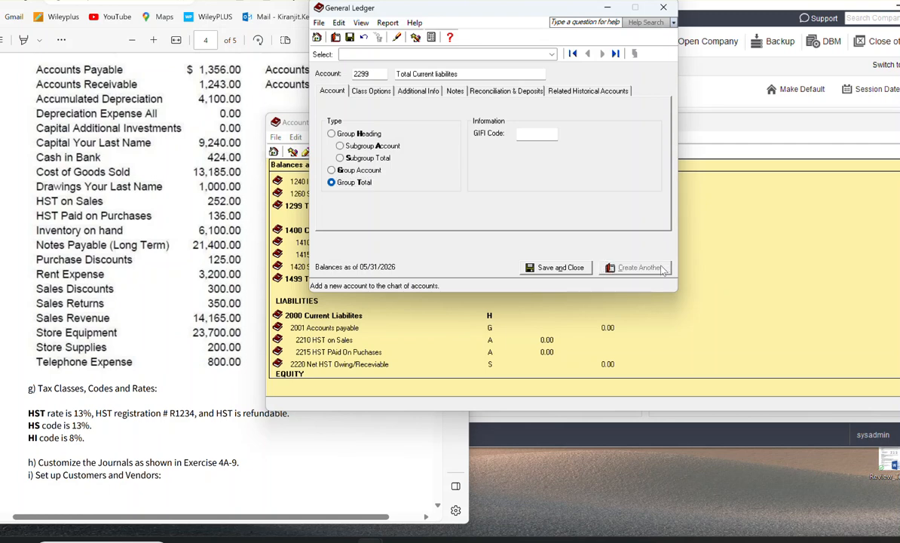
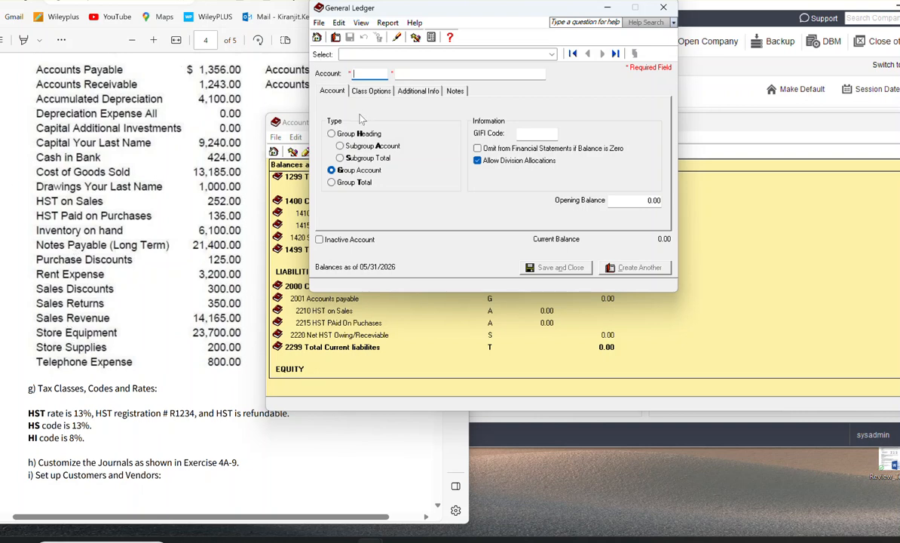
# Step: Create account 2300 named Long Term Liabilites with type Group Heading and save it, starting another account
pyautogui.write('2300')
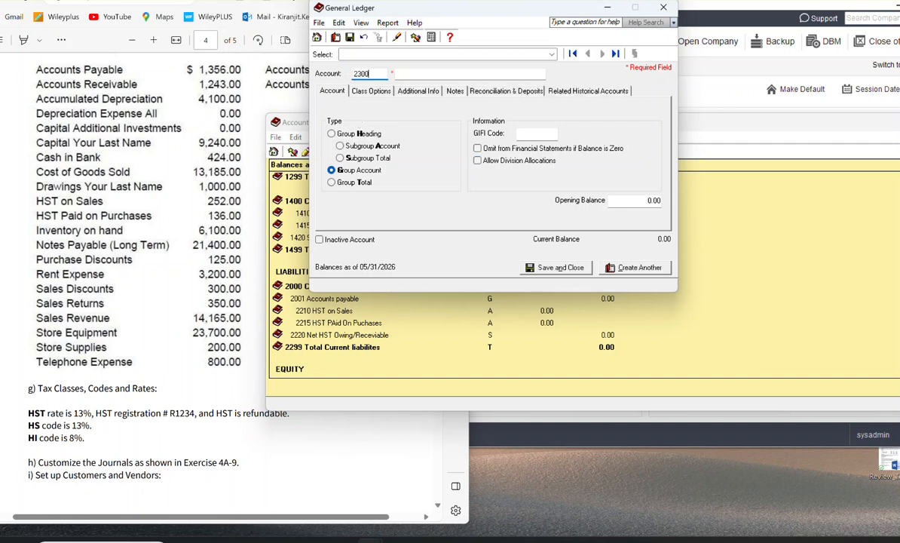
pyautogui.press('Tab')
pyautogui.write('Long')
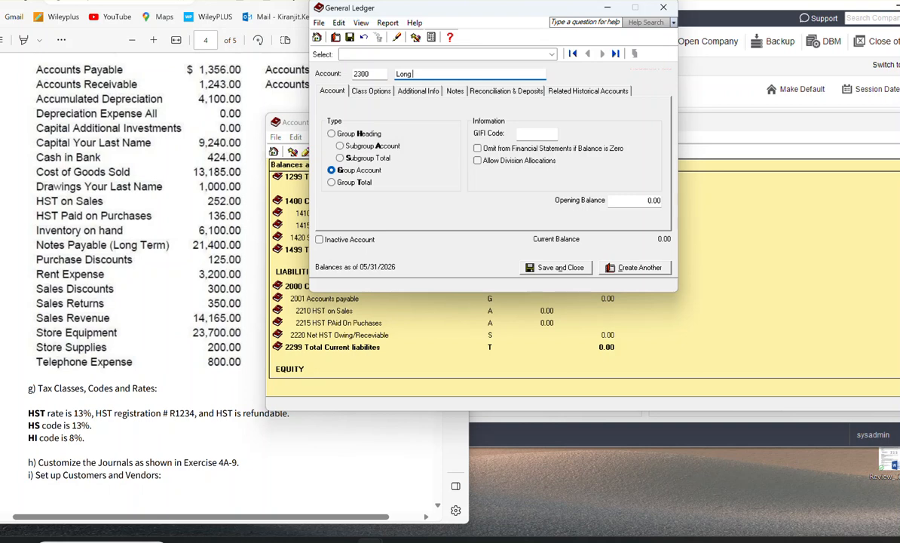
pyautogui.hotkey('alt', 'Tab')
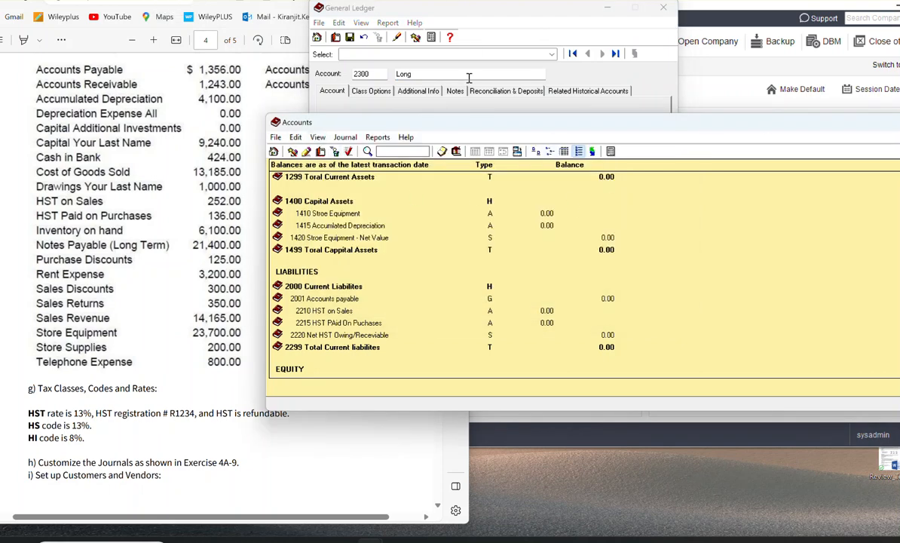
pyautogui.click(437, 73)
pyautogui.write('Te')
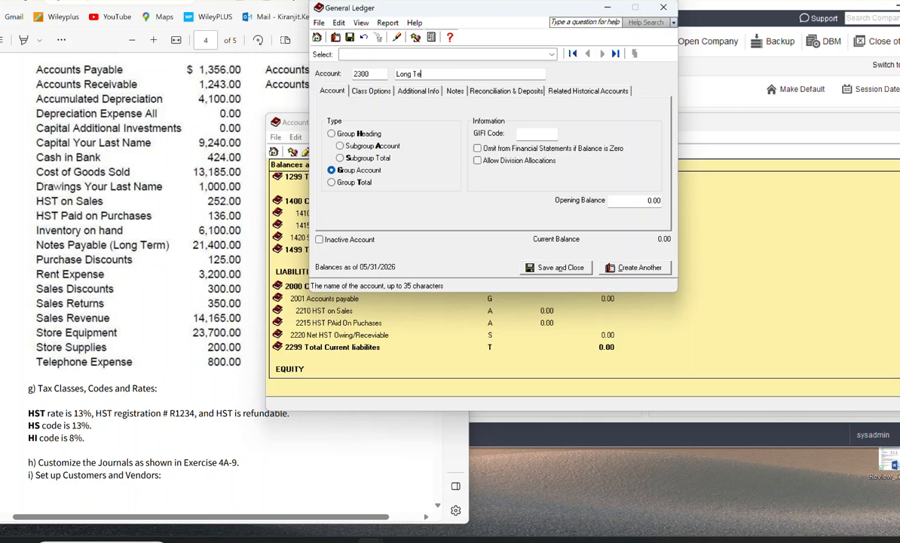
pyautogui.write('rm Liabilites')
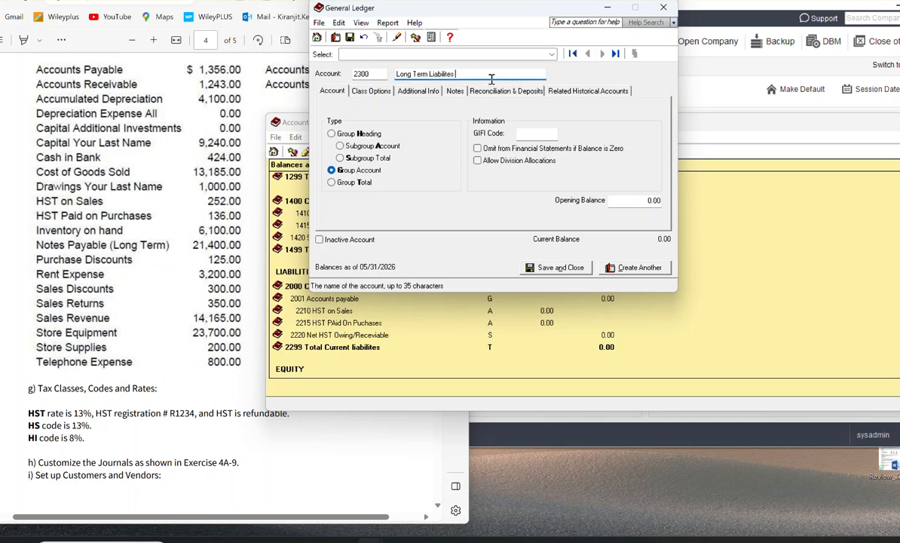
pyautogui.click(372, 135)
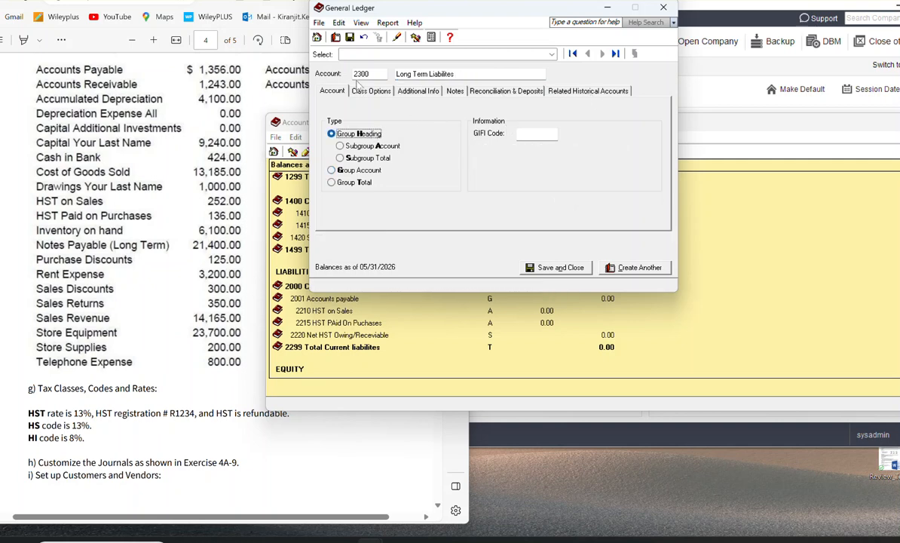
pyautogui.click(640, 268)
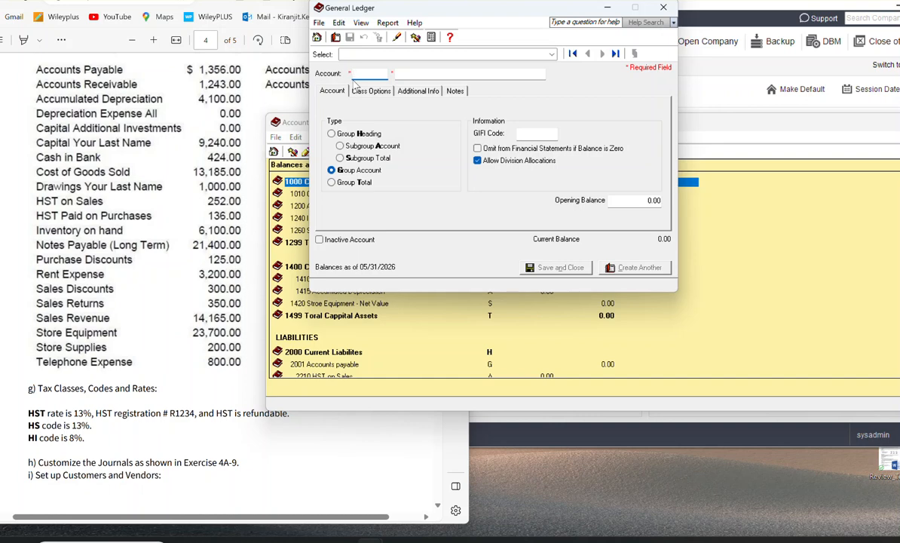
# Step: Enter account 2310 named Notes Payable (Long TErms) in the blank account form
pyautogui.write('2310')
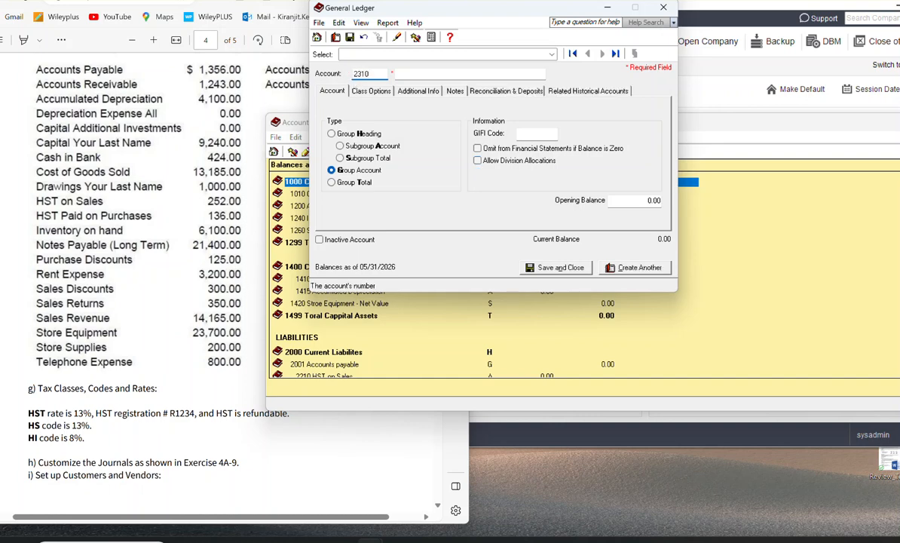
pyautogui.click(411, 75)
pyautogui.write('Notes Payable')
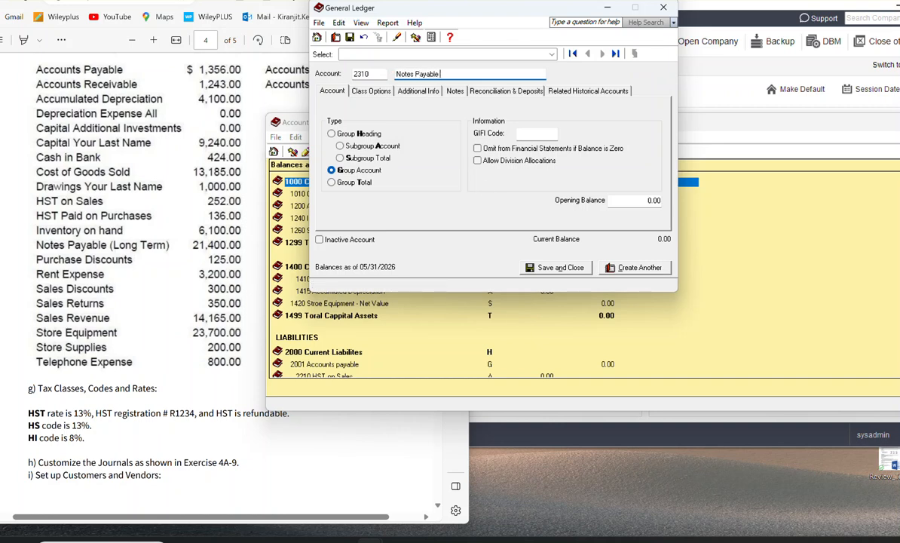
pyautogui.write(' (Long TErms')
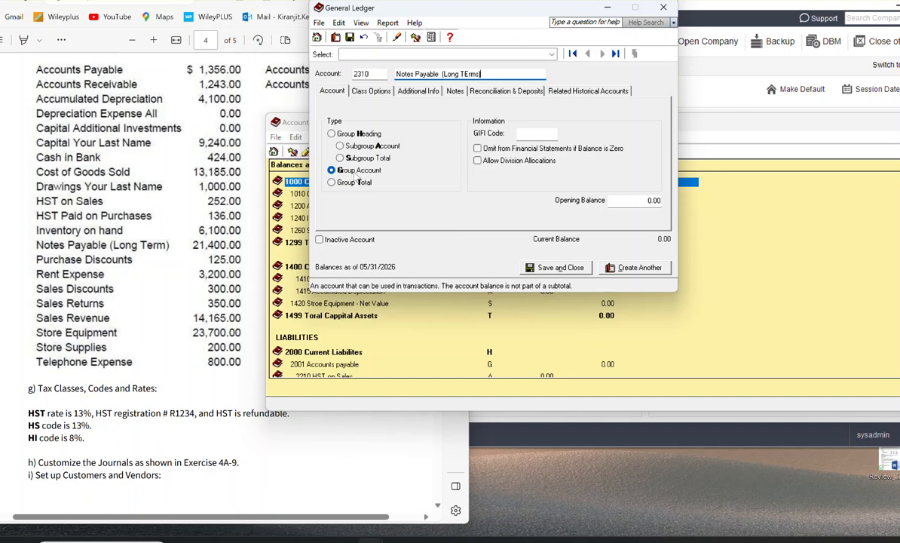
# Step: Set the account class of account 2310 to Long Term Debt and save it as a Group Account, starting another account
pyautogui.click(360, 91)
pyautogui.click(422, 123)
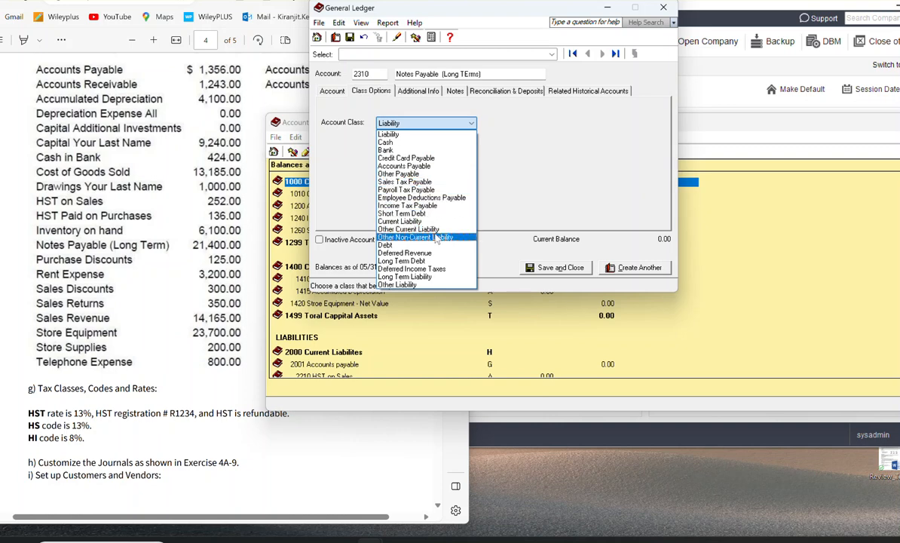
pyautogui.click(405, 261)
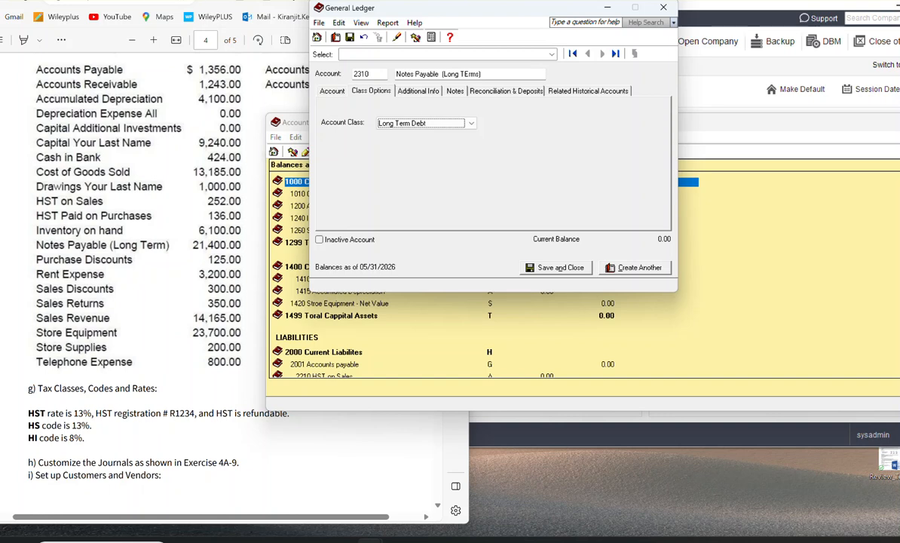
pyautogui.click(175, 1)
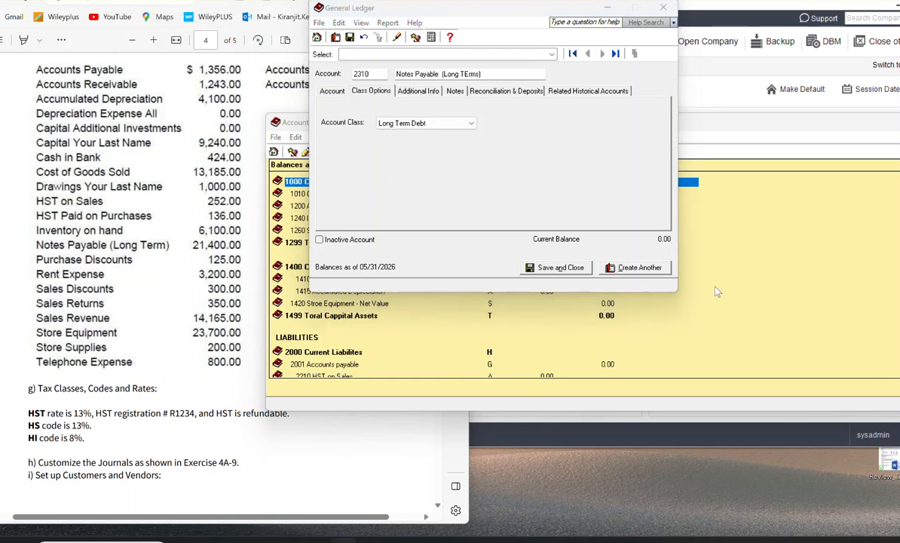
pyautogui.scroll(-1, 580, 341)
pyautogui.scroll(-4, 581, 341)
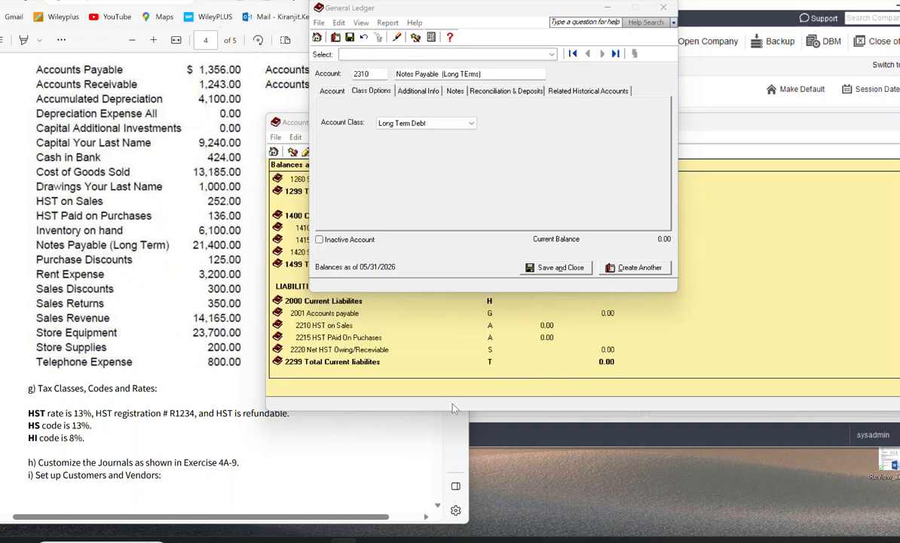
pyautogui.scroll(-1, 490, 363)
pyautogui.scroll(-2, 489, 363)
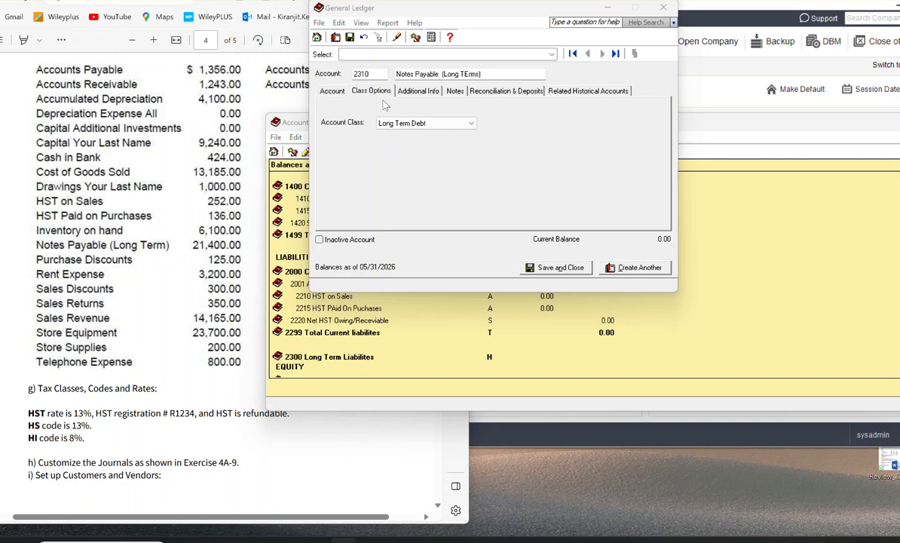
pyautogui.click(327, 93)
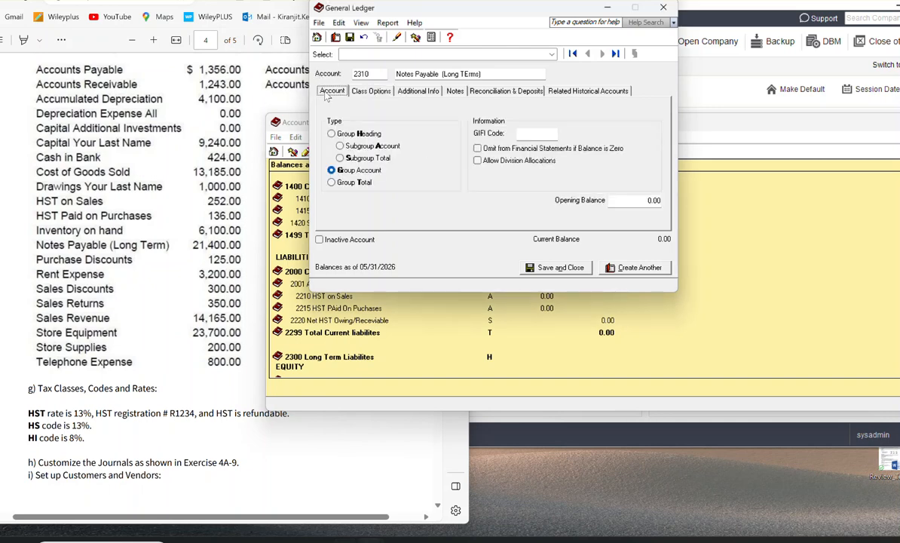
pyautogui.click(637, 273)
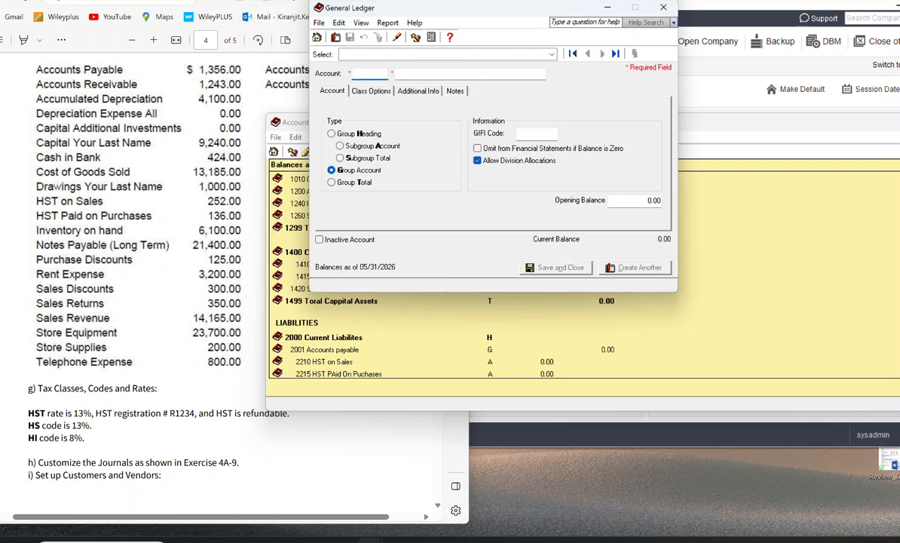
# Step: Create account 2399 named Long Term Liabilities with type Group Total and save it, starting another account
pyautogui.click(804, 320)
pyautogui.scroll(-3, 804, 318)
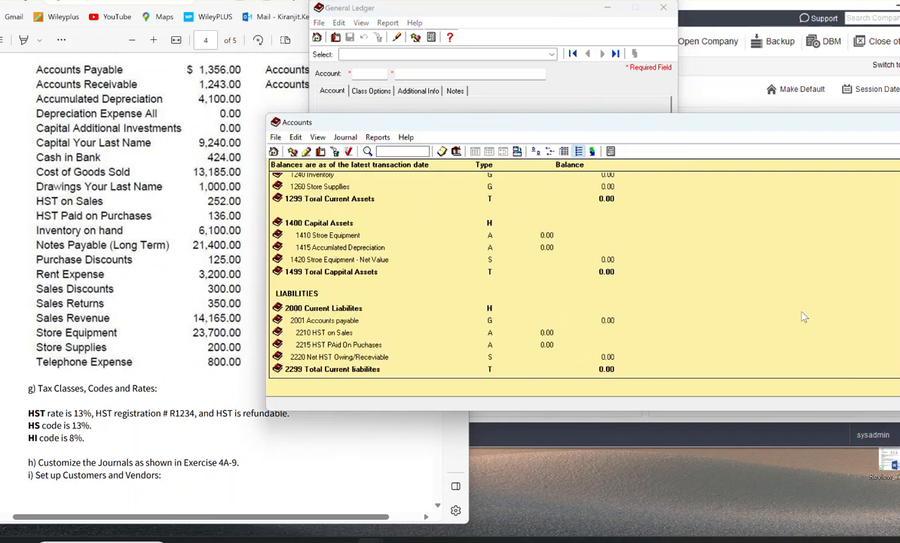
pyautogui.scroll(-3, 803, 317)
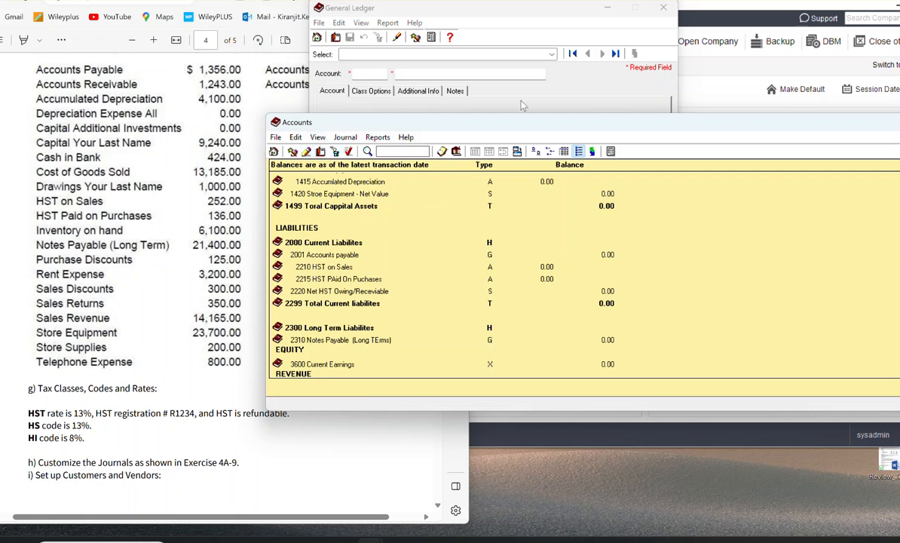
pyautogui.scroll(-1, 665, 353)
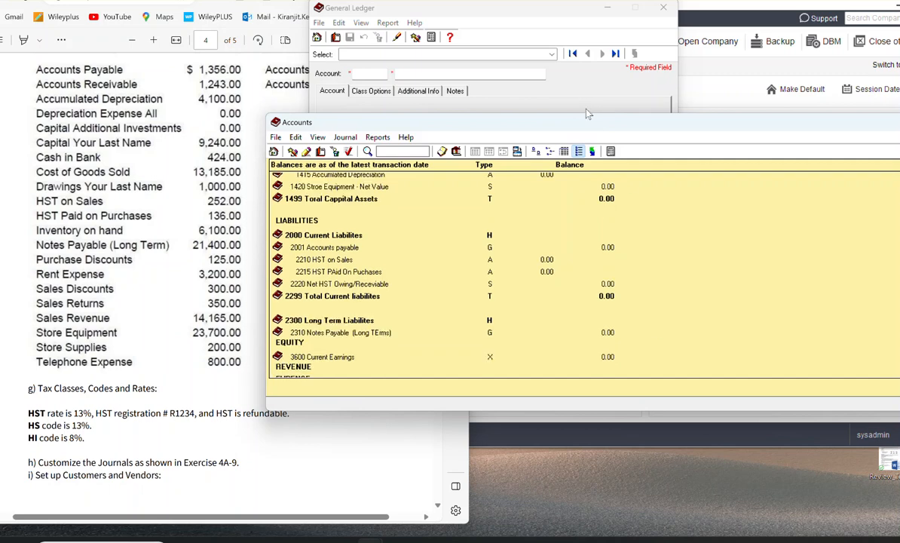
pyautogui.click(583, 93)
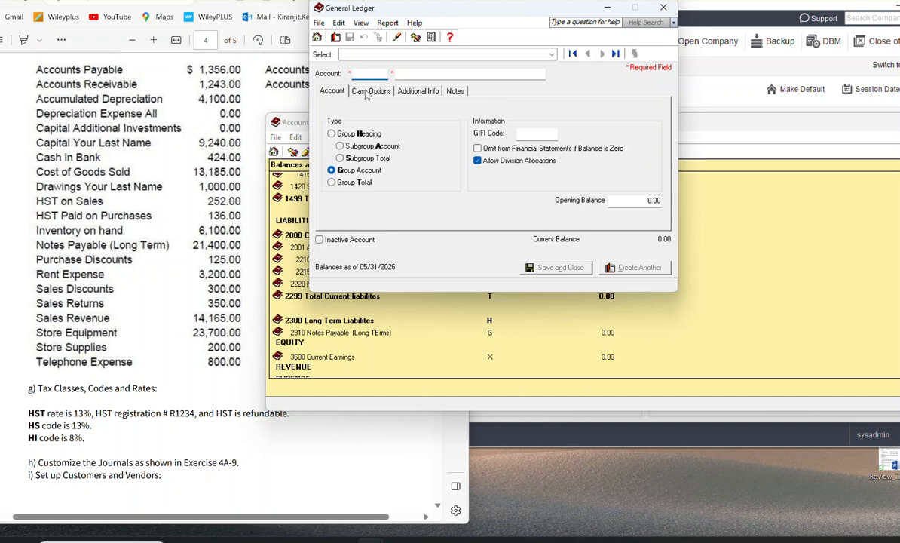
pyautogui.write('23')
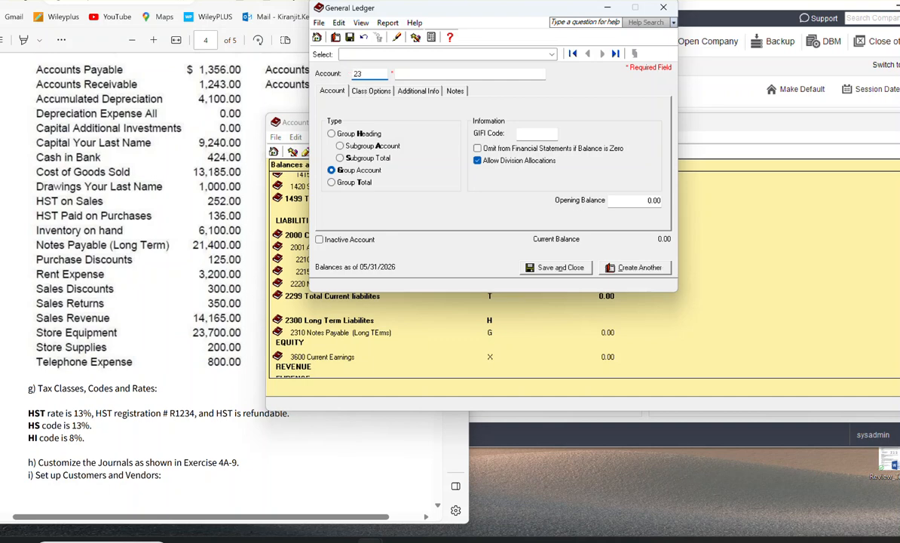
pyautogui.write('99')
pyautogui.press('Tab')
pyautogui.write('Long TErm')
pyautogui.press('BackSpace')
pyautogui.press('BackSpace')
pyautogui.press('BackSpace')
pyautogui.write('erm L')
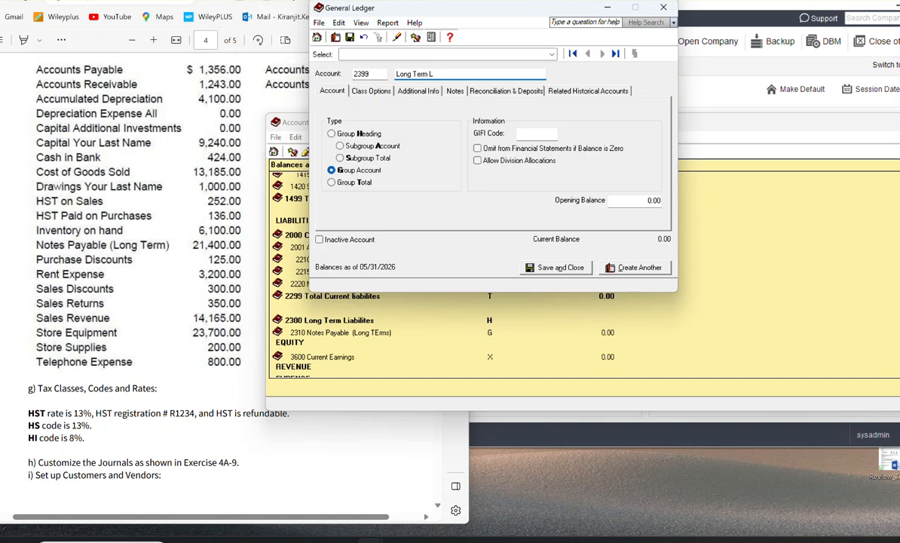
pyautogui.write('iabilities')
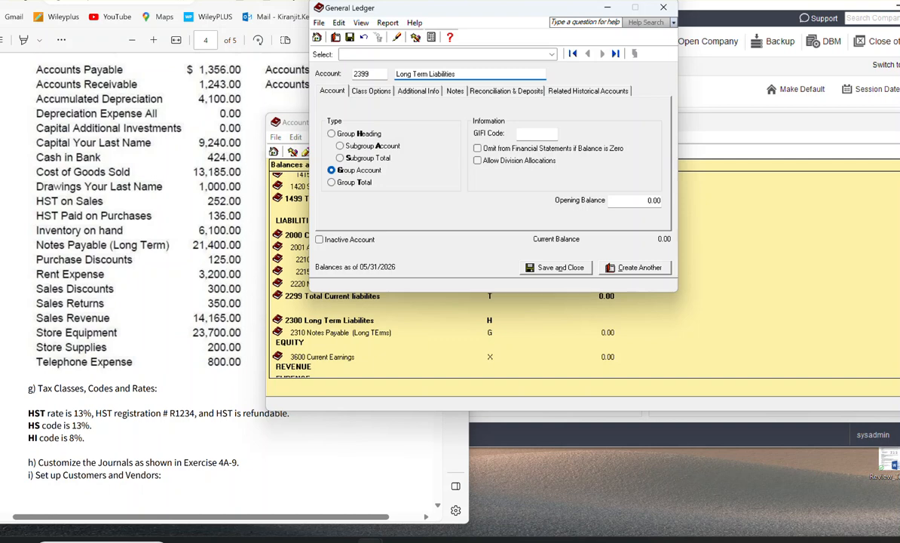
pyautogui.click(332, 183)
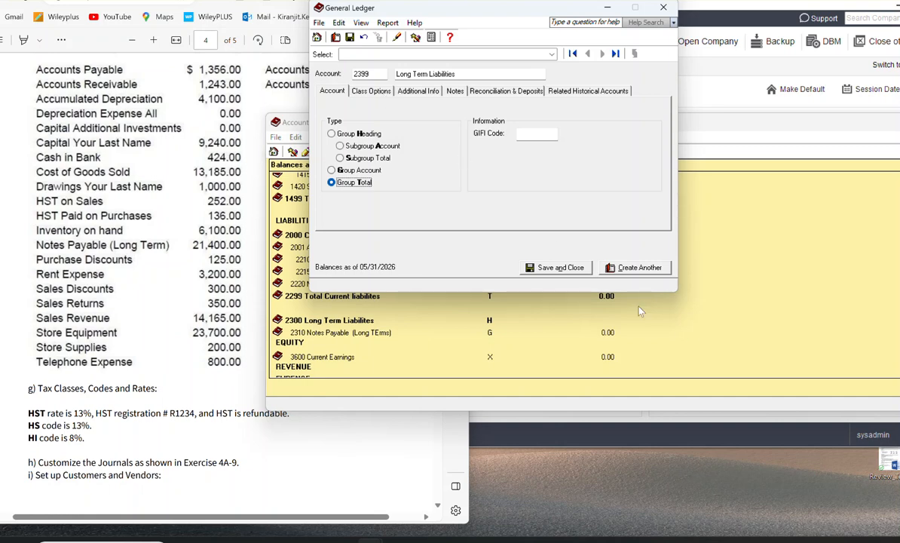
pyautogui.click(638, 269)
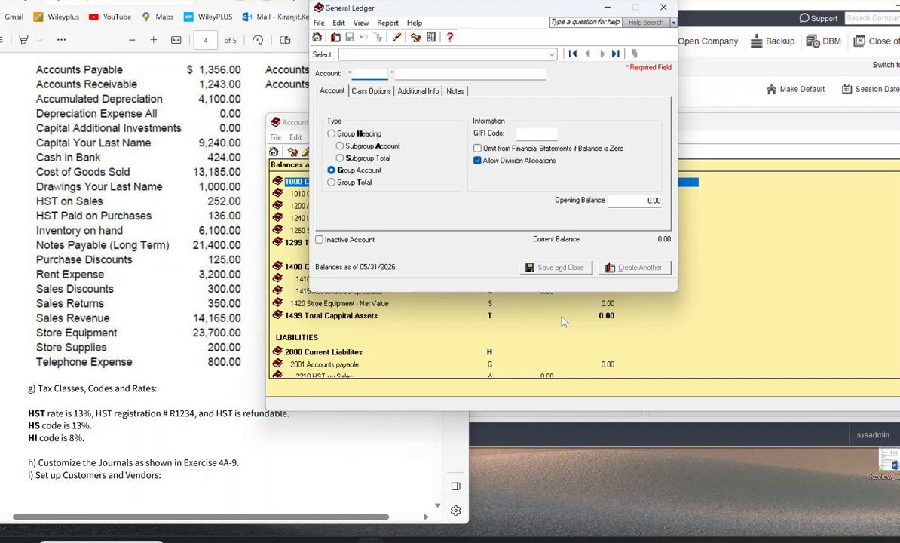
# Step: Create account 3000 named Owner's Equity with type Group Heading and save it, starting another account
pyautogui.scroll(-1, 399, 356)
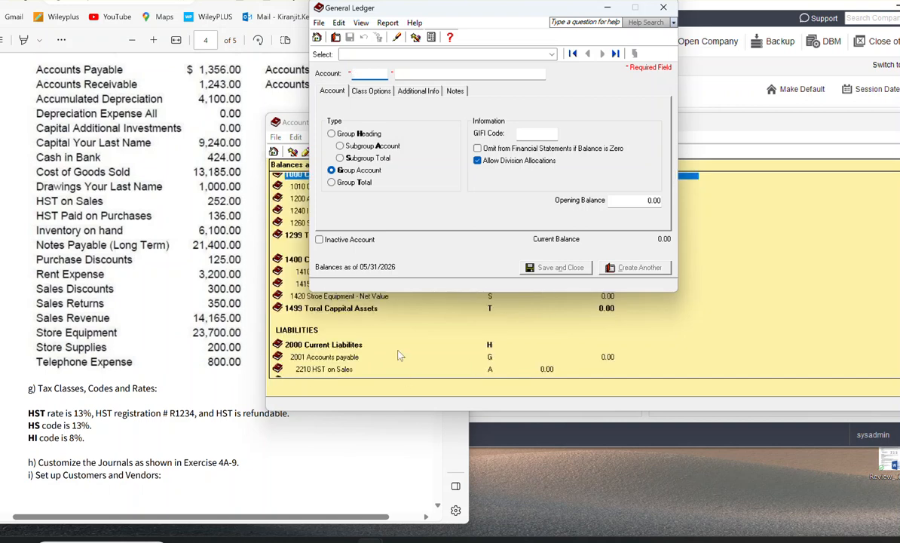
pyautogui.scroll(-2, 401, 355)
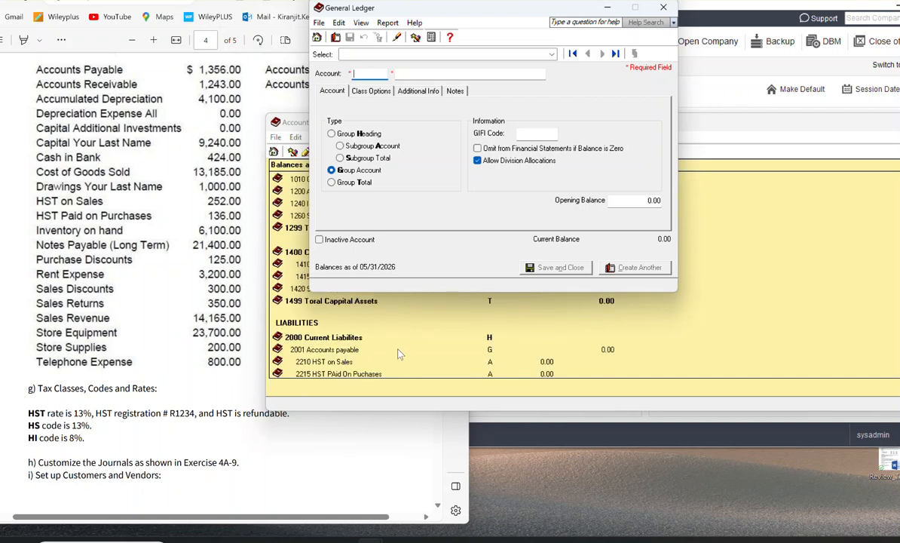
pyautogui.scroll(-2, 398, 350)
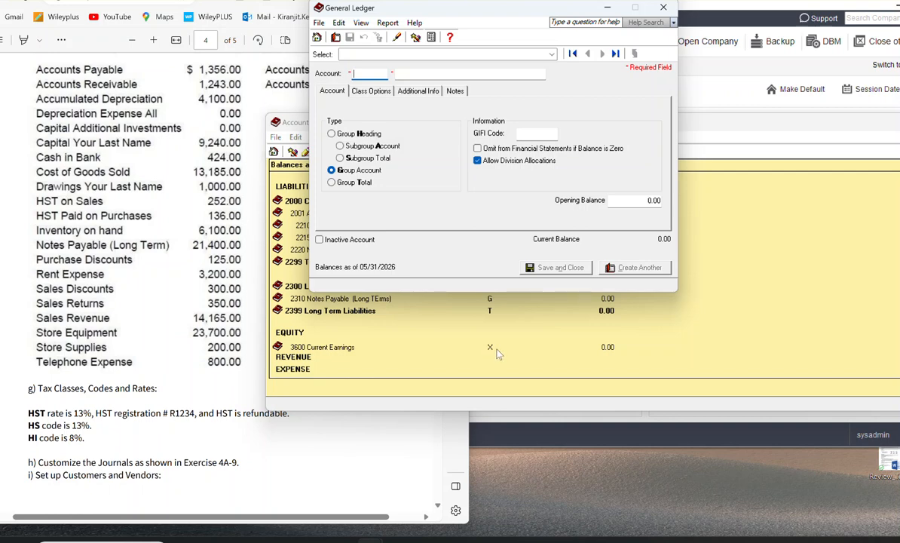
pyautogui.write('3000')
pyautogui.press('Tab')
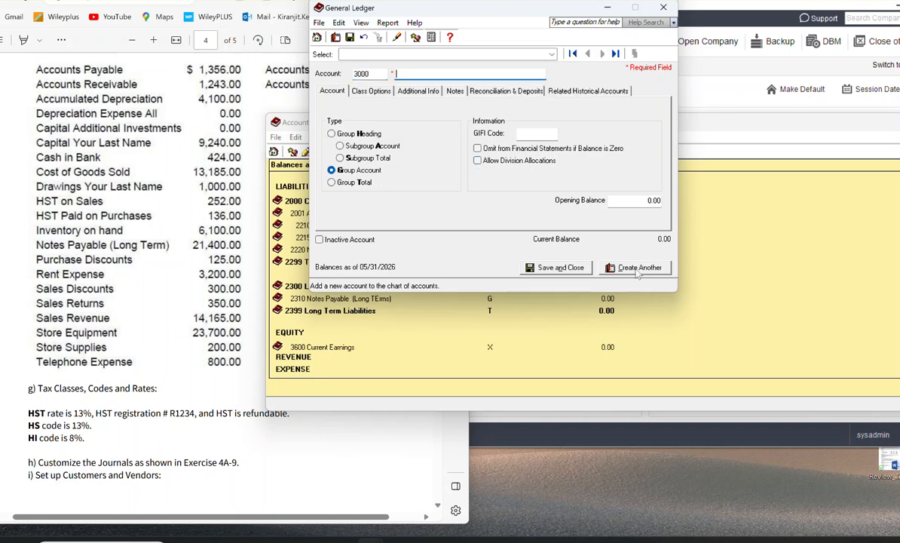
pyautogui.write("Owner's")
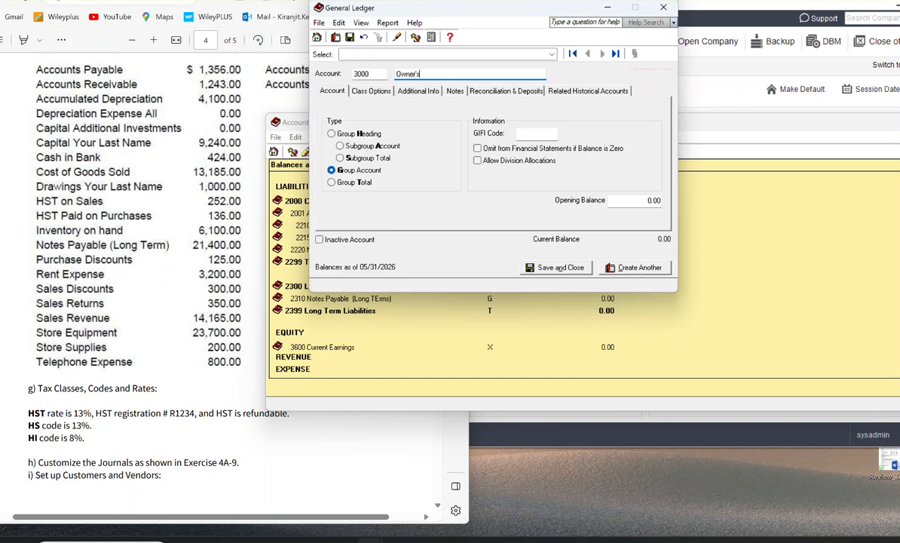
pyautogui.write(' Equity')
pyautogui.click(333, 134)
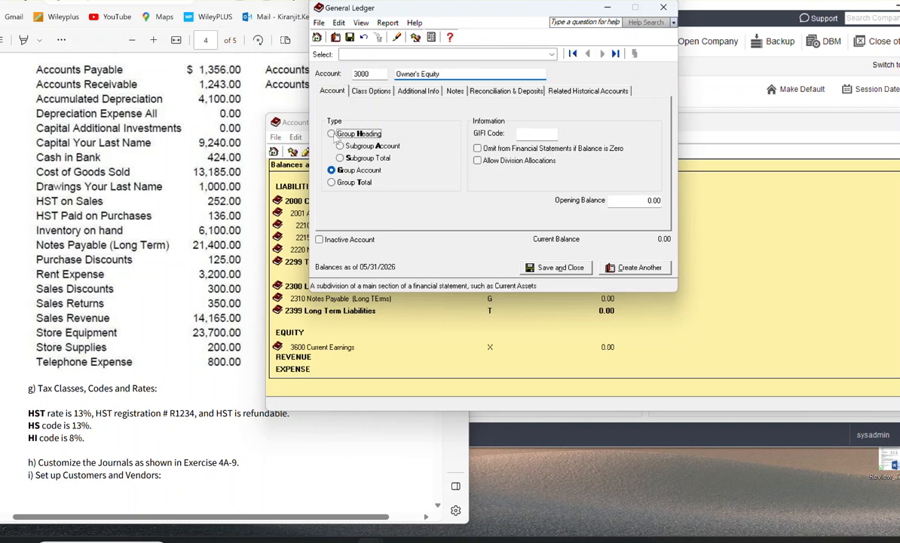
pyautogui.click(634, 268)
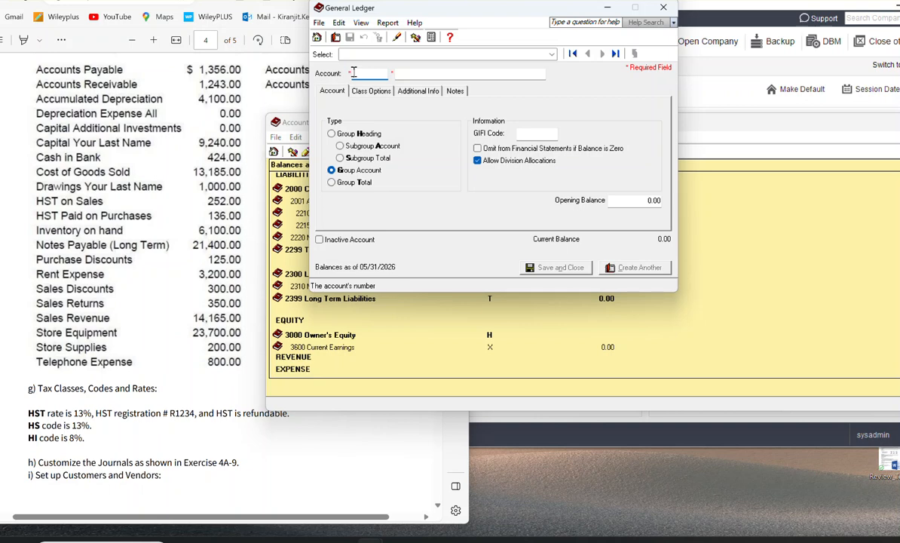
# Step: Enter account 3020 named Capital, a hyphen and the owner's last name in the blank account form
pyautogui.write('302')
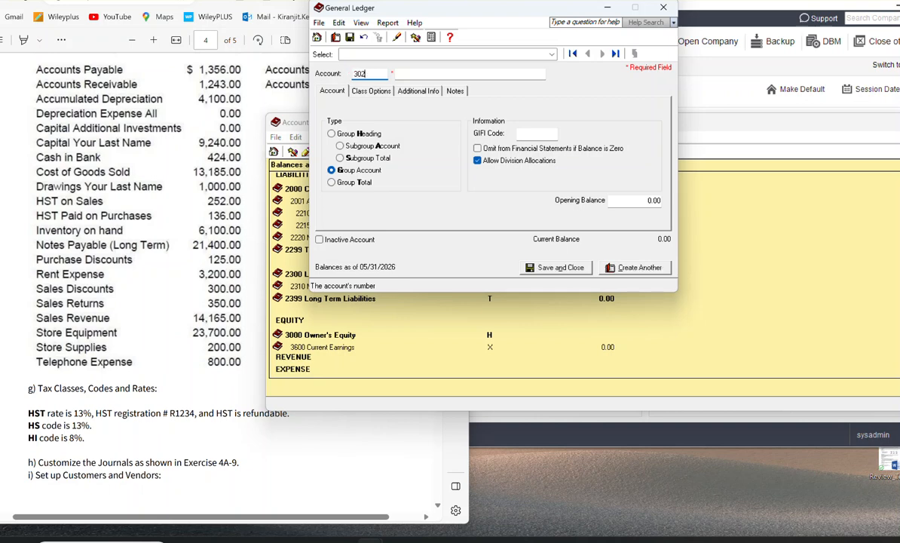
pyautogui.write('0')
pyautogui.press('Tab')
pyautogui.write('CApital ')
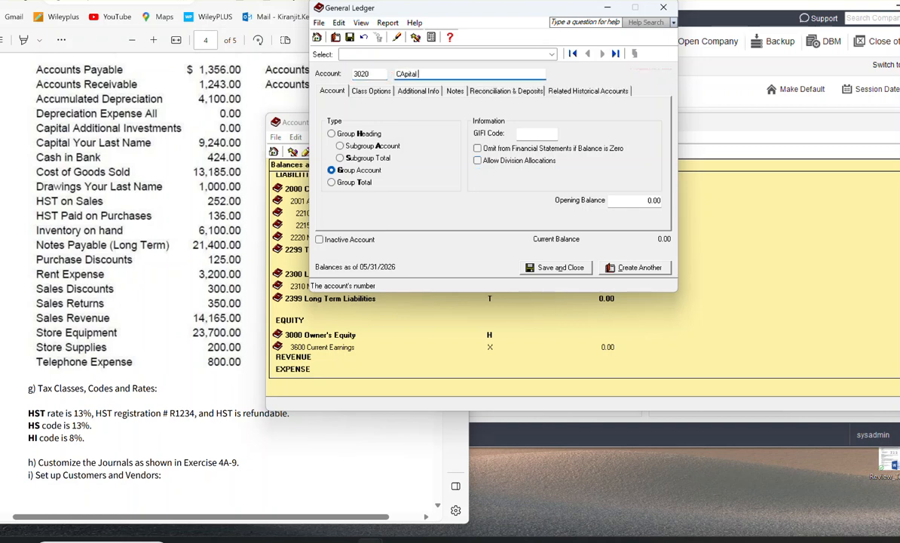
pyautogui.write('Kiran')
pyautogui.press('BackSpace')
pyautogui.press('BackSpace')
pyautogui.press('BackSpace')
pyautogui.press('BackSpace')
pyautogui.press('BackSpace')
pyautogui.press('BackSpace')
pyautogui.press('BackSpace')
pyautogui.press('BackSpace')
pyautogui.press('BackSpace')
pyautogui.press('BackSpace')
pyautogui.press('BackSpace')
pyautogui.press('BackSpace')
pyautogui.write('apital - Kenth')
# Step: Set account 3020 to class Retained Earnings and type Subgroup Account, and save it, starting another account
pyautogui.click(369, 91)
pyautogui.click(435, 125)
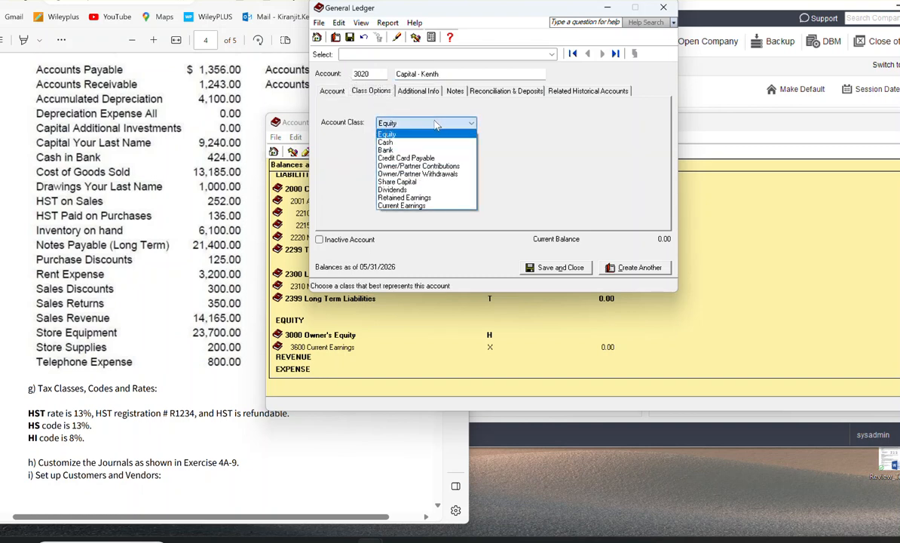
pyautogui.click(407, 197)
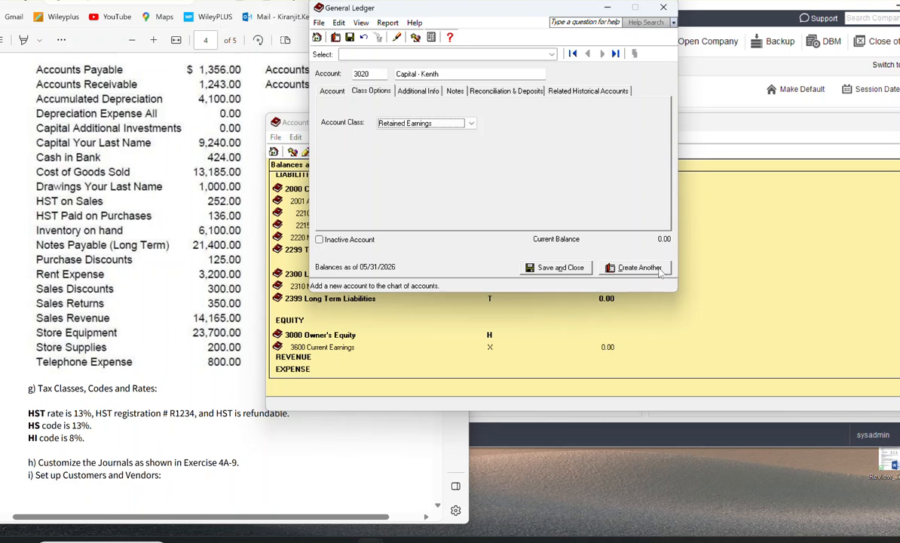
pyautogui.click(355, 91)
pyautogui.click(332, 91)
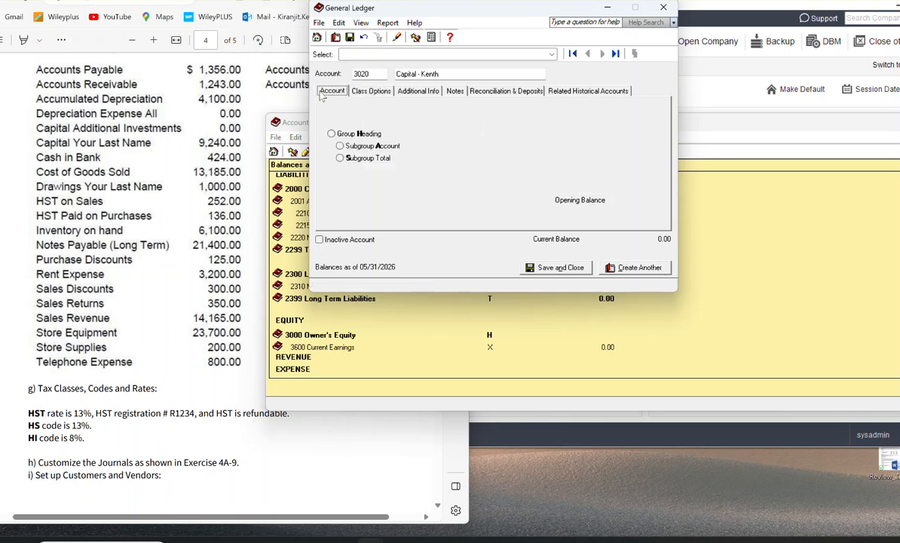
pyautogui.click(355, 147)
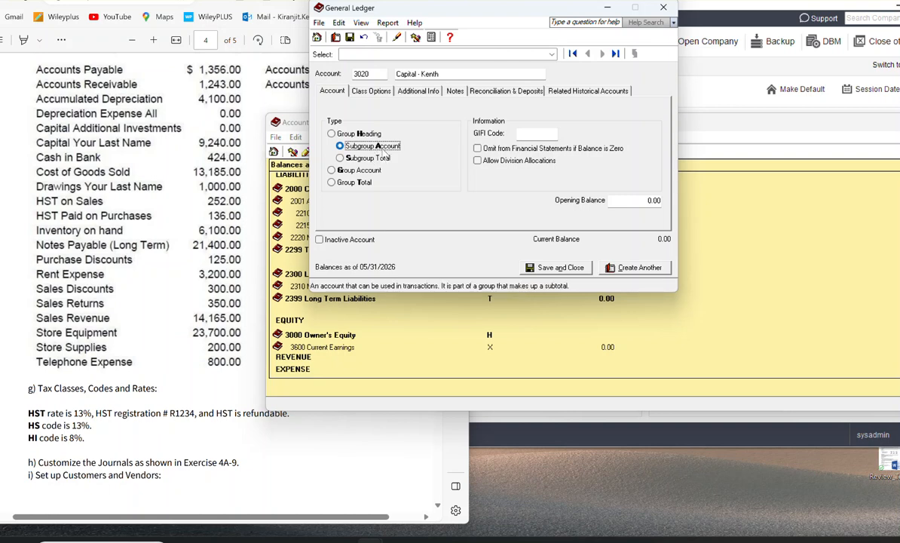
pyautogui.click(652, 271)
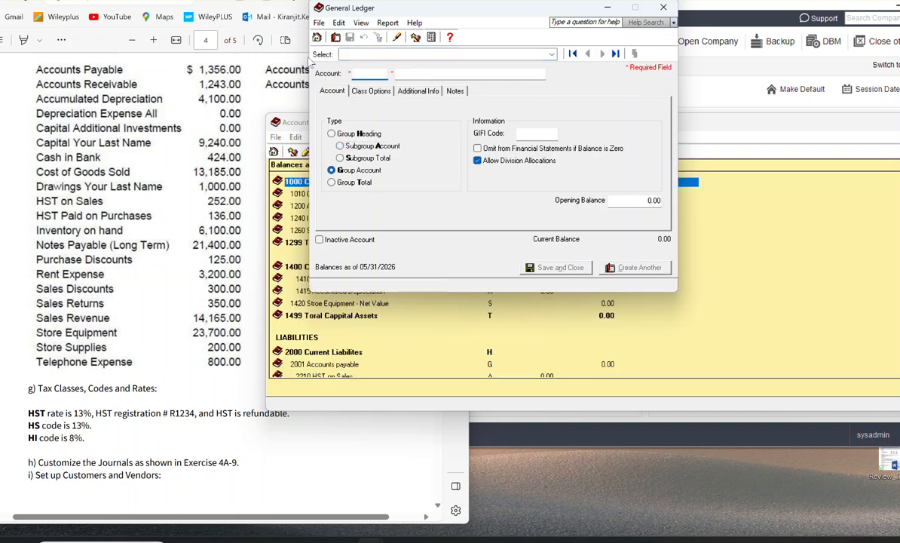
# Step: Enter account 3030 named CAital Additional Investment in the blank account form
pyautogui.write('3030')
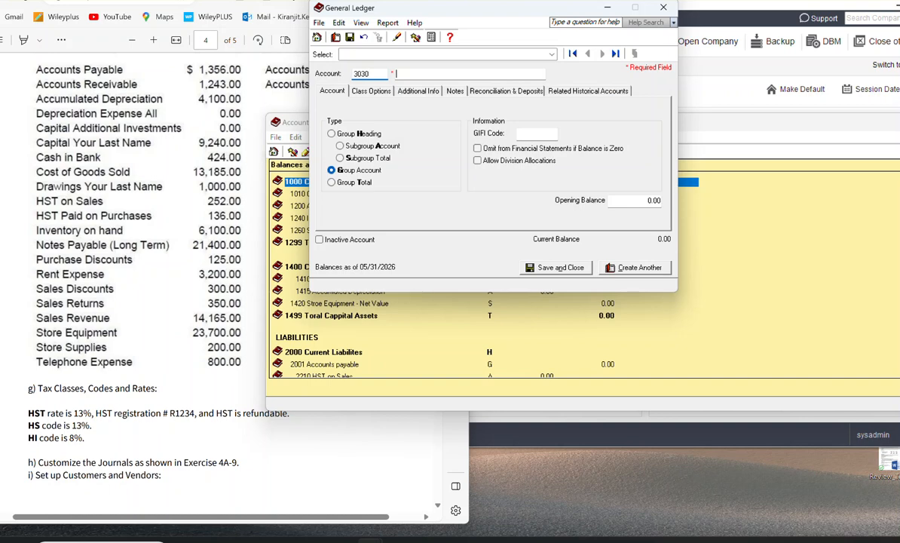
pyautogui.write('CAital Additional Investemtn')
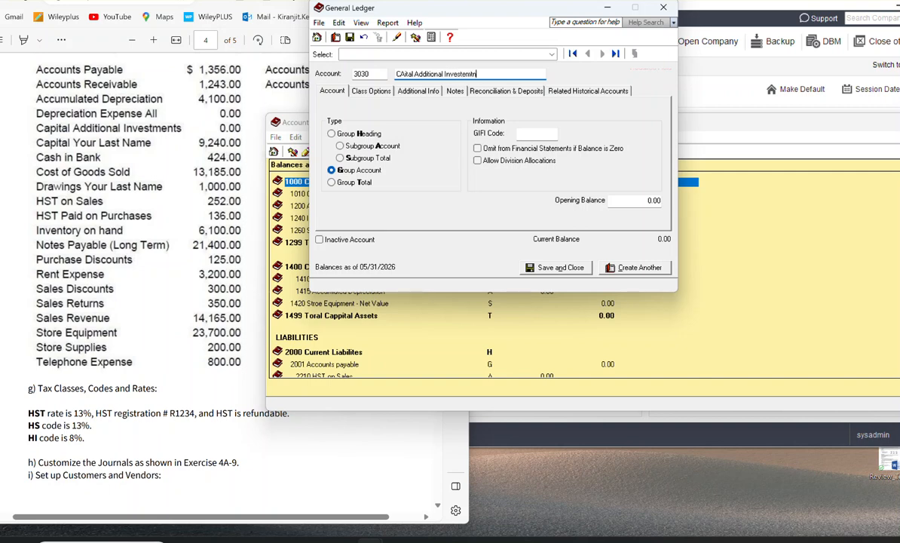
pyautogui.press('BackSpace')
pyautogui.press('BackSpace')
pyautogui.press('BackSpace')
pyautogui.write('ment')
# Step: Set account 3030 to type Subgroup Account and class Equity, and save it, starting another account
pyautogui.click(358, 145)
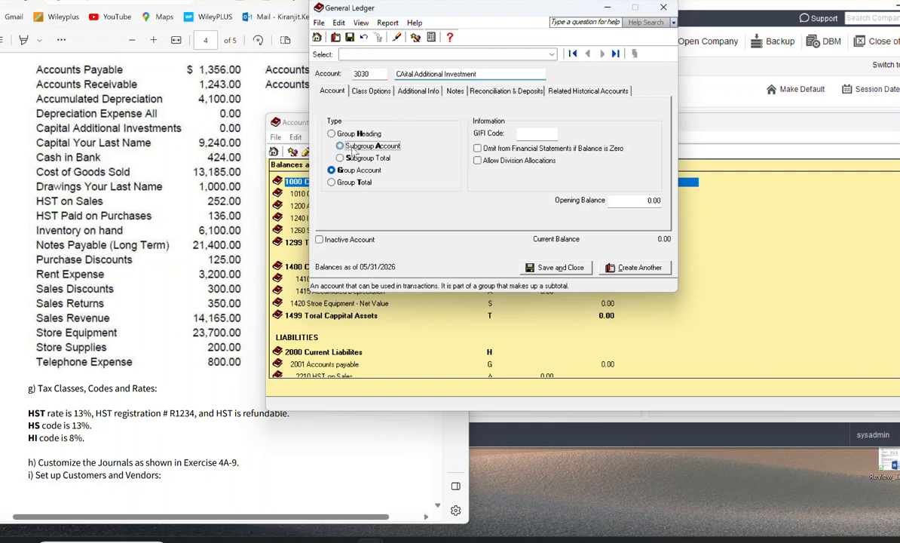
pyautogui.click(369, 92)
pyautogui.click(446, 123)
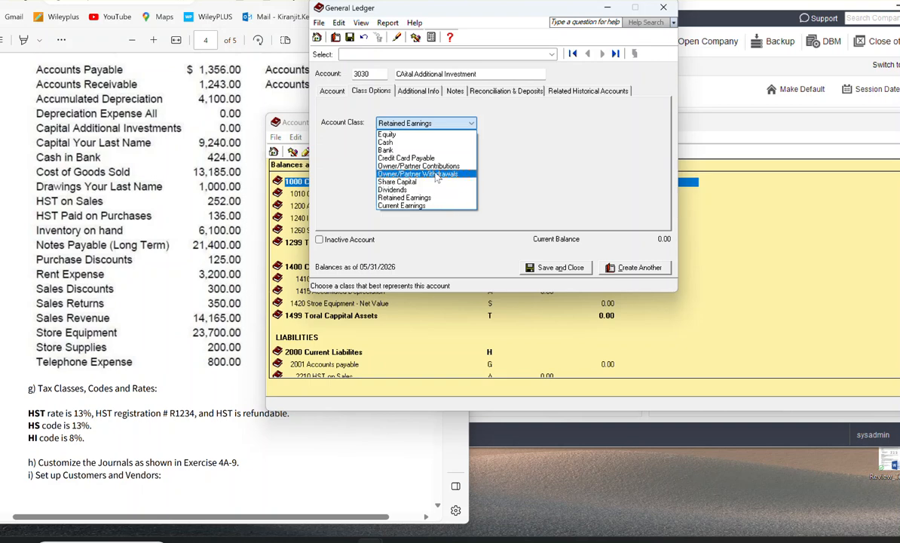
pyautogui.click(400, 134)
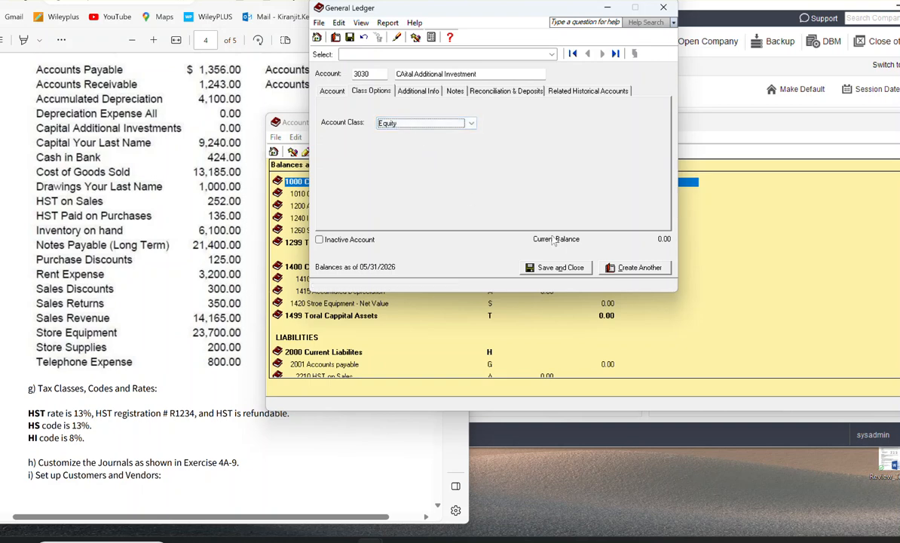
pyautogui.click(637, 268)
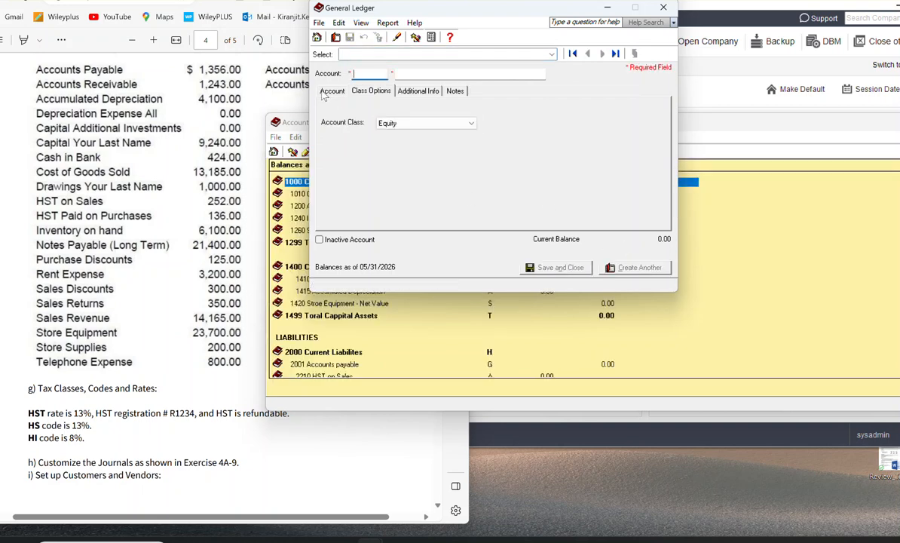
# Step: Enter account 3040 named Drawings, a hyphen and the owner's last name in the blank account form
pyautogui.click(366, 75)
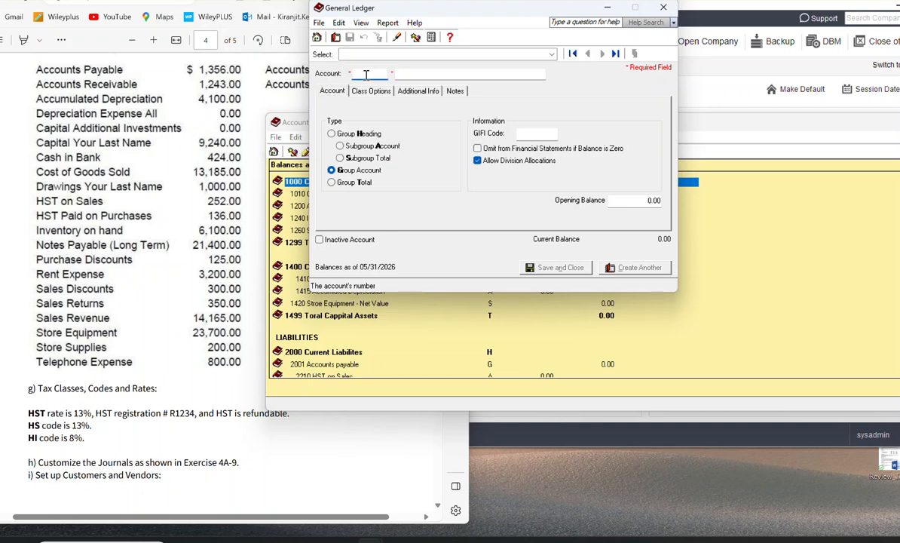
pyautogui.write('3024')
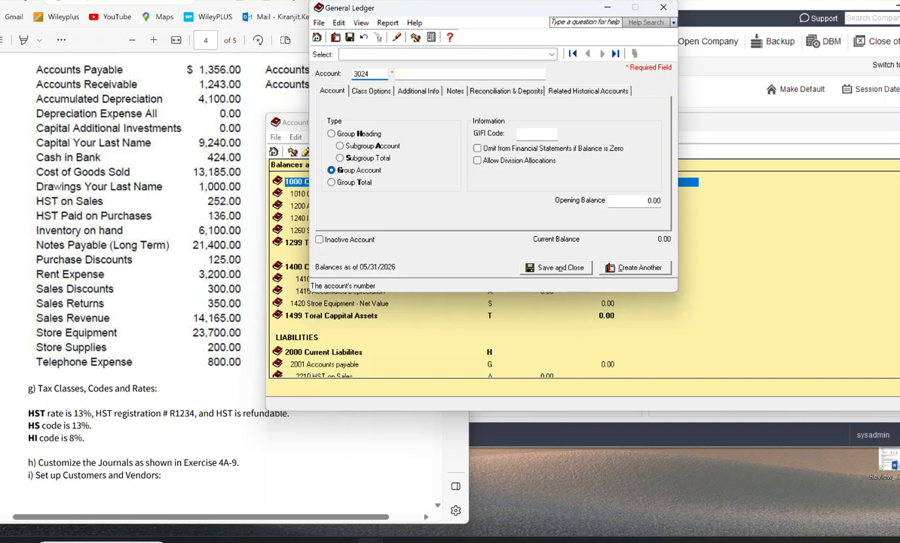
pyautogui.press('BackSpace')
pyautogui.press('BackSpace')
pyautogui.write('40')
pyautogui.click(450, 76)
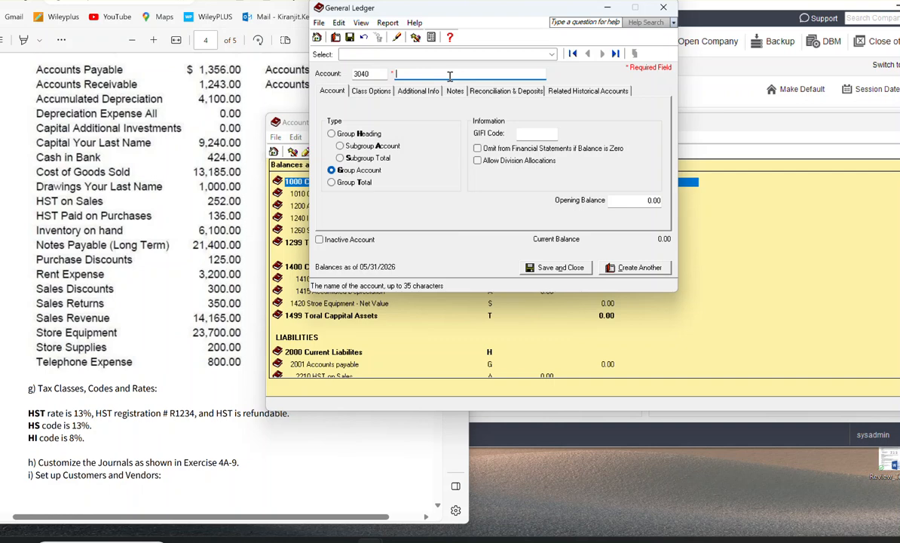
pyautogui.write('De')
pyautogui.write('rawing')
pyautogui.write('s-')
pyautogui.write(' Kenth')
# Step: Check the account class of account 3040, set its type to Subgroup Account and save it, starting another account
pyautogui.click(370, 91)
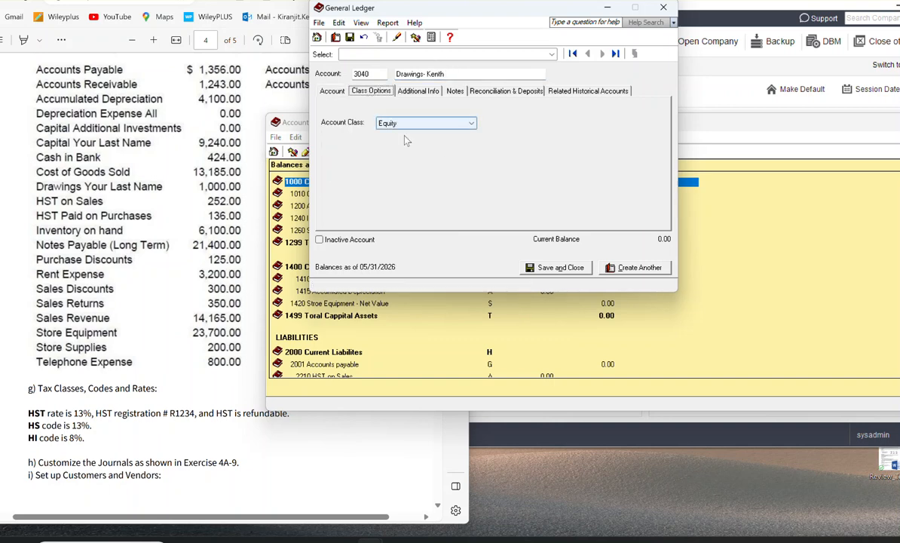
pyautogui.click(332, 91)
pyautogui.click(347, 148)
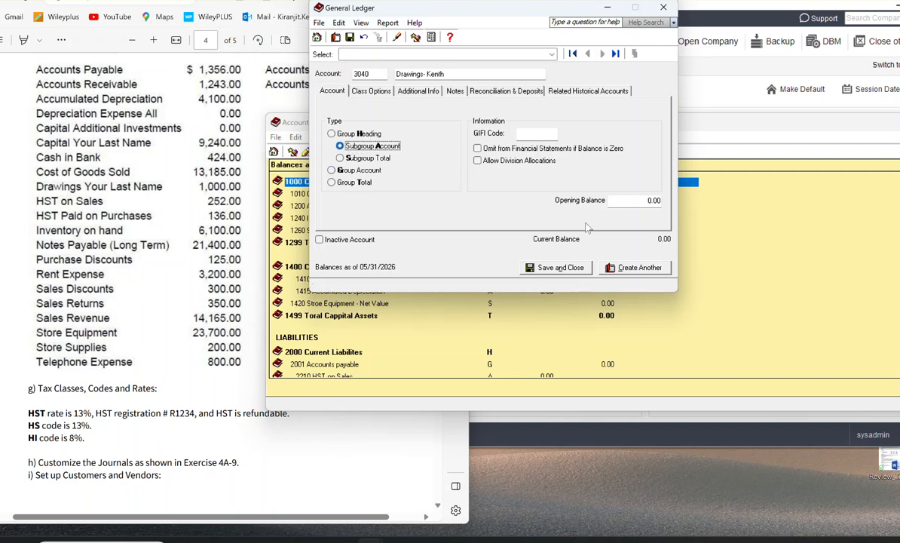
pyautogui.click(635, 269)
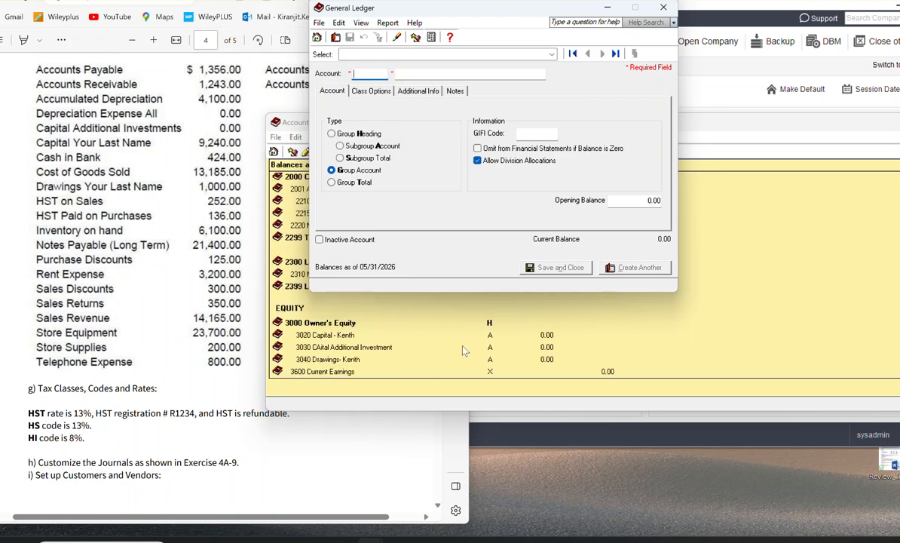
# Step: Create account 3050 named Net Capital Before Current Earnings with type Subgroup Total, and close the form, keeping the record
pyautogui.click(340, 158)
pyautogui.click(364, 72)
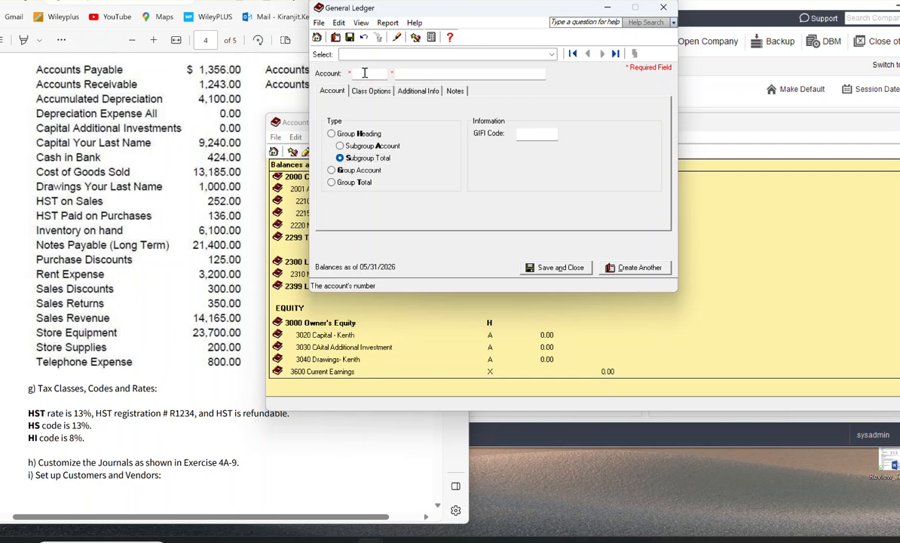
pyautogui.write('3050')
pyautogui.press('Tab')
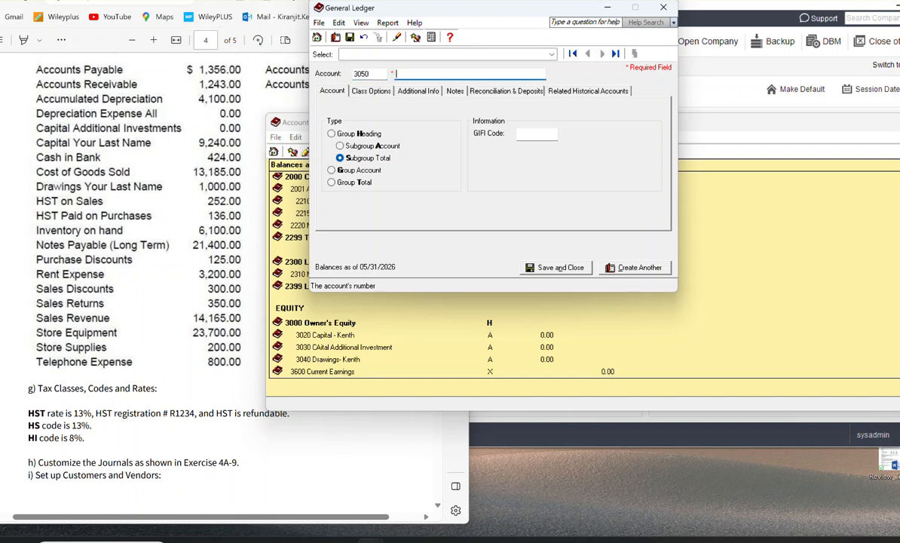
pyautogui.write('Net Capital Before Current Earnign')
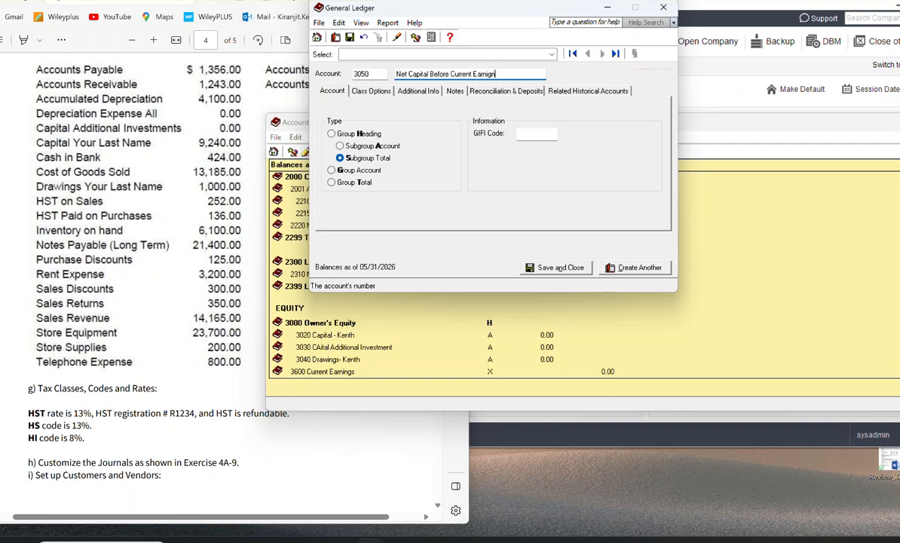
pyautogui.write('s')
pyautogui.press('BackSpace')
pyautogui.press('BackSpace')
pyautogui.press('BackSpace')
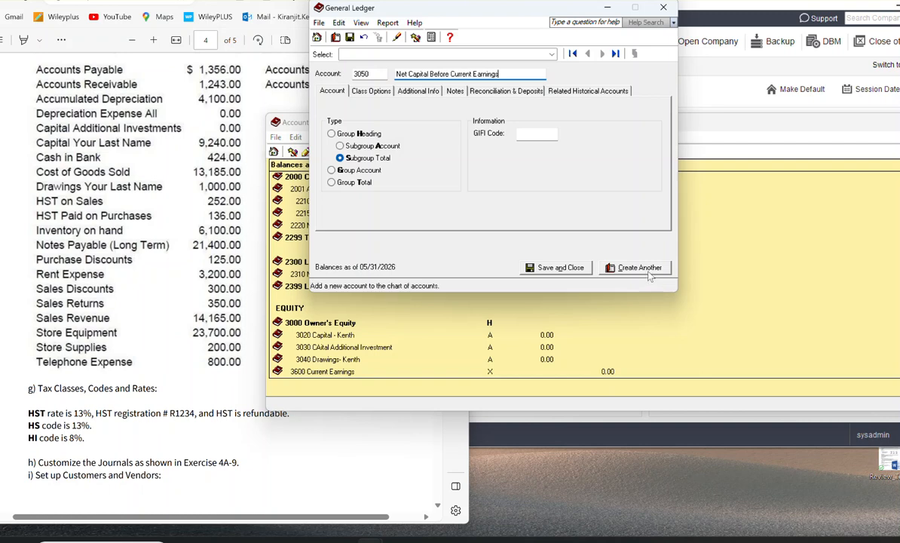
pyautogui.click(663, 8)
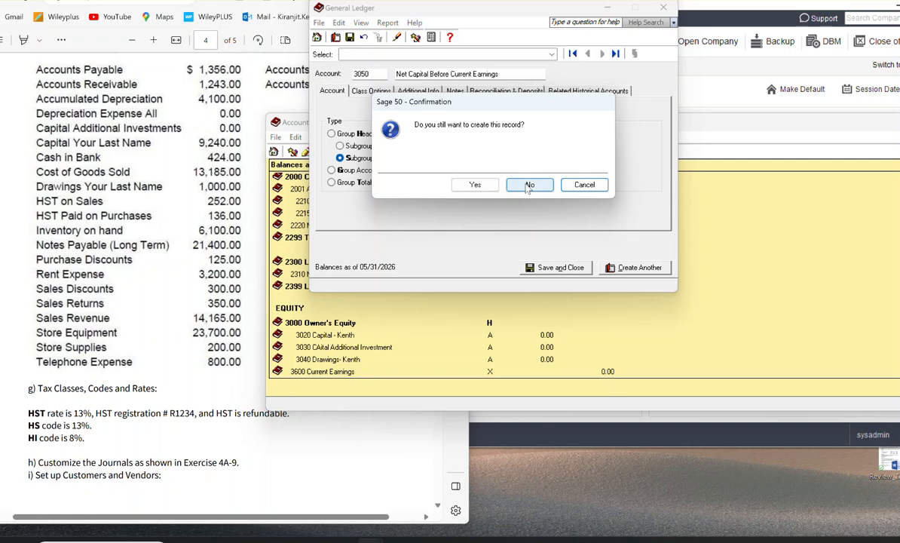
pyautogui.click(475, 184)
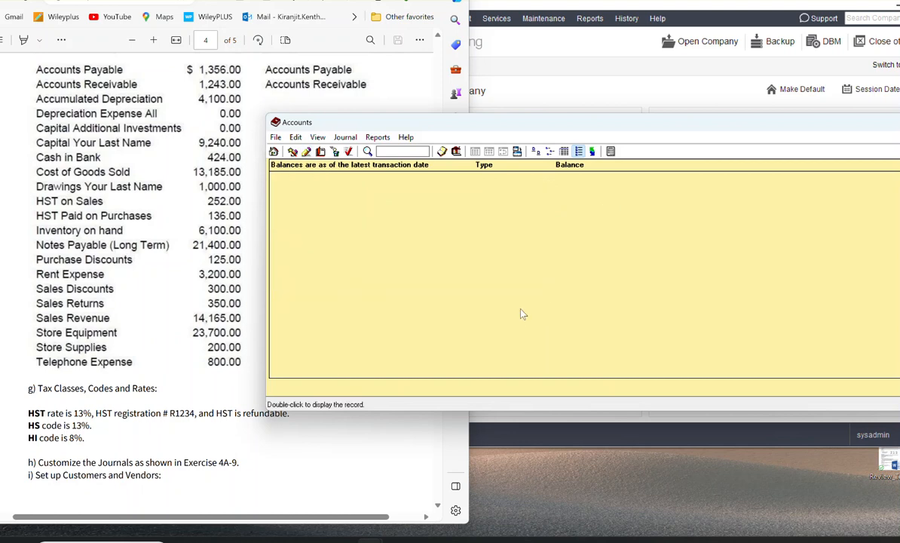
# Step: Start a new account from the Accounts list and enter number 3699 with the name Total Owner's Equity
pyautogui.scroll(-3, 437, 327)
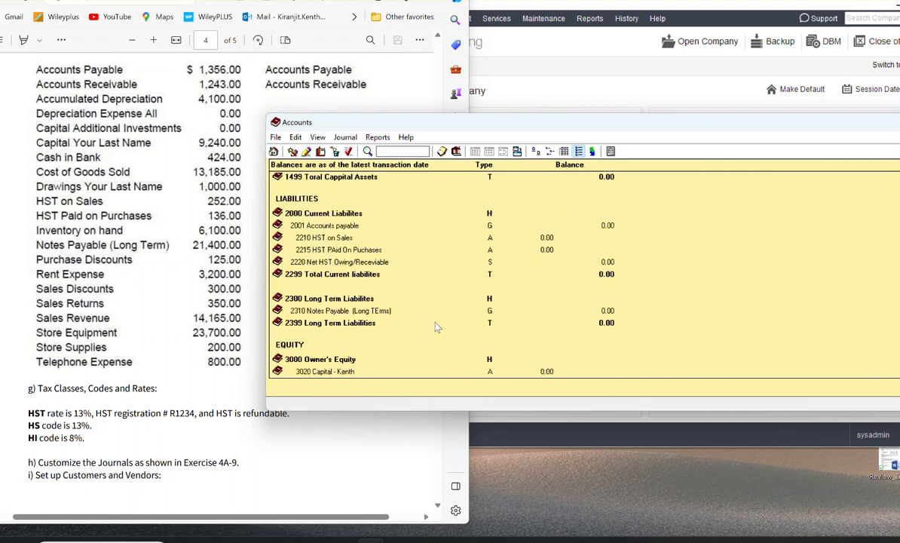
pyautogui.scroll(-1, 438, 327)
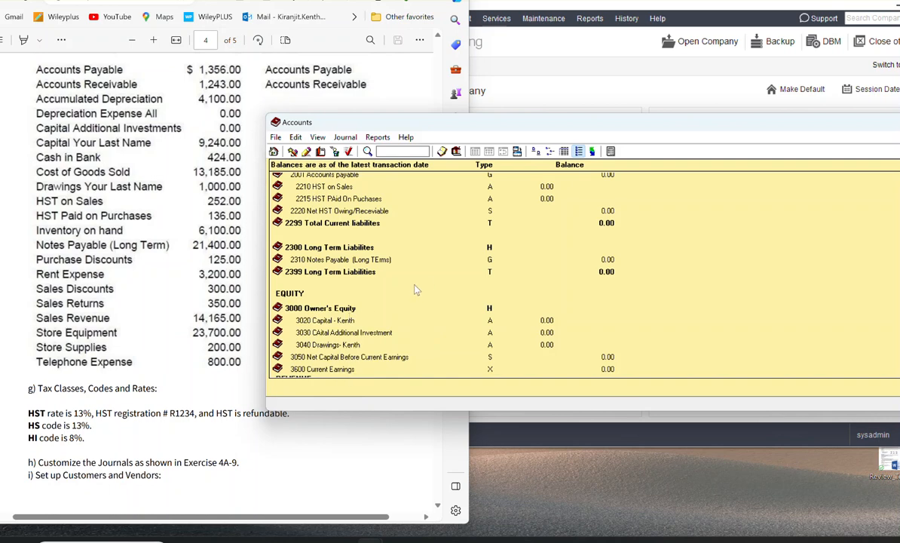
pyautogui.scroll(-1, 412, 287)
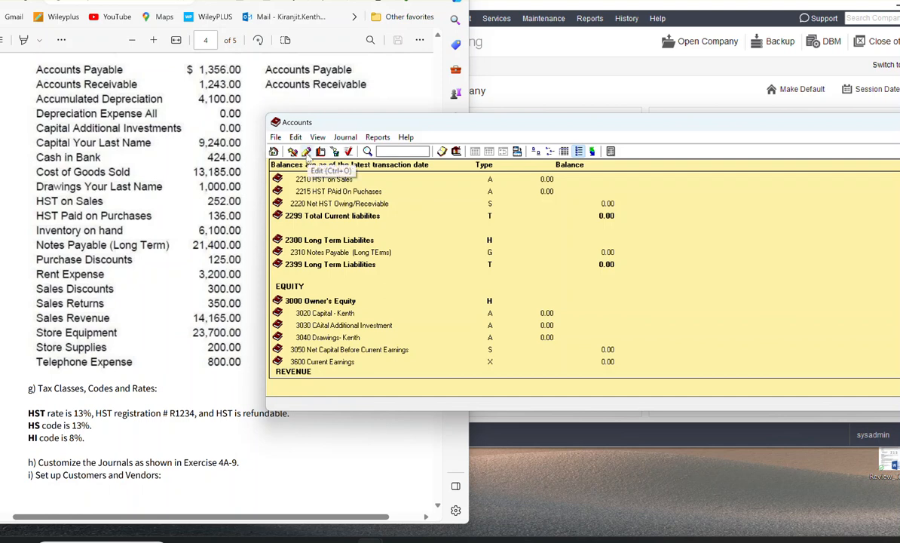
pyautogui.click(336, 151)
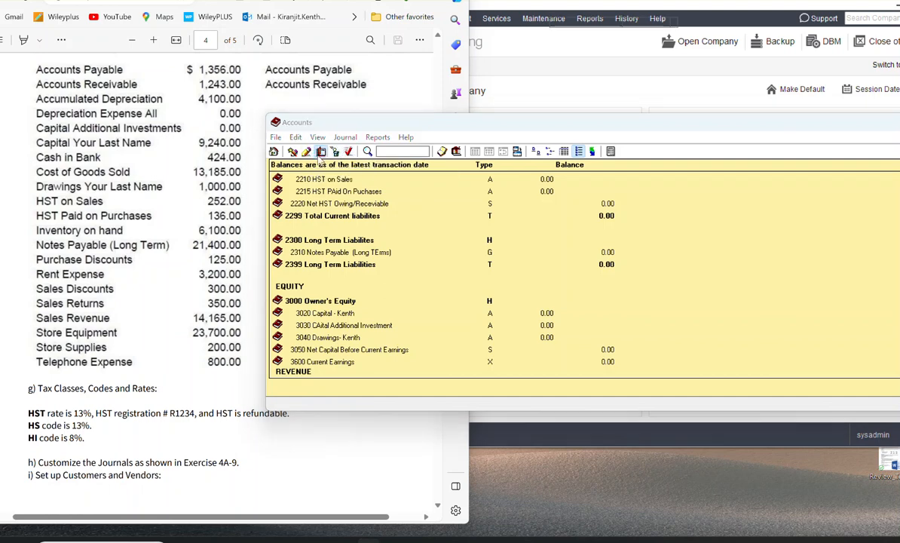
pyautogui.write('3699')
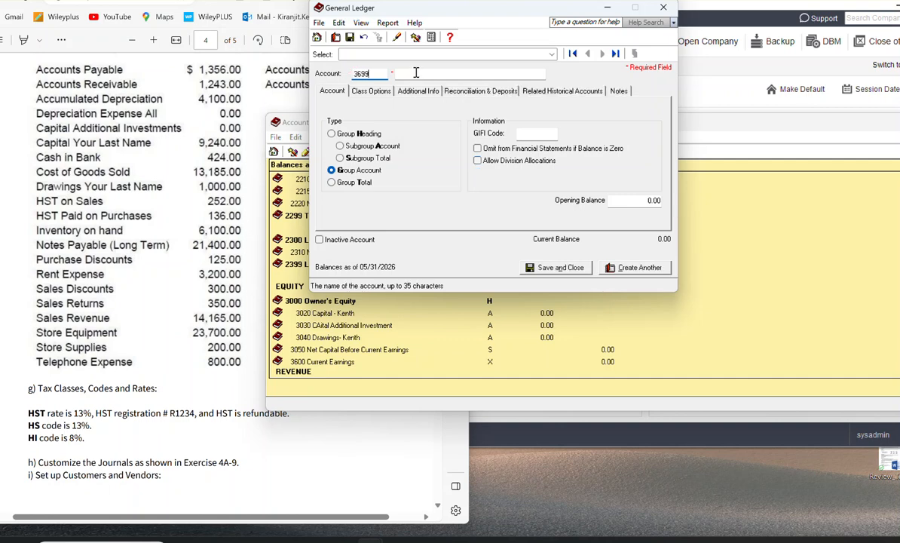
pyautogui.click(418, 74)
pyautogui.write('Total ')
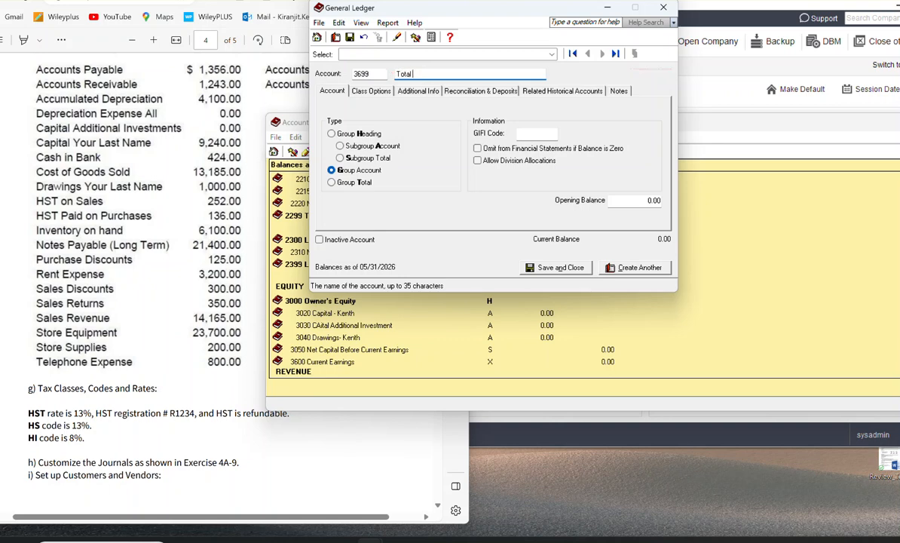
pyautogui.write("Owner's Equity")
# Step: Set account 3699 to type Group Total and save it, starting another account, and check the Equity section of the list
pyautogui.click(352, 181)
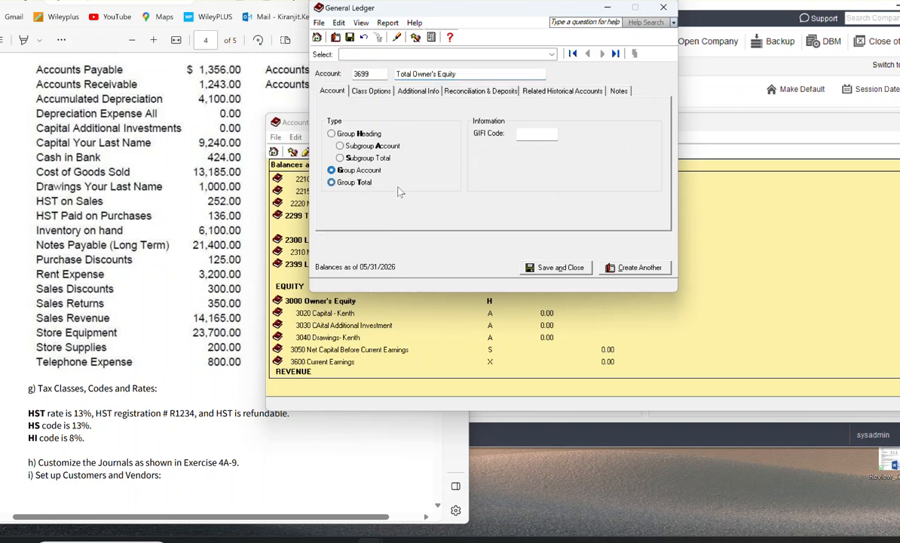
pyautogui.click(613, 267)
pyautogui.scroll(-3, 716, 302)
pyautogui.scroll(-2, 717, 305)
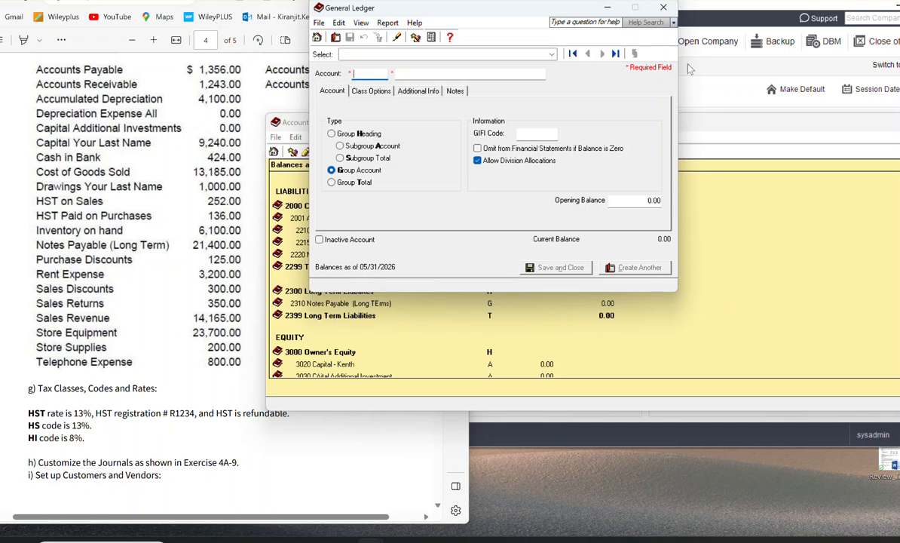
pyautogui.scroll(-1, 723, 349)
pyautogui.scroll(-5, 722, 349)
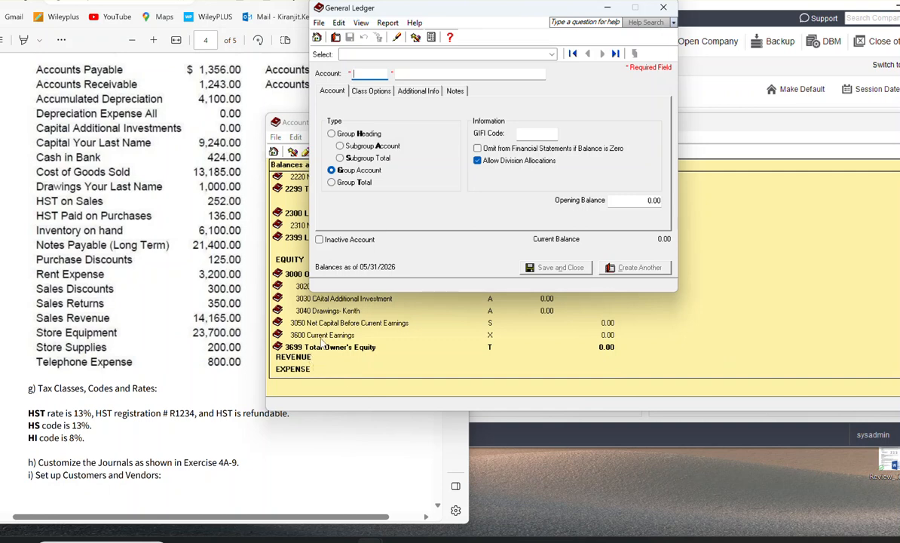
# Step: Create account 4000 named Sales with type Group Heading and save it, starting another account
pyautogui.write('4000')
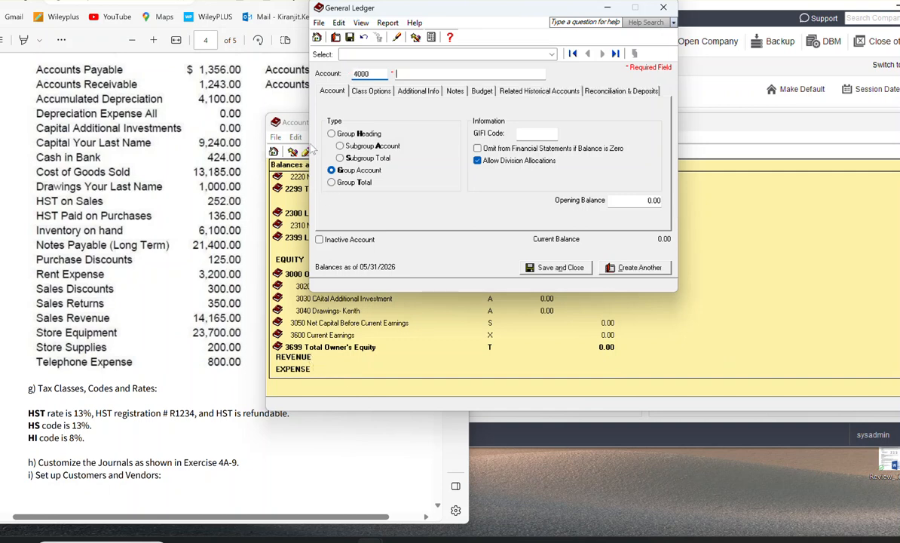
pyautogui.press('Tab')
pyautogui.write('Sales')
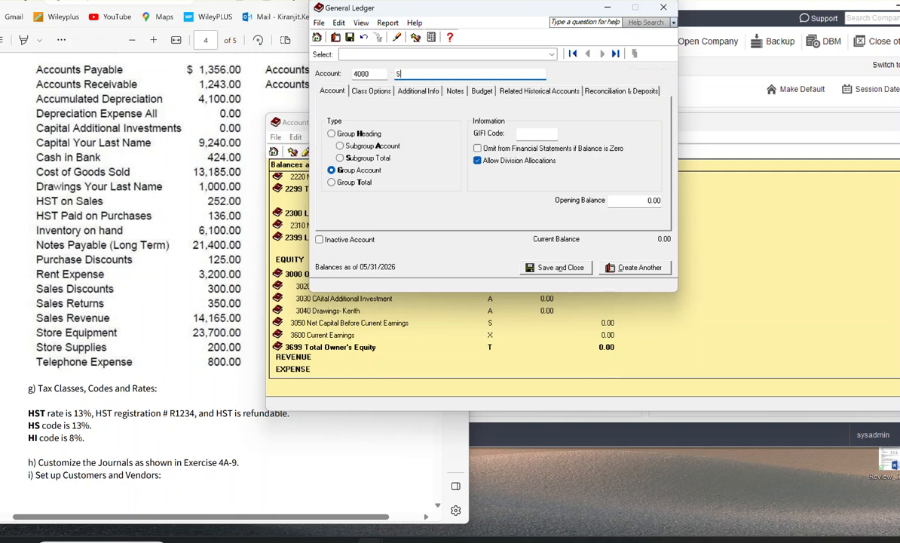
pyautogui.click(369, 134)
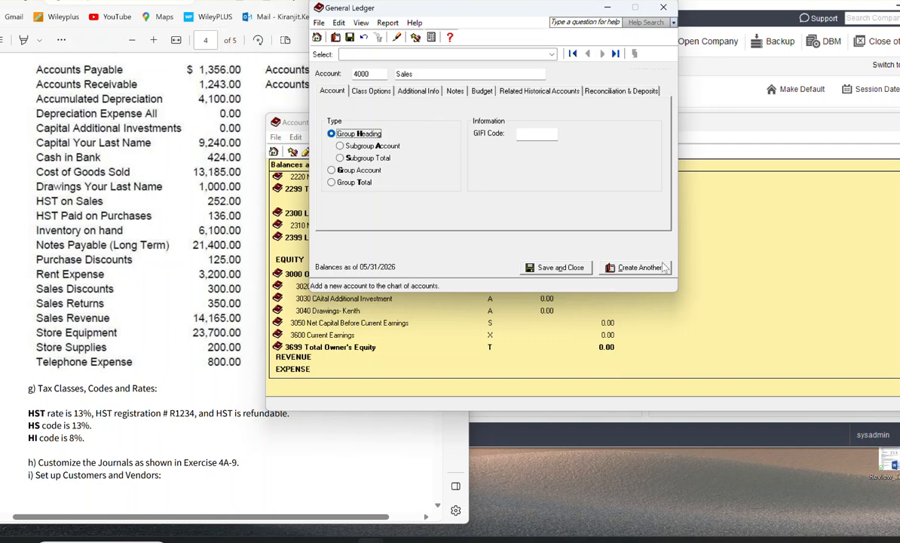
pyautogui.click(635, 267)
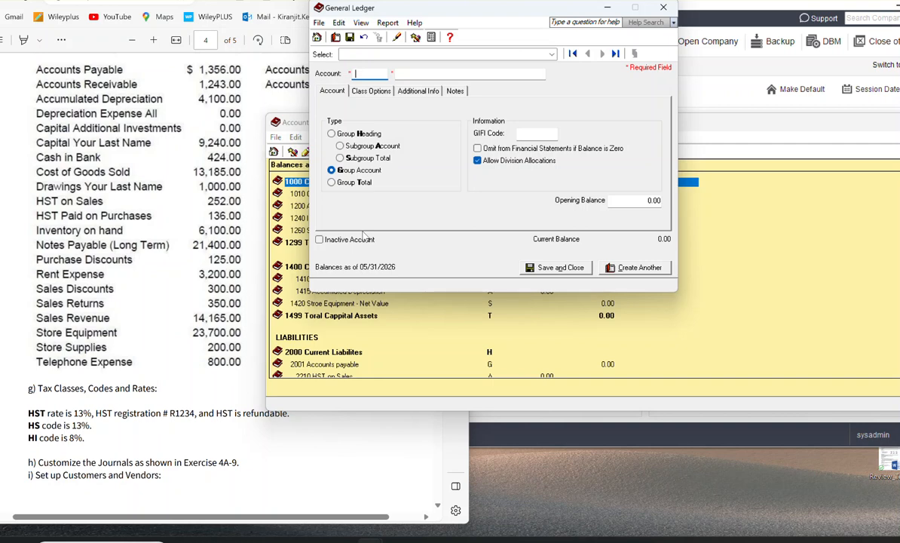
# Step: Enter account 401 named Sales with type Subgroup Account, check its account class, and try to save it
pyautogui.write('401')
pyautogui.press('Tab')
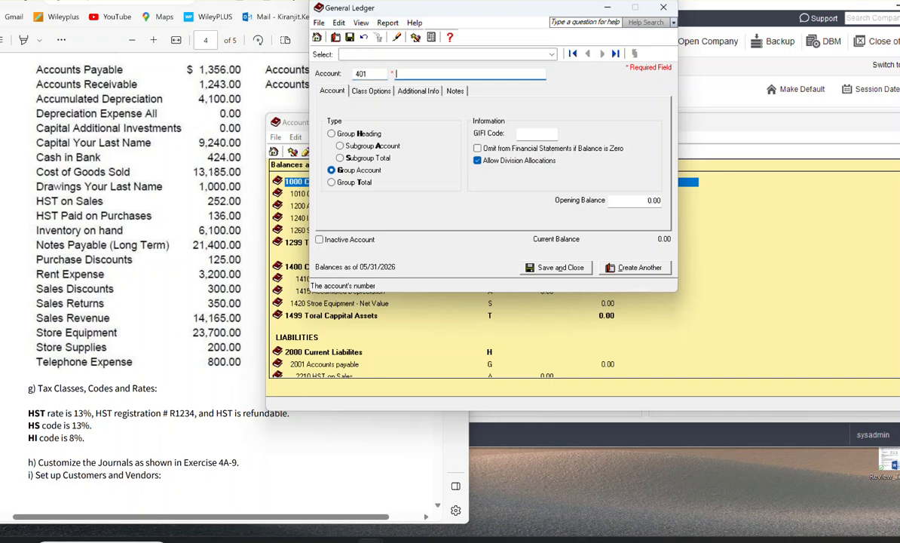
pyautogui.write('Sales')
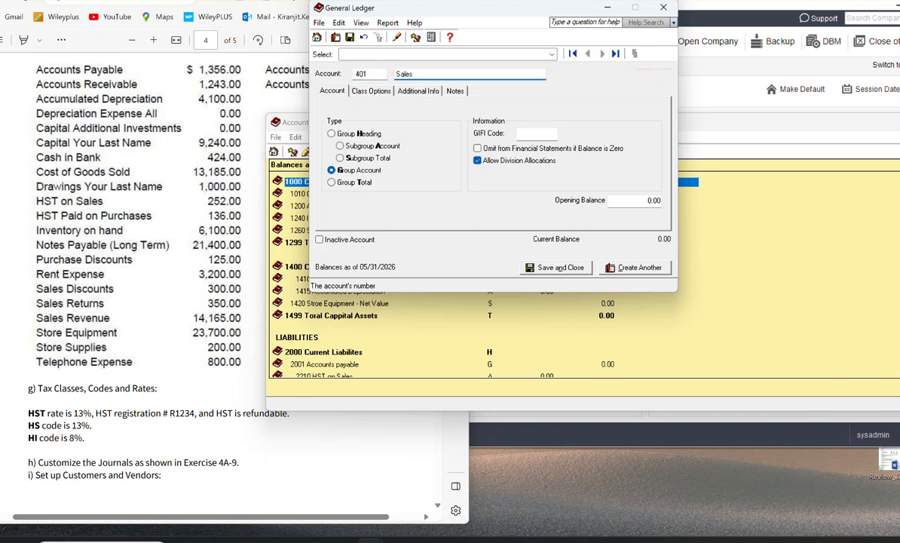
pyautogui.click(346, 146)
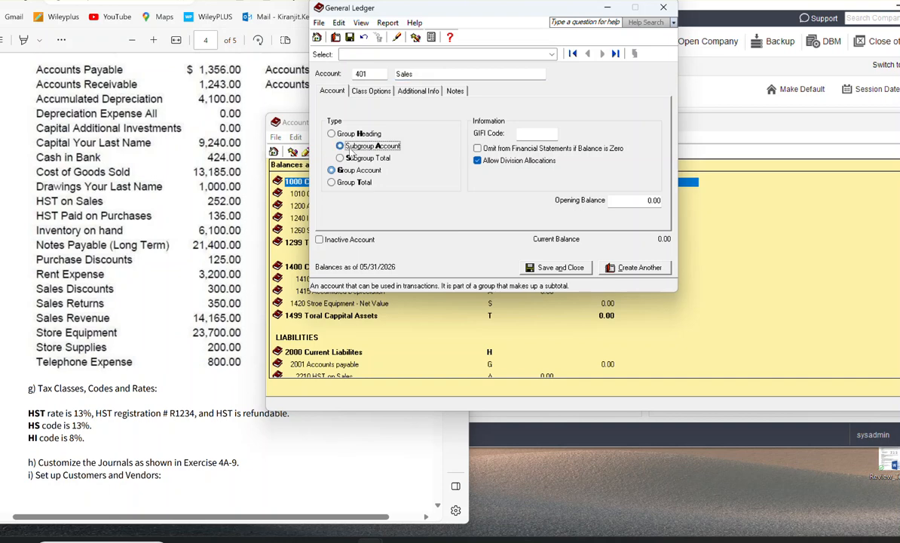
pyautogui.click(362, 91)
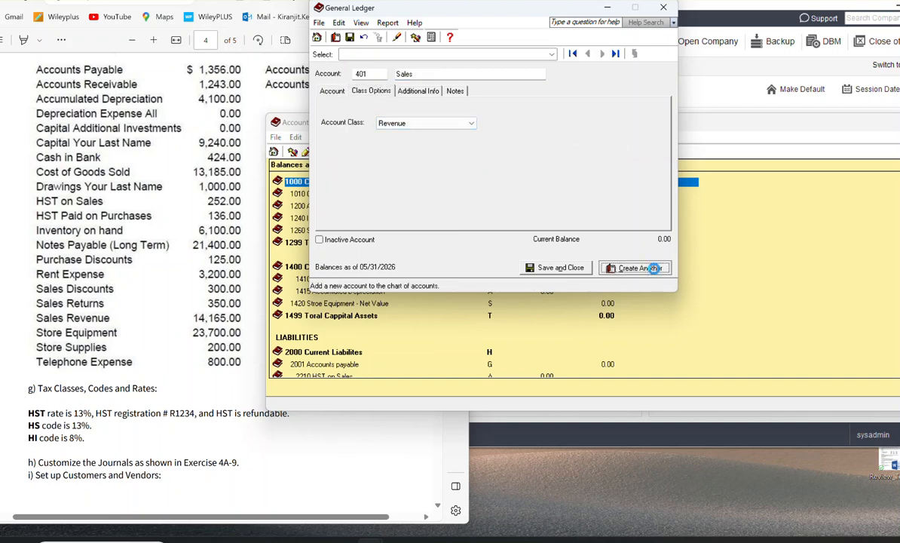
pyautogui.click(648, 269)
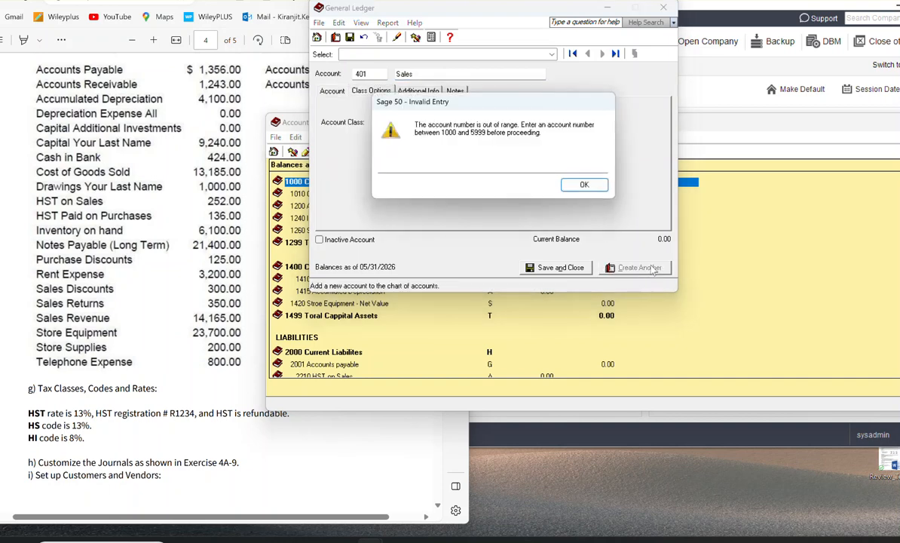
# Step: Correct the new Sales subgroup account's number to 4010 and save it, starting another account
pyautogui.click(578, 184)
pyautogui.click(381, 74)
pyautogui.press('BackSpace')
pyautogui.write('0')
pyautogui.press('BackSpace')
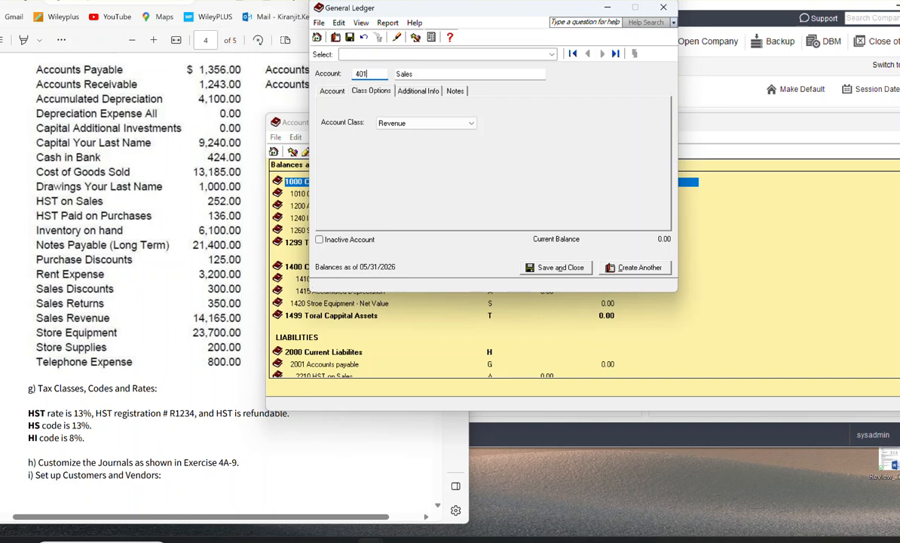
pyautogui.click(337, 93)
pyautogui.click(371, 74)
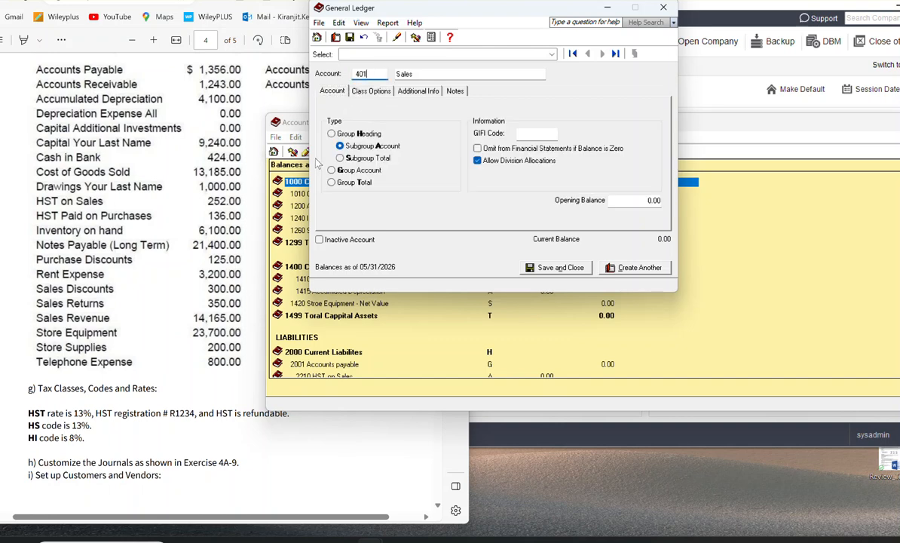
pyautogui.press('super')
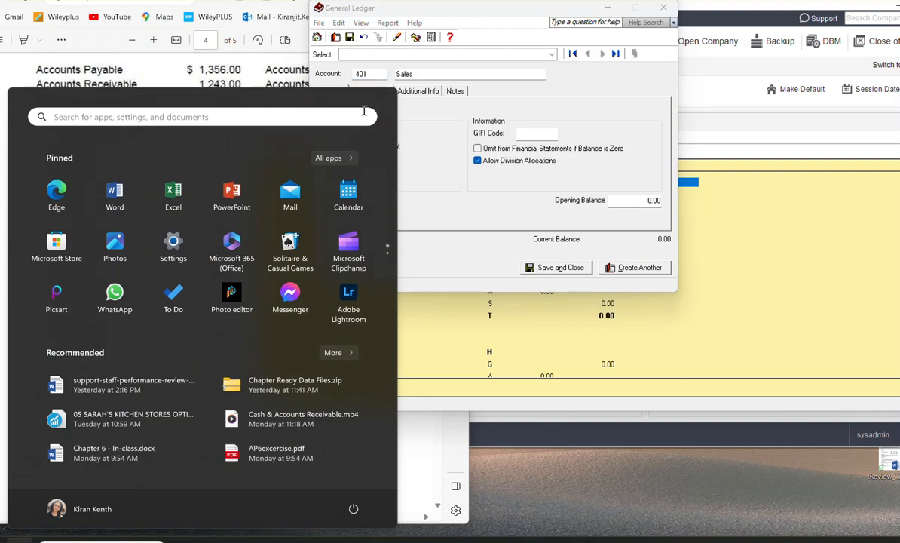
pyautogui.click(425, 125)
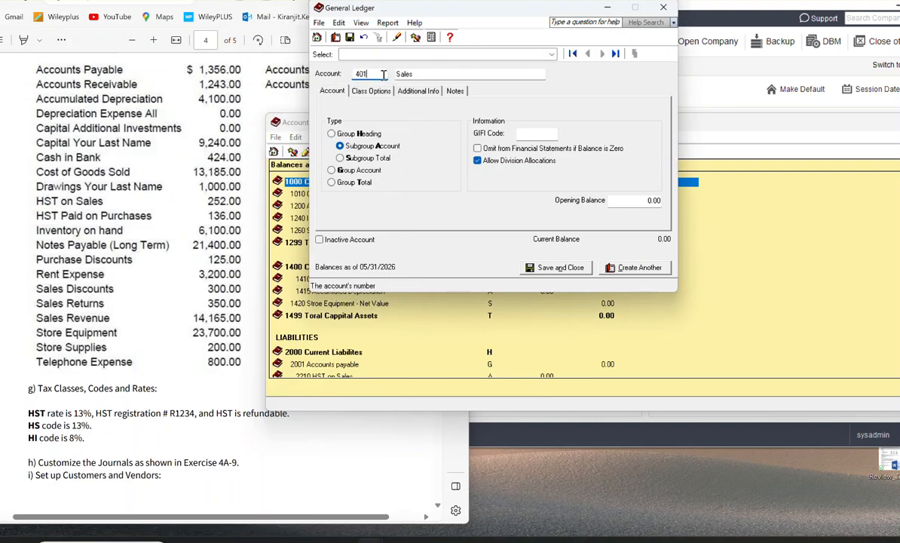
pyautogui.moveTo(373, 74); pyautogui.dragTo(300, 87)
pyautogui.write('4010')
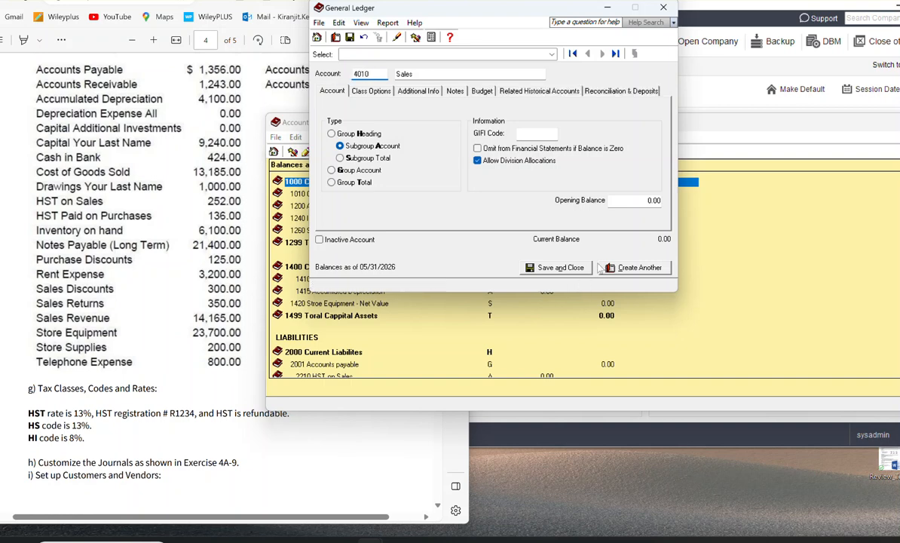
pyautogui.click(639, 270)
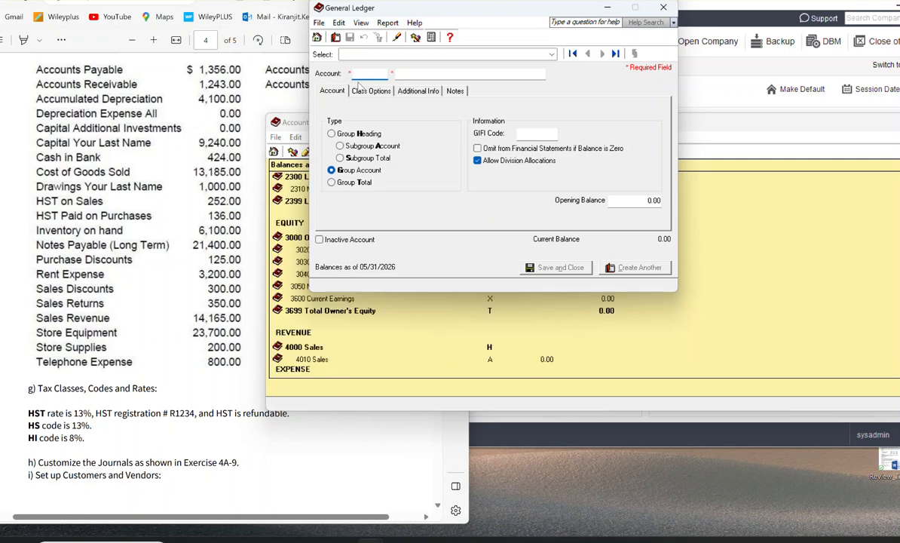
# Step: Browse back to the group heading account 4000, rename it Sales Revenue, and save the change
pyautogui.click(573, 54)
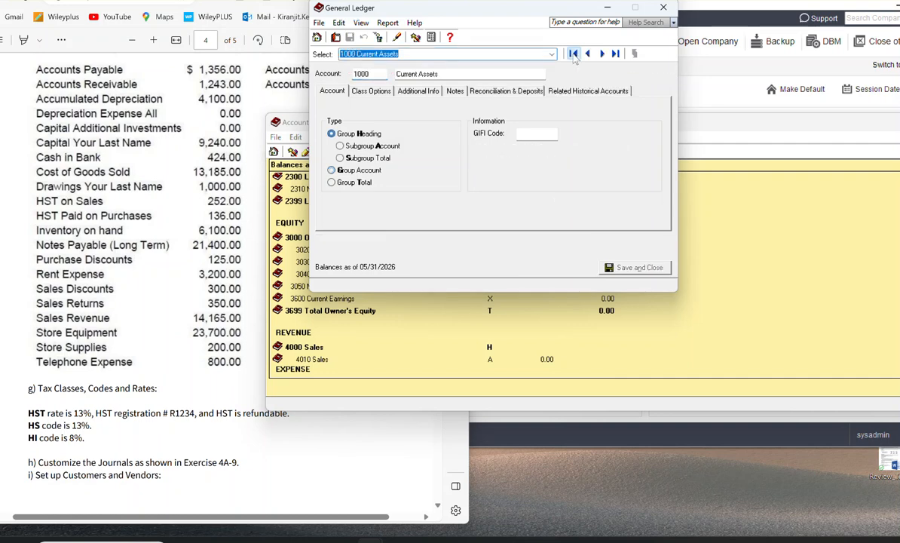
pyautogui.click(601, 54)
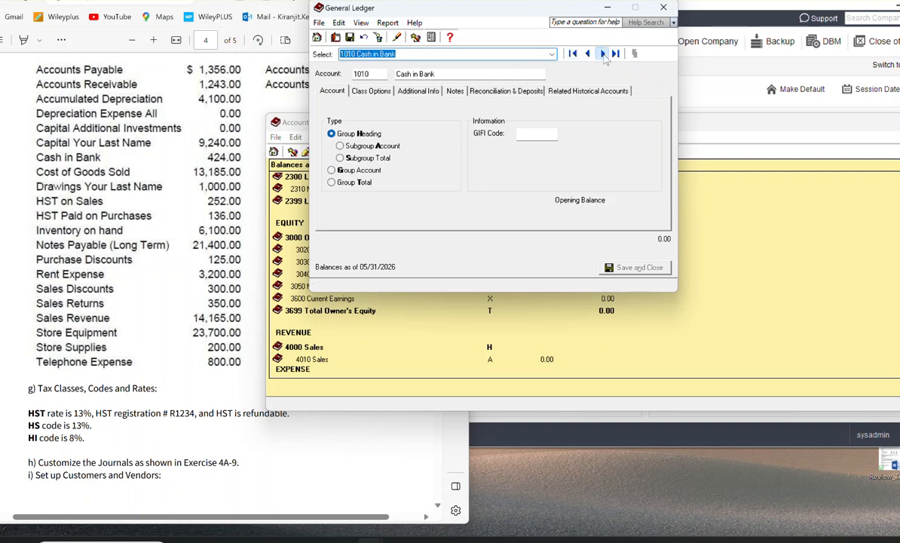
pyautogui.click(615, 54)
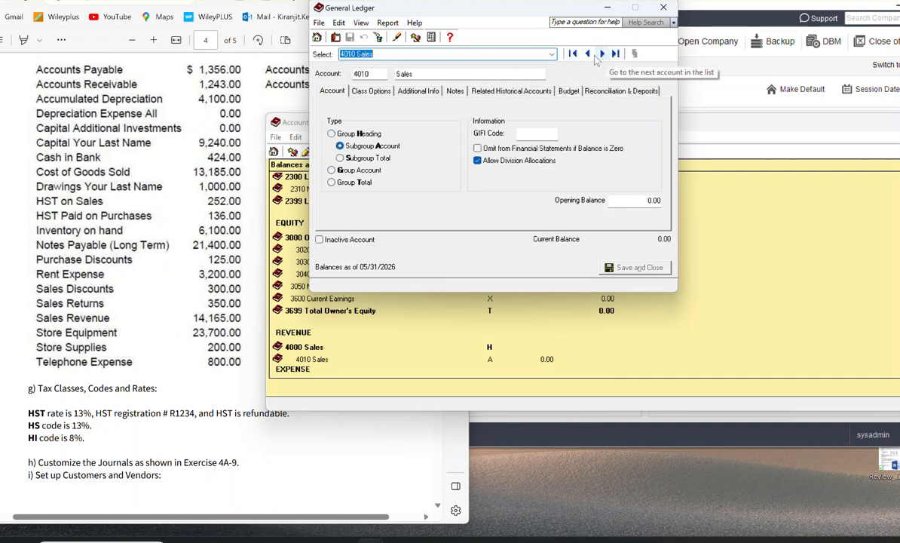
pyautogui.click(589, 54)
pyautogui.click(444, 73)
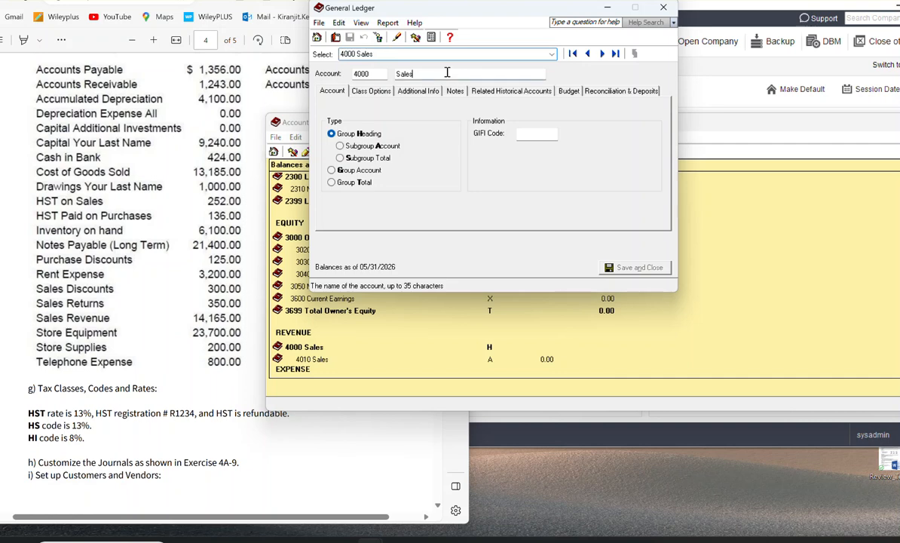
pyautogui.write('REvene')
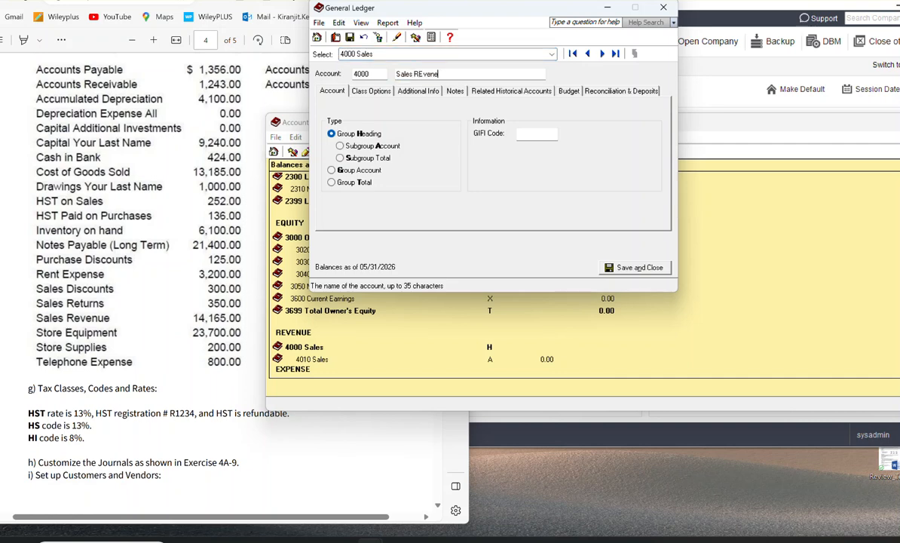
pyautogui.press('BackSpace')
pyautogui.press('BackSpace')
pyautogui.press('BackSpace')
pyautogui.press('BackSpace')
pyautogui.write('eve')
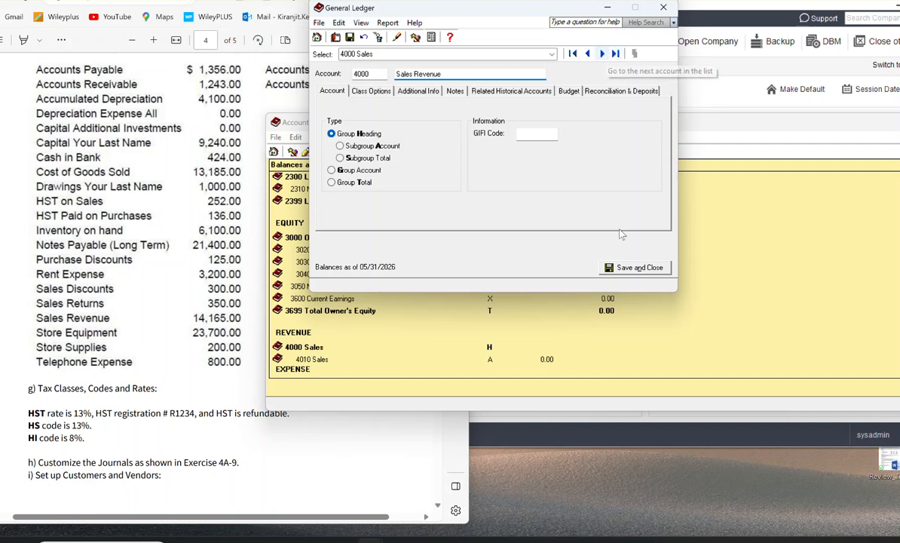
pyautogui.click(602, 57)
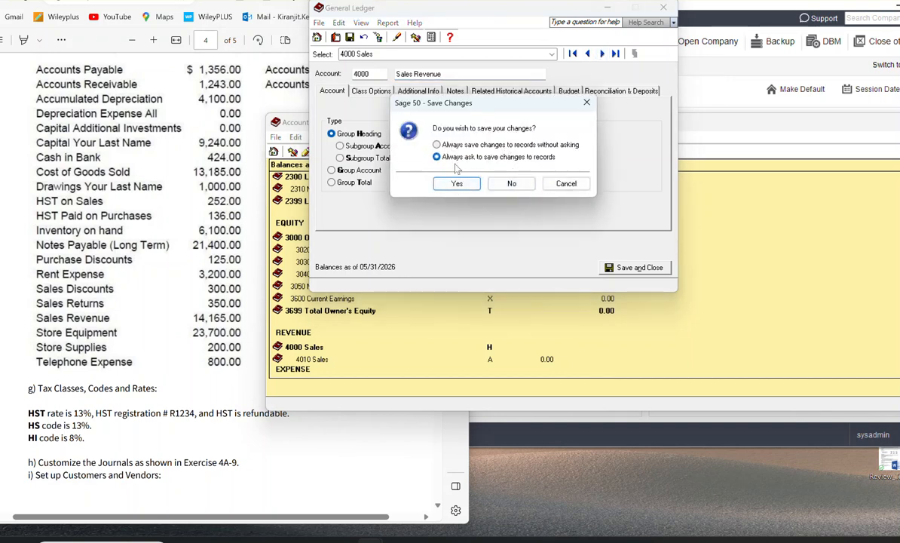
pyautogui.click(457, 185)
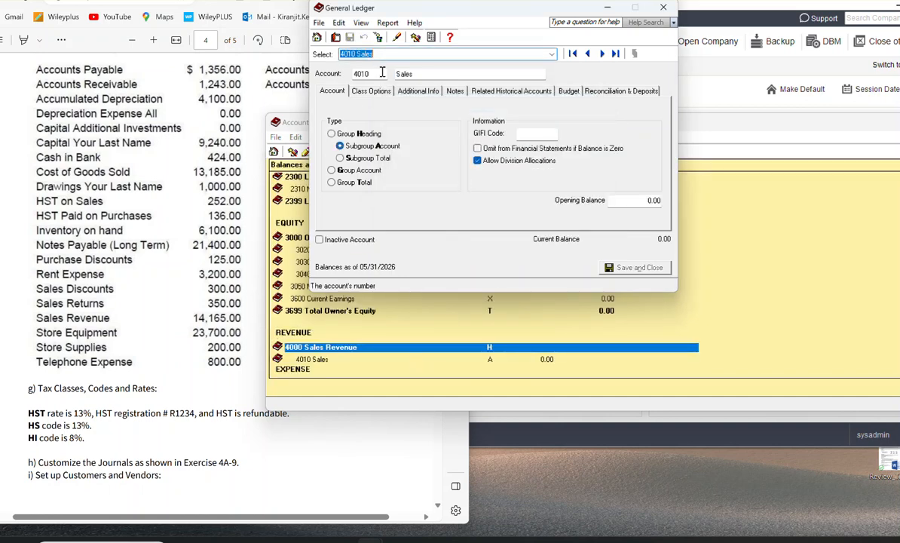
# Step: Create account 4210 named Sales Returns with type Subgroup Account and save it, starting another account
pyautogui.click(317, 37)
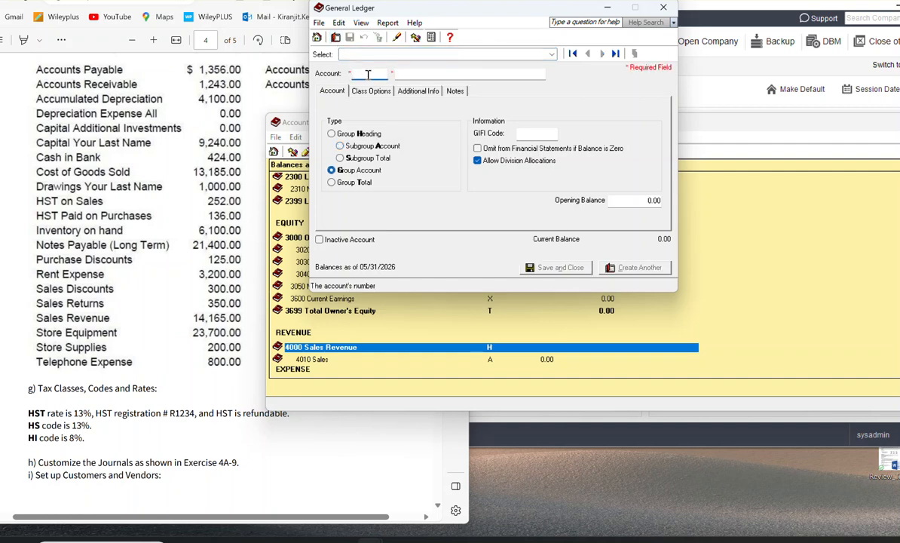
pyautogui.write('4210')
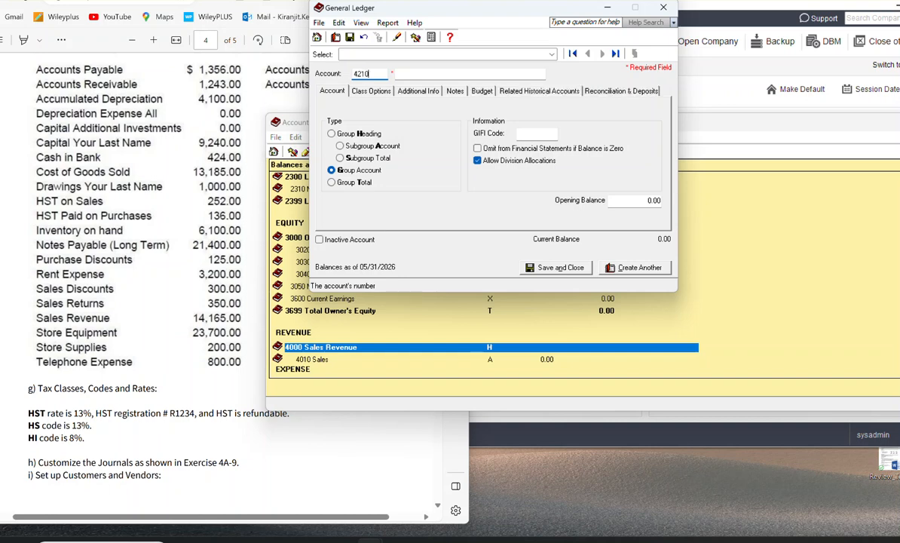
pyautogui.press('Tab')
pyautogui.write('Sales REturns')
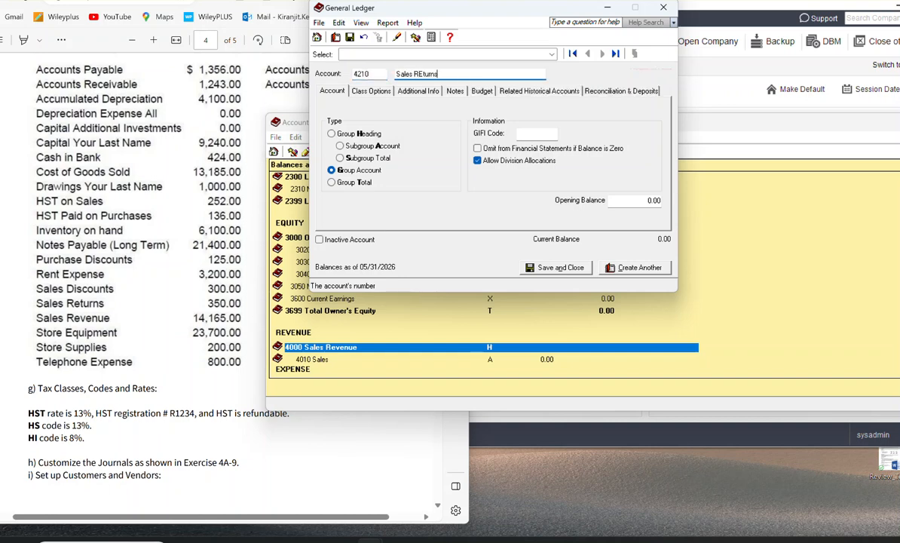
pyautogui.press('BackSpace')
pyautogui.press('BackSpace')
pyautogui.press('BackSpace')
pyautogui.write('eturns')
pyautogui.click(340, 145)
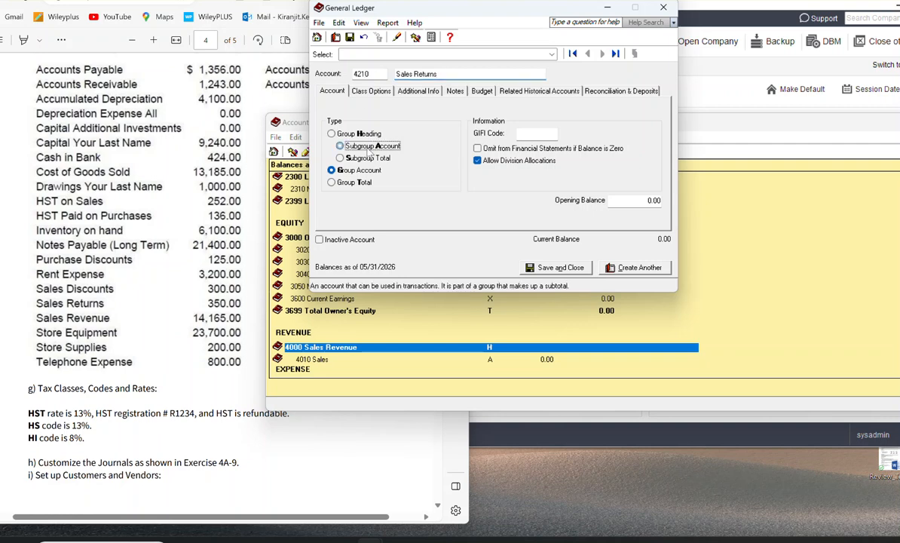
pyautogui.click(637, 268)
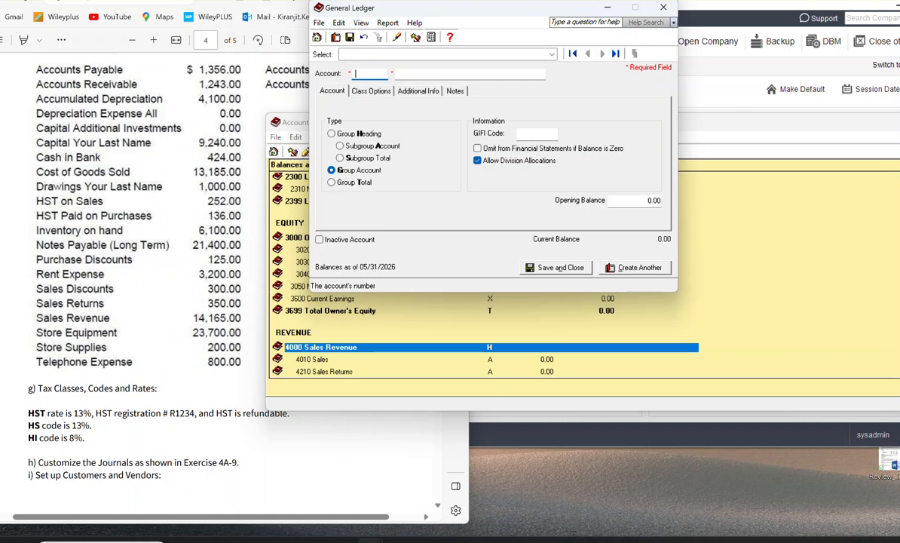
# Step: Enter account 429 named Sales Discounts with type Subgroup Account and try to save it
pyautogui.press('BackSpace')
pyautogui.write('429')
pyautogui.press('Tab')
pyautogui.write('Sales ')
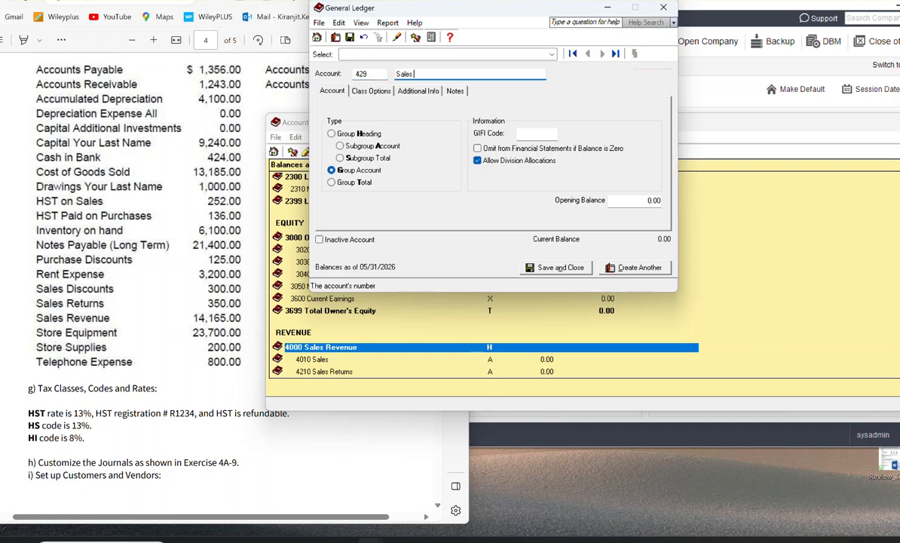
pyautogui.write('Du')
pyautogui.write('sco')
pyautogui.click(341, 146)
pyautogui.click(607, 266)
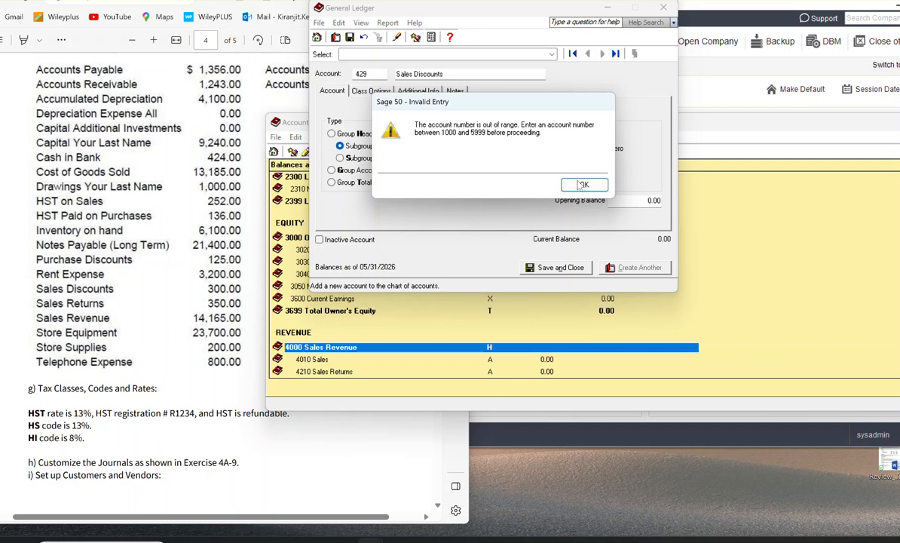
# Step: Correct the Sales Discounts account's number to 4290, check its account class, and save it
pyautogui.click(582, 185)
pyautogui.click(374, 73)
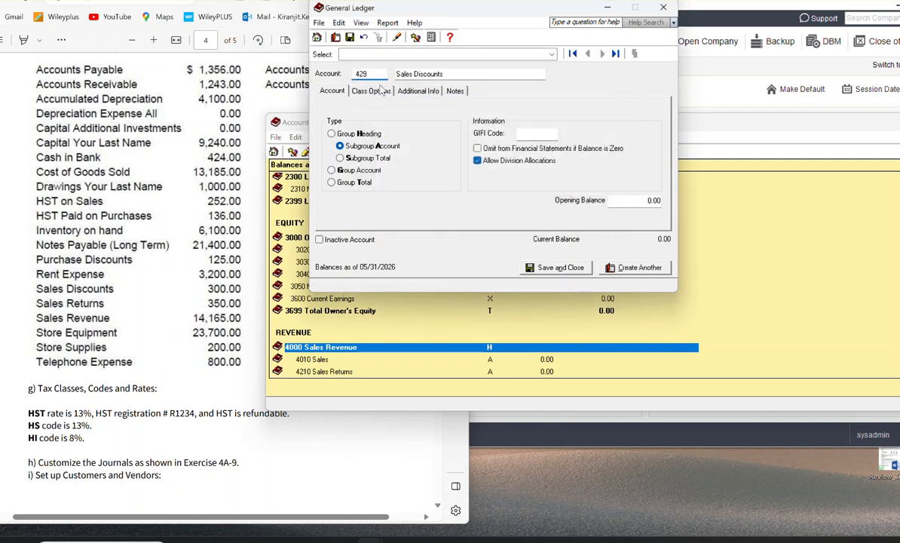
pyautogui.click(359, 89)
pyautogui.click(352, 73)
pyautogui.write('4290')
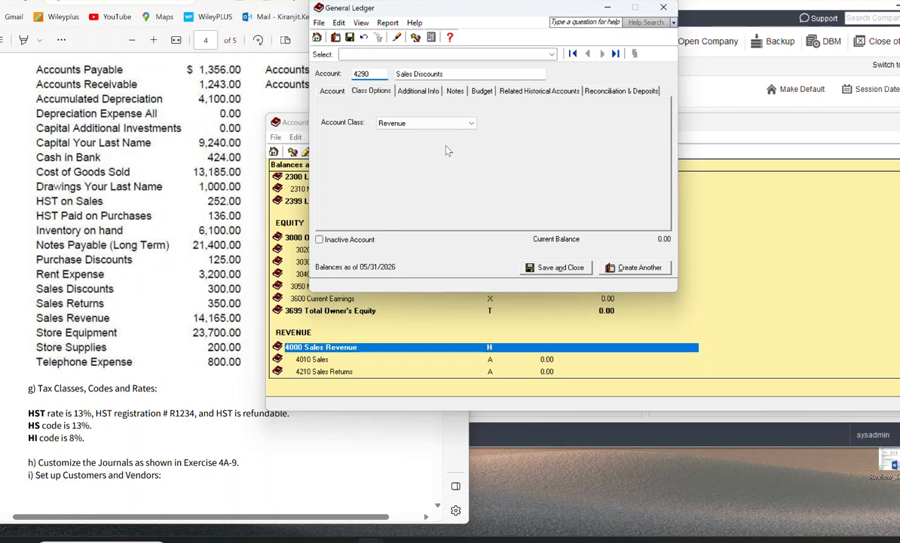
pyautogui.click(637, 267)
# Step: Close the account form and check the Revenue section of the Accounts list
pyautogui.click(663, 8)
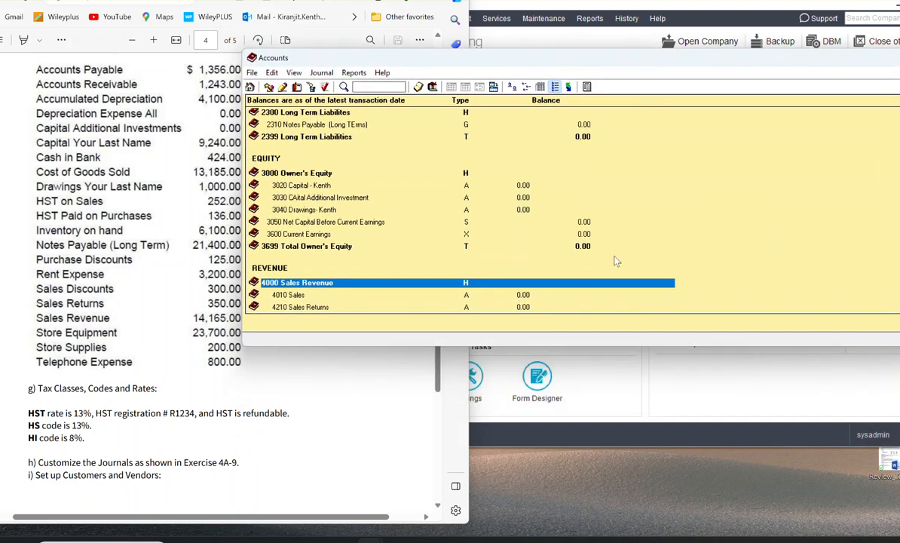
pyautogui.scroll(-1, 529, 272)
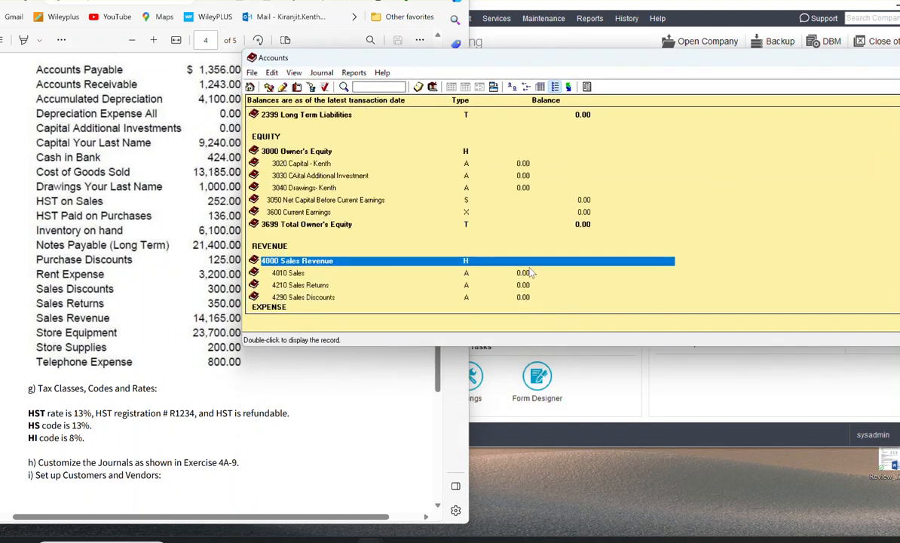
pyautogui.scroll(-1, 530, 272)
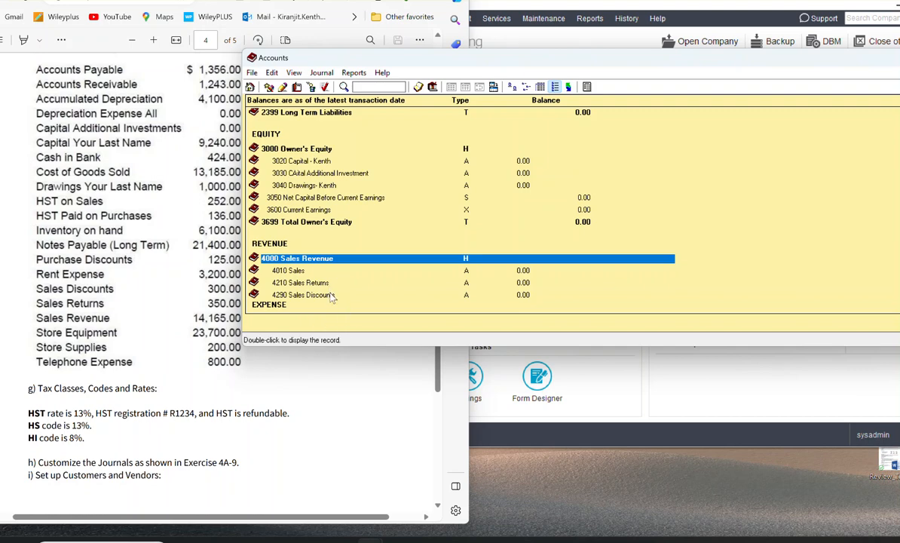
# Step: Change the type of account 4010 Sales to Group Account and save it
pyautogui.click(297, 275)
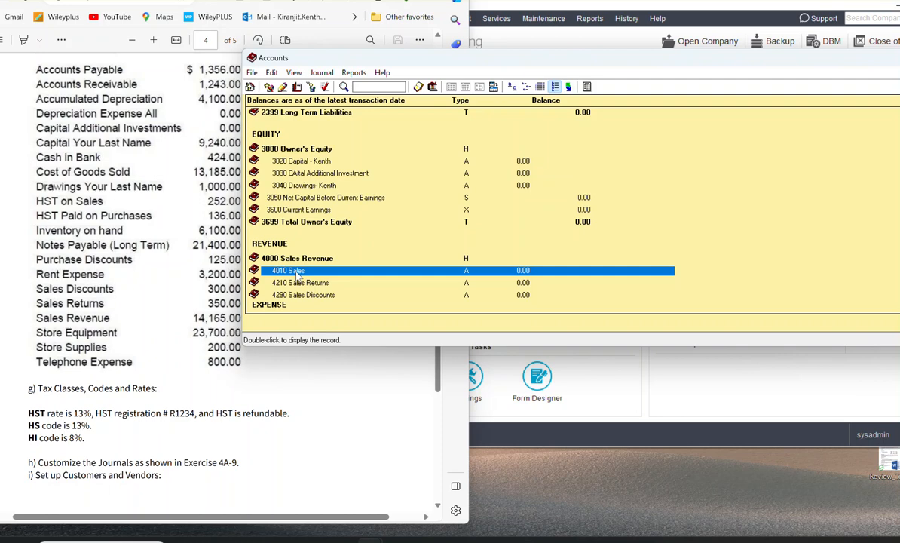
pyautogui.doubleClick(296, 273)
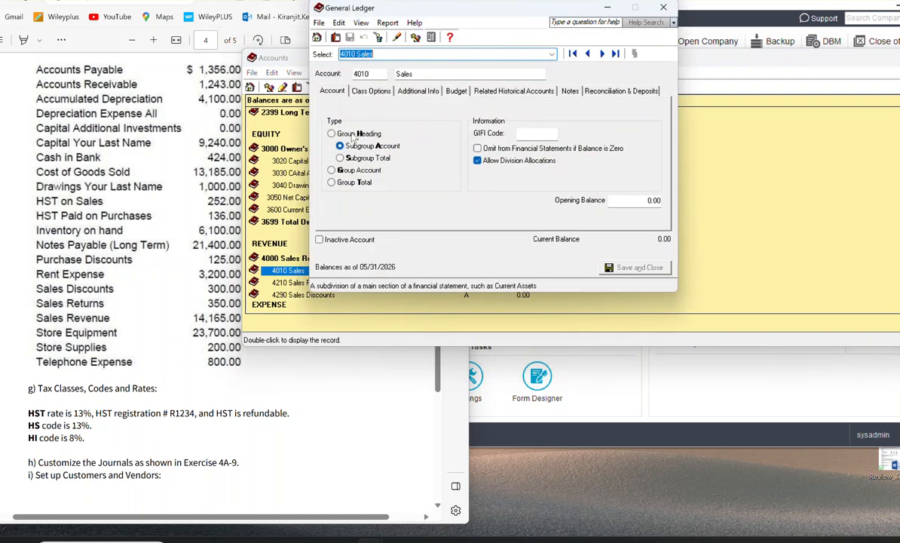
pyautogui.click(332, 170)
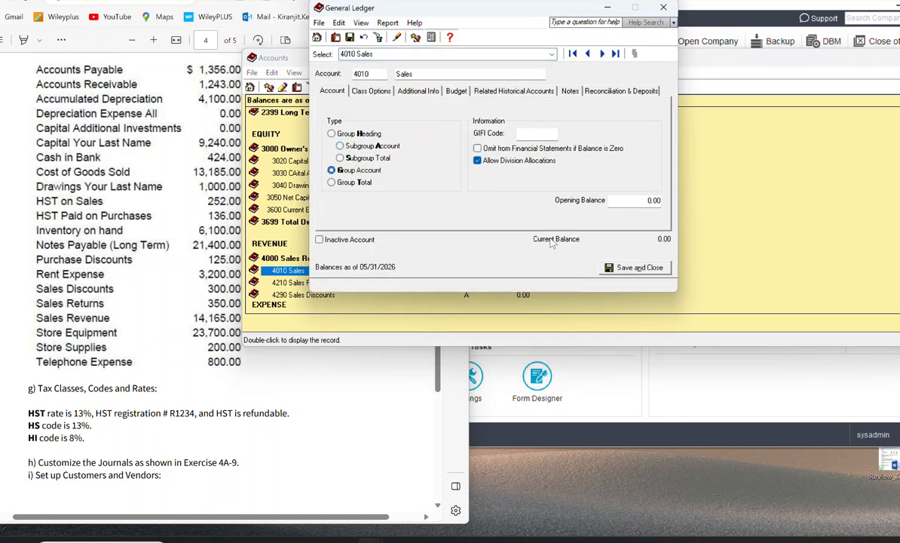
pyautogui.click(630, 265)
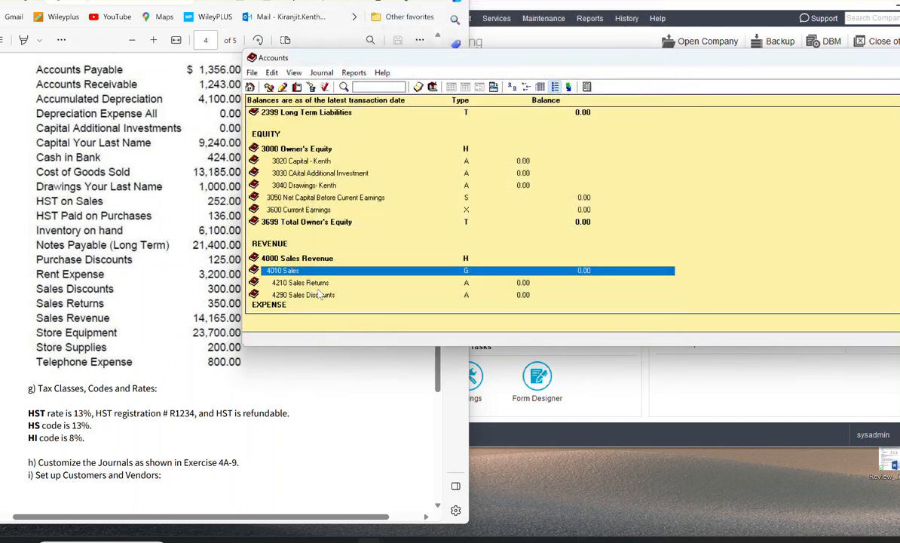
# Step: Create account 4291 named Sales Deductions - Total with type Subgroup Total and save it, starting another account
pyautogui.click(282, 87)
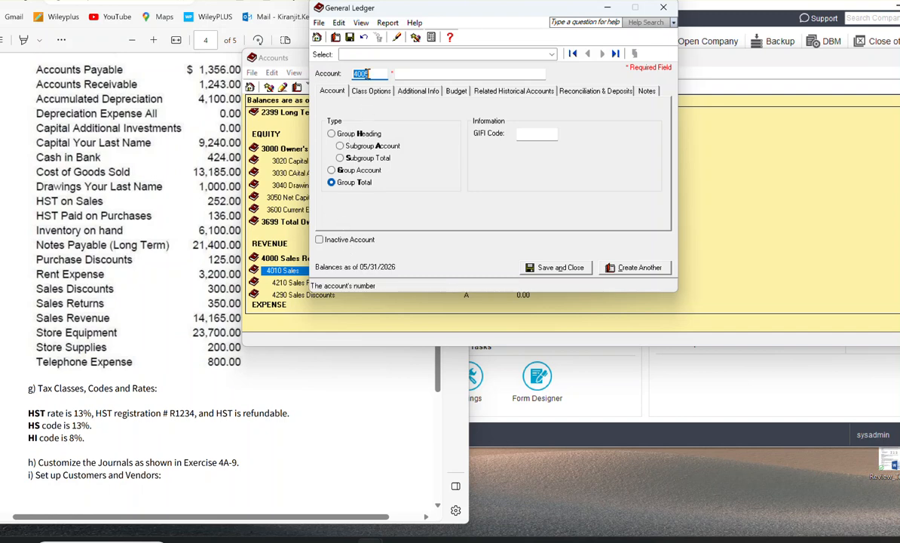
pyautogui.click(374, 73)
pyautogui.doubleClick(373, 73)
pyautogui.write('4291')
pyautogui.press('Tab')
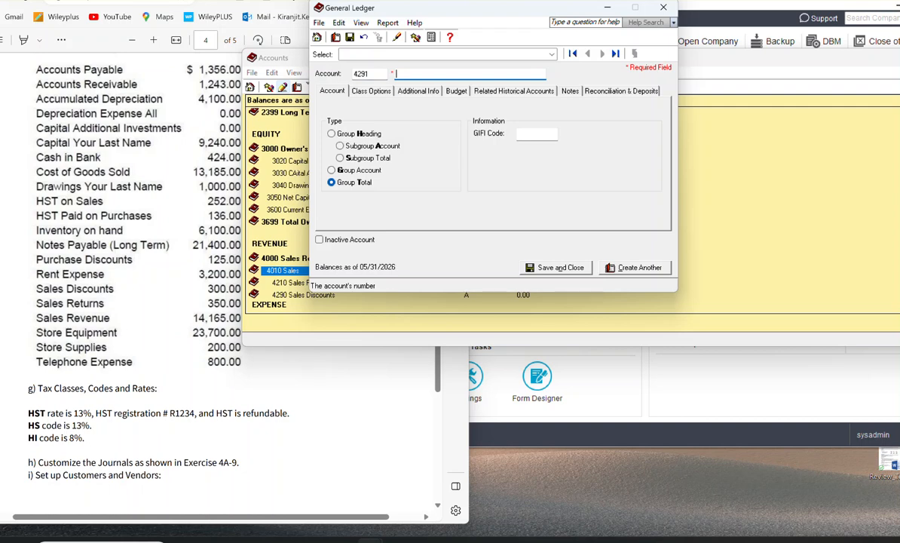
pyautogui.write('Sales Deduction')
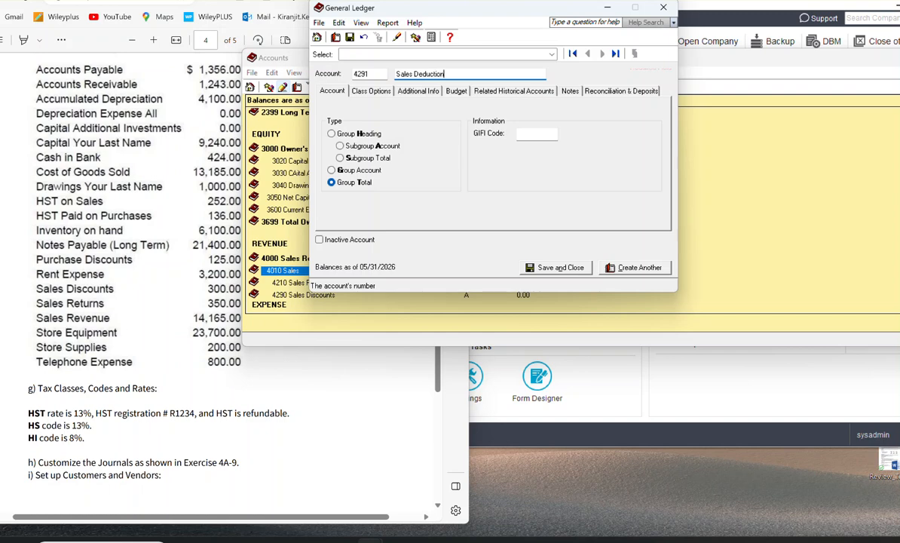
pyautogui.write('s - TOtal')
pyautogui.press('BackSpace')
pyautogui.write('ot')
pyautogui.click(349, 160)
pyautogui.click(630, 269)
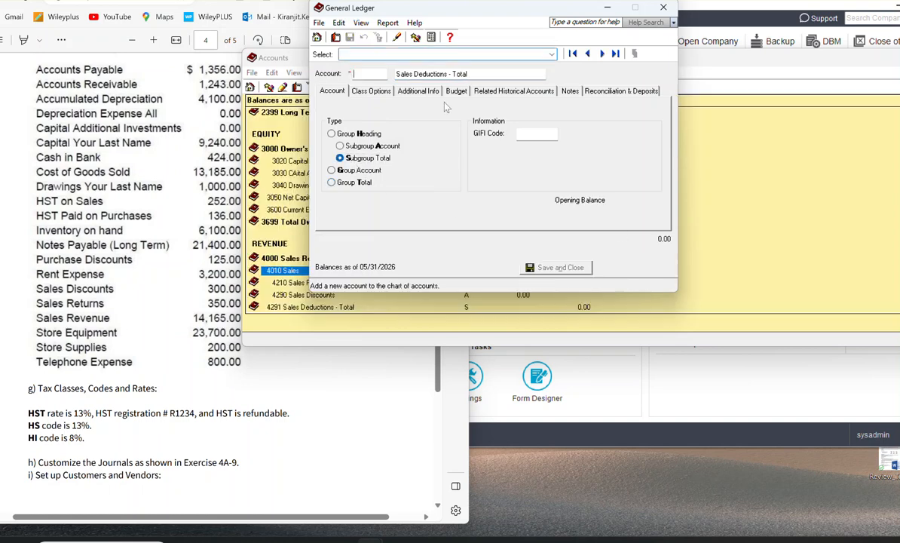
# Step: Create account 4292 named Sales Net with type Group Total and save it, starting another account
pyautogui.write('429')
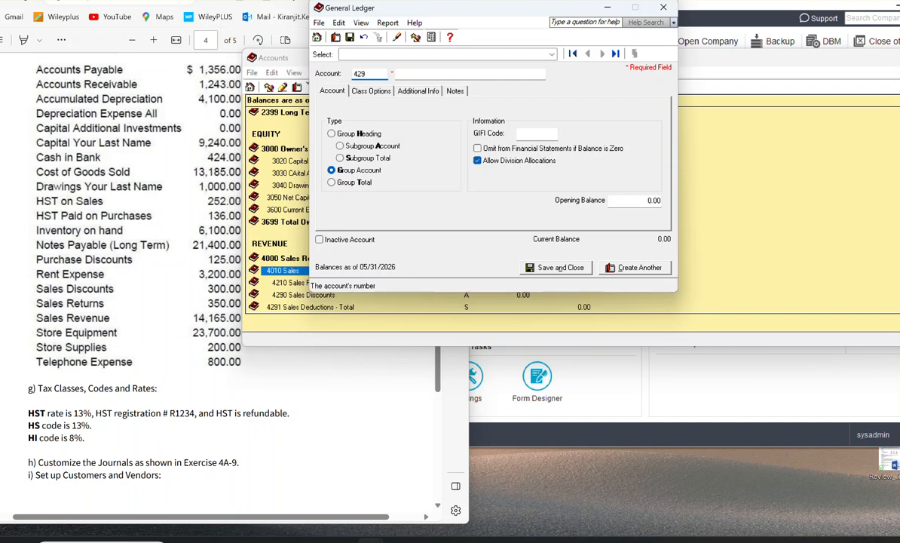
pyautogui.write('2')
pyautogui.press('Tab')
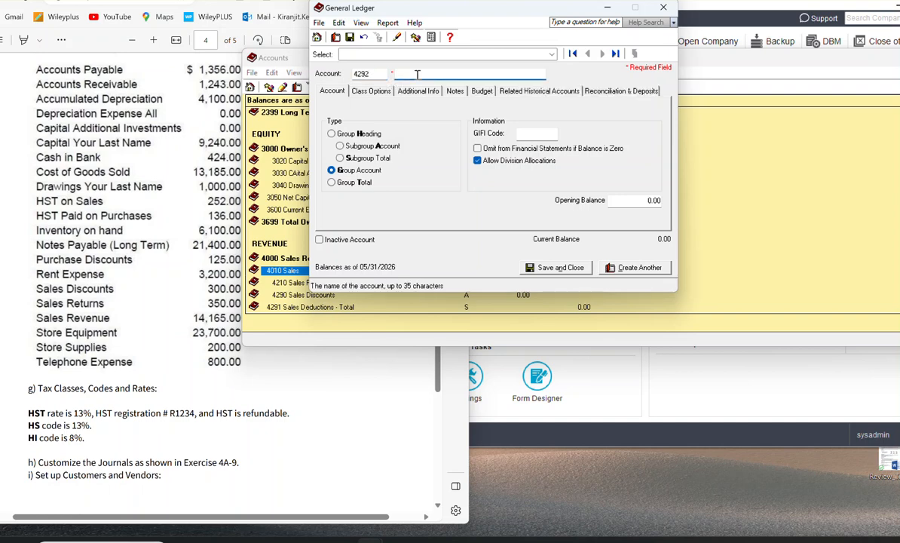
pyautogui.write('Sales Net')
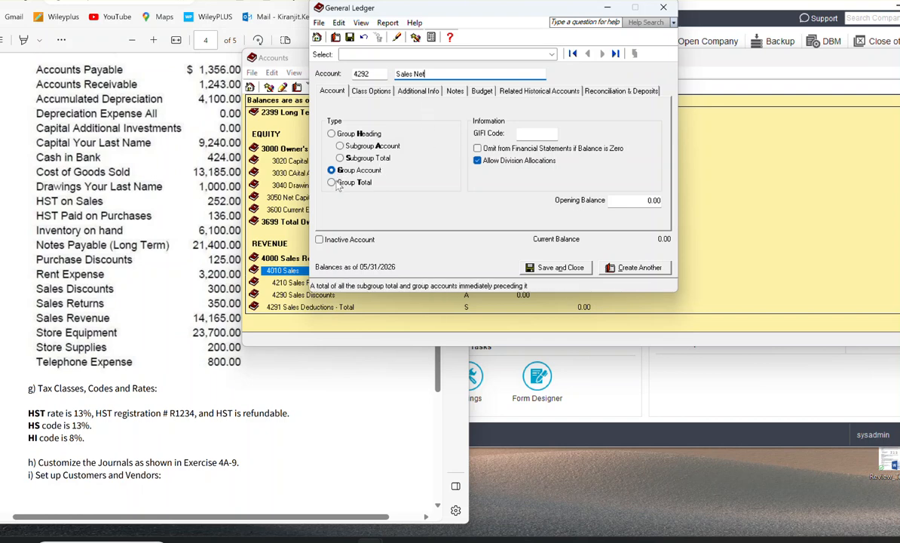
pyautogui.click(341, 157)
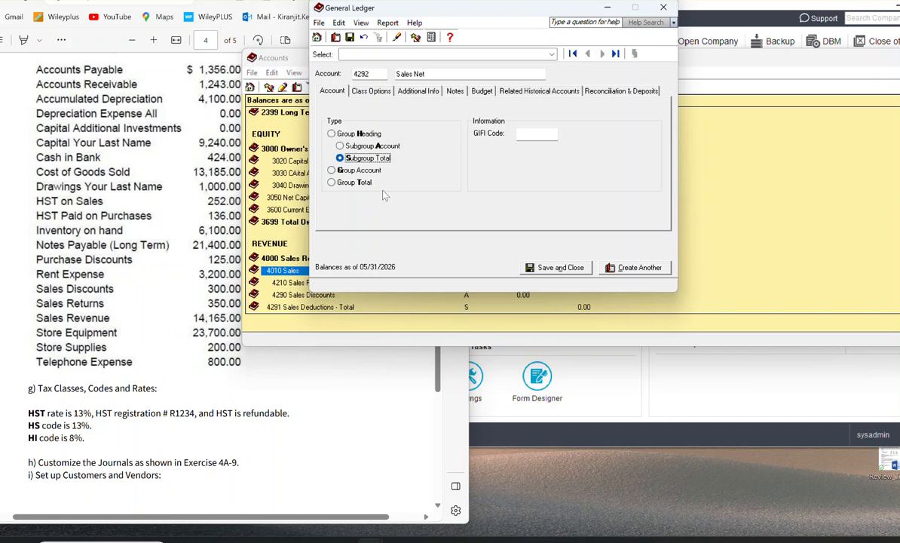
pyautogui.click(354, 183)
pyautogui.click(640, 269)
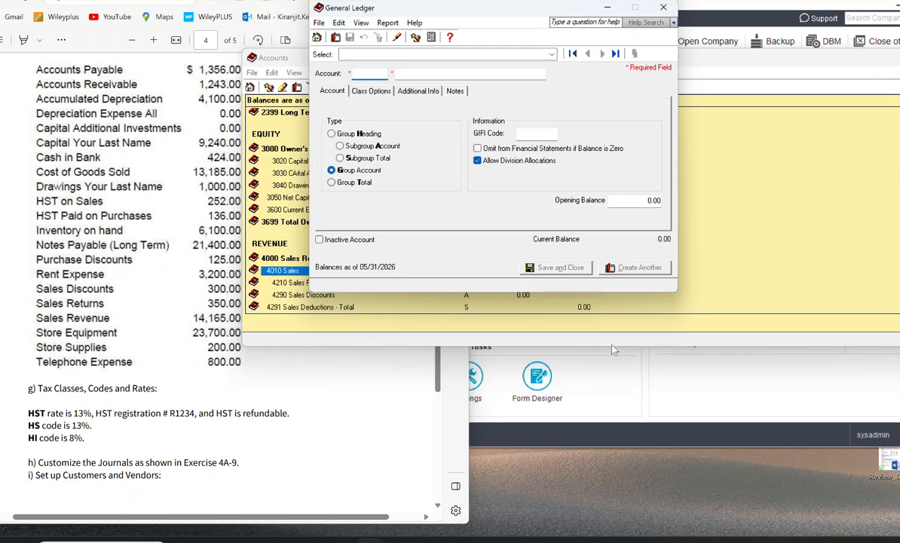
# Step: Enlarge the Accounts window and check the types of the accounts in the Revenue section
pyautogui.moveTo(612, 347); pyautogui.dragTo(609, 442)
pyautogui.moveTo(570, 406); pyautogui.dragTo(570, 400)
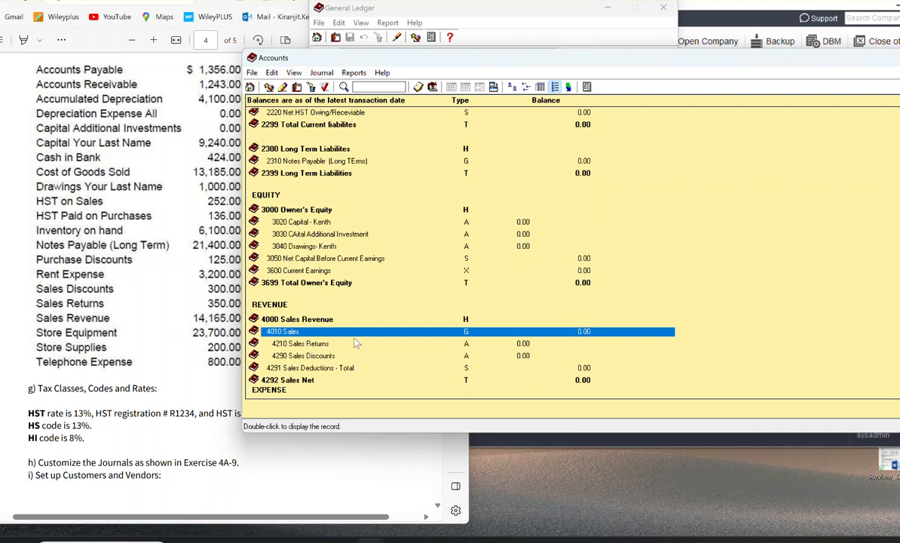
pyautogui.click(464, 345)
pyautogui.click(462, 356)
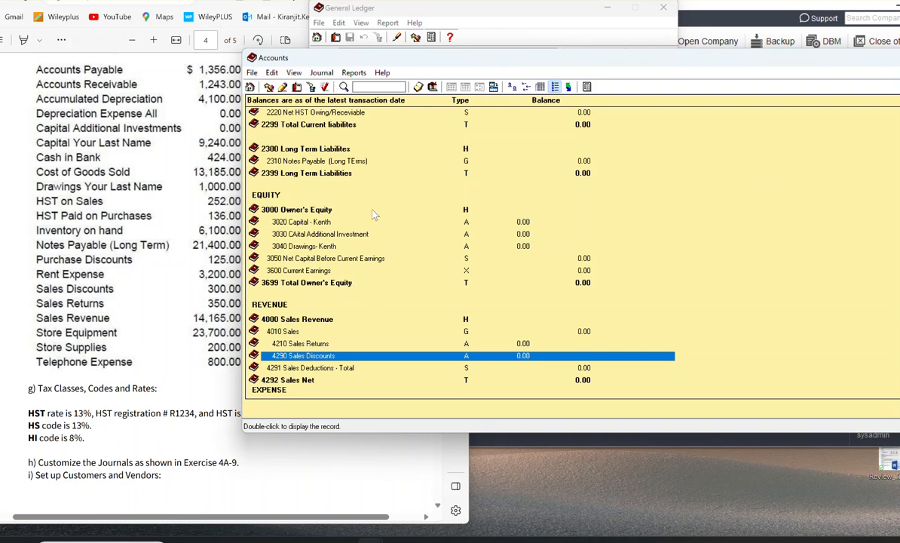
# Step: Create account 5000 named Cost Of Goods Sold with type Group Heading and save it, starting another account
pyautogui.click(284, 88)
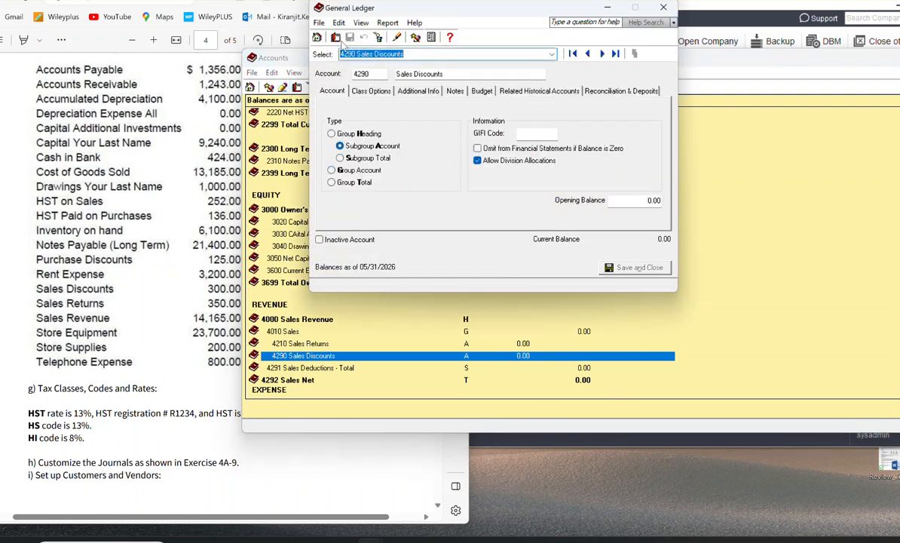
pyautogui.click(318, 37)
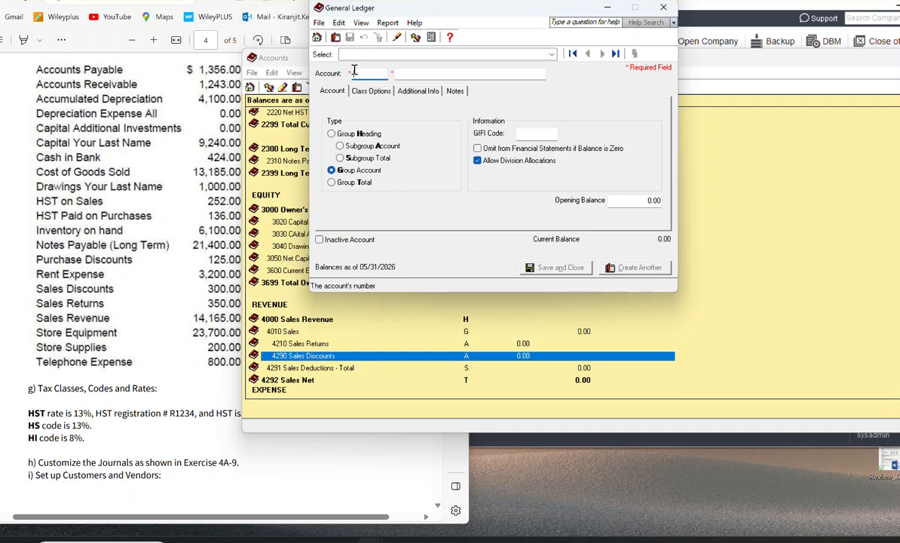
pyautogui.write('3000')
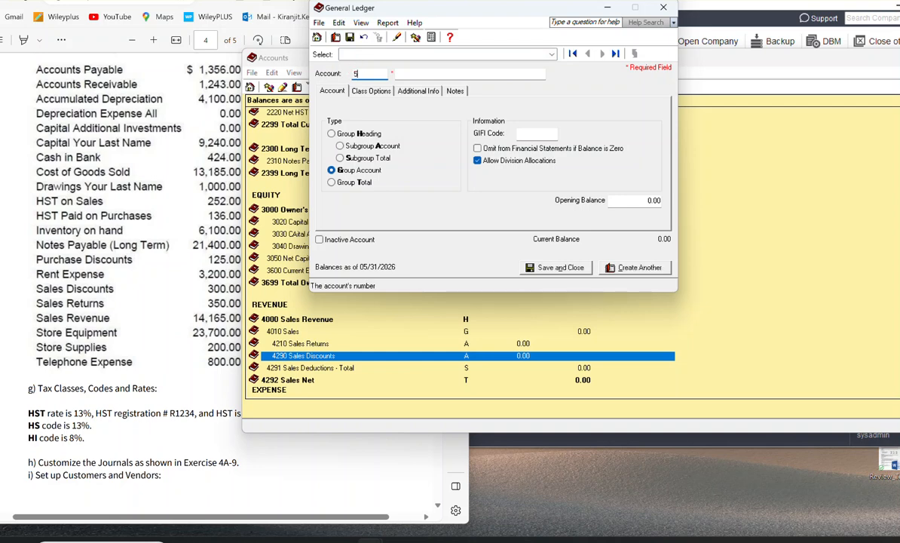
pyautogui.press('Tab')
pyautogui.write('Cost Of')
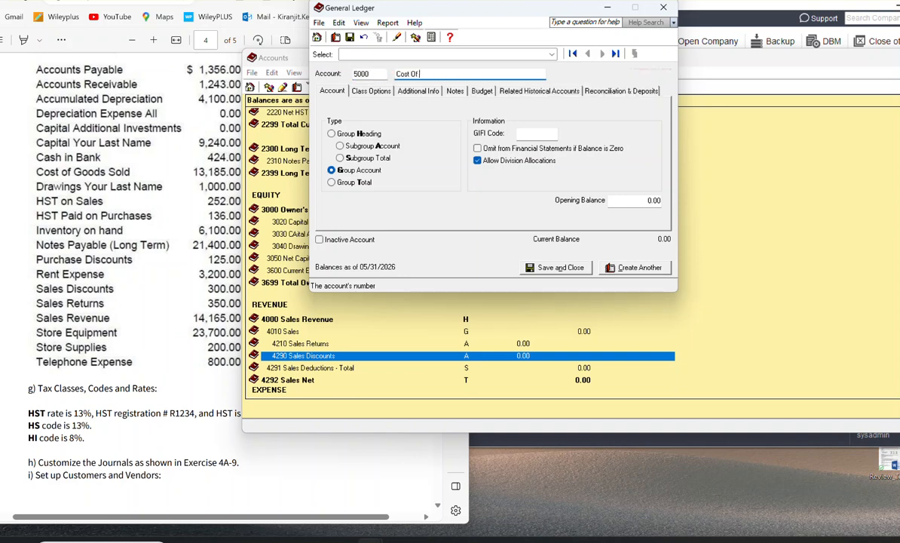
pyautogui.write(' good')
pyautogui.press('BackSpace')
pyautogui.press('BackSpace')
pyautogui.press('BackSpace')
pyautogui.press('BackSpace')
pyautogui.press('BackSpace')
pyautogui.press('BackSpace')
pyautogui.write('f')
pyautogui.write('Goods so')
pyautogui.press('BackSpace')
pyautogui.press('BackSpace')
pyautogui.write('Sold')
pyautogui.click(332, 133)
pyautogui.click(644, 272)
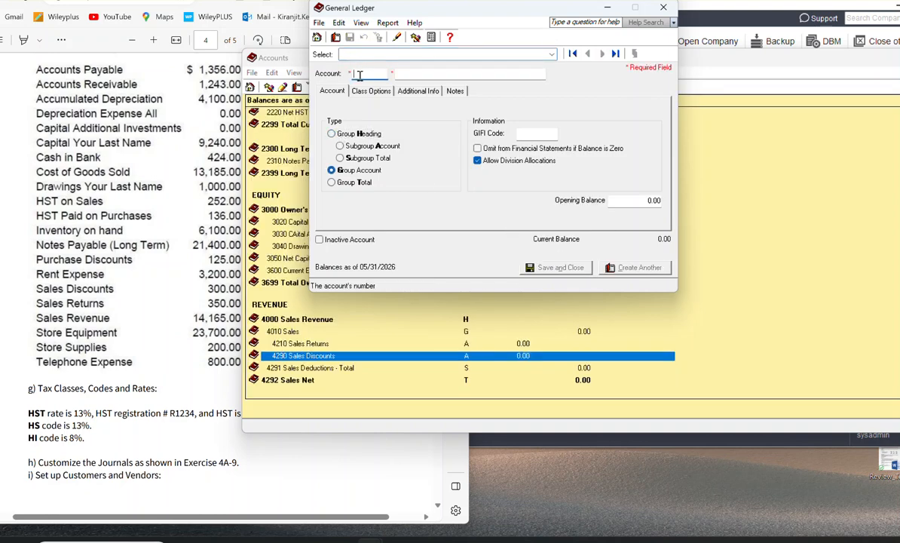
# Step: Create Group Account 5001 named Cost Of Goods Sold with account class Cost of Goods Sold and save it
pyautogui.write('5000')
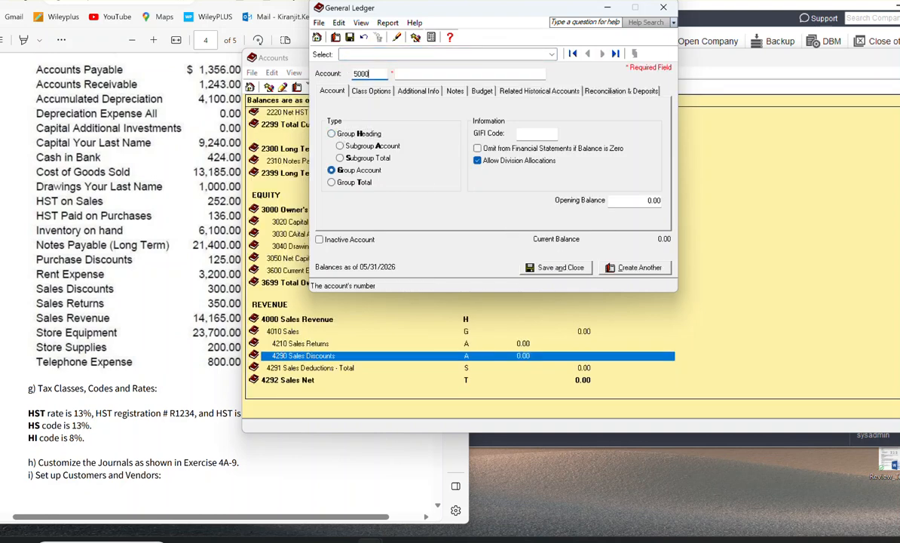
pyautogui.write('1')
pyautogui.press('Tab')
pyautogui.write('Costg o')
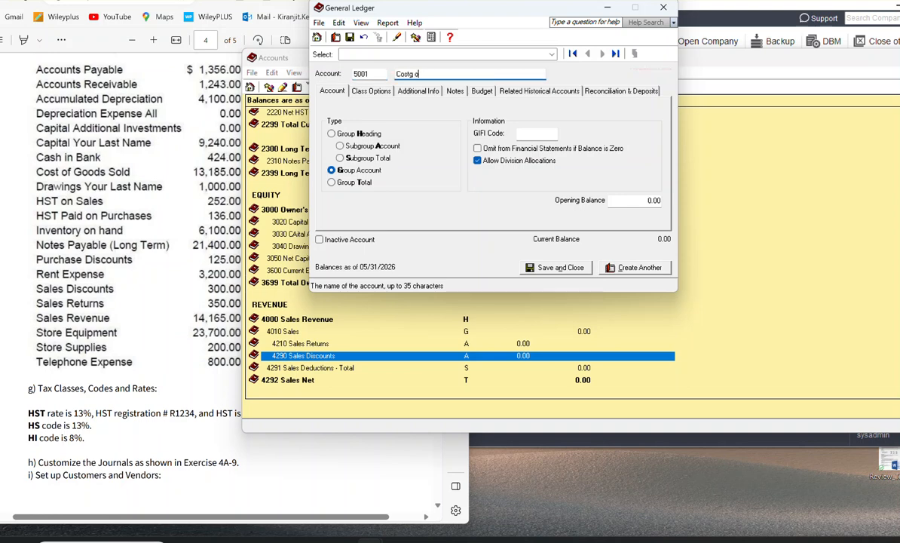
pyautogui.press('BackSpace')
pyautogui.write('Of Goods Sold')
pyautogui.click(371, 91)
pyautogui.click(410, 123)
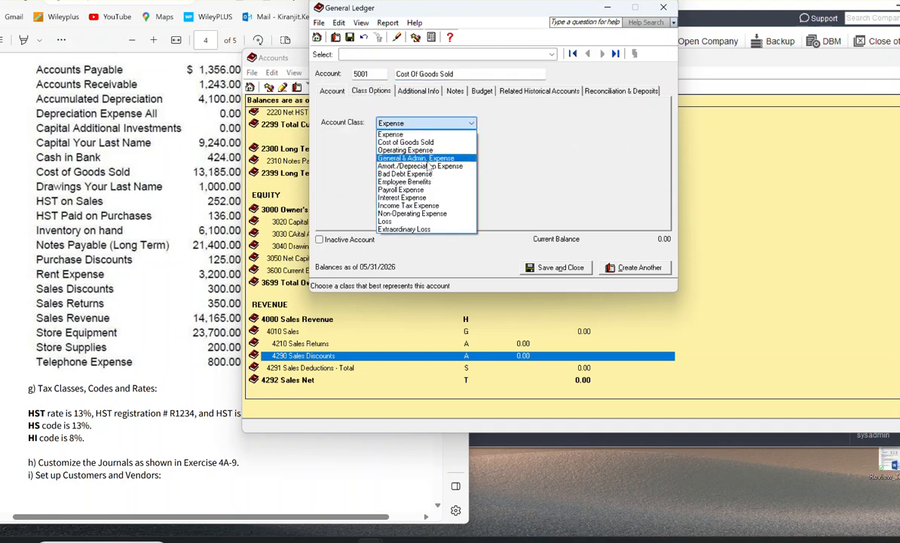
pyautogui.click(406, 142)
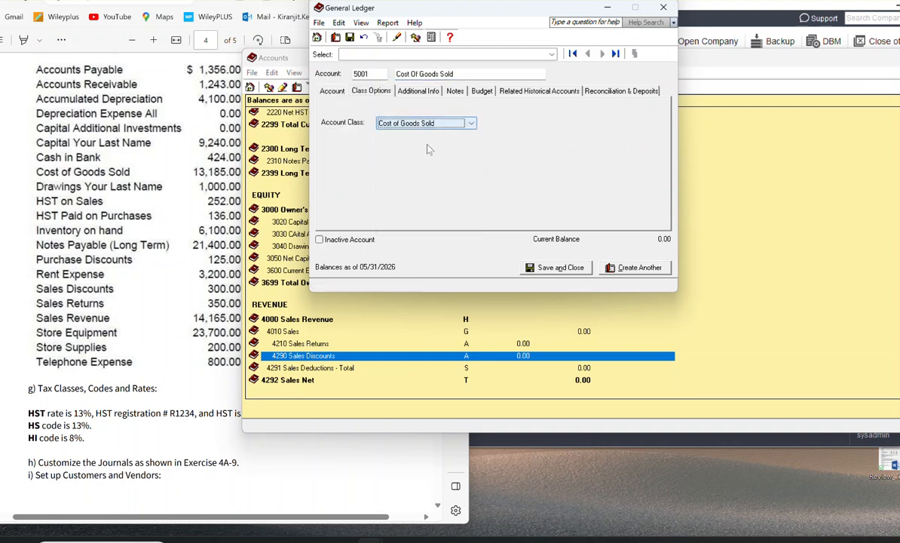
pyautogui.click(327, 91)
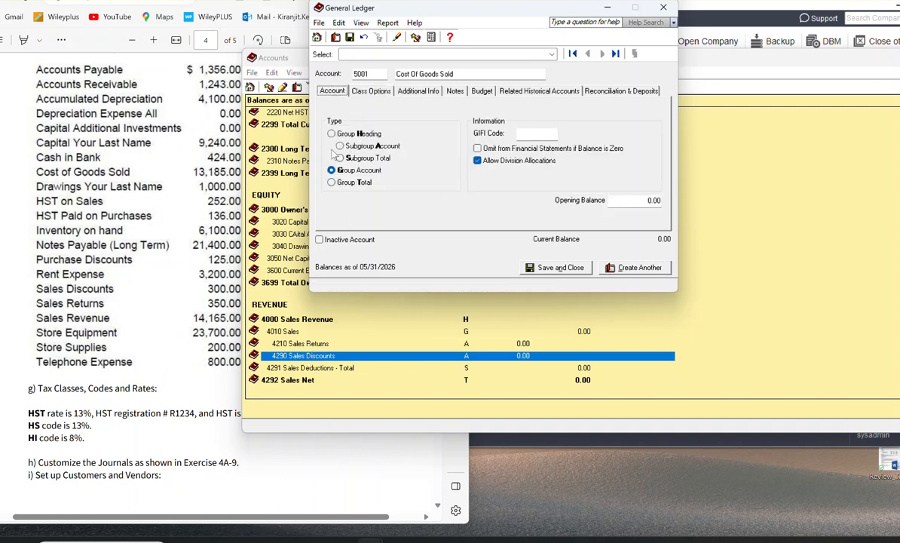
pyautogui.click(632, 267)
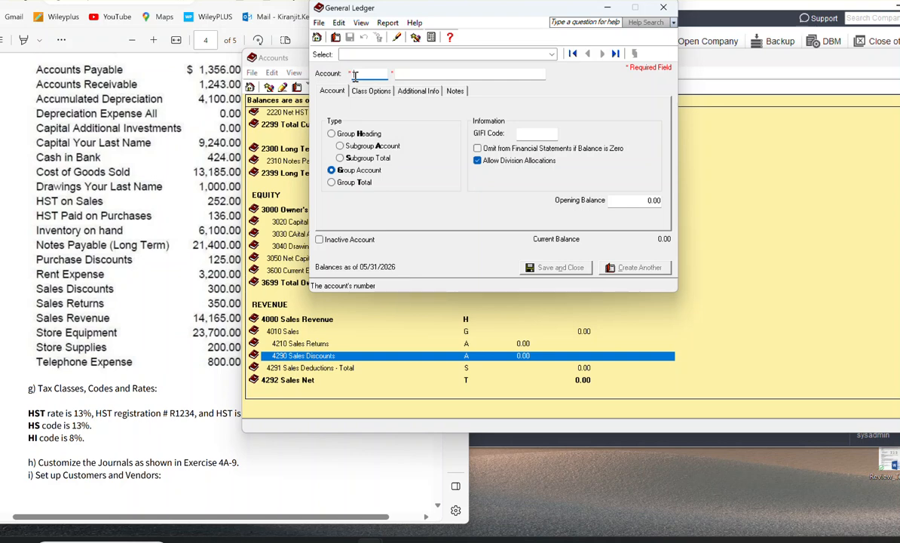
# Step: Create account 5050 named Purchase discount as a Group Account and save it, starting another account
pyautogui.write('5050')
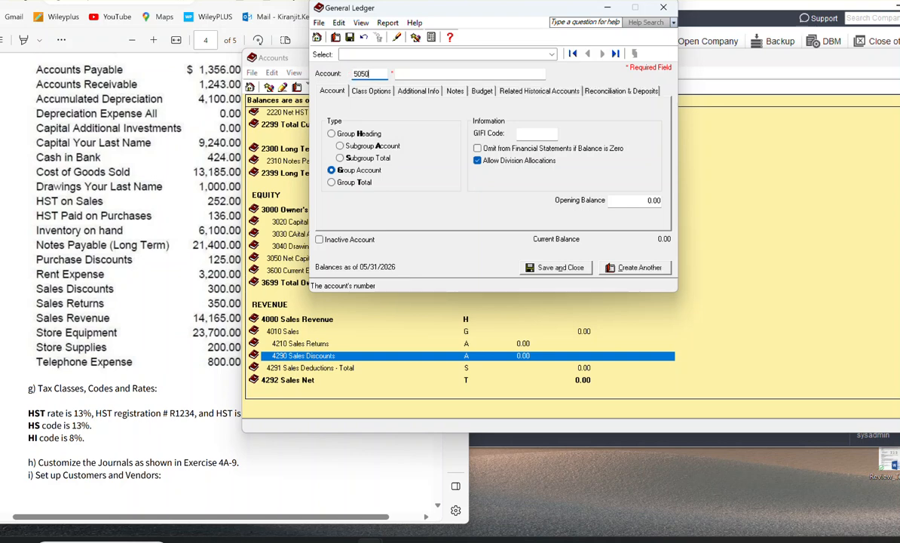
pyautogui.click(530, 73)
pyautogui.write('Purchase discount')
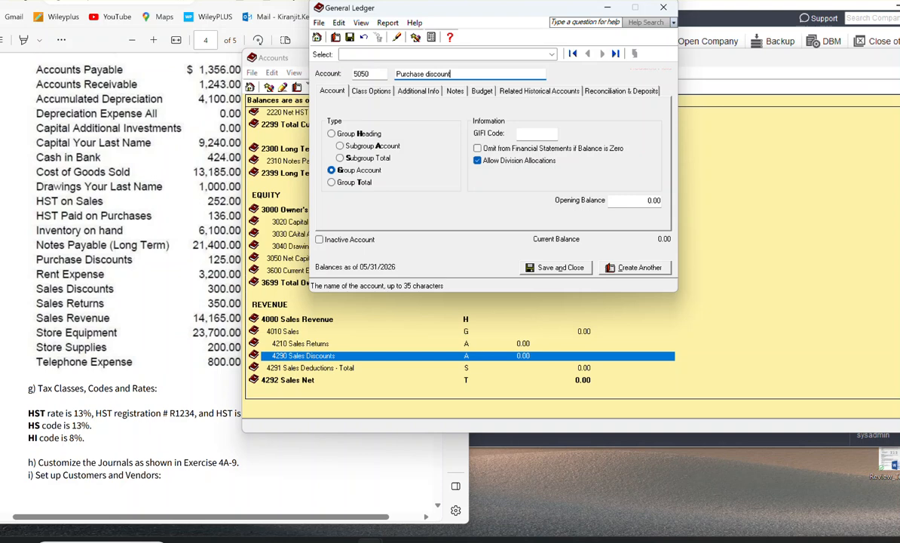
pyautogui.click(362, 91)
pyautogui.click(332, 91)
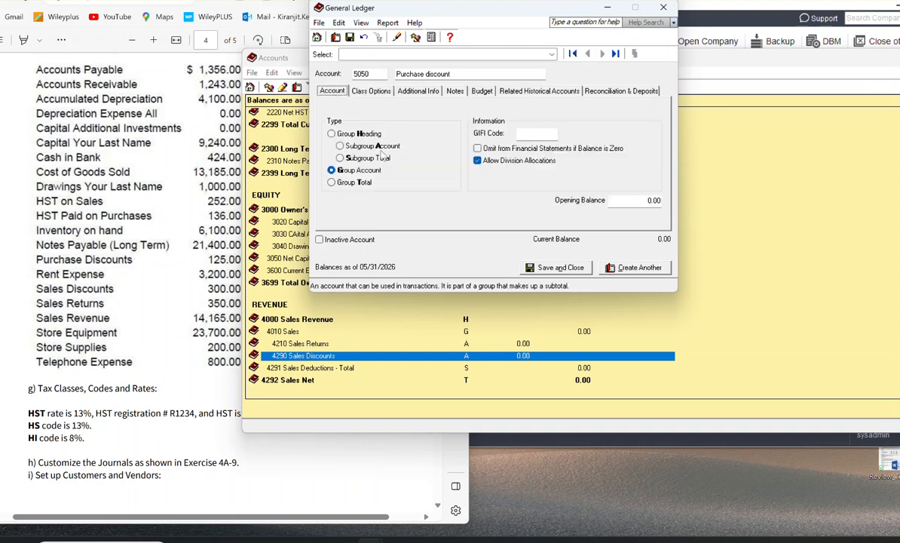
pyautogui.click(635, 267)
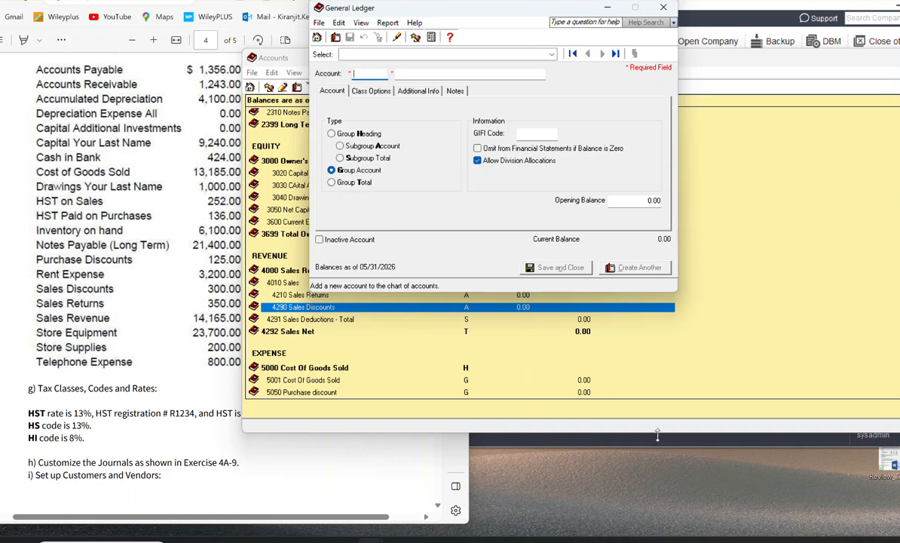
# Step: Enlarge the Accounts window to check the Expense section, and return to a blank new account form
pyautogui.moveTo(658, 433); pyautogui.dragTo(675, 532)
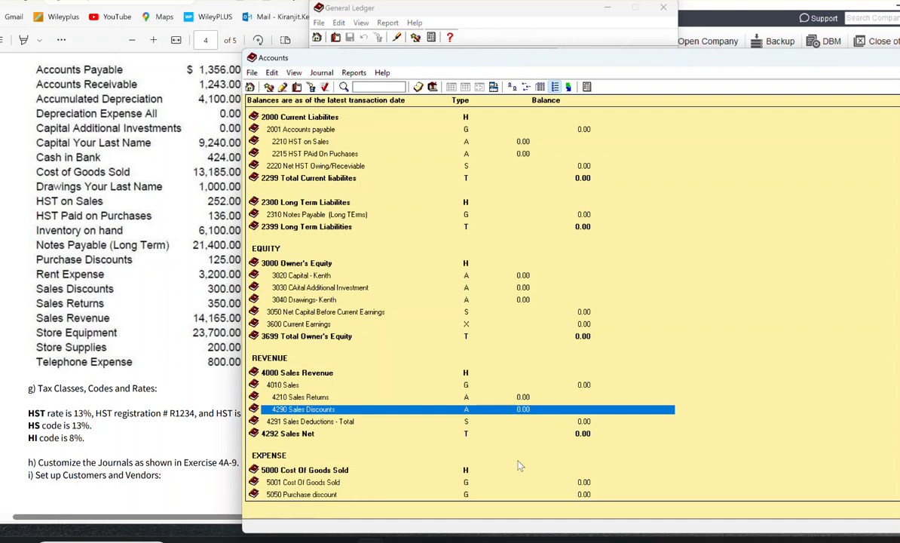
pyautogui.click(443, 468)
pyautogui.press('Down')
pyautogui.press('Down')
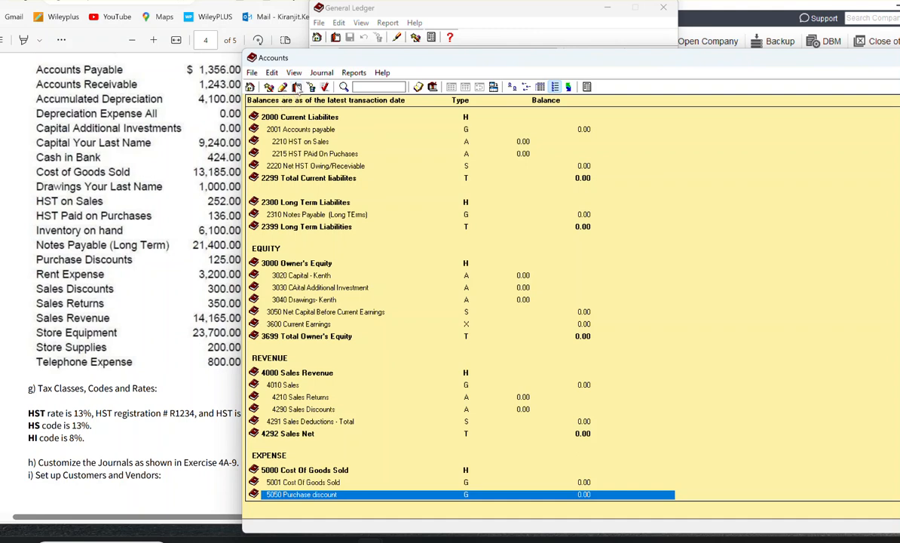
pyautogui.click(271, 86)
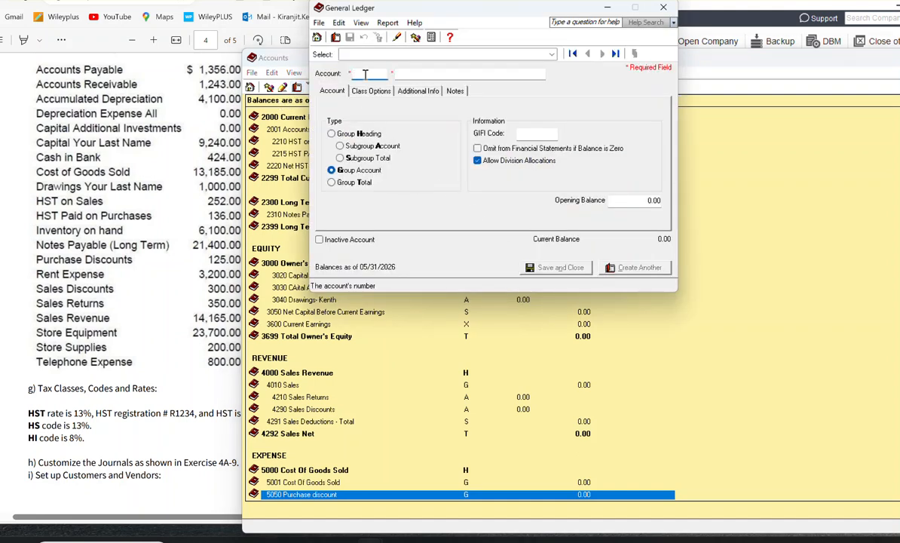
# Step: Create account 5099 named Total Cost of Goods Sold with type Group Total and save it, starting another account
pyautogui.write('5099')
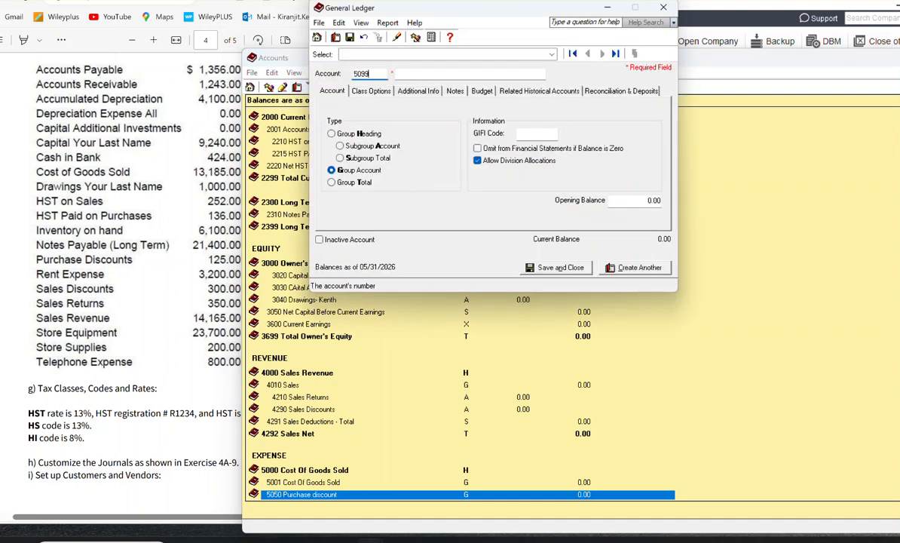
pyautogui.press('Tab')
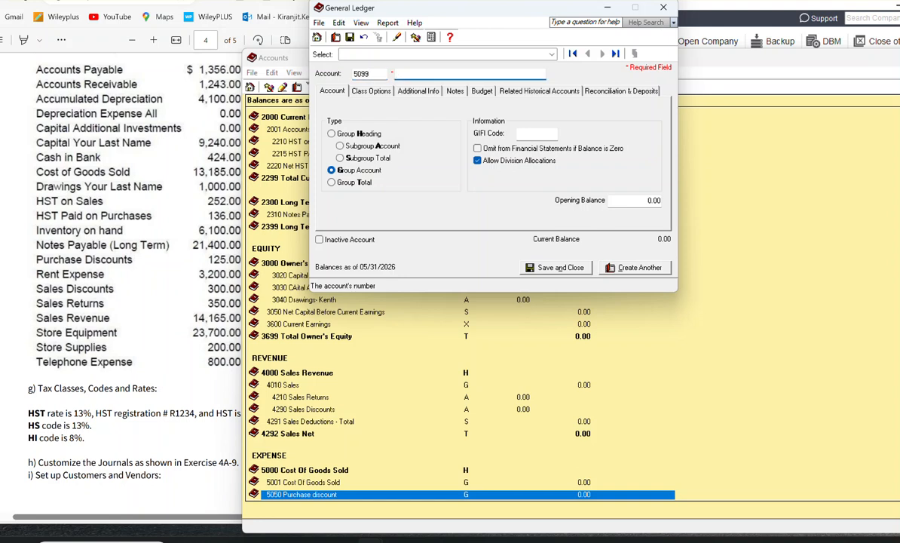
pyautogui.write('Total Cost of Goods Sold')
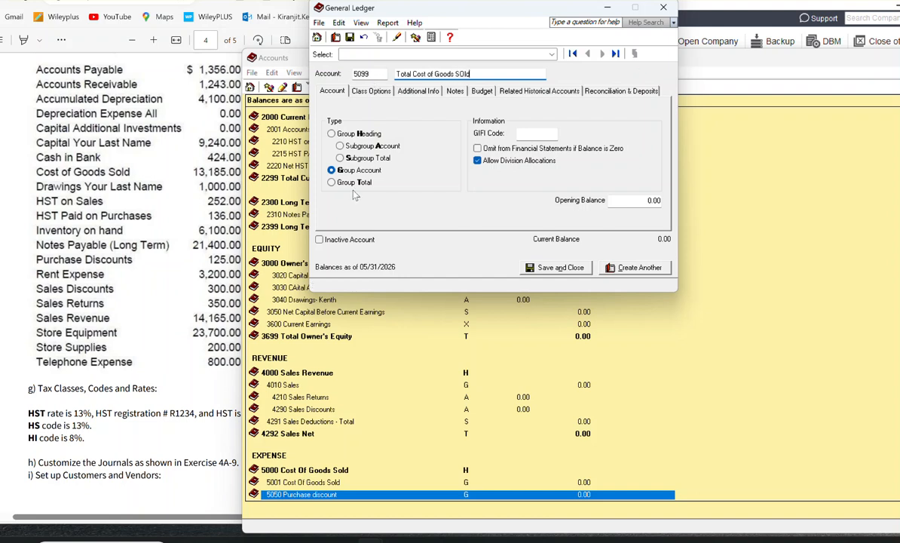
pyautogui.click(351, 182)
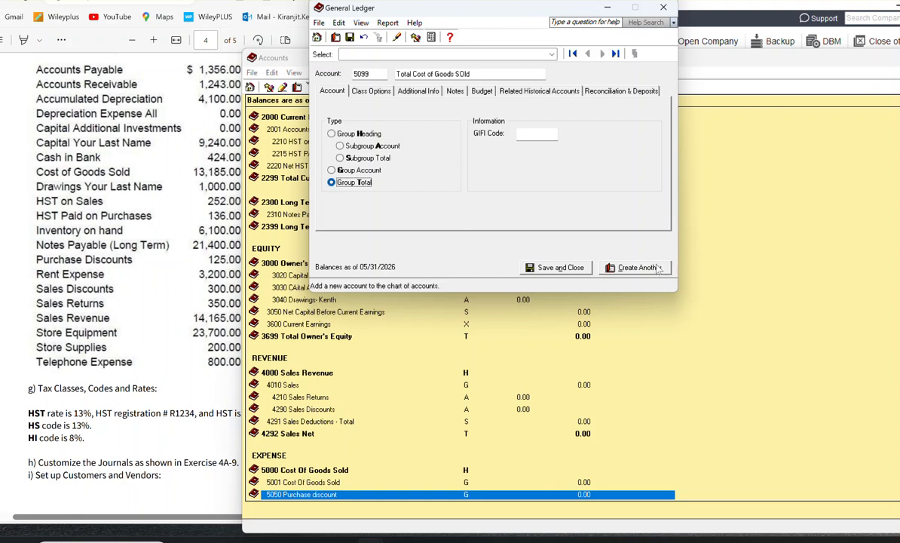
pyautogui.click(463, 73)
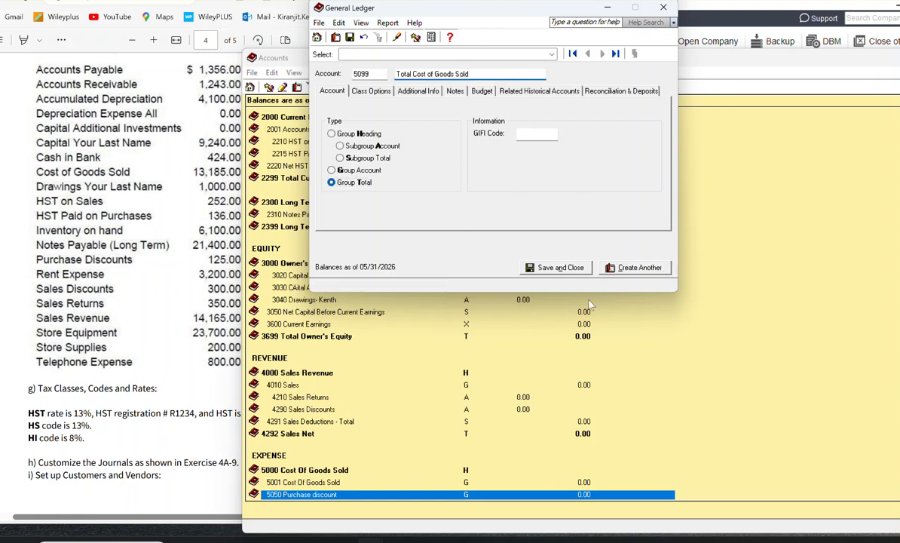
pyautogui.click(632, 267)
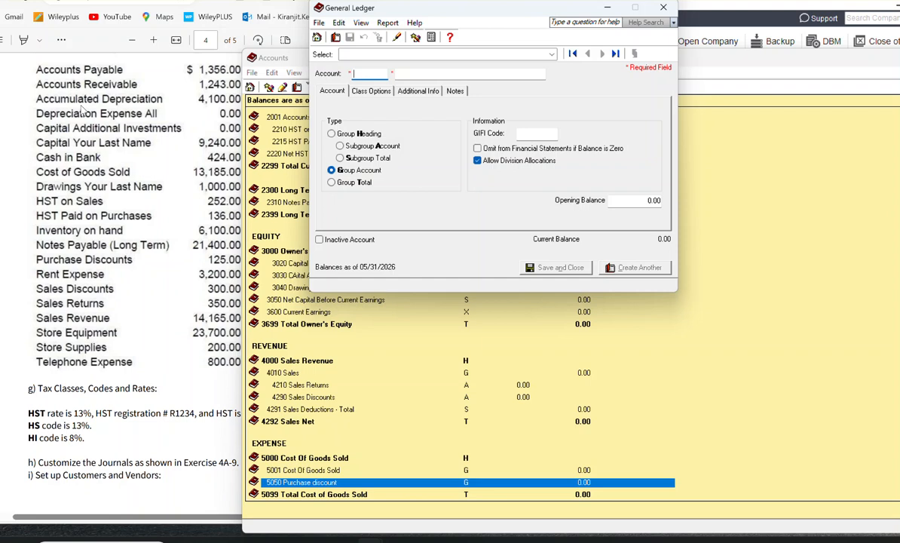
# Step: Create account 5300 named Store Expense with type Group Heading and save it, starting another account
pyautogui.write('5300')
pyautogui.press('Tab')
pyautogui.write('Store E')
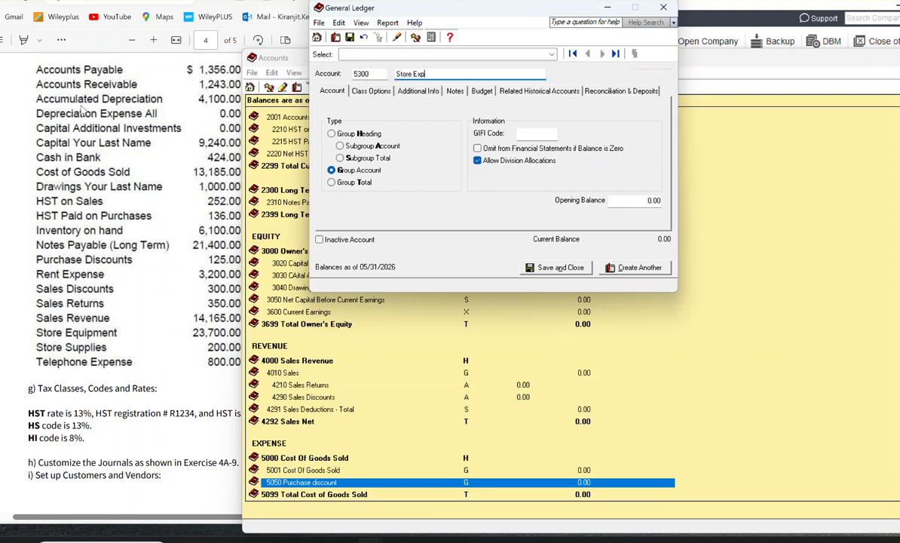
pyautogui.write('xpne')
pyautogui.press('BackSpace')
pyautogui.press('BackSpace')
pyautogui.write('ense')
pyautogui.click(346, 136)
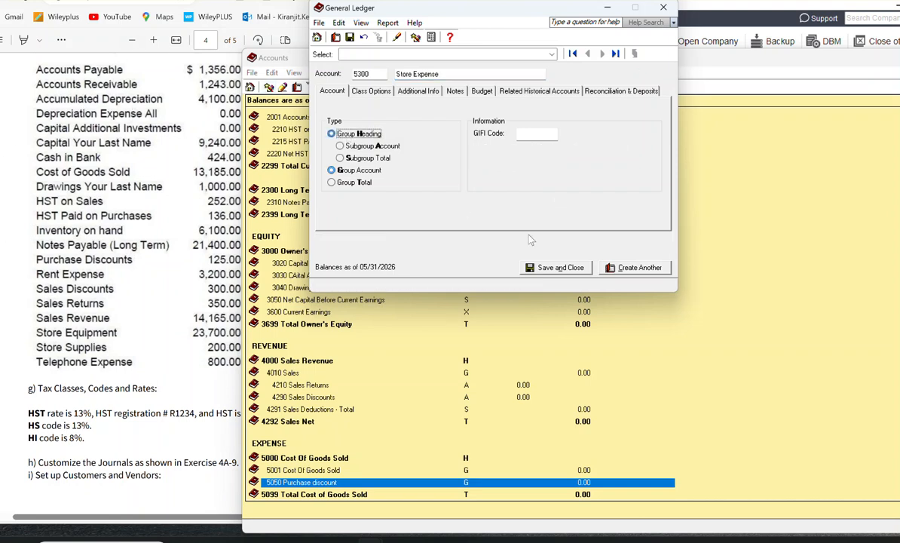
pyautogui.click(628, 269)
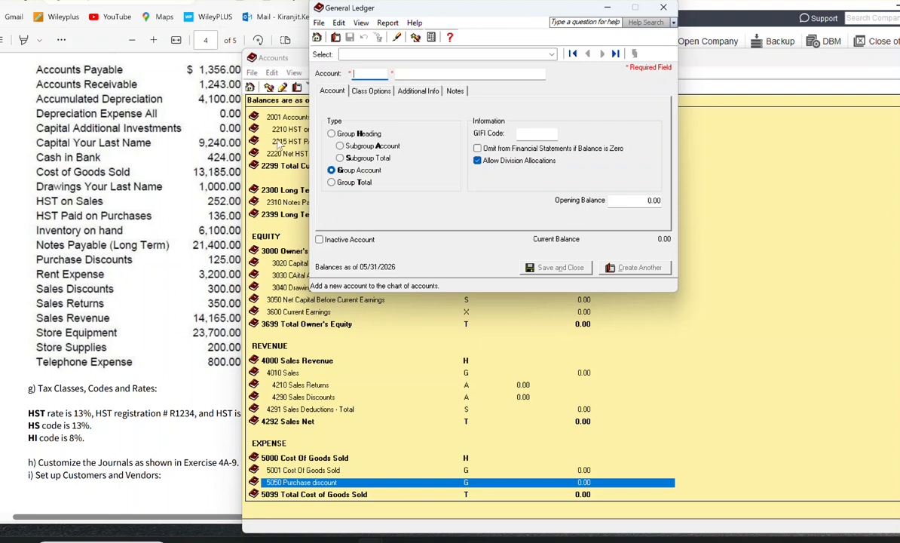
# Step: Create Group Account 5310 named Rent Expense, check its account class, and save it, returning to a blank account form
pyautogui.write('53')
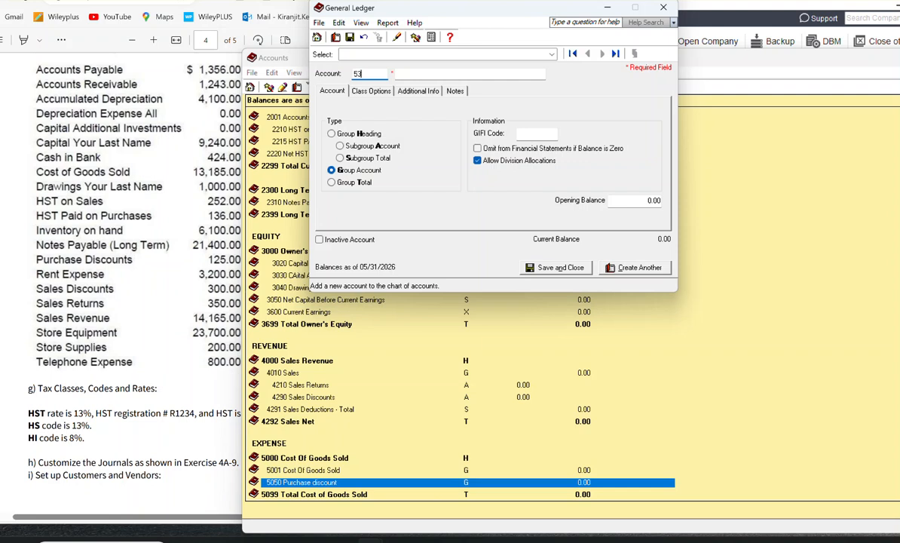
pyautogui.write('10')
pyautogui.press('Tab')
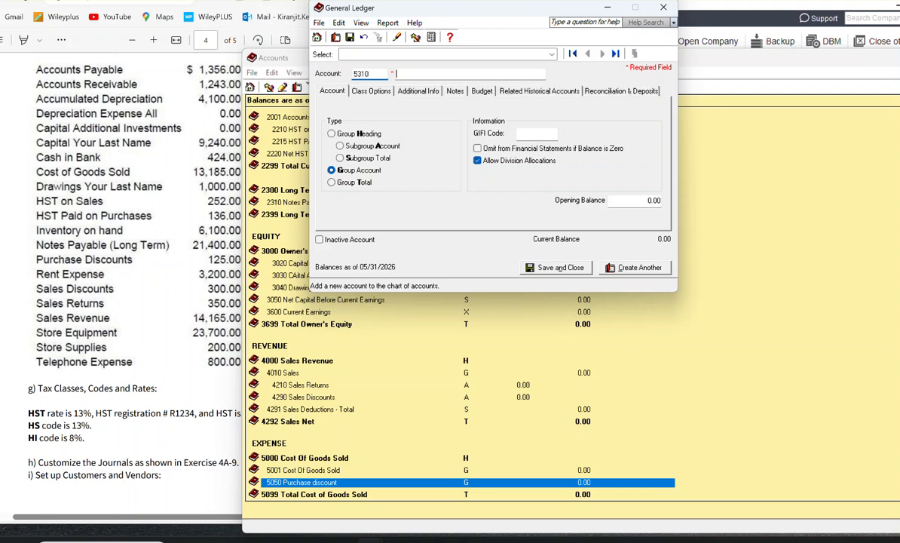
pyautogui.write('REtn ex')
pyautogui.press('BackSpace')
pyautogui.press('BackSpace')
pyautogui.press('BackSpace')
pyautogui.press('BackSpace')
pyautogui.press('BackSpace')
pyautogui.press('BackSpace')
pyautogui.write('enth')
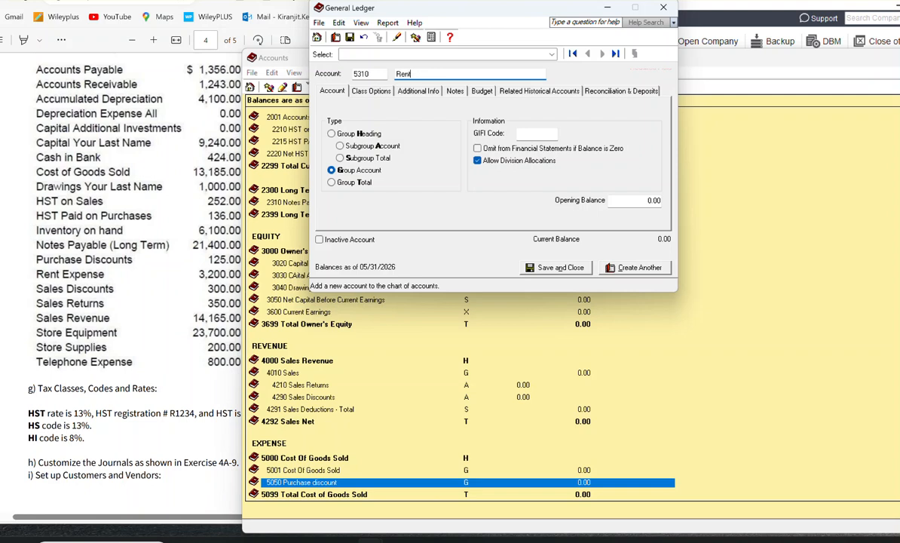
pyautogui.press('BackSpace')
pyautogui.write('Expense')
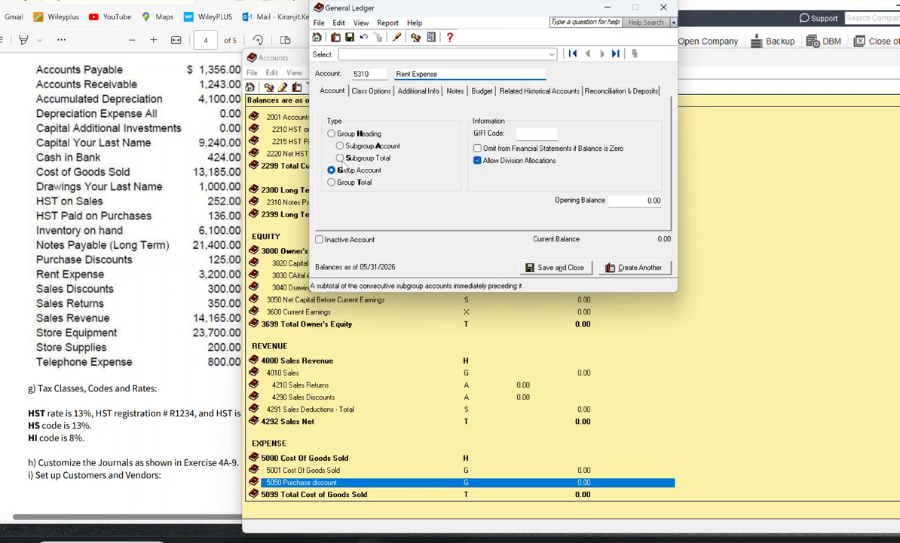
pyautogui.click(360, 91)
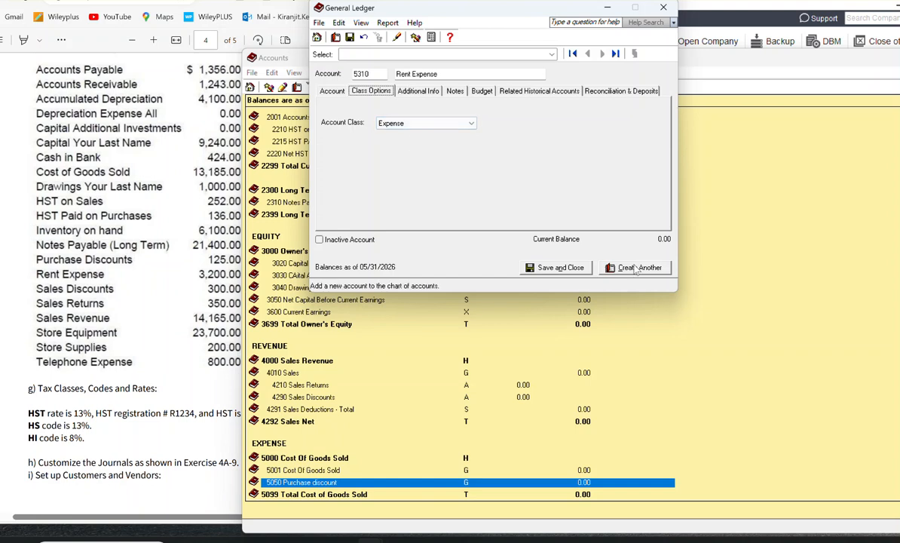
pyautogui.click(330, 90)
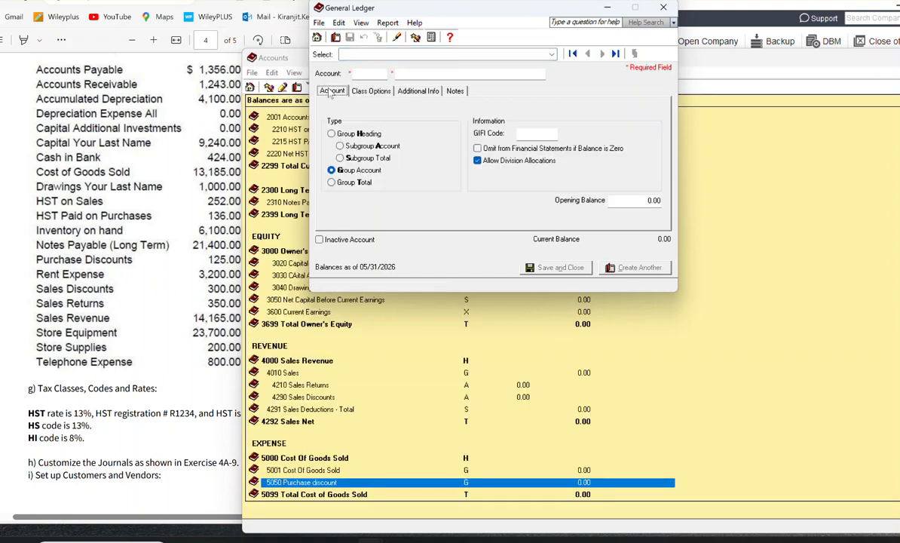
# Step: Create Group Account 5320 named Telephone Expense, check its account class, and save it, starting another account
pyautogui.click(362, 74)
pyautogui.write('5320')
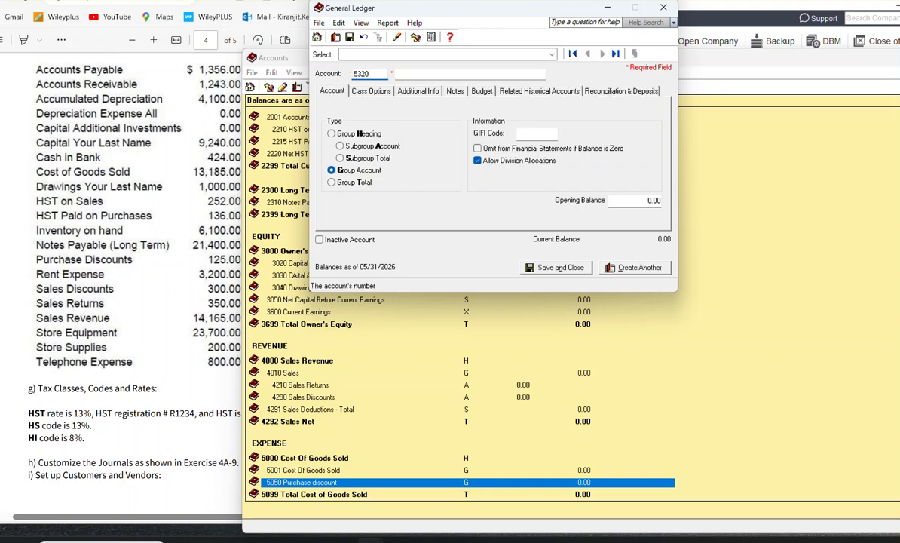
pyautogui.click(399, 73)
pyautogui.write('Te')
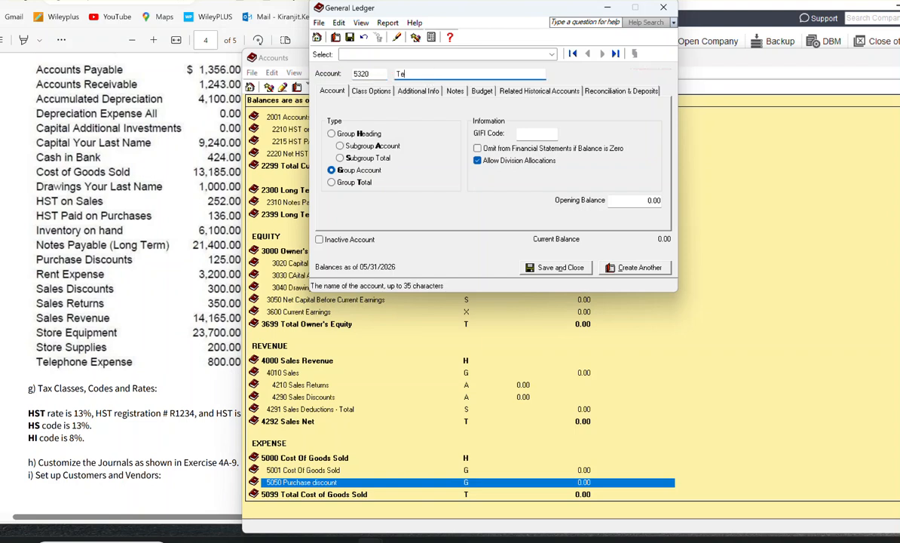
pyautogui.write('leph')
pyautogui.write('Expense')
pyautogui.click(354, 90)
pyautogui.click(639, 268)
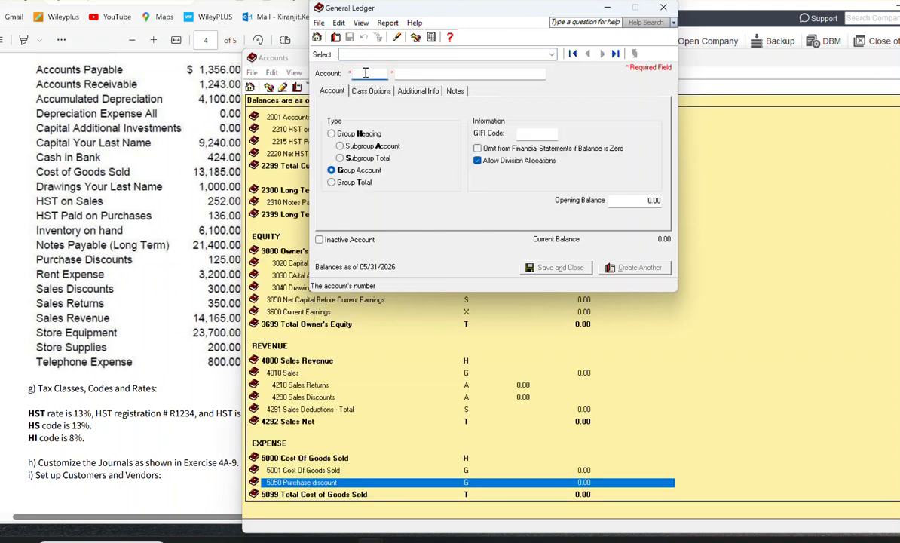
# Step: Create account 5330 named Depreciation Expense -All as a Group Account and save it, starting another account
pyautogui.write('5330')
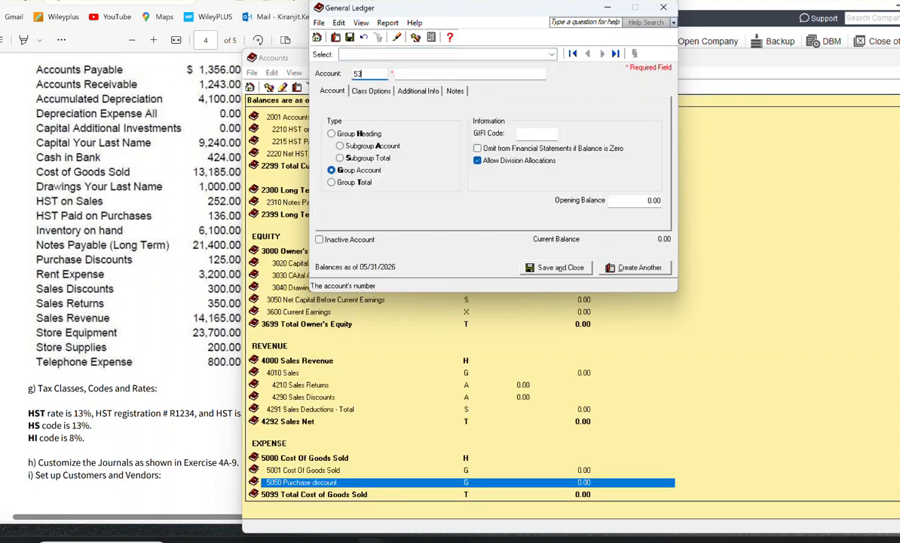
pyautogui.press('Tab')
pyautogui.write('Depreciation ex')
pyautogui.press('BackSpace')
pyautogui.press('BackSpace')
pyautogui.write('Expense')
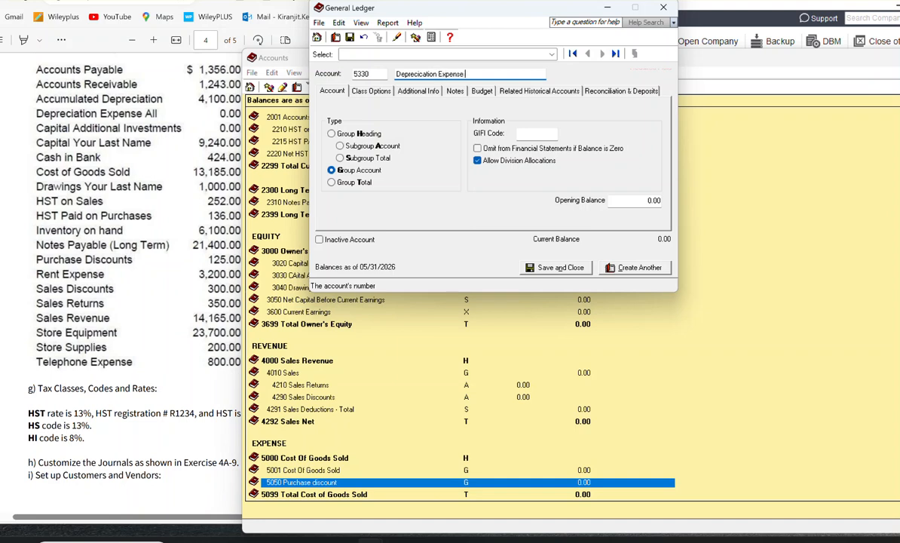
pyautogui.write(' -A;')
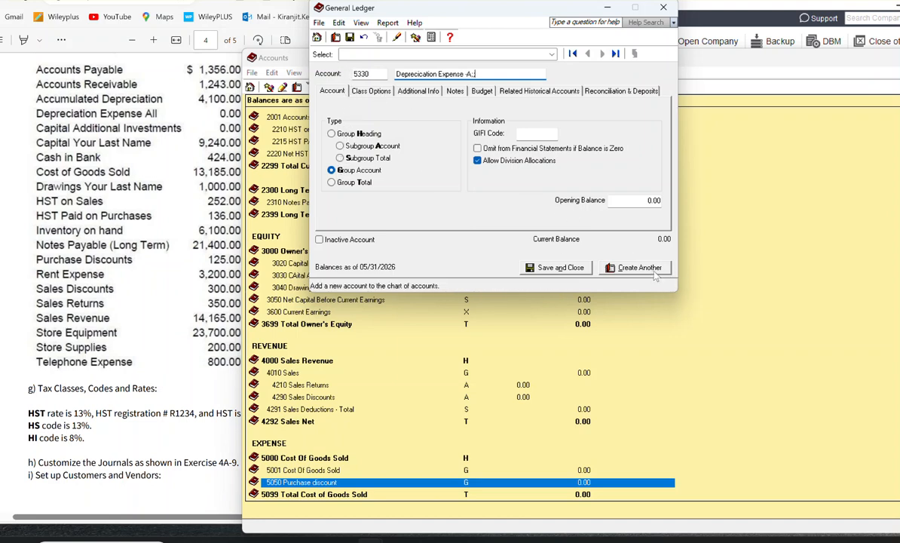
pyautogui.write('ll')
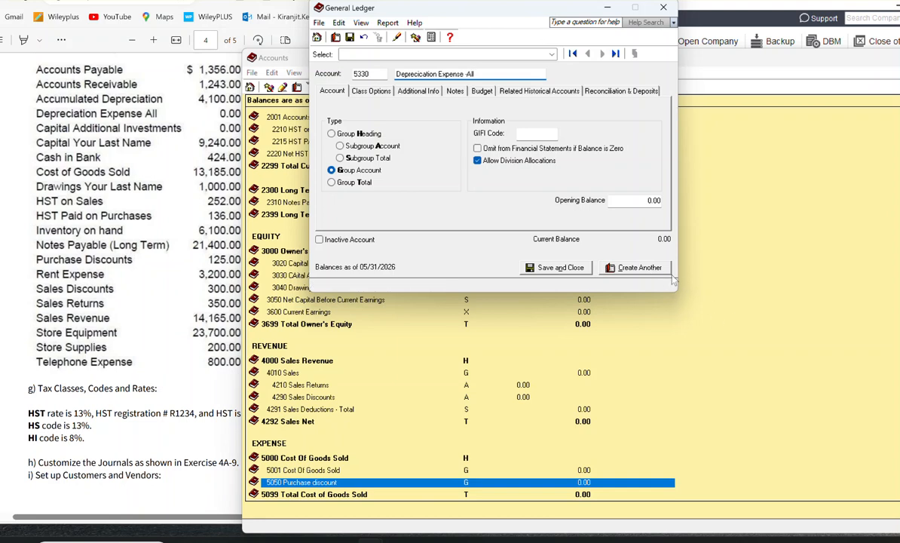
pyautogui.click(630, 267)
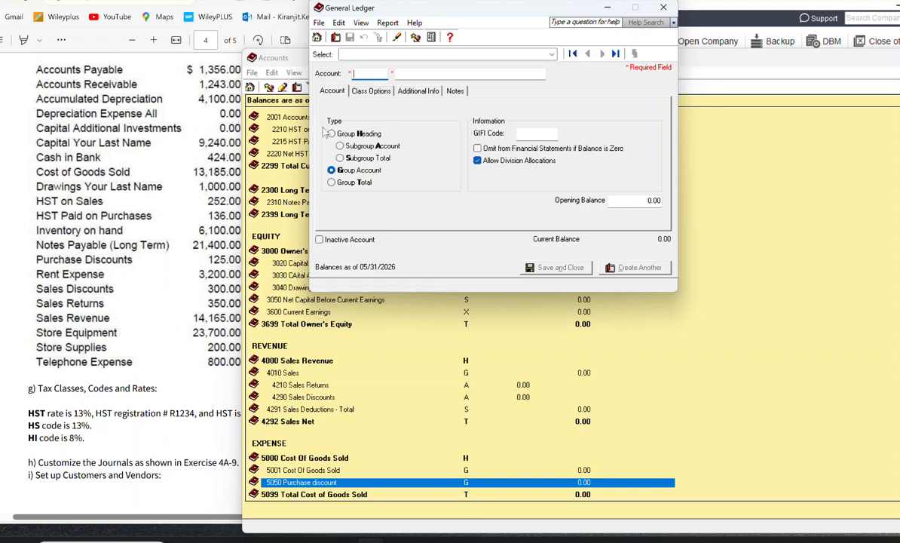
# Step: Create account 5399 named Total Store Expenses with type Group Total, then save it and close the account form
pyautogui.write('5399')
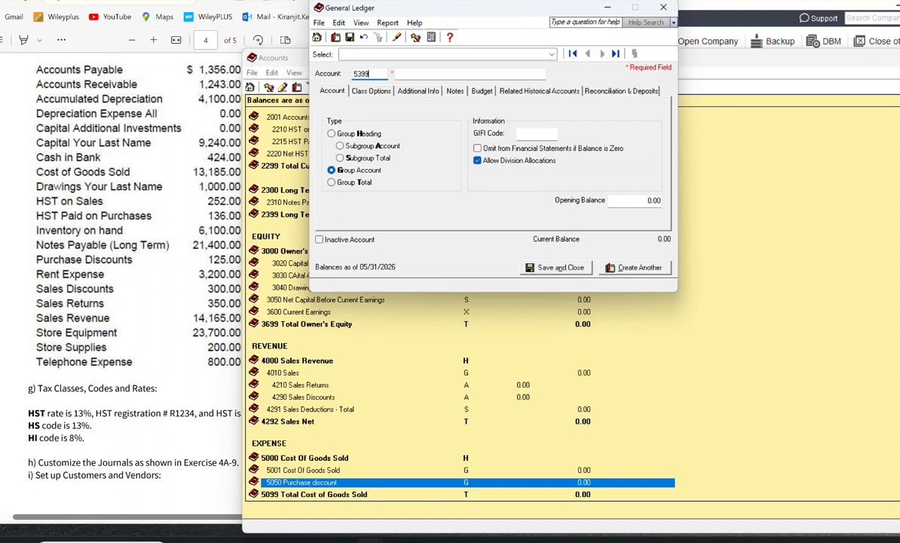
pyautogui.press('Tab')
pyautogui.write('Total STpr')
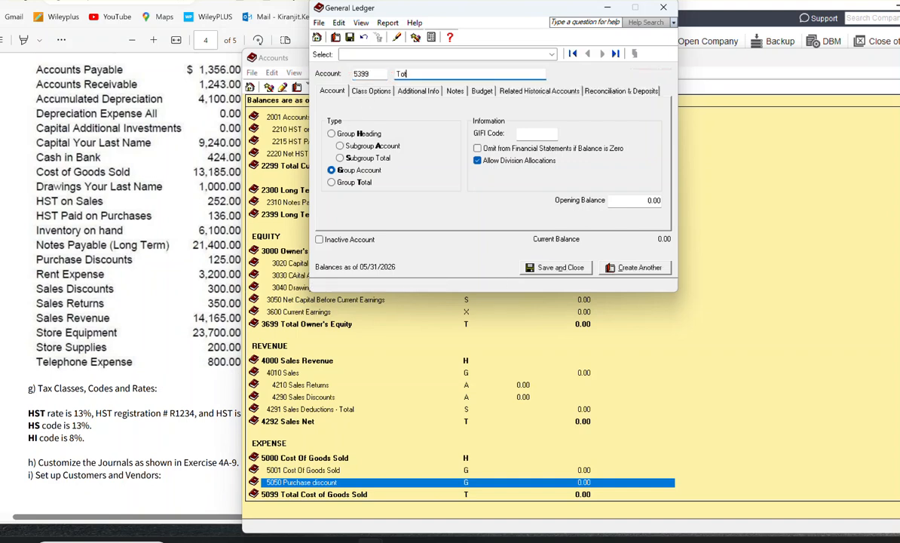
pyautogui.press('BackSpace')
pyautogui.press('BackSpace')
pyautogui.press('BackSpace')
pyautogui.press('BackSpace')
pyautogui.write('Store Expenses')
pyautogui.click(341, 182)
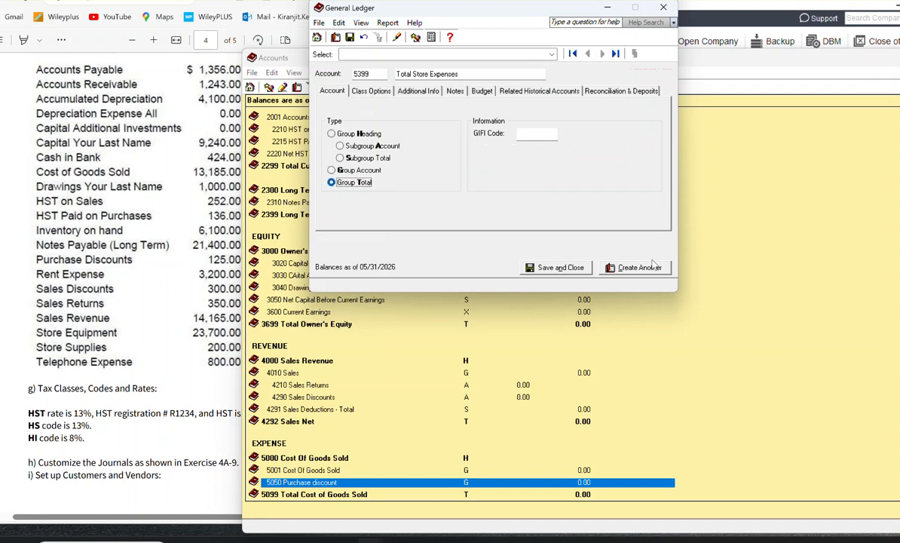
pyautogui.click(539, 272)
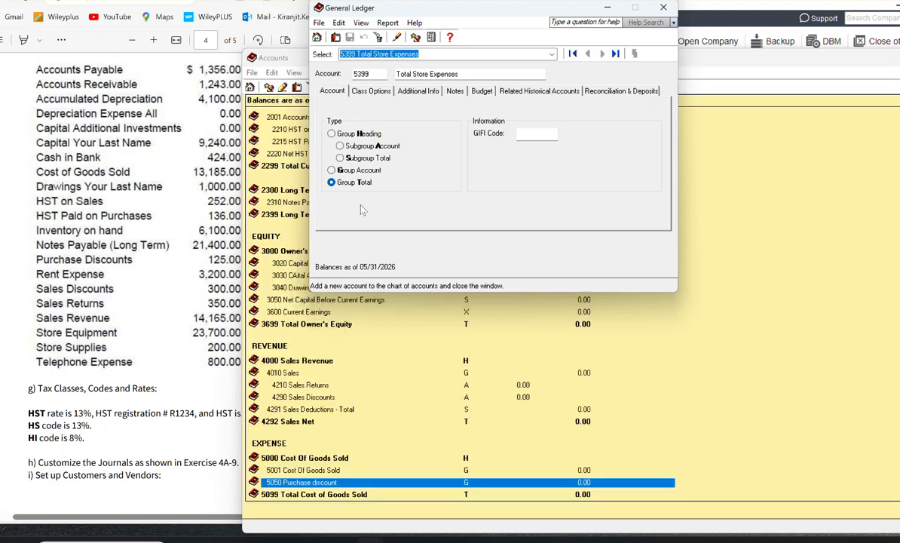
# Step: Move the Accounts window until its controls are in view, and close it
pyautogui.moveTo(709, 57); pyautogui.dragTo(568, 7)
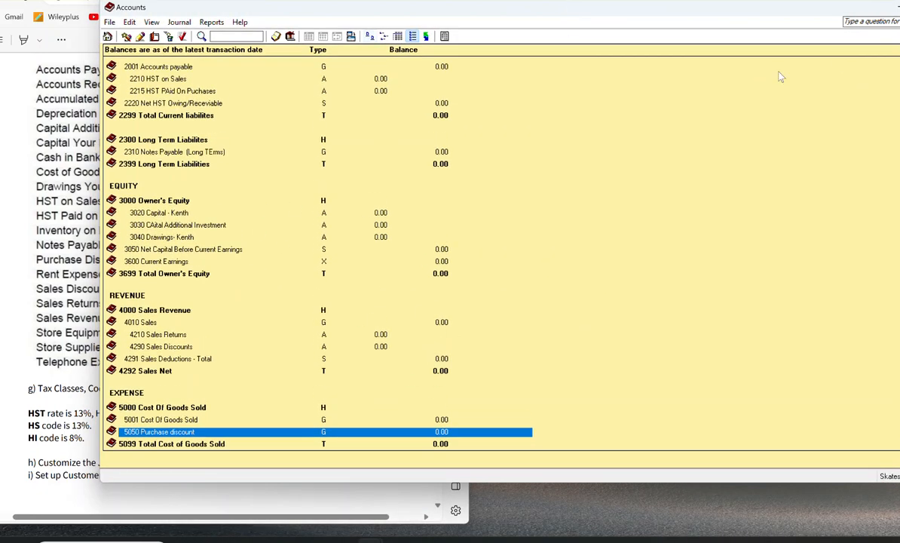
pyautogui.moveTo(761, 7); pyautogui.dragTo(599, 19)
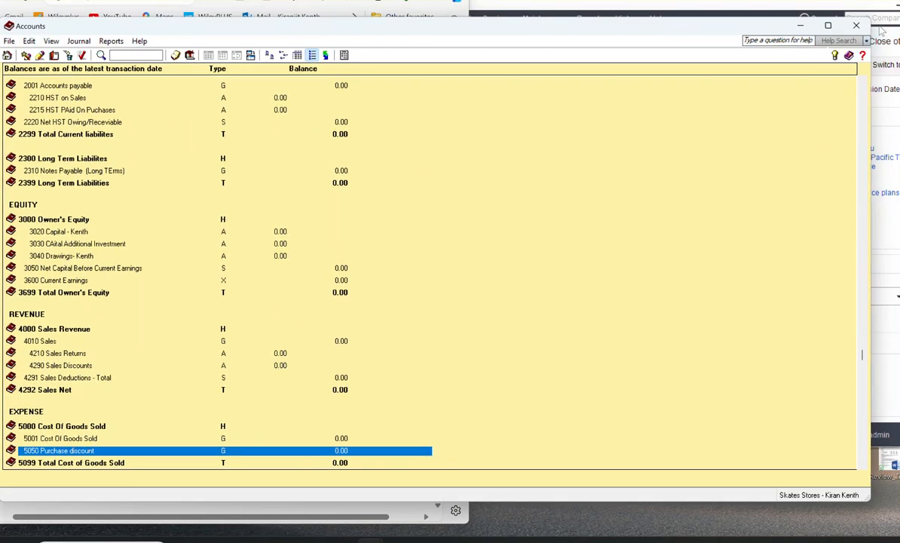
pyautogui.click(860, 21)
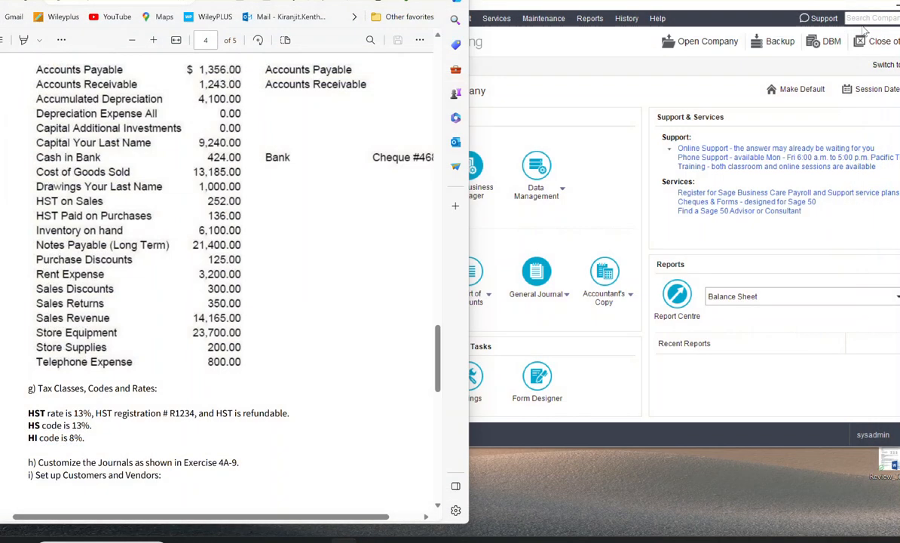
# Step: Enlarge the Skates Stores company window, display the Trial Balance as at 05/31/2026 with default options, review its accounts, and close the report
pyautogui.click(562, 218)
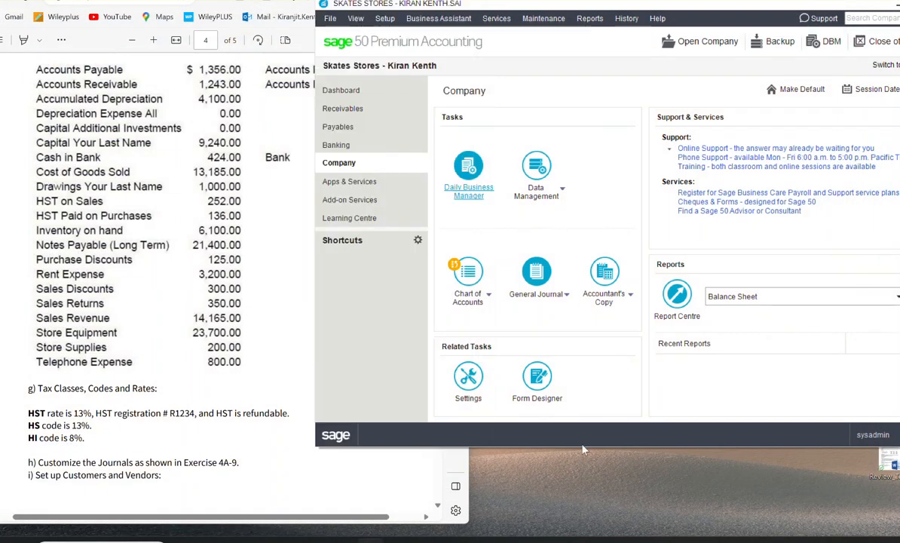
pyautogui.moveTo(582, 450); pyautogui.dragTo(586, 538)
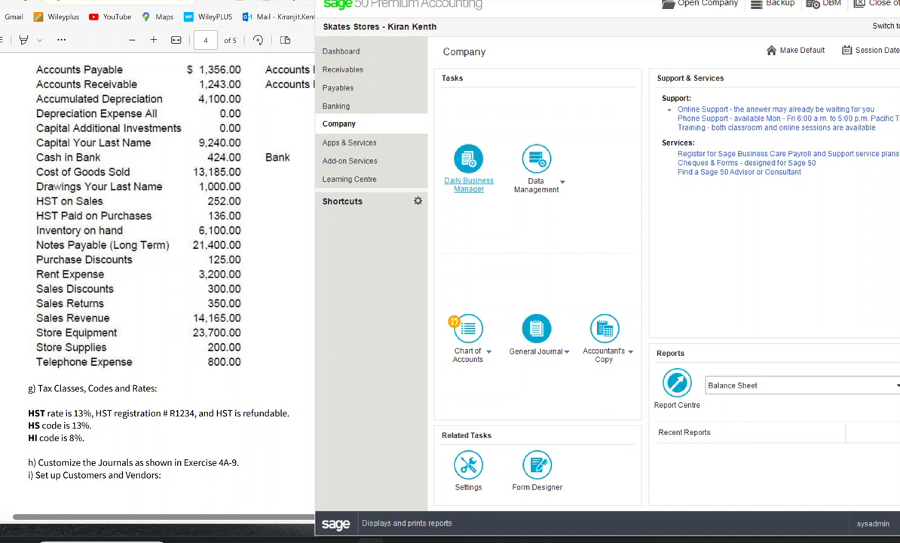
pyautogui.click(592, 1)
pyautogui.moveTo(602, 104)
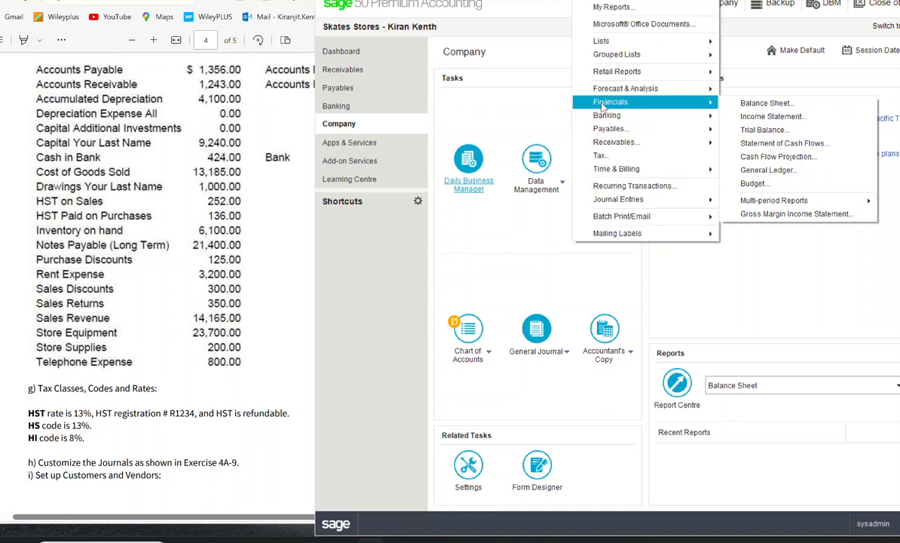
pyautogui.click(750, 133)
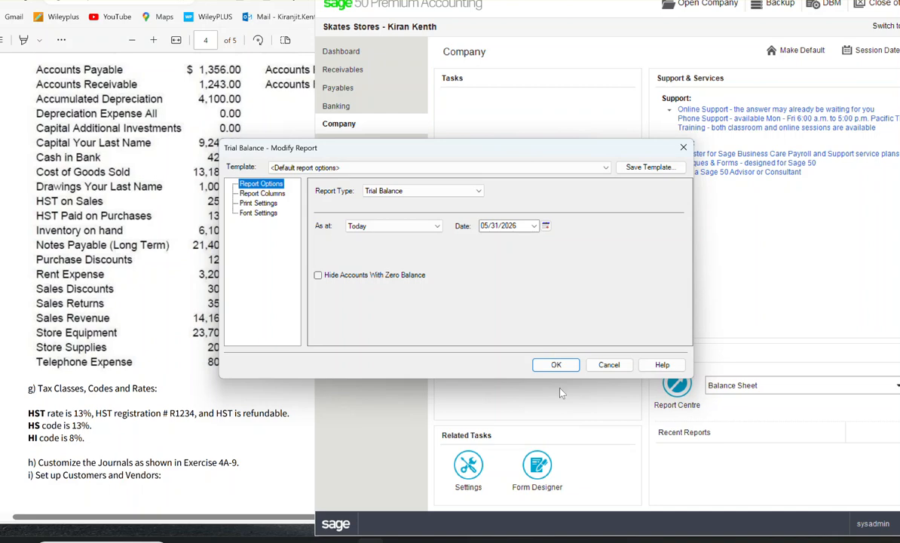
pyautogui.click(556, 364)
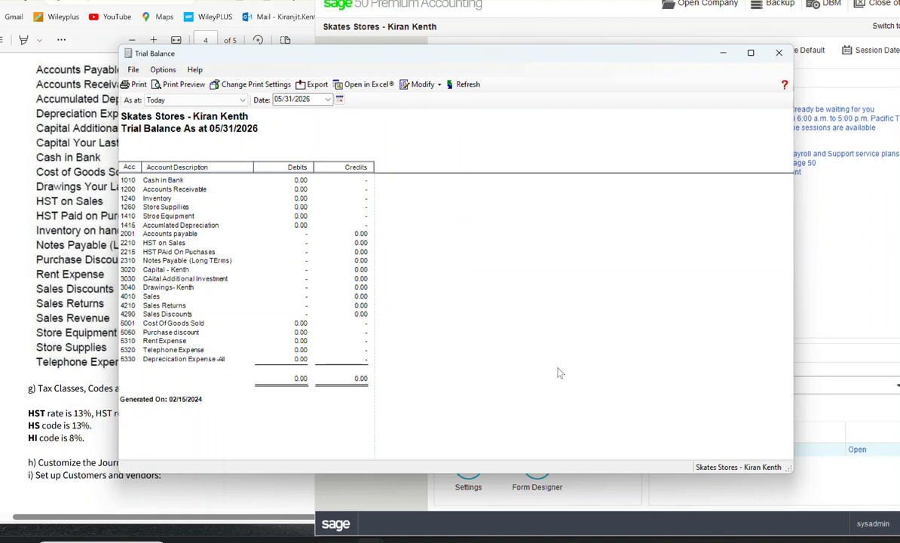
pyautogui.moveTo(487, 50); pyautogui.dragTo(704, 63)
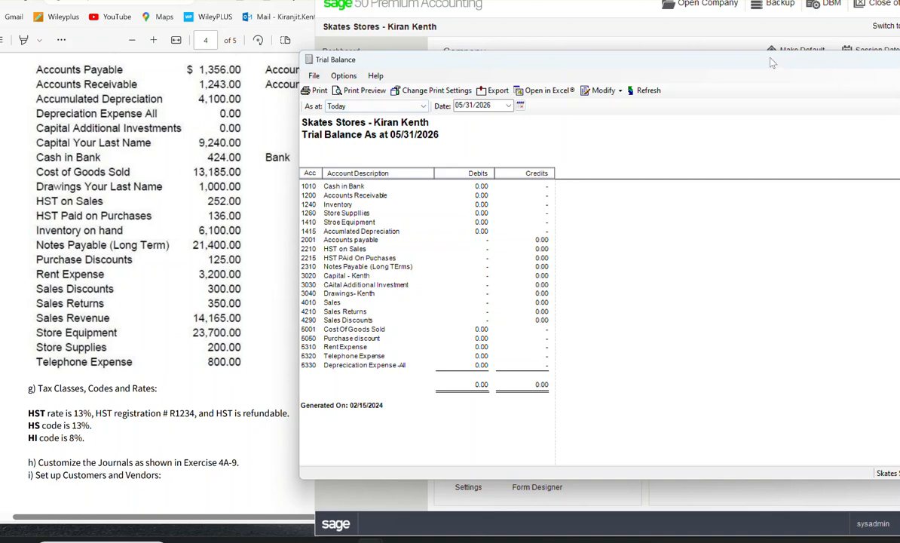
pyautogui.click(835, 48)
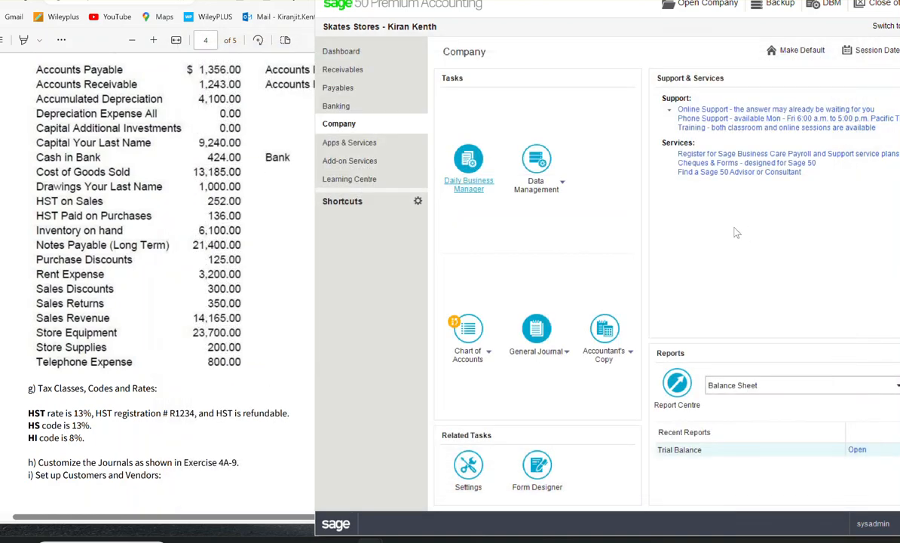
# Step: Open the Chart of Accounts and place its window beside the exercise's balance list, with the asset accounts in view
pyautogui.click(473, 344)
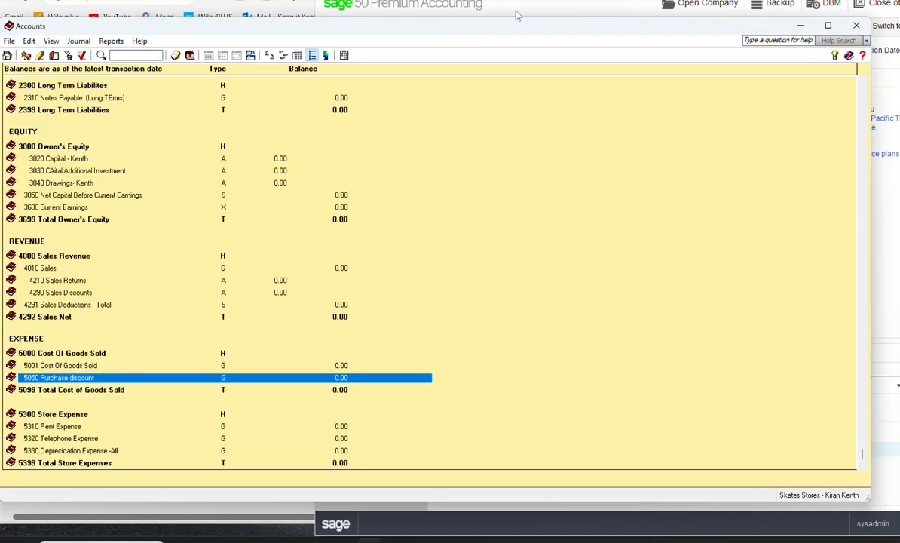
pyautogui.click(483, 9)
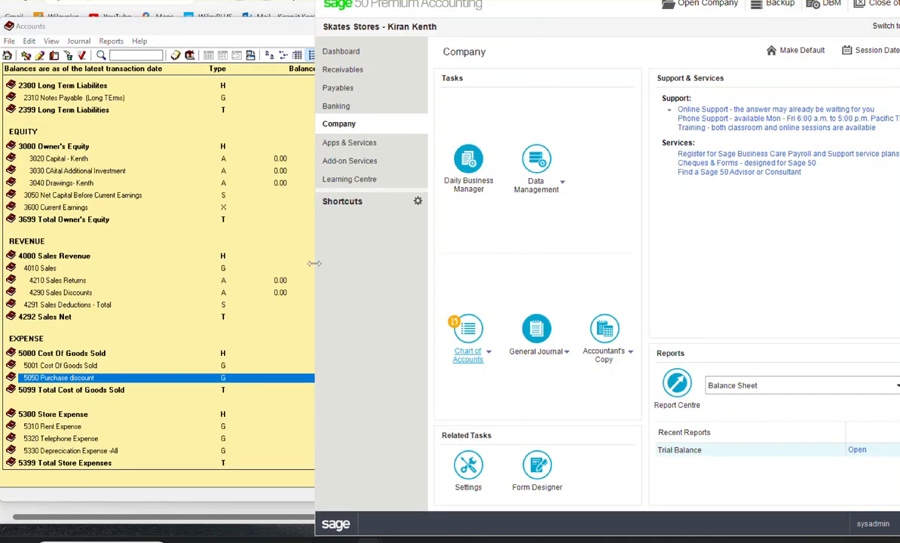
pyautogui.moveTo(232, 30); pyautogui.dragTo(487, 17)
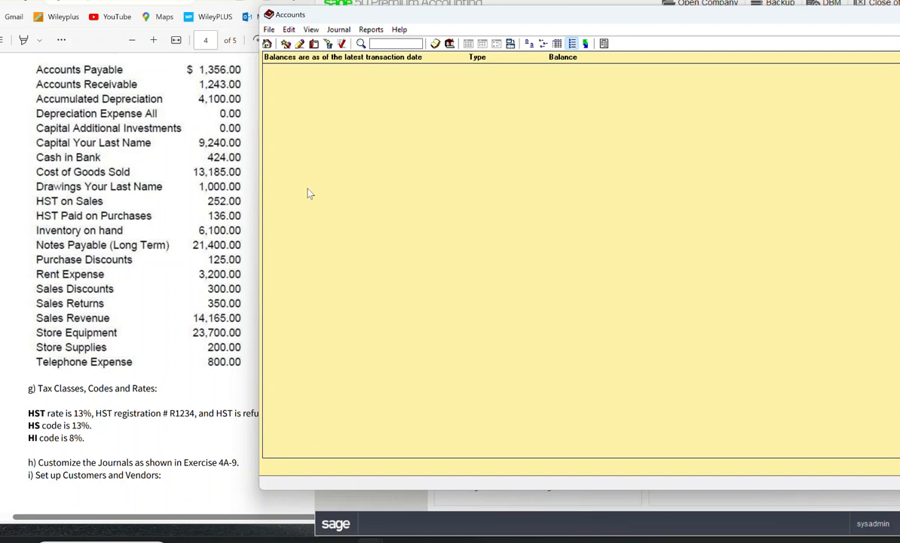
pyautogui.click(392, 99)
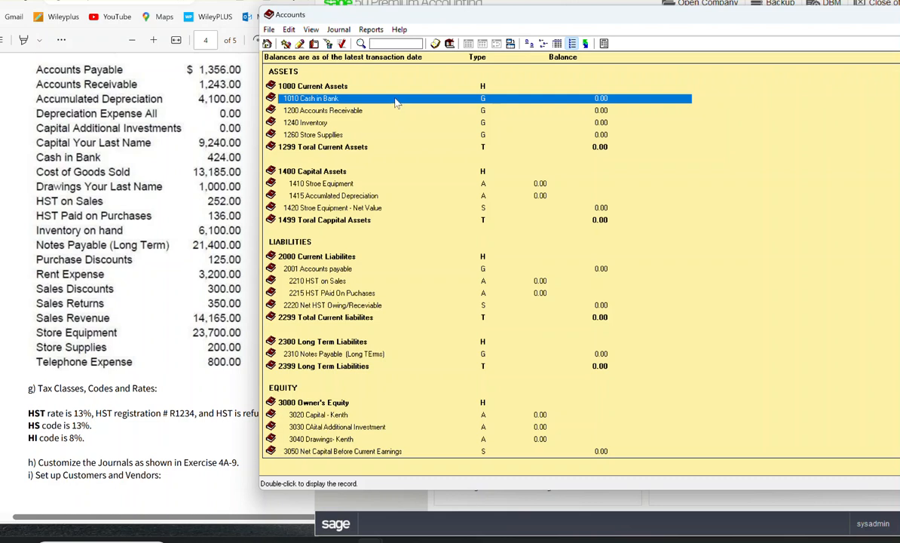
# Step: Set the opening balance of 1010 Cash in Bank to 424, saving it with the option to always save changes to records without asking
pyautogui.doubleClick(317, 99)
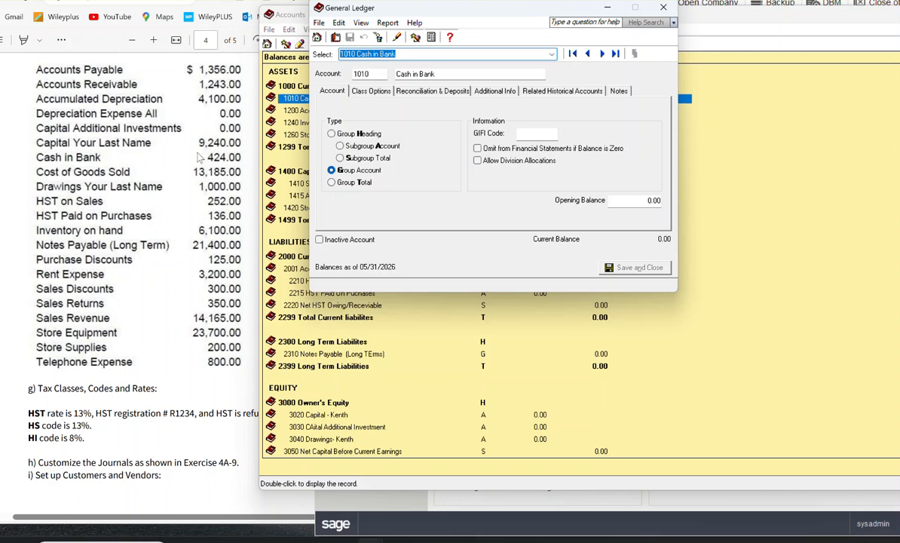
pyautogui.click(647, 202)
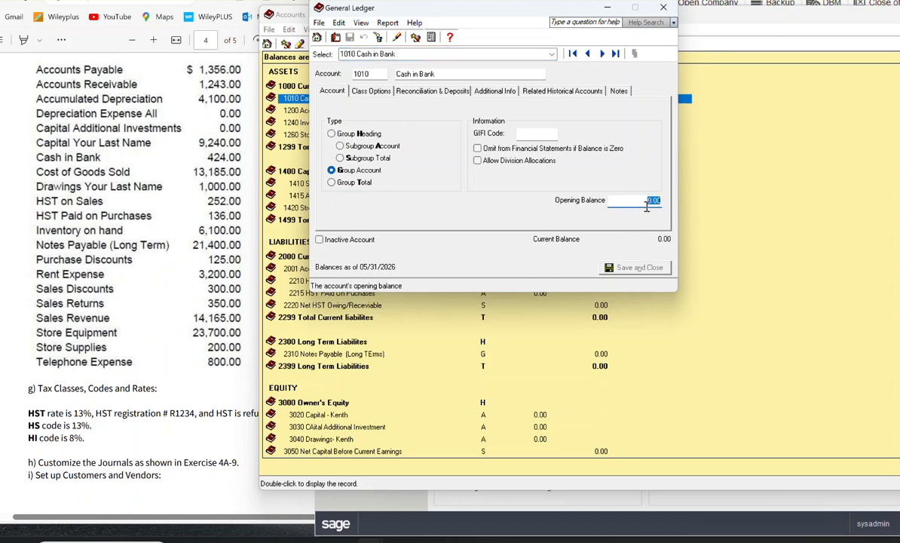
pyautogui.write('424')
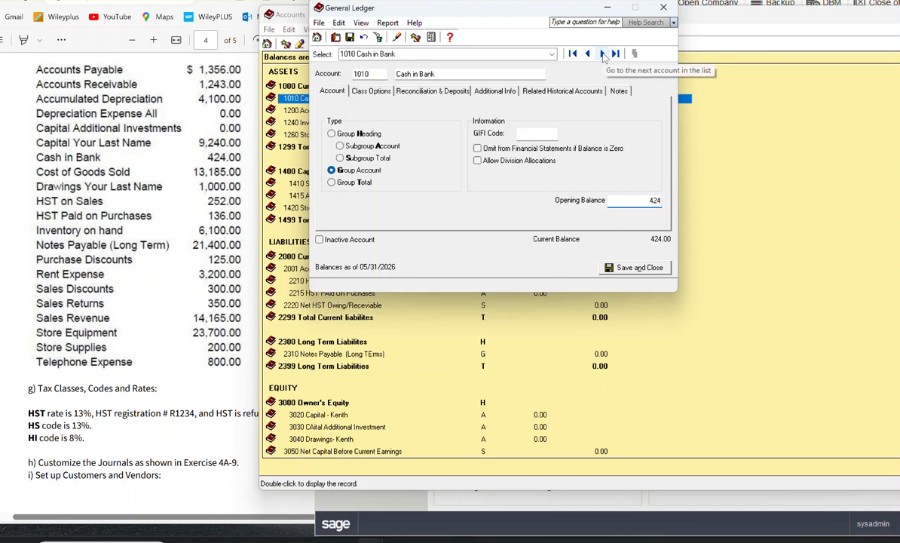
pyautogui.click(602, 55)
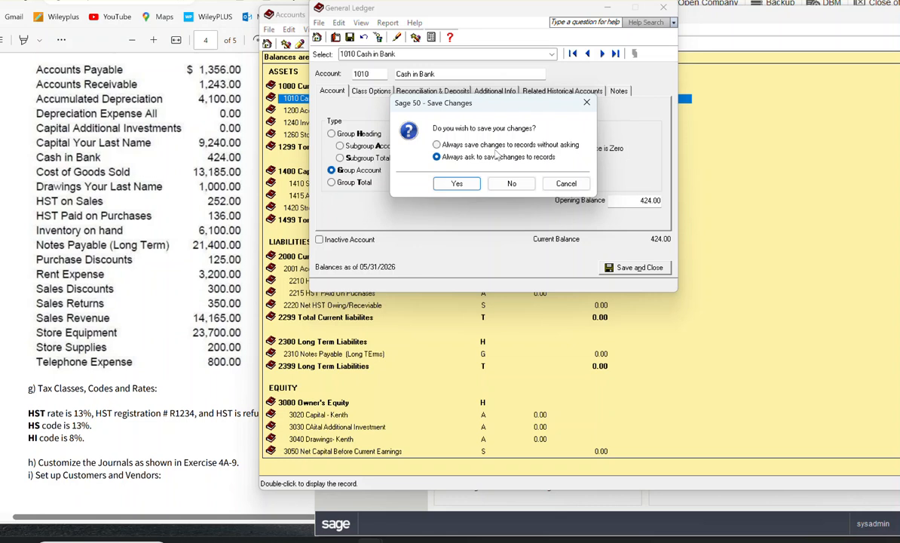
pyautogui.click(436, 144)
pyautogui.click(456, 184)
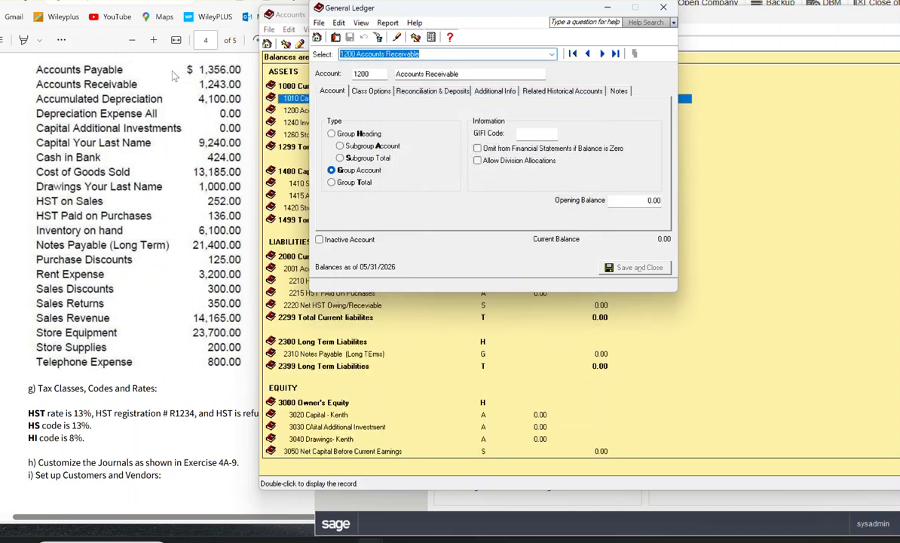
# Step: Set the opening balance of 1200 Accounts Receivable to 1356 and advance to the following account
pyautogui.click(649, 201)
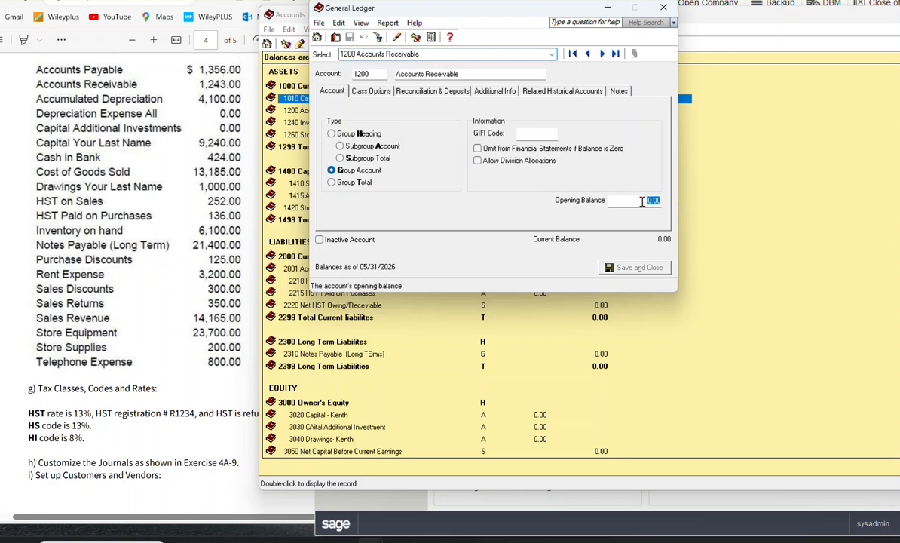
pyautogui.write('1356')
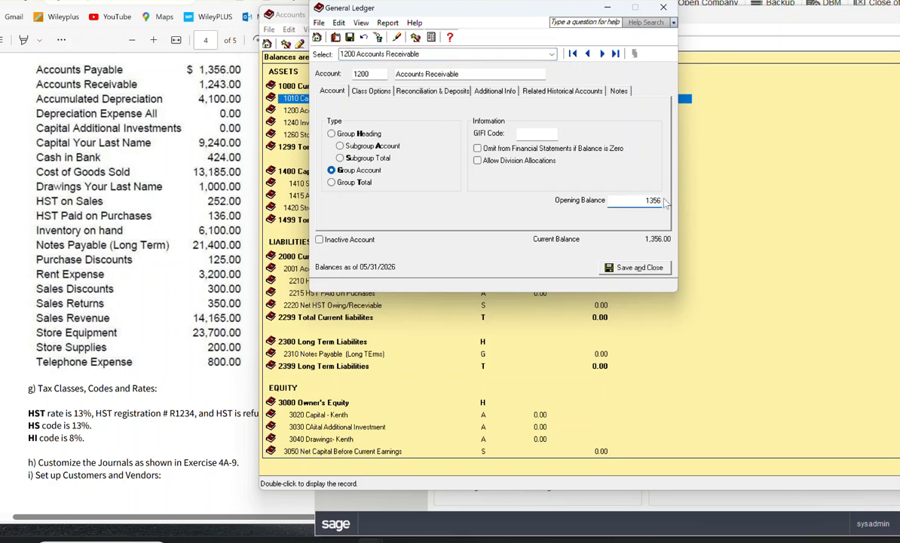
pyautogui.click(603, 53)
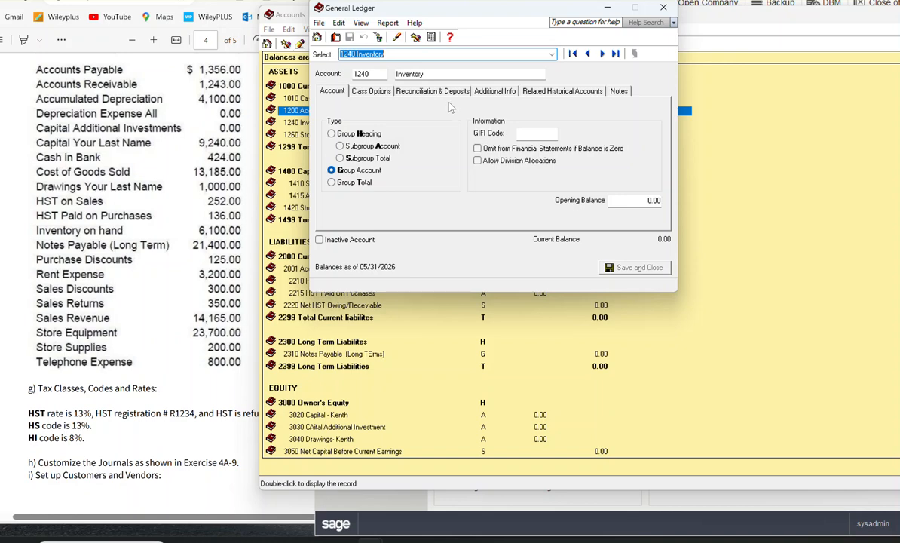
# Step: Move the General Ledger form clear of the account list, set the opening balance of 1240 Inventory to 6100, and advance to the following account
pyautogui.moveTo(456, 8); pyautogui.dragTo(464, 160)
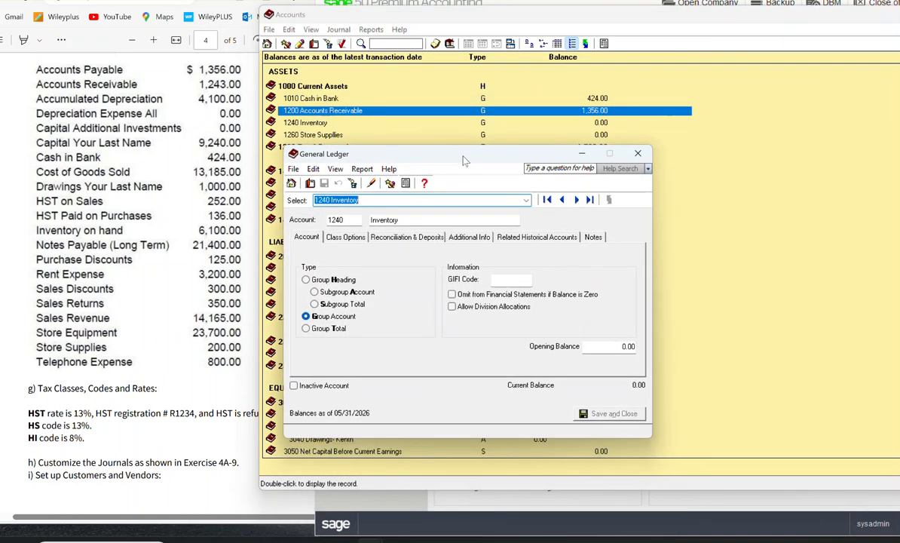
pyautogui.moveTo(464, 161); pyautogui.dragTo(551, 51)
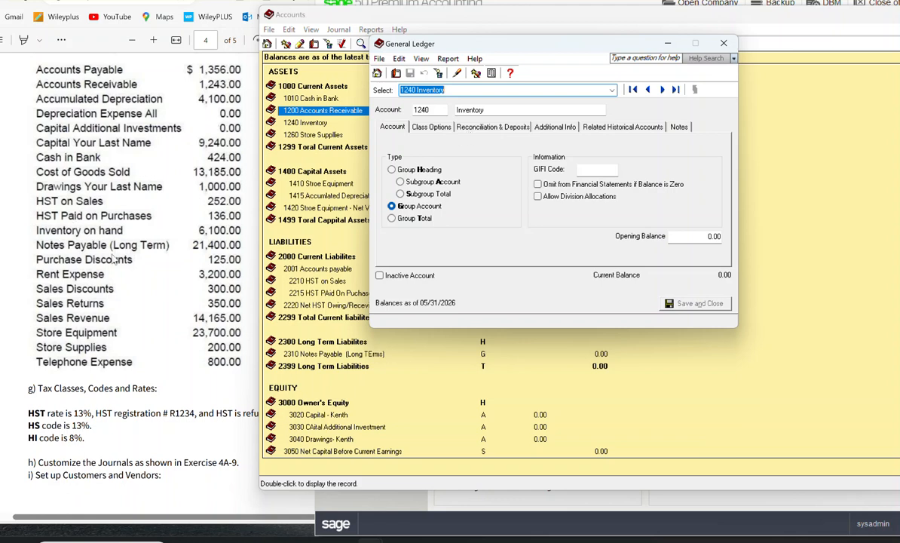
pyautogui.click(703, 237)
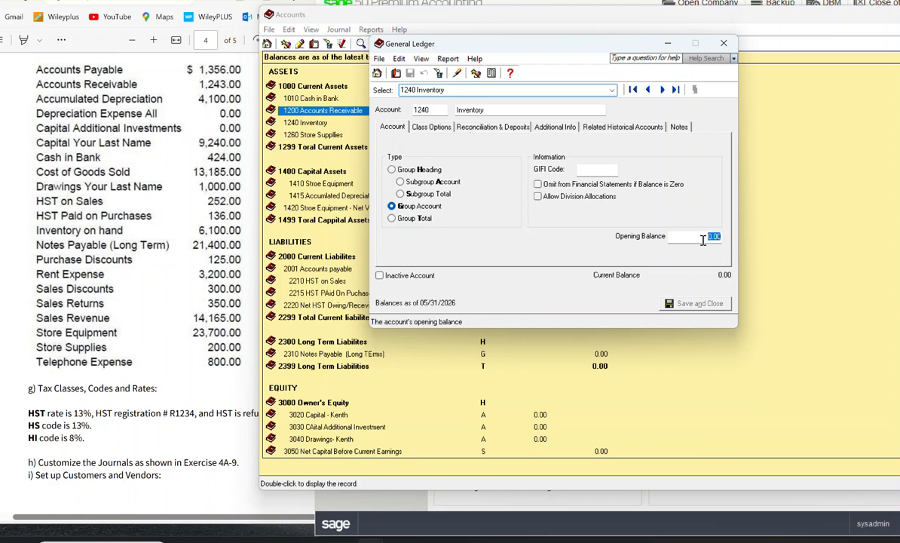
pyautogui.write('6100')
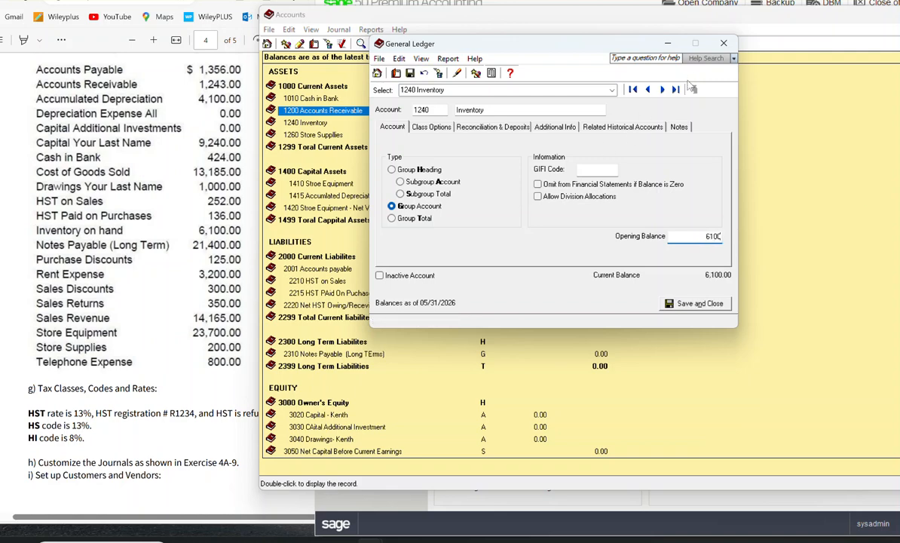
pyautogui.click(631, 90)
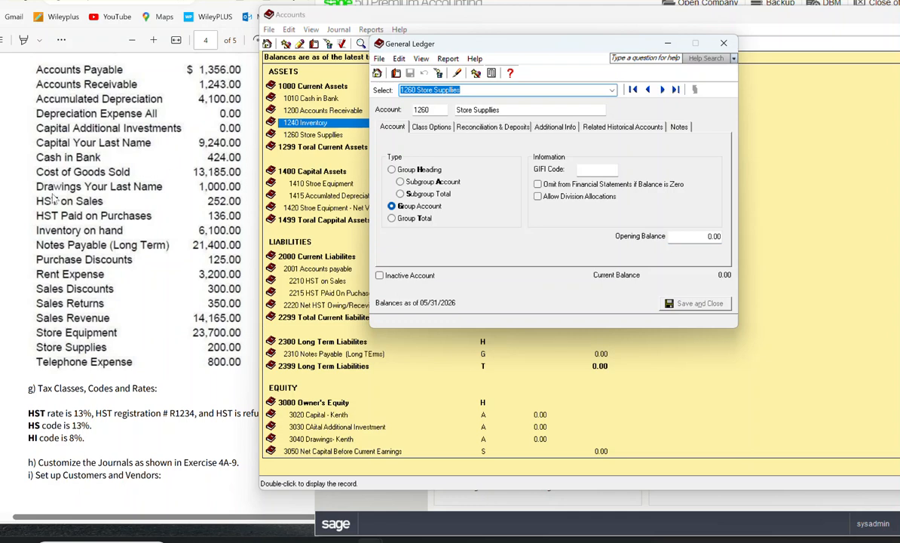
# Step: Look up Store Supplies in the exercise, set the opening balance of account 1260 to 200, and advance to the following account
pyautogui.click(228, 354)
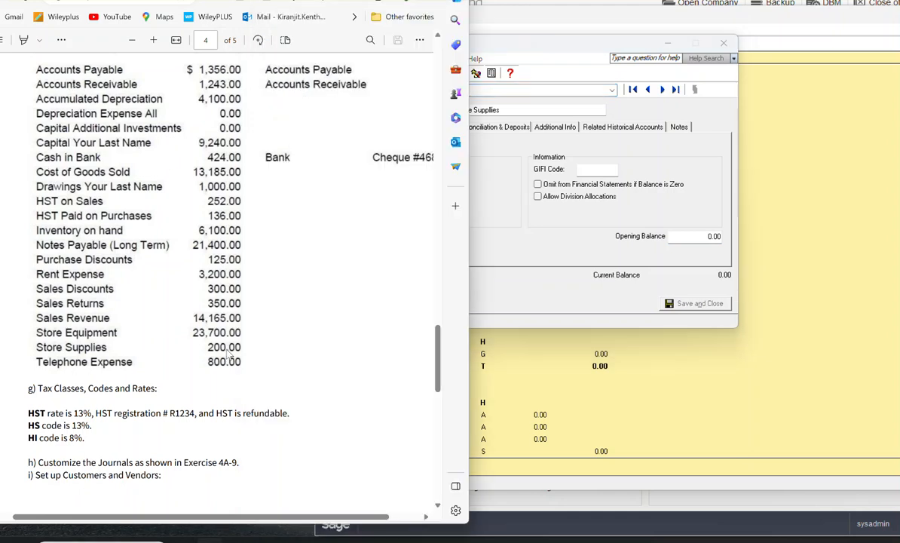
pyautogui.click(541, 193)
pyautogui.click(707, 236)
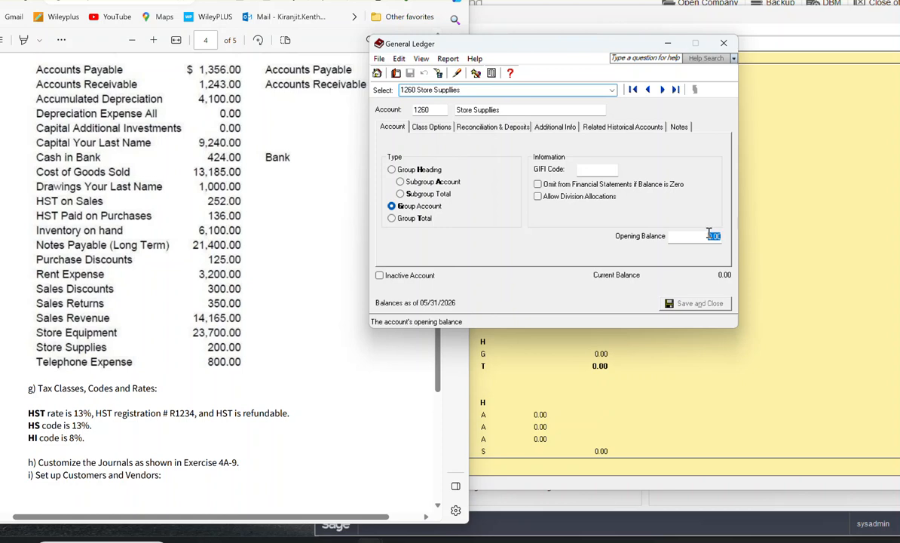
pyautogui.write('200')
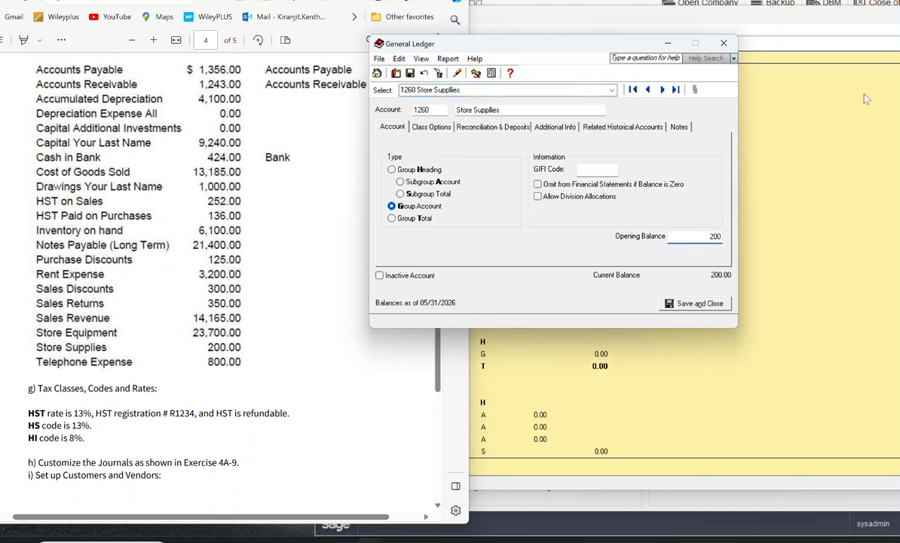
pyautogui.click(663, 90)
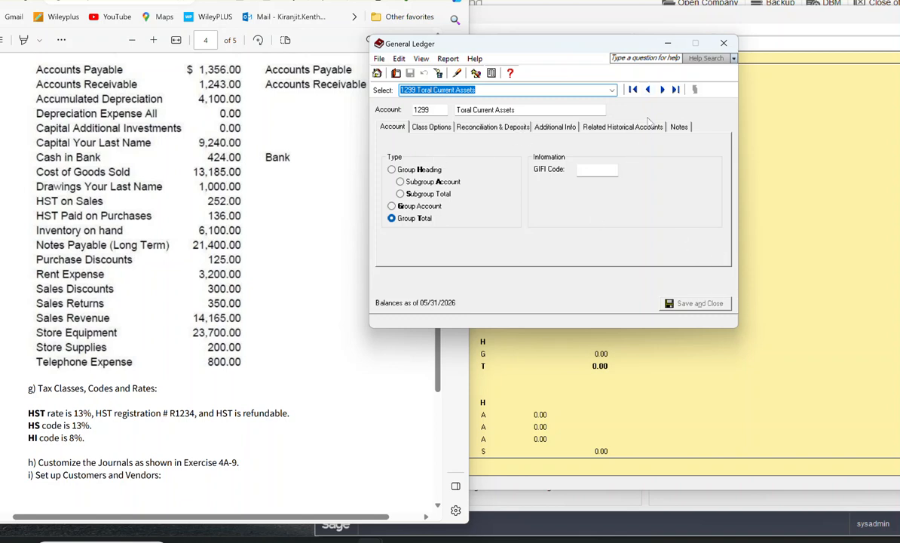
# Step: Skip to account 1410 for store equipment, set its opening balance to 23700, and advance to the following account
pyautogui.click(662, 90)
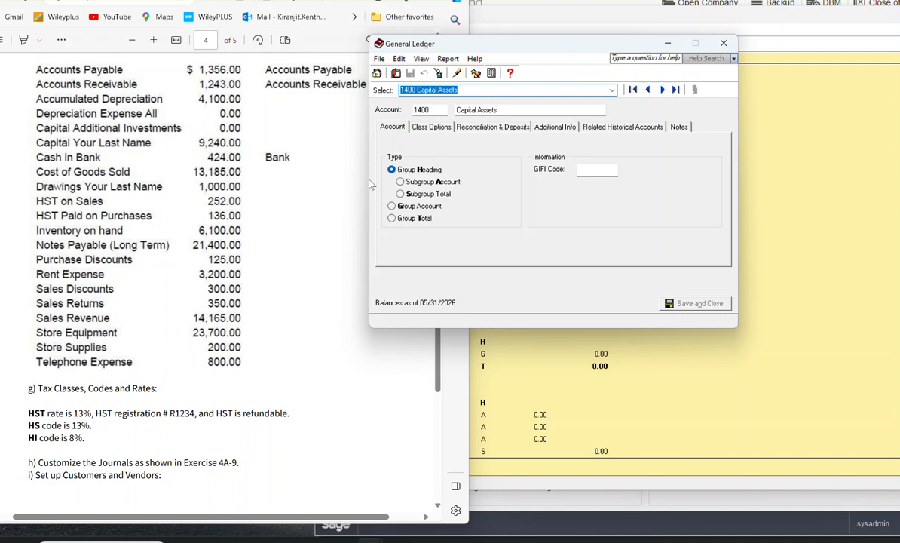
pyautogui.click(663, 90)
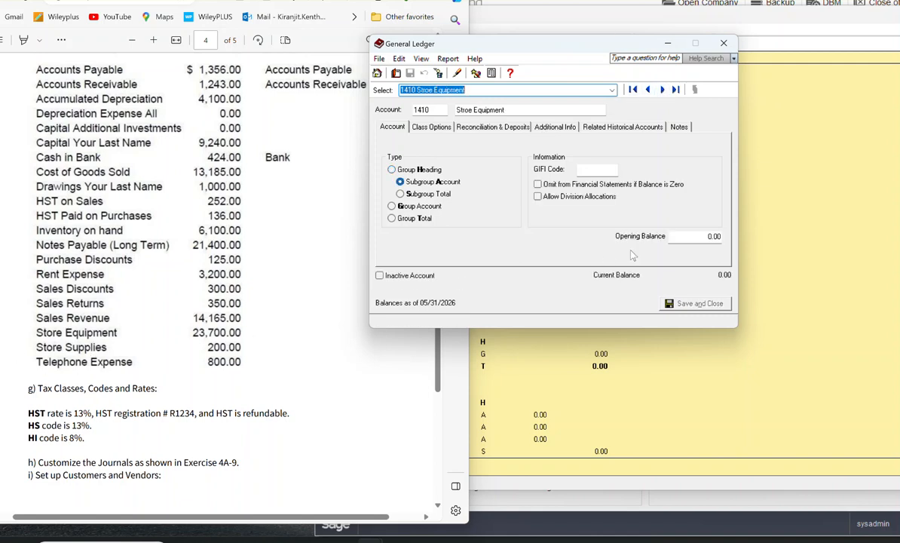
pyautogui.click(697, 236)
pyautogui.write('23700')
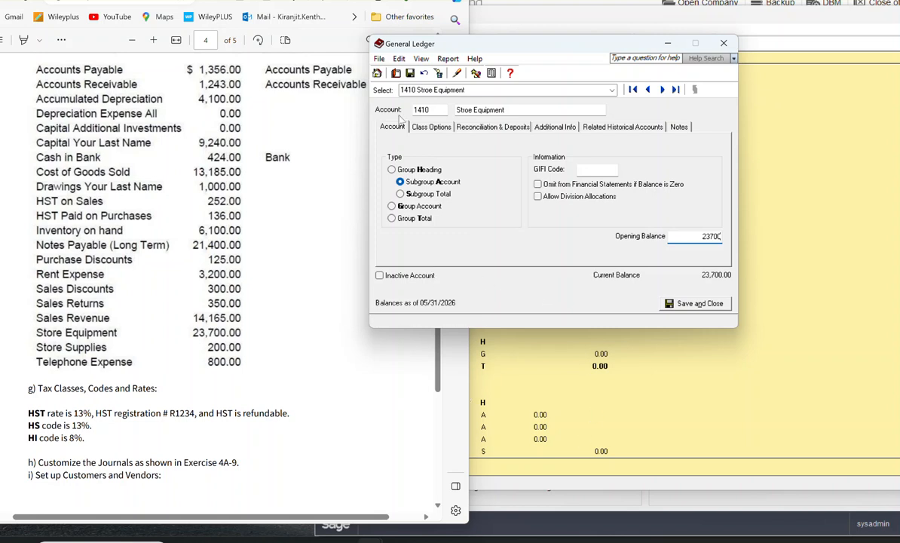
pyautogui.click(662, 90)
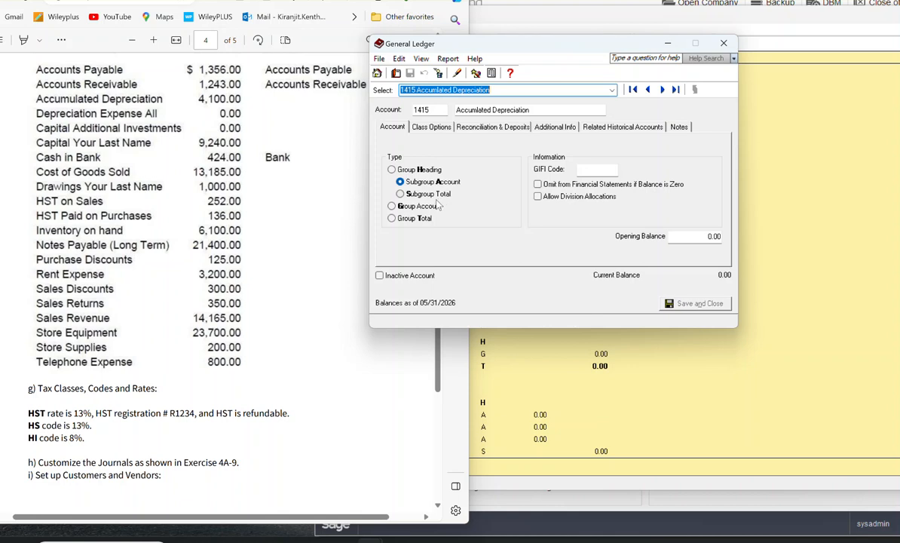
# Step: Set the opening balance of account 1415 for accumulated depreciation to -4100 and advance to the following account
pyautogui.click(697, 234)
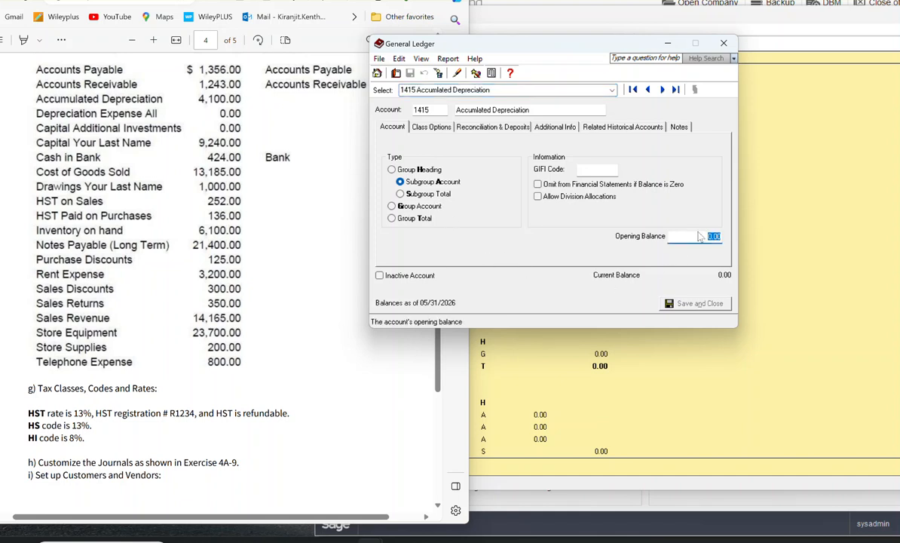
pyautogui.write('-4100')
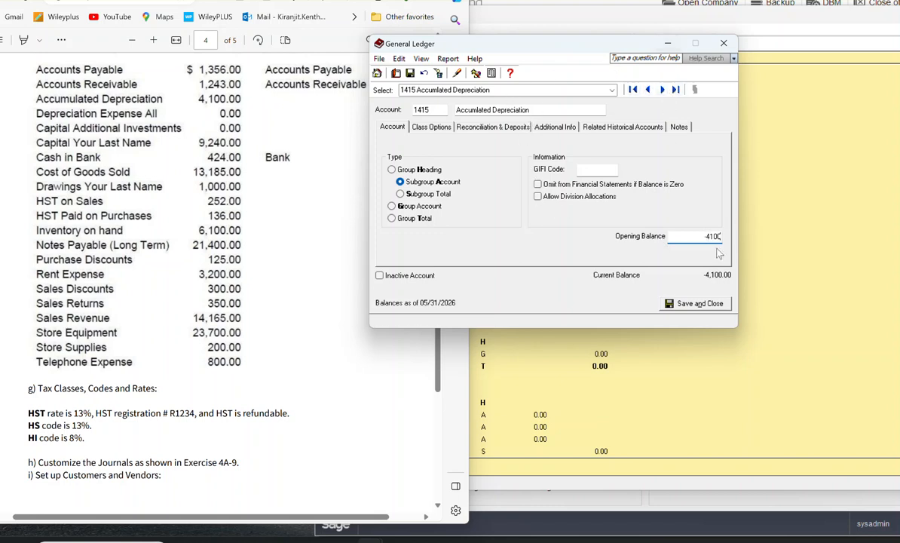
pyautogui.click(662, 89)
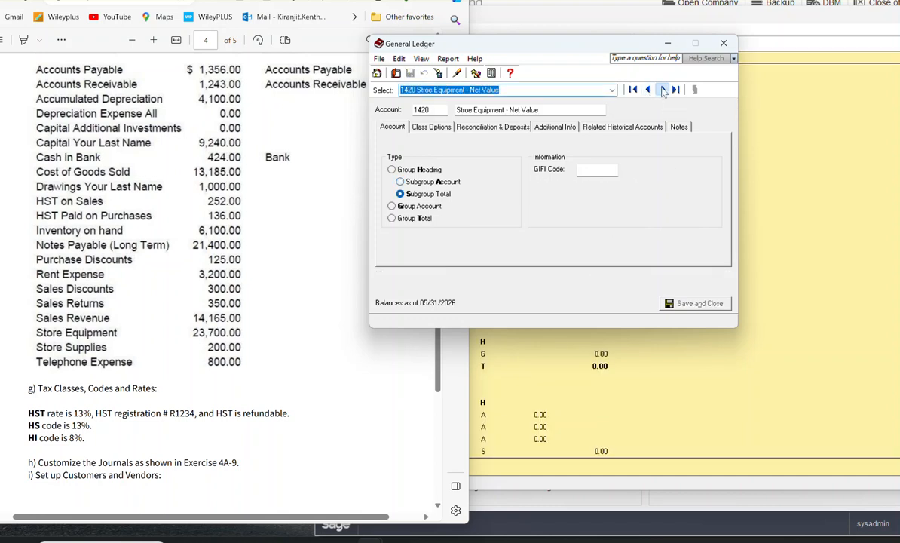
# Step: Skip to account 2001 Accounts payable, set its opening balance to 1356, and advance to the following account
pyautogui.click(662, 89)
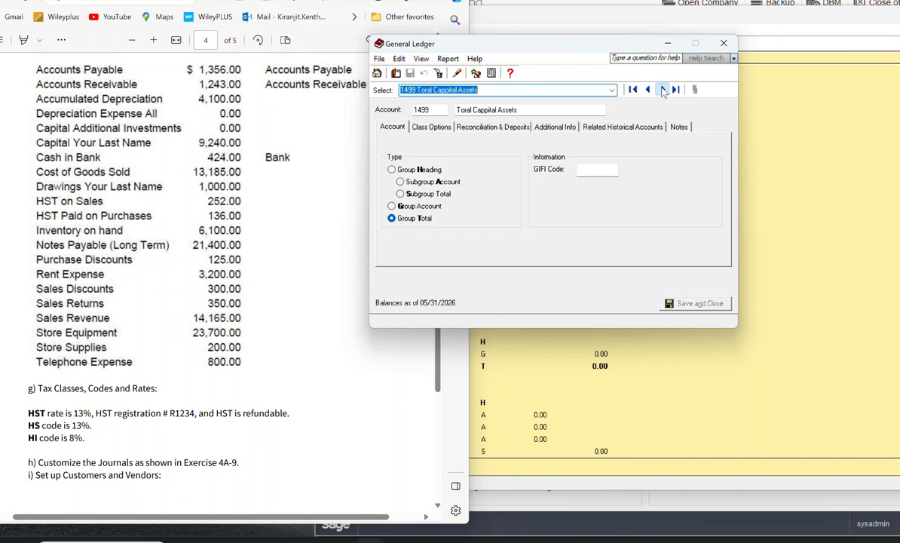
pyautogui.click(663, 89)
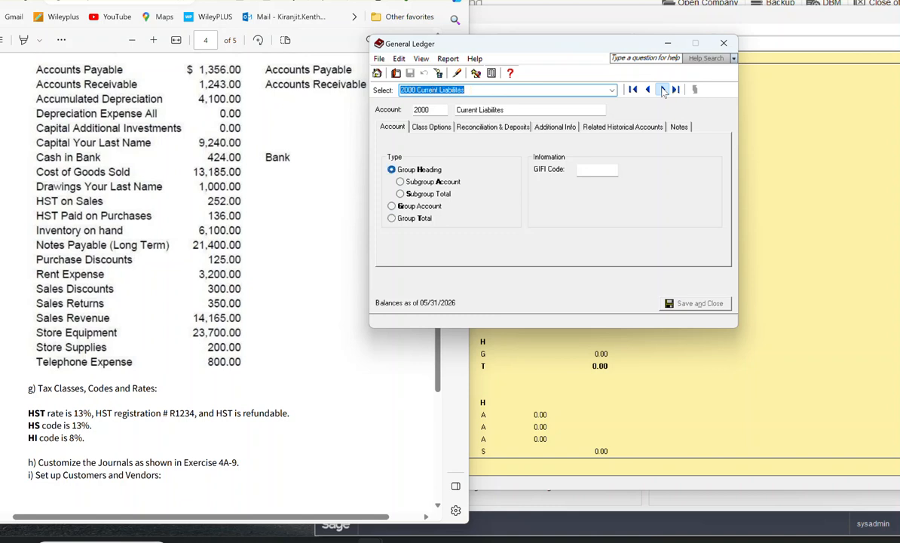
pyautogui.click(663, 89)
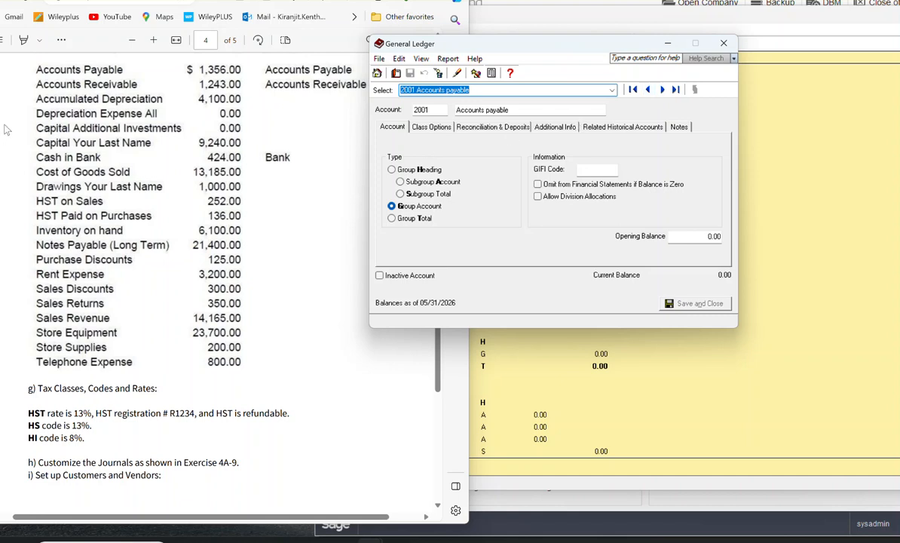
pyautogui.click(702, 236)
pyautogui.write('1356')
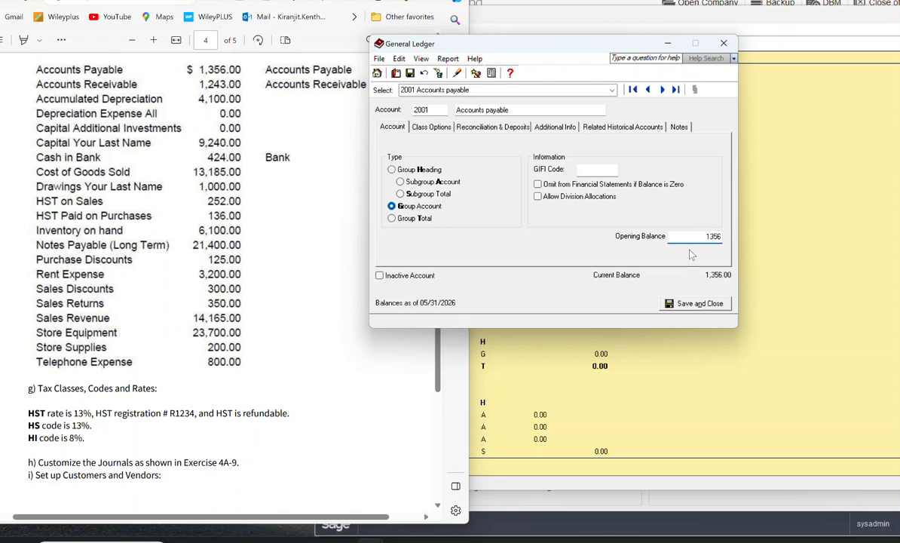
pyautogui.click(662, 89)
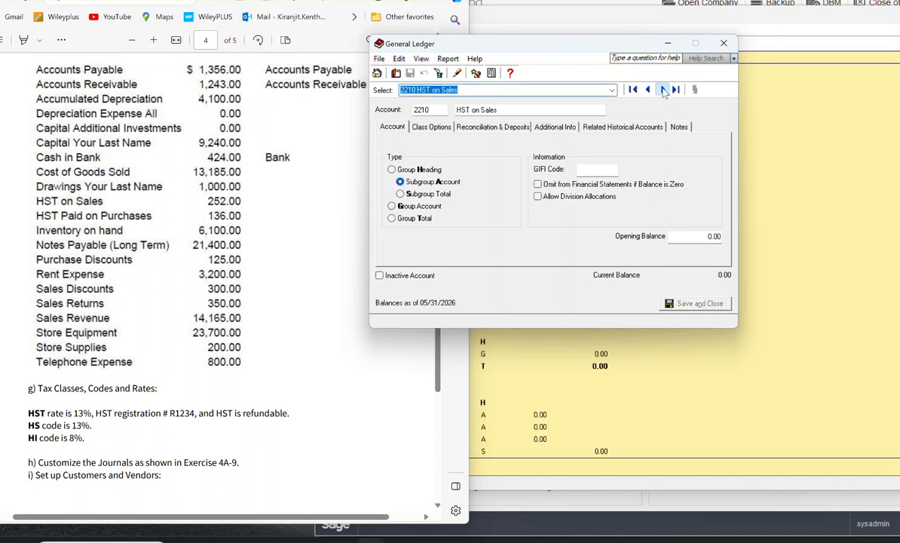
# Step: Set the opening balance of account 2210 HST on Sales to 252 and advance to the following account
pyautogui.click(694, 238)
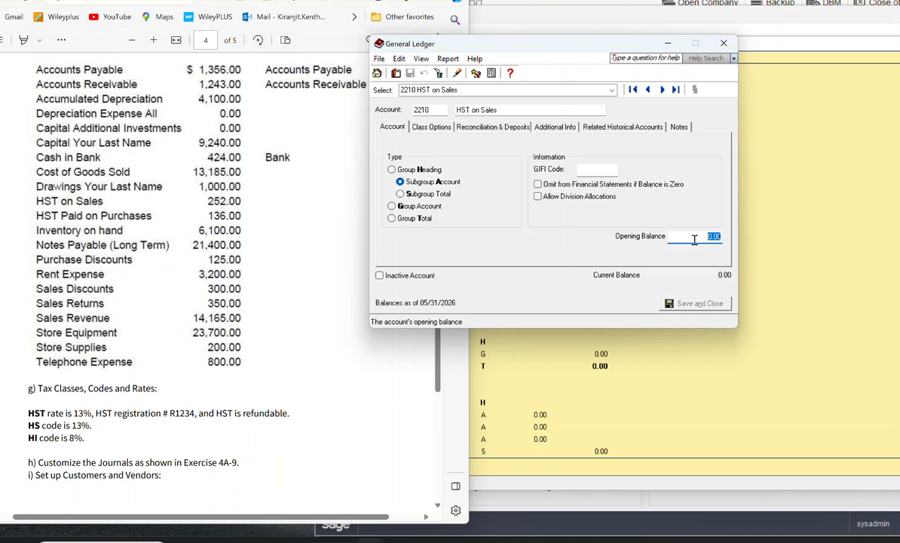
pyautogui.write('252')
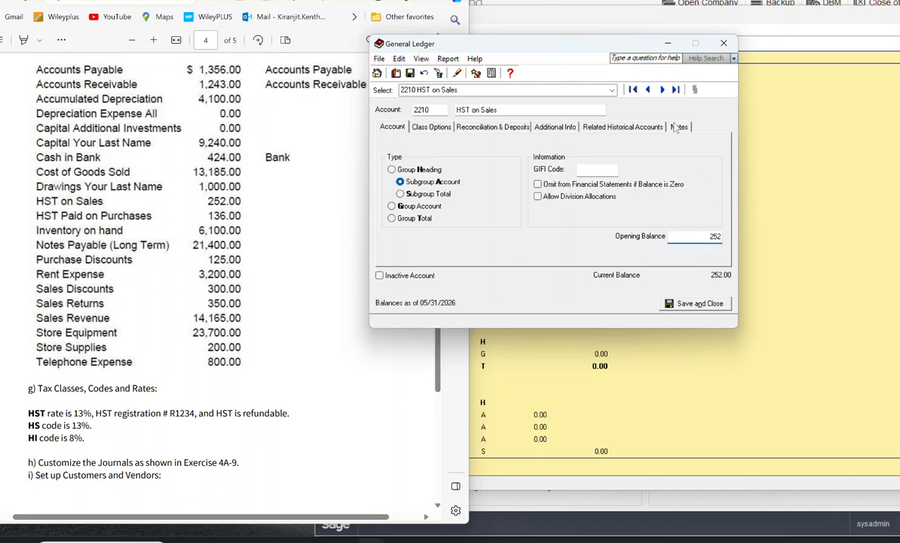
pyautogui.click(662, 90)
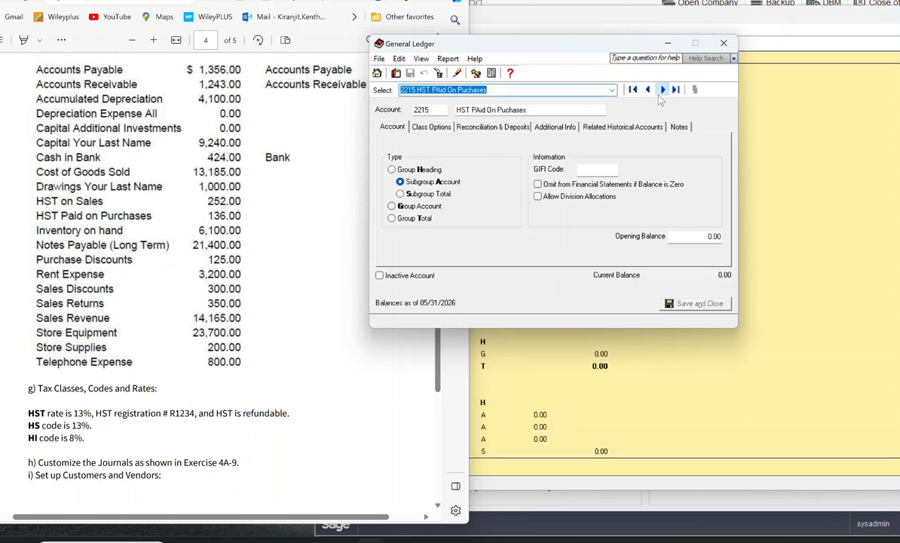
# Step: Set the opening balance of account 2215 for HST paid on purchases to -136 and advance to the following account
pyautogui.click(690, 239)
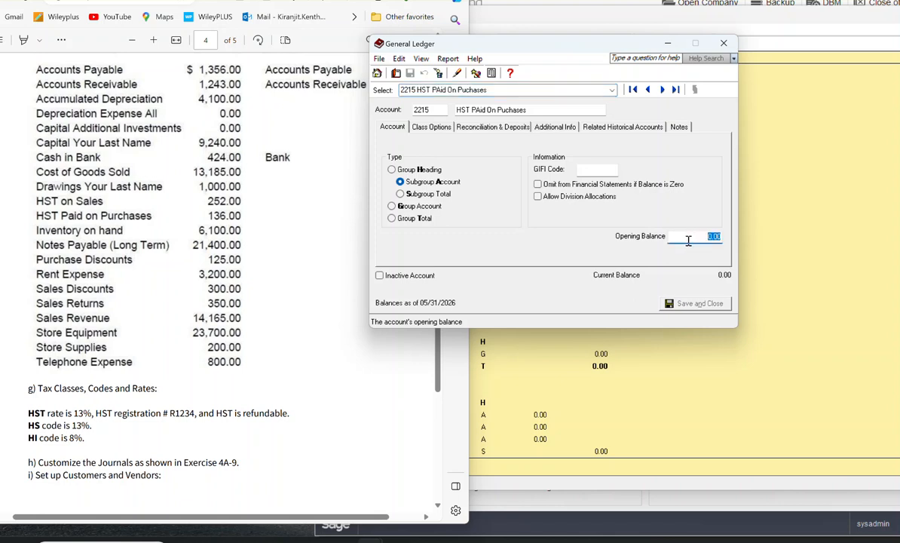
pyautogui.write('-136')
pyautogui.click(662, 90)
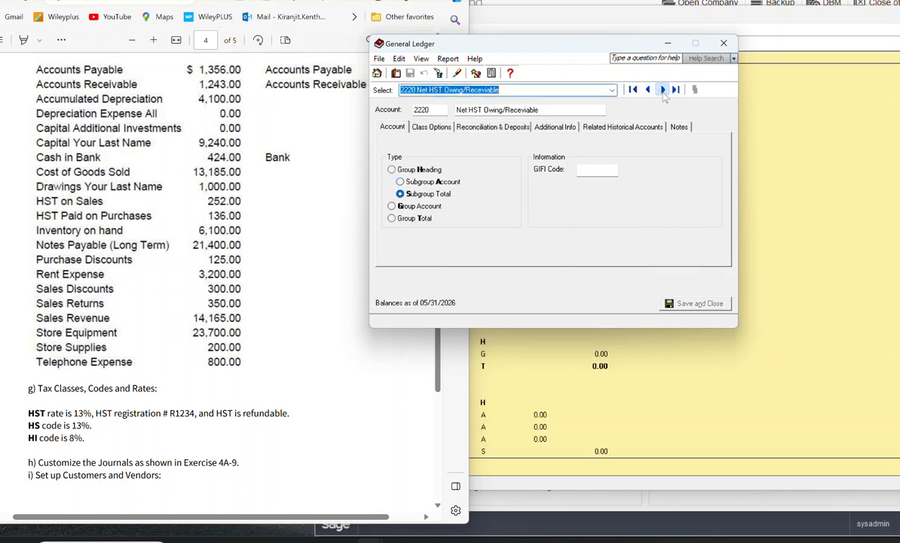
# Step: Skip to account 2310 for long-term notes payable, set its opening balance to 21400, and advance to the following account
pyautogui.click(662, 90)
pyautogui.click(663, 90)
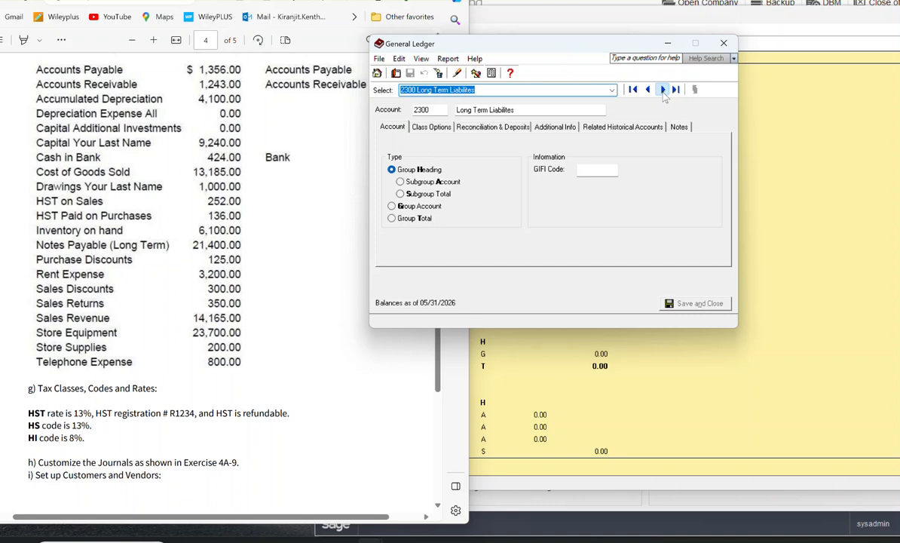
pyautogui.click(663, 90)
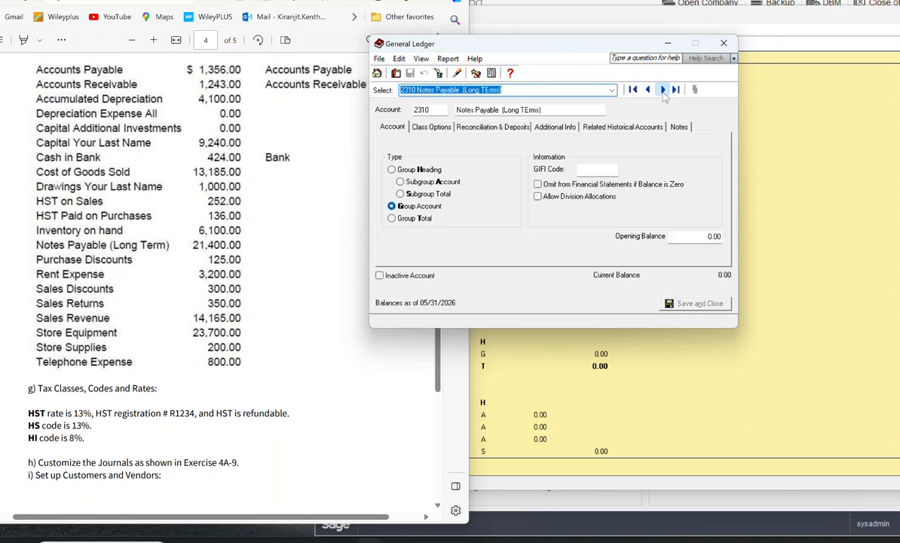
pyautogui.click(699, 236)
pyautogui.write('21400')
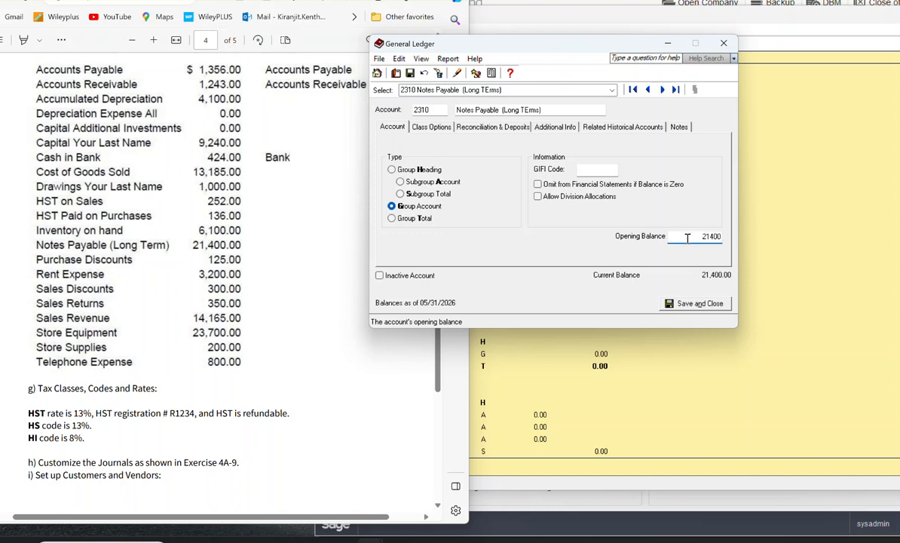
pyautogui.click(662, 90)
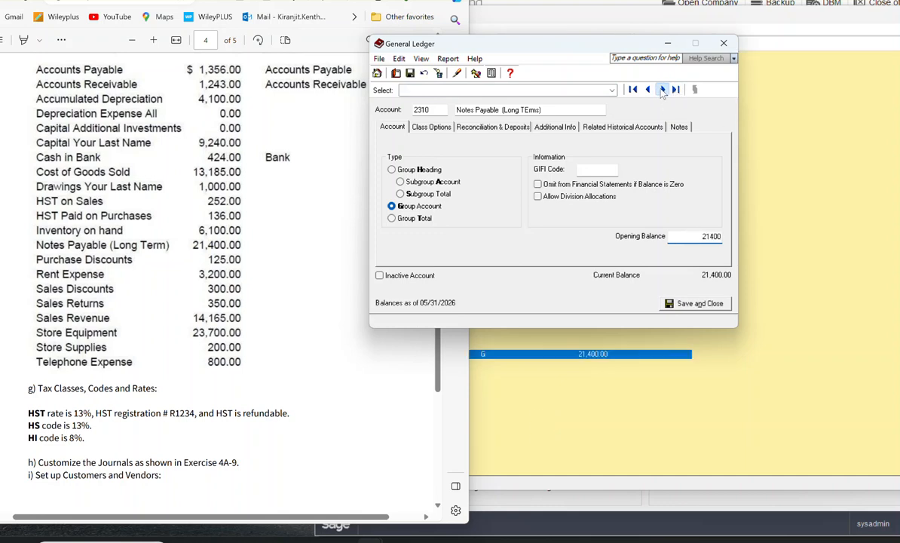
# Step: Skip to the owner's capital account 3020, set its opening balance to 9240, and advance to the following account
pyautogui.click(663, 90)
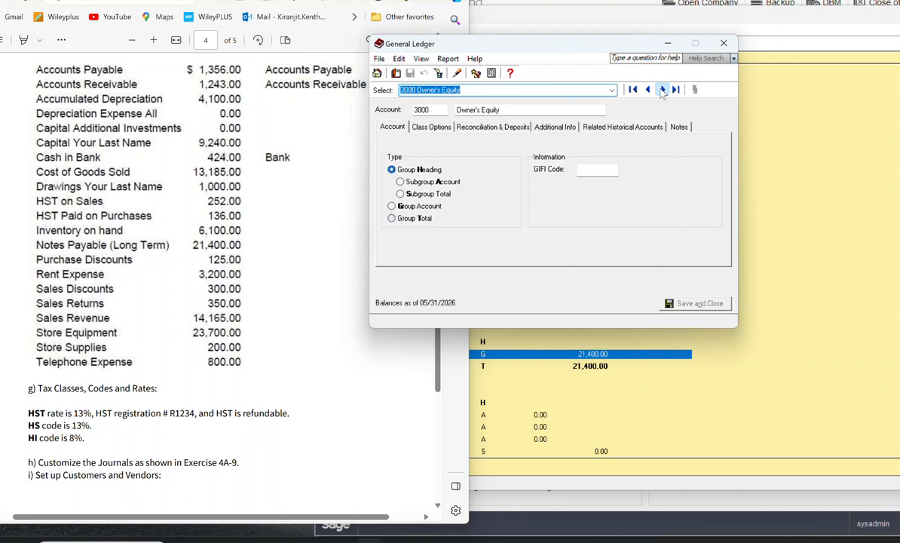
pyautogui.click(662, 89)
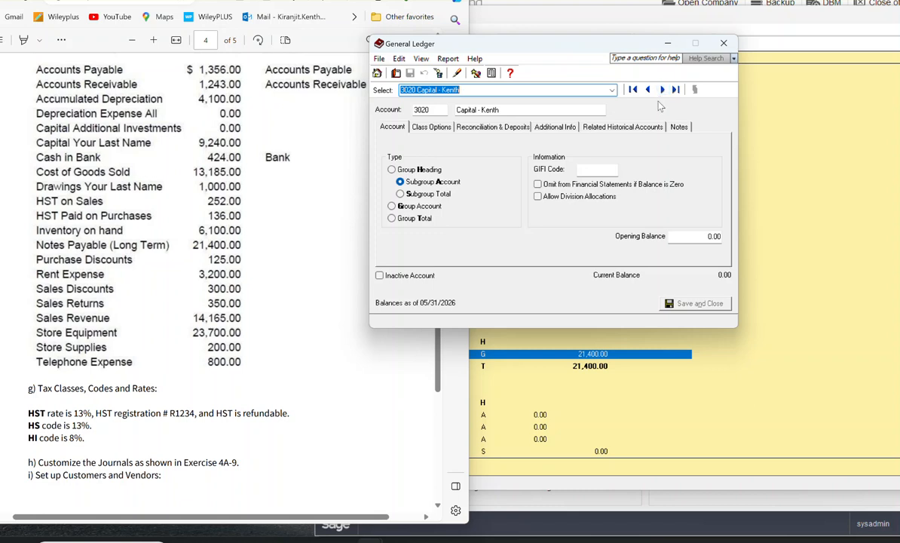
pyautogui.click(698, 236)
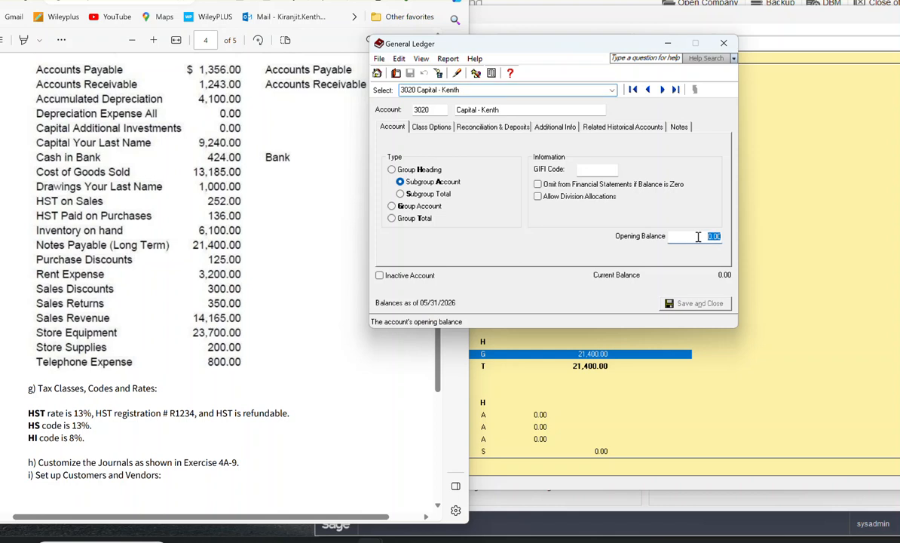
pyautogui.write('9240')
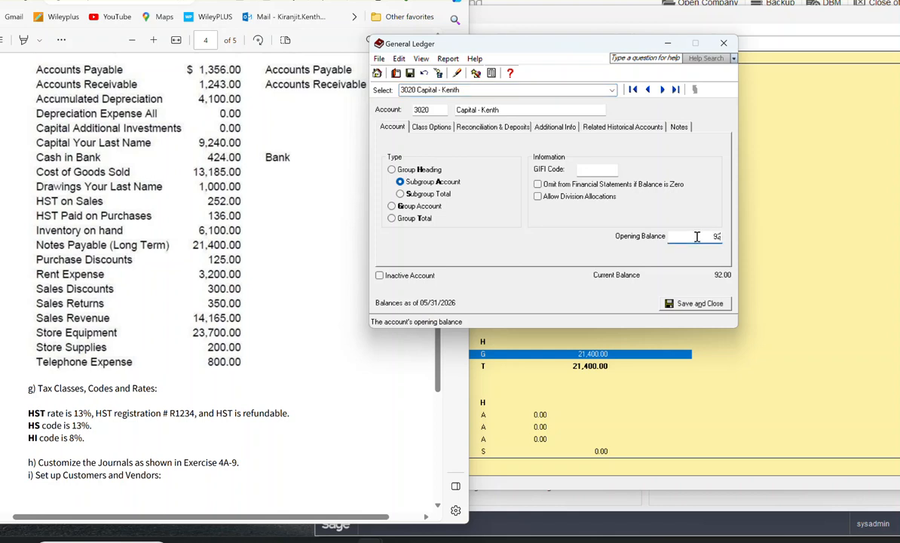
pyautogui.click(663, 90)
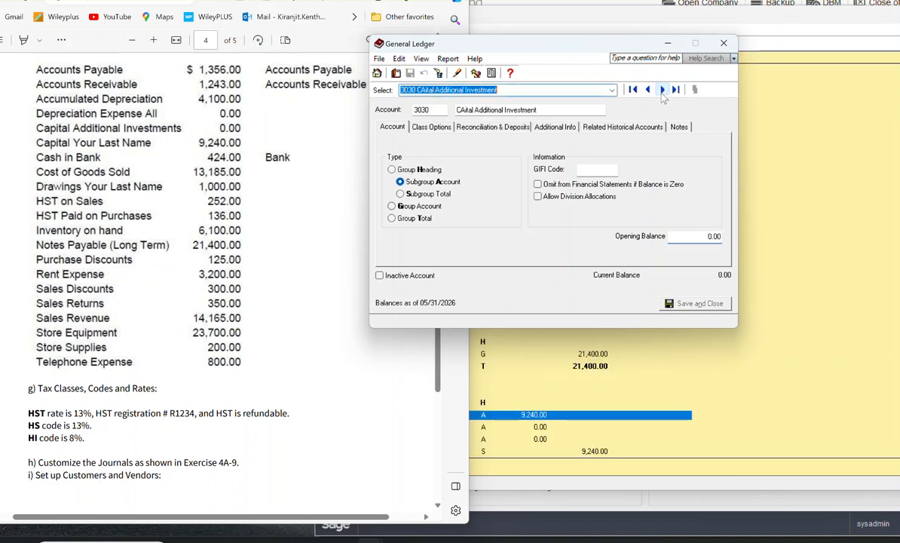
# Step: Skip account 3030, set the opening balance of the owner's drawings account 3040 to -1000, and advance to the following account
pyautogui.click(663, 91)
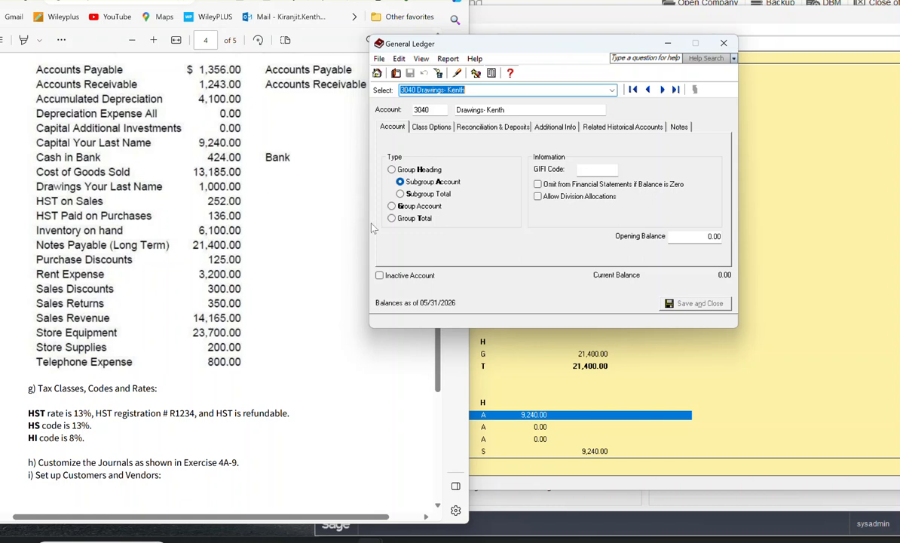
pyautogui.click(703, 236)
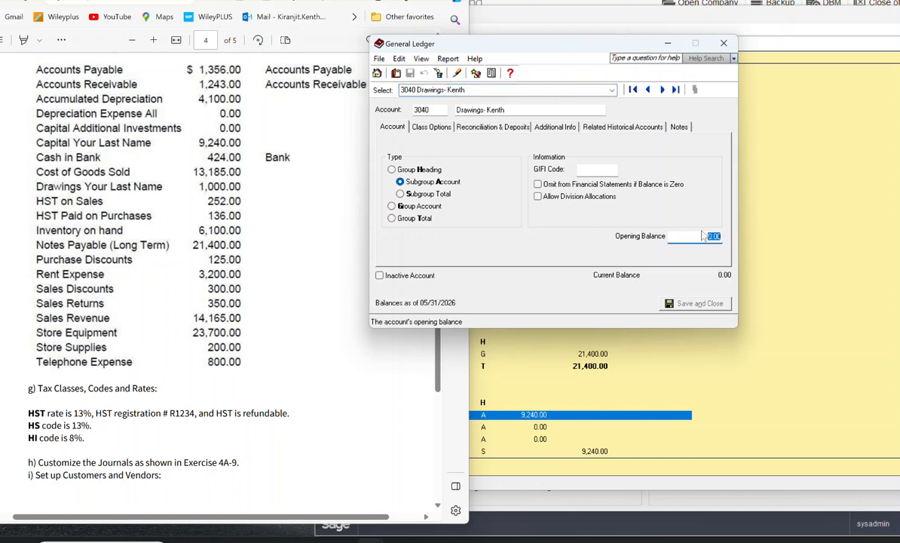
pyautogui.write('-1000')
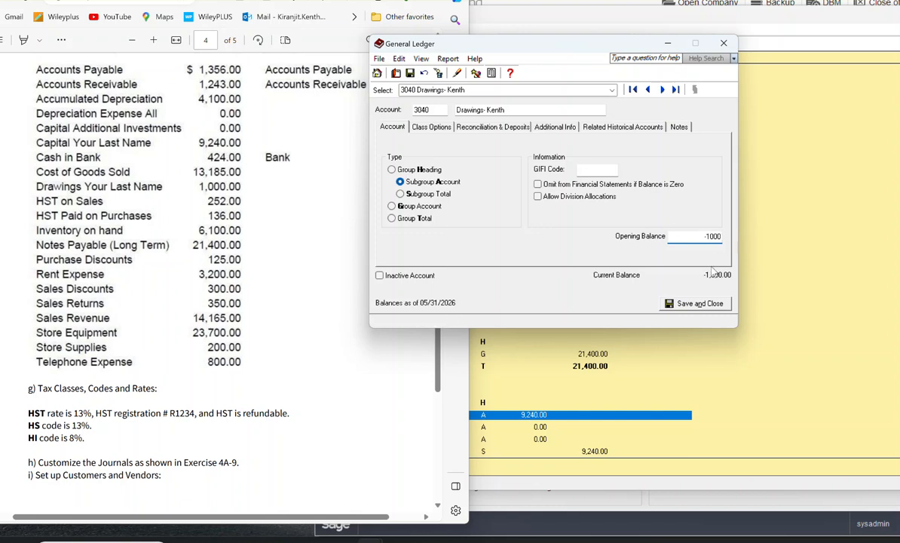
pyautogui.click(663, 89)
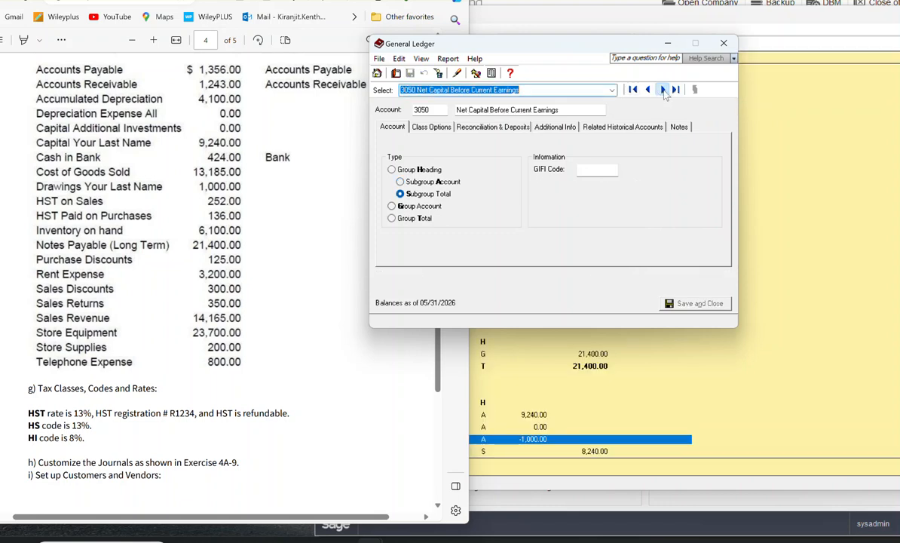
# Step: Skip to account 4010 Sales, set its opening balance to 14165, and advance to the following account
pyautogui.click(663, 90)
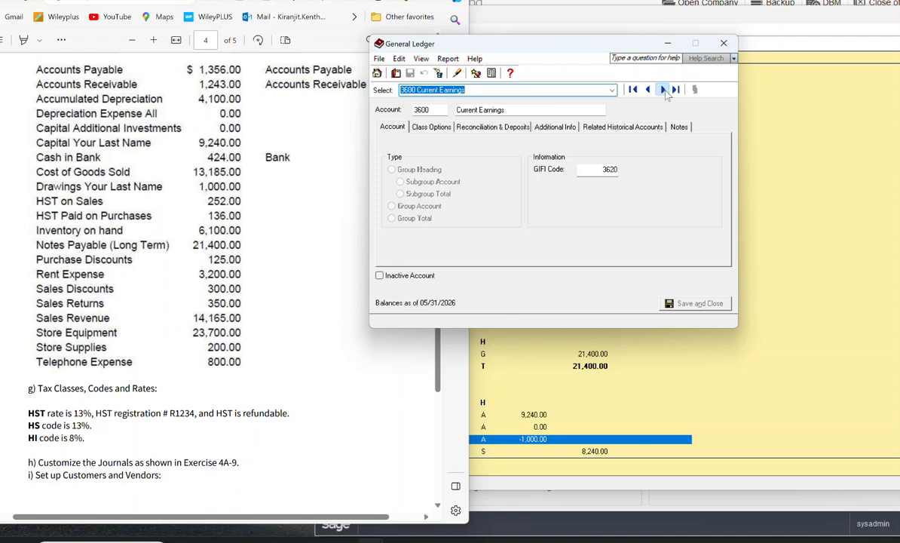
pyautogui.click(663, 90)
pyautogui.click(662, 89)
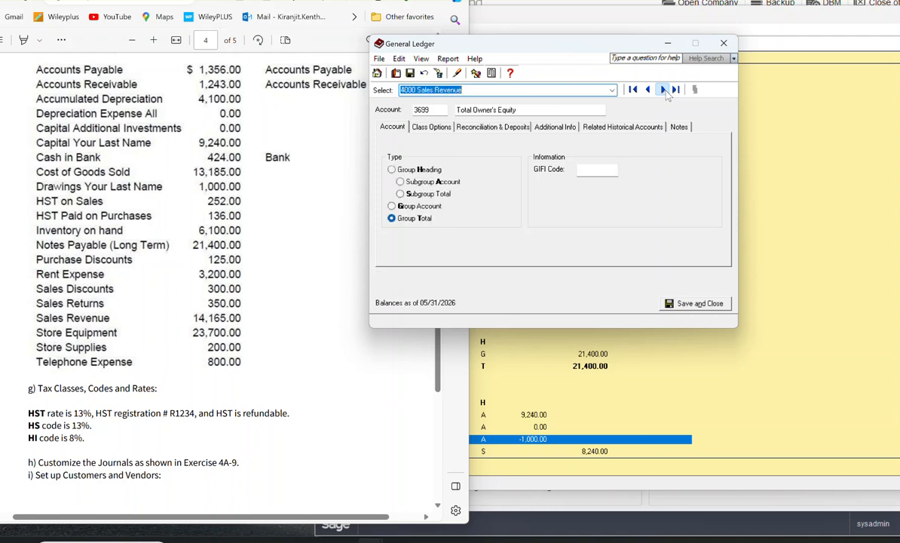
pyautogui.click(663, 89)
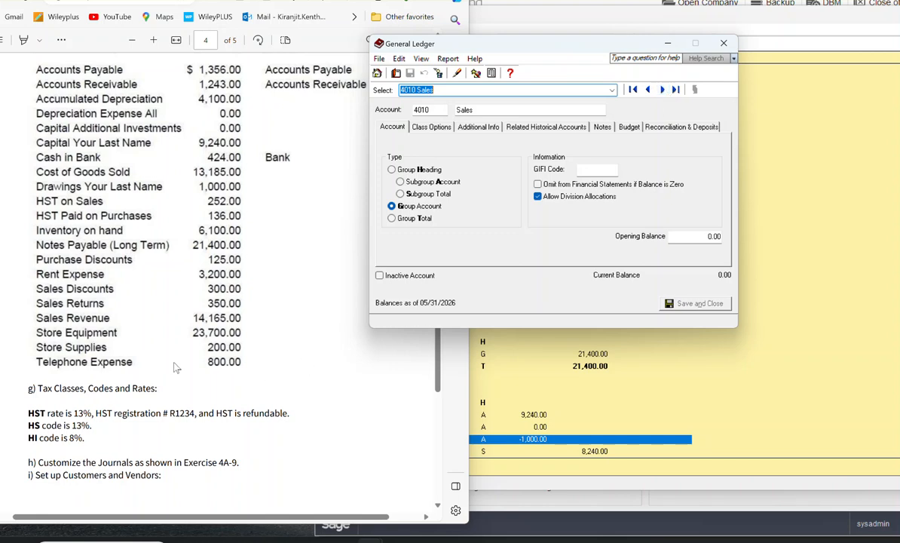
pyautogui.click(701, 236)
pyautogui.write('14165')
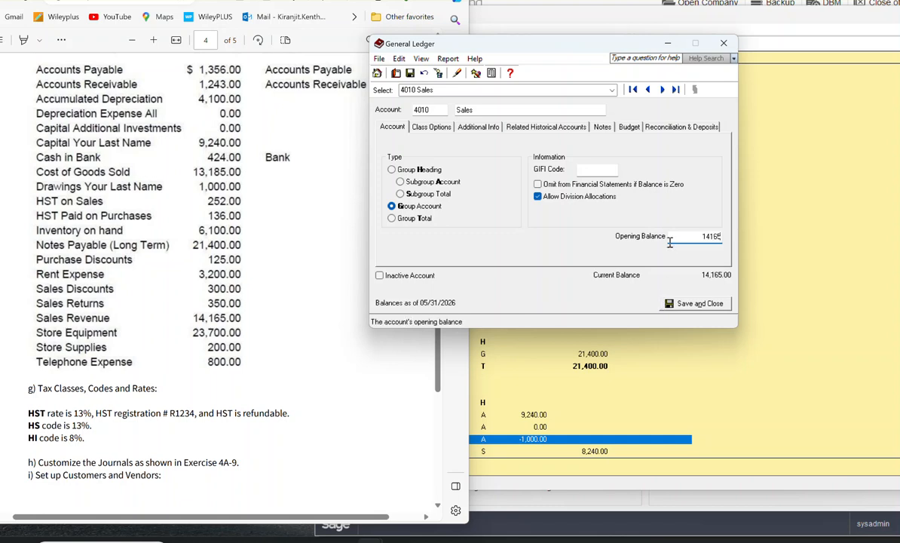
pyautogui.click(663, 94)
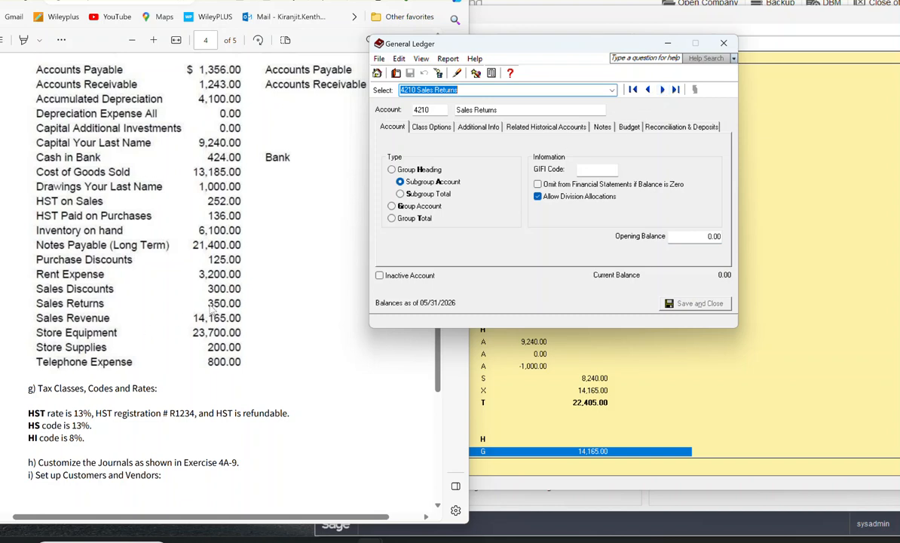
# Step: Set the opening balance of account 4210 Sales Returns to -350 and advance to the following account
pyautogui.click(703, 237)
pyautogui.write('-')
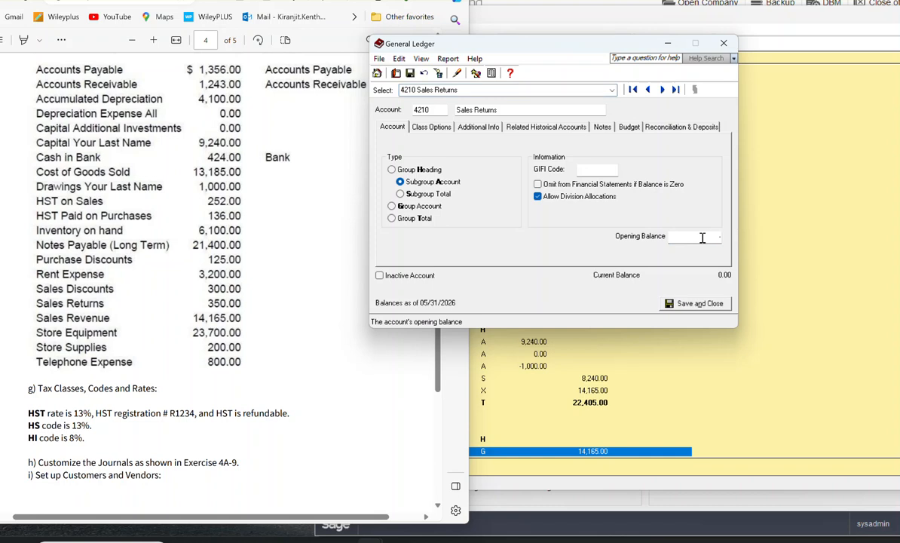
pyautogui.write('350')
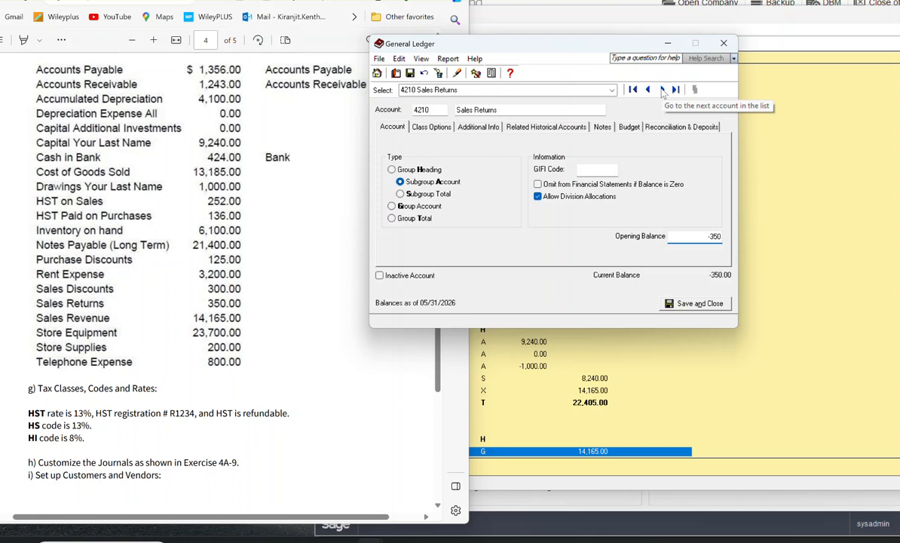
pyautogui.click(663, 90)
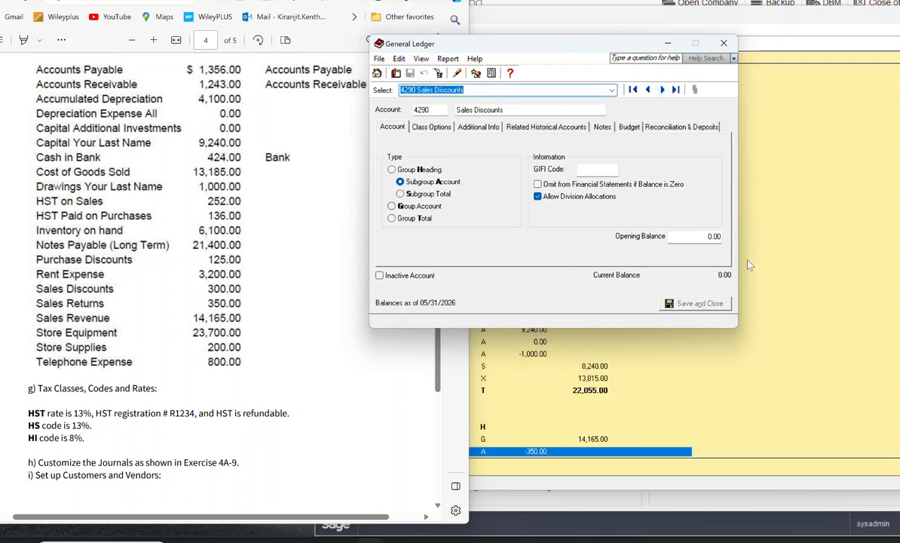
# Step: Set the opening balance of account 4290 Sales Discounts to -300 and advance to the following account
pyautogui.click(697, 236)
pyautogui.press('BackSpace')
pyautogui.write('-300')
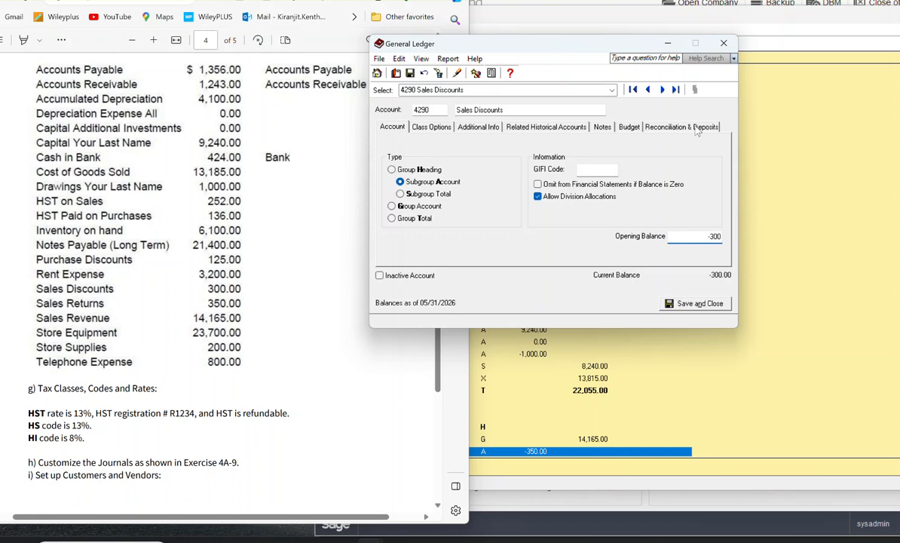
pyautogui.click(663, 89)
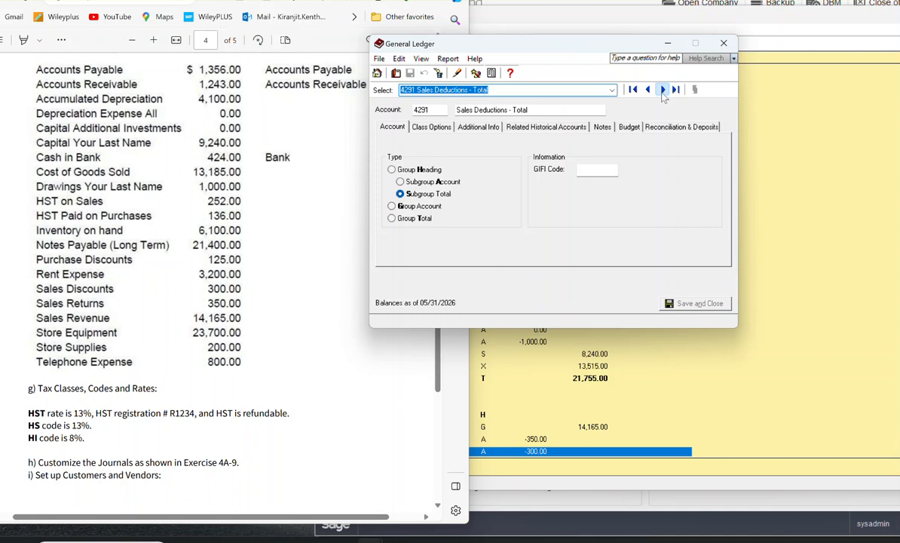
# Step: Skip to account 5001 Cost Of Goods Sold, set its opening balance to 13185, and advance to the following account
pyautogui.click(664, 90)
pyautogui.click(663, 89)
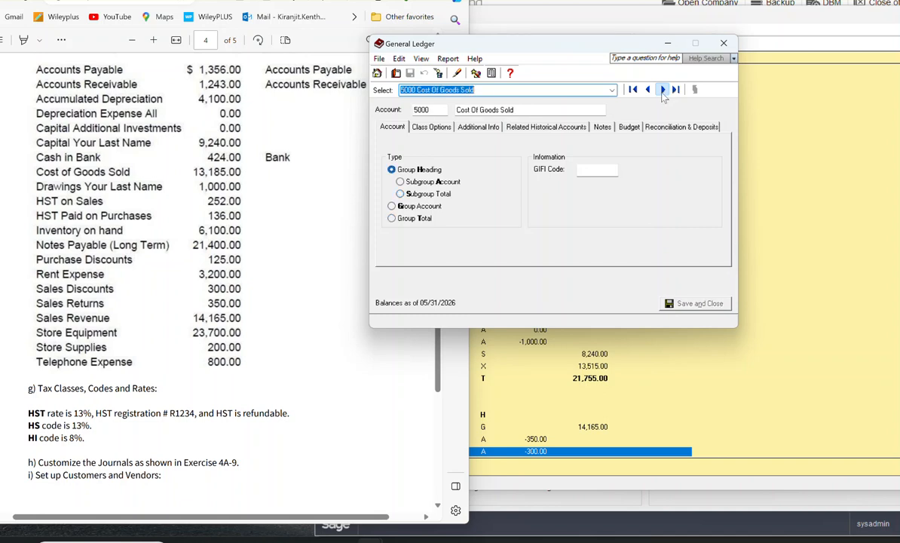
pyautogui.click(663, 90)
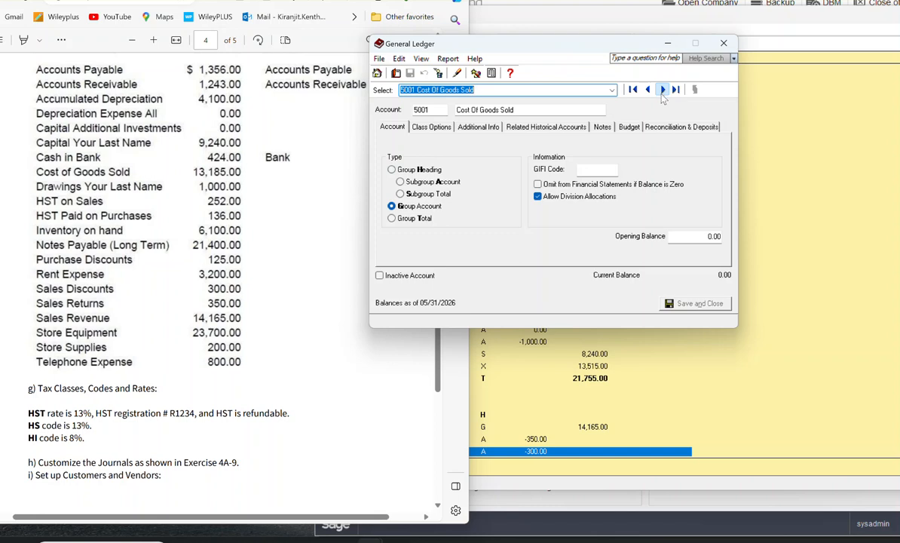
pyautogui.click(712, 236)
pyautogui.write('13185')
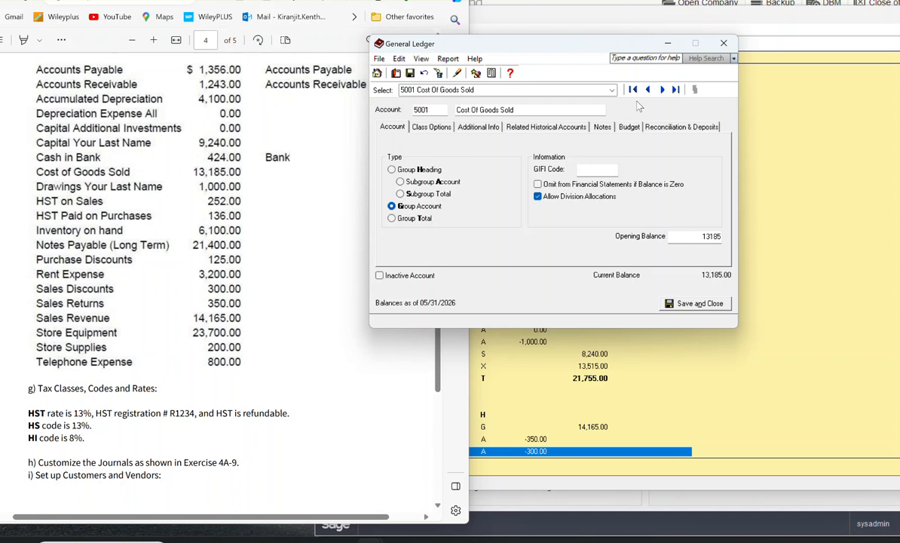
pyautogui.click(662, 90)
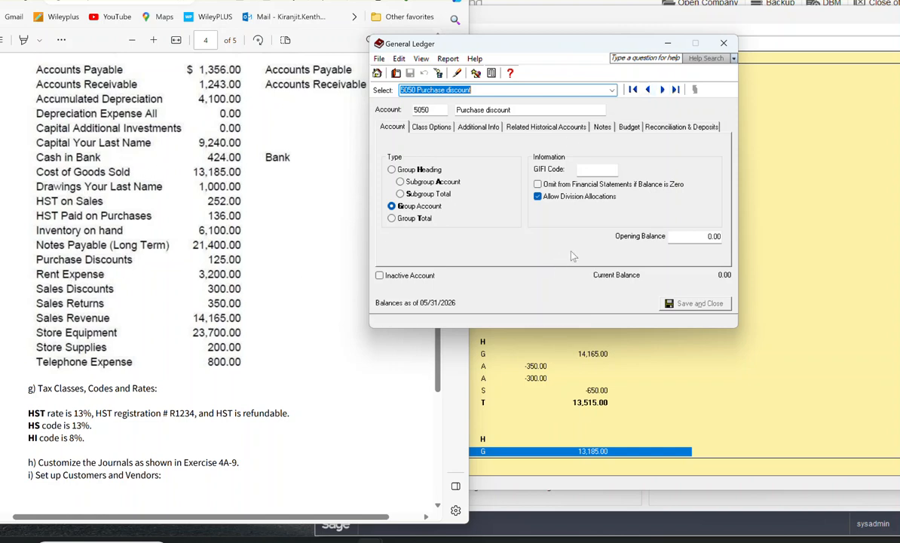
# Step: Set the opening balance of account 5050 Purchase discount to -1250 and advance past it
pyautogui.click(709, 236)
pyautogui.press('BackSpace')
pyautogui.write('5')
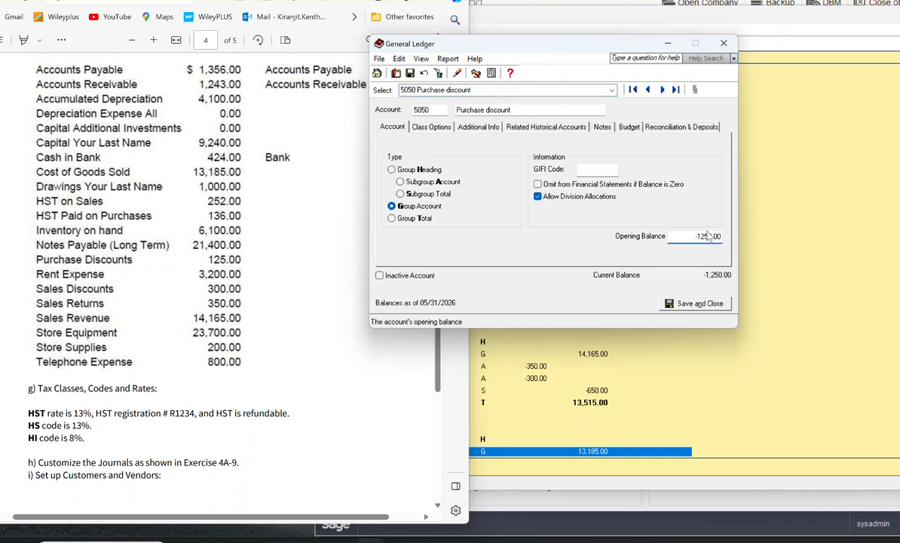
pyautogui.click(662, 90)
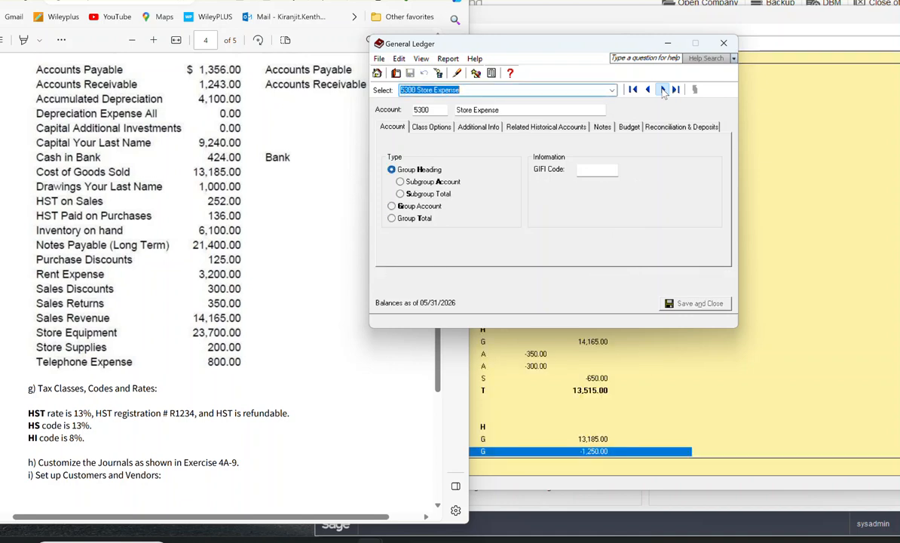
# Step: Skip to account 5310 Rent Expense, set its opening balance to 3200, and advance to the following account
pyautogui.click(663, 90)
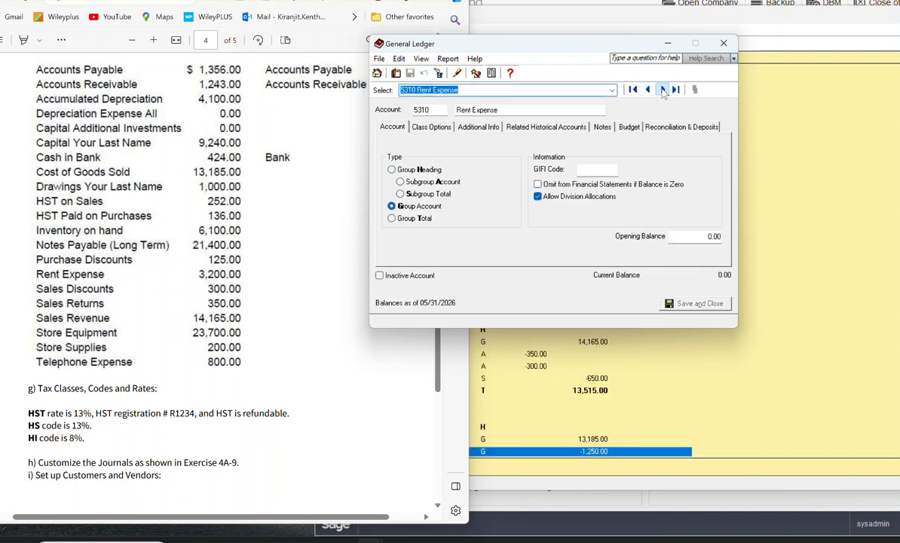
pyautogui.click(707, 237)
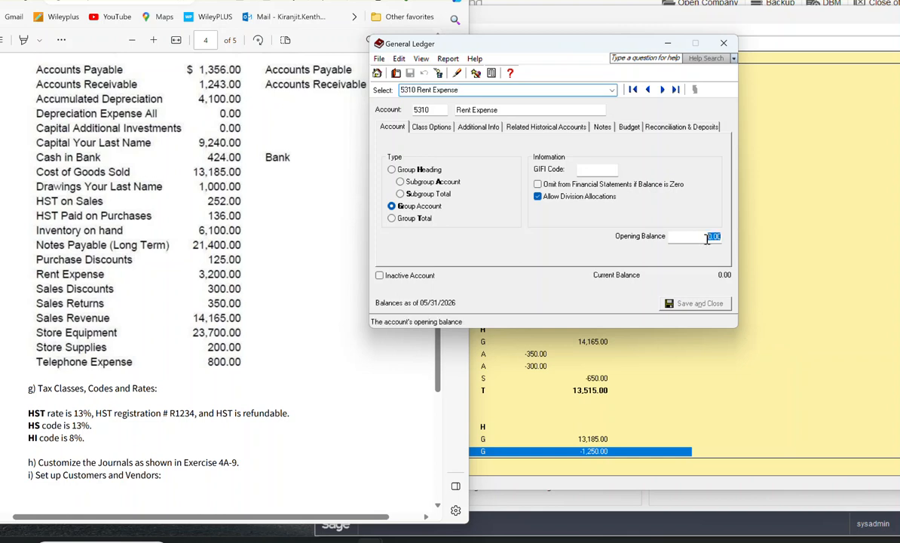
pyautogui.write('3200')
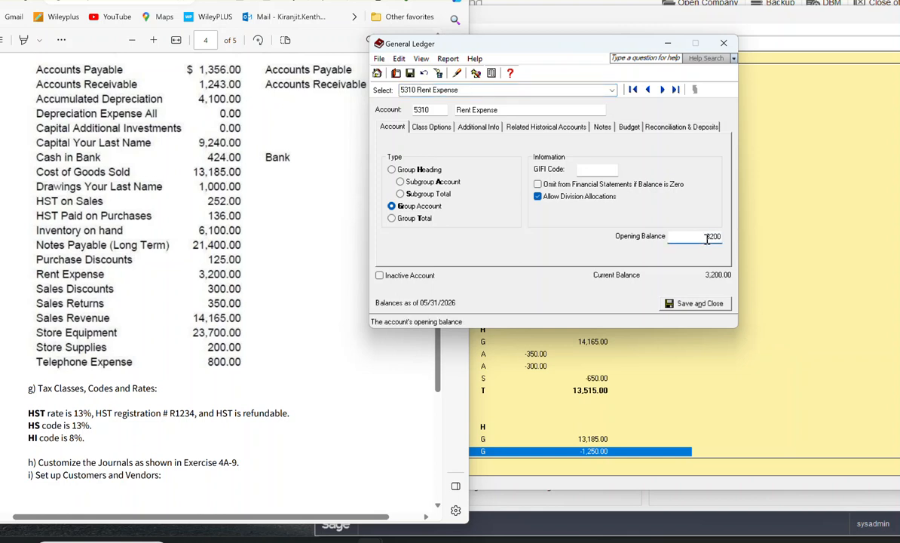
pyautogui.click(663, 90)
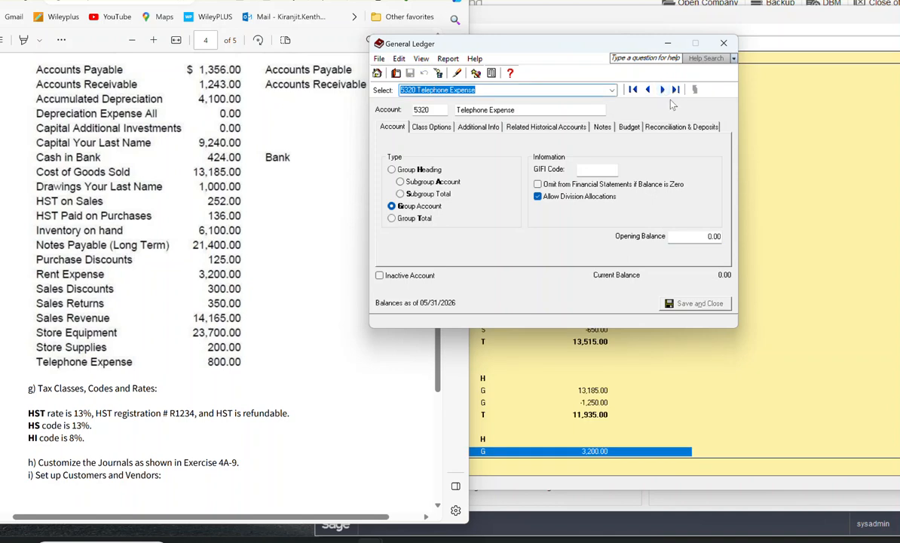
# Step: Set the opening balance of account 5320 Telephone Expense to 800 and advance to the following account
pyautogui.click(709, 236)
pyautogui.write('800')
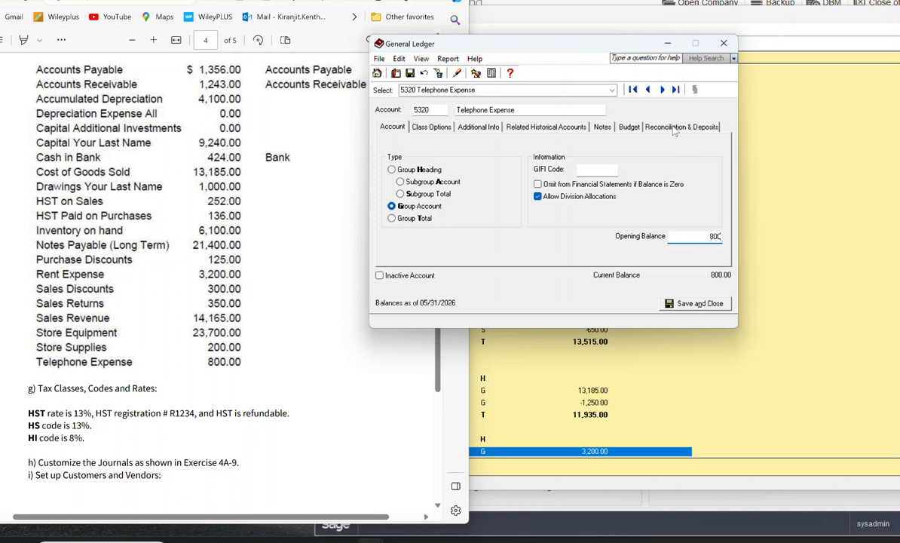
pyautogui.click(663, 89)
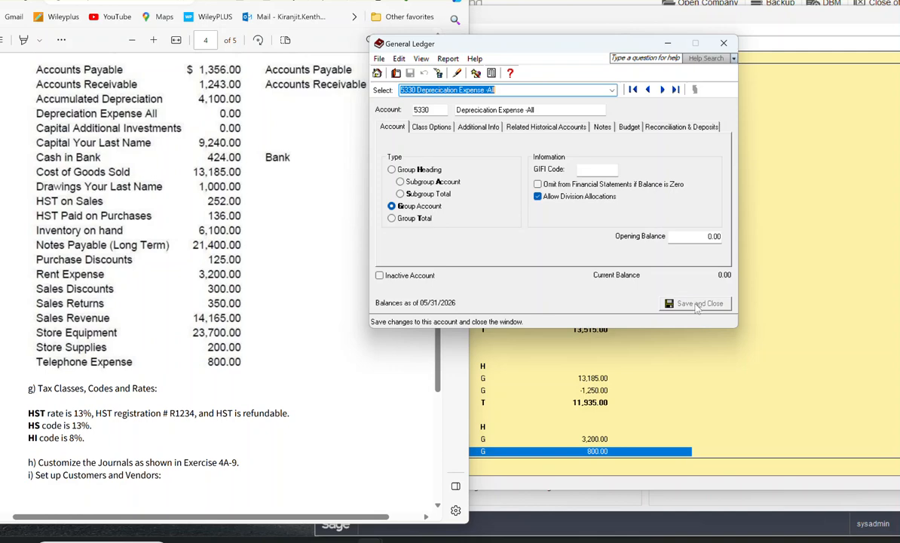
# Step: Close the General Ledger record and assign the out-of-balance difference to account 5330, the depreciation expense account
pyautogui.click(723, 43)
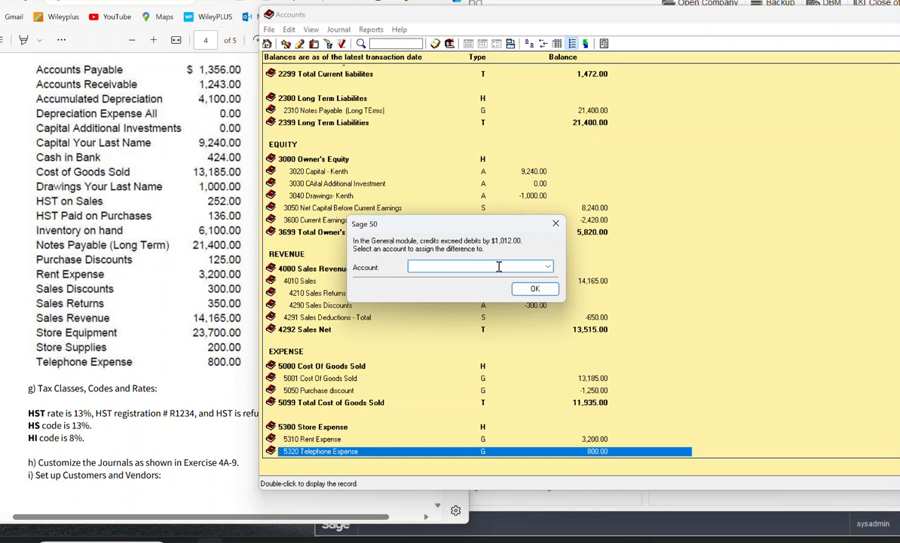
pyautogui.click(548, 266)
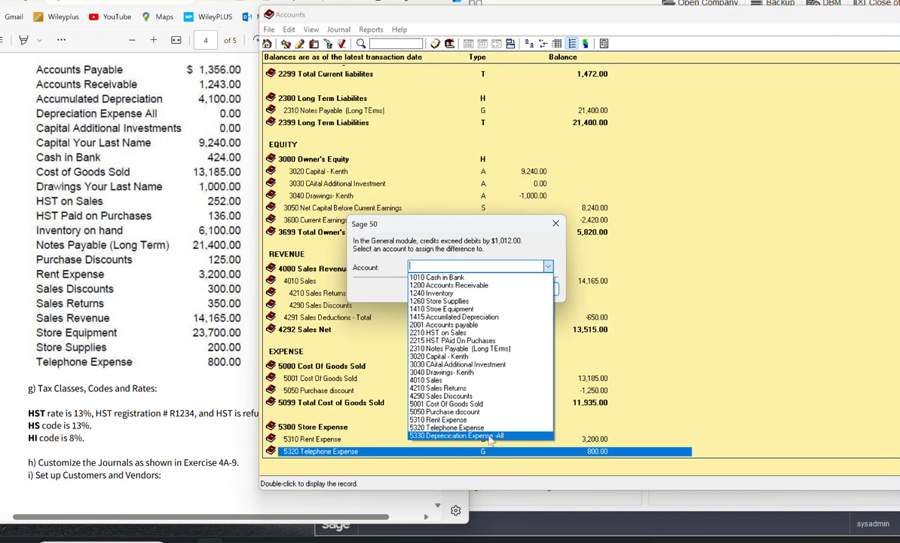
pyautogui.click(488, 436)
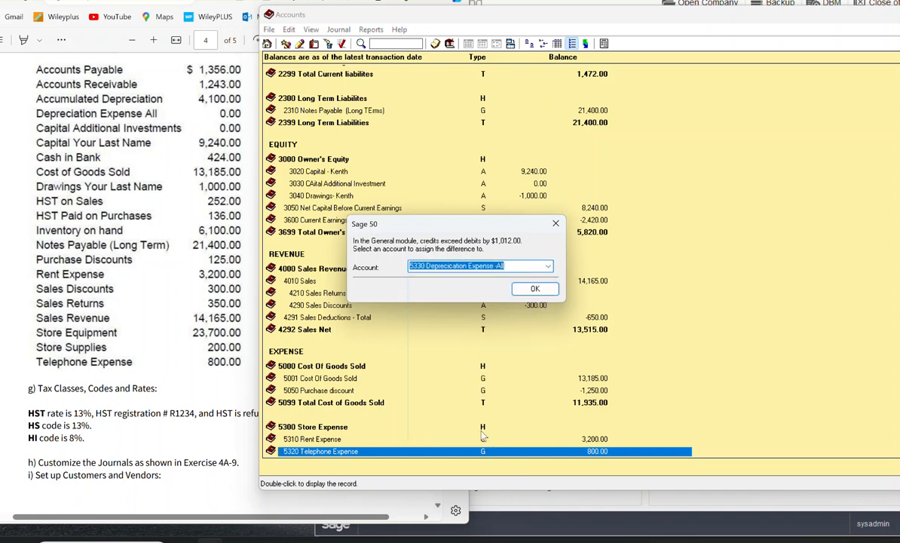
pyautogui.click(534, 289)
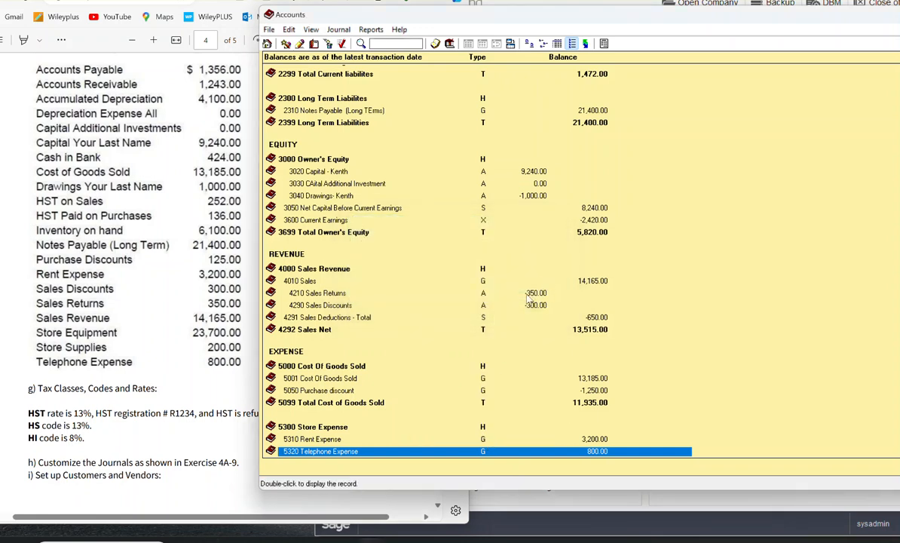
# Step: Display the Trial Balance report and place it beside the exercise's balance list for comparison
pyautogui.click(370, 30)
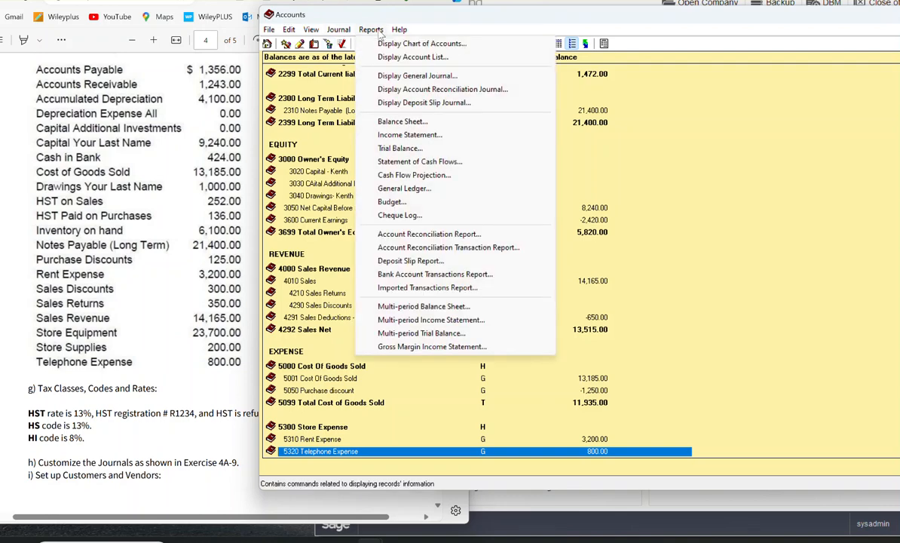
pyautogui.click(400, 147)
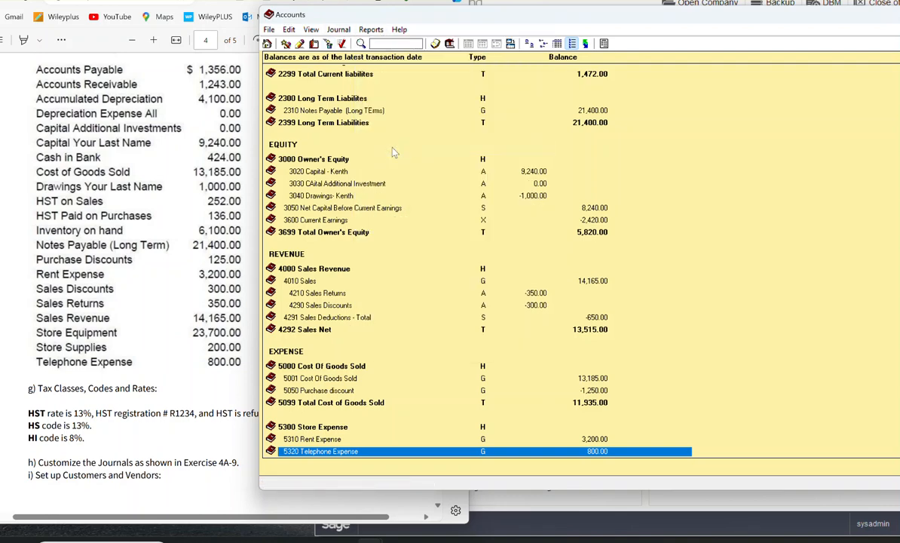
pyautogui.click(556, 364)
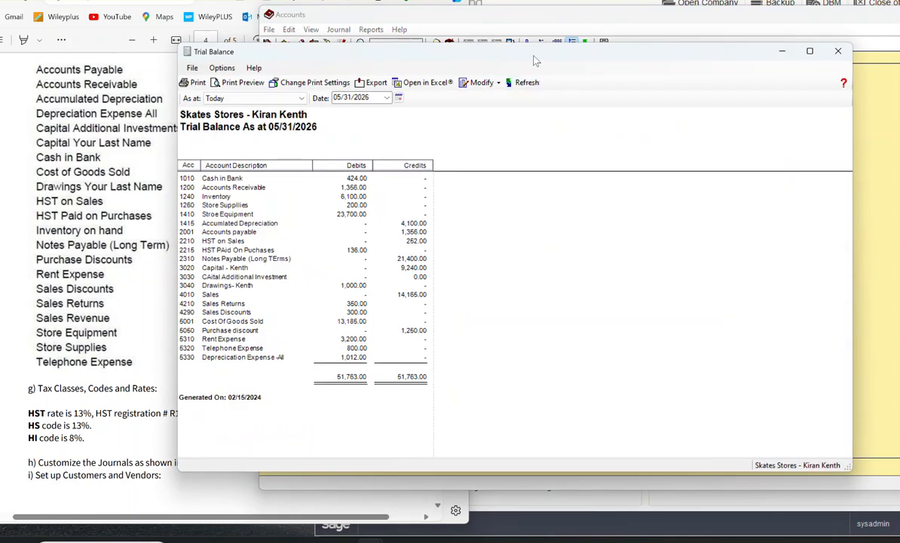
pyautogui.moveTo(535, 59); pyautogui.dragTo(615, 52)
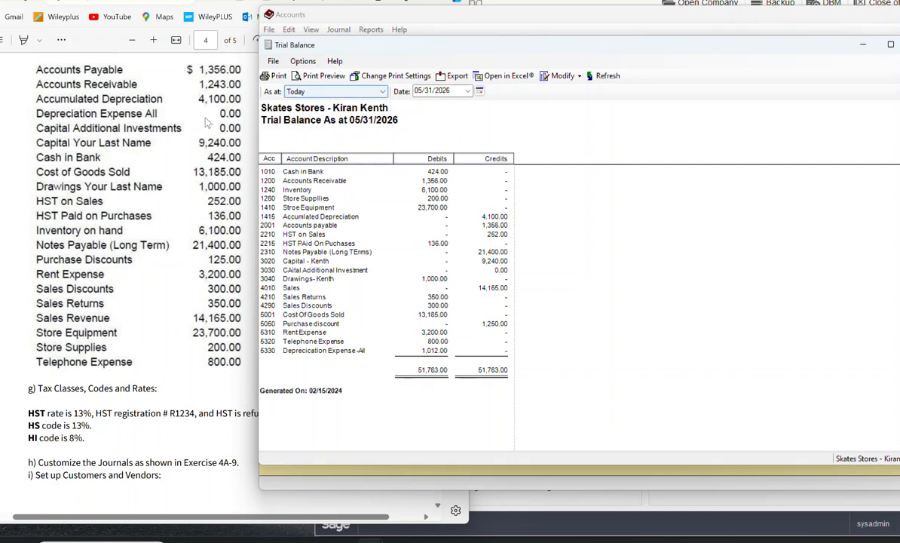
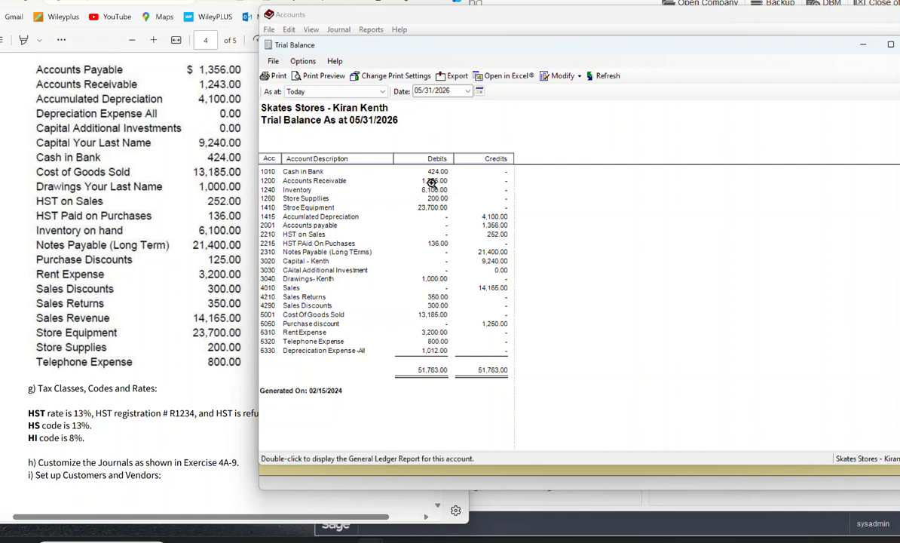
# Step: Return to the Accounts list, set the opening balance of account 1200 Accounts Receivable to 1243, and save the record
pyautogui.click(788, 27)
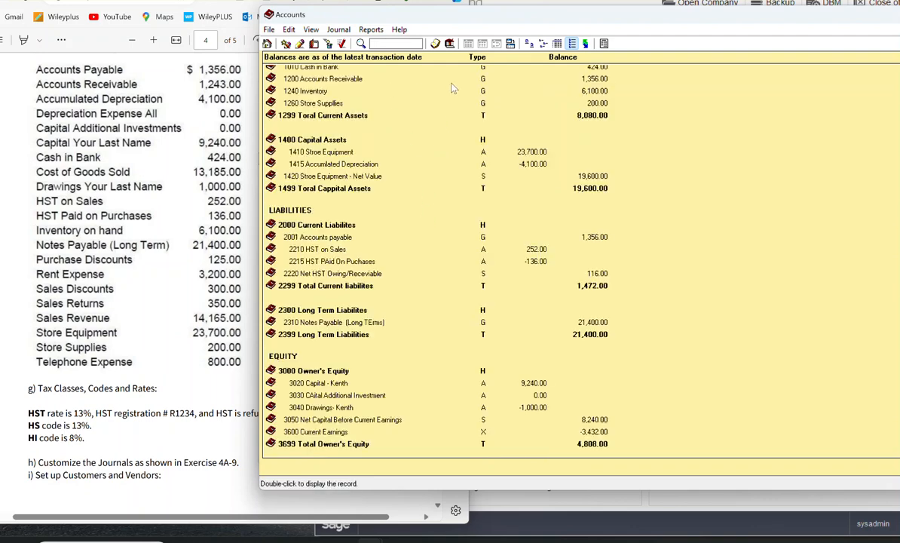
pyautogui.doubleClick(368, 81)
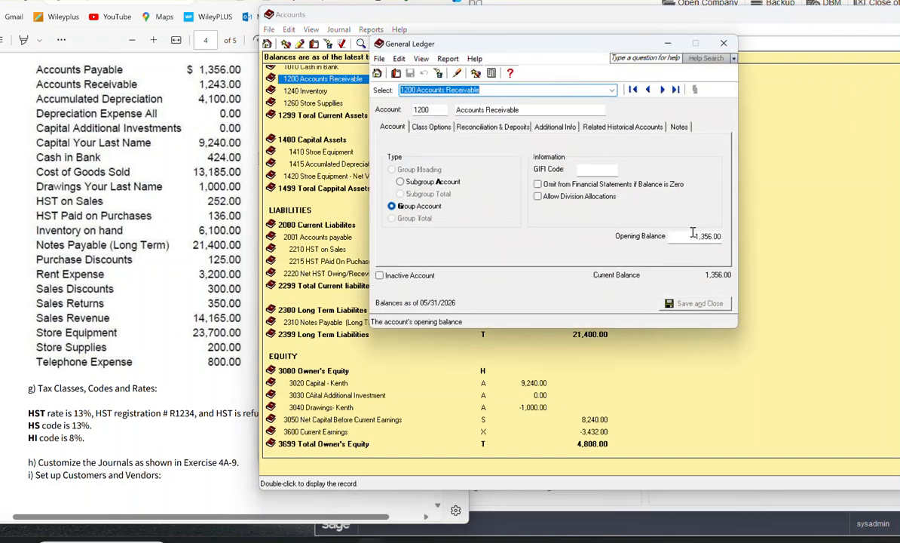
pyautogui.moveTo(692, 235); pyautogui.dragTo(741, 235)
pyautogui.write('1243')
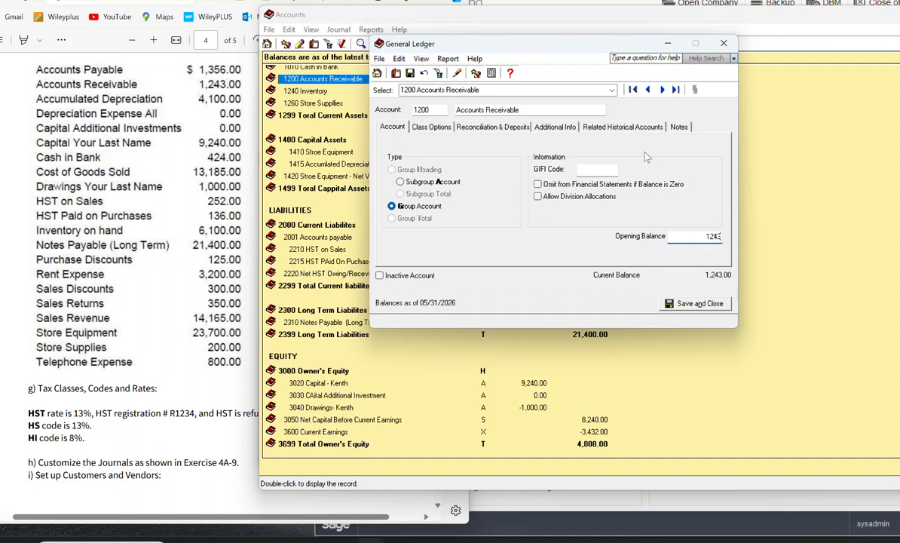
pyautogui.click(705, 303)
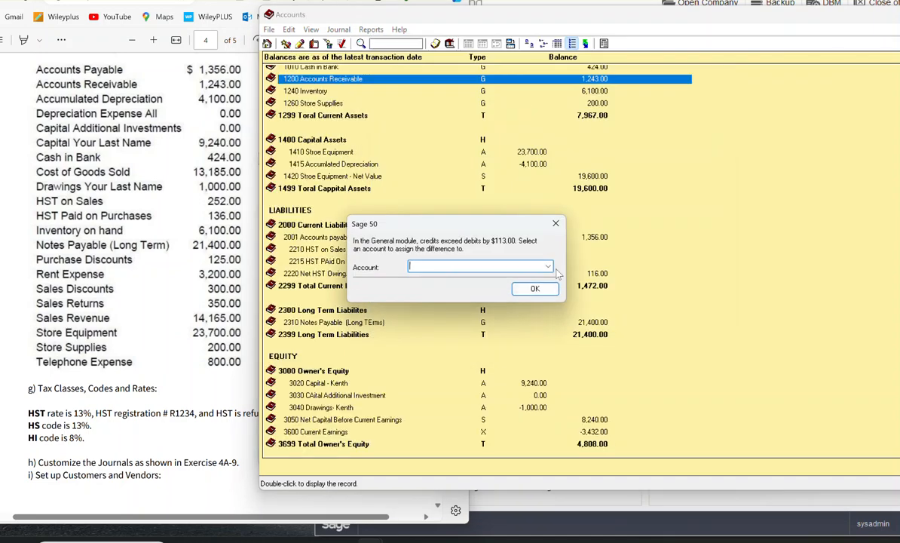
# Step: Assign the out-of-balance difference from the Accounts Receivable correction to account 5330, the depreciation expense account
pyautogui.click(548, 267)
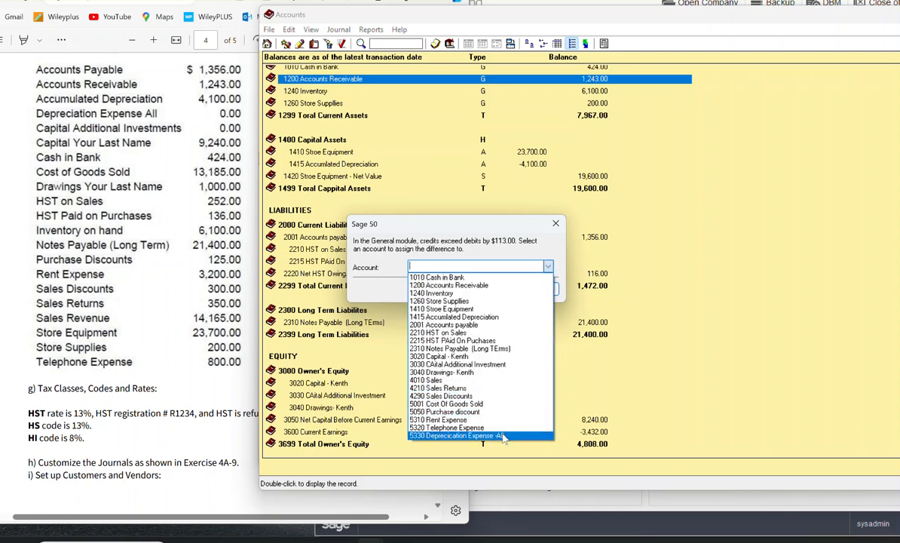
pyautogui.click(502, 437)
pyautogui.click(536, 291)
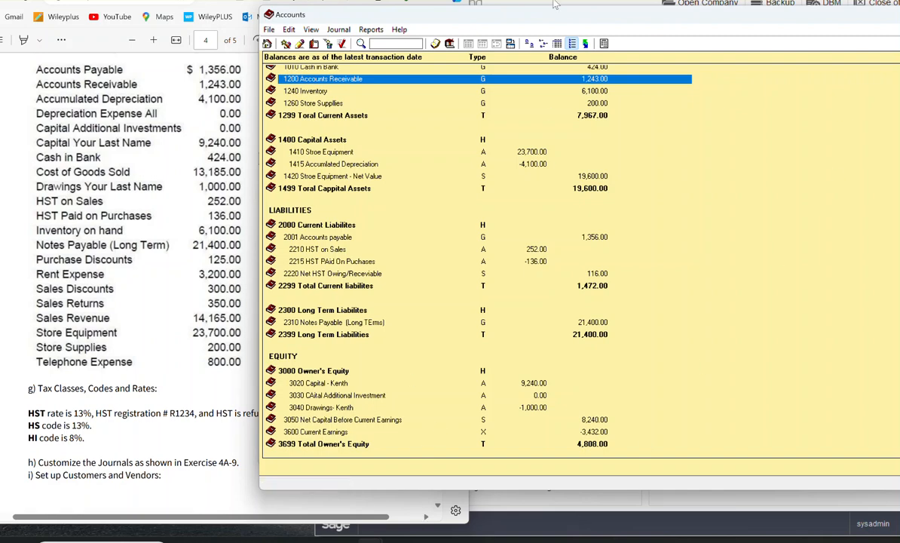
# Step: Display the Trial Balance report with the date 05/31/2026 to compare it with the exercise's balances
pyautogui.click(369, 30)
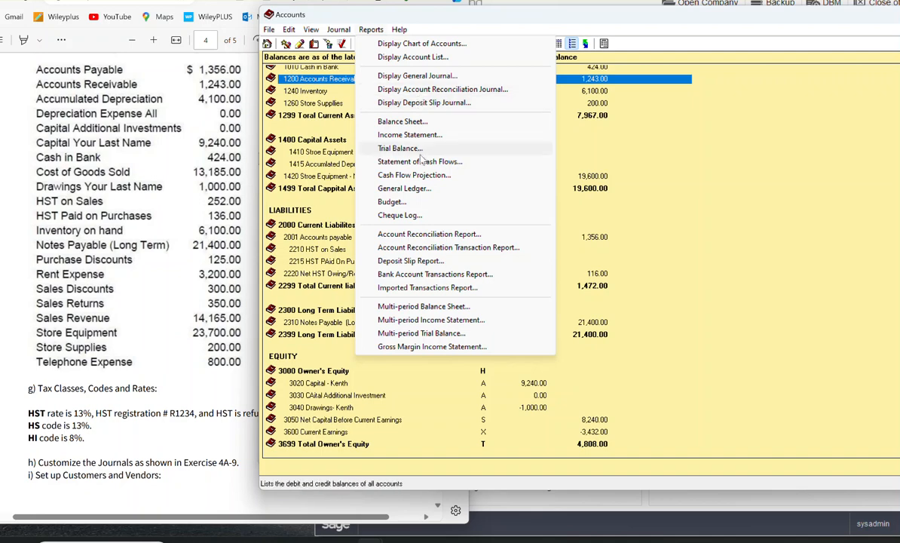
pyautogui.click(400, 148)
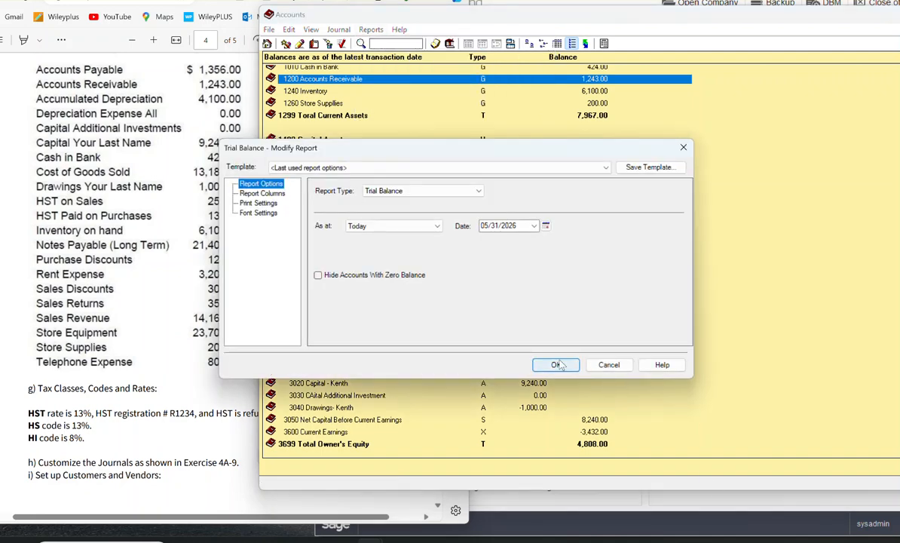
pyautogui.click(559, 362)
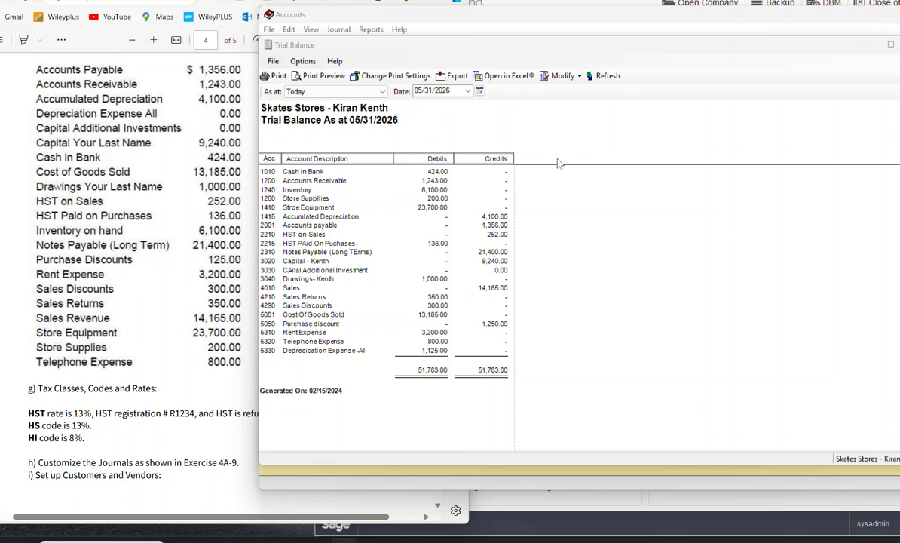
# Step: Bring the Accounts list forward, set the opening balance of account 5050 Purchase discount to -125, and save the record
pyautogui.moveTo(641, 21); pyautogui.dragTo(642, 53)
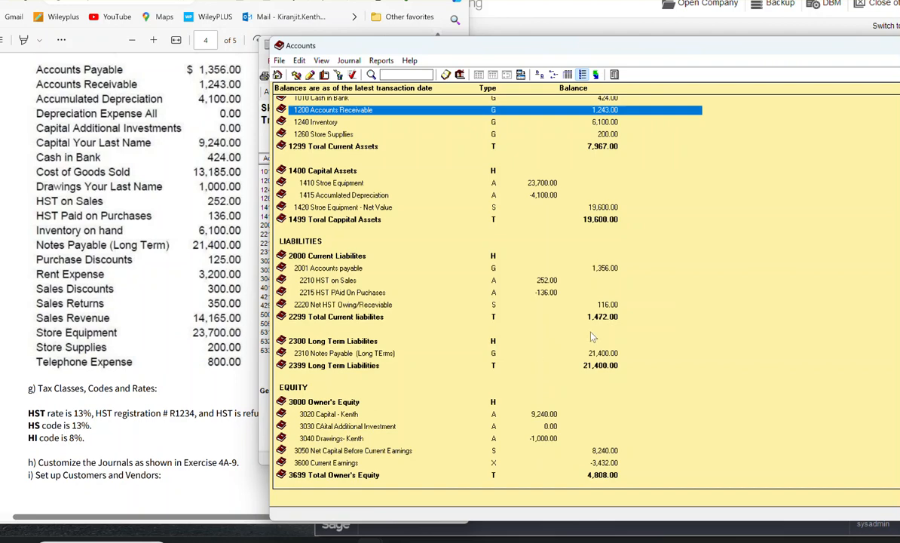
pyautogui.scroll(-3, 427, 431)
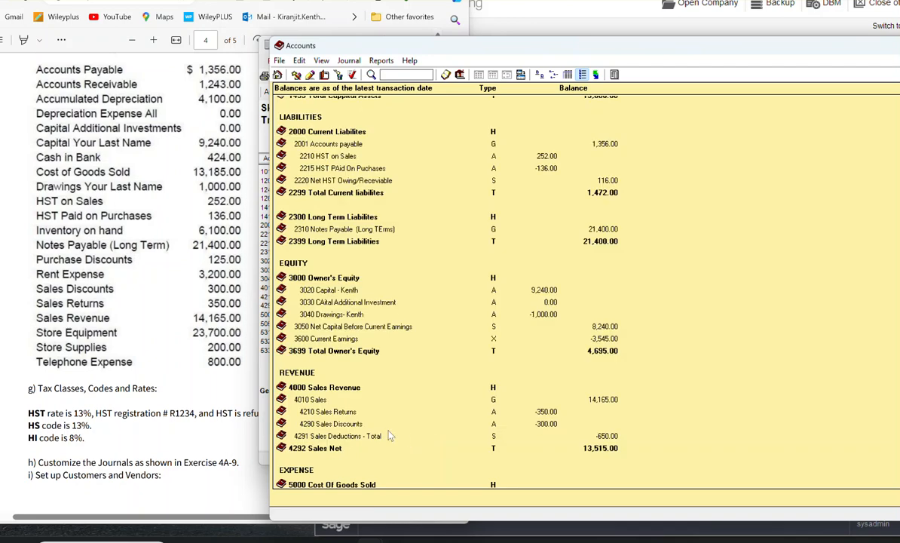
pyautogui.scroll(-1, 385, 433)
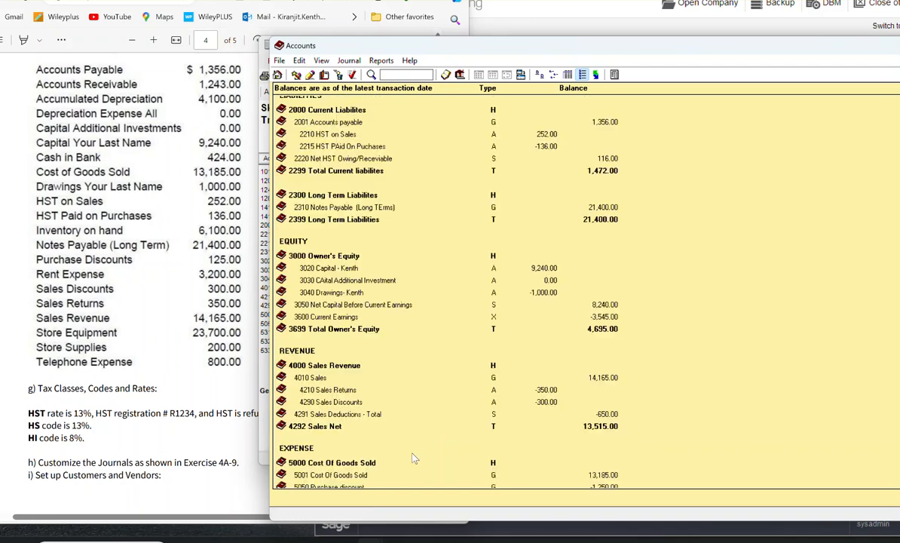
pyautogui.scroll(-1, 414, 477)
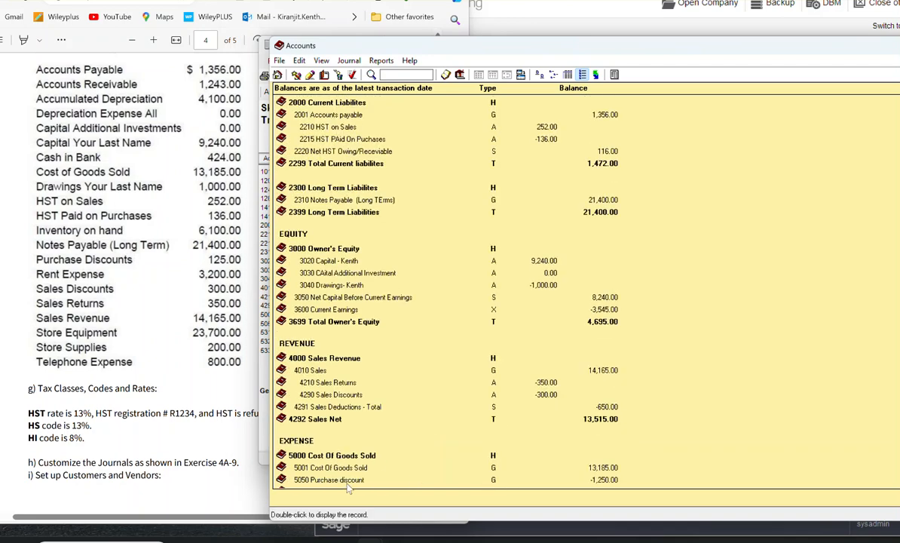
pyautogui.click(348, 483)
pyautogui.doubleClick(348, 483)
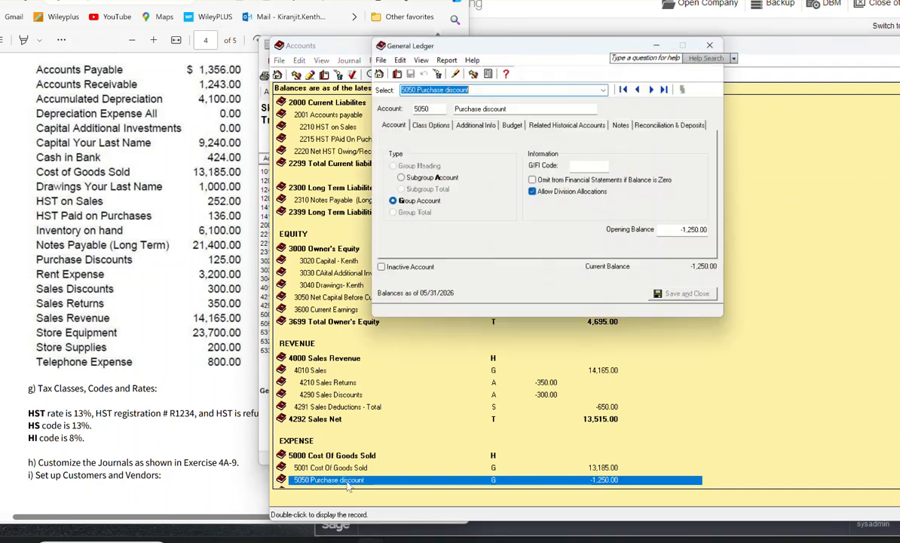
pyautogui.click(708, 236)
pyautogui.click(707, 236)
pyautogui.press('Delete')
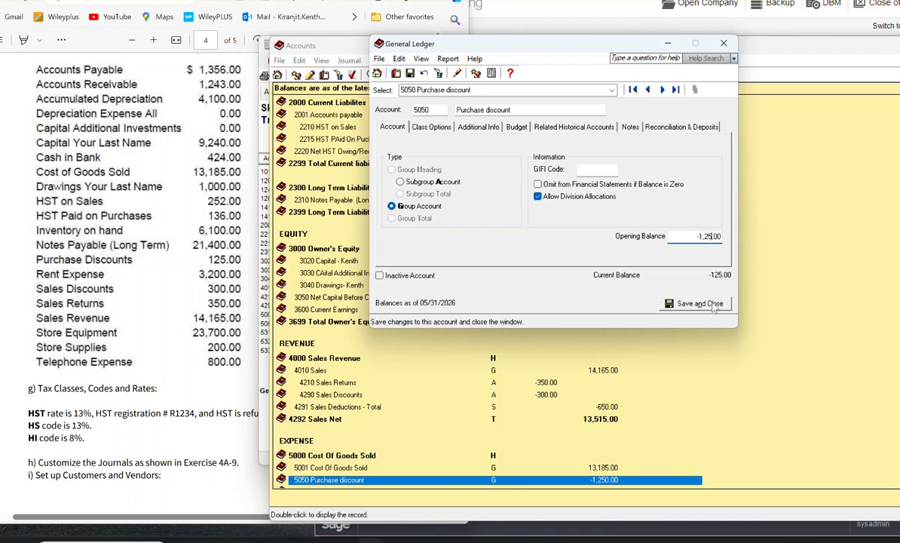
pyautogui.moveTo(698, 236); pyautogui.dragTo(741, 236)
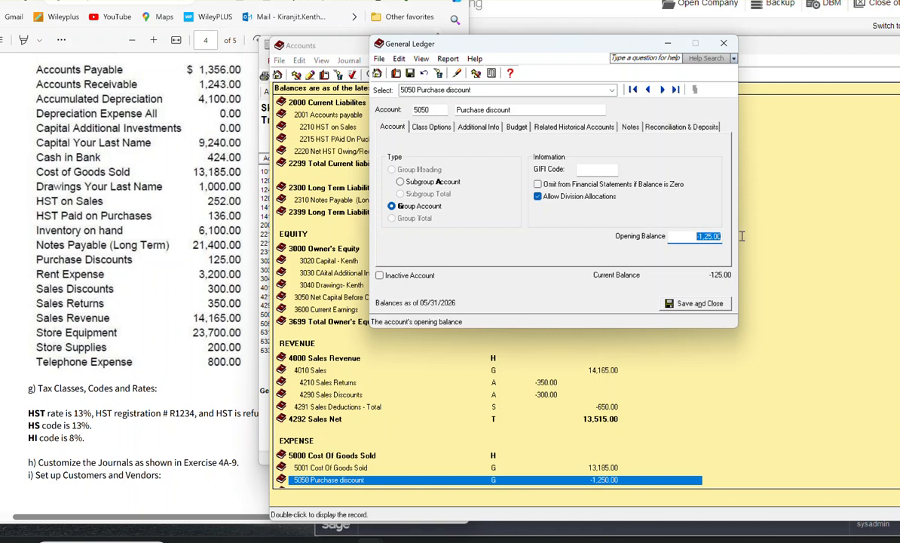
pyautogui.write('-125')
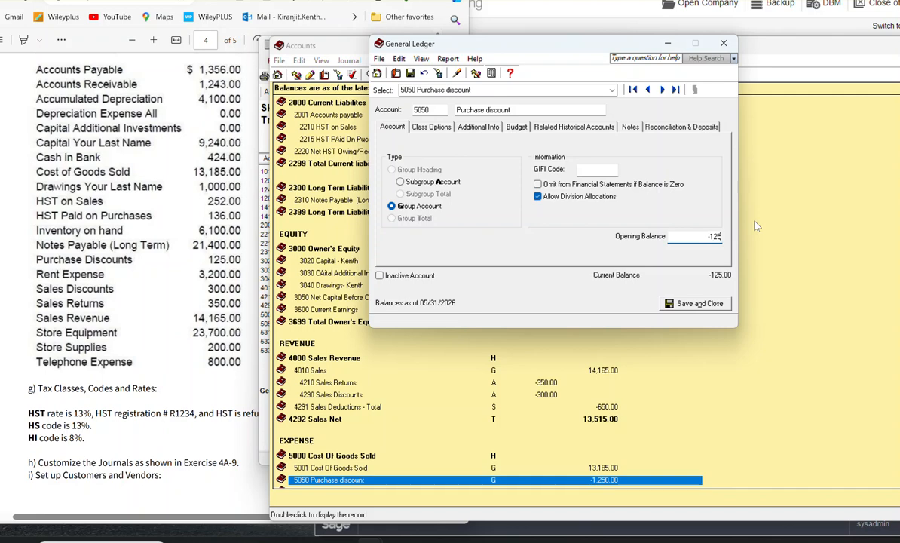
pyautogui.click(694, 304)
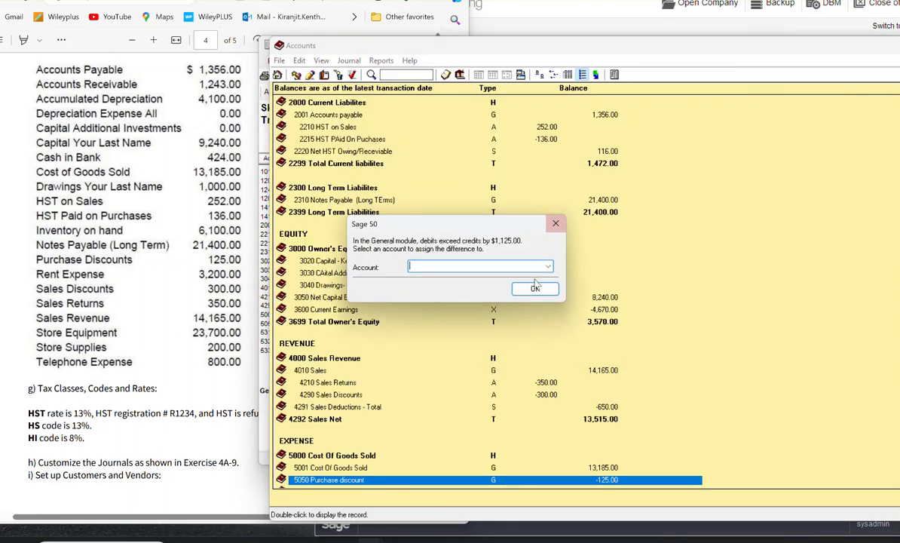
# Step: Assign the difference caused by the purchase discount correction to account 5330, the depreciation expense account
pyautogui.click(548, 266)
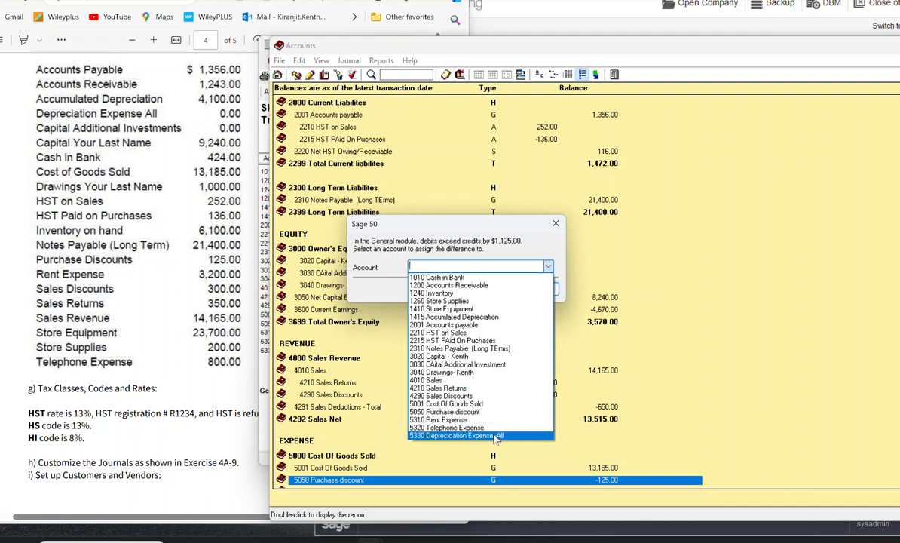
pyautogui.click(483, 436)
pyautogui.click(532, 289)
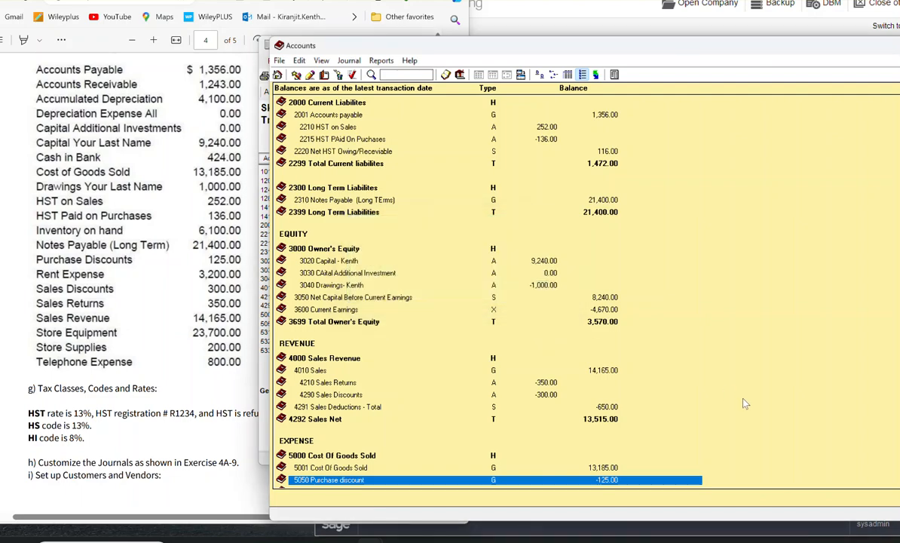
# Step: Close the Accounts list and move the Trial Balance report clear of the exercise document to check the balances
pyautogui.moveTo(698, 51); pyautogui.dragTo(426, 61)
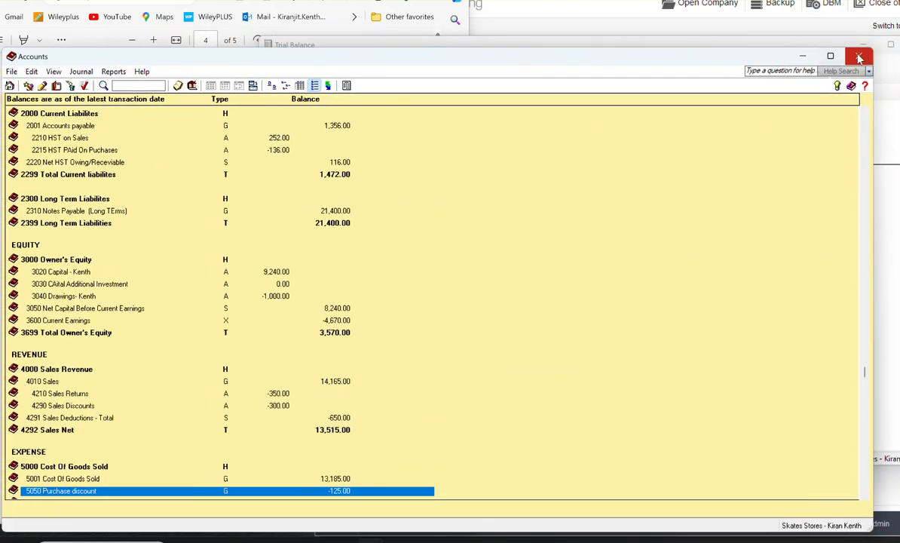
pyautogui.click(858, 56)
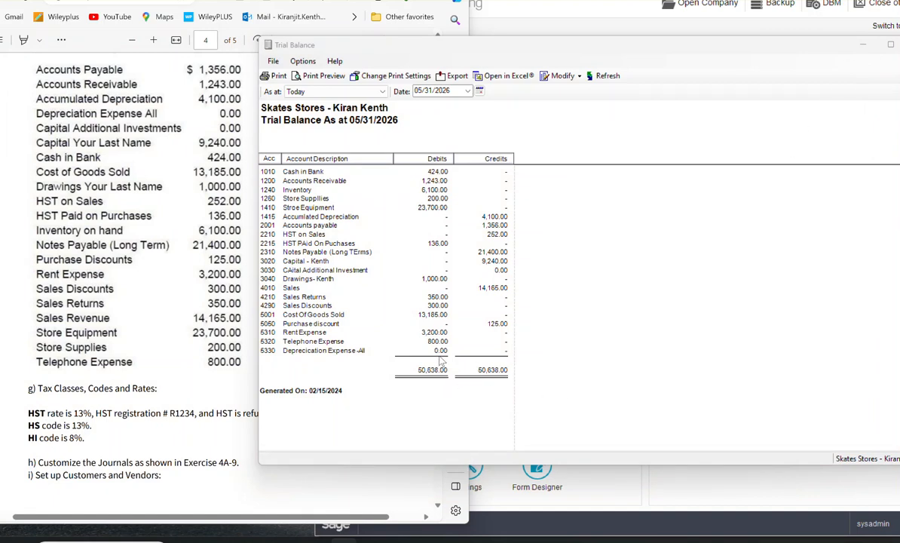
pyautogui.moveTo(569, 46); pyautogui.dragTo(679, 51)
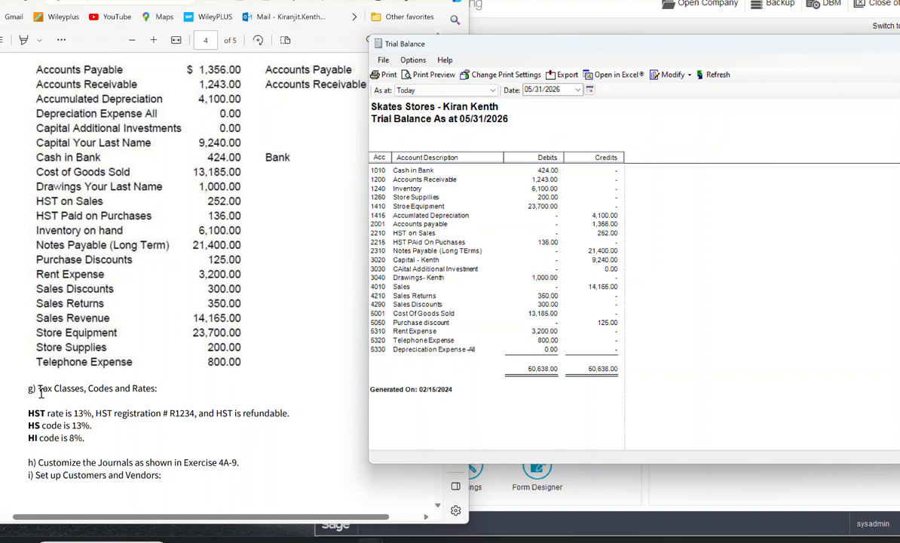
# Step: Highlight the exercise's "Tax Classes, Codes and Rates" heading and close the Trial Balance report
pyautogui.moveTo(39, 389); pyautogui.dragTo(158, 390)
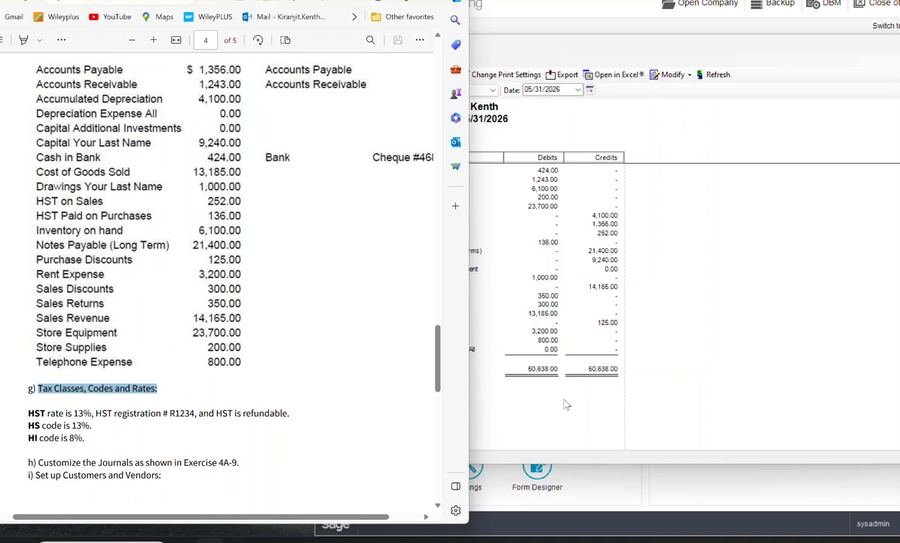
pyautogui.click(587, 370)
pyautogui.moveTo(730, 45); pyautogui.dragTo(503, 52)
pyautogui.click(800, 52)
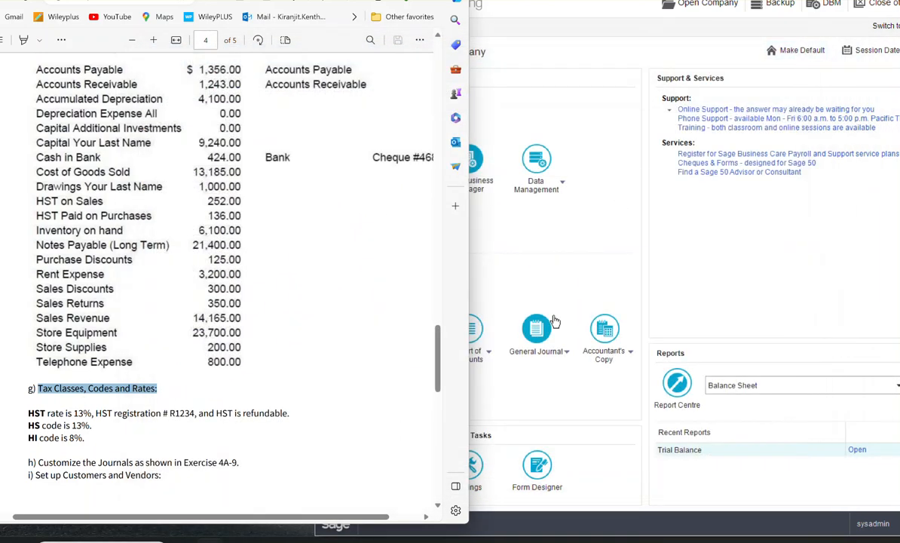
# Step: Return to the company home window and open the Taxes page of the company's Sales Taxes settings
pyautogui.click(559, 297)
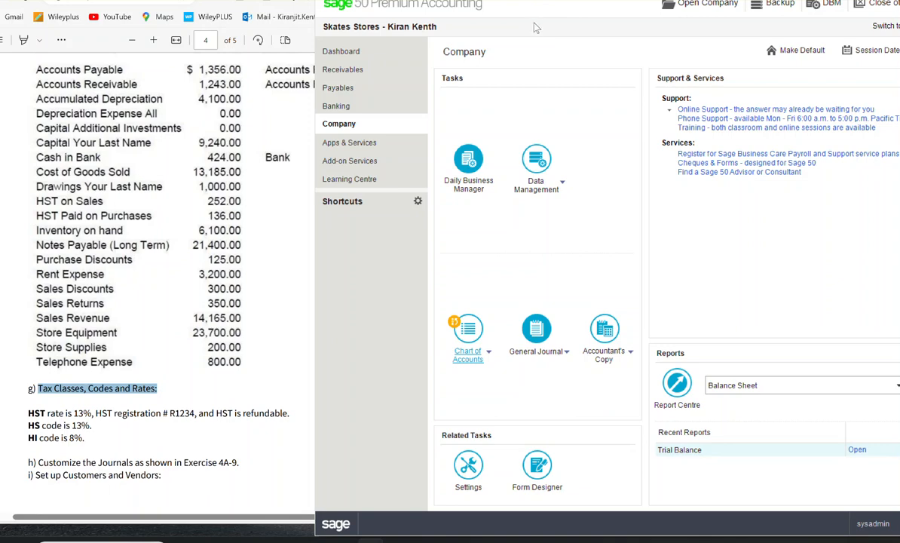
pyautogui.click(383, 0)
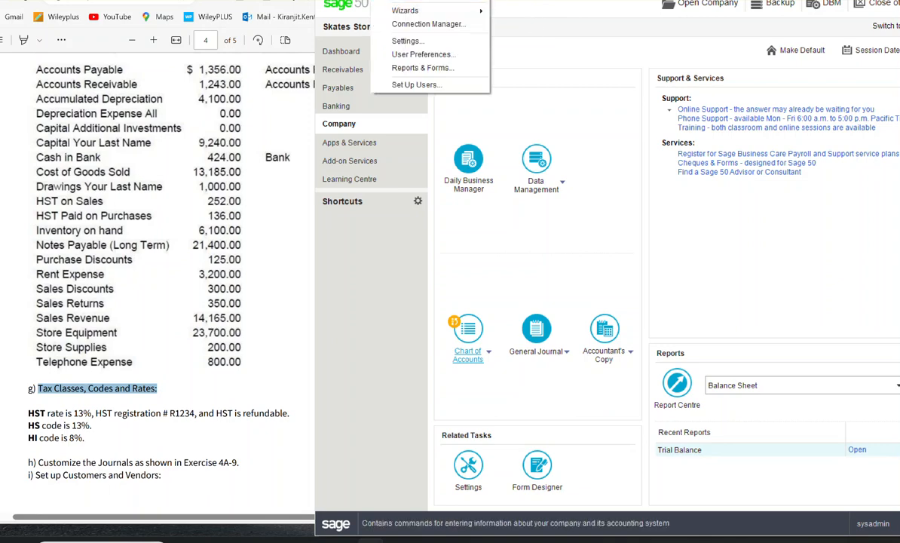
pyautogui.click(399, 43)
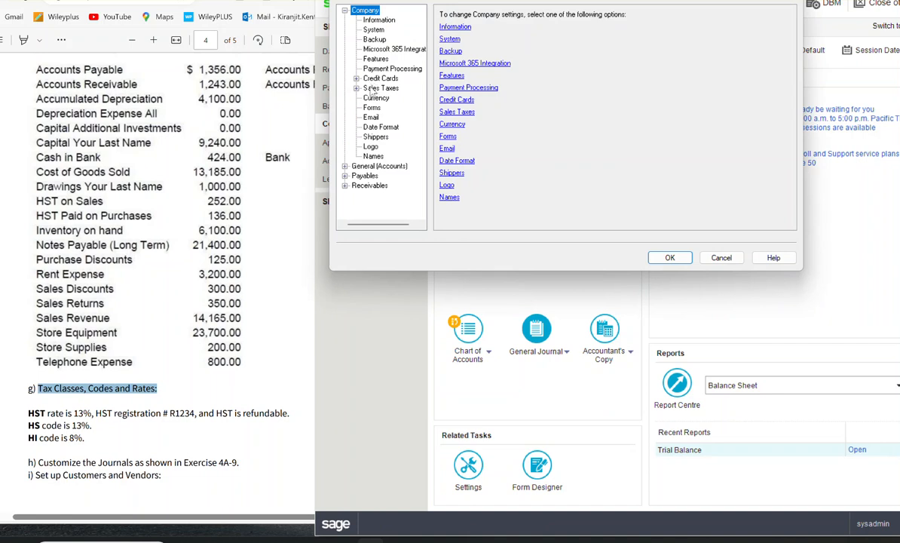
pyautogui.click(381, 89)
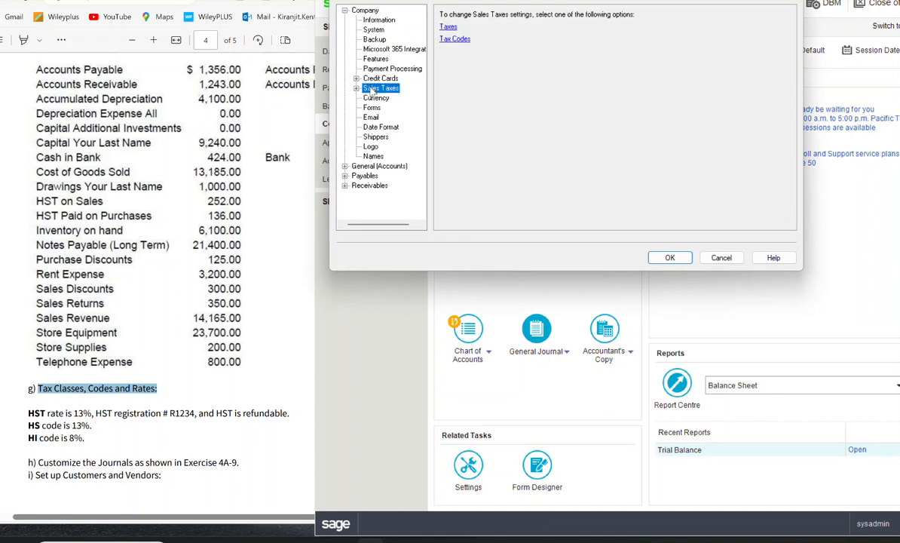
pyautogui.click(452, 27)
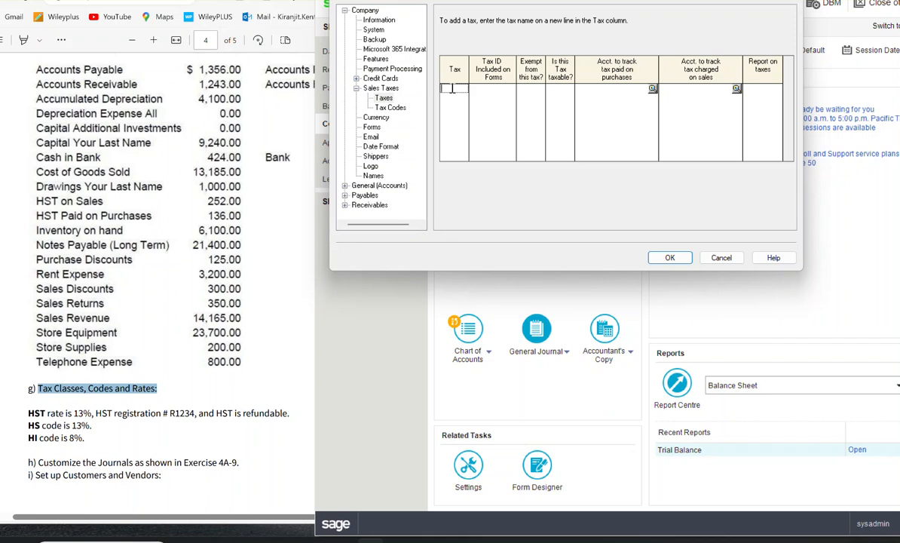
# Step: Add a tax named HST and make its Tax ID ready for entry
pyautogui.write('HST')
pyautogui.press('Tab')
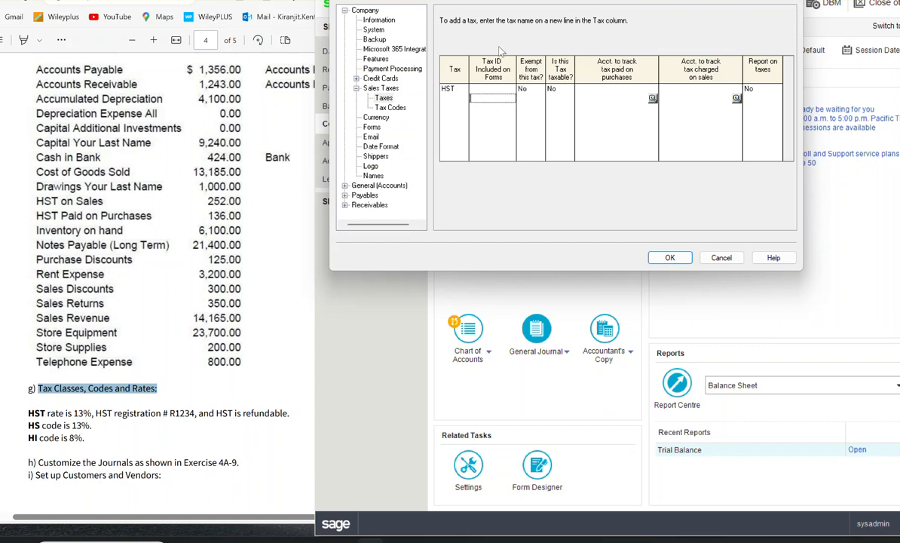
pyautogui.click(489, 89)
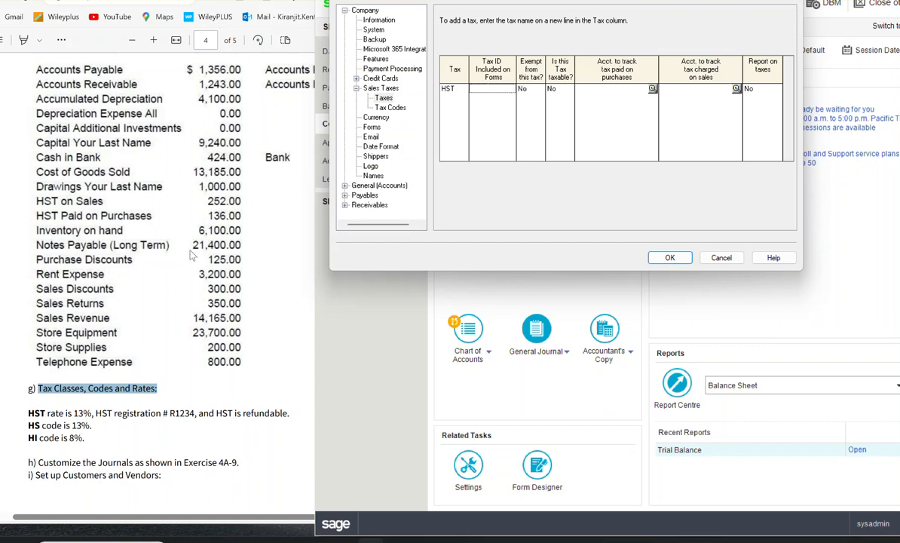
# Step: Find the business registration number in part c of the exercise document and highlight it
pyautogui.scroll(10, 191, 253)
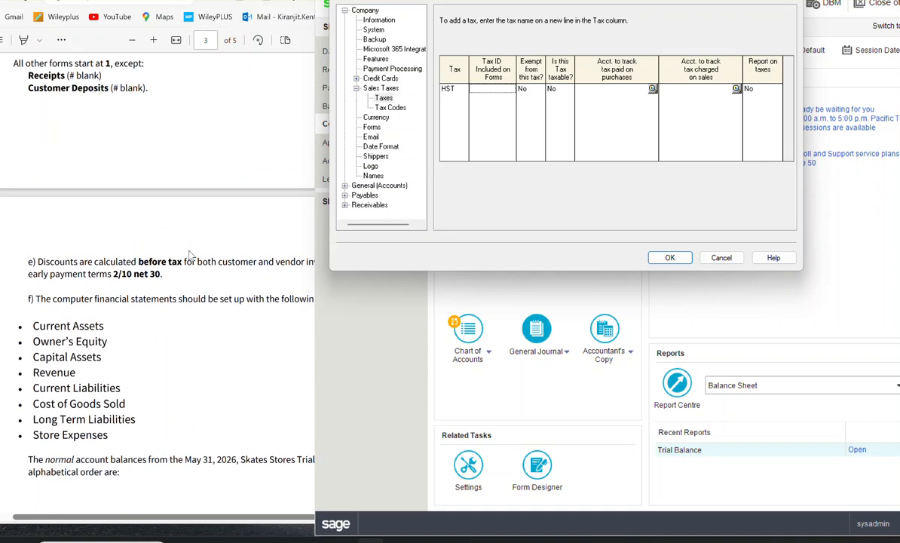
pyautogui.scroll(5, 191, 254)
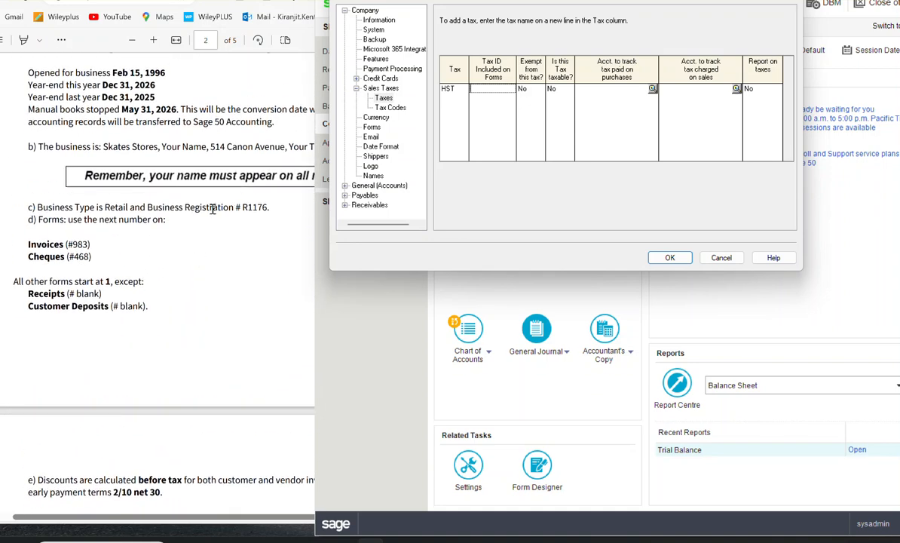
pyautogui.moveTo(147, 207); pyautogui.dragTo(269, 206)
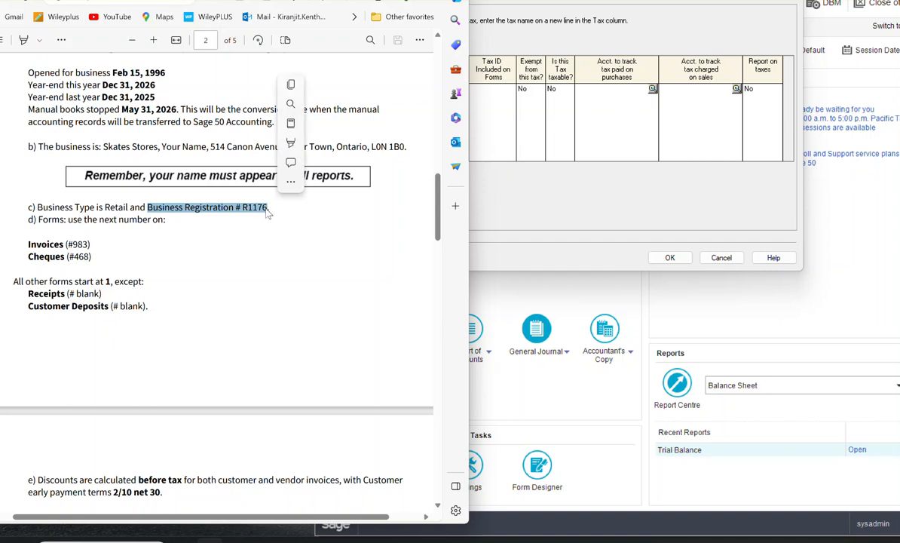
# Step: Set the HST tax's Tax ID to the business registration number given in part c of the exercise, preceded by #
pyautogui.click(482, 90)
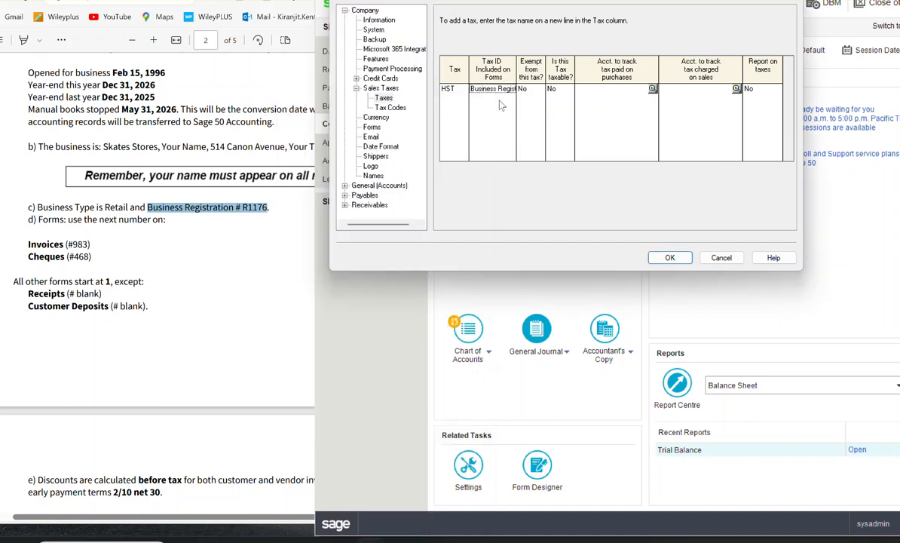
pyautogui.press('Delete')
pyautogui.press('Delete')
pyautogui.press('Delete')
pyautogui.press('Delete')
pyautogui.press('Delete')
pyautogui.press('Delete')
pyautogui.press('Delete')
pyautogui.press('Delete')
pyautogui.press('Delete')
pyautogui.press('Delete')
pyautogui.press('Delete')
pyautogui.press('Delete')
pyautogui.press('Delete')
pyautogui.press('Delete')
pyautogui.press('Delete')
pyautogui.press('Delete')
pyautogui.press('Delete')
pyautogui.press('Delete')
pyautogui.press('Delete')
pyautogui.press('Delete')
pyautogui.write('#R1176')
# Step: Set the account tracking HST paid on purchases to 2215 HST PAid On Puchases
pyautogui.click(653, 89)
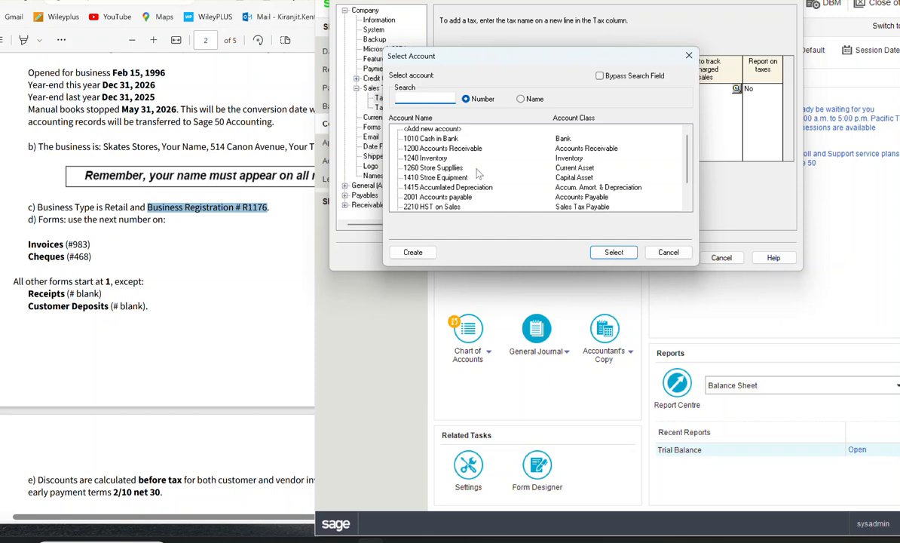
pyautogui.click(689, 56)
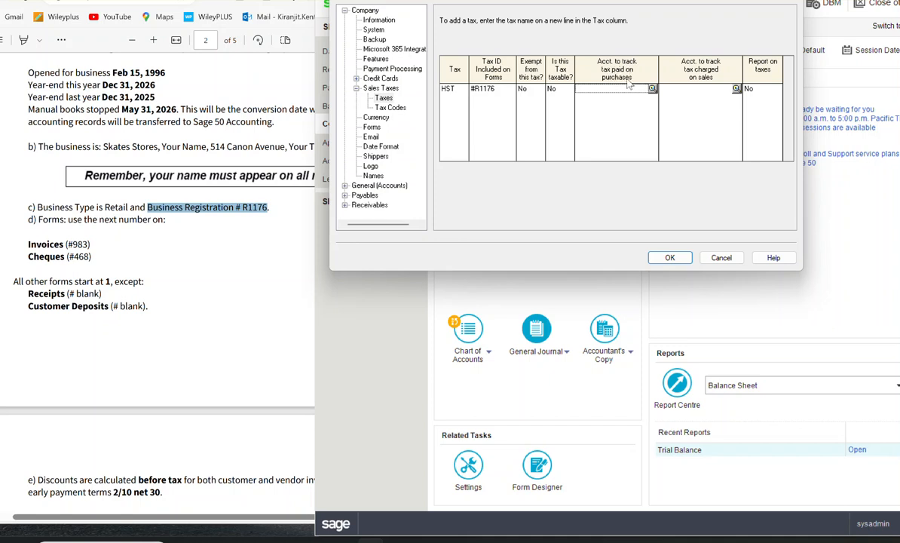
pyautogui.click(653, 89)
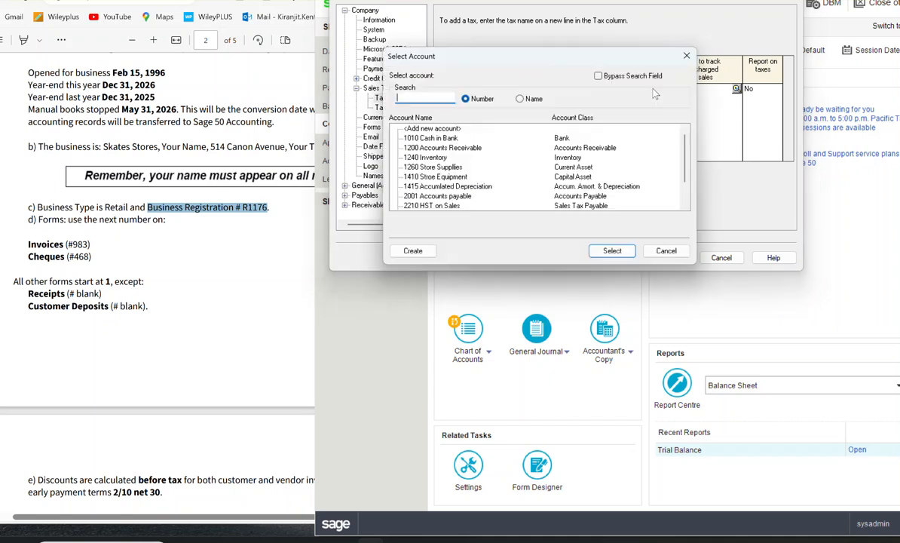
pyautogui.scroll(-1, 535, 182)
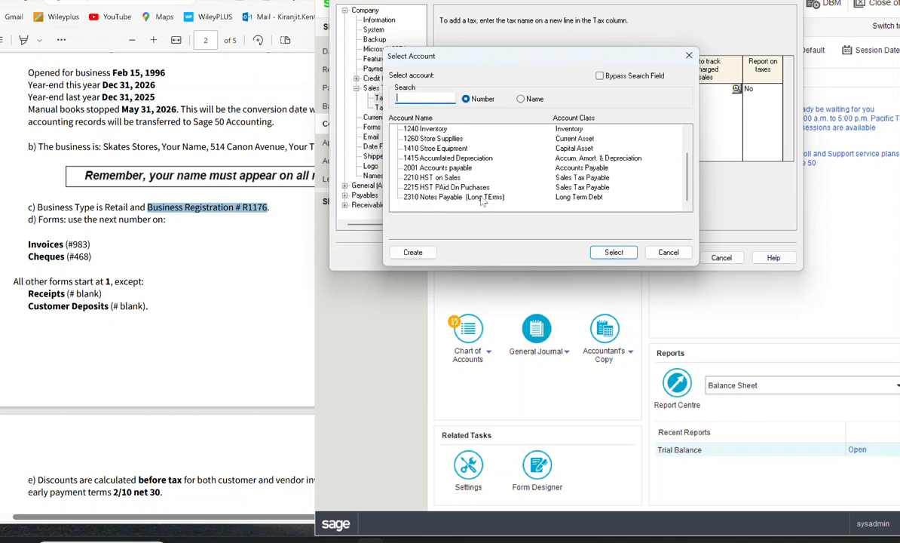
pyautogui.click(450, 187)
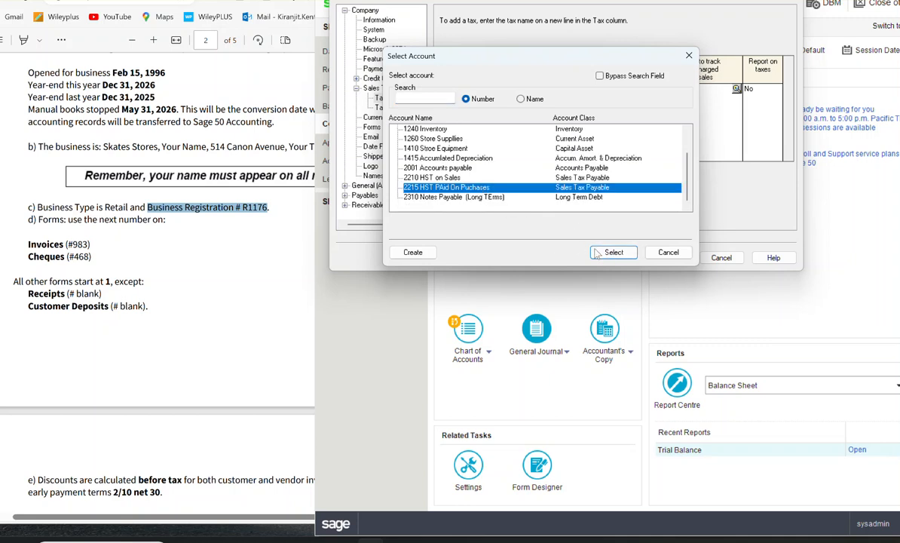
pyautogui.click(624, 253)
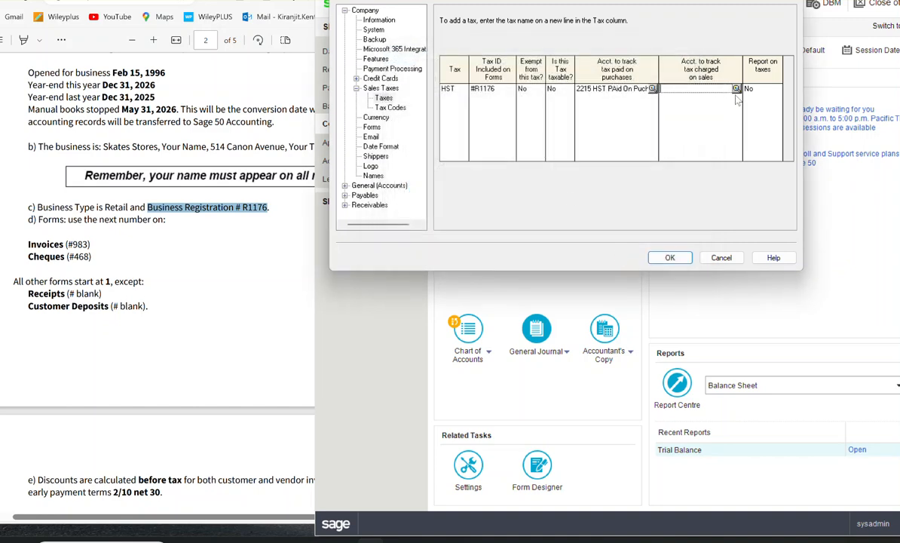
# Step: Set the account tracking HST charged on sales to 2210 HST on Sales and set Report on taxes to Yes
pyautogui.doubleClick(687, 87)
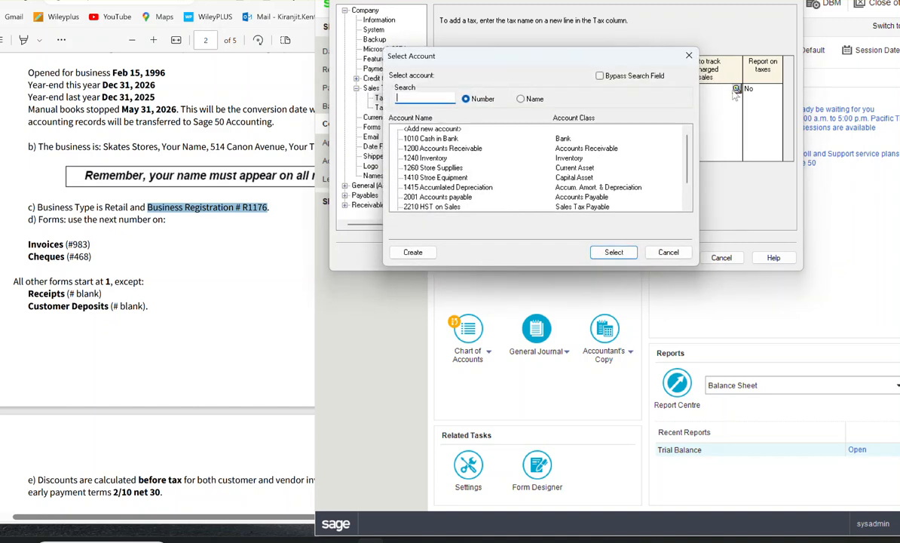
pyautogui.click(455, 208)
pyautogui.click(614, 252)
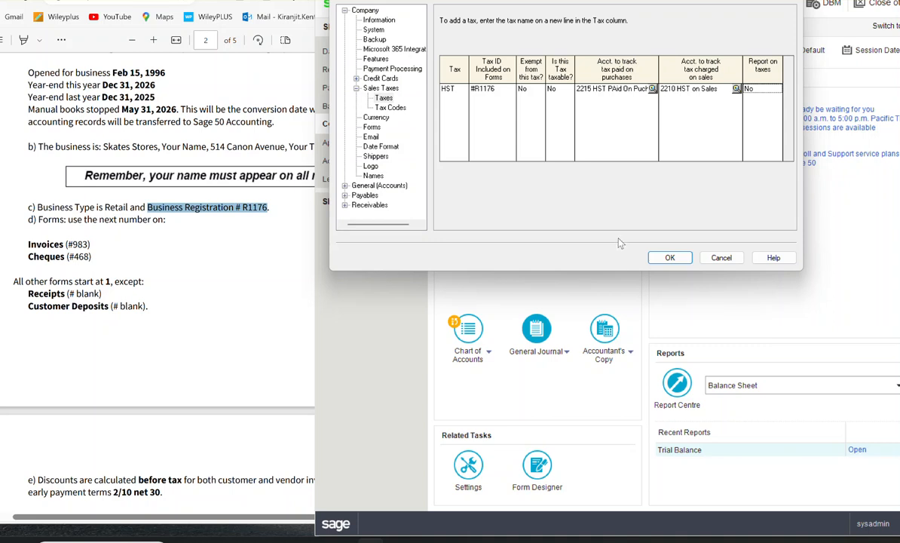
# Step: Open the Tax Codes page of the Sales Taxes settings and begin a new code line below No Tax
pyautogui.click(388, 108)
pyautogui.click(383, 100)
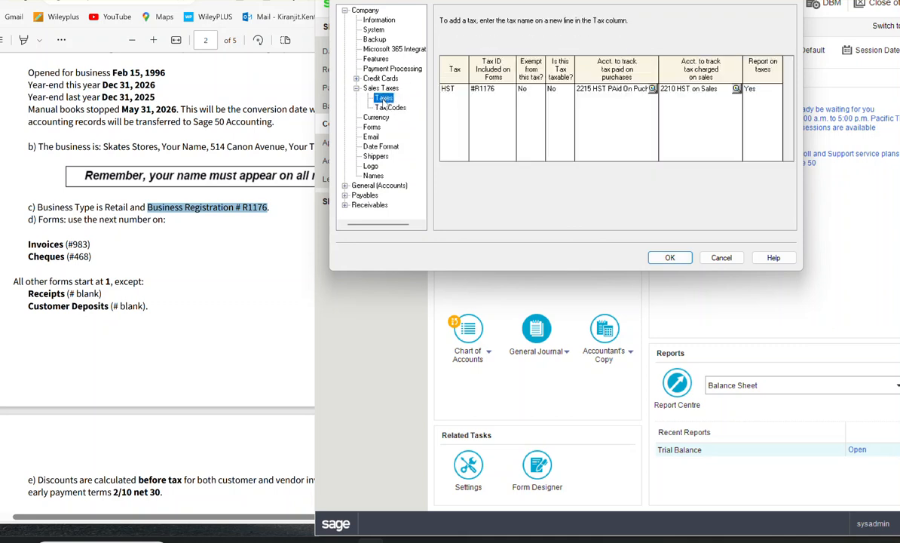
pyautogui.click(388, 107)
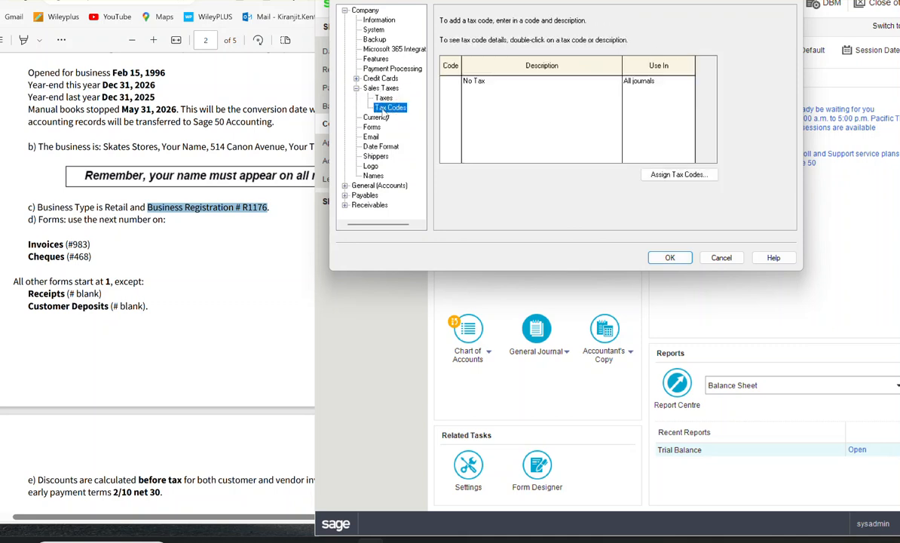
pyautogui.click(455, 88)
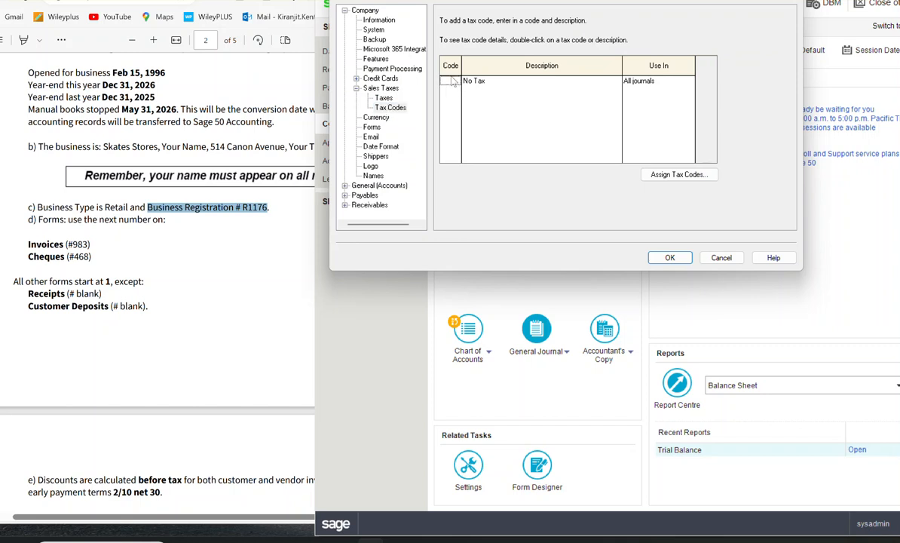
pyautogui.press('Tab')
pyautogui.click(451, 92)
# Step: Find part g with the tax codes and rates in the exercise document and enter HST as the new tax code
pyautogui.scroll(-15, 62, 215)
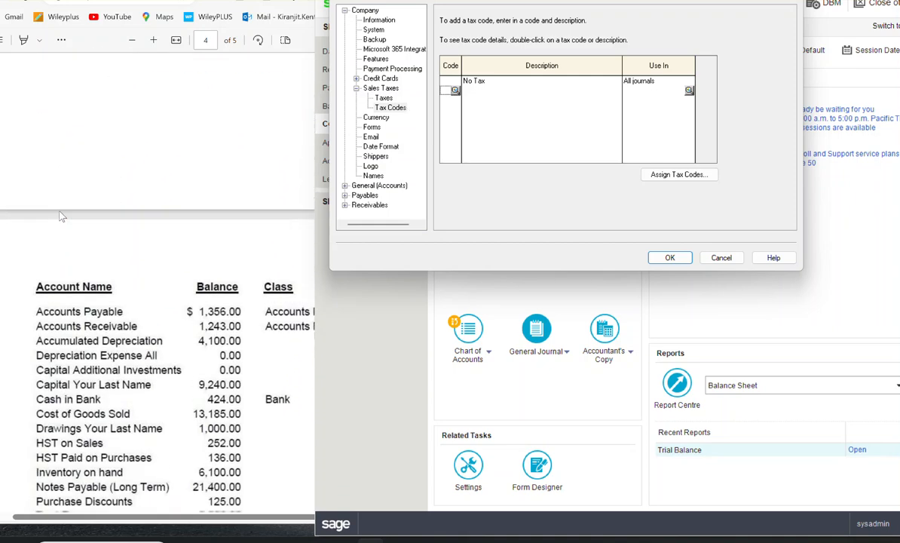
pyautogui.scroll(-5, 117, 209)
pyautogui.scroll(3, 128, 181)
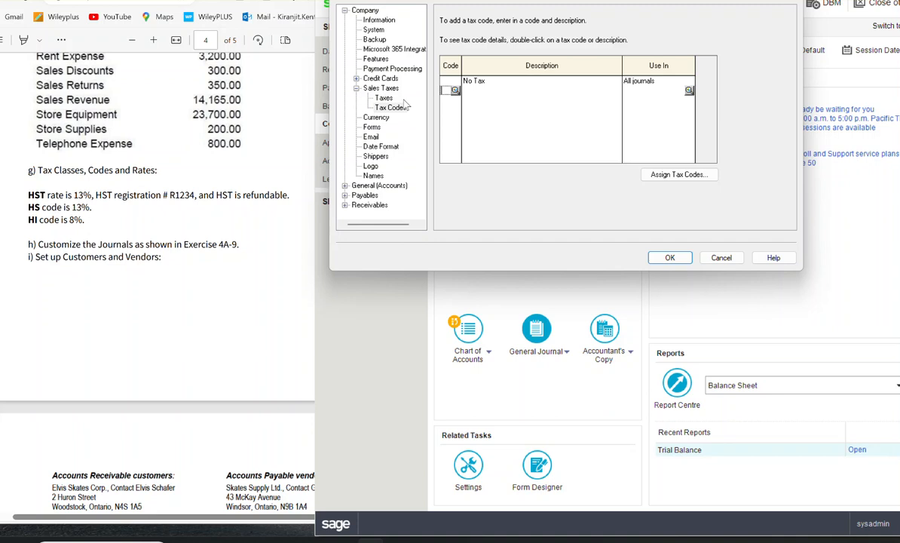
pyautogui.write('HST')
pyautogui.press('BackSpace')
pyautogui.press('BackSpace')
pyautogui.press('BackSpace')
pyautogui.write('HST')
pyautogui.click(478, 90)
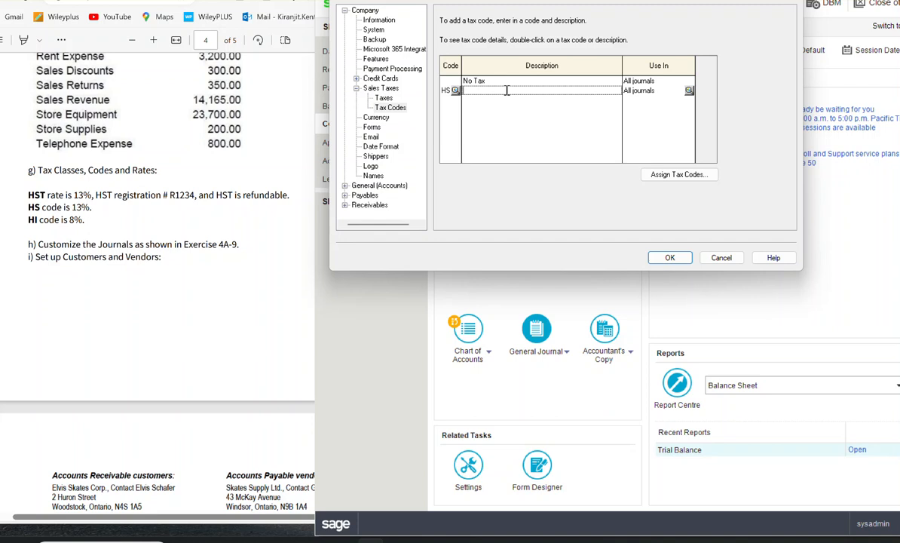
# Step: Copy "rate is 13%" from part g of the exercise into the description of the HST tax code
pyautogui.click(45, 194)
pyautogui.moveTo(47, 194); pyautogui.dragTo(92, 195)
pyautogui.hotkey('ctrl', 'c')
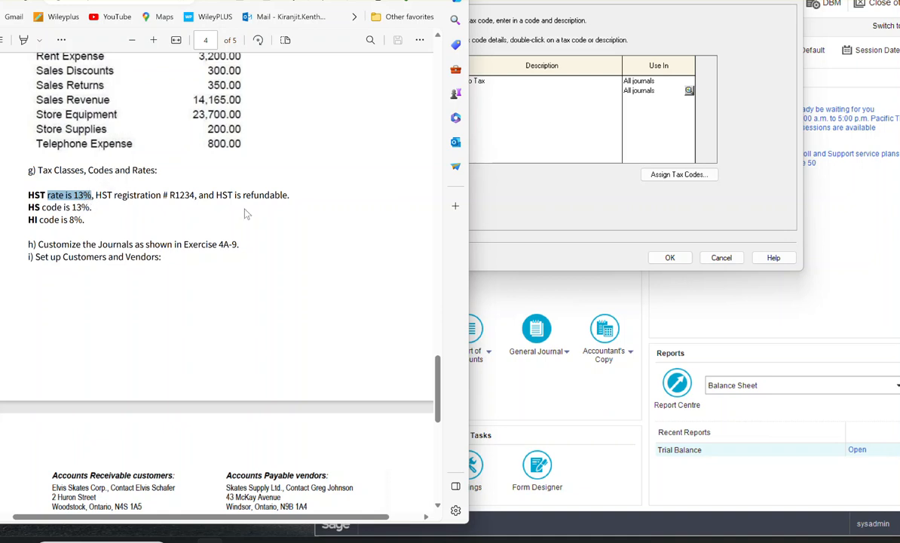
pyautogui.click(509, 112)
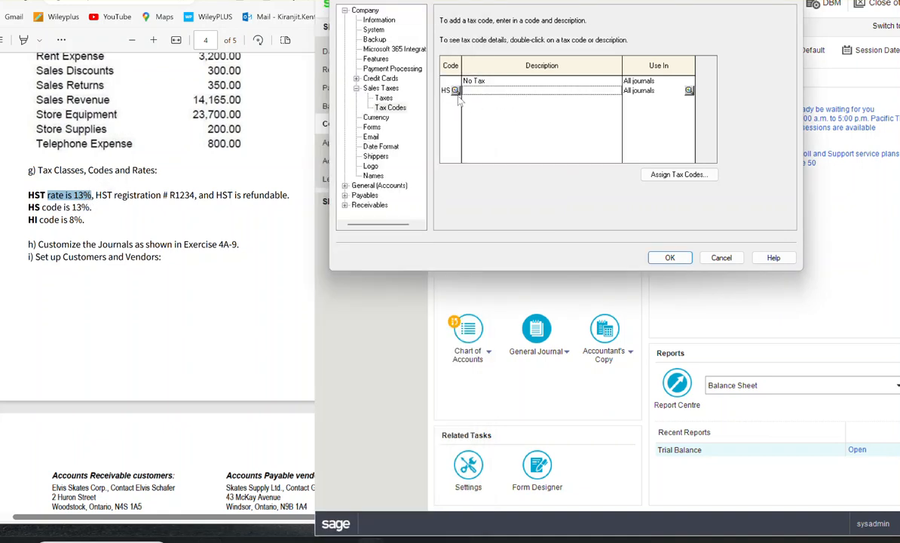
pyautogui.click(482, 91)
pyautogui.hotkey('ctrl', 'v')
# Step: Put "Harminorzied Tax" in front of "rate is 13%" in the HST code's description
pyautogui.moveTo(494, 92); pyautogui.dragTo(488, 90)
pyautogui.click(464, 91)
pyautogui.write('Harmonized Tax')
pyautogui.click(492, 91)
pyautogui.press('BackSpace')
pyautogui.write('z')
# Step: In the tax code details of the blank line below HST, add the HST tax as Taxable at a rate of 13
pyautogui.click(452, 100)
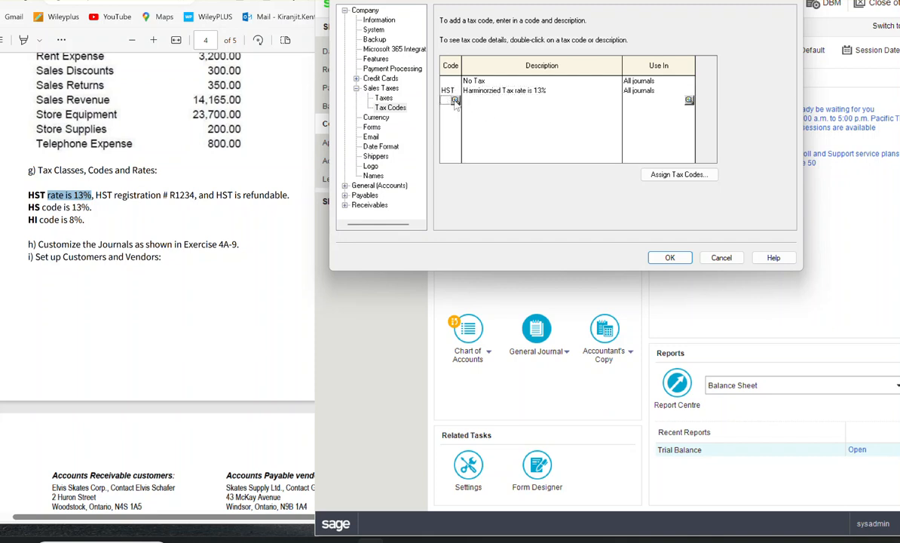
pyautogui.click(455, 101)
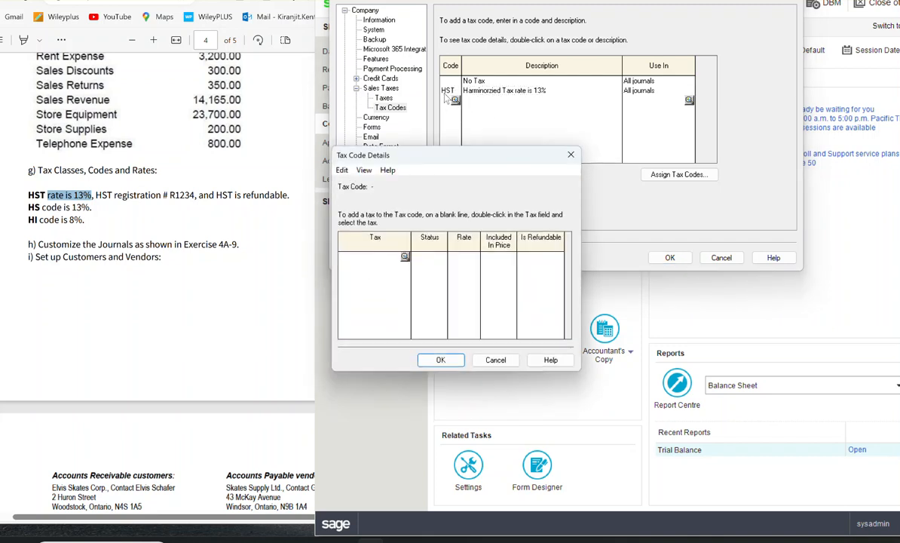
pyautogui.click(405, 258)
pyautogui.click(462, 326)
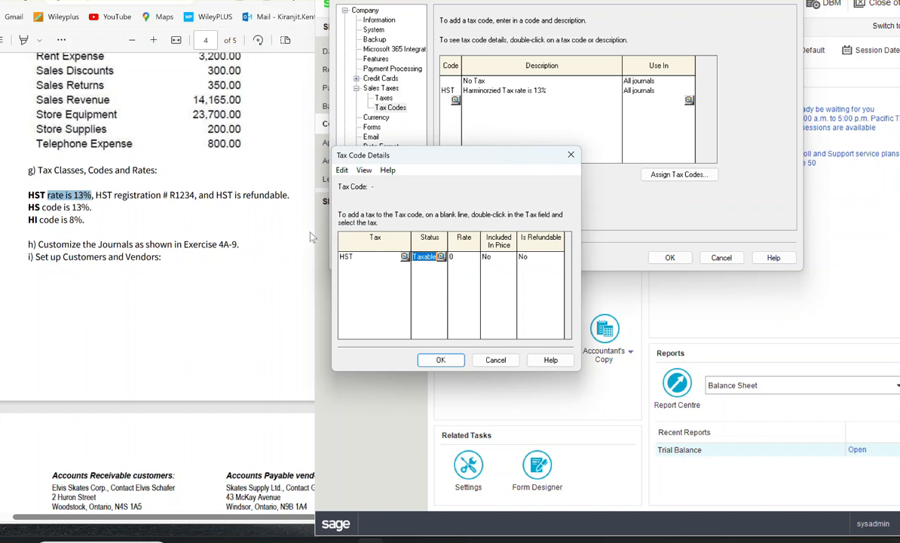
pyautogui.click(463, 258)
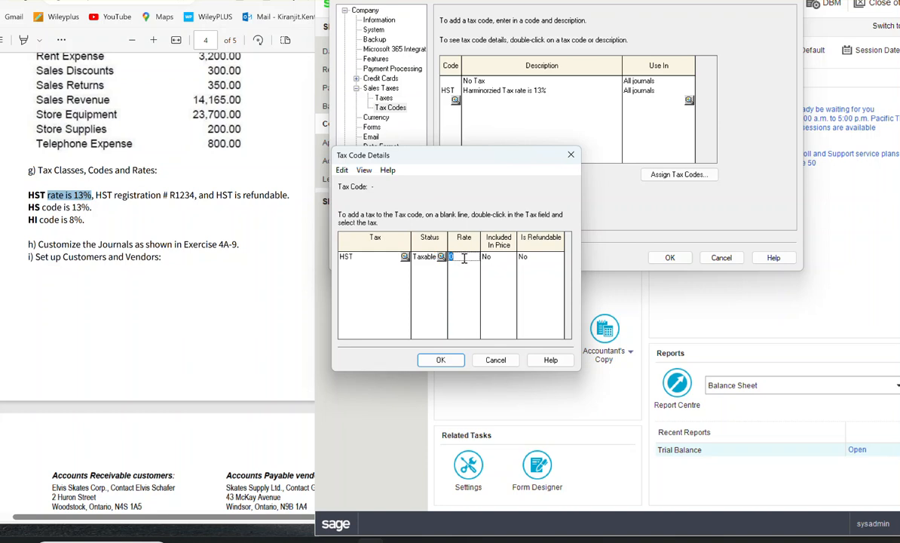
pyautogui.write('13')
pyautogui.doubleClick(490, 257)
pyautogui.doubleClick(497, 261)
pyautogui.click(437, 360)
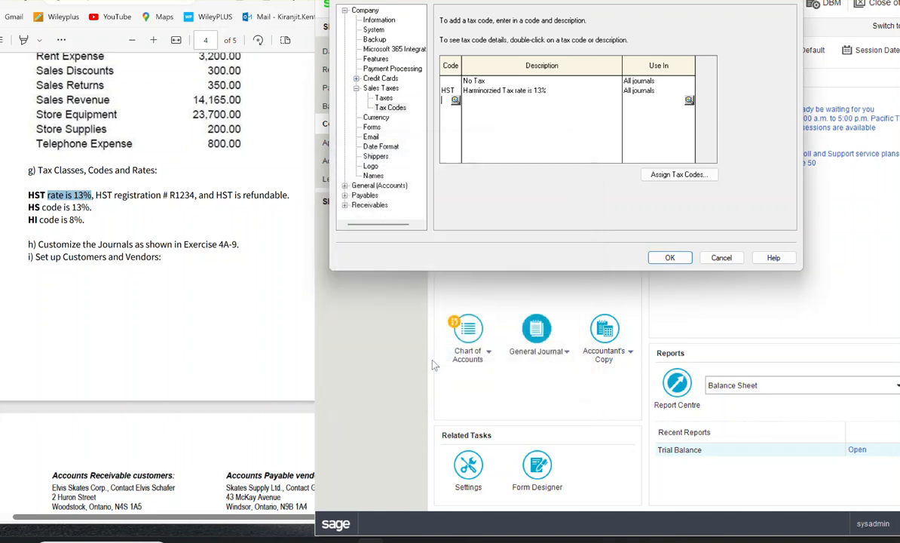
# Step: In the details of the HST tax code, add the HST tax as Taxable at a rate of 13
pyautogui.doubleClick(458, 93)
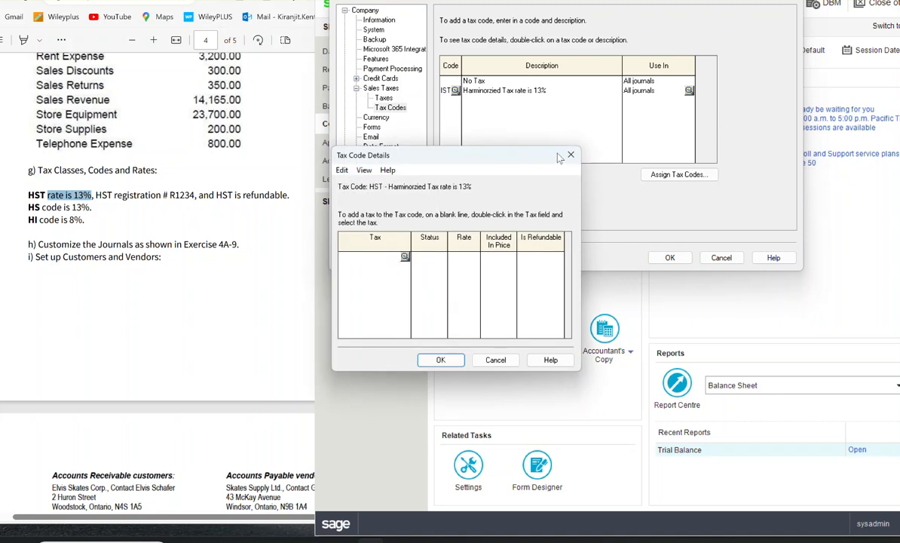
pyautogui.click(571, 156)
pyautogui.click(494, 91)
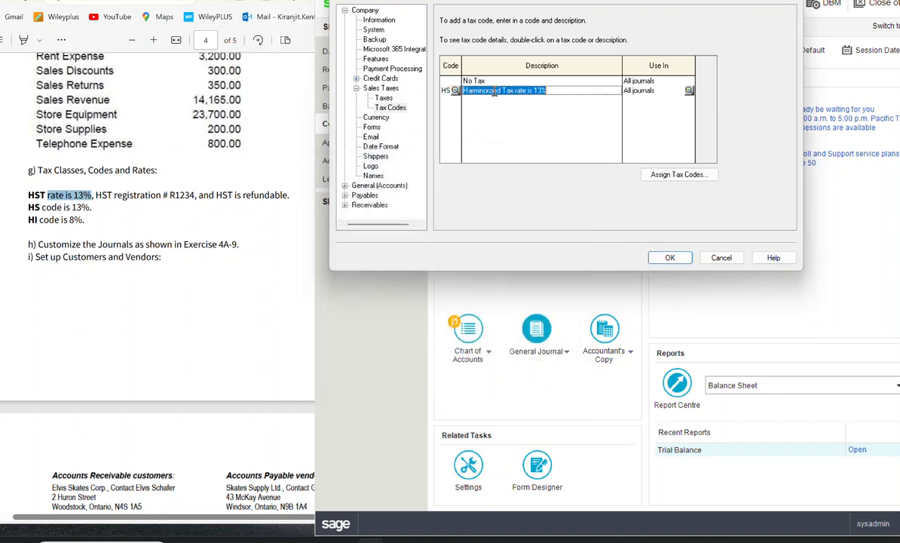
pyautogui.doubleClick(450, 95)
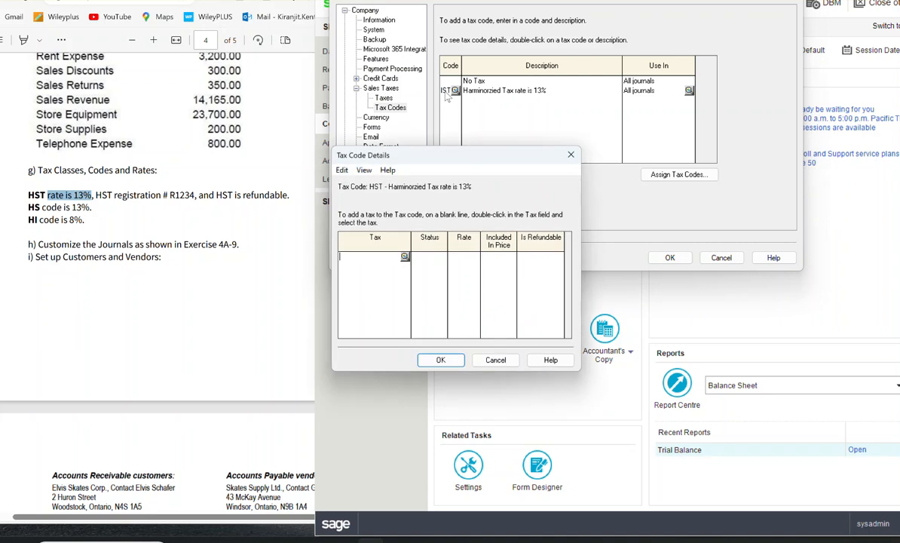
pyautogui.click(403, 257)
pyautogui.click(461, 329)
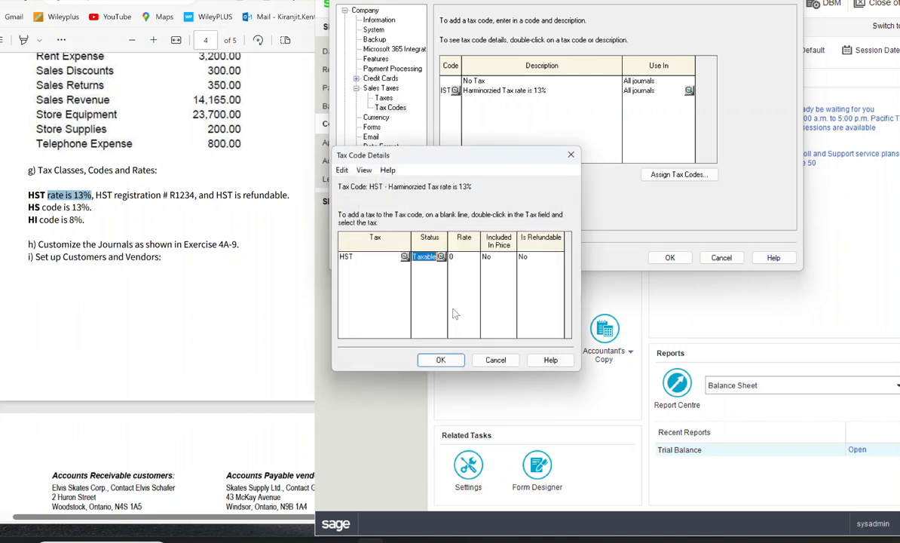
pyautogui.click(456, 258)
pyautogui.write('13')
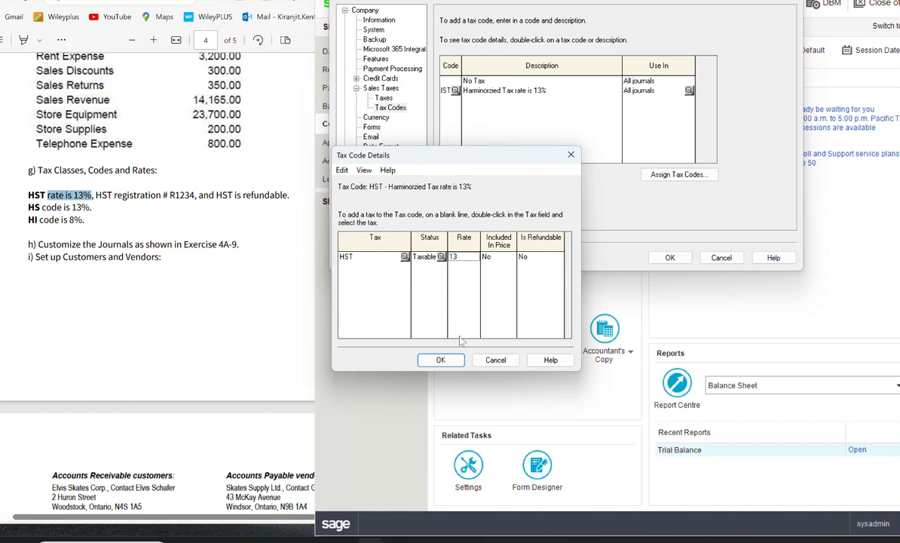
pyautogui.click(441, 360)
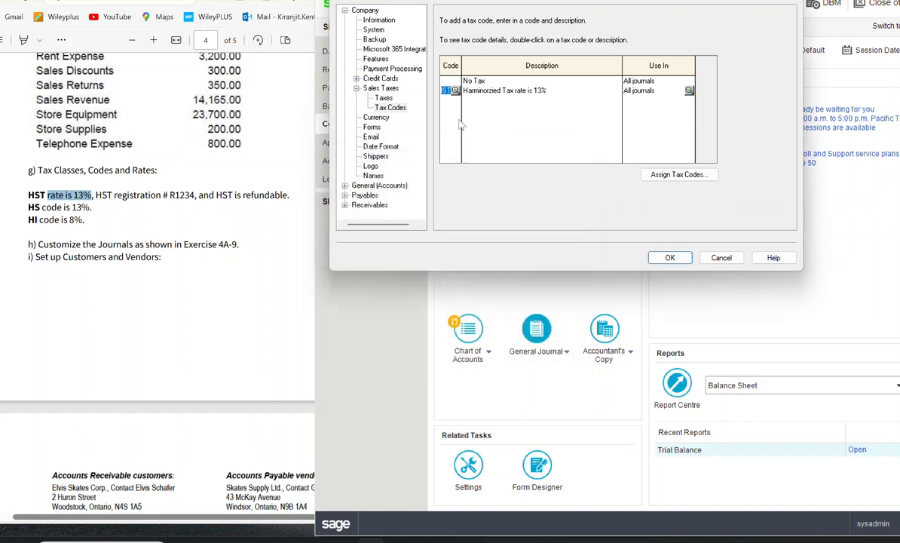
# Step: Enter the tax code HI on the line below HST and rename the HST code to HS
pyautogui.click(454, 102)
pyautogui.write('HI')
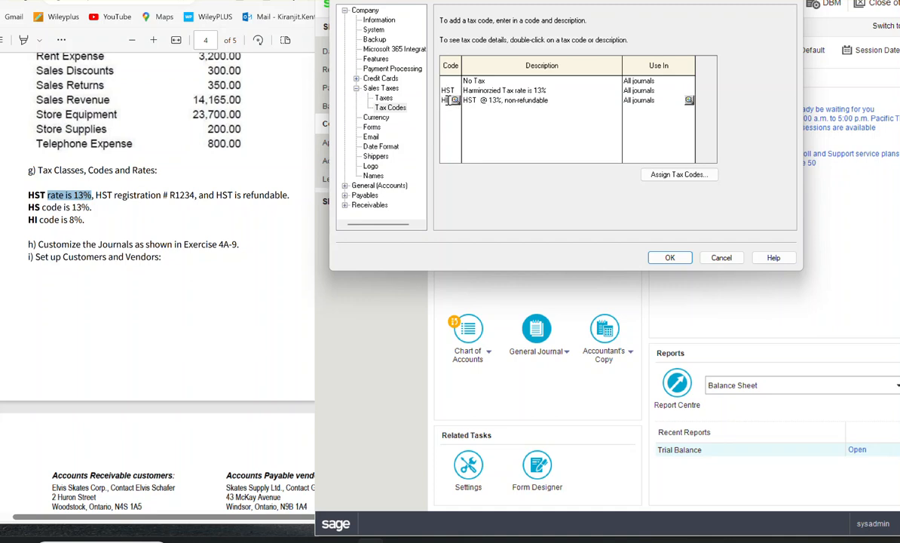
pyautogui.click(455, 92)
pyautogui.click(446, 90)
pyautogui.moveTo(442, 90); pyautogui.dragTo(457, 90)
pyautogui.press('BackSpace')
pyautogui.write('H')
# Step: Set the HST rate in the HI tax code's details to 8 and save the company's sales tax settings
pyautogui.click(454, 103)
pyautogui.click(454, 101)
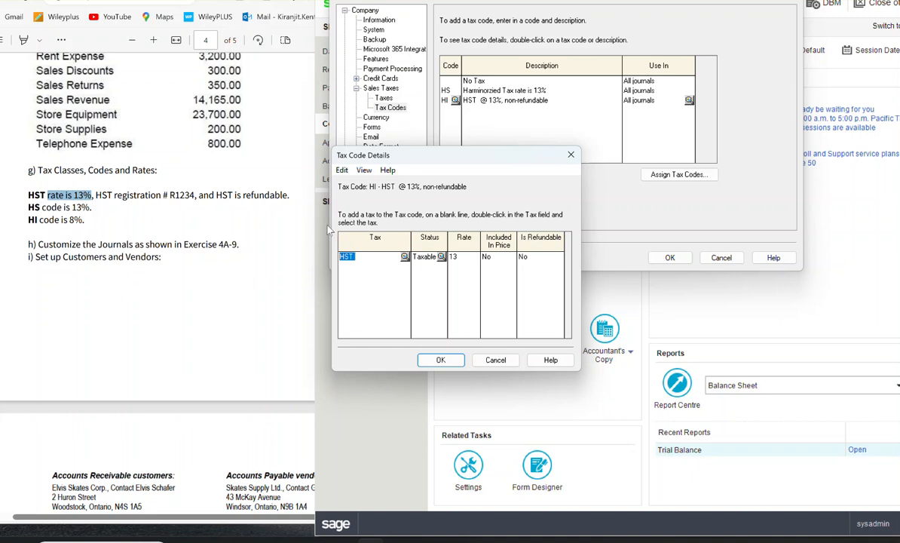
pyautogui.click(476, 257)
pyautogui.write('8')
pyautogui.click(442, 363)
pyautogui.click(670, 257)
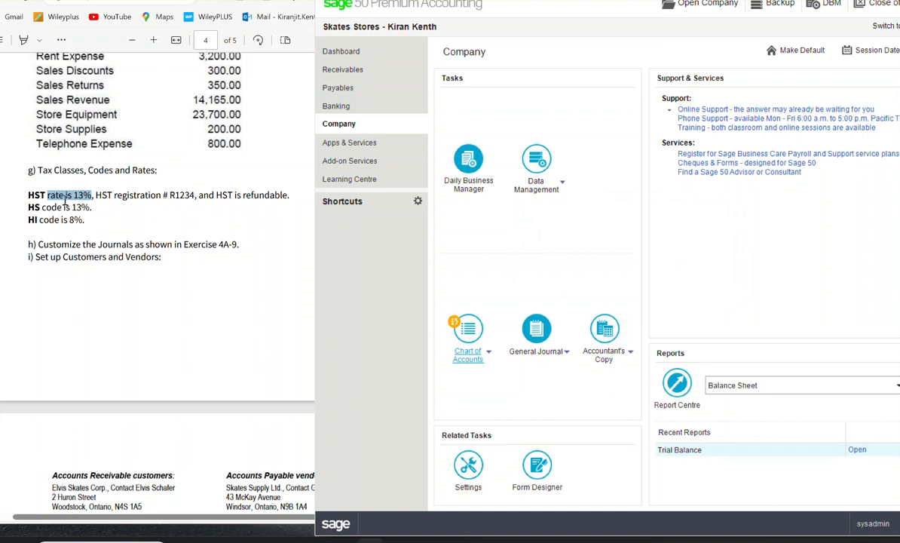
# Step: Highlight part g of the exercise, review the customer and vendor details on page 5, and return to the company home window
pyautogui.moveTo(36, 170); pyautogui.dragTo(92, 222)
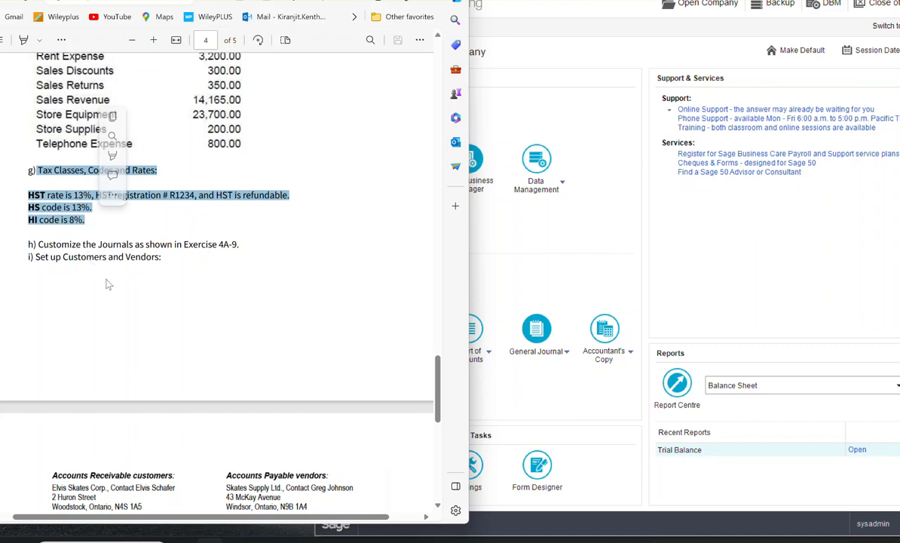
pyautogui.scroll(-4, 121, 297)
pyautogui.scroll(-3, 127, 320)
pyautogui.scroll(3, 170, 254)
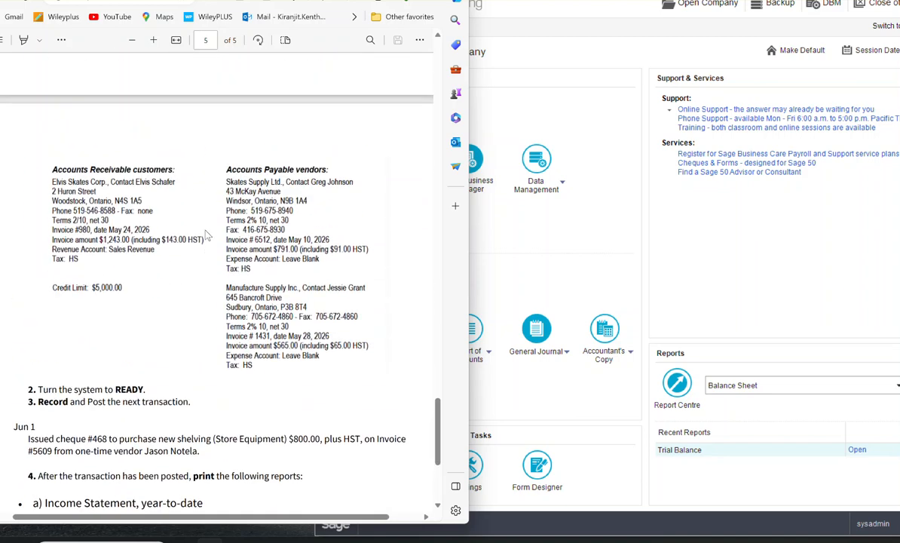
pyautogui.scroll(-1, 231, 427)
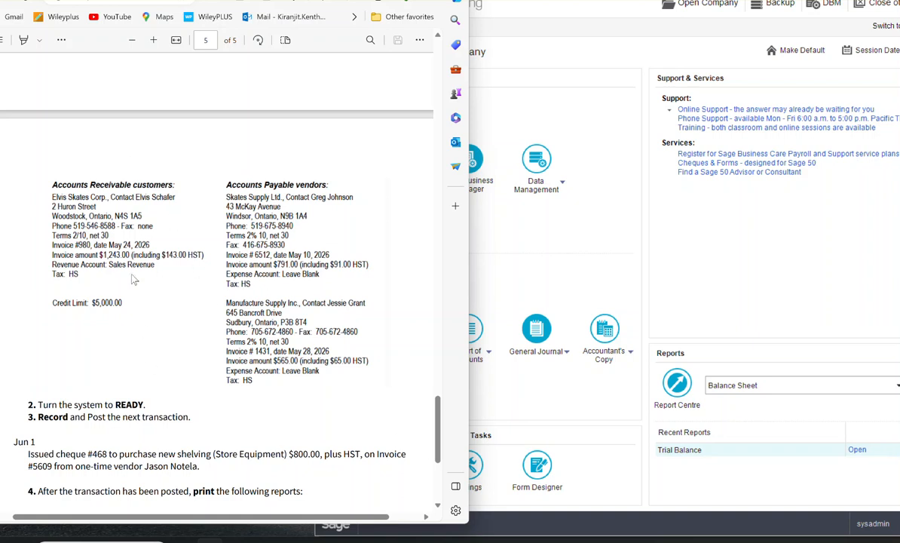
pyautogui.click(567, 213)
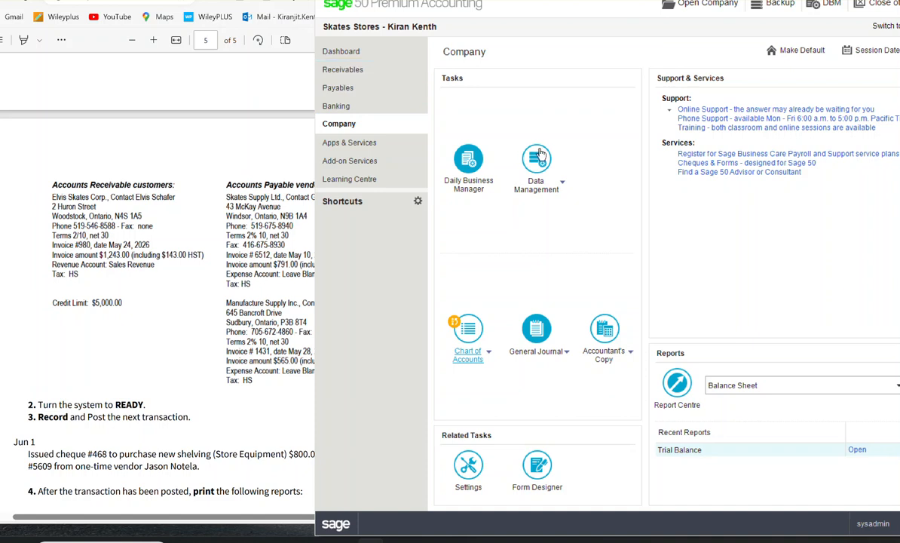
# Step: Open the customers list in Receivables and start a new customer record for Elvis Skates Corp
pyautogui.click(330, 76)
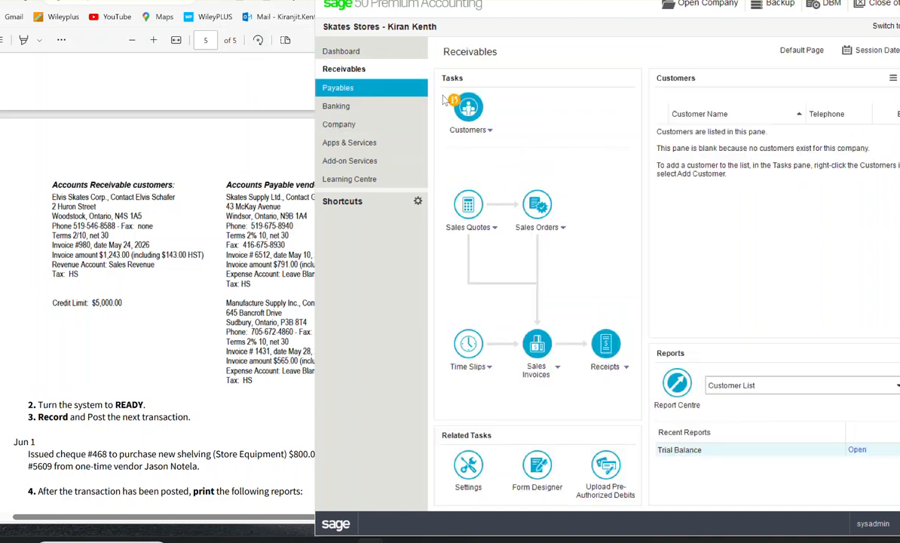
pyautogui.click(467, 110)
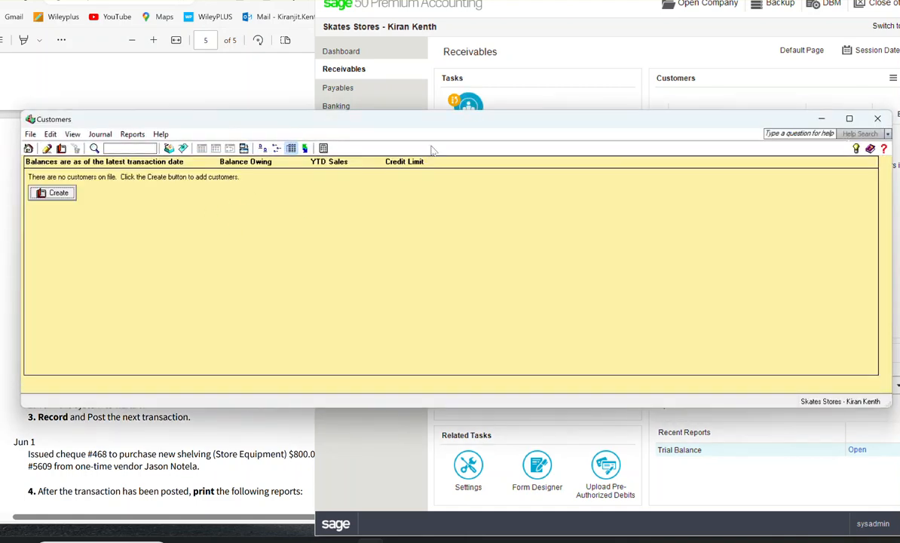
pyautogui.moveTo(427, 119); pyautogui.dragTo(751, 86)
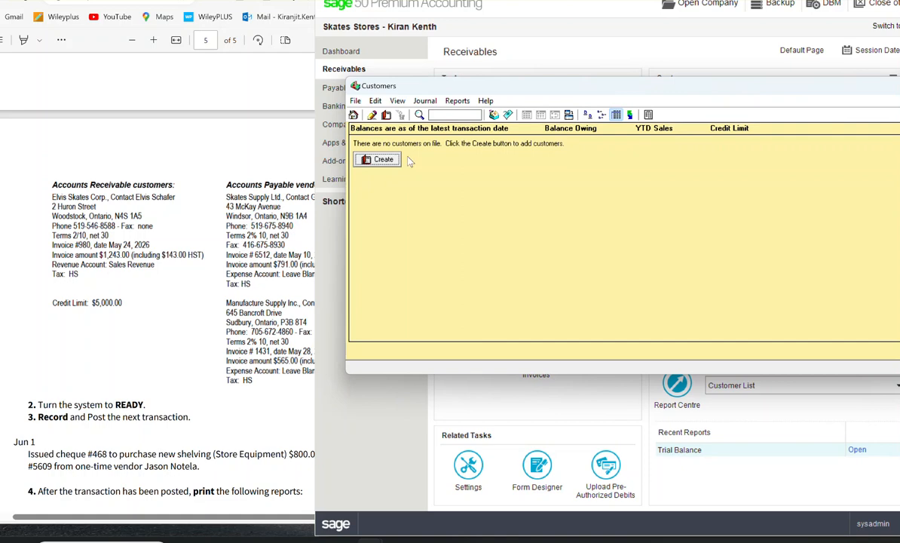
pyautogui.click(370, 161)
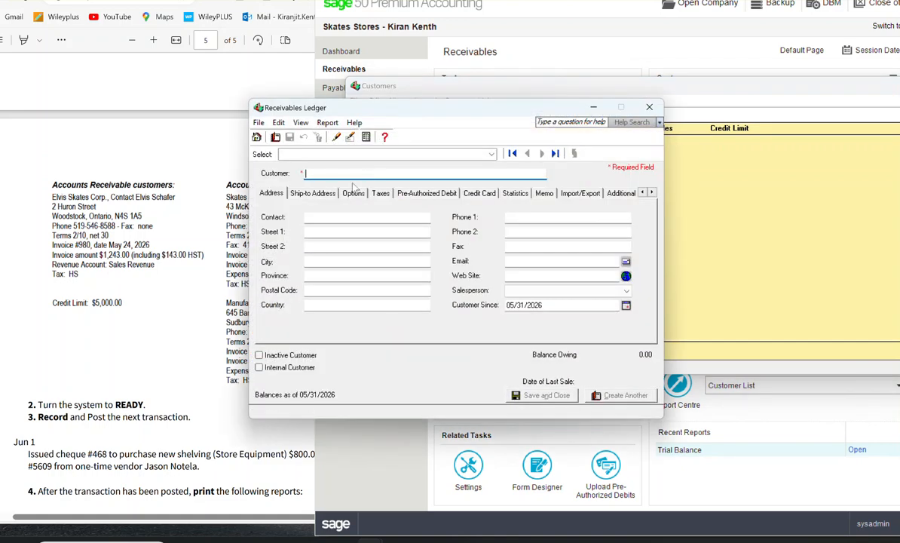
pyautogui.write('Elvis Skates Corp.')
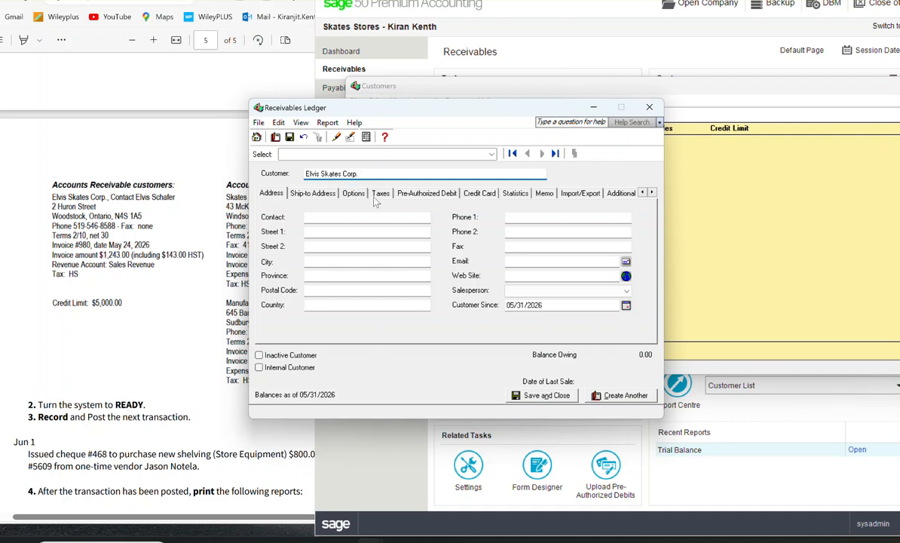
# Step: Fill in the customer's contact name, street address, city, province and postal code from the exercise
pyautogui.click(355, 217)
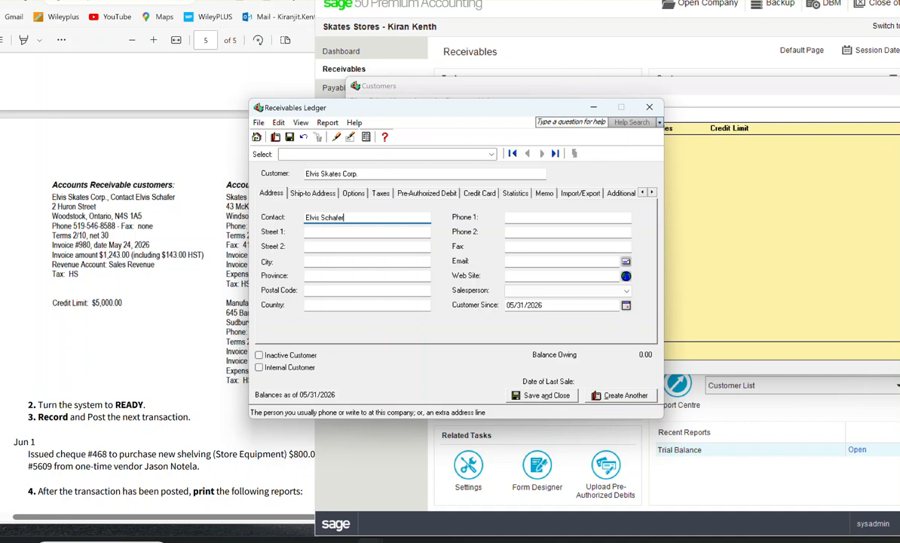
pyautogui.click(368, 232)
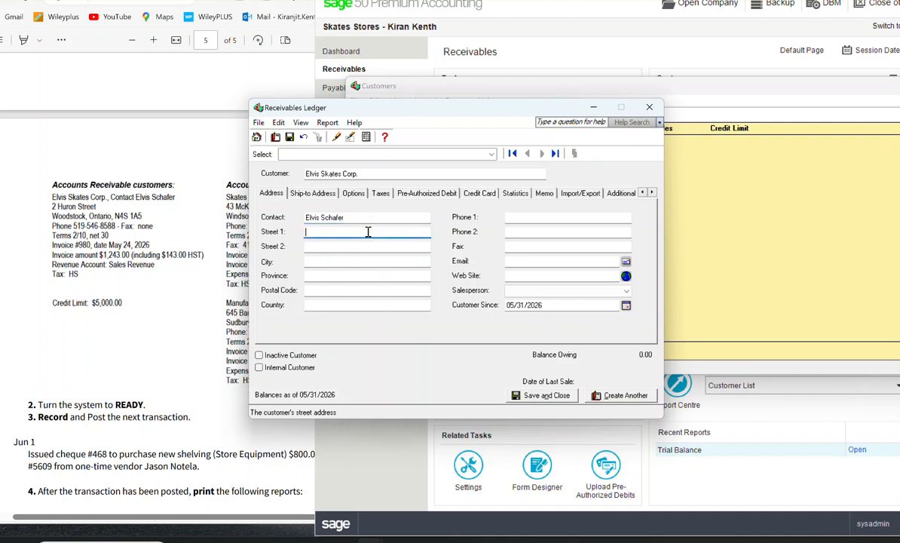
pyautogui.write('2 Huron Street')
pyautogui.press('Tab')
pyautogui.press('Tab')
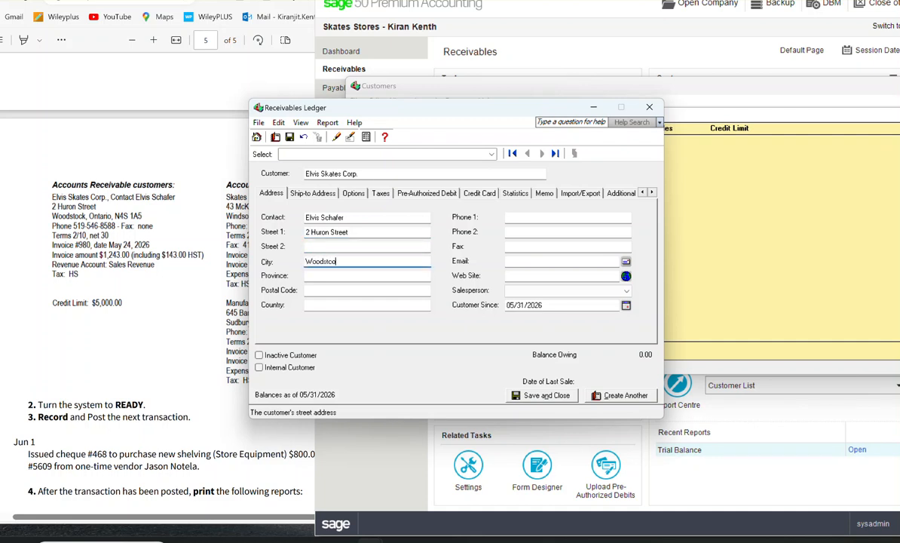
pyautogui.press('Tab')
pyautogui.press('Tab')
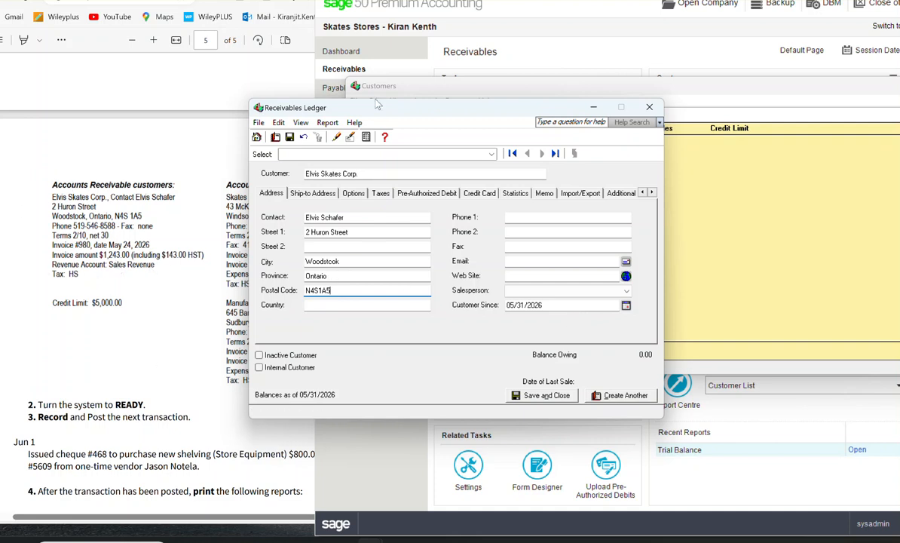
# Step: Set the customer's revenue account to 4010 Sales and the usual tax code to HS
pyautogui.click(313, 194)
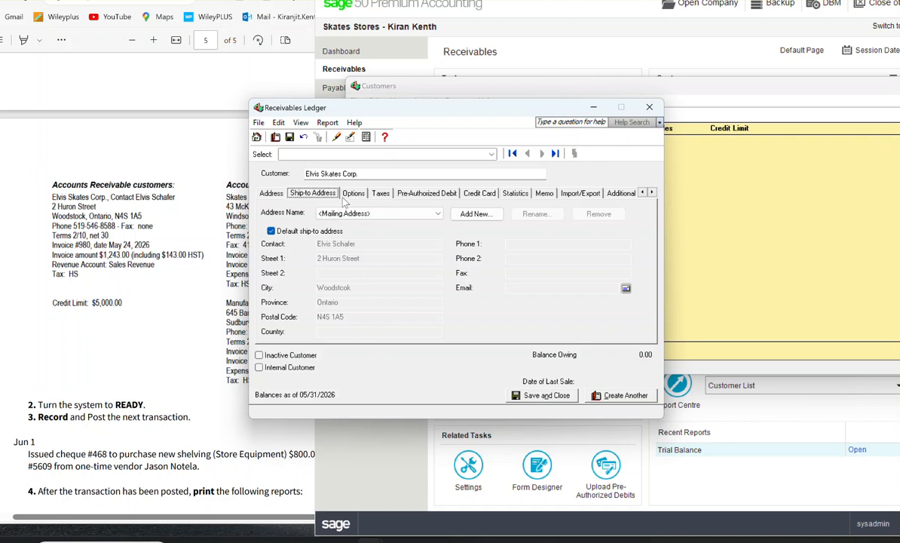
pyautogui.click(354, 194)
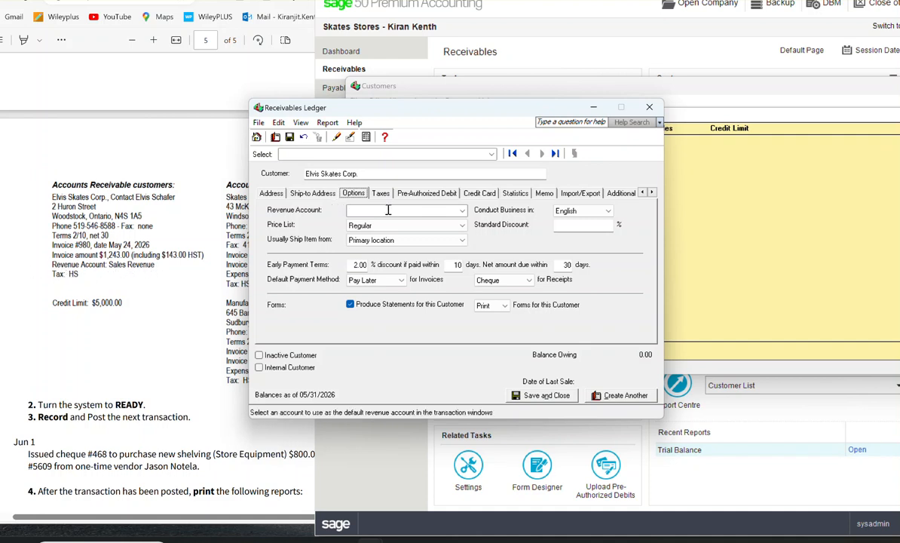
pyautogui.click(449, 210)
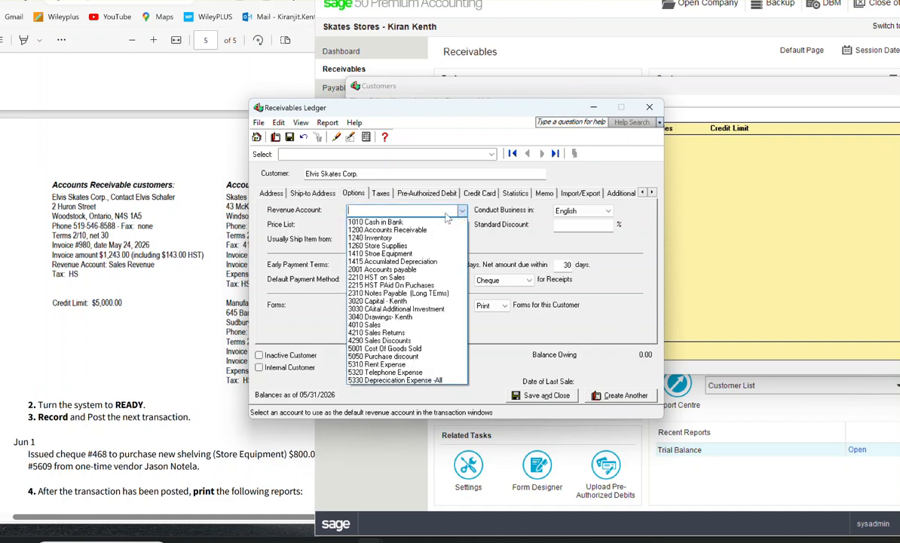
pyautogui.click(386, 325)
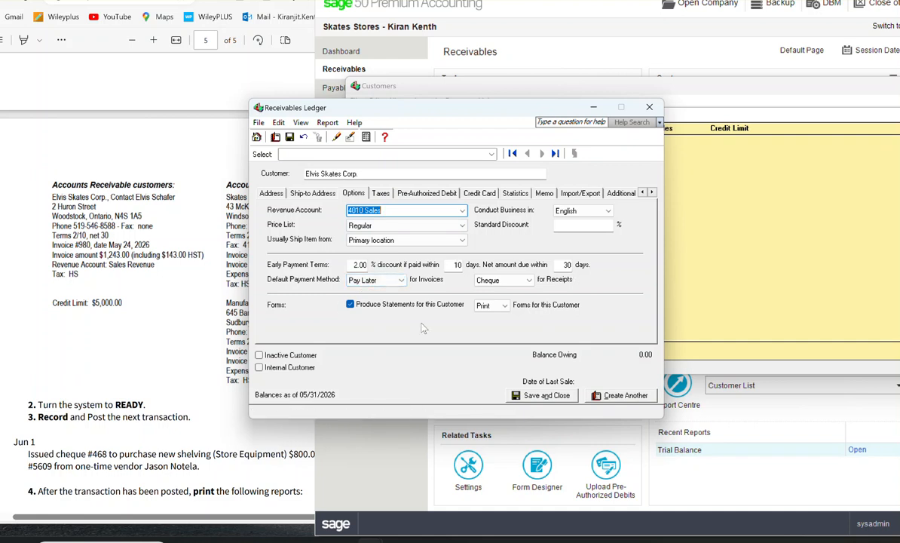
pyautogui.click(382, 194)
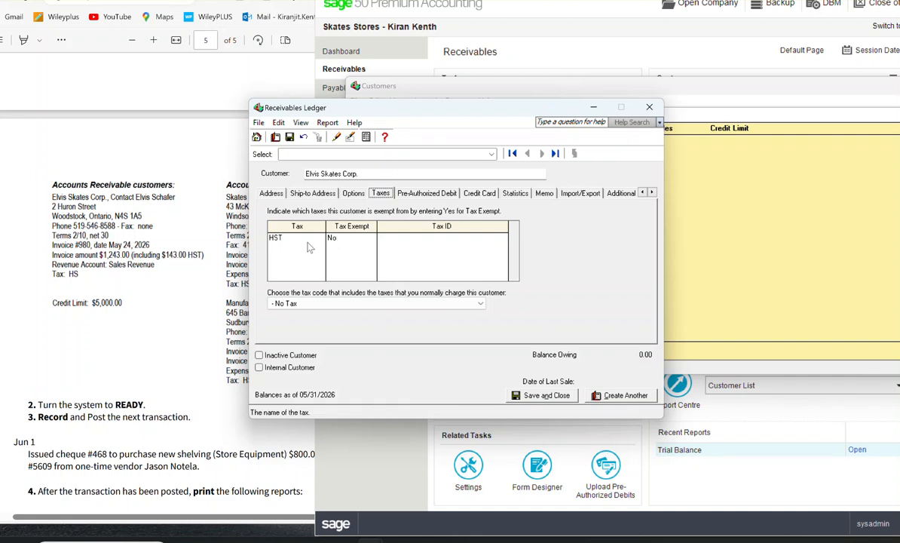
pyautogui.click(376, 303)
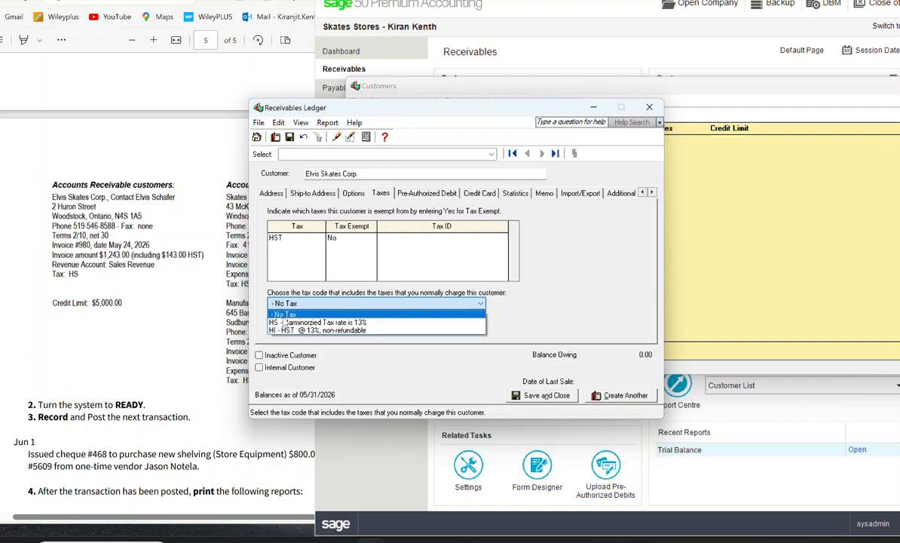
pyautogui.click(318, 322)
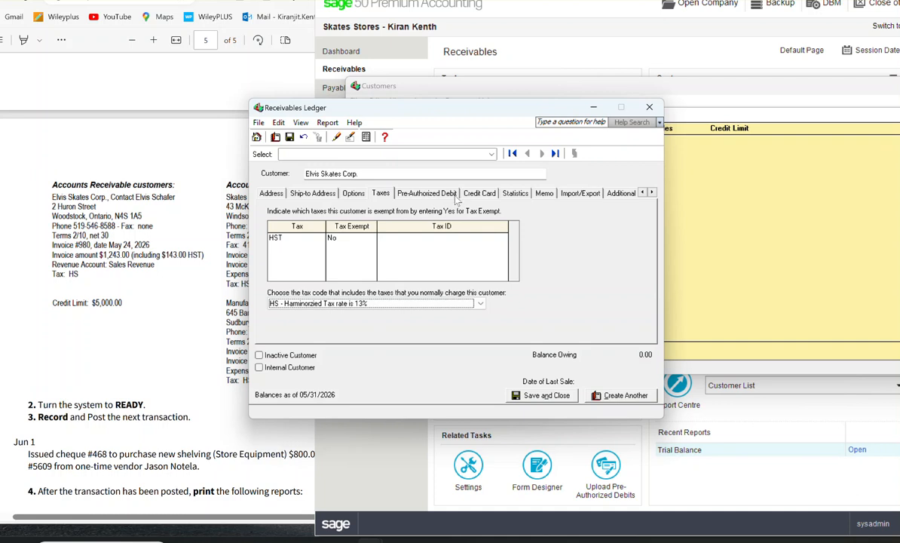
# Step: Set the customer's credit limit to 5000 and save the record so that historical transactions can be entered
pyautogui.click(517, 193)
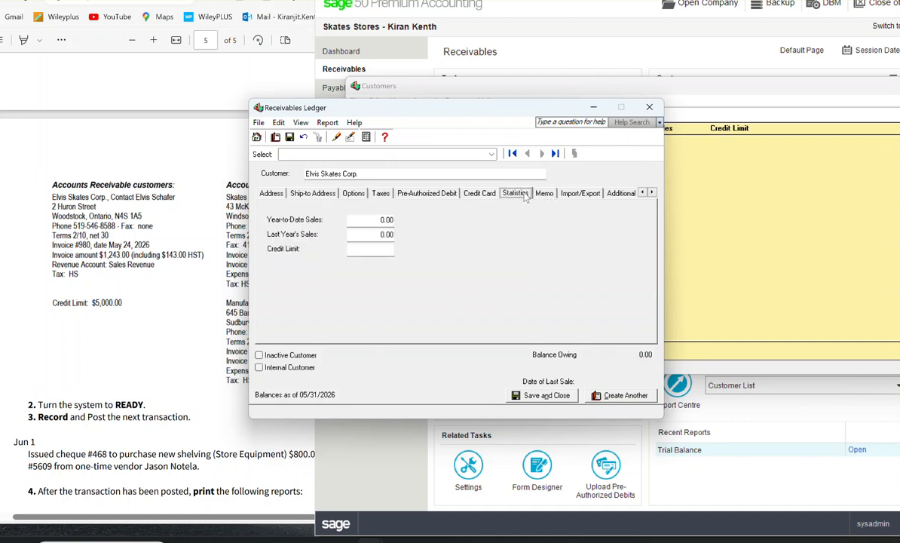
pyautogui.click(127, 313)
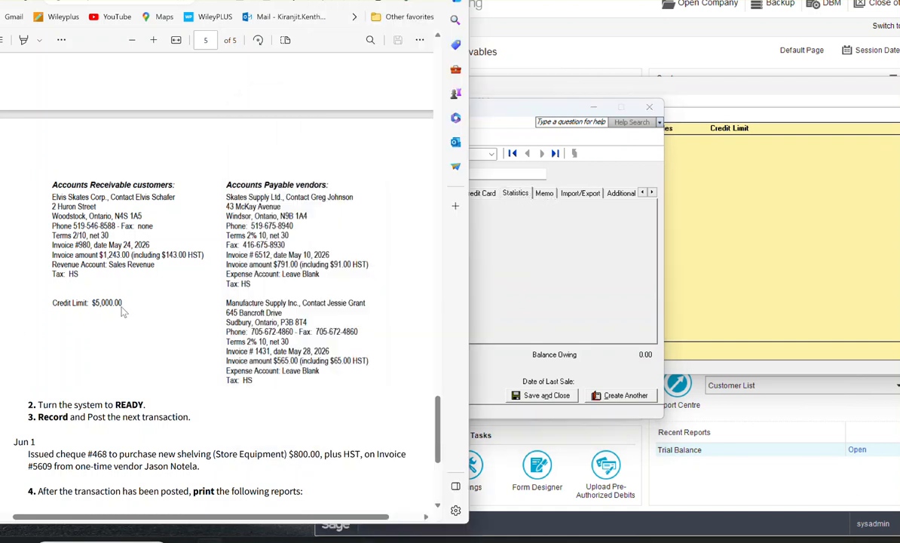
pyautogui.click(508, 260)
pyautogui.click(375, 249)
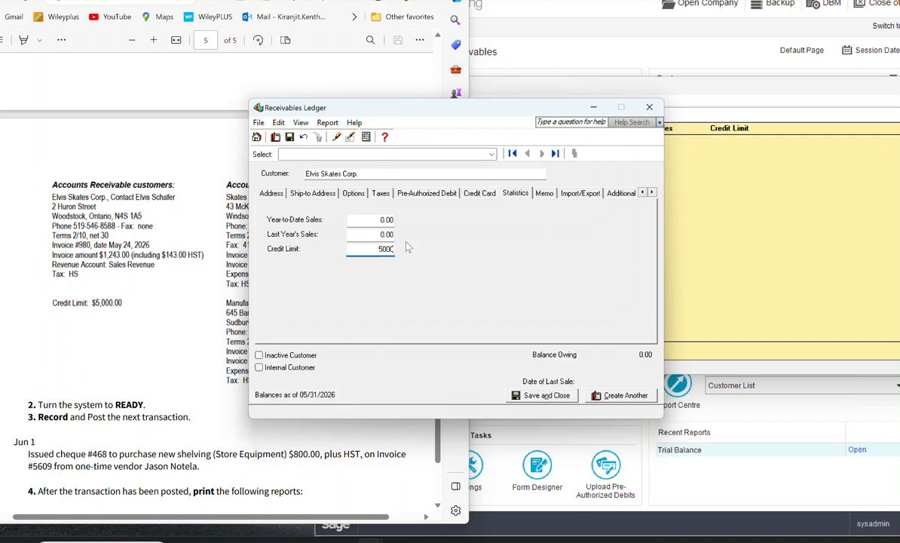
pyautogui.click(653, 193)
pyautogui.click(653, 193)
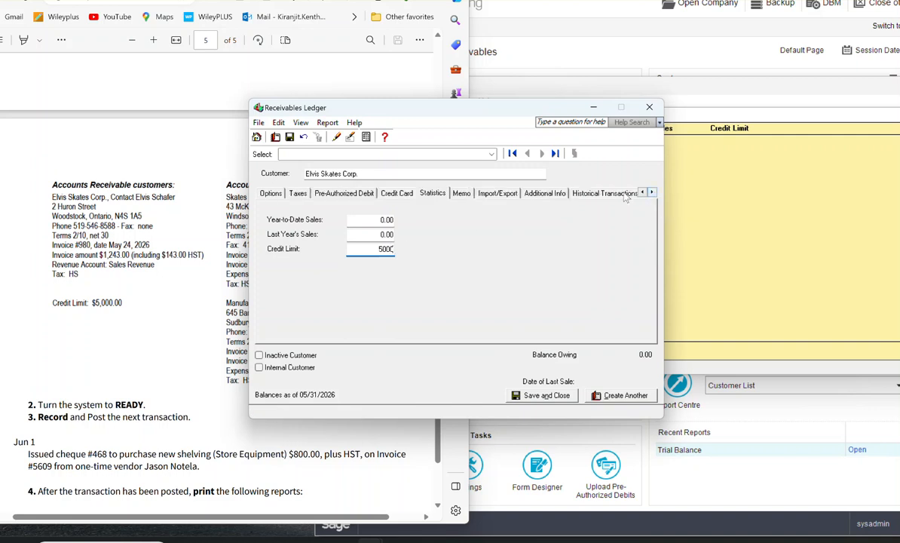
pyautogui.click(625, 195)
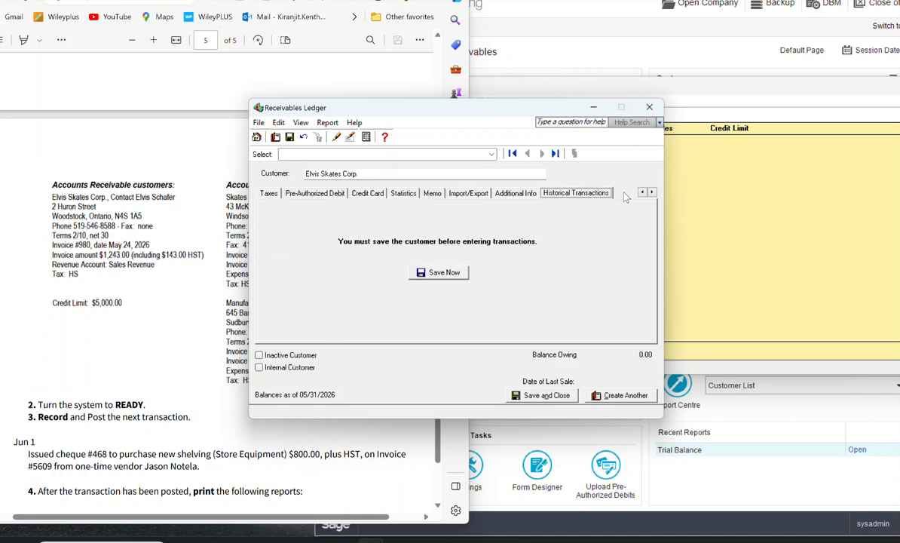
pyautogui.click(444, 273)
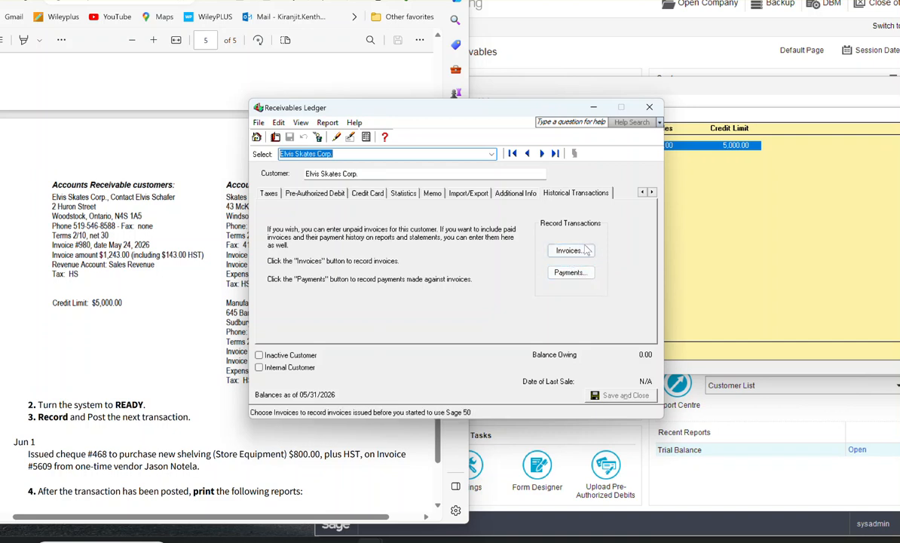
# Step: Record historical invoice 980 for Elvis Skates Corp., dated 05/24/2026, with pre-tax amount 1,100.00 and tax 143.00
pyautogui.click(570, 251)
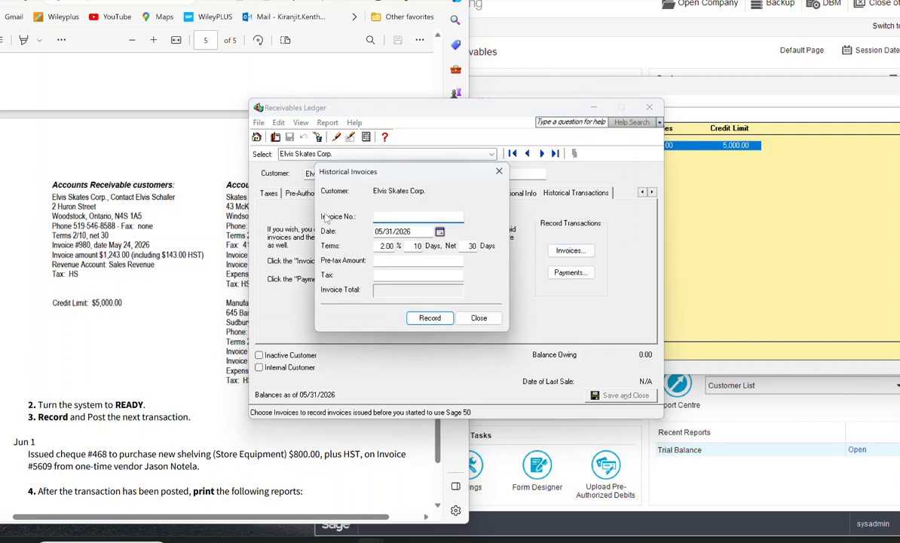
pyautogui.write('980')
pyautogui.click(440, 231)
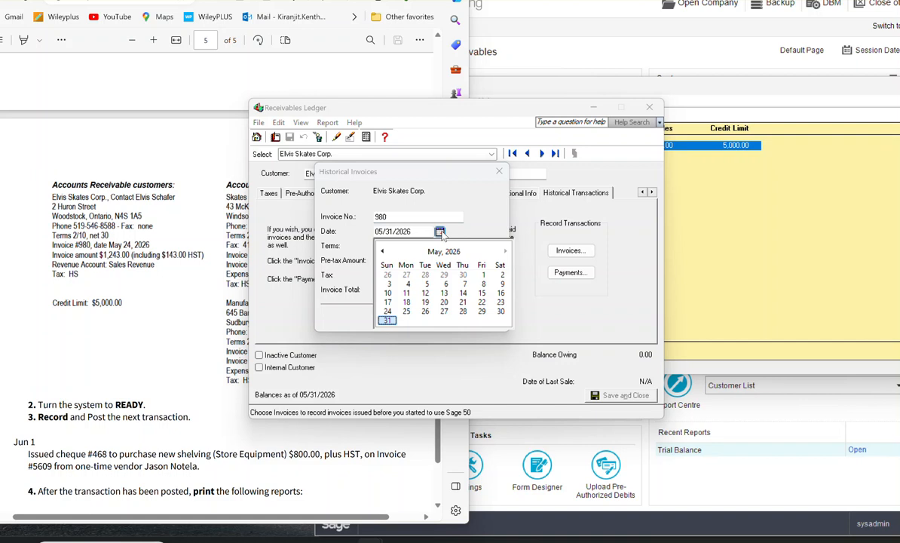
pyautogui.click(387, 311)
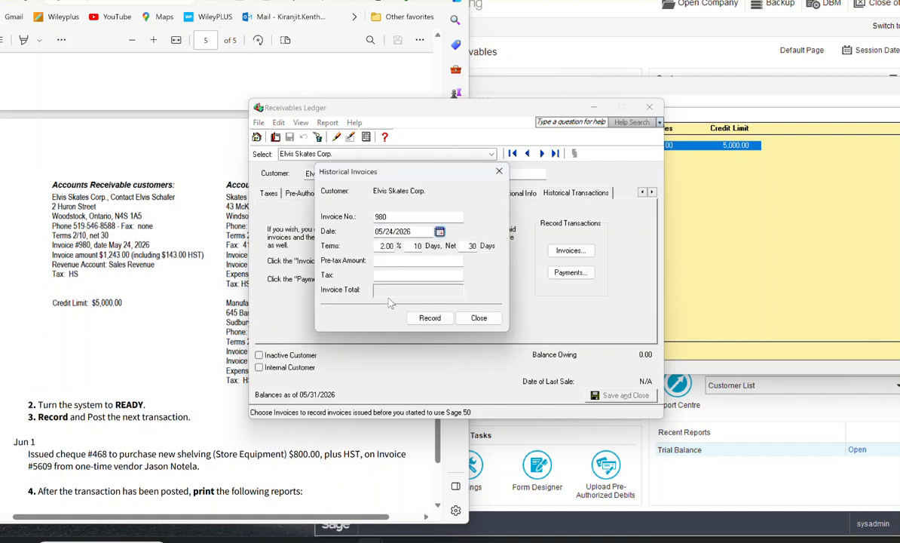
pyautogui.click(388, 259)
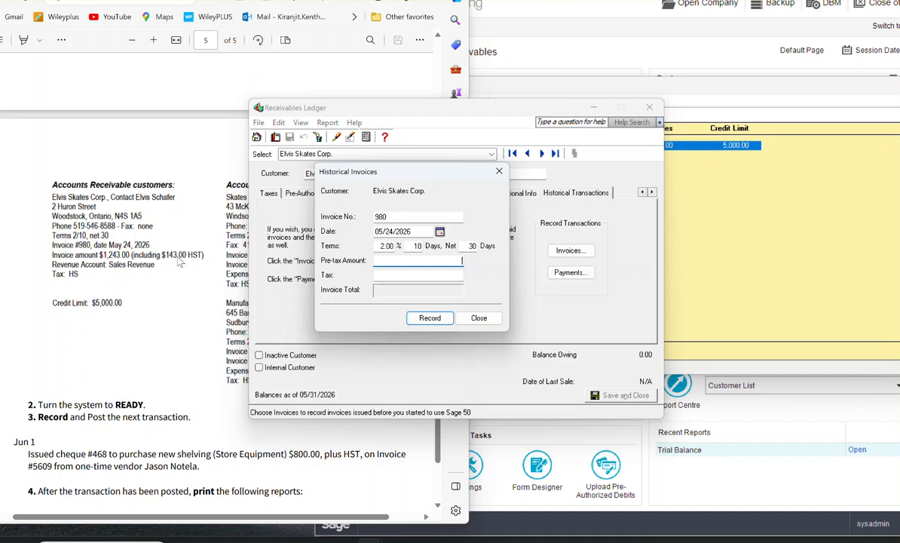
pyautogui.click(432, 276)
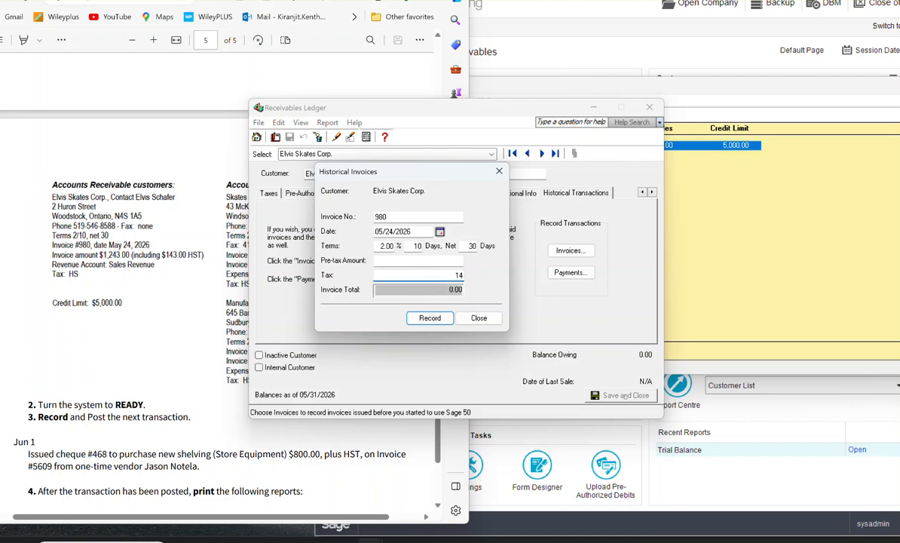
pyautogui.click(443, 261)
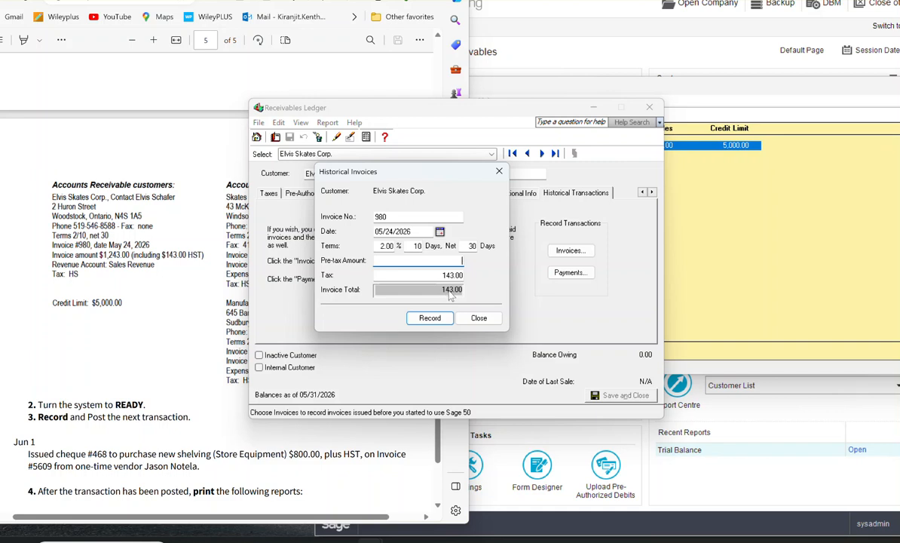
pyautogui.press('Tab')
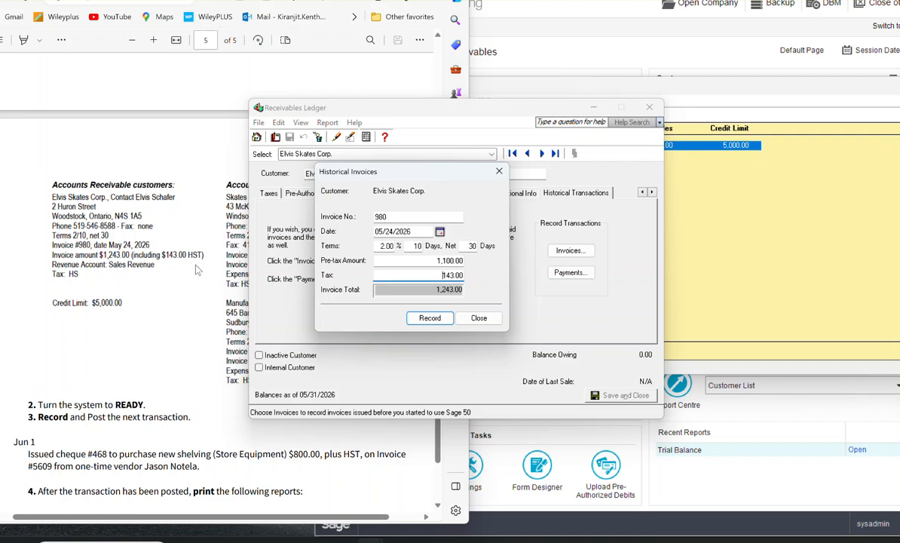
pyautogui.click(436, 320)
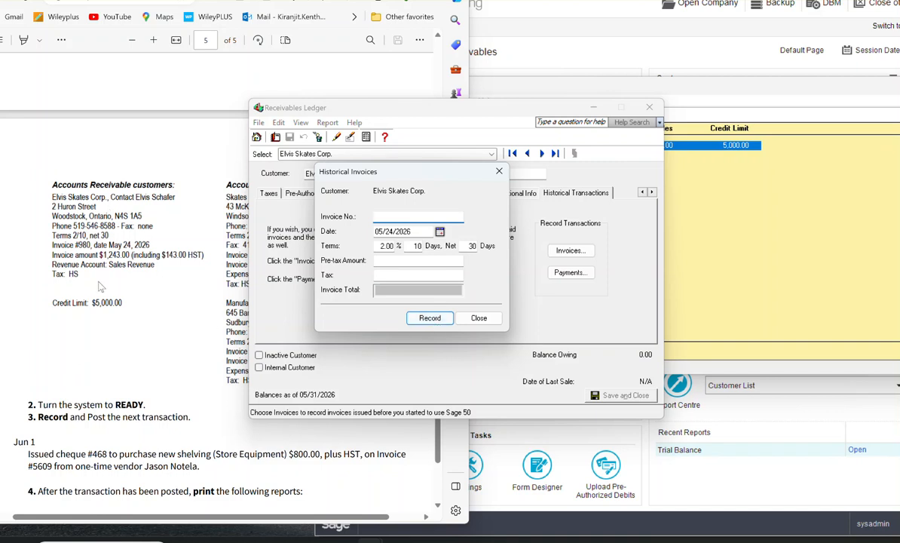
pyautogui.click(500, 173)
# Step: Close the Receivables Ledger and the customers list to return to the Receivables home window
pyautogui.click(639, 110)
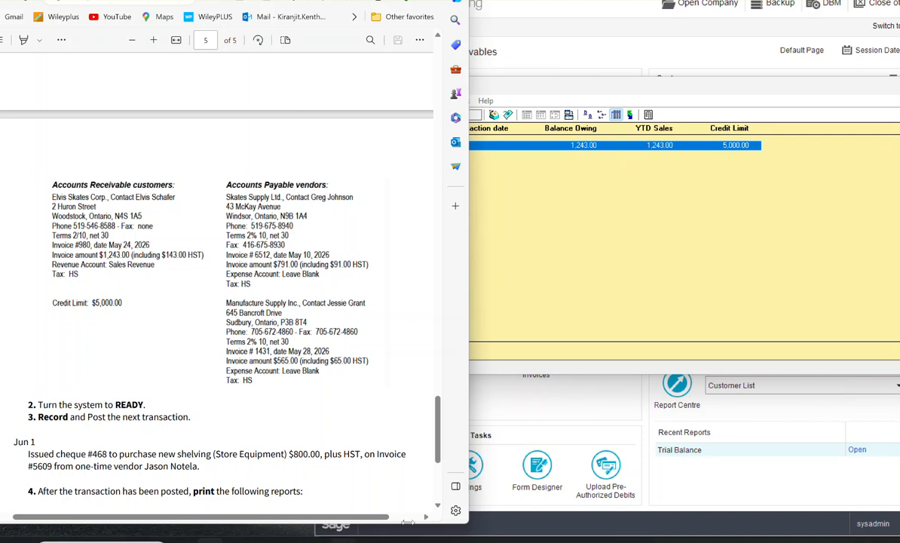
pyautogui.click(609, 315)
pyautogui.moveTo(781, 85); pyautogui.dragTo(619, 100)
pyautogui.moveTo(857, 103); pyautogui.dragTo(618, 107)
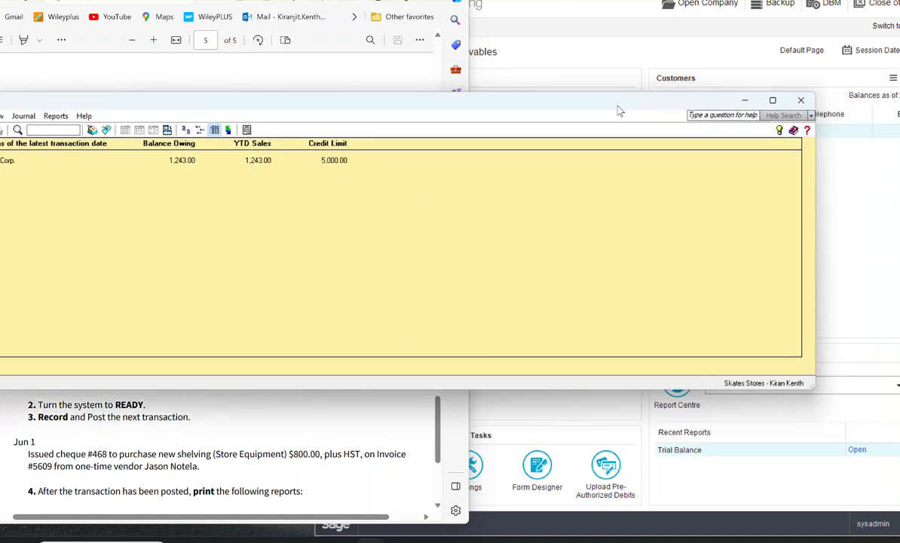
pyautogui.click(800, 99)
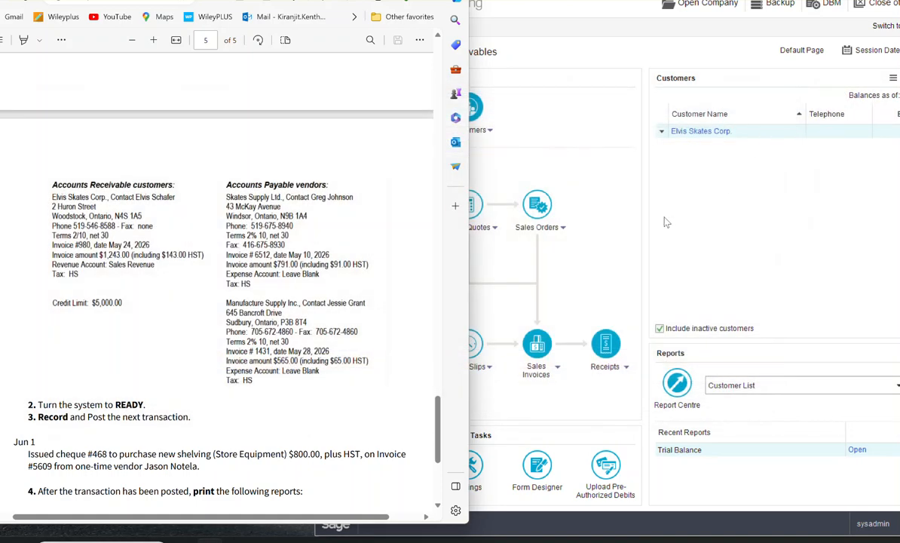
# Step: Switch to the Payables area and open the suppliers list
pyautogui.click(637, 177)
pyautogui.click(398, 88)
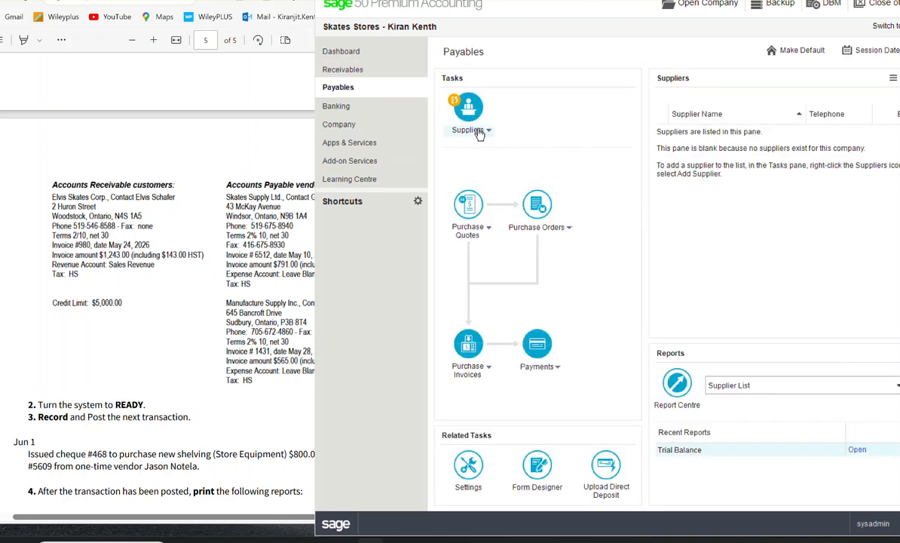
pyautogui.click(470, 111)
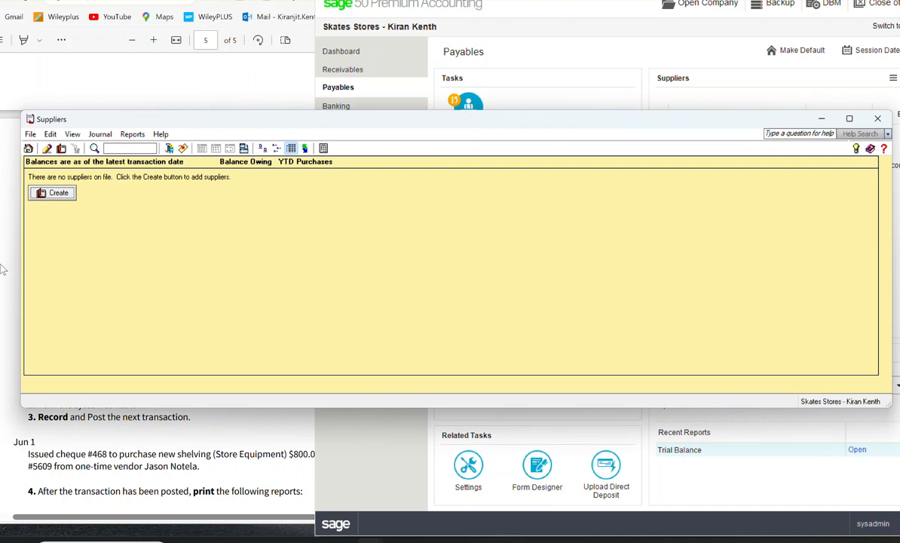
# Step: Create a new supplier record named Skates Supply Ltd and close the suppliers list behind it
pyautogui.click(66, 193)
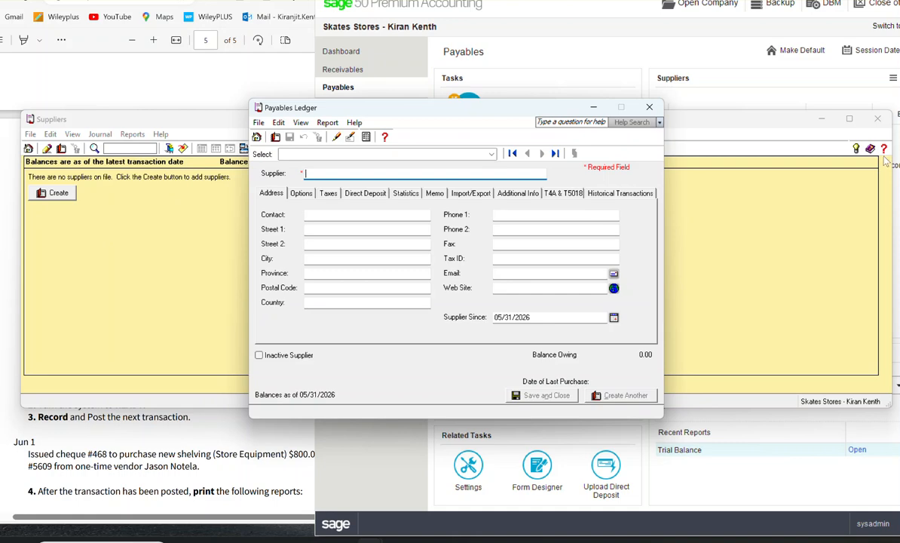
pyautogui.click(876, 120)
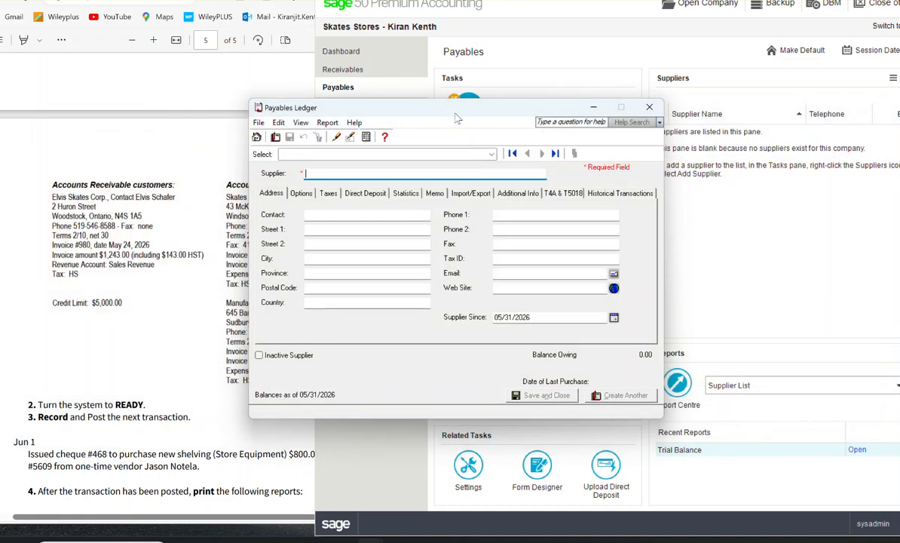
pyautogui.moveTo(423, 101); pyautogui.dragTo(508, 99)
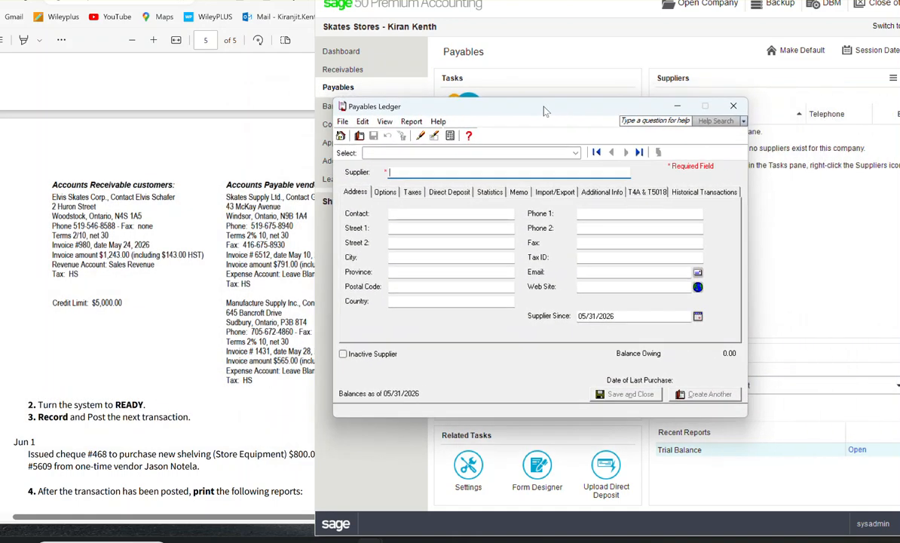
pyautogui.write('Skates Supply Ltd')
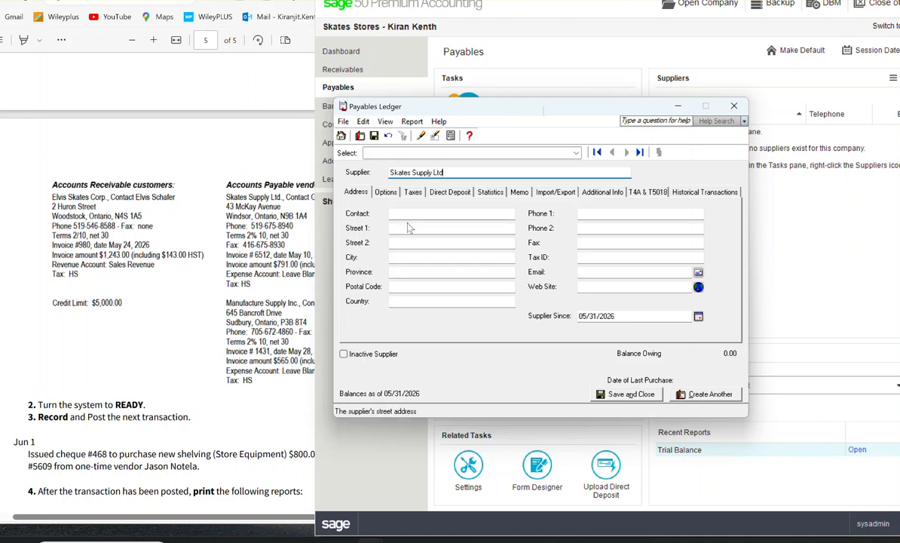
# Step: Narrow the exercise PDF beside the ledger and enter the Skates Supply contact's first name and street address
pyautogui.click(276, 222)
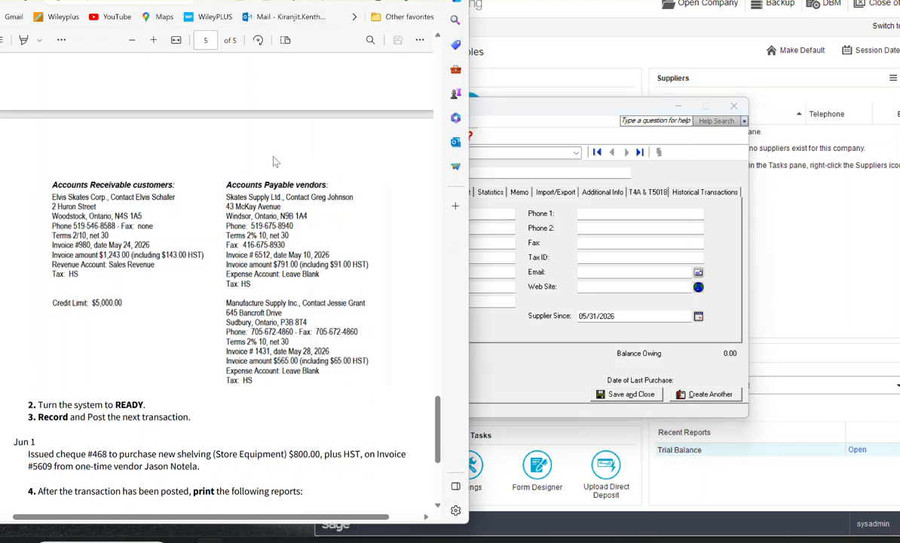
pyautogui.moveTo(469, 314); pyautogui.dragTo(411, 313)
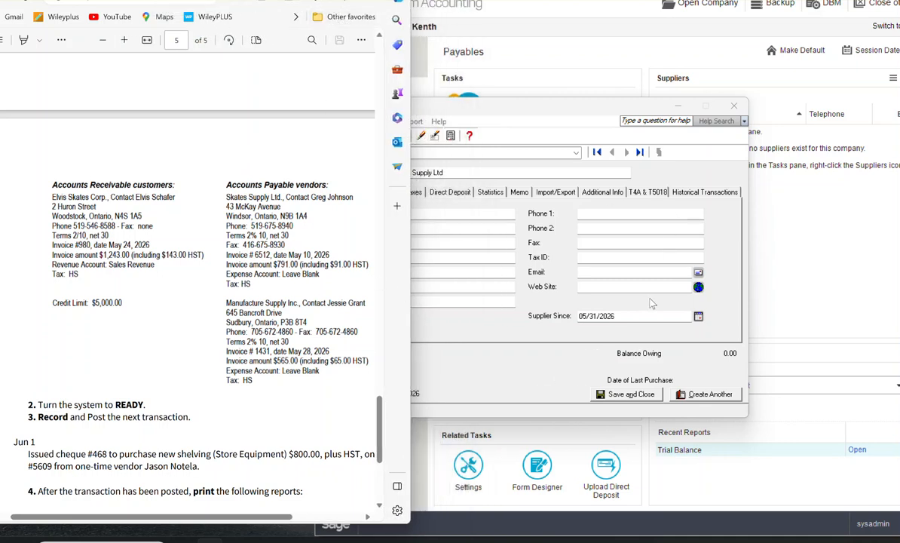
pyautogui.click(450, 211)
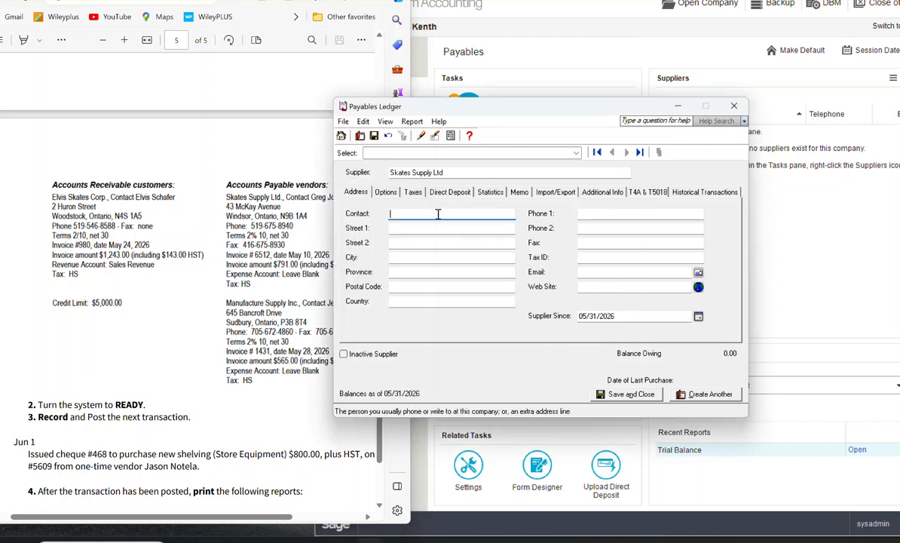
pyautogui.write('Greg')
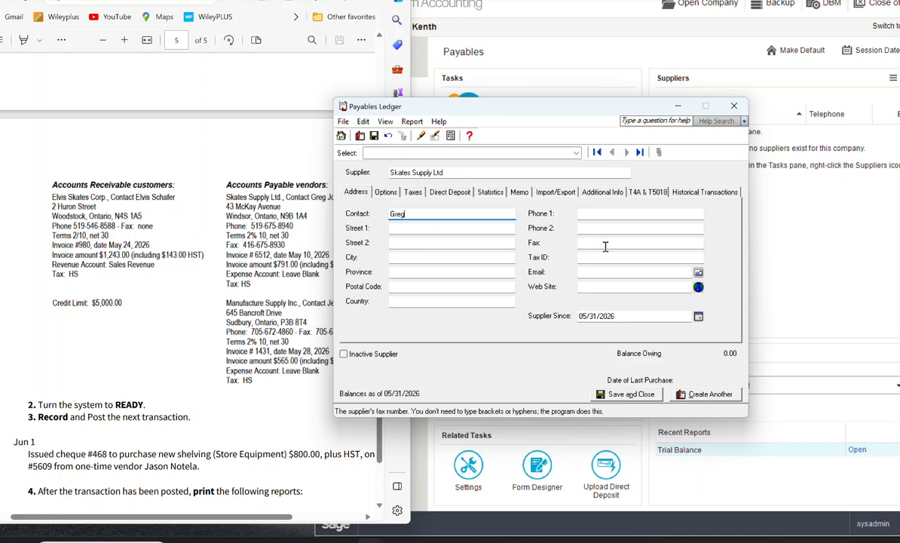
pyautogui.click(405, 232)
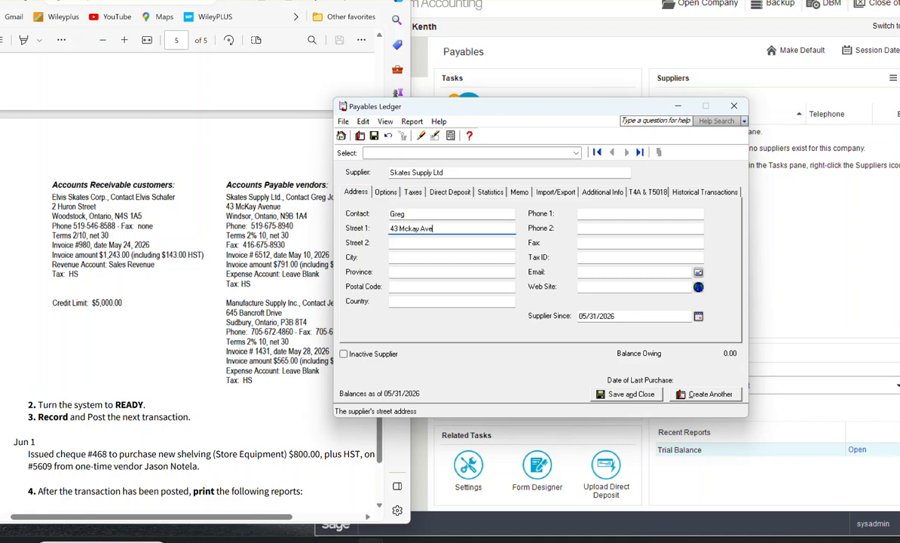
# Step: Fill in the city and province of Skates Supply Ltd's address, correcting the misspelled entries
pyautogui.press('Tab')
pyautogui.press('Tab')
pyautogui.write('Windsor')
pyautogui.press('Tab')
pyautogui.write('Ont')
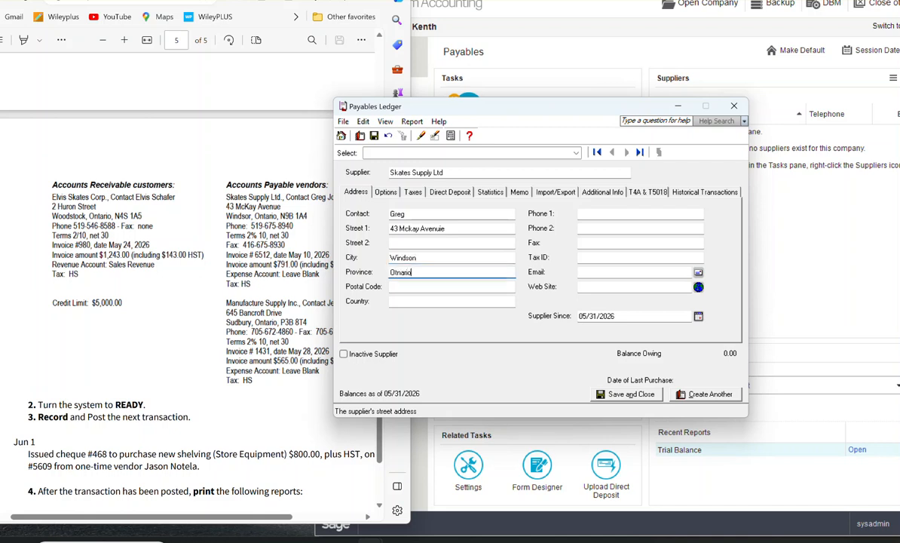
pyautogui.doubleClick(430, 273)
pyautogui.write('Ontario')
pyautogui.click(413, 258)
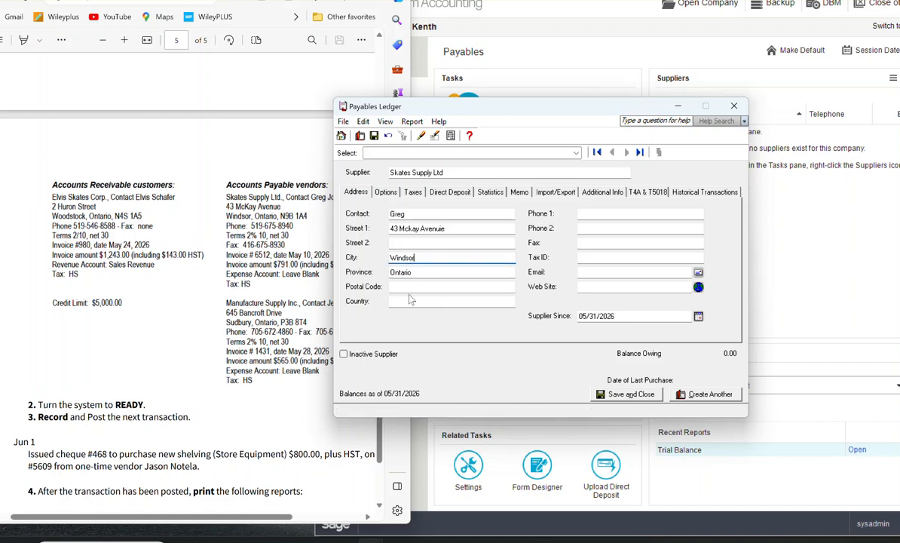
pyautogui.click(411, 288)
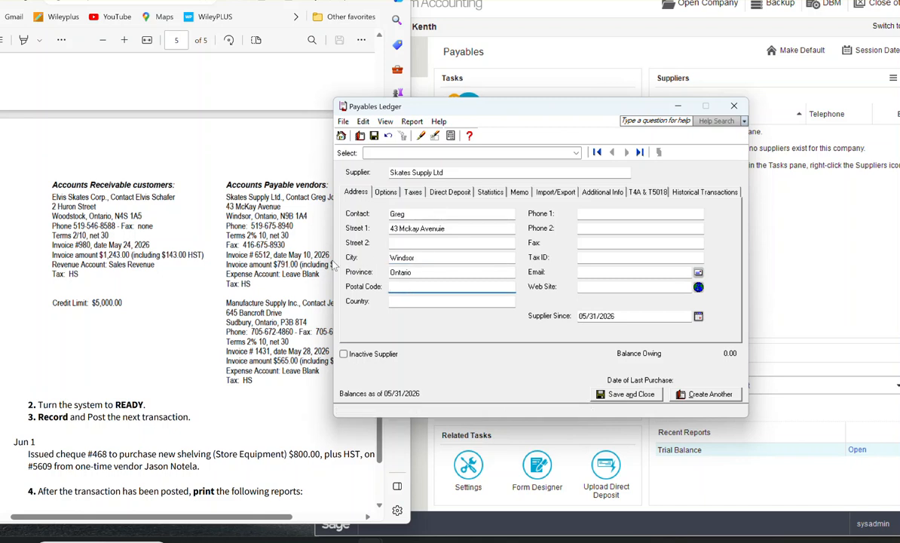
# Step: Set Skates Supply Ltd's early payment terms to 2% within 10 days, net 30, with discounts calculated before tax
pyautogui.moveTo(509, 114); pyautogui.dragTo(561, 106)
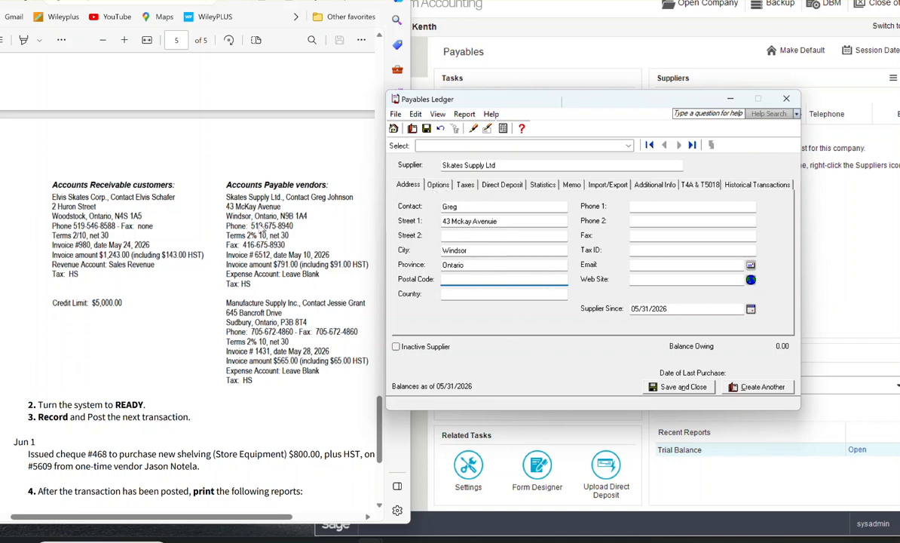
pyautogui.click(439, 185)
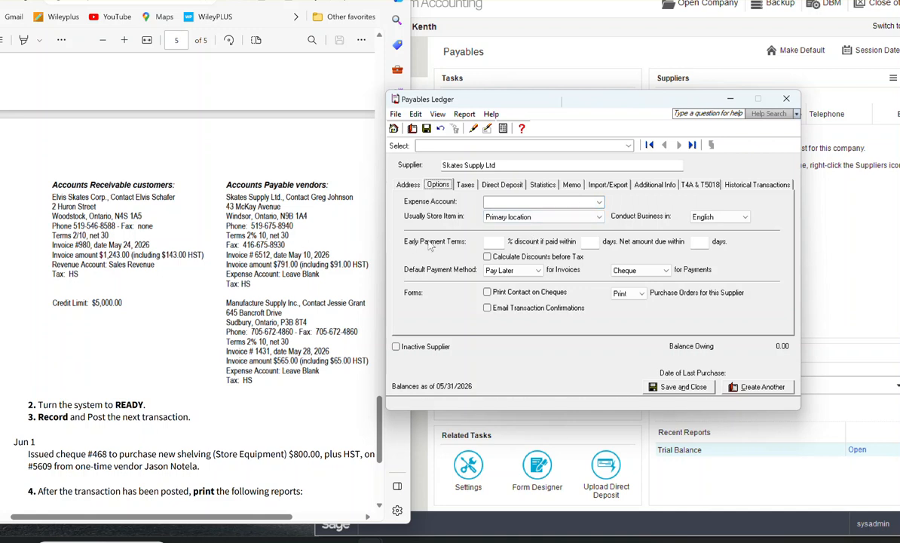
pyautogui.click(489, 242)
pyautogui.write('2')
pyautogui.click(592, 242)
pyautogui.write('10')
pyautogui.click(694, 242)
pyautogui.write('30')
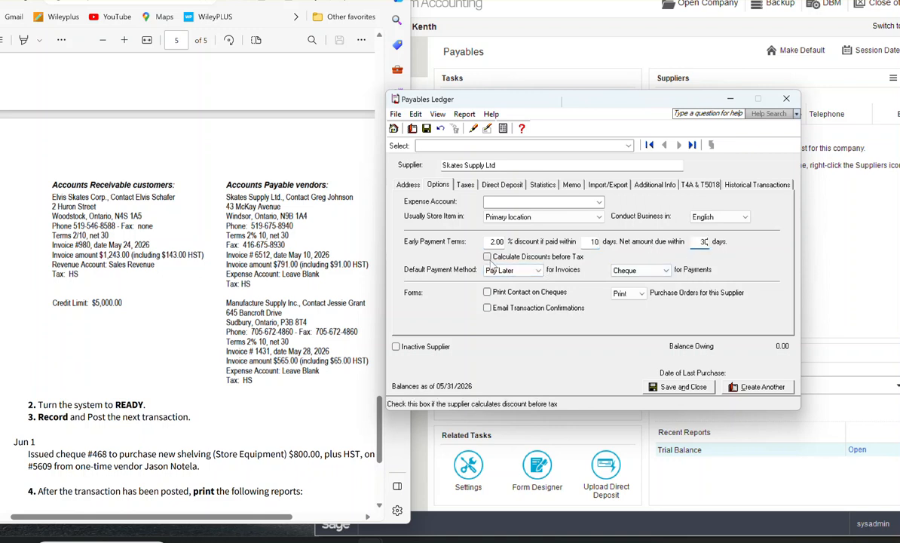
pyautogui.click(487, 257)
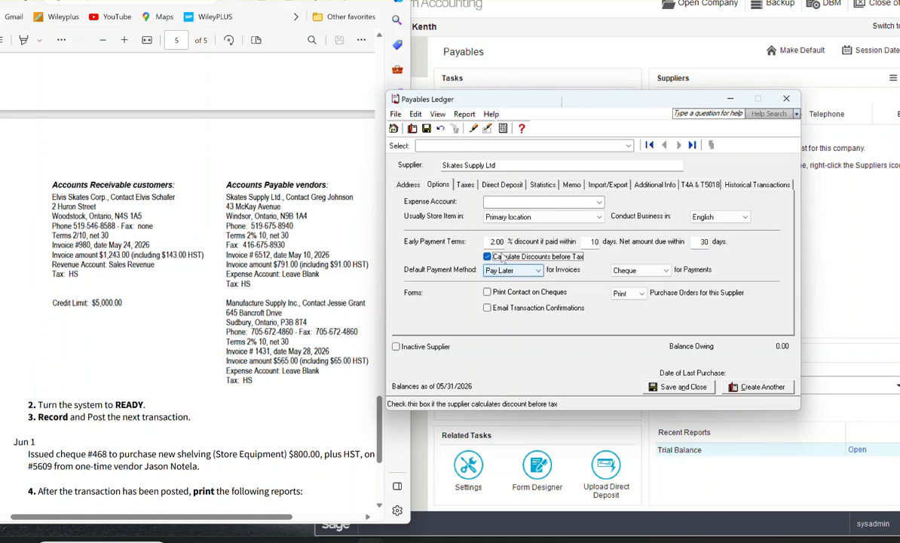
# Step: Assign tax code HS at 13% to Skates Supply Ltd and save the supplier so historical transactions can be entered
pyautogui.click(466, 185)
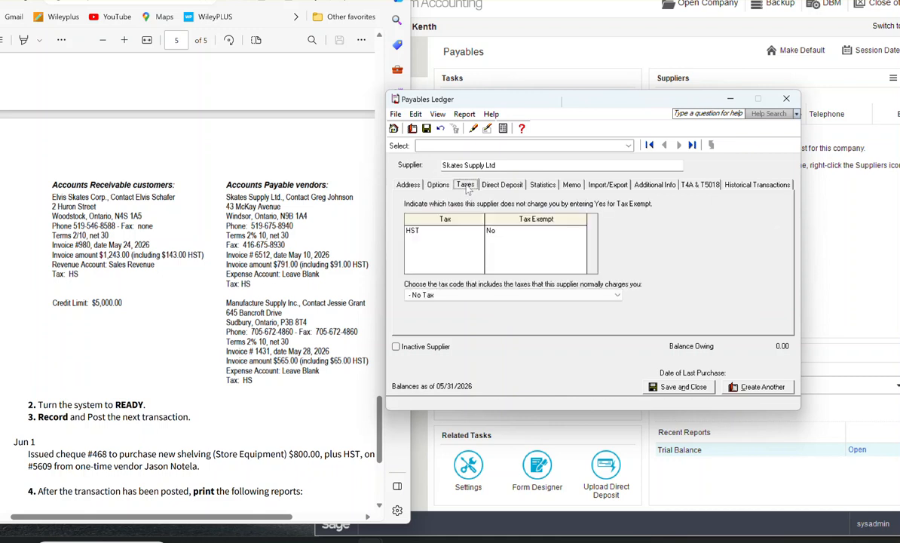
pyautogui.click(467, 295)
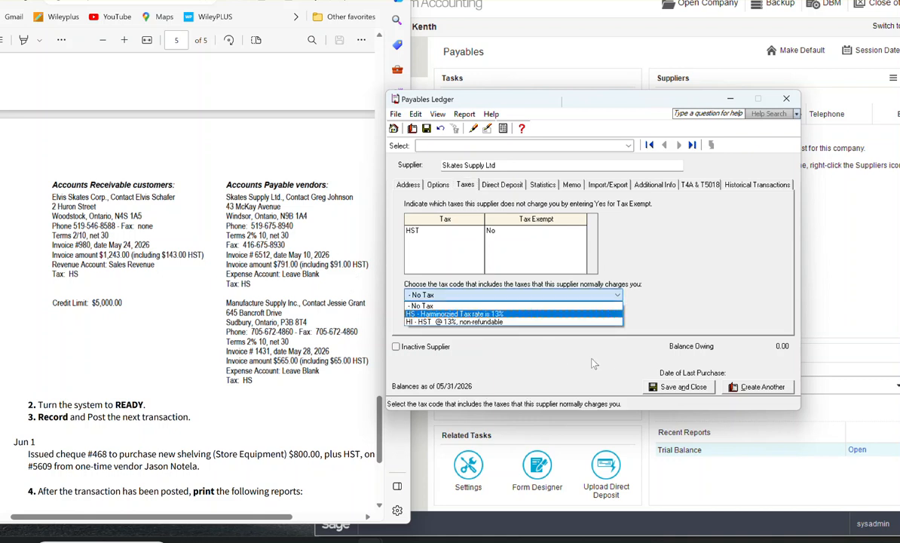
pyautogui.click(452, 313)
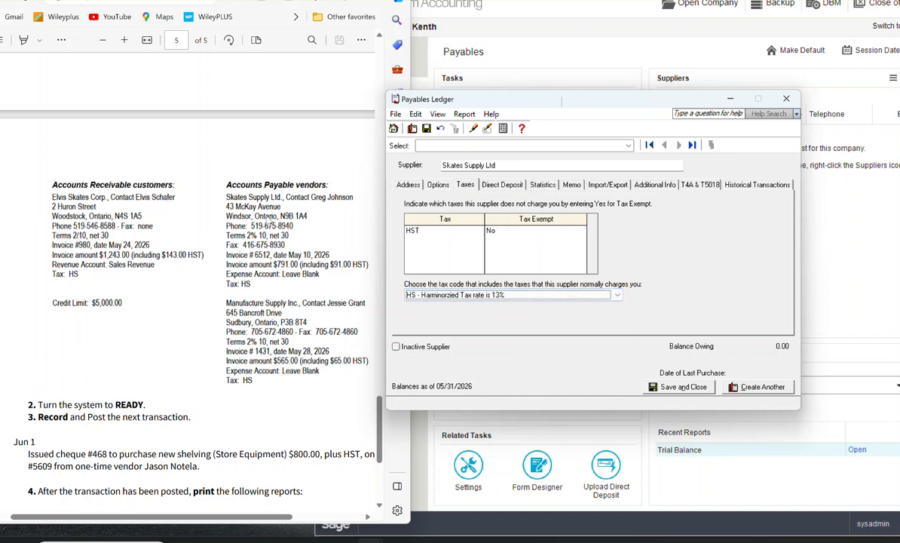
pyautogui.click(763, 188)
pyautogui.click(581, 260)
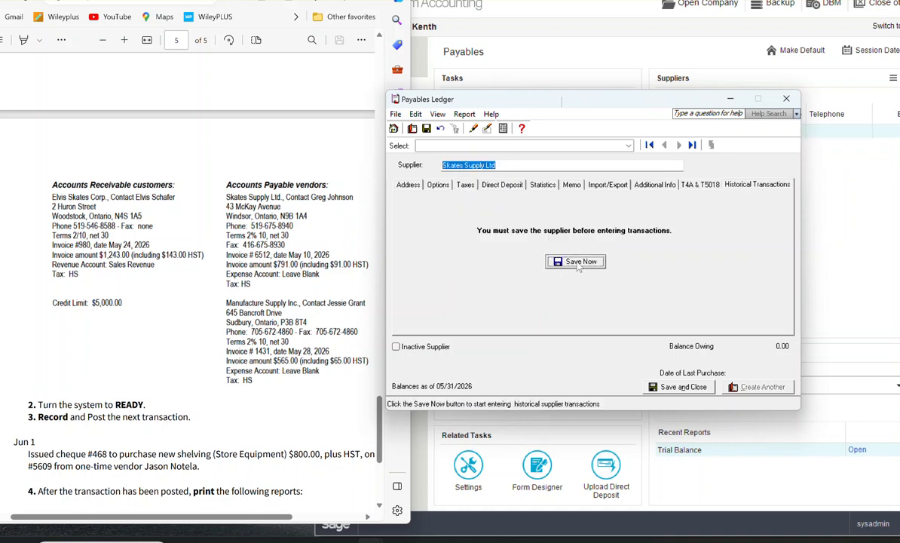
# Step: Record historical invoice 6512 for Skates Supply Ltd, dated 05/10/2026, with pre-tax amount 700.00 and tax 91.00
pyautogui.click(707, 239)
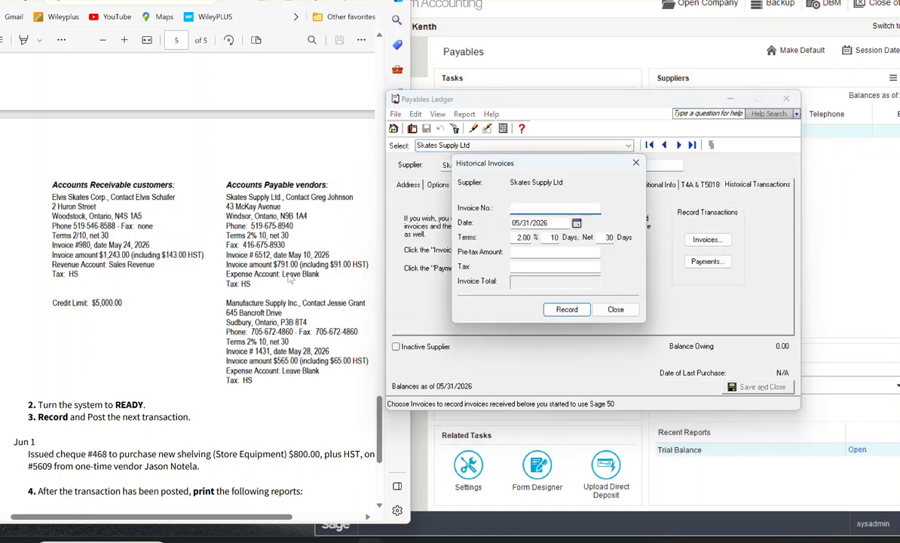
pyautogui.click(543, 253)
pyautogui.write('700')
pyautogui.click(542, 265)
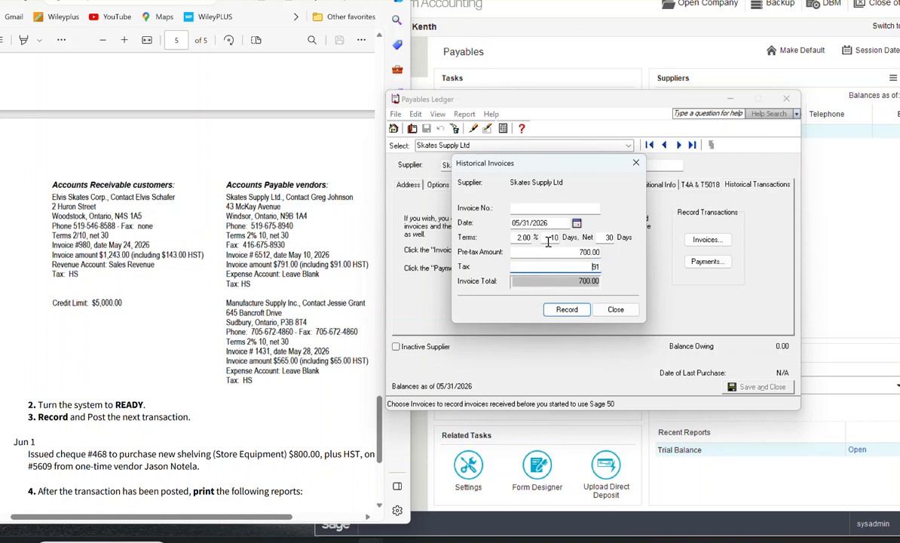
pyautogui.click(512, 208)
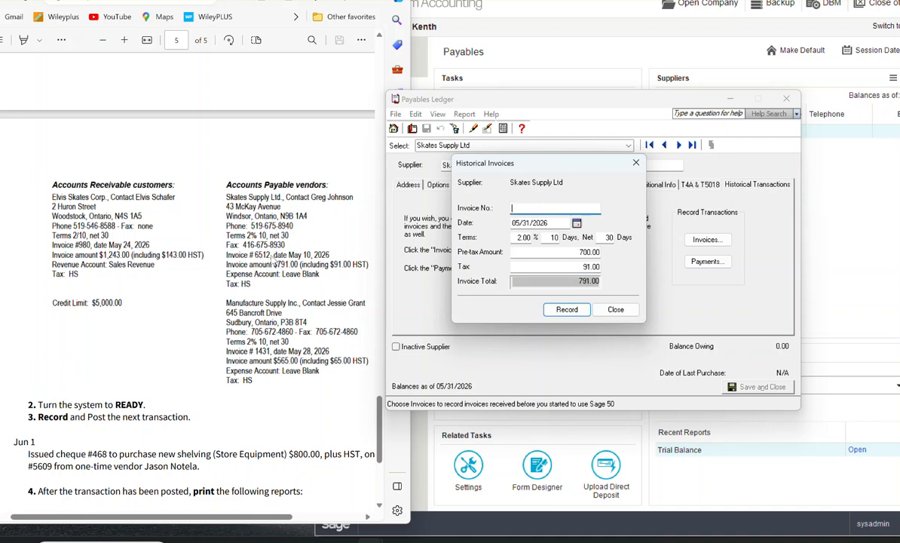
pyautogui.write('6512')
pyautogui.click(576, 223)
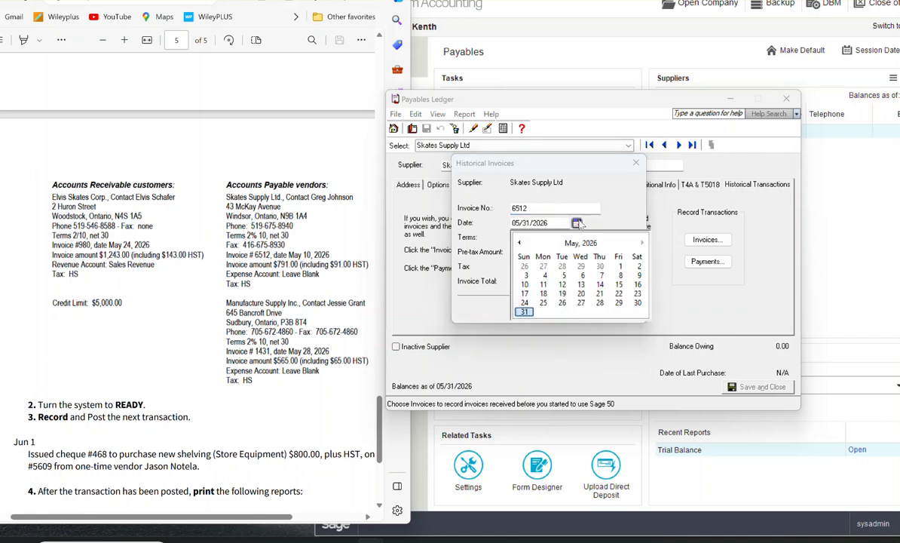
pyautogui.click(526, 284)
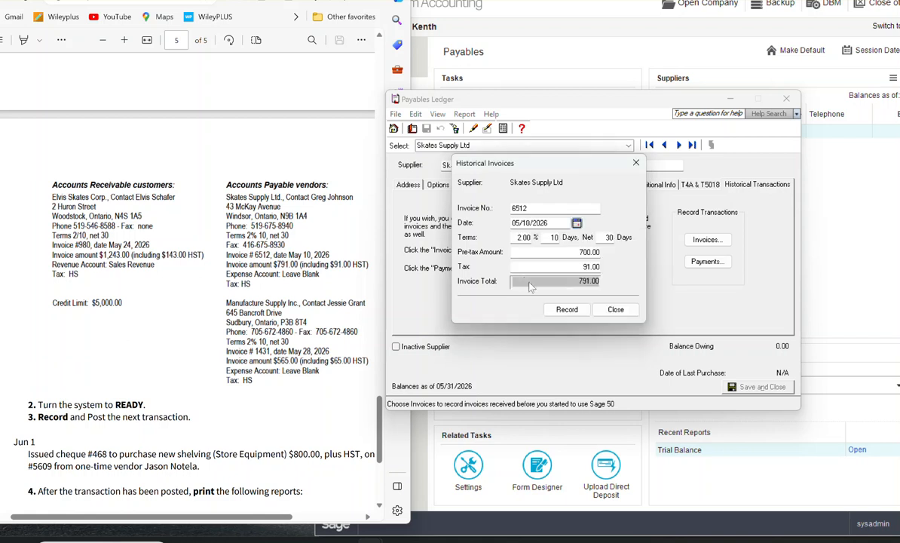
pyautogui.click(564, 311)
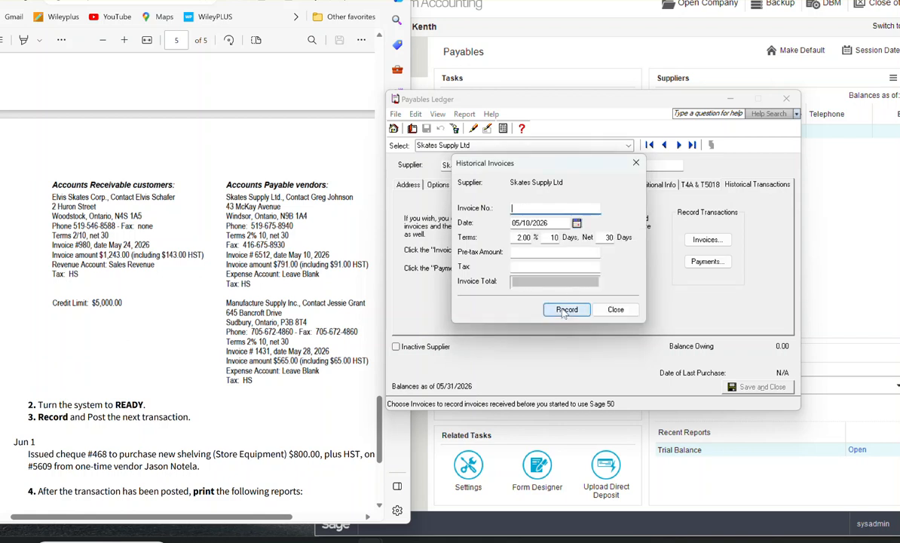
pyautogui.click(616, 309)
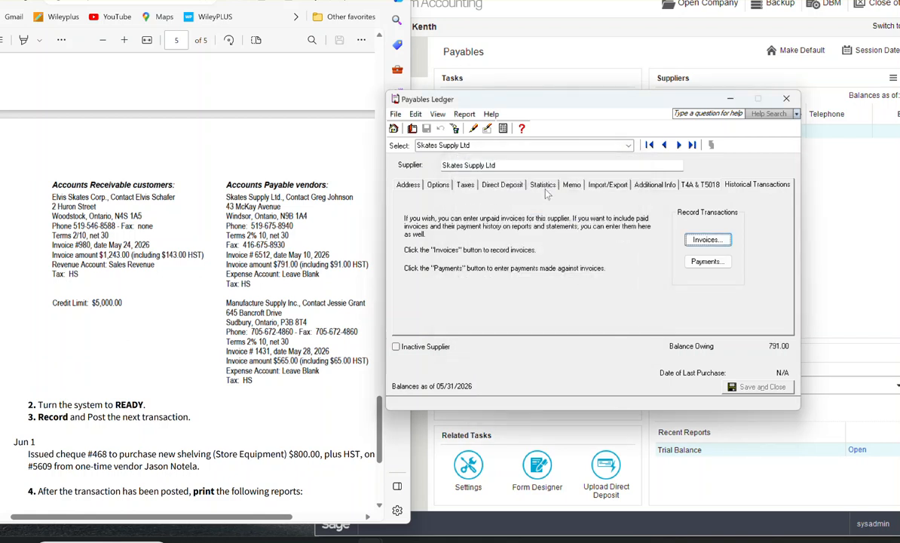
# Step: Start a new supplier record named Manufacturing Supply and enter the contact's full name
pyautogui.click(417, 130)
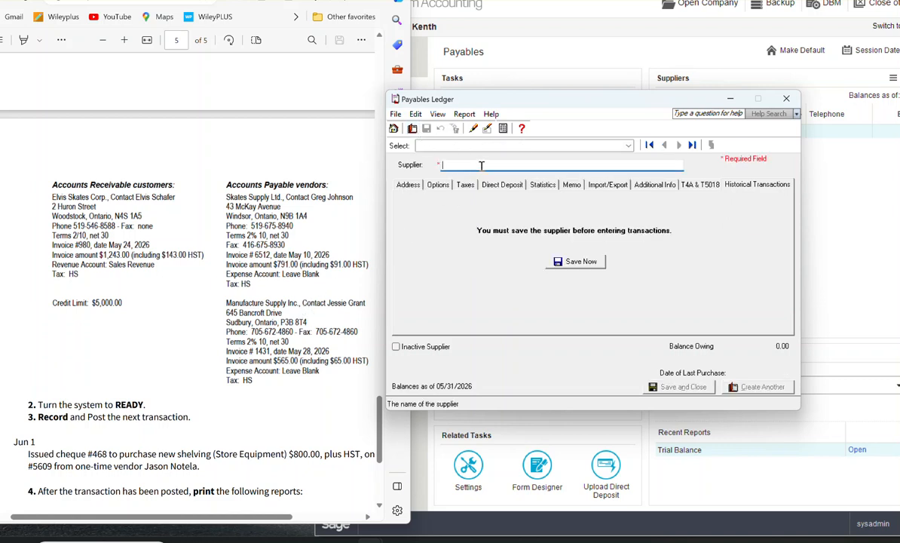
pyautogui.click(408, 183)
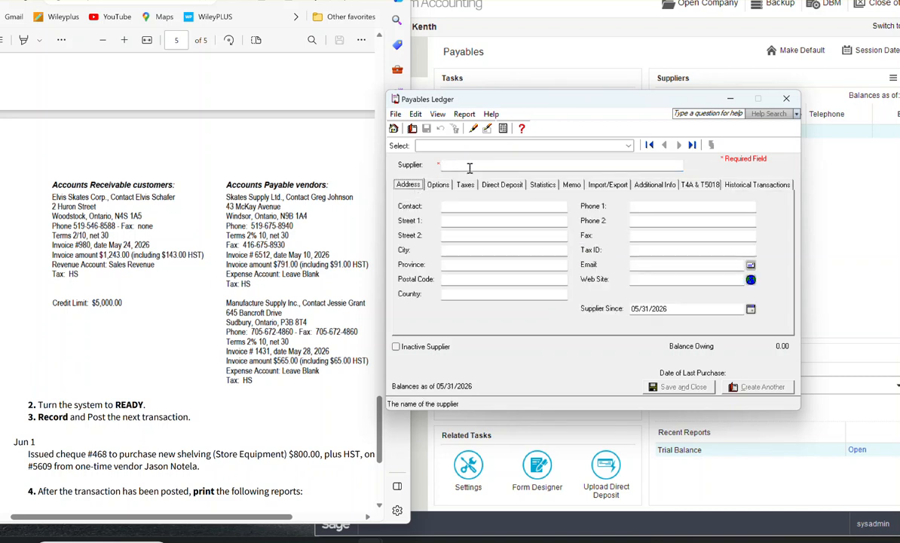
pyautogui.write('Manufacturing Supply')
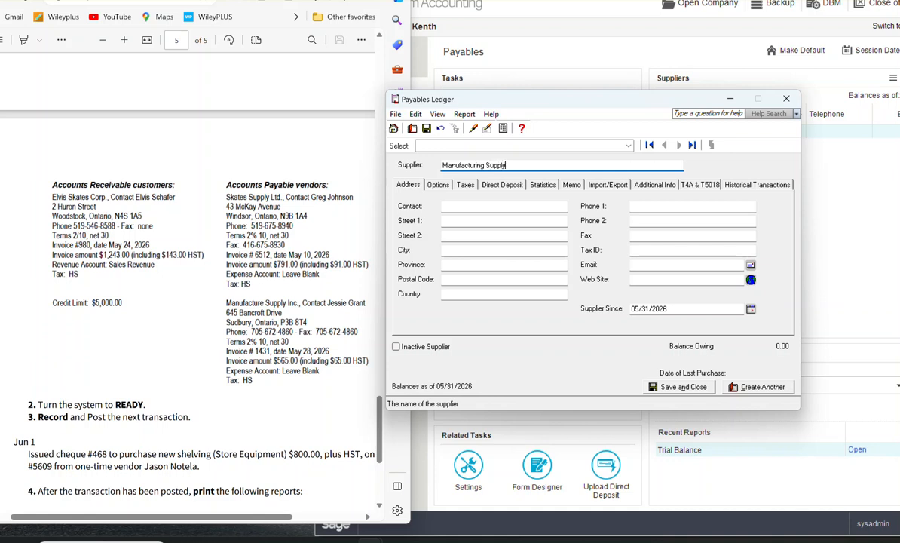
pyautogui.press('Tab')
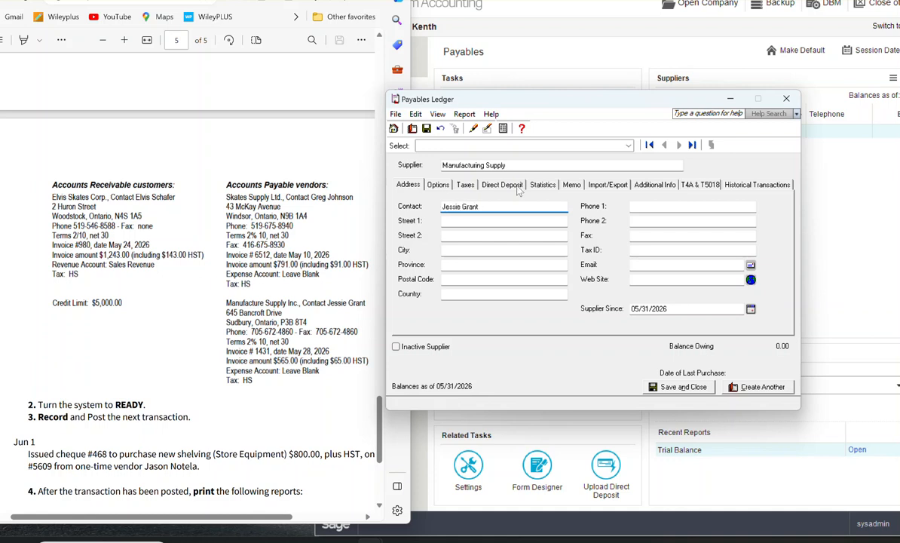
pyautogui.click(482, 220)
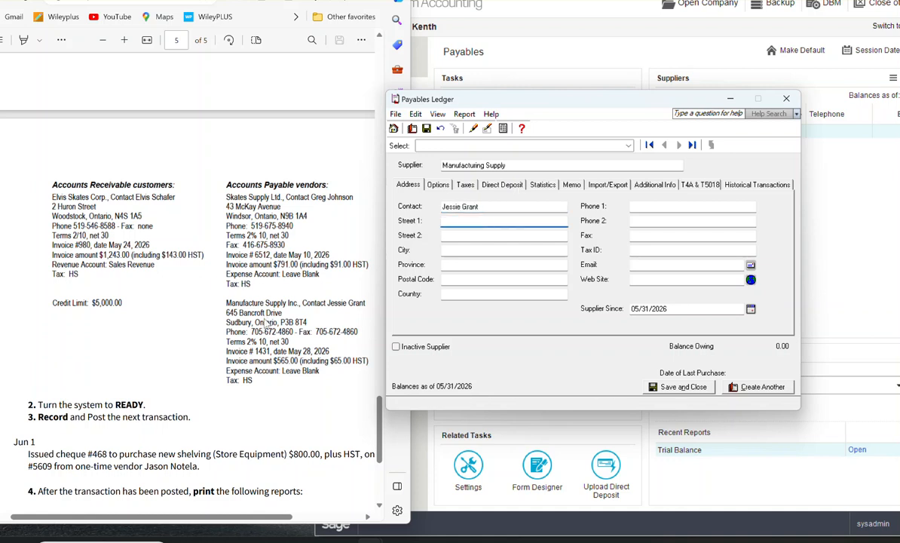
# Step: Set Manufacturing Supply's early payment terms to 2% within 10 days, net 30, with discounts calculated before tax
pyautogui.click(440, 187)
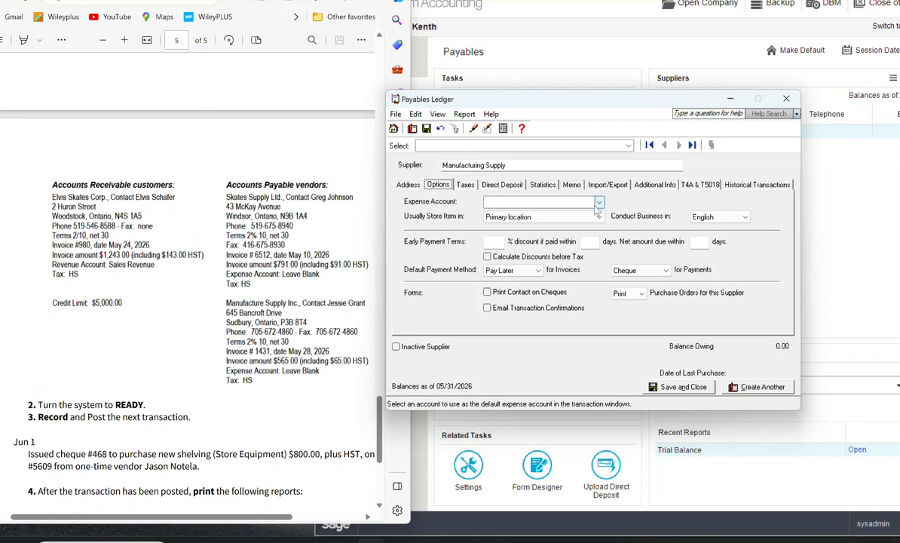
pyautogui.click(486, 242)
pyautogui.write('2')
pyautogui.press('Tab')
pyautogui.write('1')
pyautogui.click(698, 243)
pyautogui.write('30')
pyautogui.click(498, 257)
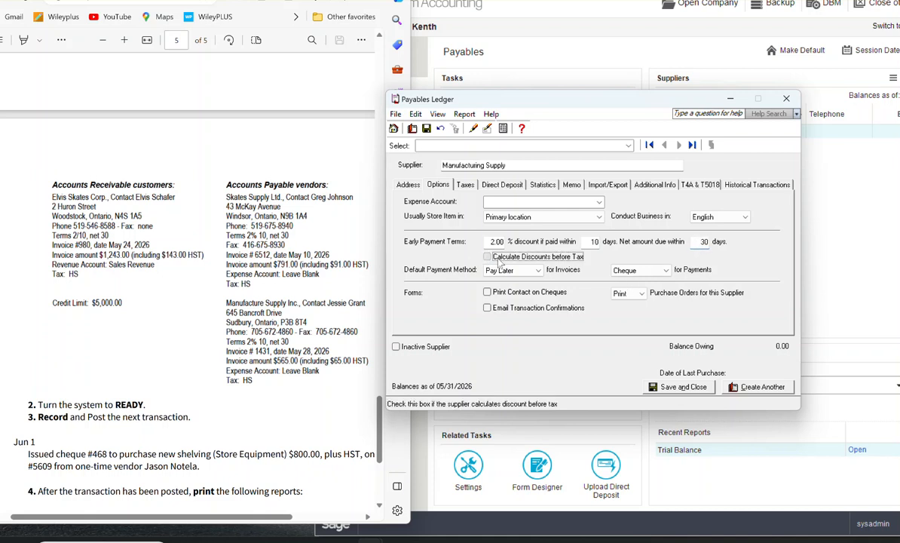
# Step: Assign tax code HI - HST @ 13%, non-refundable to Manufacturing Supply and save the supplier so historical transactions can be entered
pyautogui.click(467, 184)
pyautogui.click(434, 295)
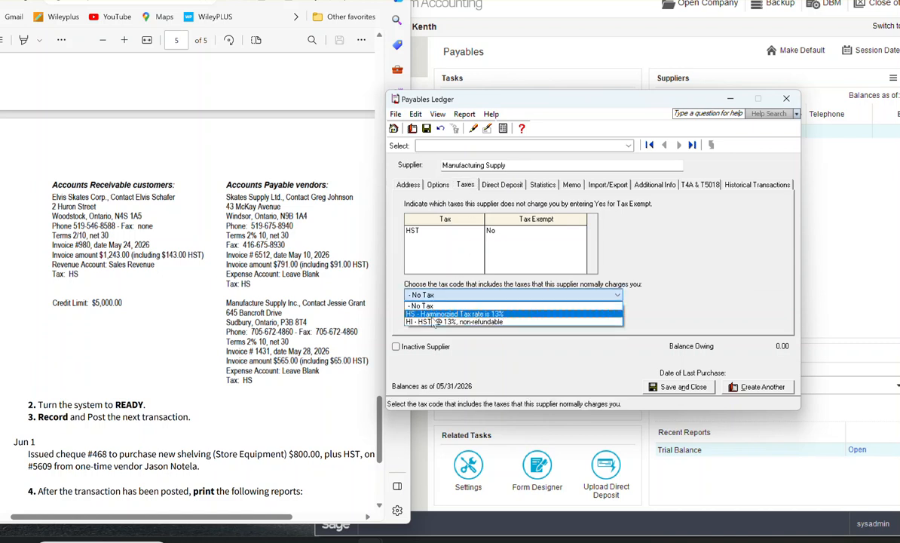
pyautogui.click(434, 322)
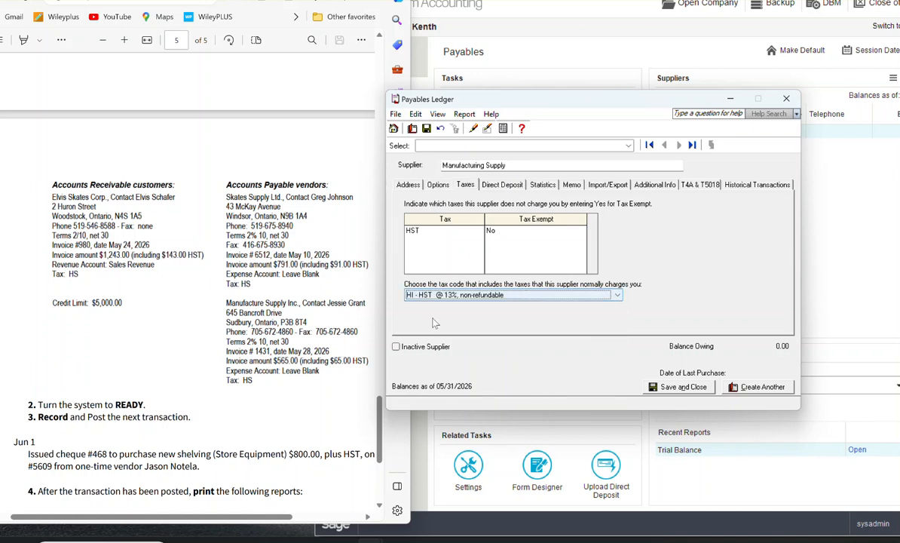
pyautogui.click(466, 185)
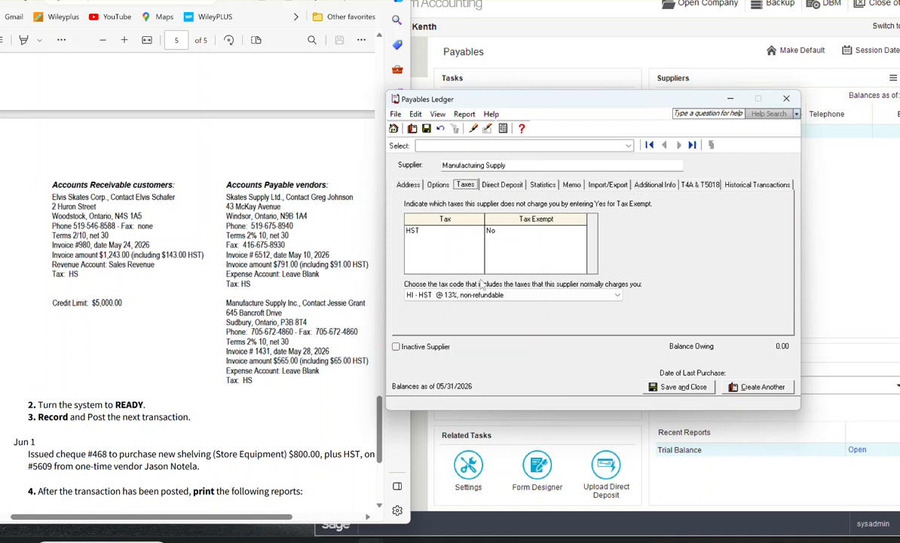
pyautogui.click(727, 183)
pyautogui.click(589, 267)
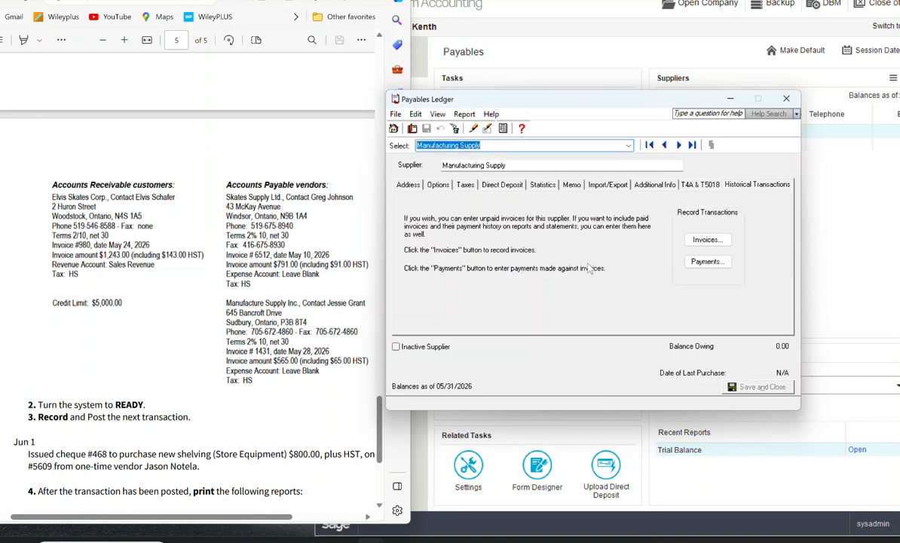
# Step: Record historical invoice 1431 for Manufacturing Supply, dated 05/28/2026, with pre-tax amount 500.00 and tax 65.00, and close the supplier record
pyautogui.click(707, 239)
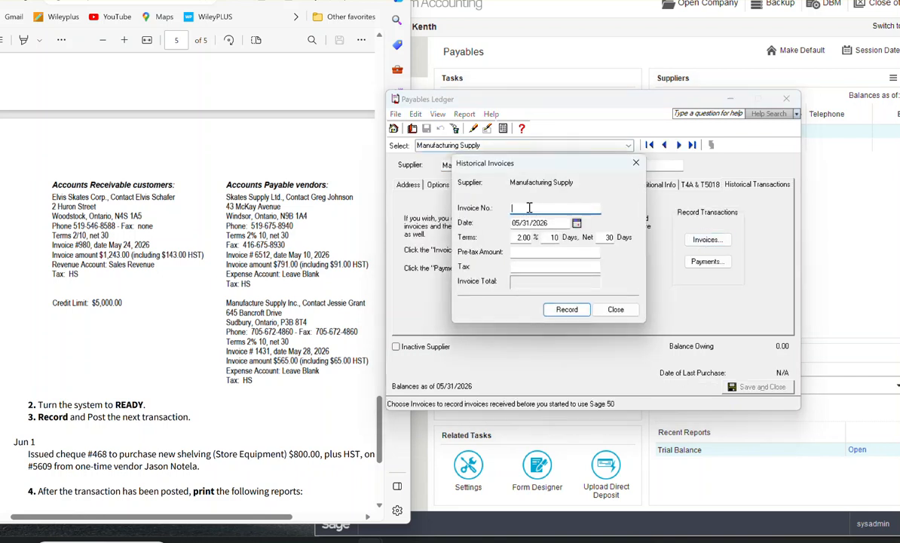
pyautogui.write('1431')
pyautogui.click(577, 223)
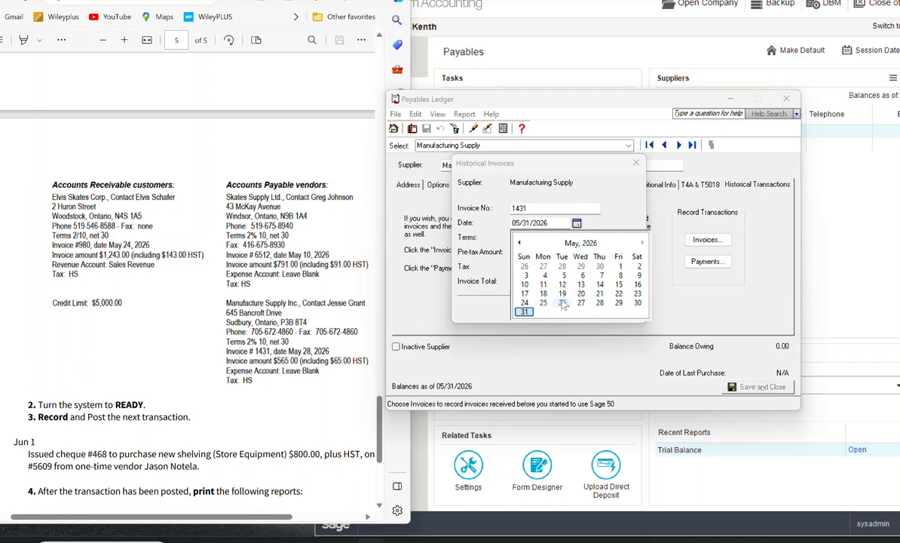
pyautogui.click(600, 303)
pyautogui.click(559, 251)
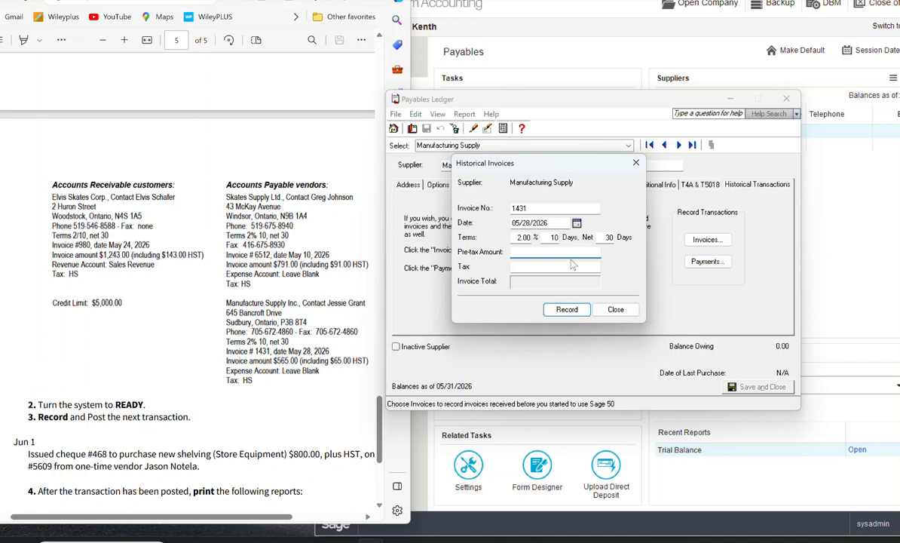
pyautogui.write('00')
pyautogui.click(544, 266)
pyautogui.write('65')
pyautogui.click(567, 252)
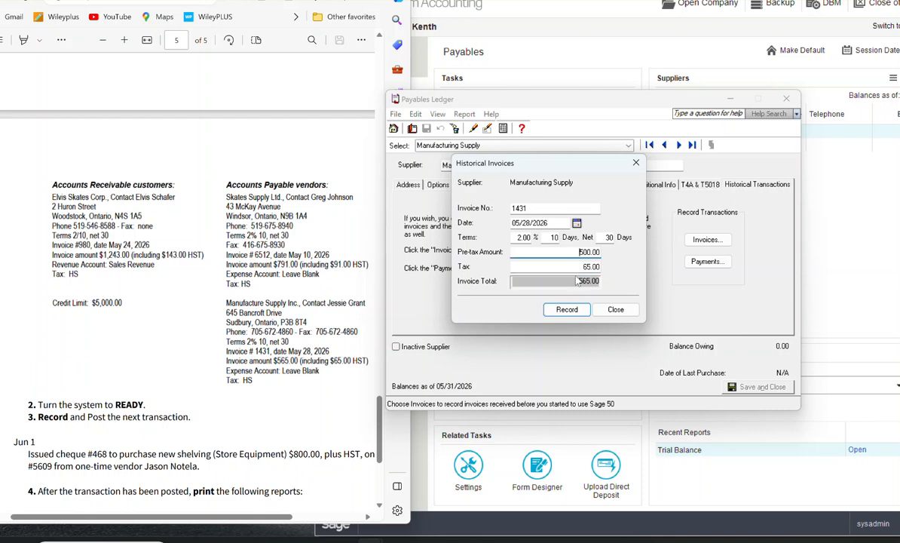
pyautogui.click(568, 315)
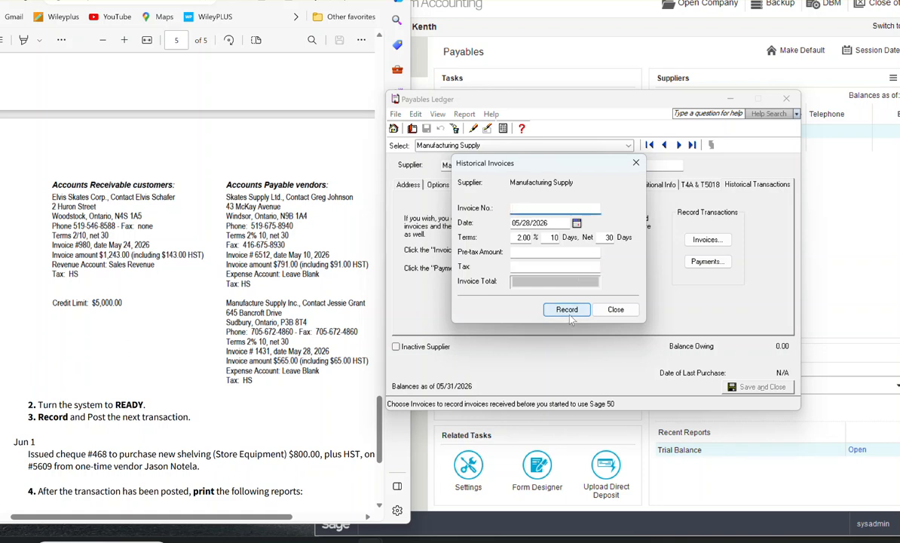
pyautogui.click(615, 310)
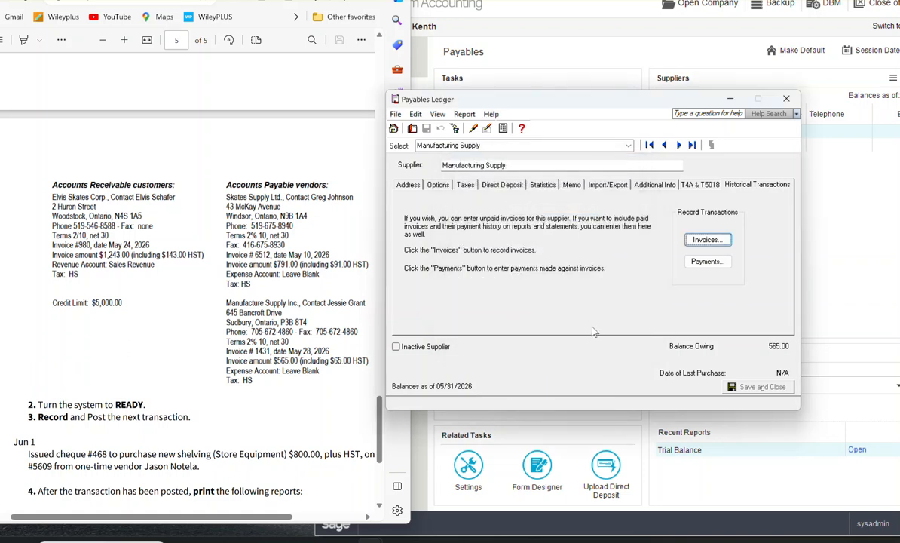
pyautogui.click(787, 98)
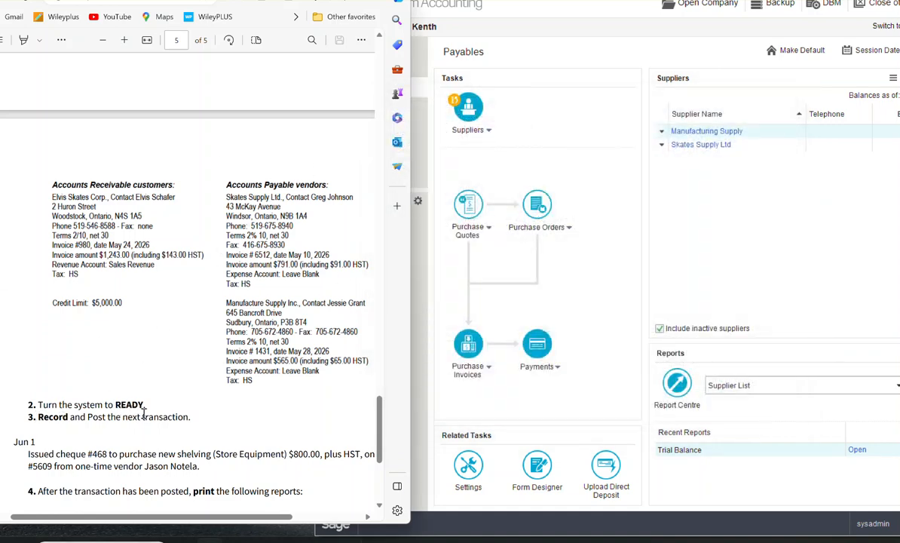
# Step: Try to finish entering history for all modules
pyautogui.moveTo(732, 0); pyautogui.dragTo(718, 36)
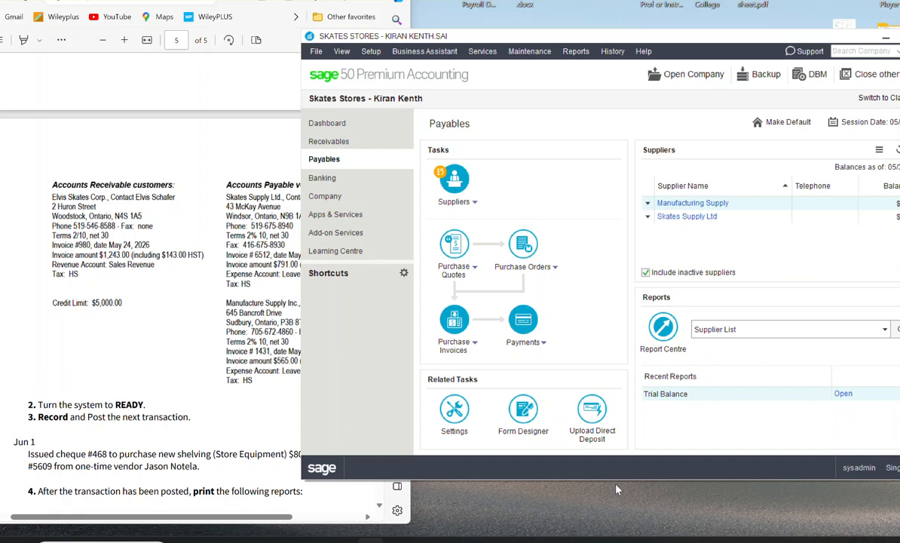
pyautogui.moveTo(617, 479); pyautogui.dragTo(617, 534)
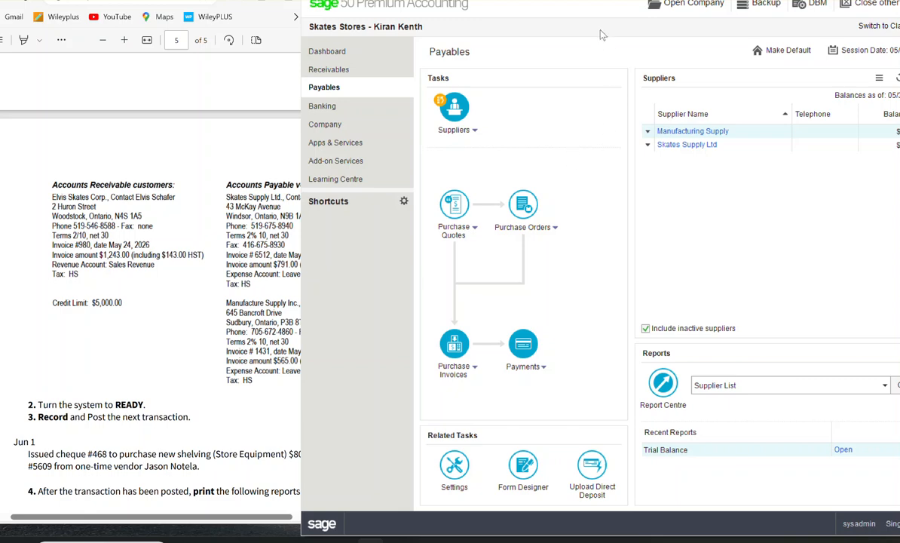
pyautogui.moveTo(630, 0); pyautogui.dragTo(641, 44)
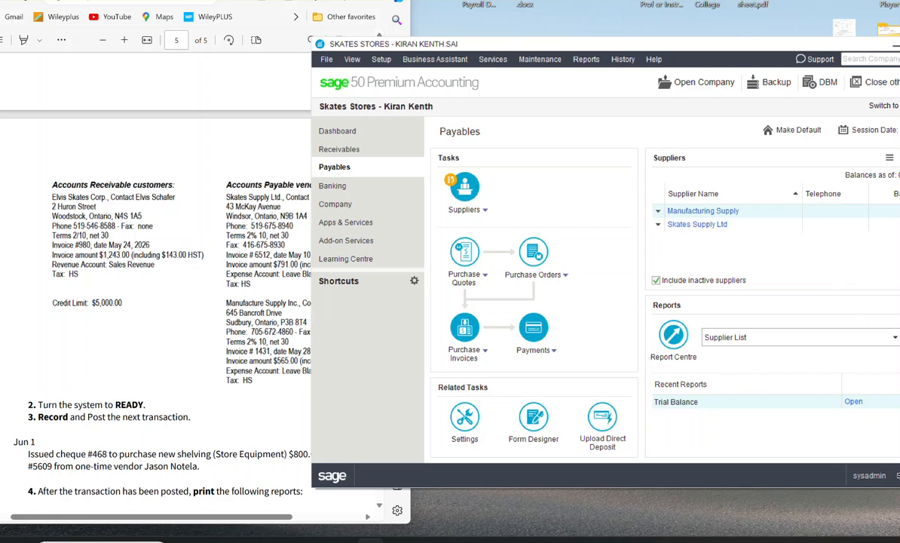
pyautogui.click(626, 60)
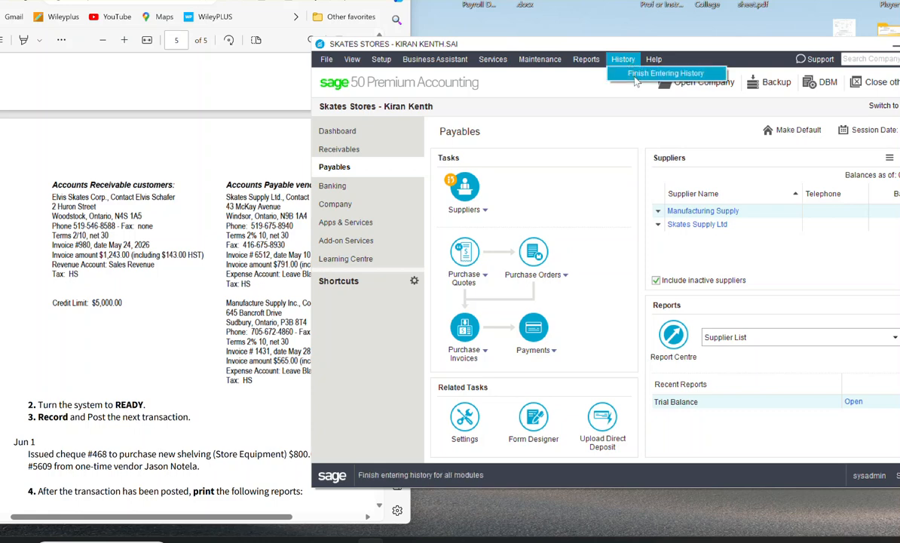
pyautogui.click(636, 76)
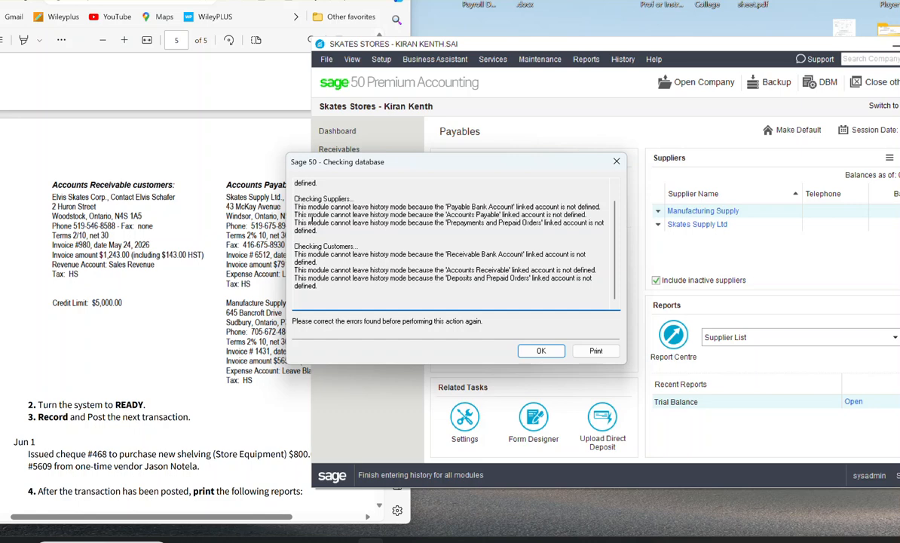
pyautogui.click(541, 352)
# Step: In the receivables linked accounts for invoices and receipts, set 1010 Cash in Bank as principal bank and 1200 Accounts Receivable as accounts receivable
pyautogui.click(380, 61)
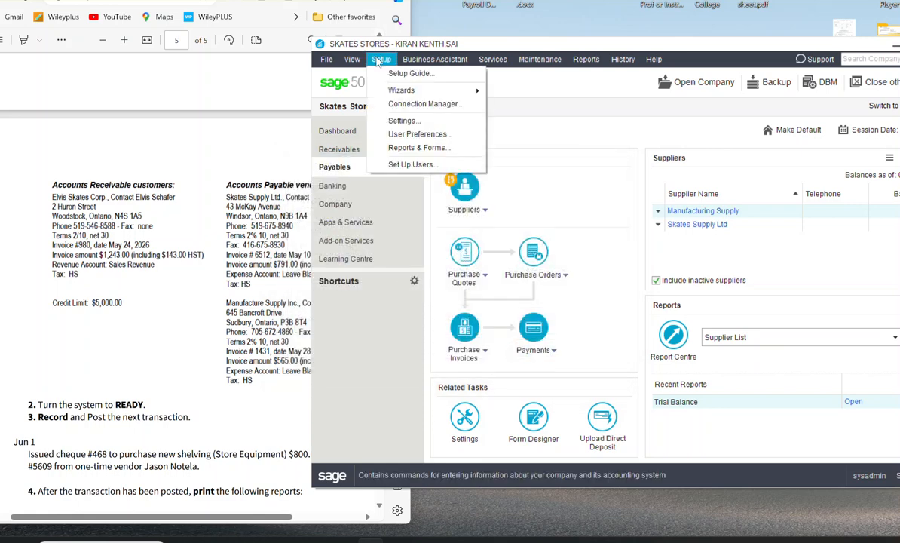
pyautogui.click(390, 123)
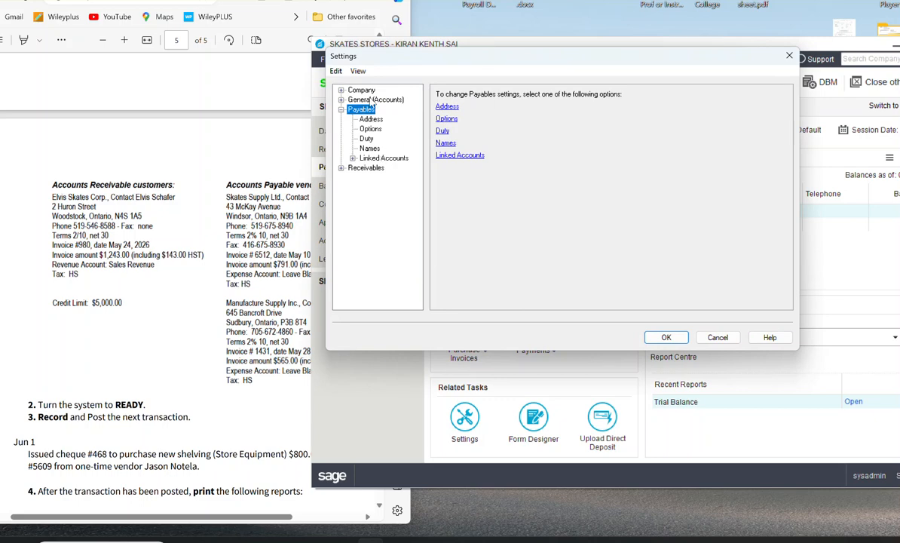
pyautogui.click(362, 90)
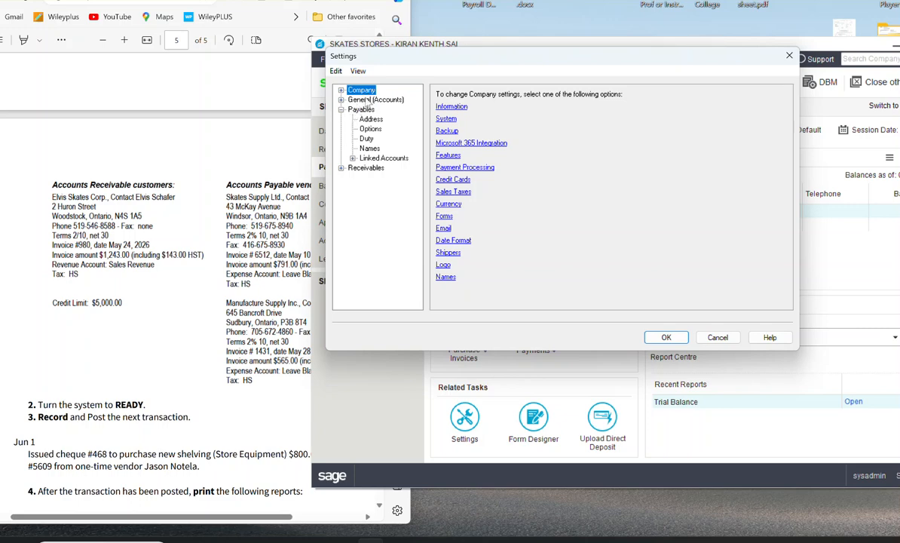
pyautogui.click(367, 101)
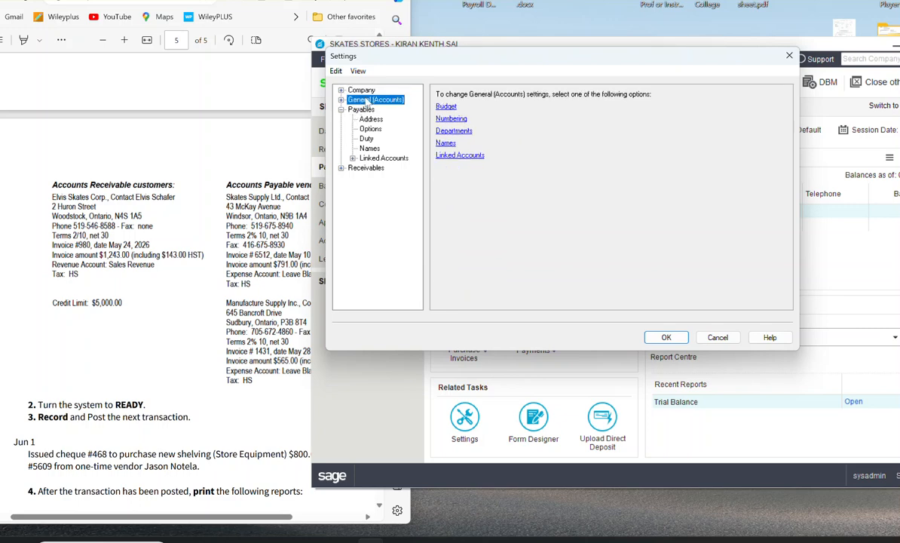
pyautogui.click(362, 110)
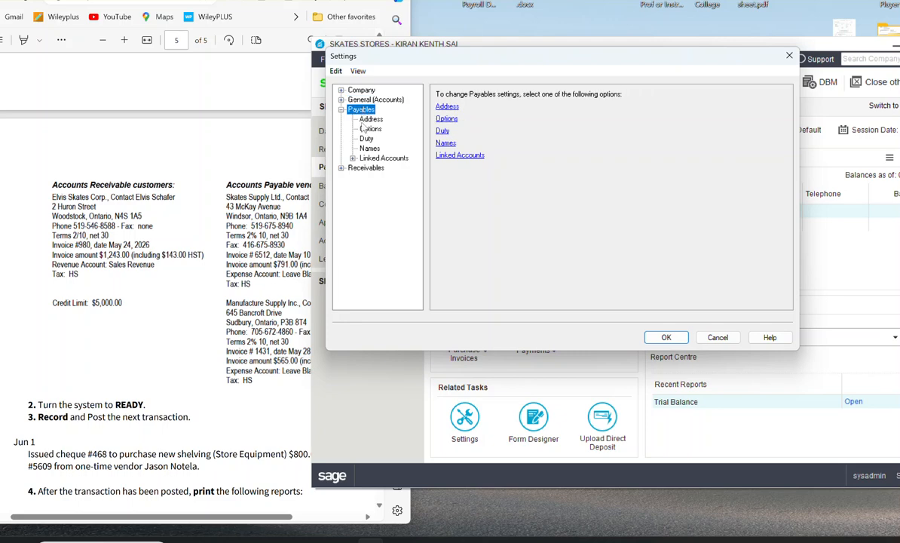
pyautogui.click(365, 168)
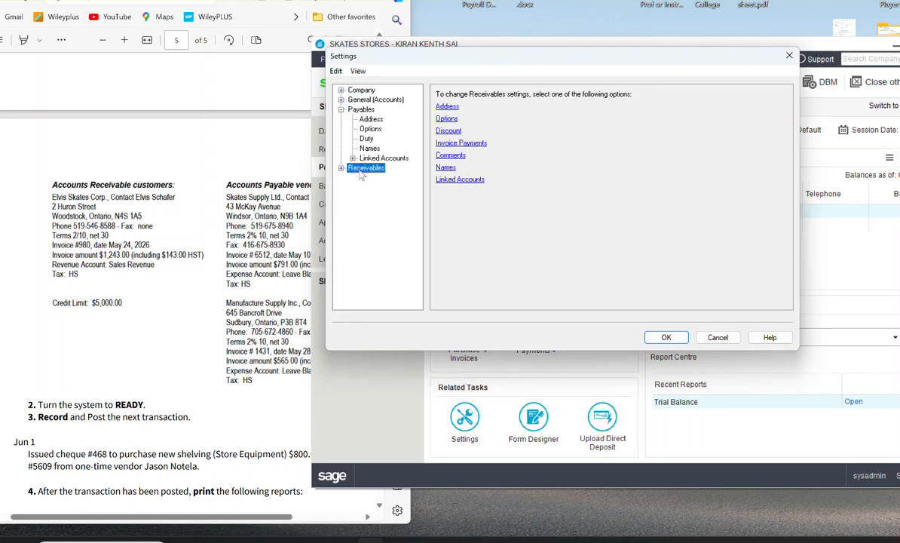
pyautogui.click(455, 181)
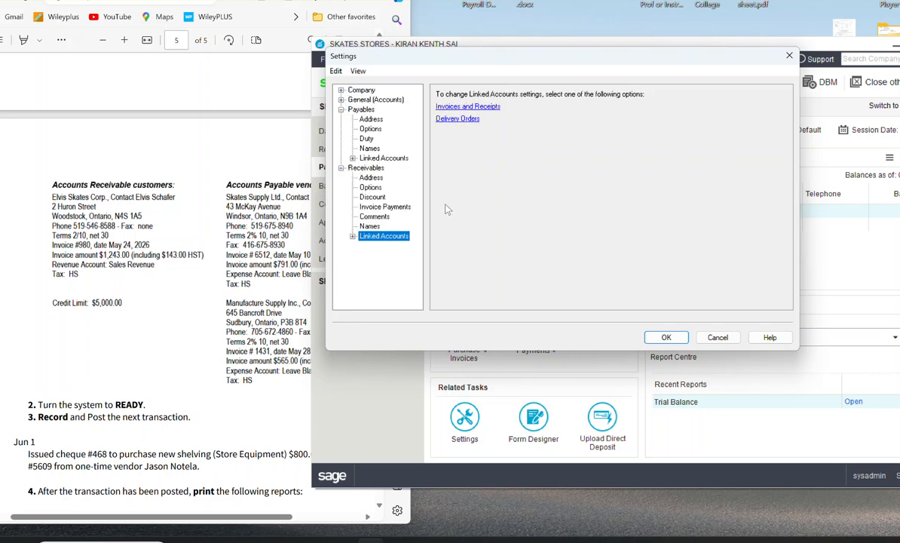
pyautogui.click(464, 108)
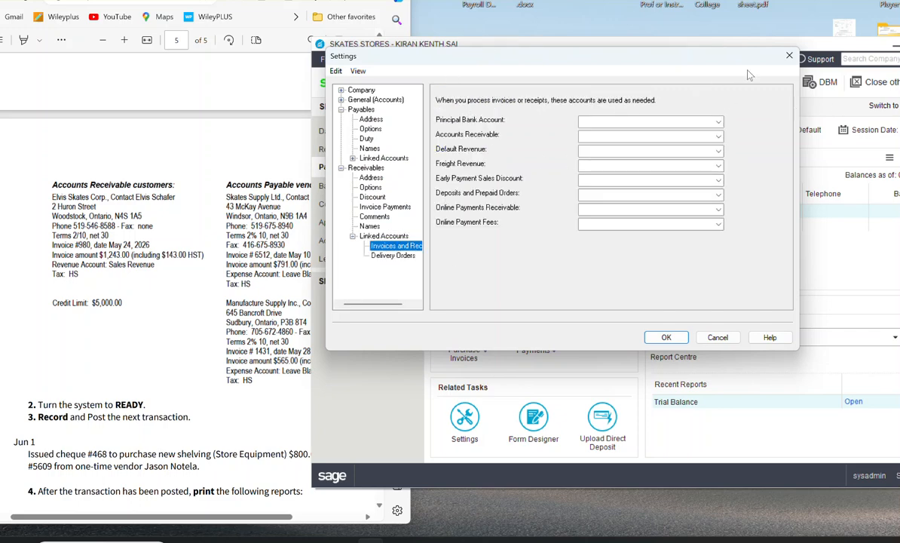
pyautogui.click(719, 121)
pyautogui.click(665, 132)
pyautogui.click(719, 137)
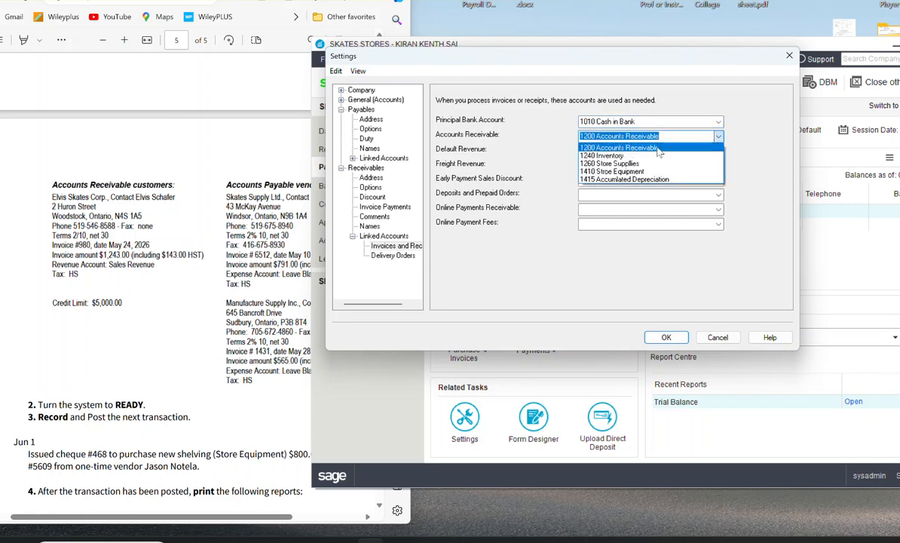
pyautogui.click(658, 148)
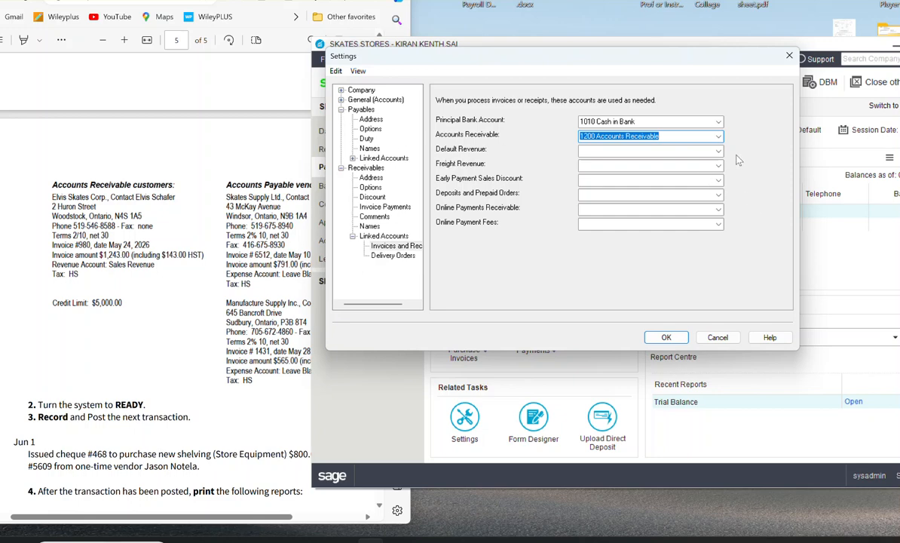
# Step: Set 4010 Sales as the default revenue account and save the receivables linked accounts
pyautogui.click(673, 150)
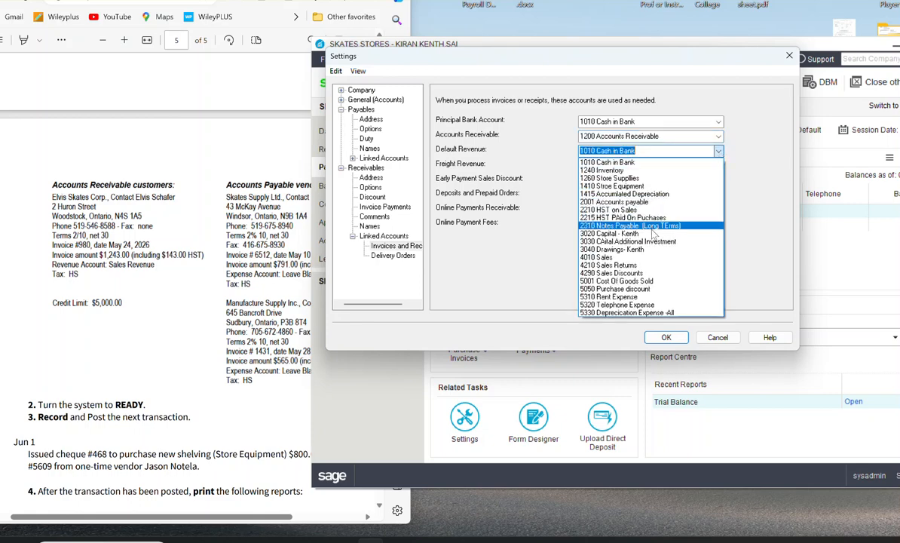
pyautogui.click(636, 257)
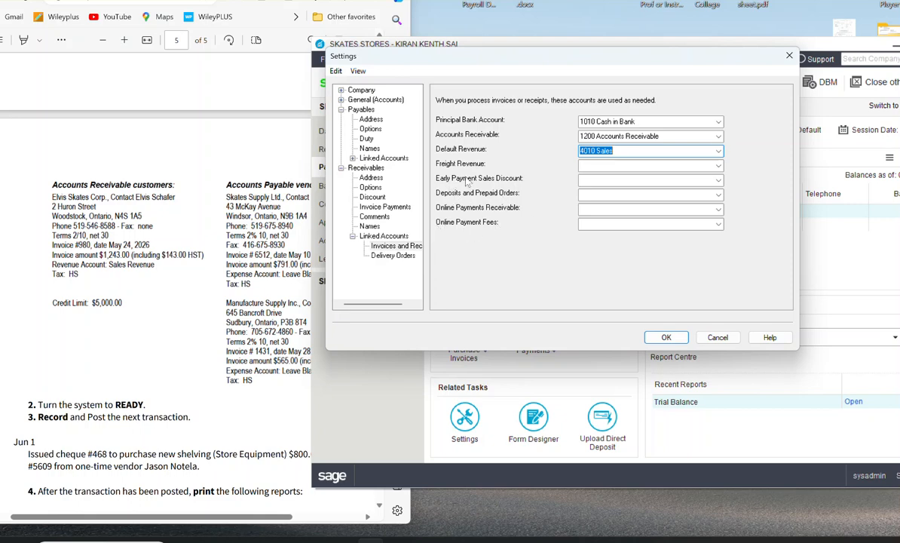
pyautogui.click(666, 337)
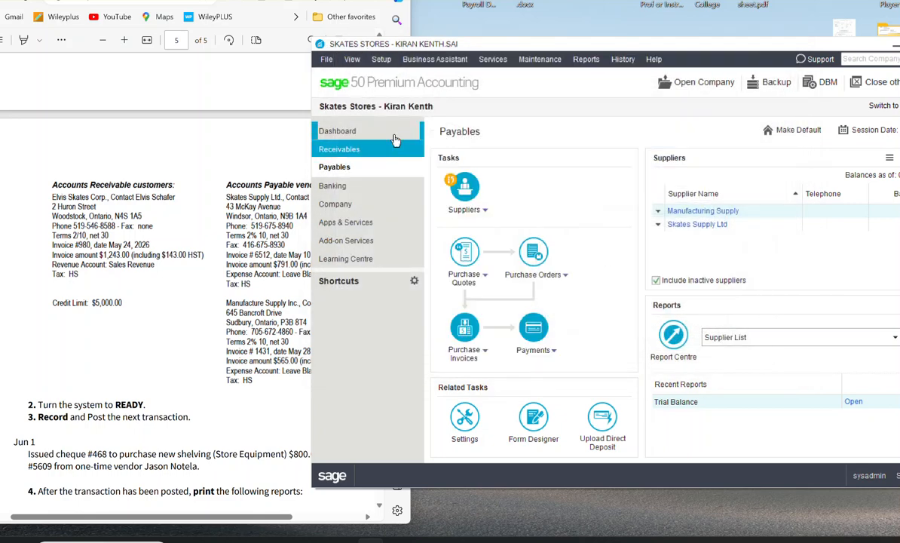
pyautogui.click(382, 62)
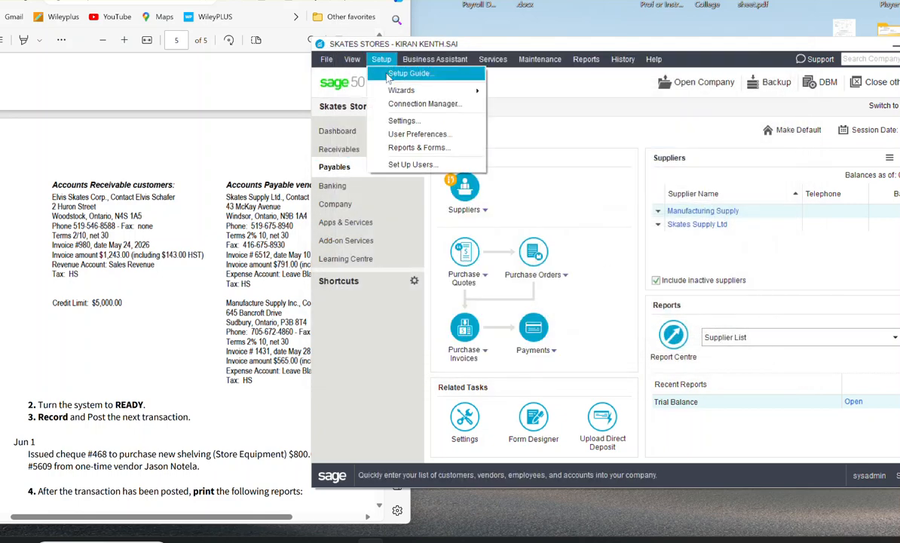
pyautogui.click(401, 134)
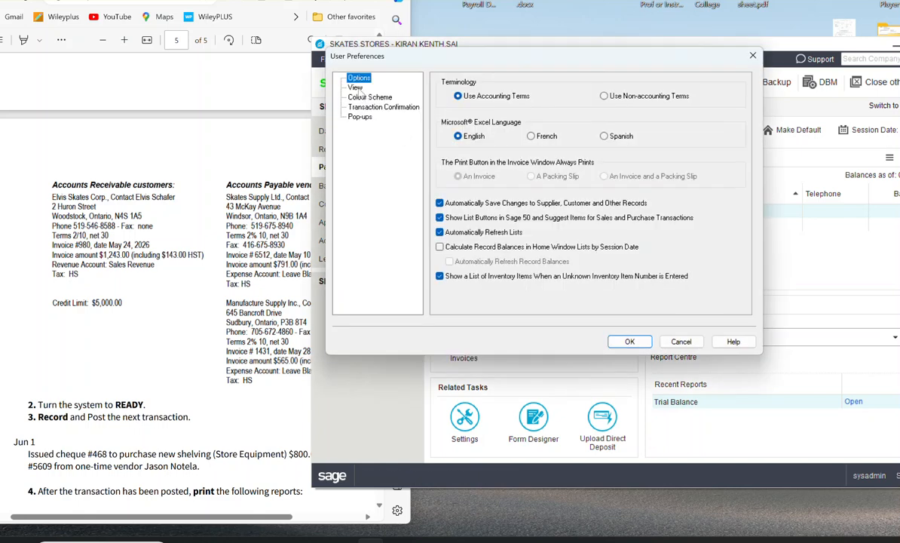
pyautogui.click(356, 88)
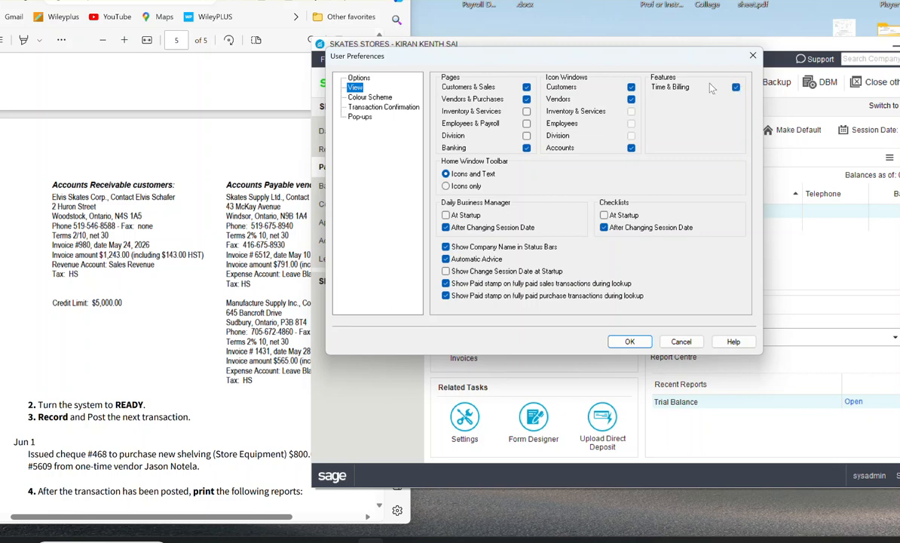
pyautogui.click(361, 78)
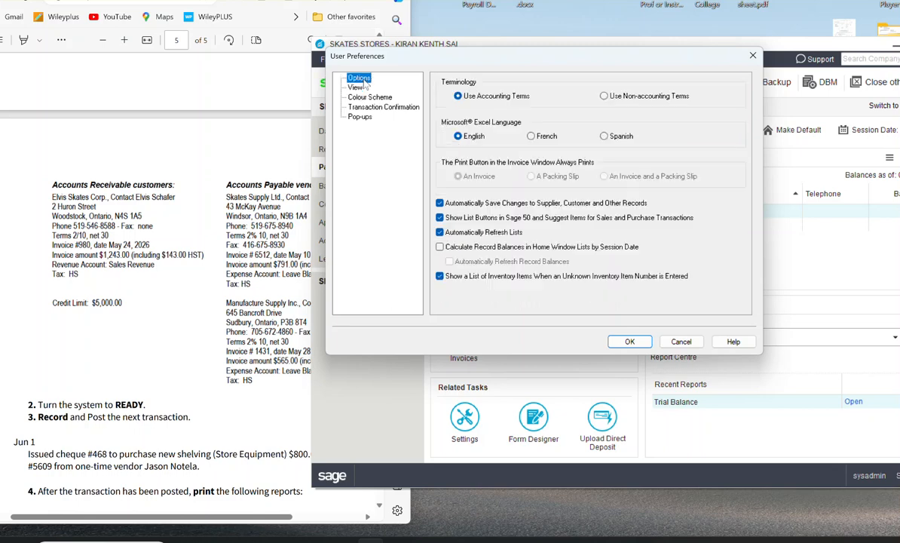
pyautogui.click(752, 55)
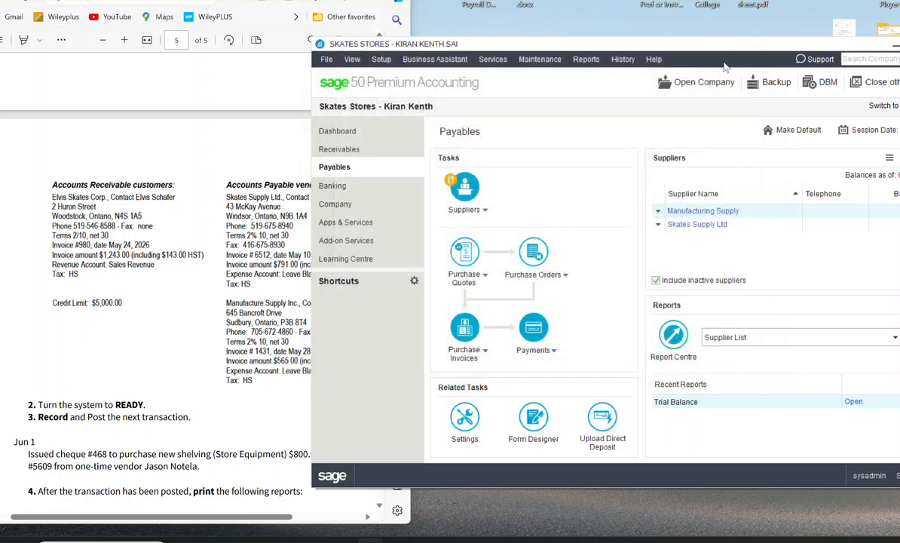
# Step: In the receivables linked accounts, set 4290 Sales Discounts for early payment sales discounts and 1200 Accounts Receivable for deposits and prepaid orders
pyautogui.click(346, 151)
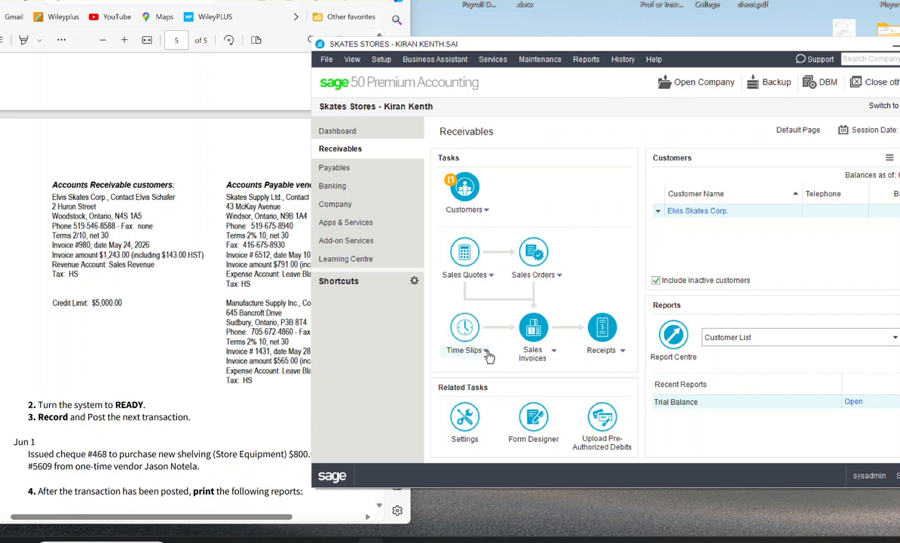
pyautogui.click(486, 351)
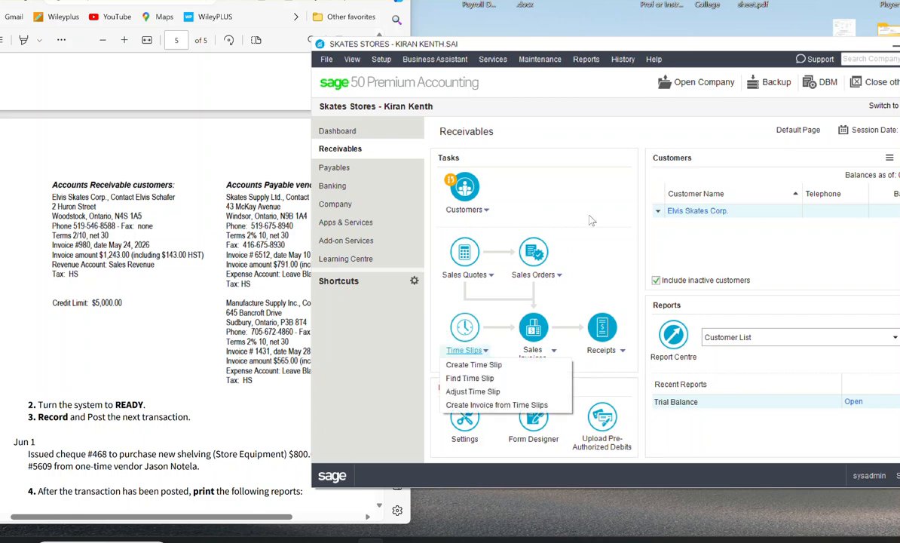
pyautogui.click(550, 186)
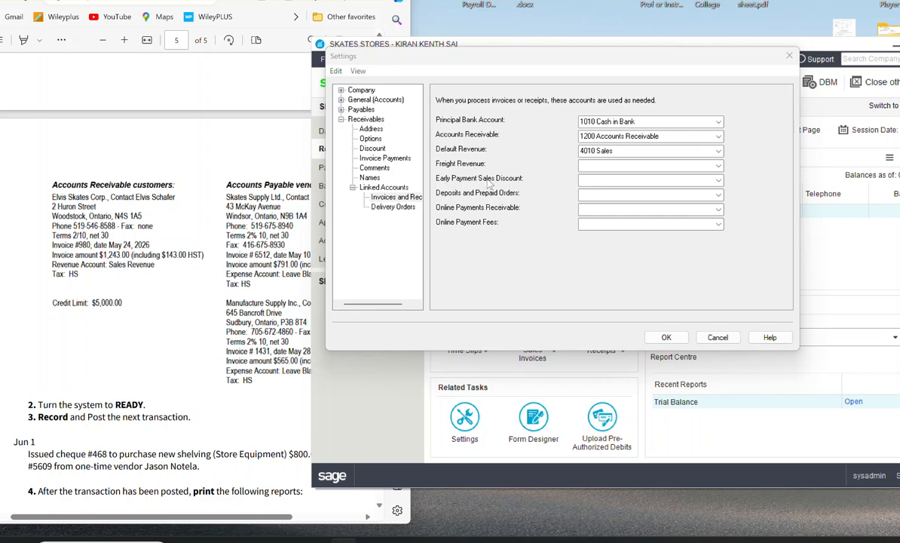
pyautogui.click(718, 180)
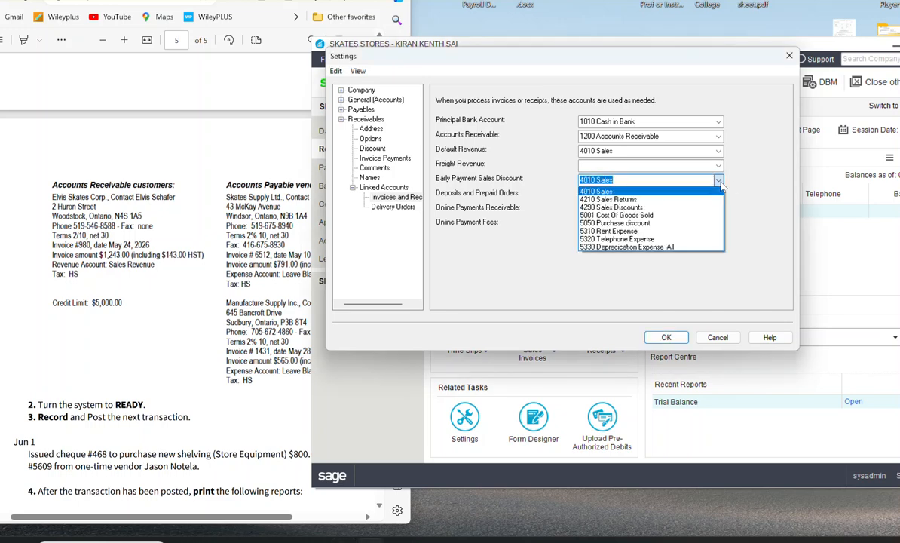
pyautogui.click(651, 208)
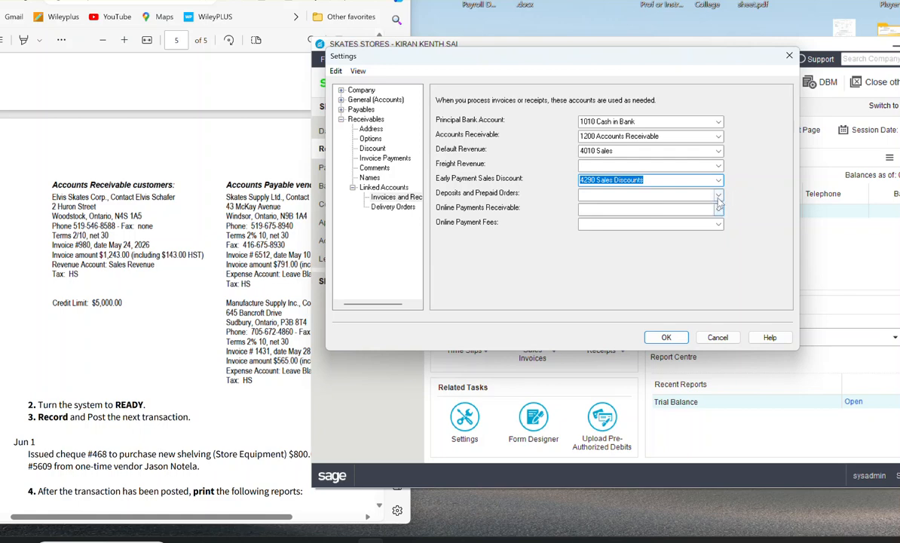
pyautogui.click(670, 194)
pyautogui.click(641, 201)
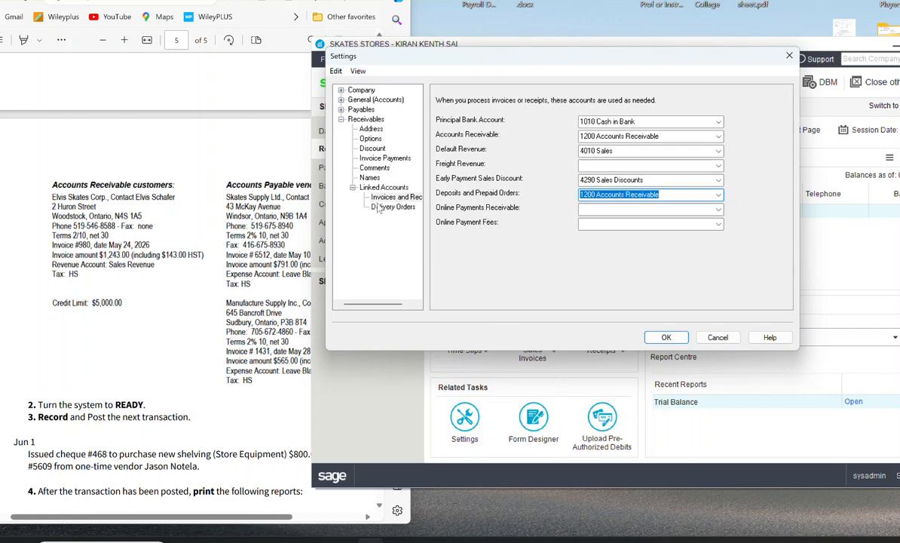
pyautogui.click(666, 337)
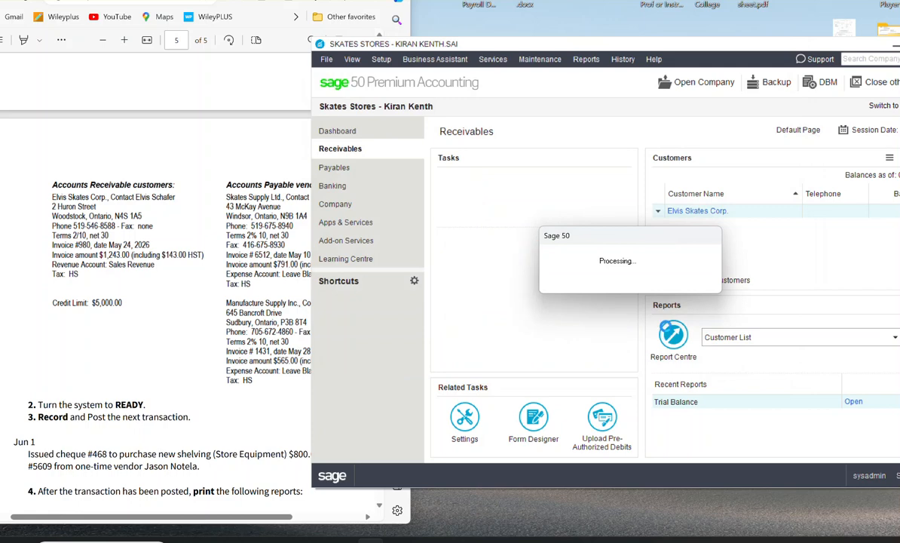
# Step: In the payables linked accounts for invoices and payments, set 1010 Cash in Bank as principal bank and 2001 Accounts payable as accounts payable
pyautogui.click(381, 60)
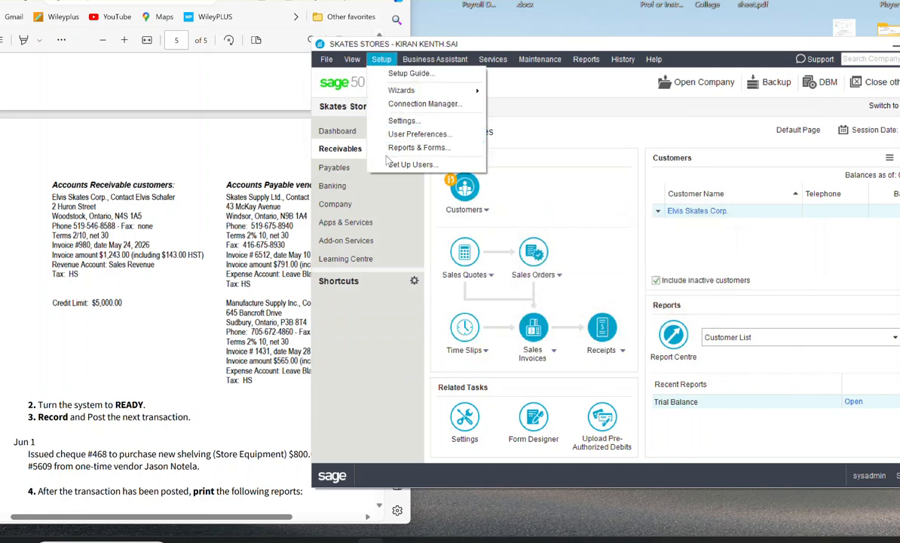
pyautogui.click(395, 132)
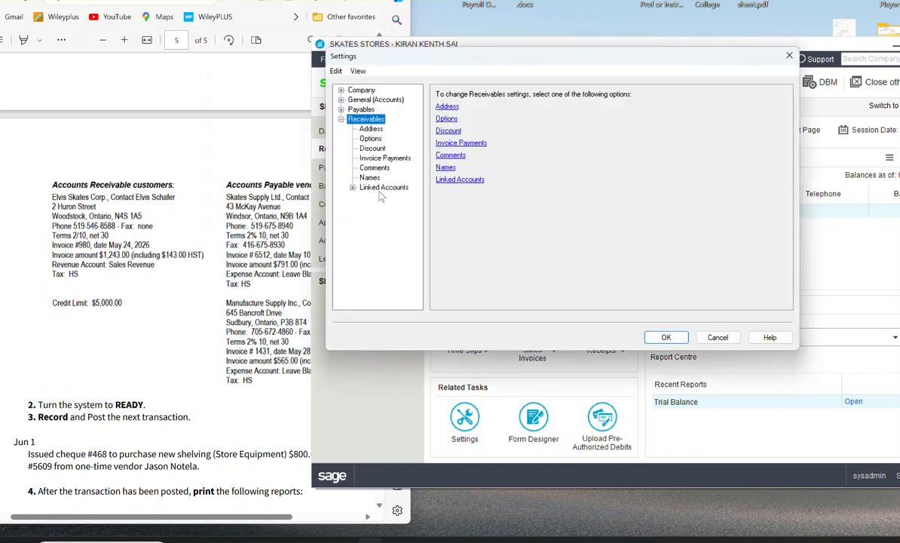
pyautogui.click(341, 119)
pyautogui.click(350, 110)
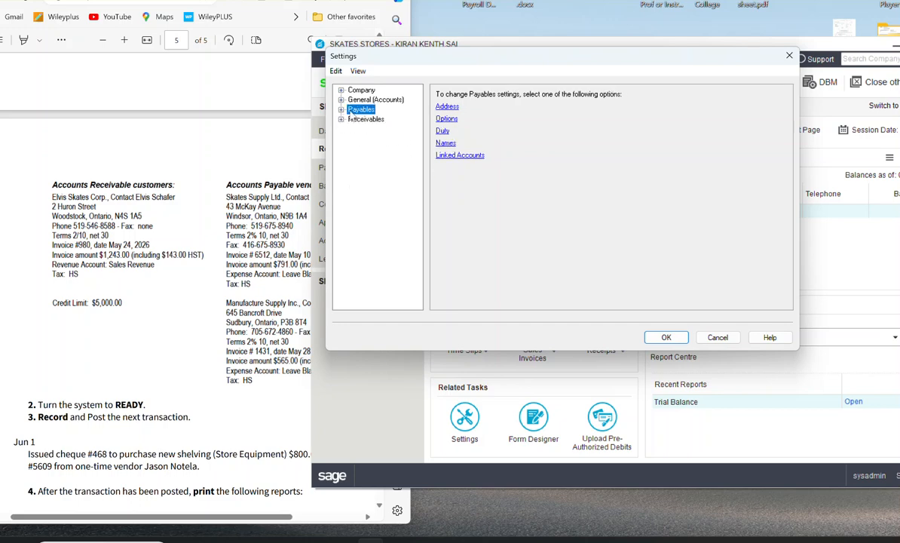
pyautogui.click(463, 155)
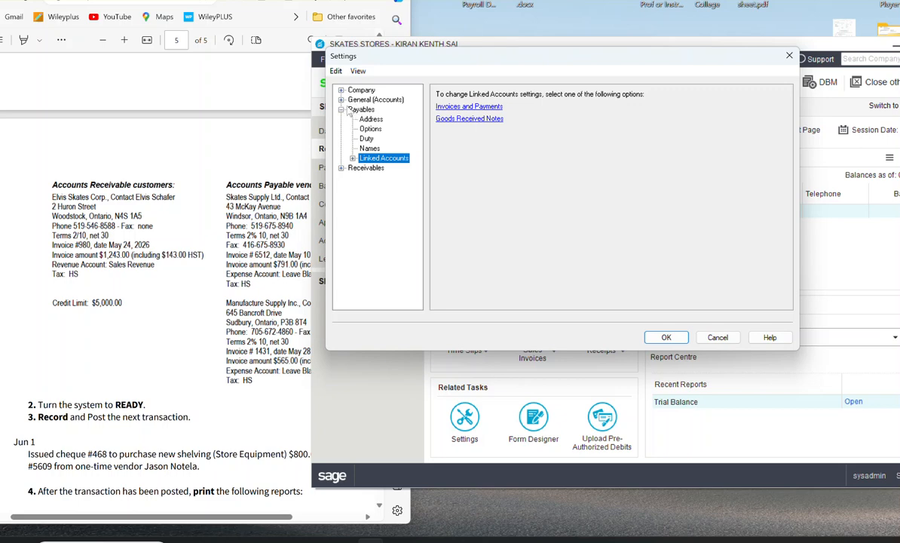
pyautogui.click(468, 108)
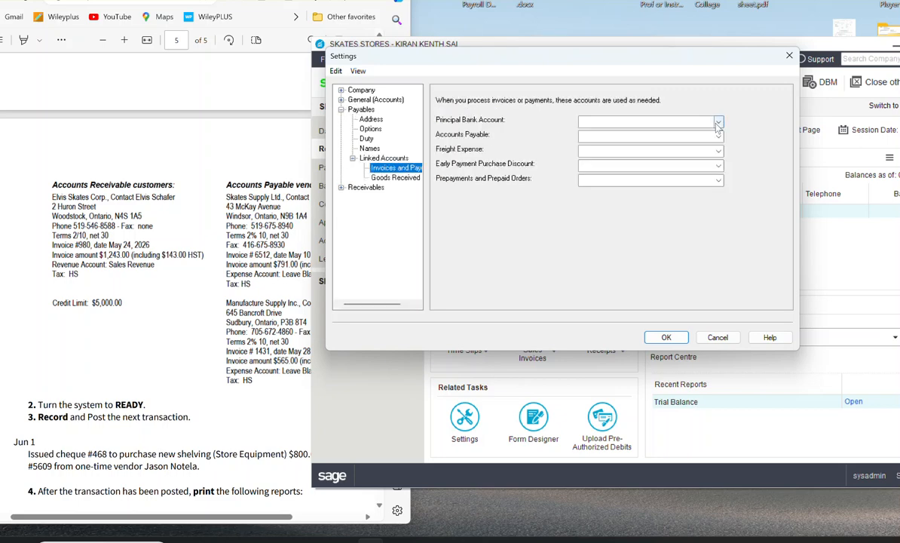
pyautogui.click(670, 121)
pyautogui.click(682, 130)
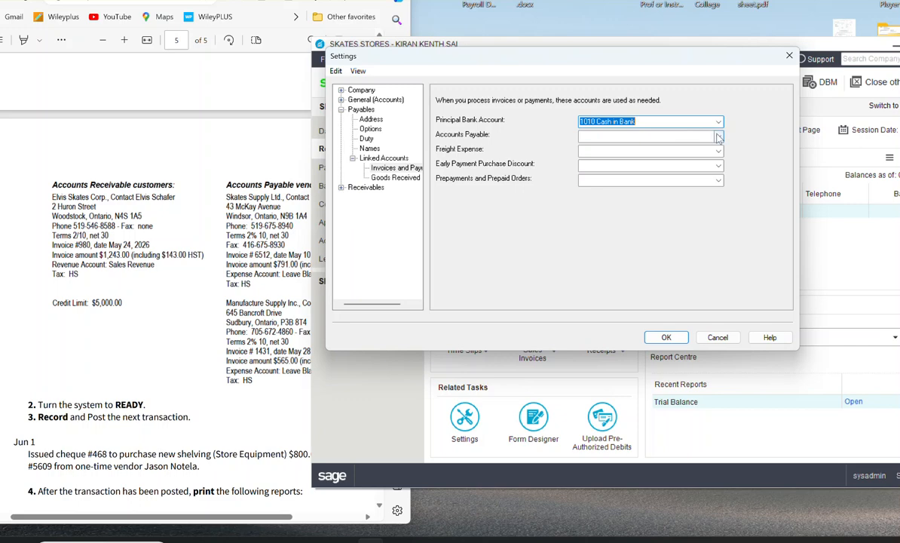
pyautogui.click(686, 137)
pyautogui.click(640, 148)
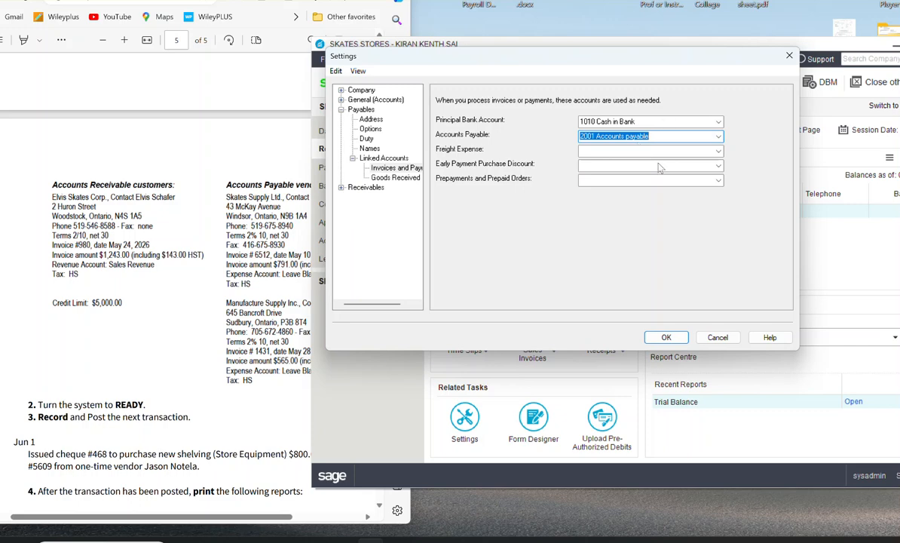
# Step: Set 5050 Purchase discount for early payment purchase discounts and 2001 Accounts payable for prepayments and prepaid orders, and save the payables linked accounts
pyautogui.click(717, 166)
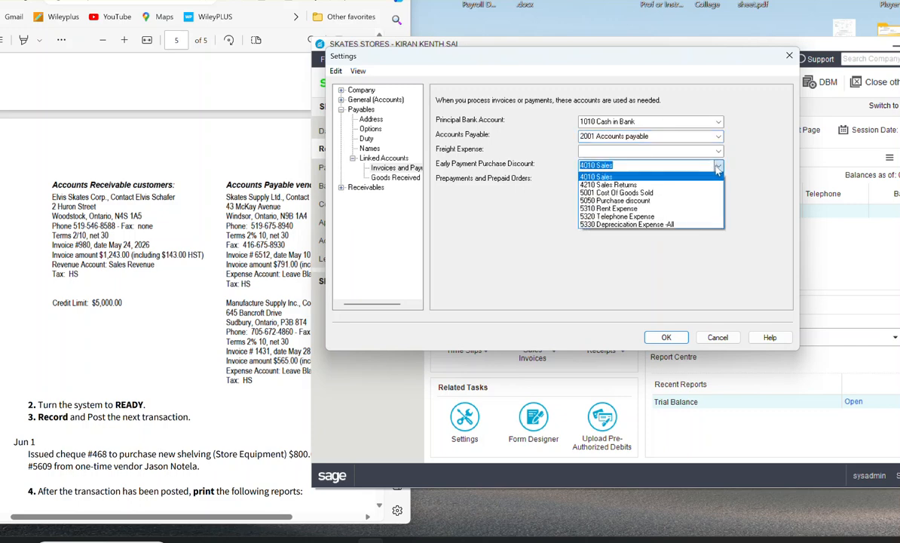
pyautogui.click(627, 201)
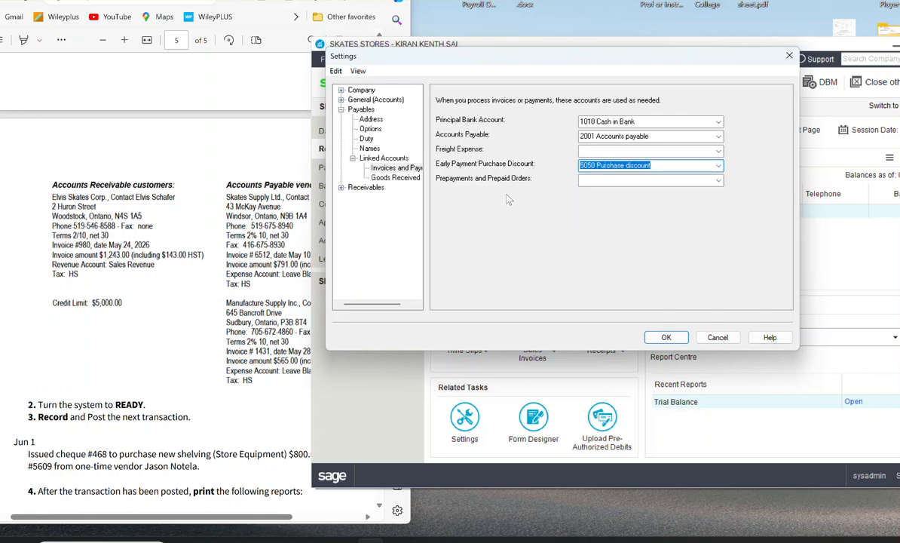
pyautogui.click(707, 181)
pyautogui.click(718, 181)
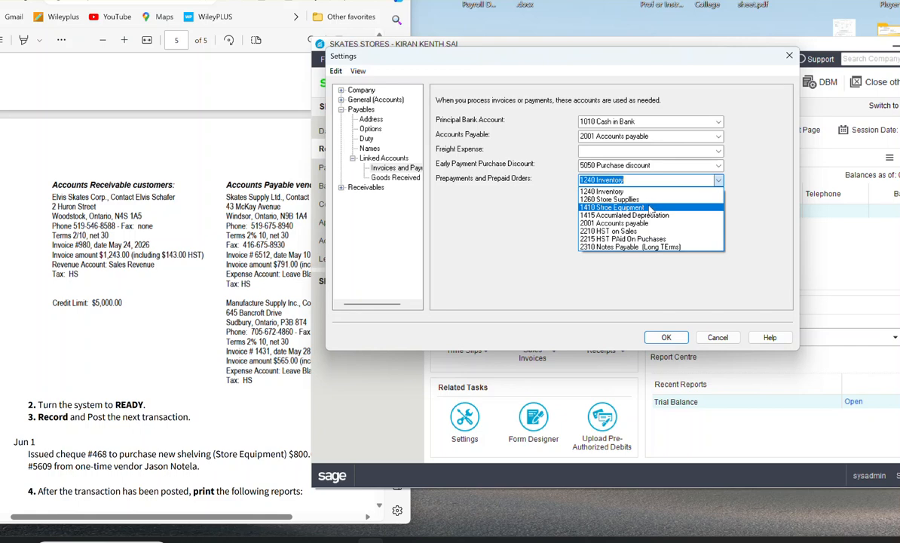
pyautogui.click(614, 223)
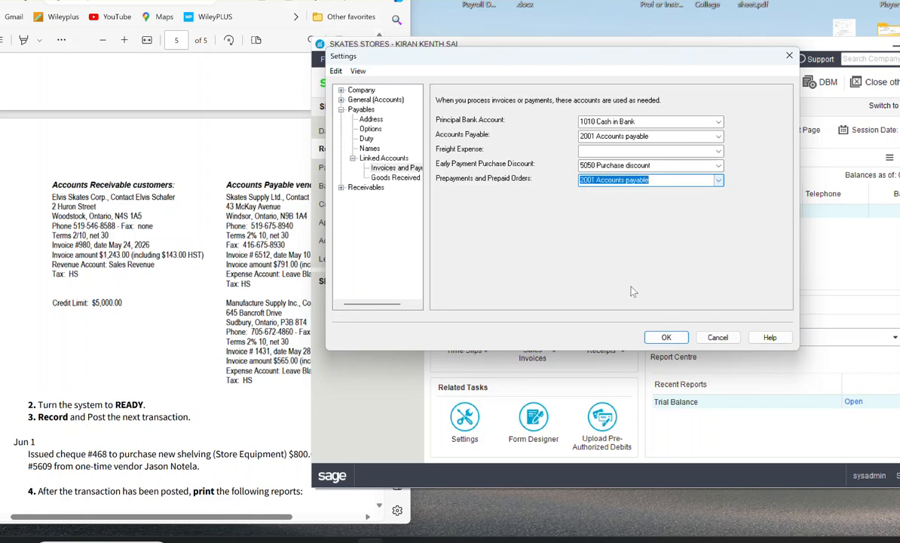
pyautogui.click(656, 337)
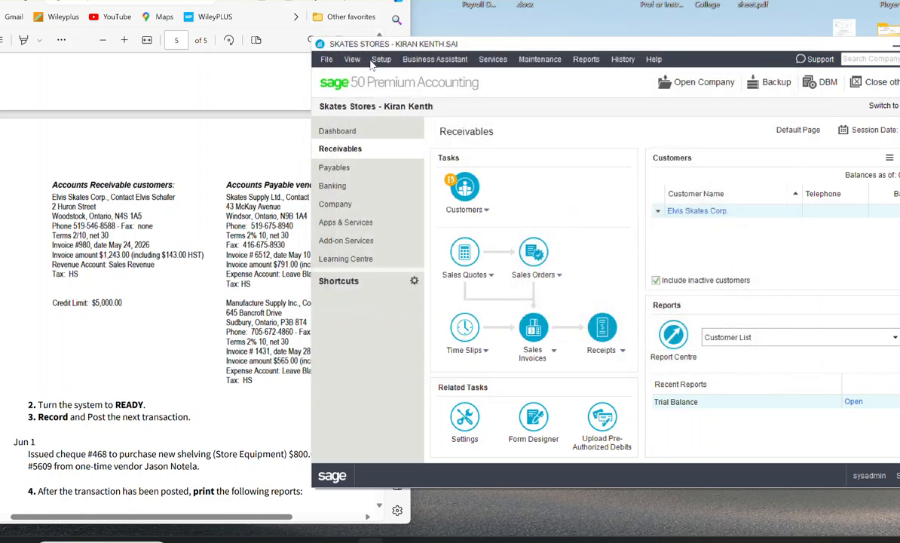
# Step: Reopen the company settings and review the receivables linked accounts for invoices and receipts and the list of company options
pyautogui.click(379, 60)
pyautogui.click(403, 121)
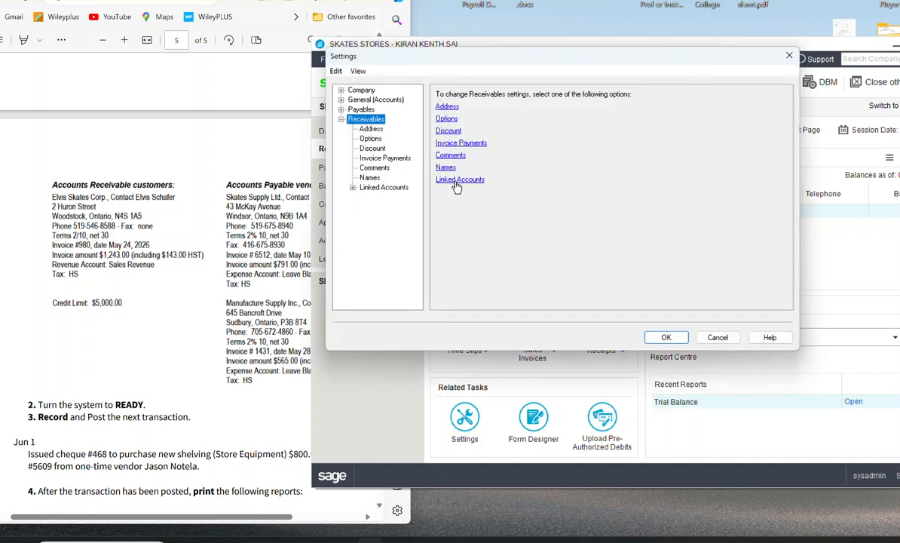
pyautogui.click(341, 120)
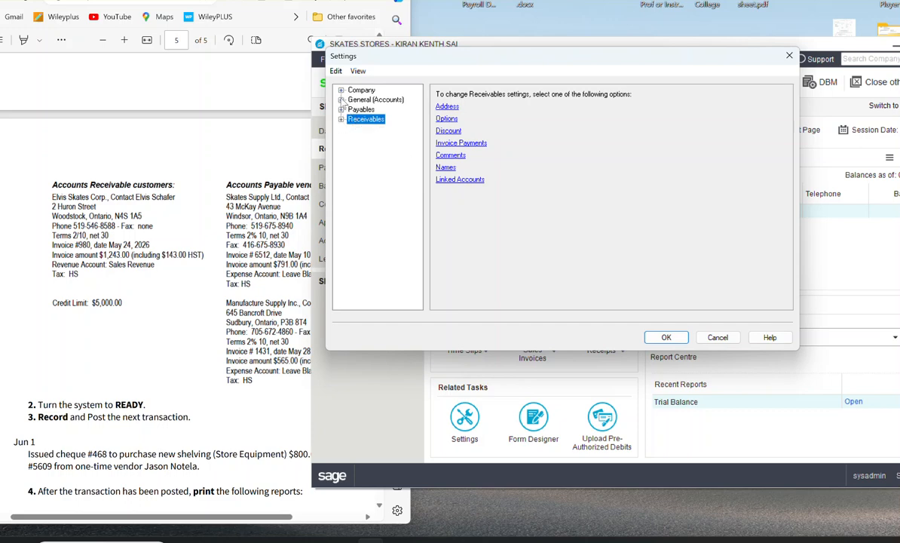
pyautogui.click(341, 99)
pyautogui.click(466, 180)
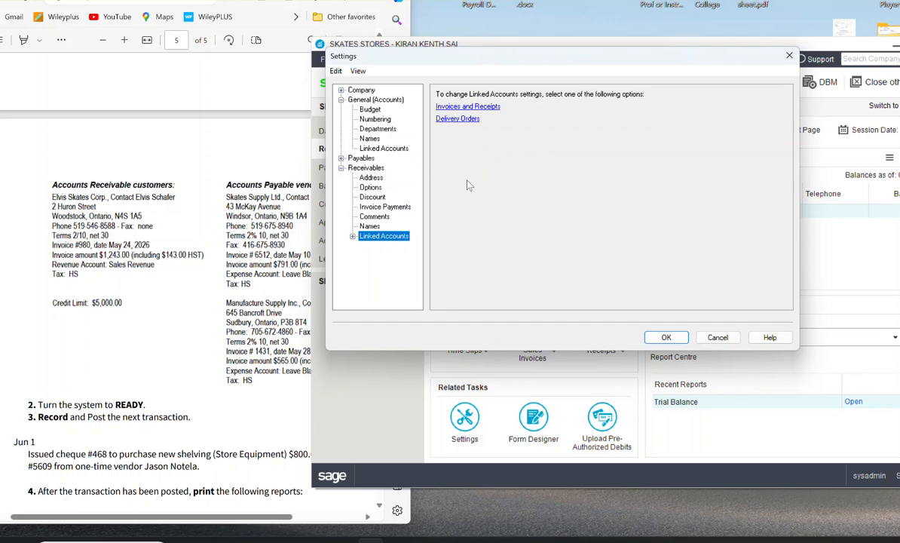
pyautogui.click(468, 108)
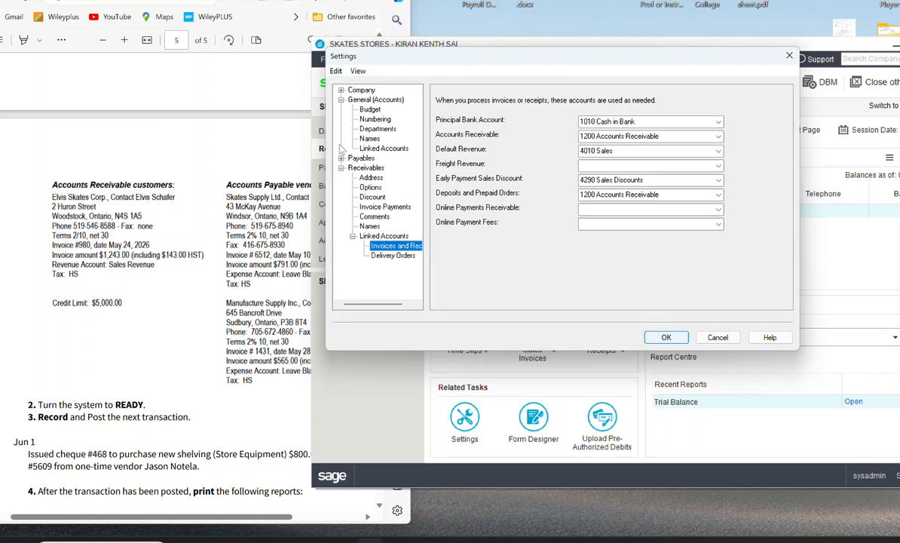
pyautogui.click(341, 100)
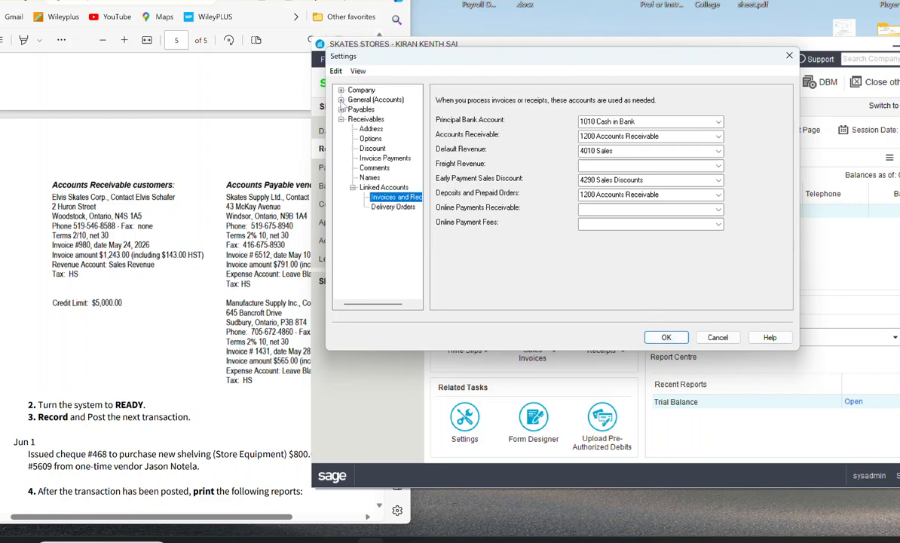
pyautogui.click(355, 91)
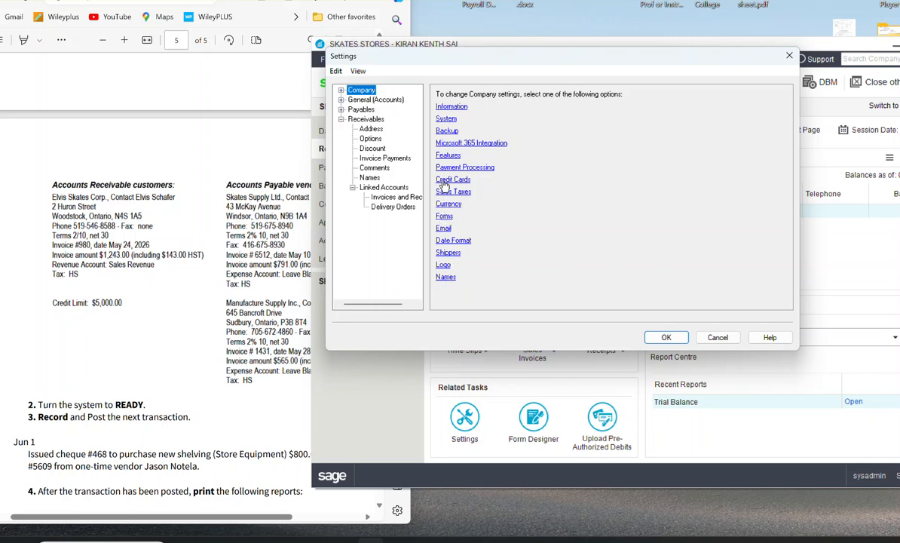
# Step: In the general linked accounts, set the owner's 3020 Capital account as retained earnings and save the settings
pyautogui.click(341, 100)
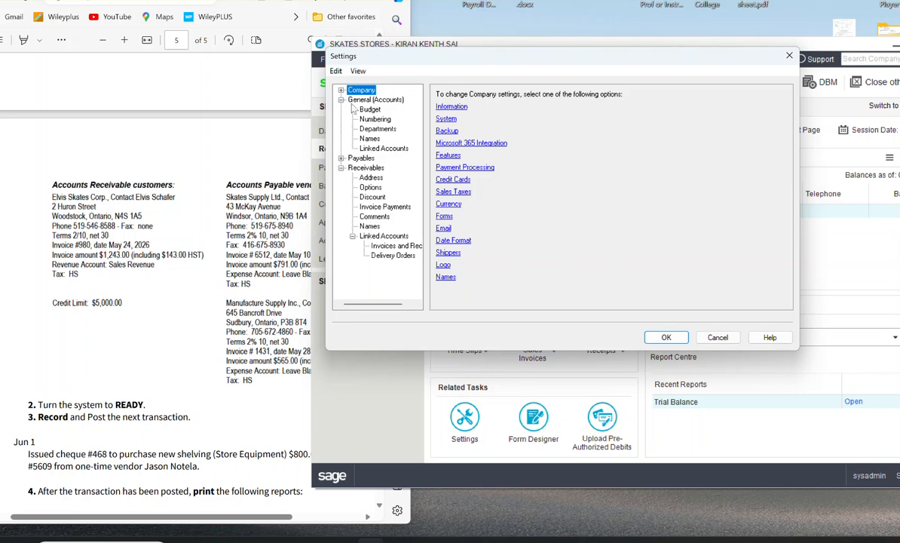
pyautogui.click(364, 147)
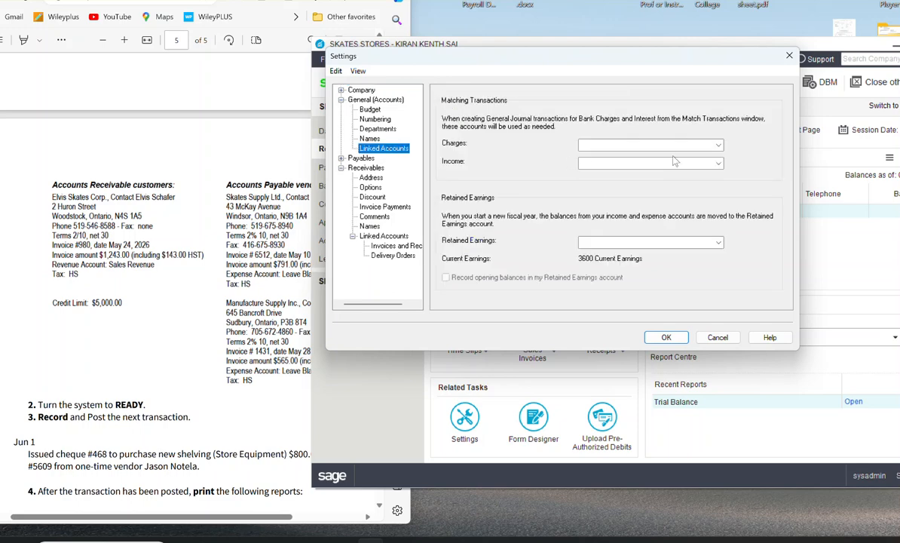
pyautogui.click(719, 242)
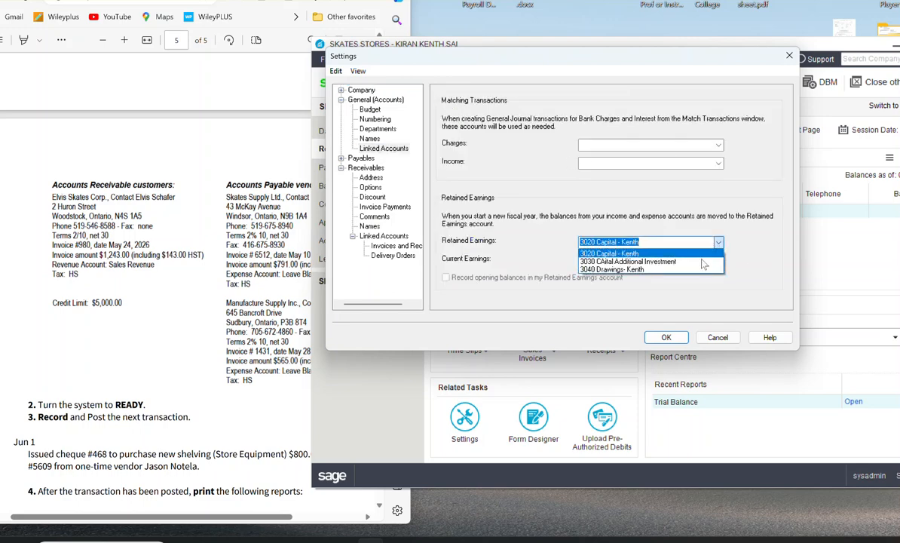
pyautogui.click(676, 253)
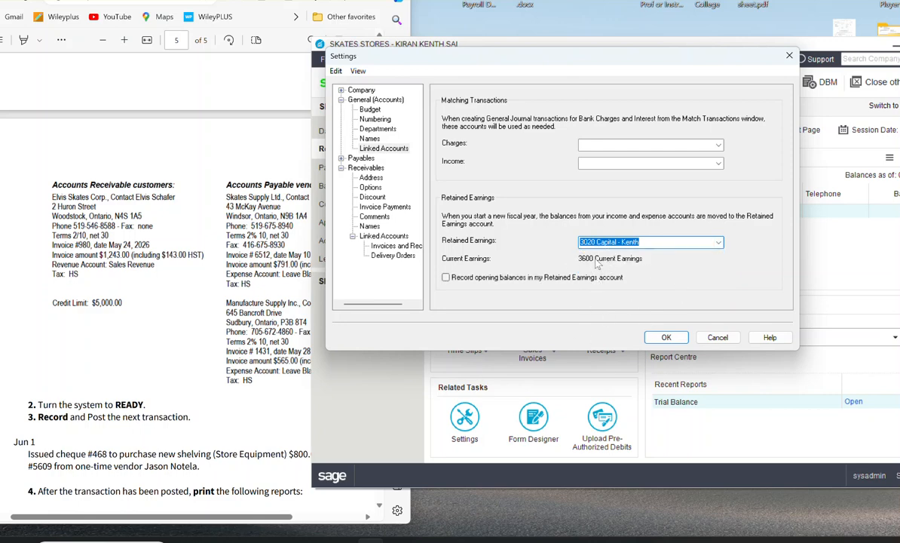
pyautogui.click(663, 336)
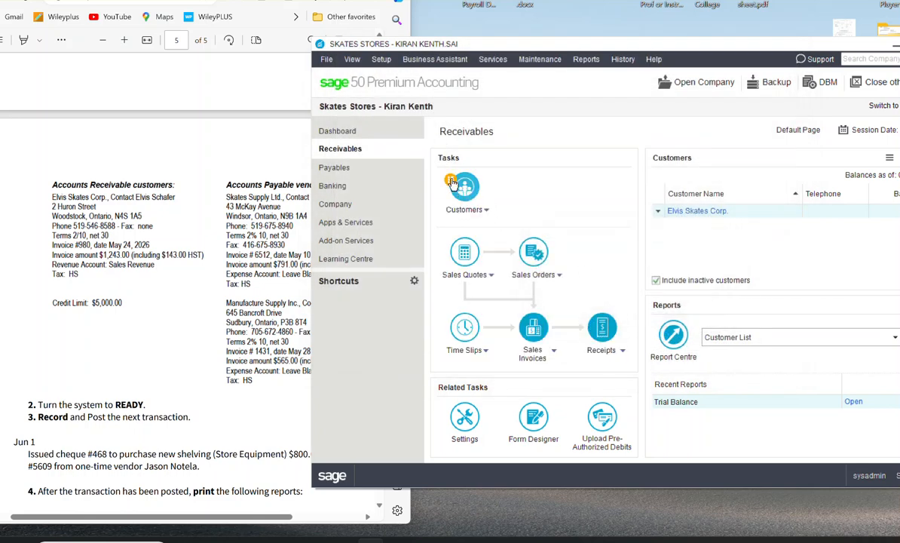
# Step: Finish entering history for all modules, proceeding without making a backup
pyautogui.click(622, 60)
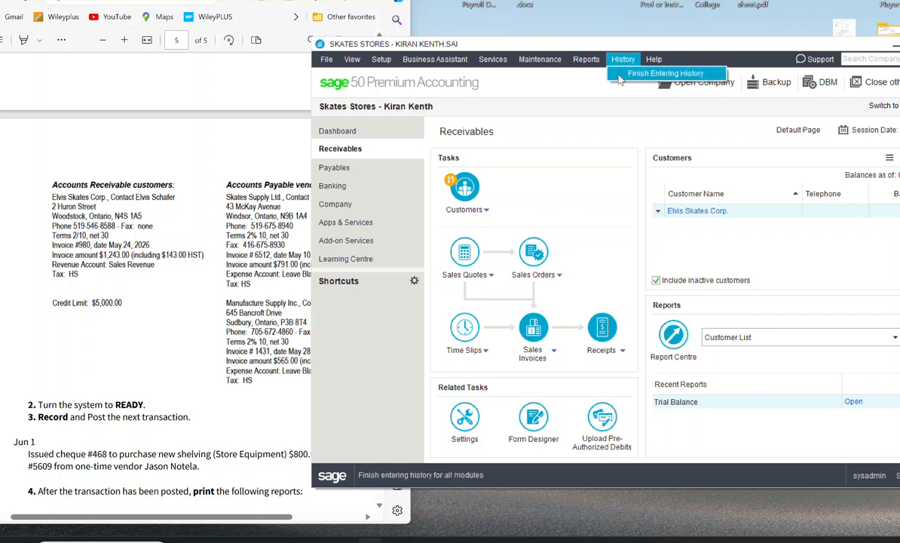
pyautogui.click(619, 76)
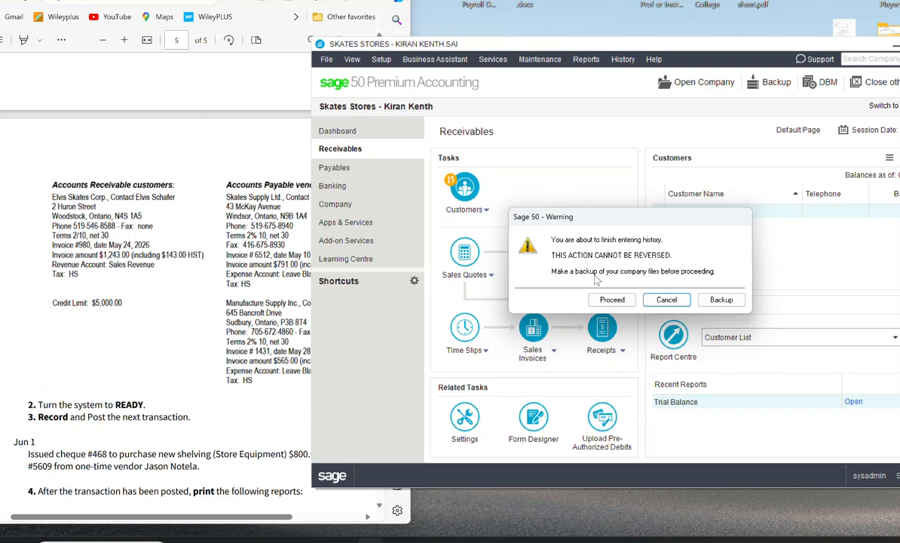
pyautogui.click(607, 299)
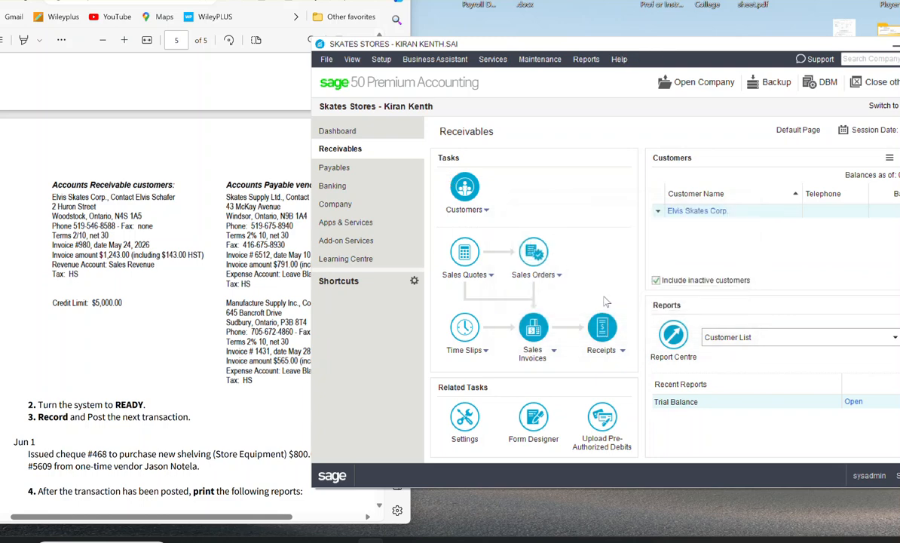
# Step: Read the exercise instructions for the Jun 1 transaction and the reports to print
pyautogui.scroll(-3, 100, 331)
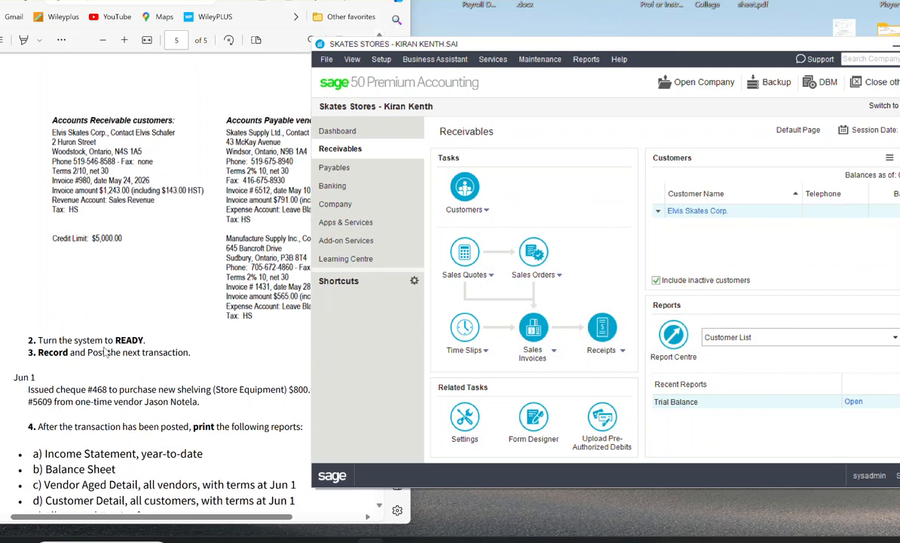
pyautogui.scroll(-1, 106, 352)
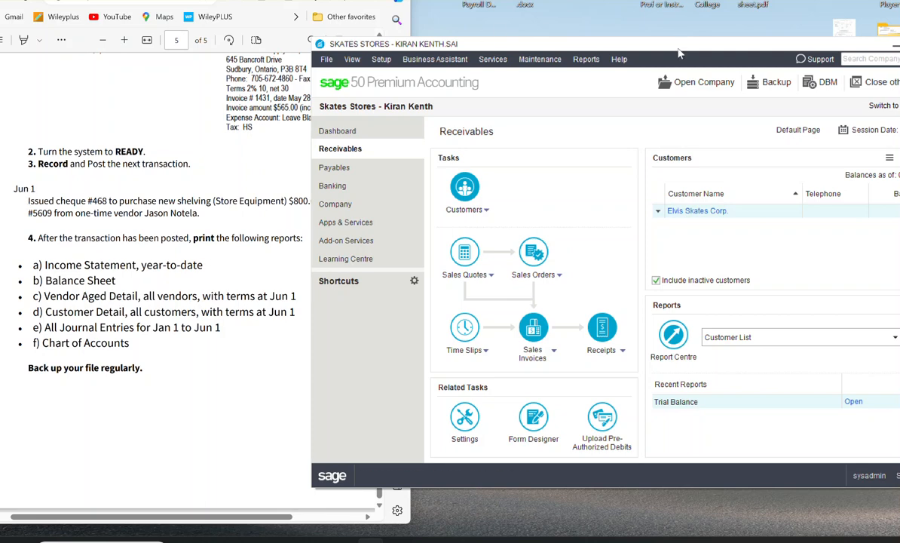
# Step: Change the session date to 06/01/2026, decline the backup and dismiss the advisor message, checklists and Daily Business Manager
pyautogui.moveTo(676, 48); pyautogui.dragTo(601, 43)
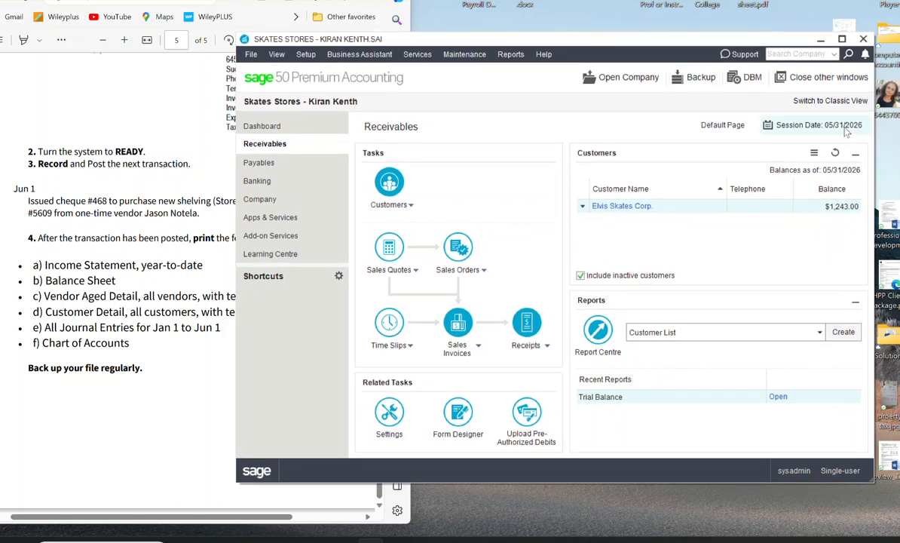
pyautogui.click(790, 124)
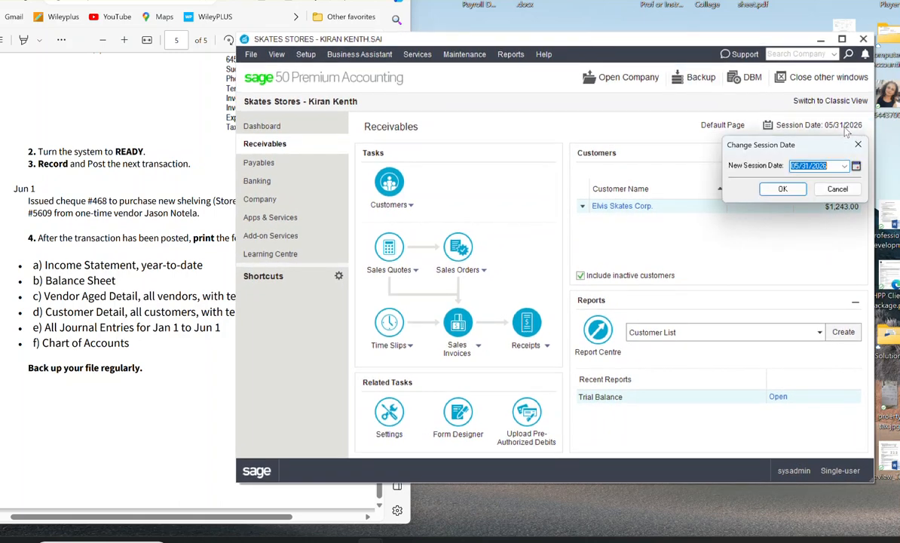
pyautogui.click(856, 166)
pyautogui.click(841, 187)
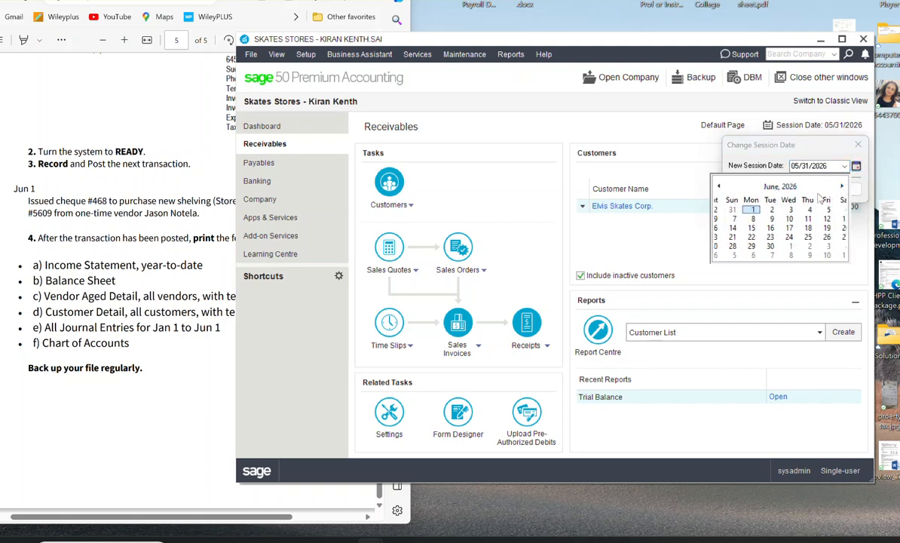
pyautogui.click(742, 211)
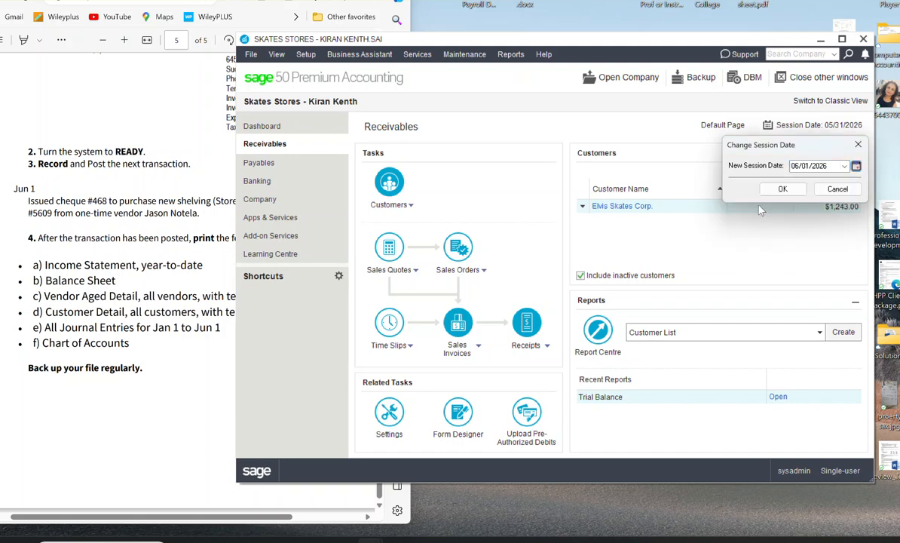
pyautogui.click(782, 189)
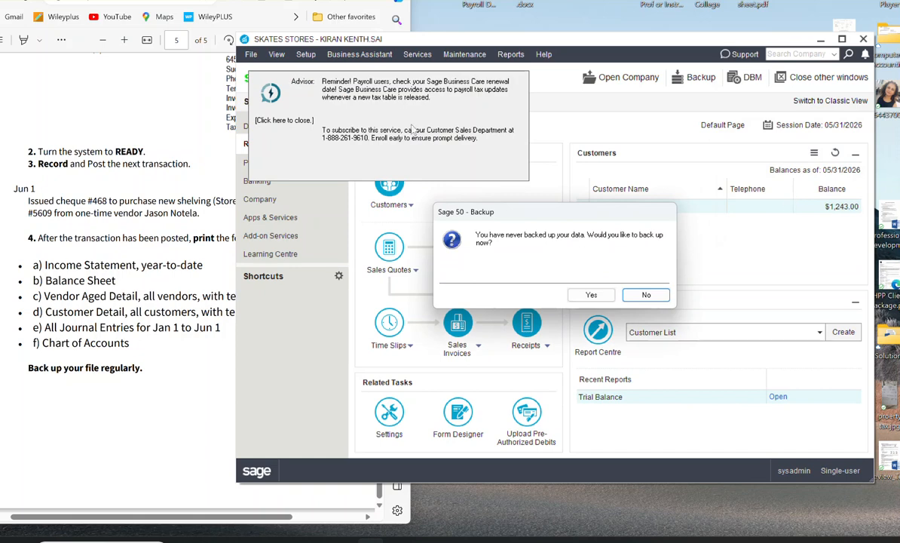
pyautogui.click(268, 110)
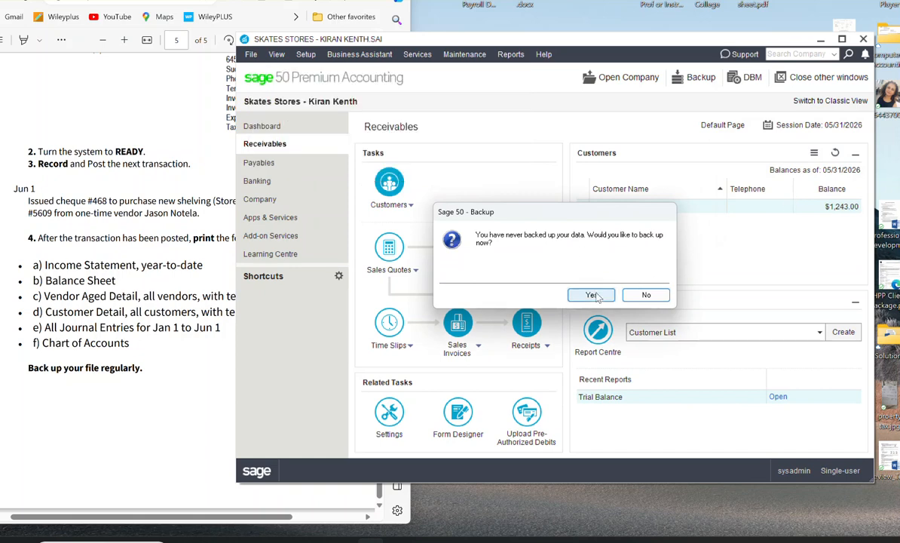
pyautogui.click(645, 293)
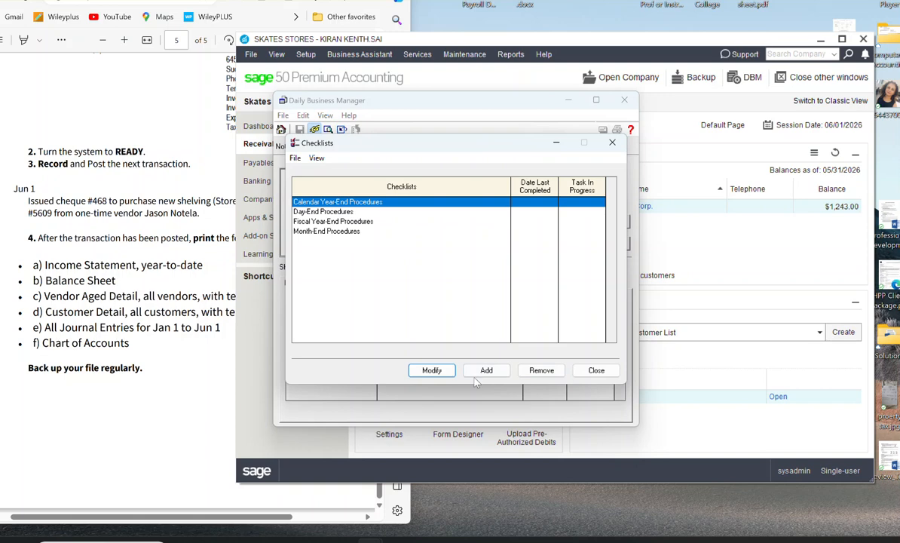
pyautogui.click(598, 371)
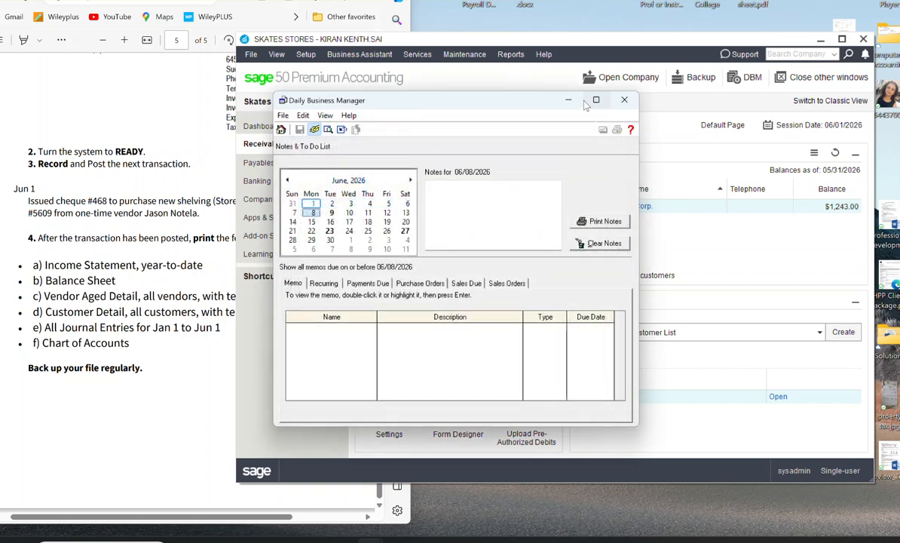
pyautogui.click(624, 100)
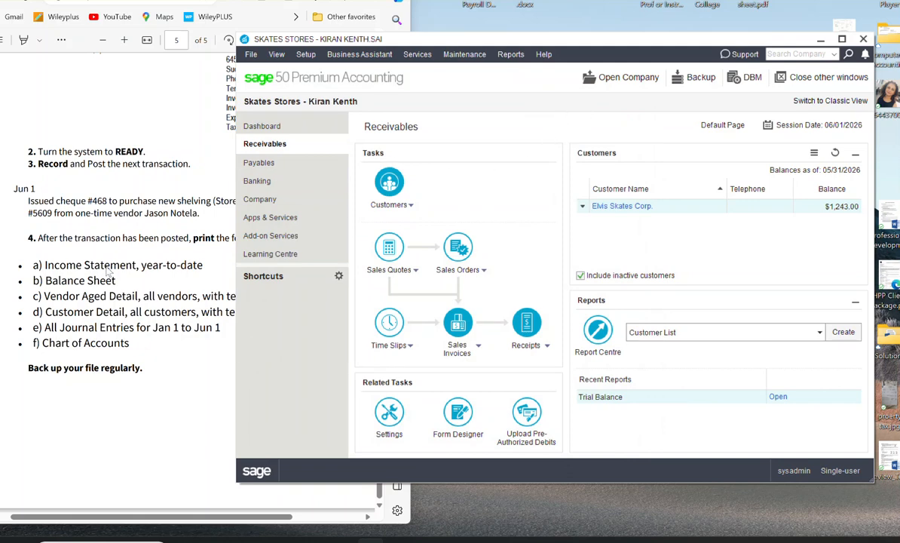
# Step: Check the Jun 1 transaction in the exercise instructions and switch to the Payables module in Sage 50
pyautogui.click(79, 211)
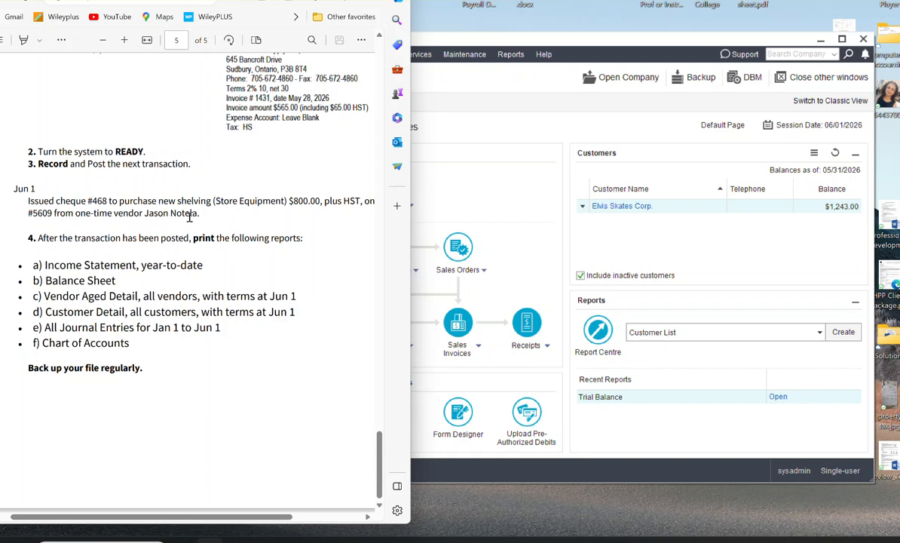
pyautogui.click(512, 206)
pyautogui.click(260, 162)
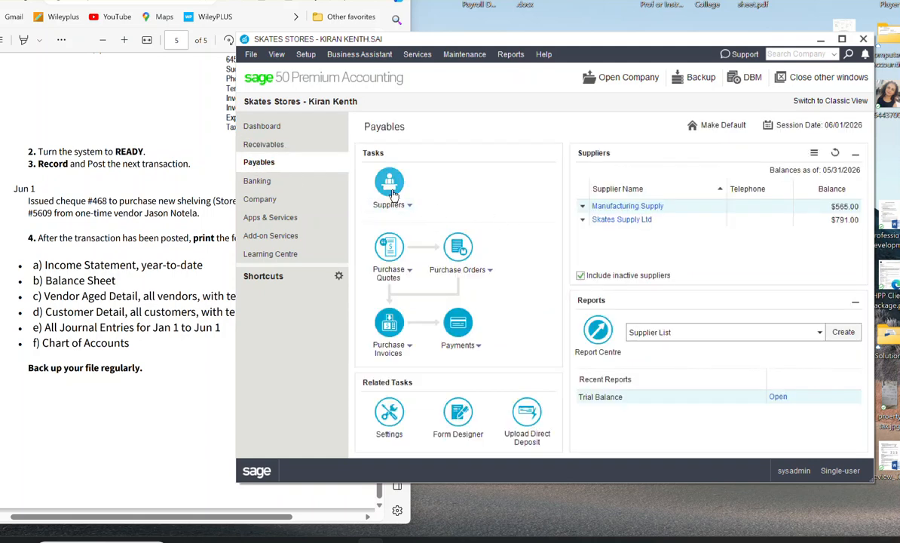
pyautogui.click(391, 188)
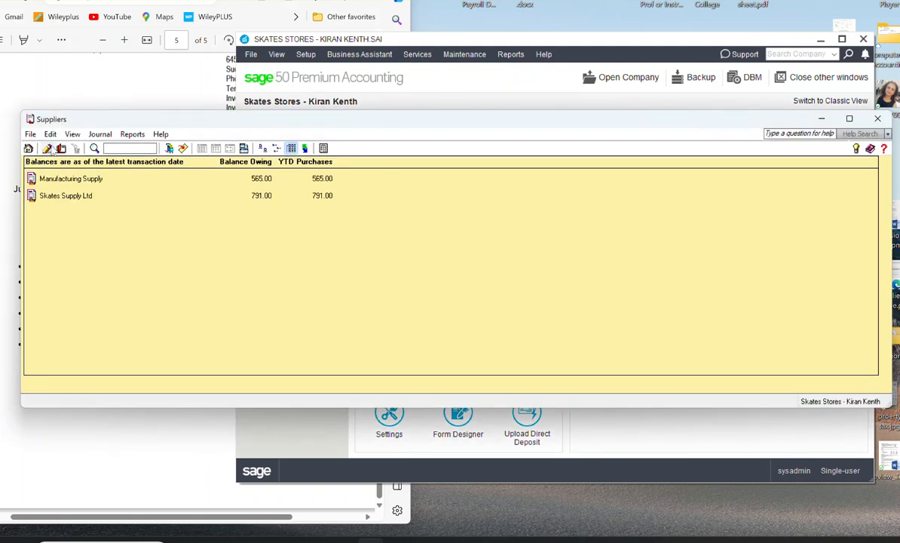
pyautogui.moveTo(387, 125); pyautogui.dragTo(546, 125)
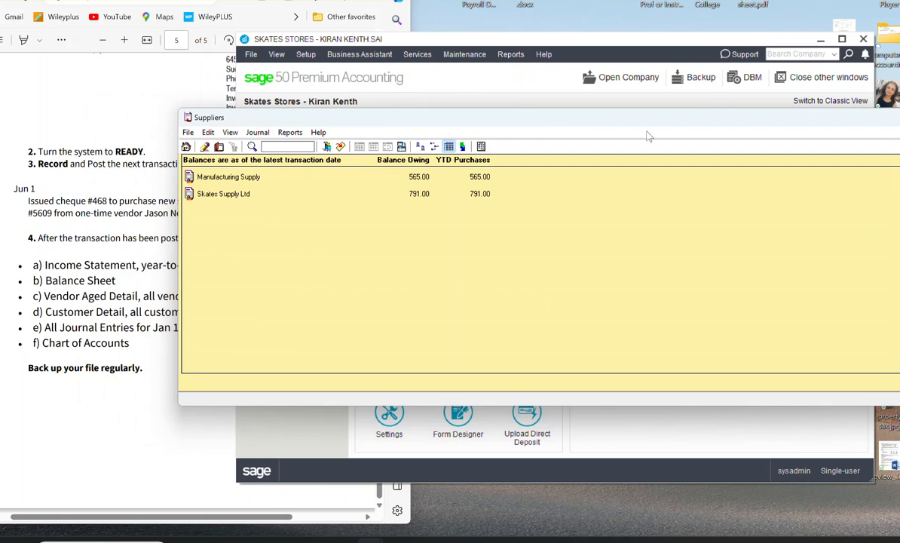
pyautogui.moveTo(649, 125); pyautogui.dragTo(450, 124)
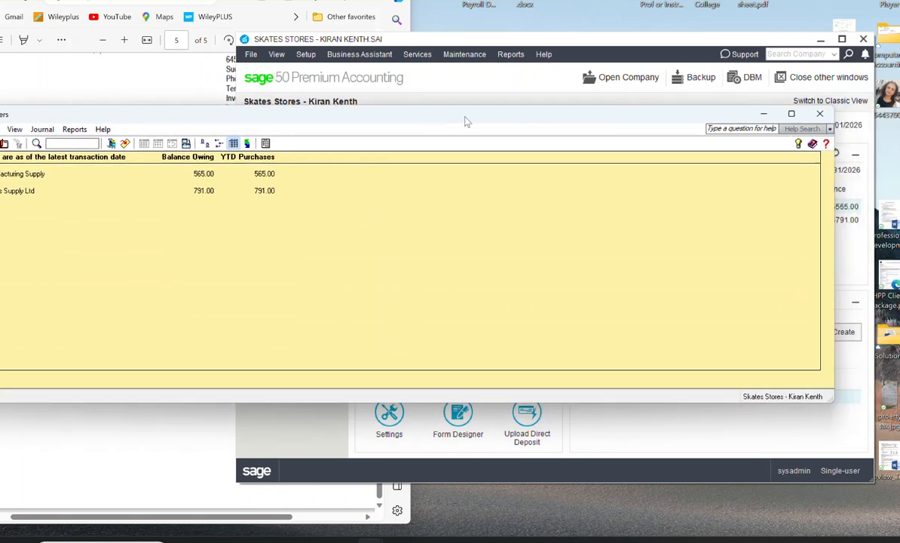
pyautogui.click(819, 113)
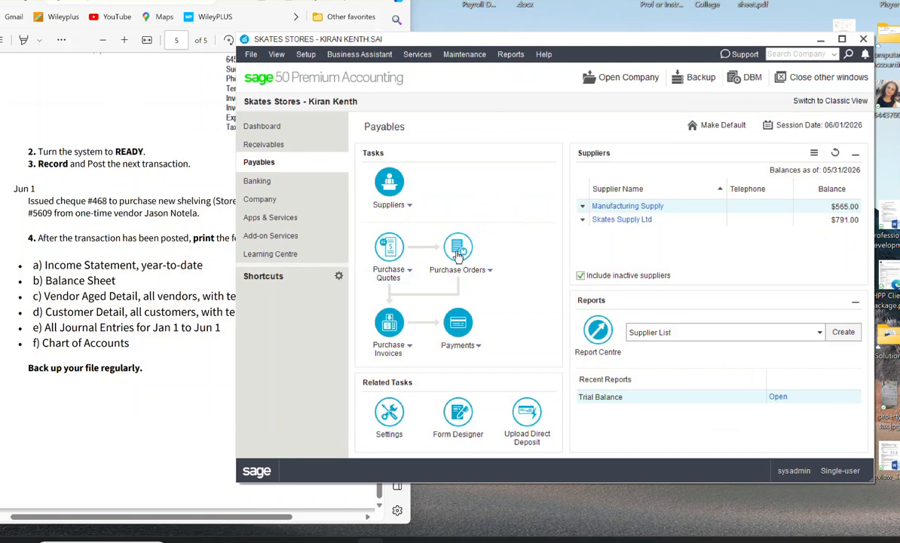
# Step: Start a new purchase invoice paid by cheque from 1010 Cash in Bank, with cheque number 468
pyautogui.click(389, 325)
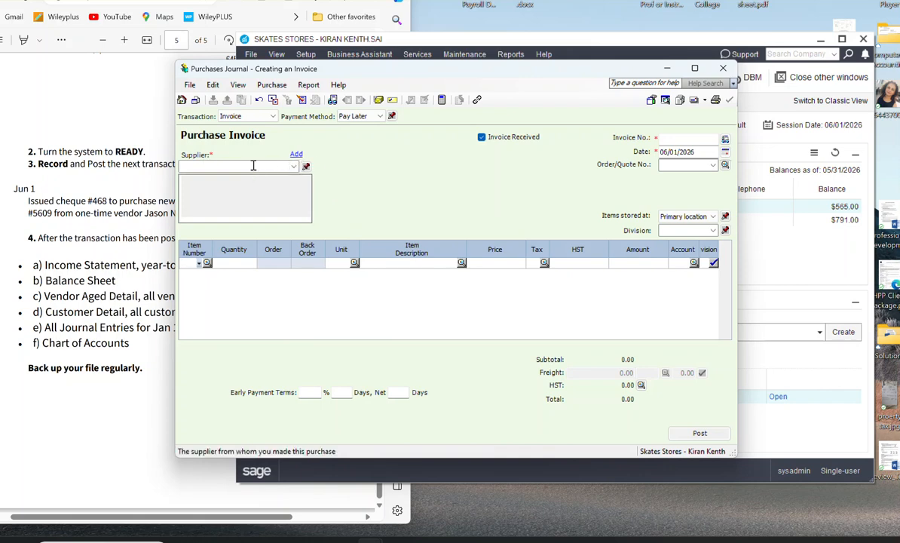
pyautogui.moveTo(375, 73); pyautogui.dragTo(498, 86)
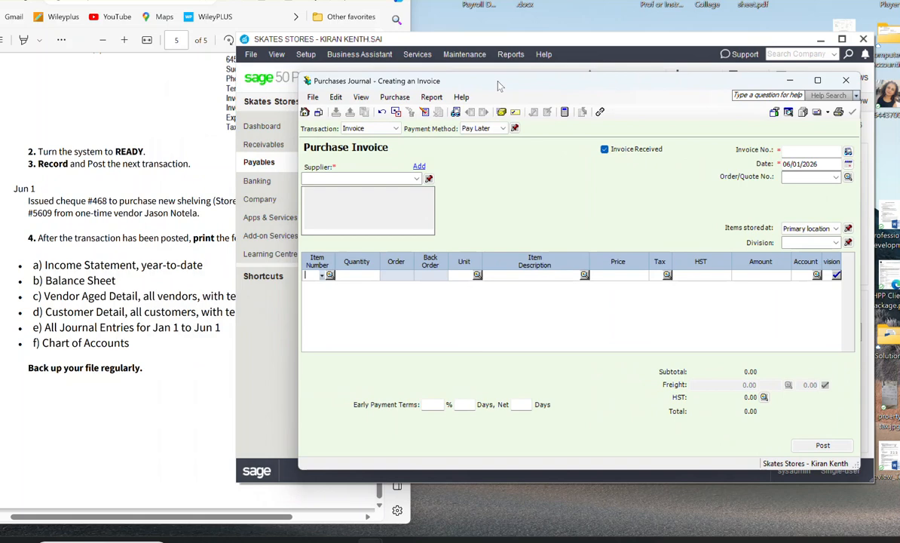
pyautogui.click(158, 210)
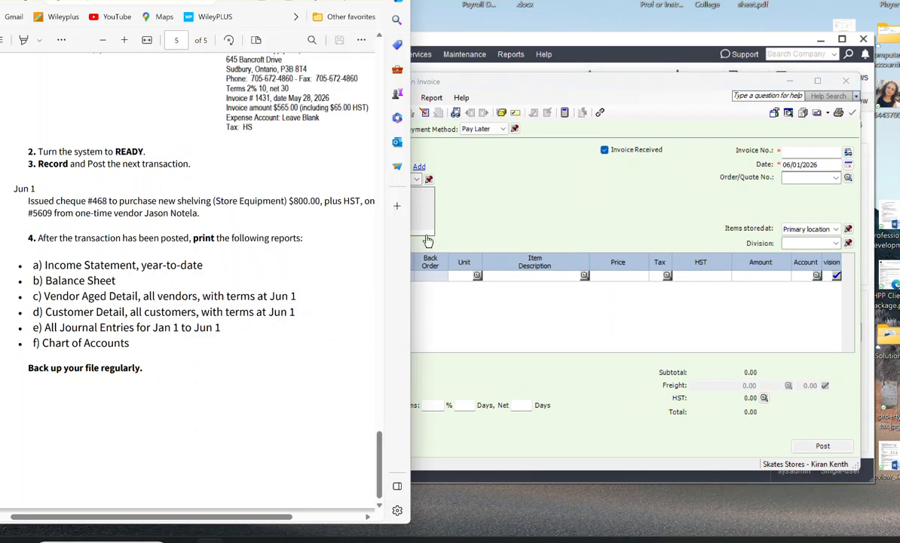
pyautogui.click(648, 219)
pyautogui.click(483, 129)
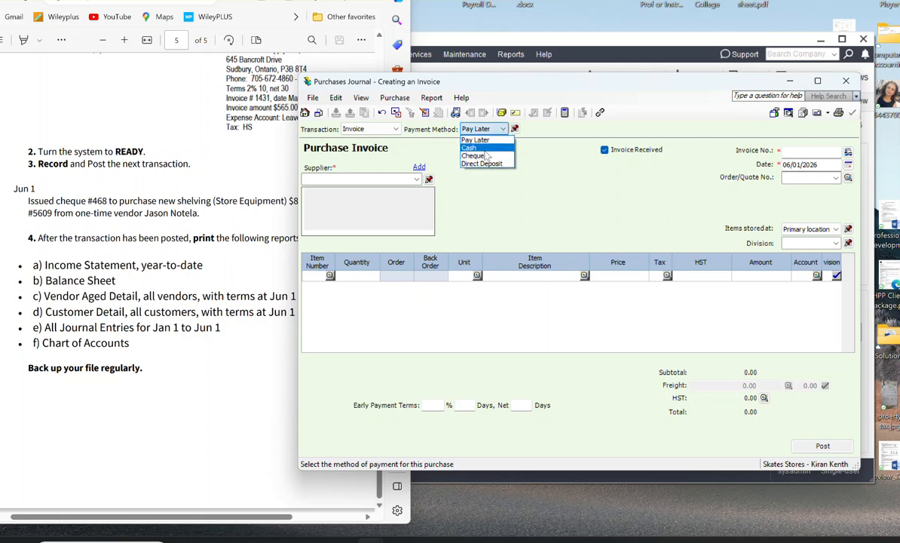
pyautogui.click(486, 156)
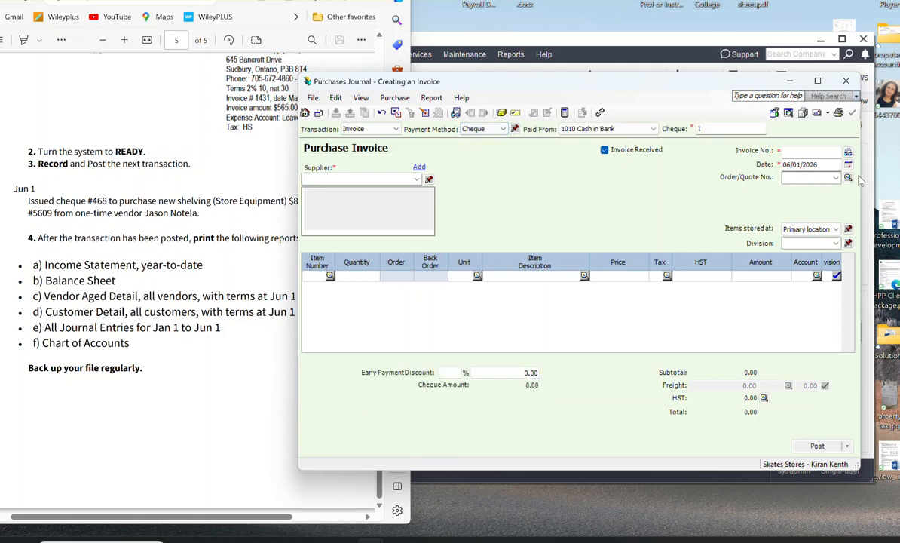
pyautogui.write('468')
# Step: Enter the vendor's name from the instructions as the invoice supplier and continue as a one-time supplier
pyautogui.click(355, 178)
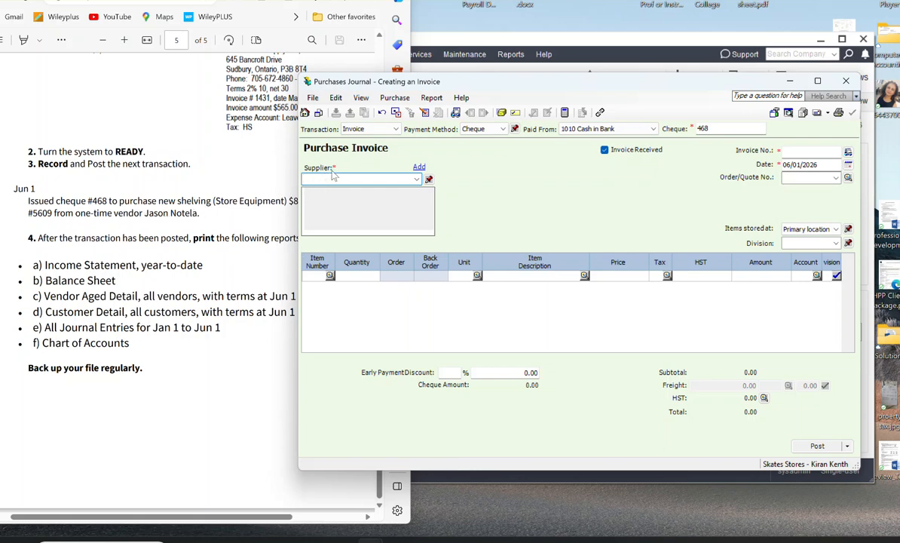
pyautogui.write('Jason Notela')
pyautogui.click(803, 153)
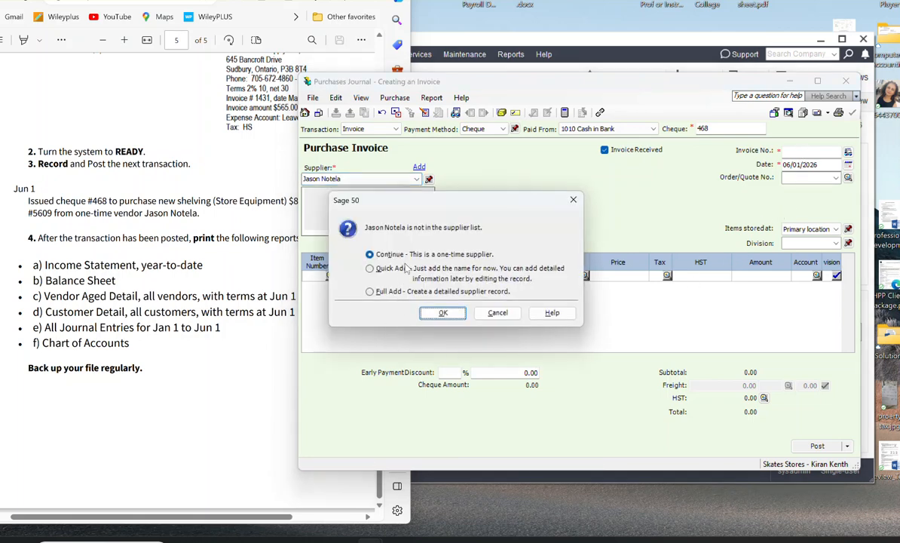
pyautogui.click(431, 315)
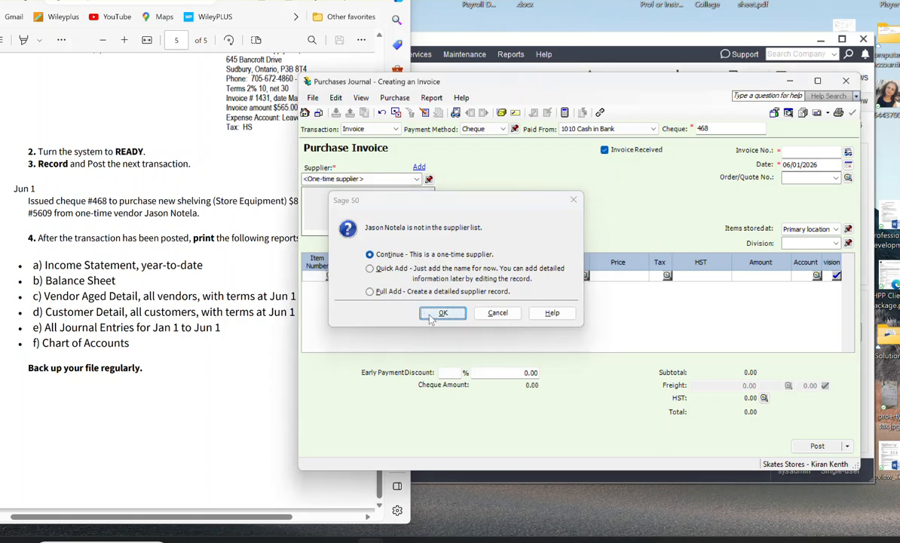
# Step: Look up the vendor's invoice number in the instructions and set the purchase invoice number to 5609
pyautogui.click(798, 151)
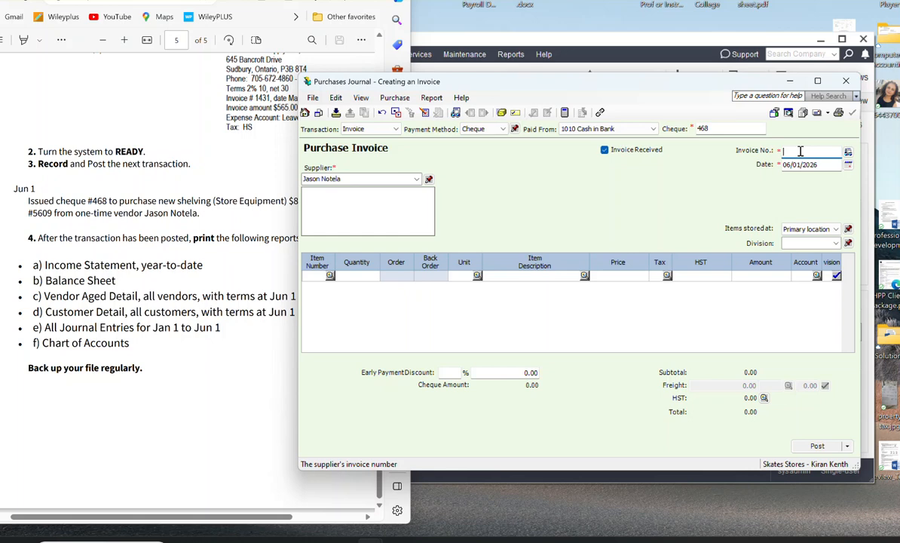
pyautogui.click(240, 214)
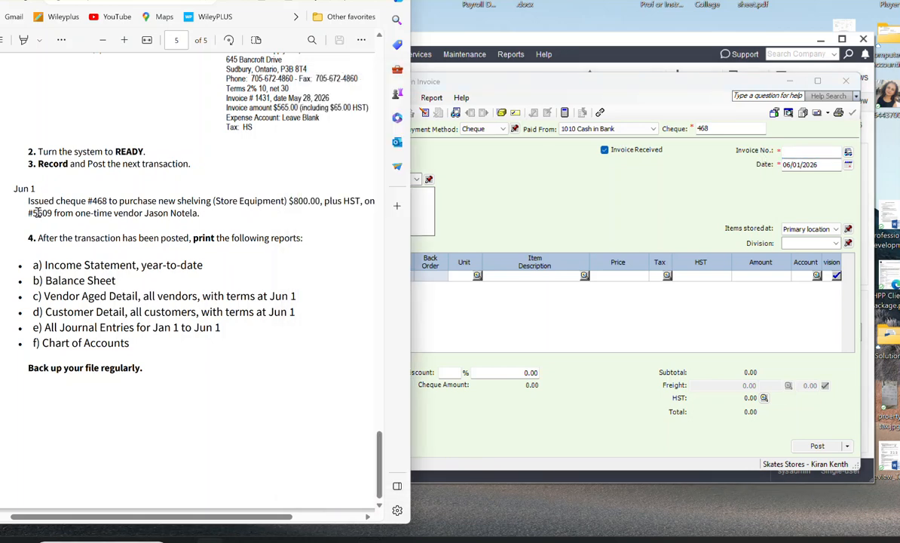
pyautogui.click(737, 134)
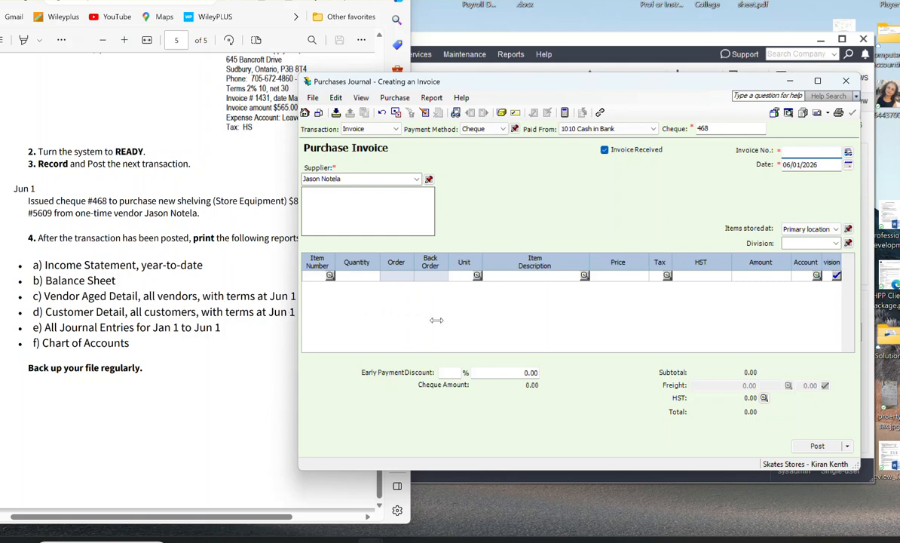
pyautogui.moveTo(501, 77); pyautogui.dragTo(559, 75)
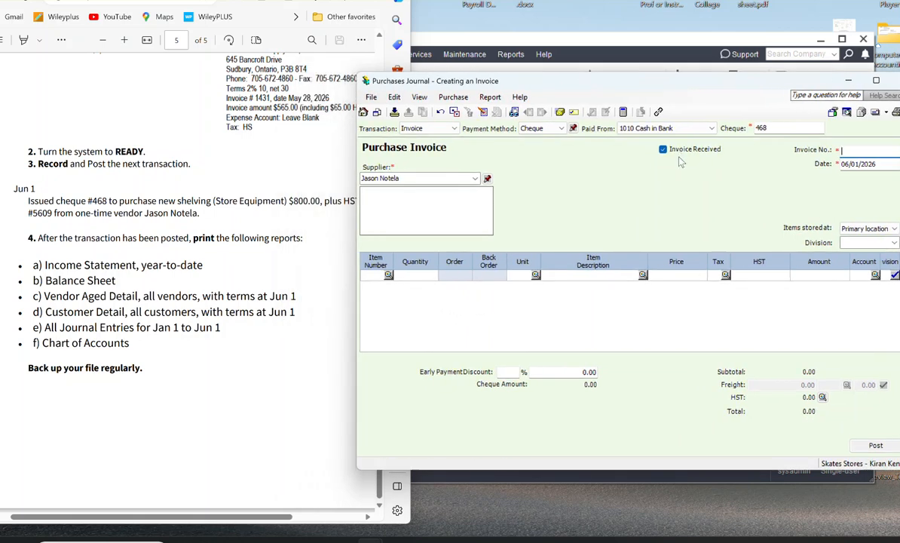
pyautogui.write('5609')
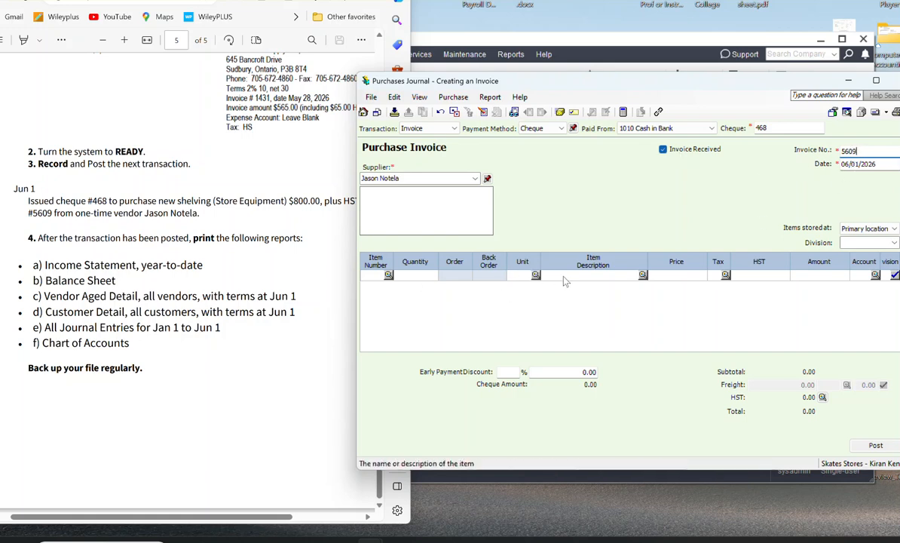
# Step: Fill the first invoice line with description Store Equipment, amount 800 and tax code HS at 13%
pyautogui.click(604, 276)
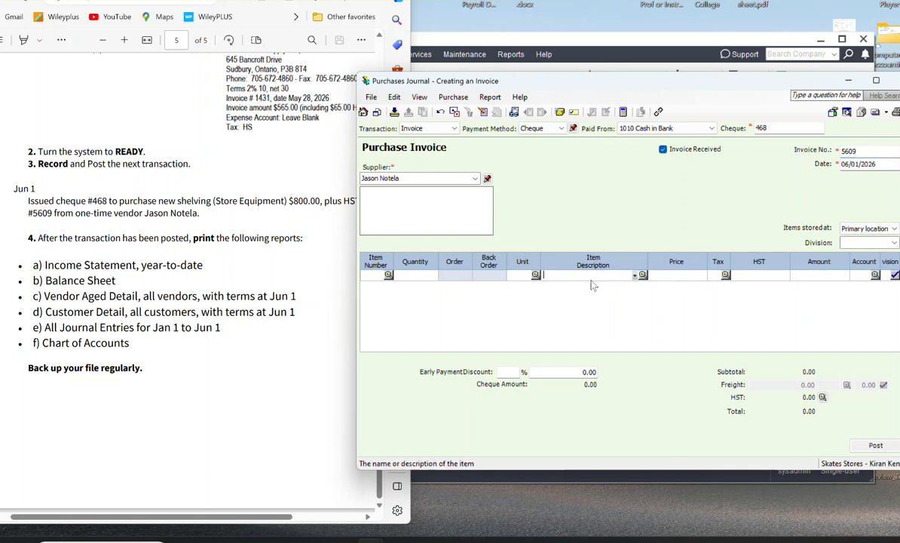
pyautogui.write('Store Equipment')
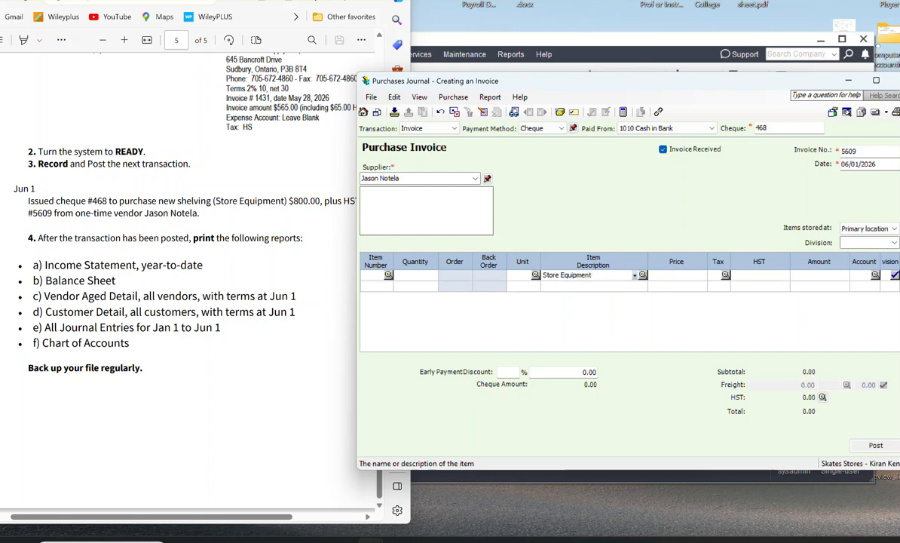
pyautogui.click(805, 278)
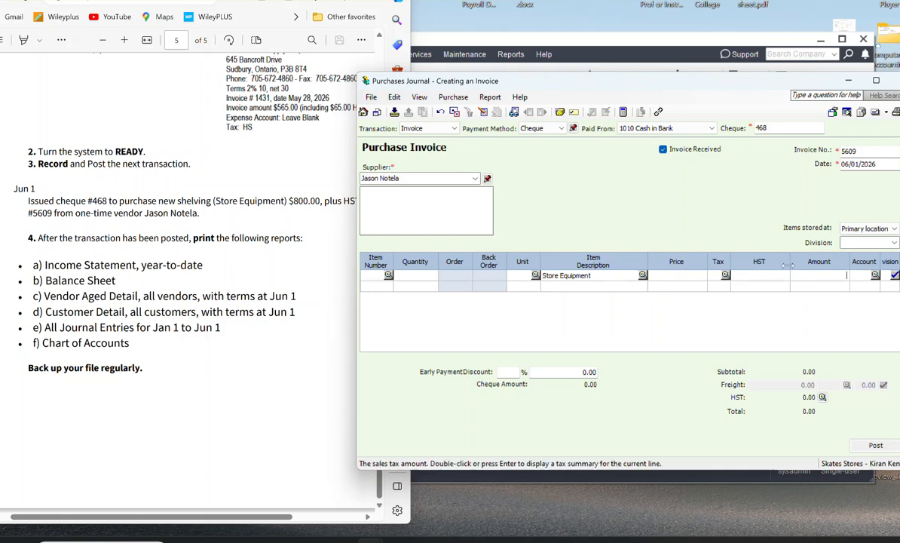
pyautogui.write('800')
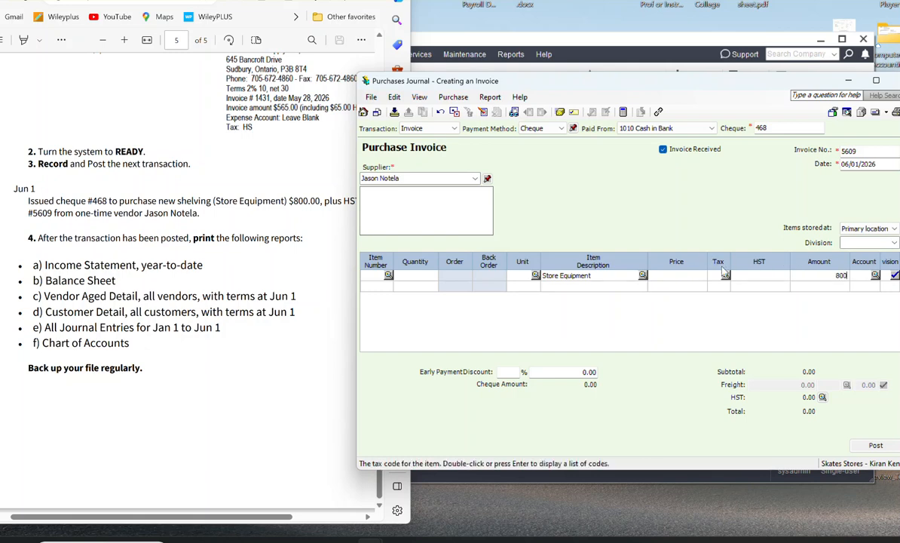
pyautogui.doubleClick(726, 276)
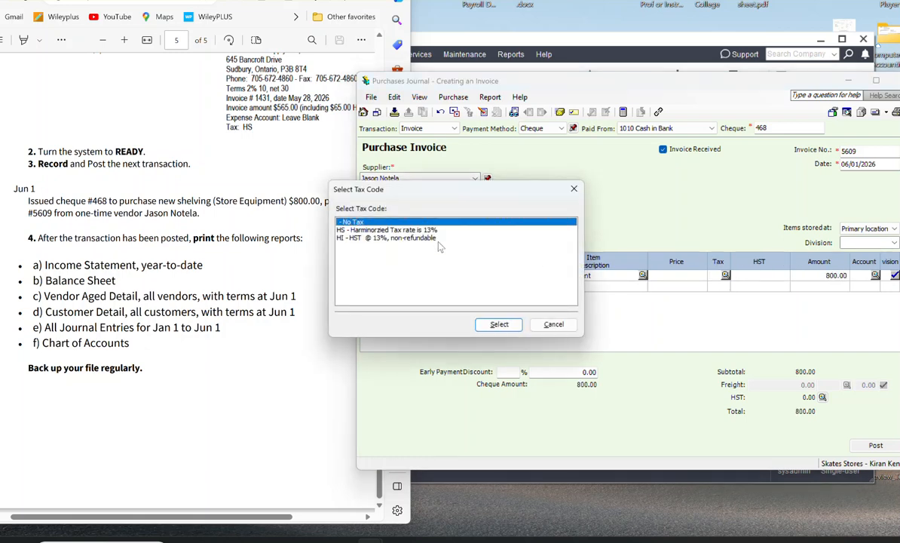
pyautogui.click(410, 229)
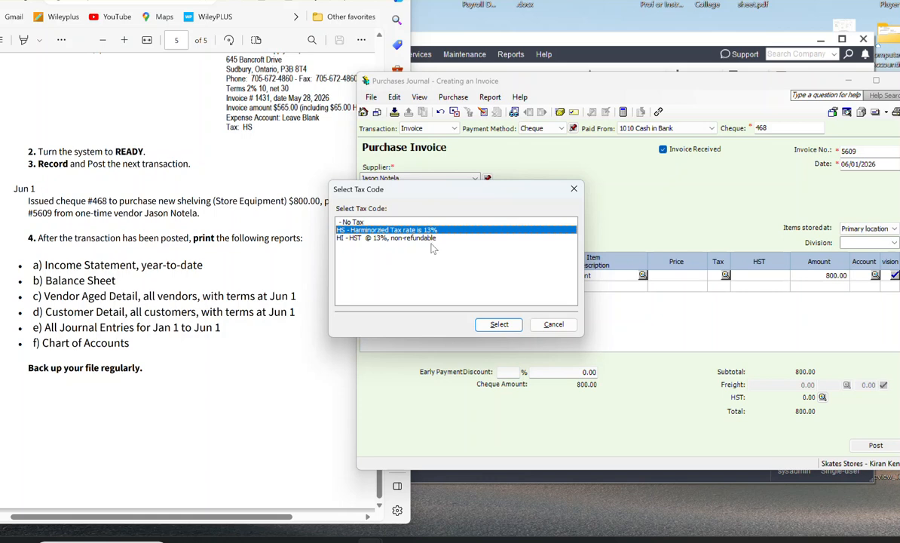
pyautogui.click(499, 324)
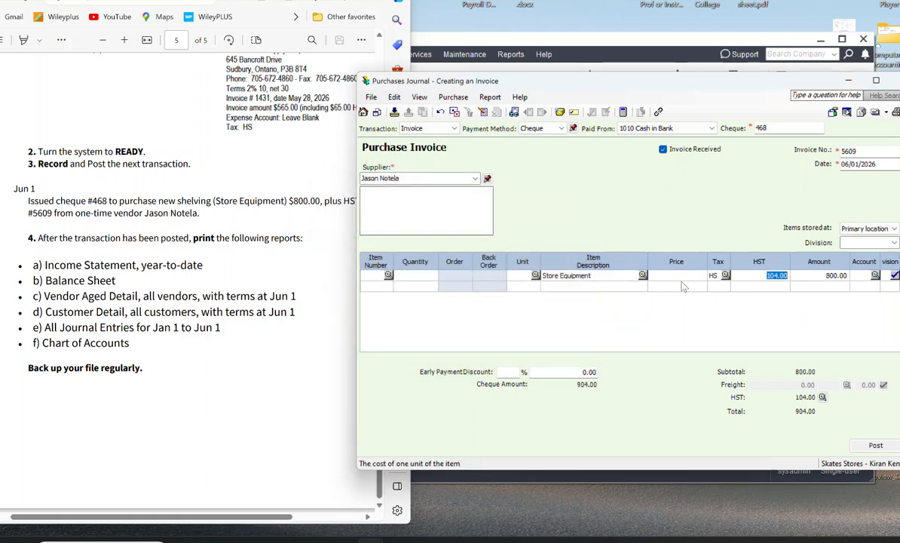
# Step: Assign the Store Equipment line of the purchase invoice to account 1410 Stroe Equipment
pyautogui.press('Tab')
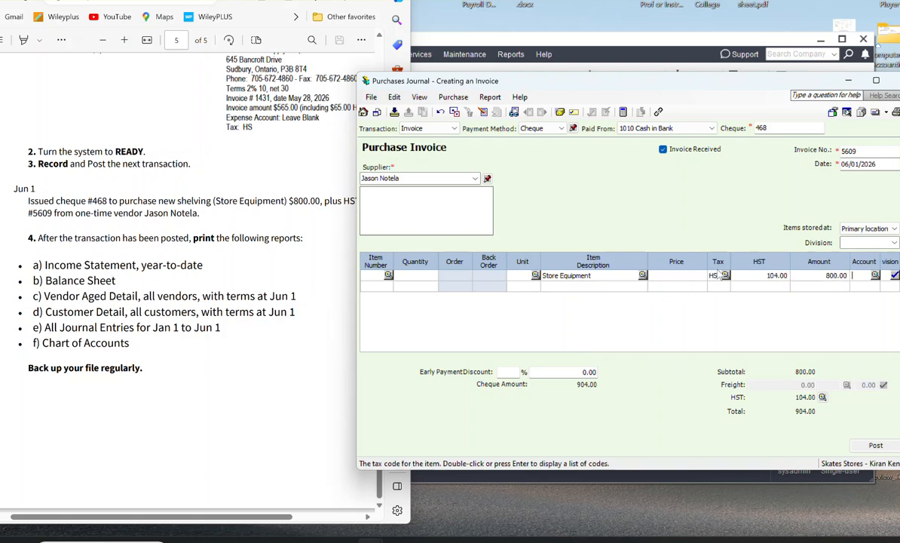
pyautogui.click(876, 277)
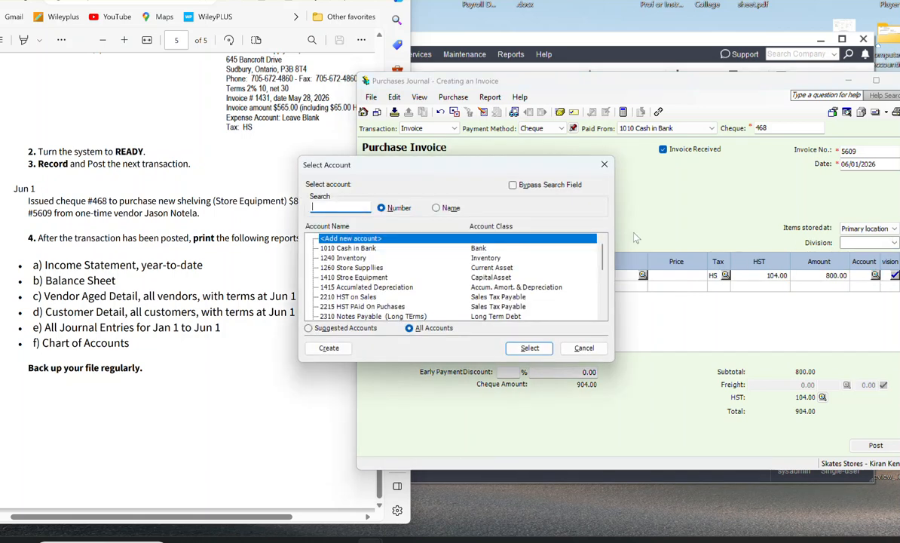
pyautogui.click(403, 278)
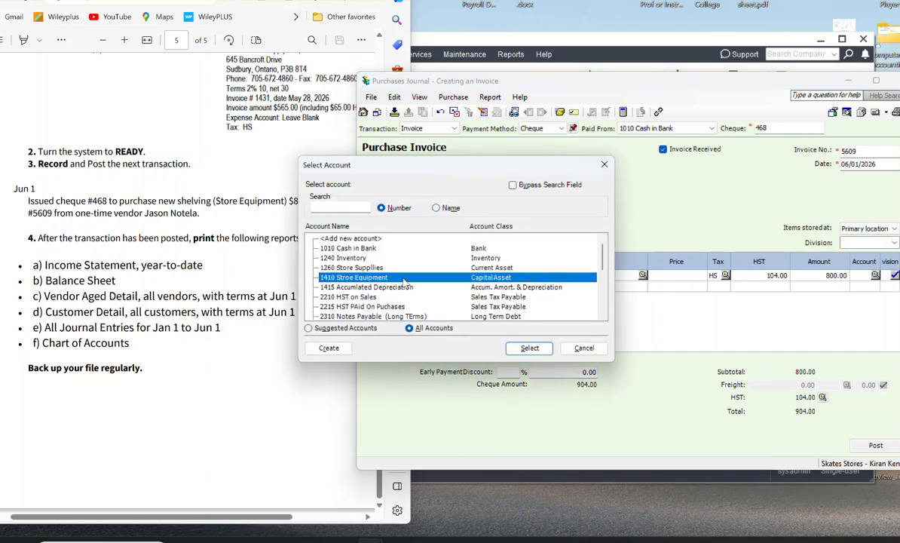
pyautogui.click(529, 348)
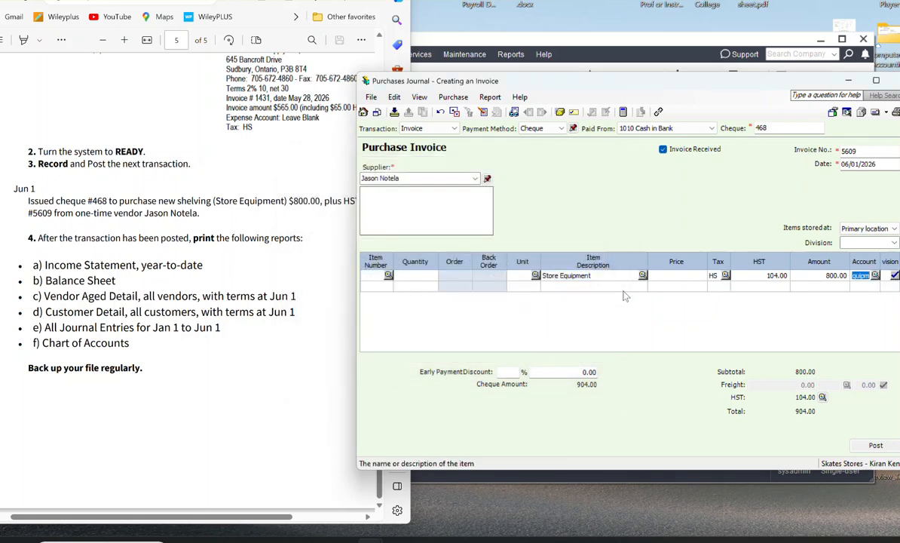
# Step: Review the purchases journal entry for the unposted invoice, checking the accounts, debits and credits, and close it
pyautogui.click(491, 98)
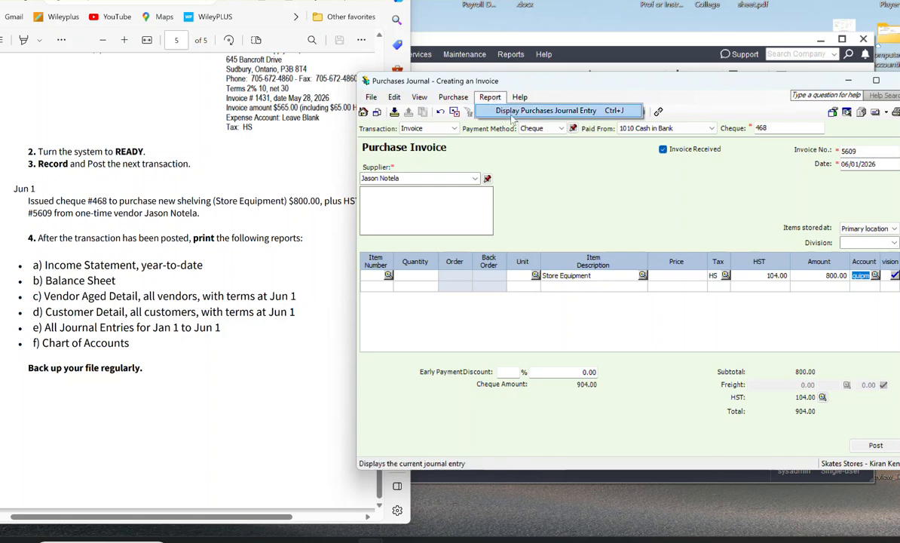
pyautogui.click(516, 113)
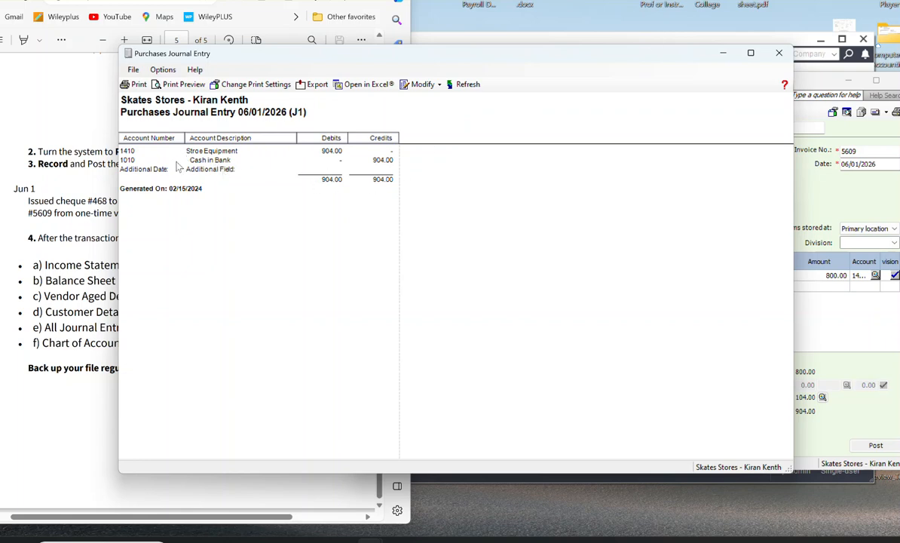
pyautogui.click(779, 53)
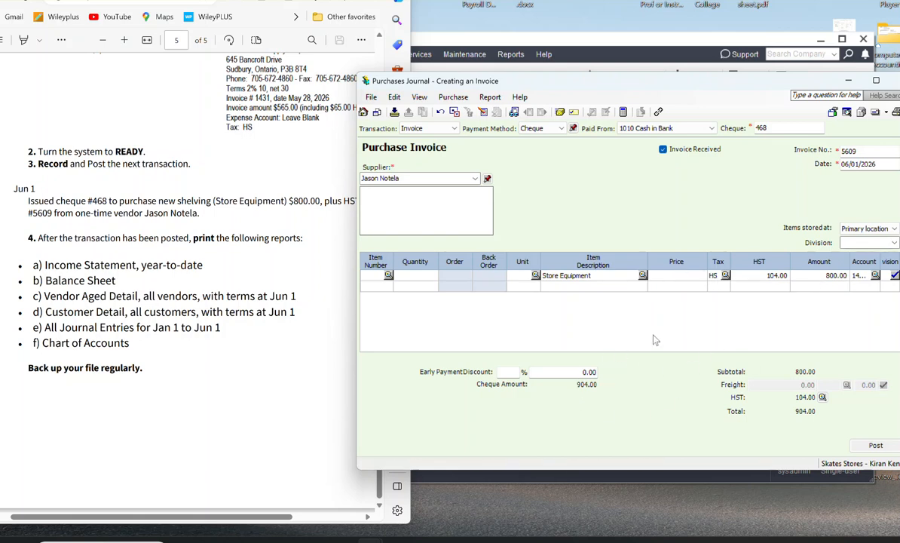
# Step: Set the quantity of the Store Equipment line to 1
pyautogui.click(685, 275)
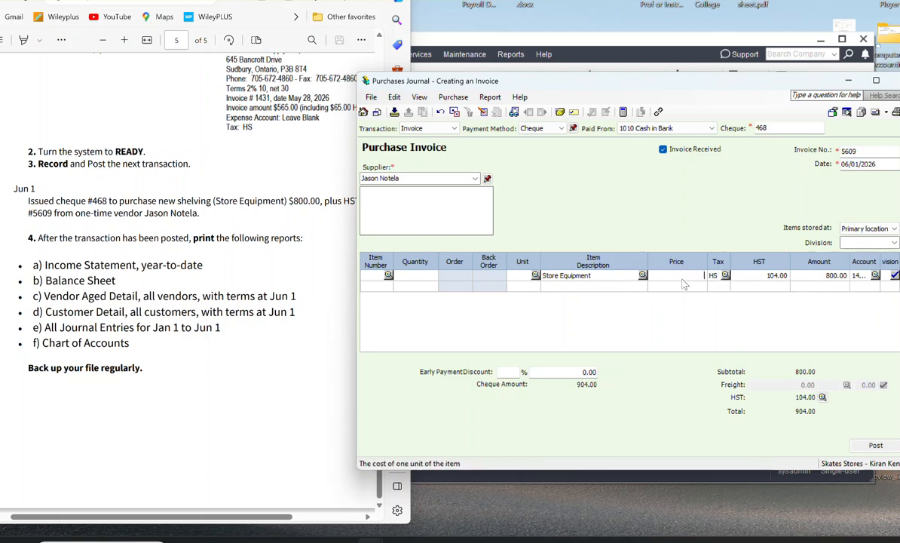
pyautogui.click(421, 276)
pyautogui.click(682, 275)
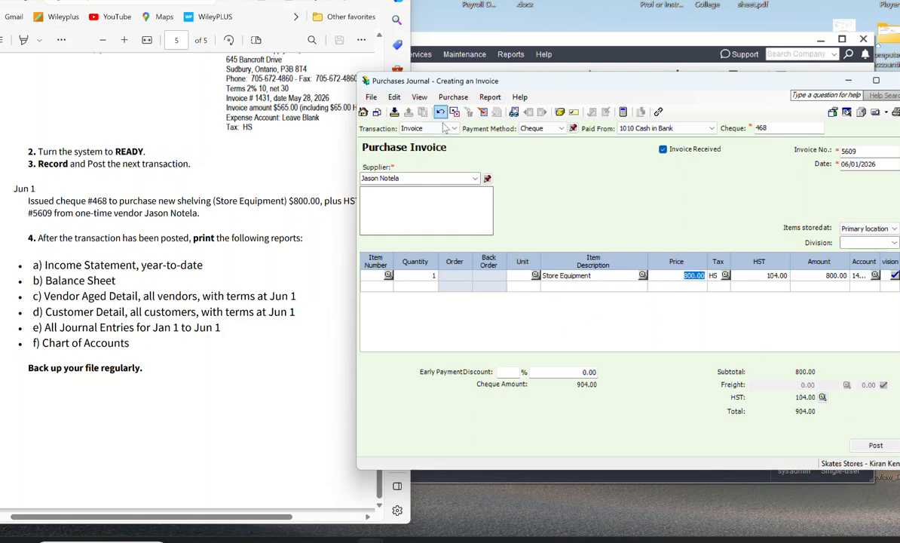
# Step: Recheck the journal entry with the quantity filled in, close it, and move and widen the invoice window to show all columns
pyautogui.click(496, 111)
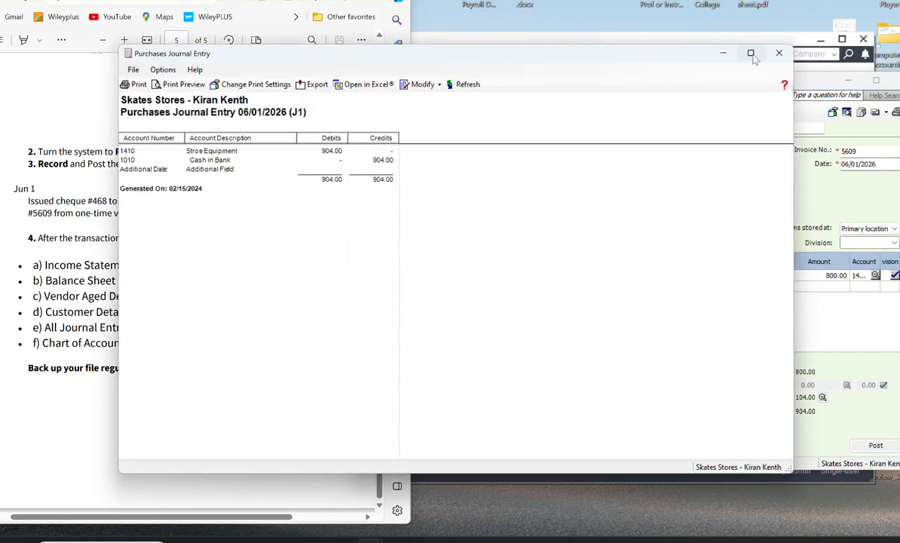
pyautogui.click(779, 53)
pyautogui.moveTo(688, 77); pyautogui.dragTo(601, 53)
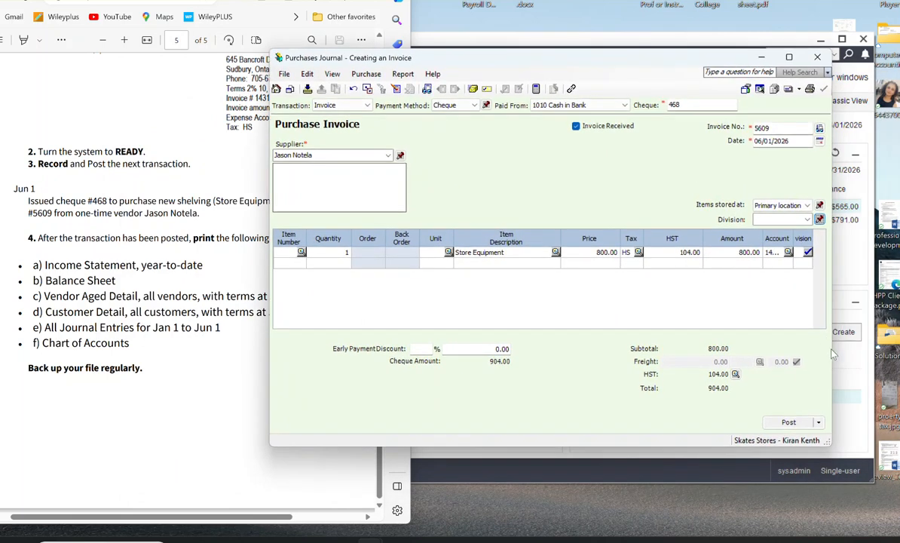
pyautogui.moveTo(830, 353); pyautogui.dragTo(860, 345)
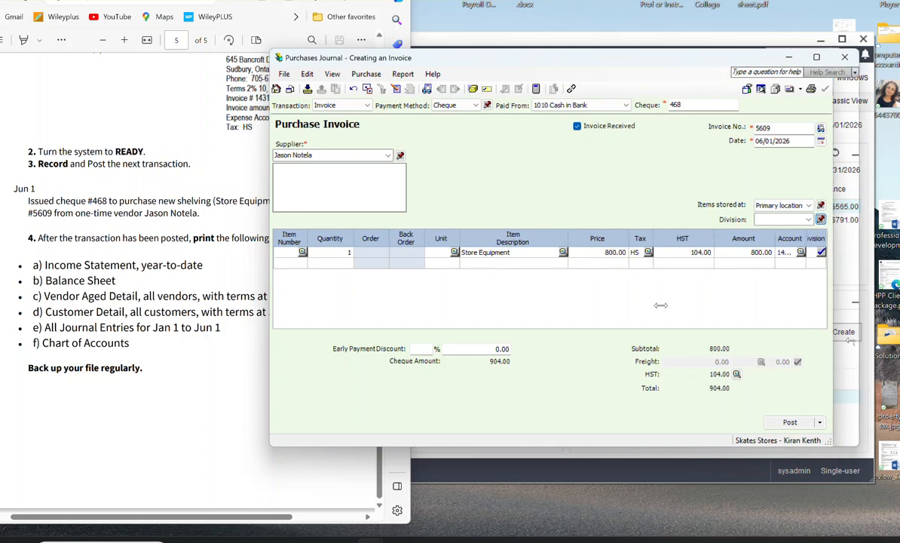
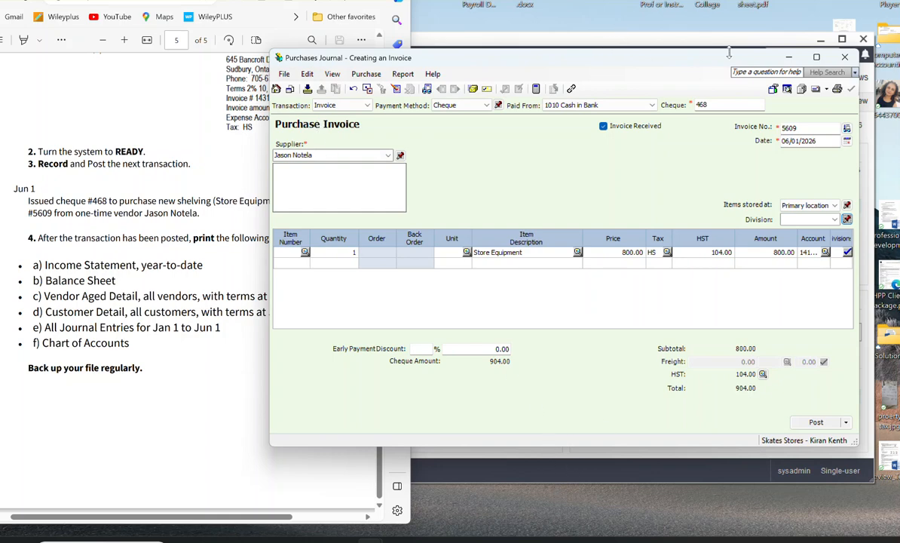
pyautogui.click(789, 58)
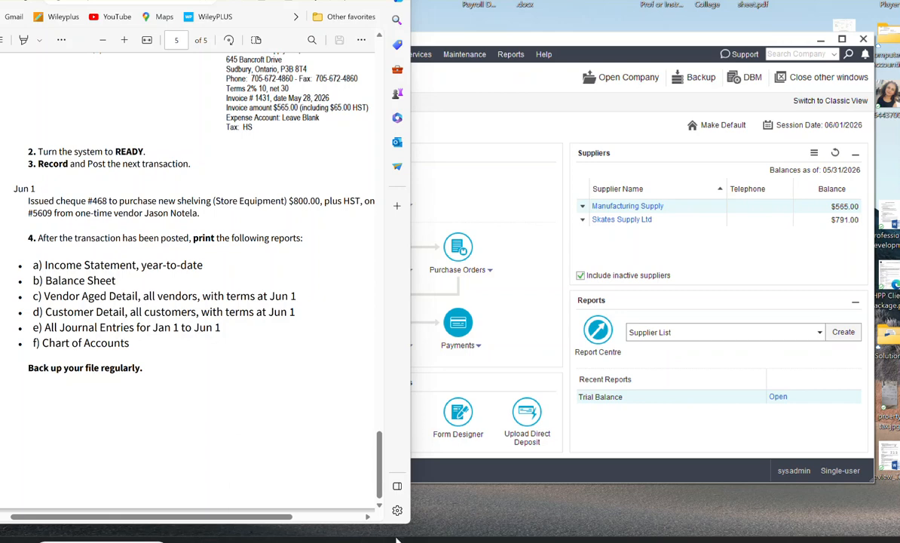
pyautogui.moveTo(373, 540)
pyautogui.click(436, 483)
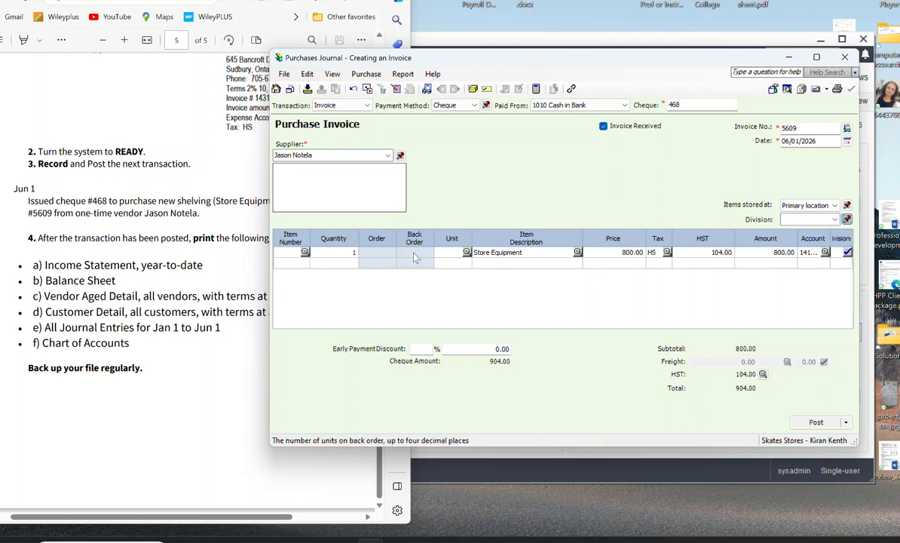
pyautogui.click(466, 256)
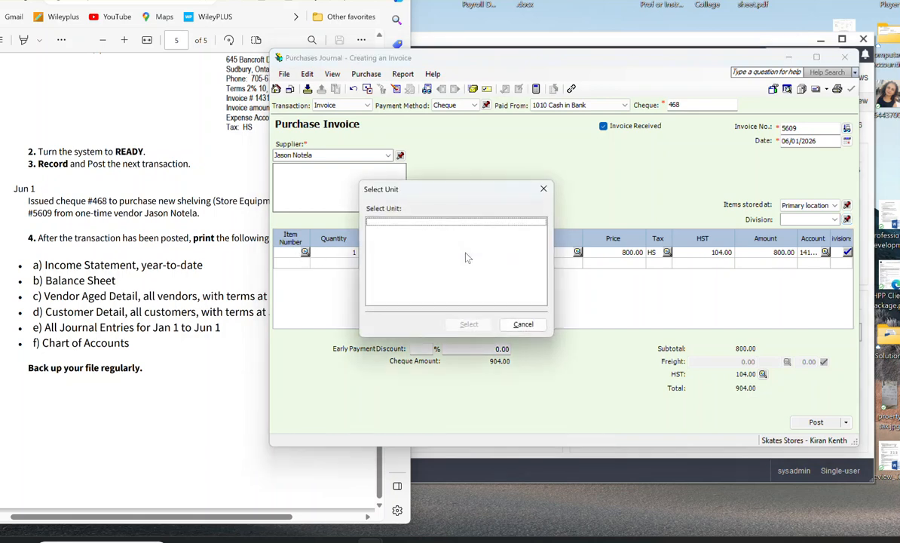
pyautogui.click(523, 324)
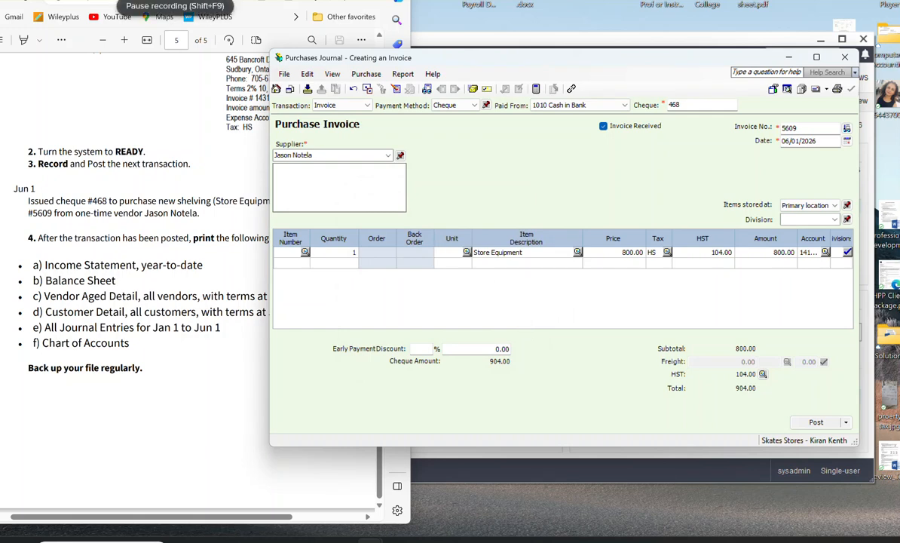
pyautogui.click(175, 3)
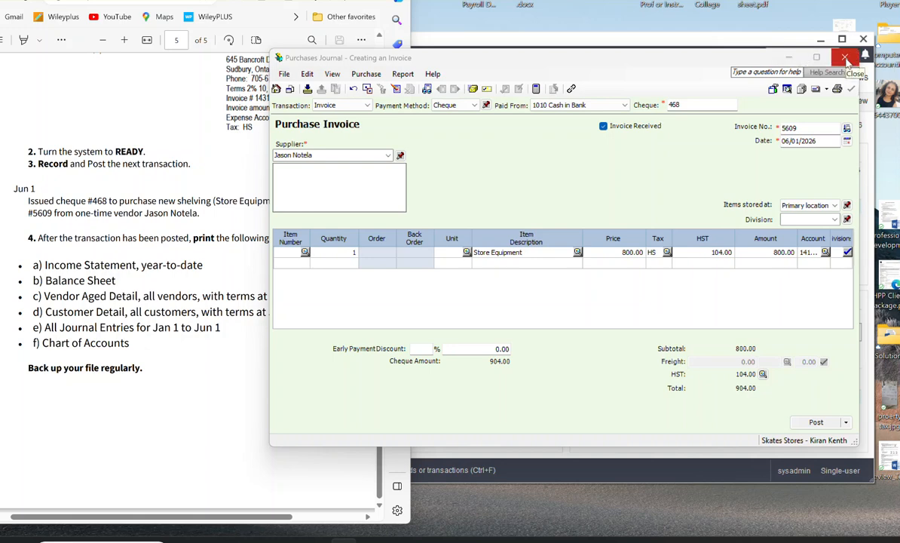
# Step: Close the unposted purchase invoice and discard its transaction
pyautogui.click(846, 58)
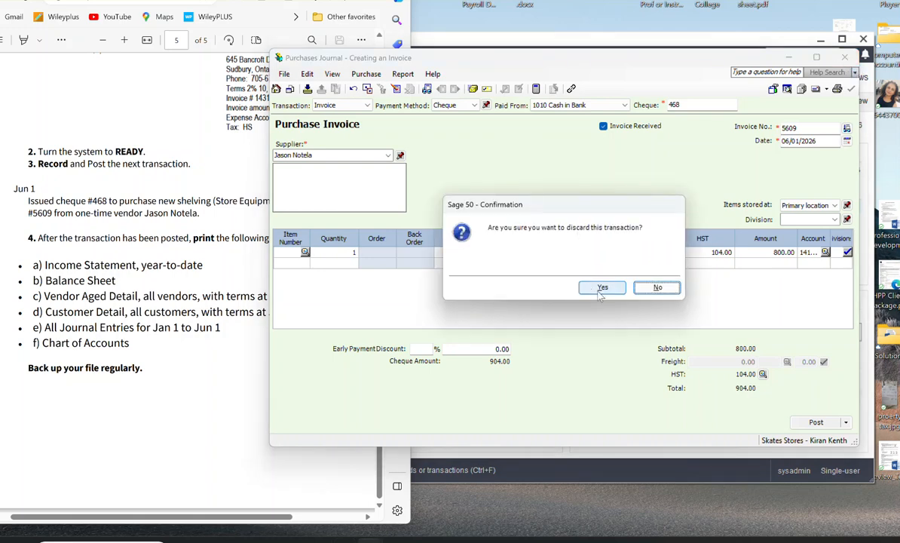
pyautogui.click(573, 288)
pyautogui.click(481, 194)
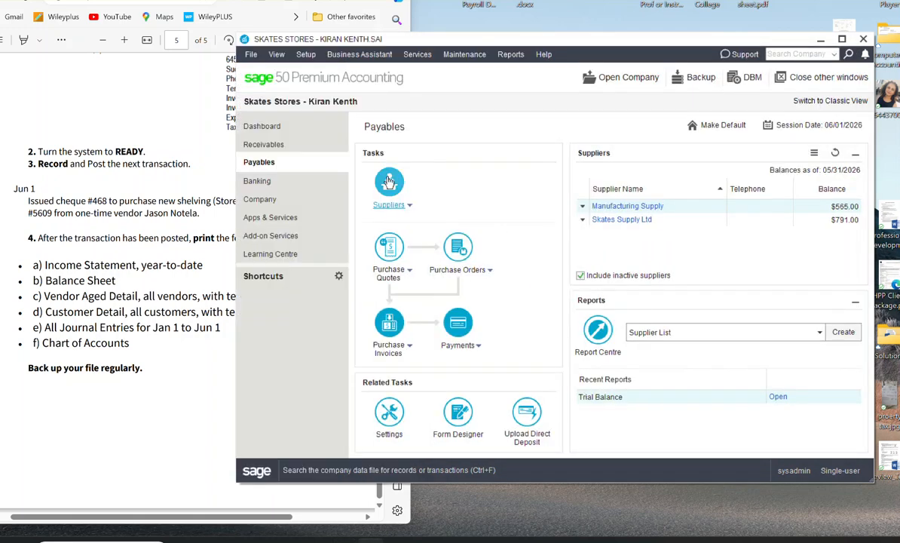
# Step: In the company's sales tax settings, make the HST under tax code HS refundable and save the settings
pyautogui.click(305, 54)
pyautogui.click(326, 115)
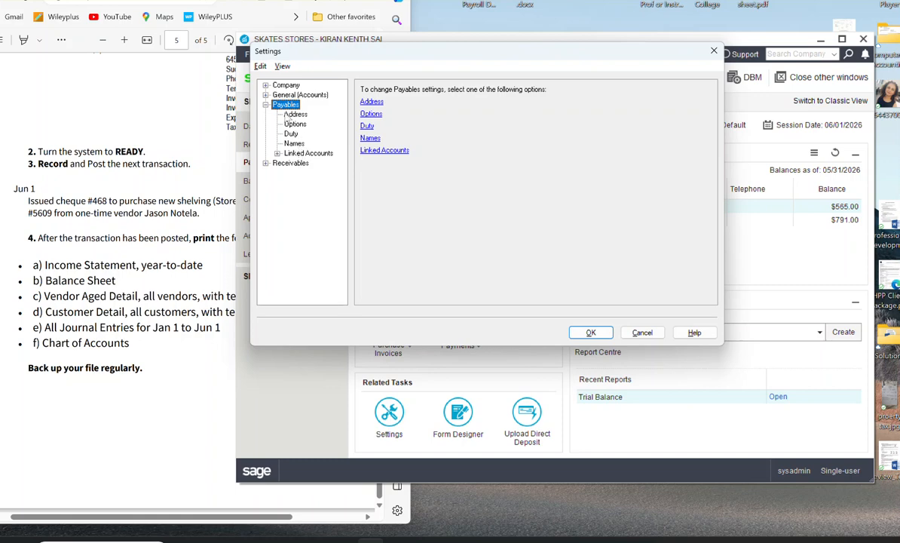
pyautogui.click(285, 86)
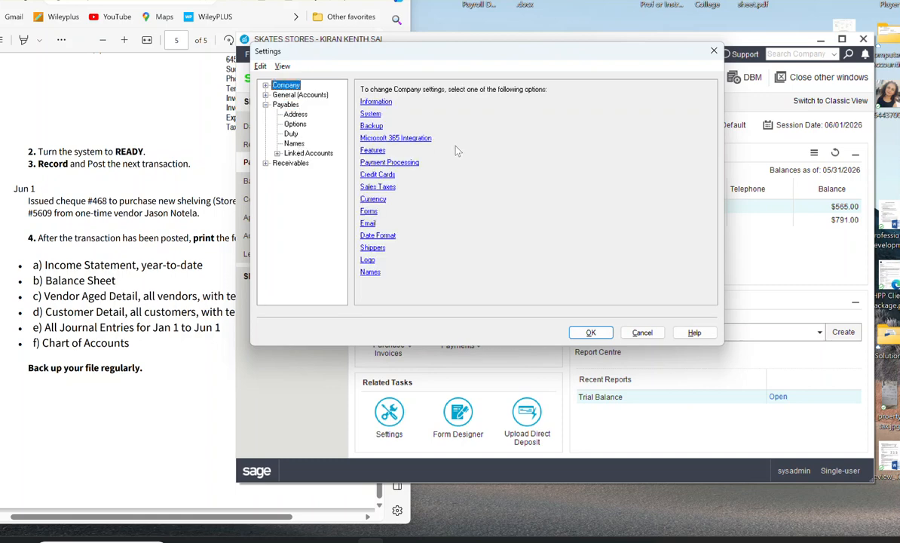
pyautogui.click(373, 188)
pyautogui.click(365, 101)
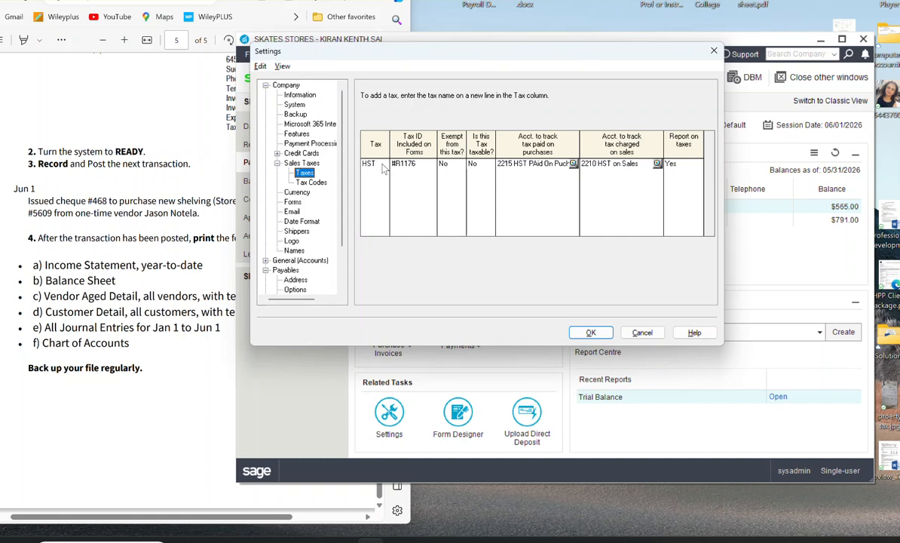
pyautogui.click(308, 182)
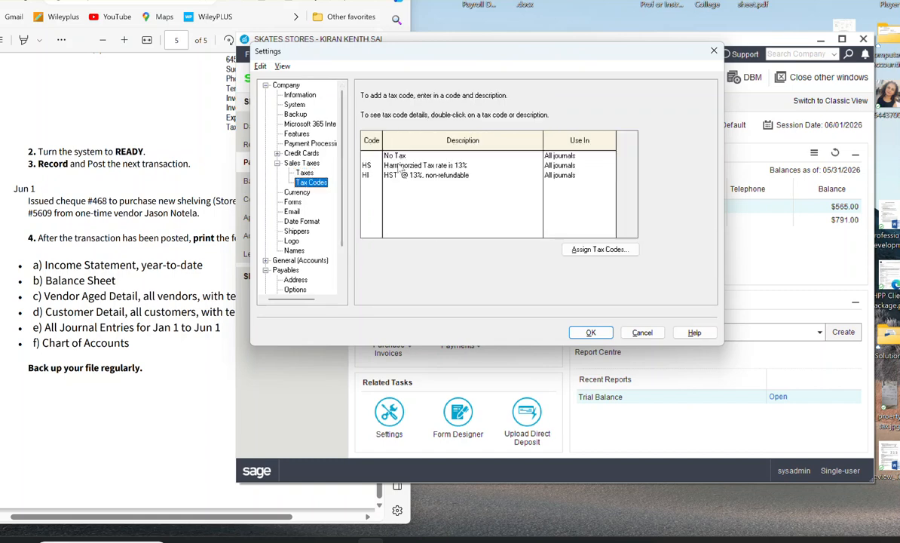
pyautogui.click(379, 169)
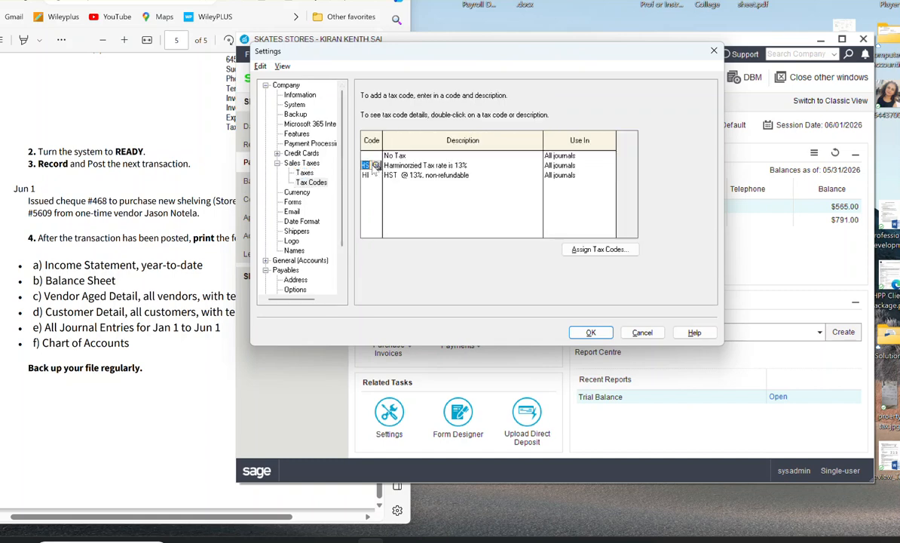
pyautogui.click(377, 165)
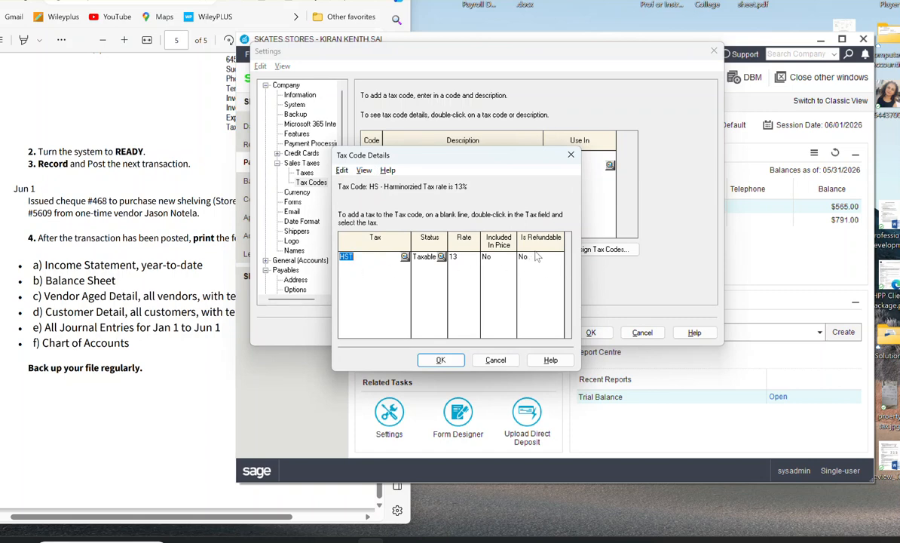
pyautogui.click(541, 260)
pyautogui.click(441, 360)
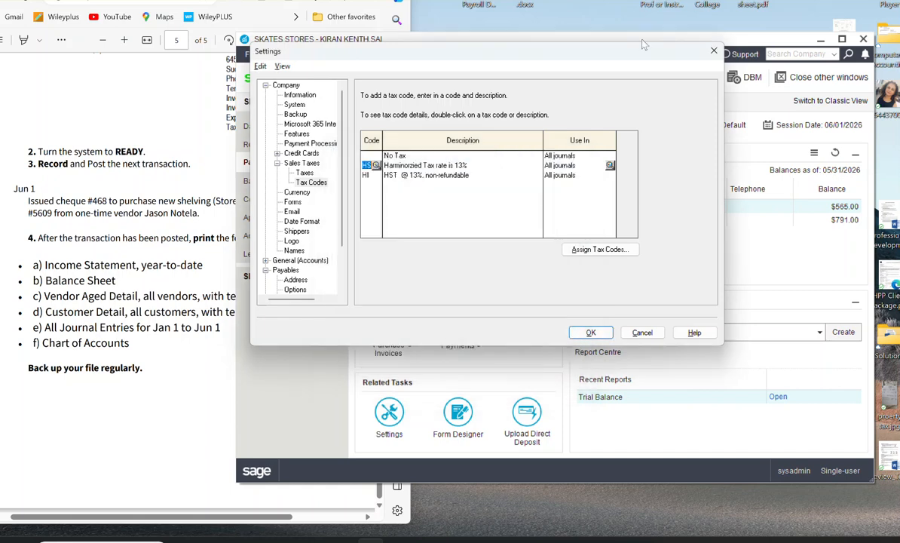
pyautogui.click(590, 333)
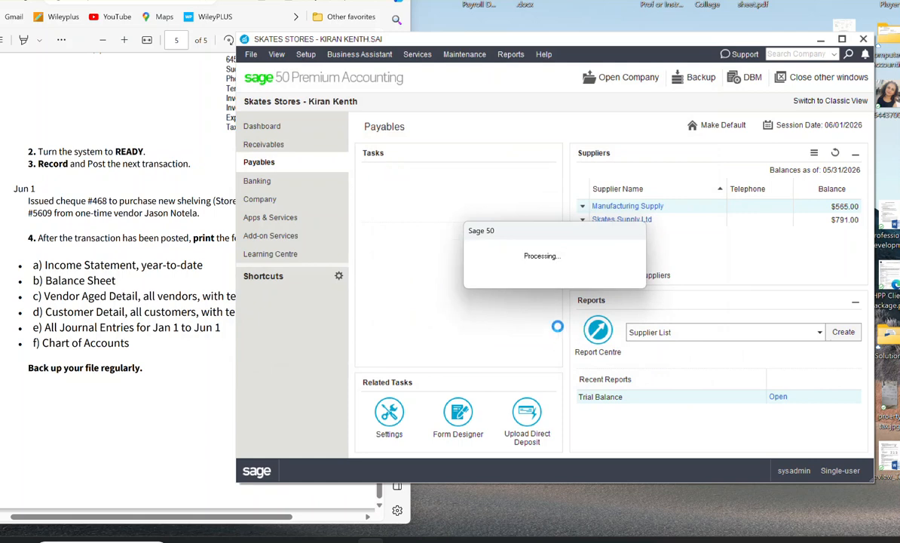
# Step: Create a new purchase invoice, enter the supplier's name from the exercise, and continue with it as a one-time supplier
pyautogui.click(391, 348)
pyautogui.moveTo(392, 367)
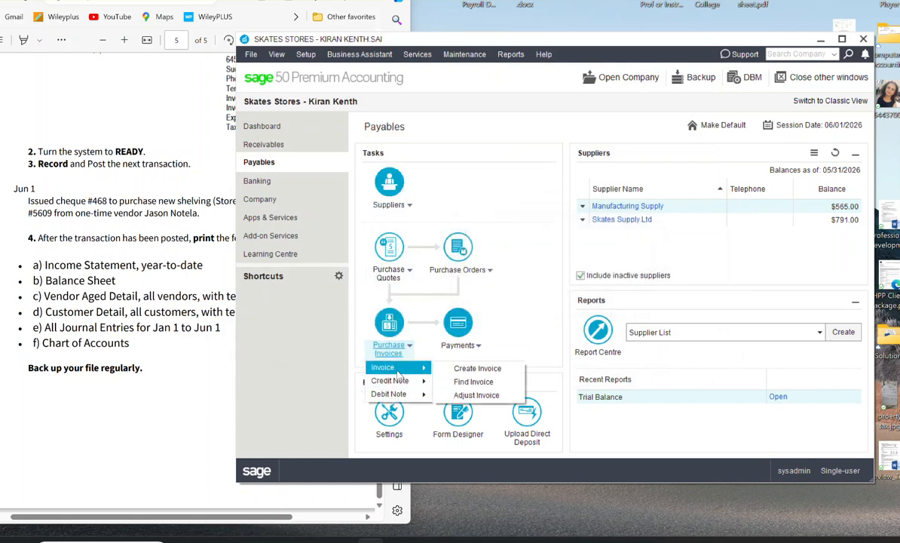
pyautogui.click(486, 369)
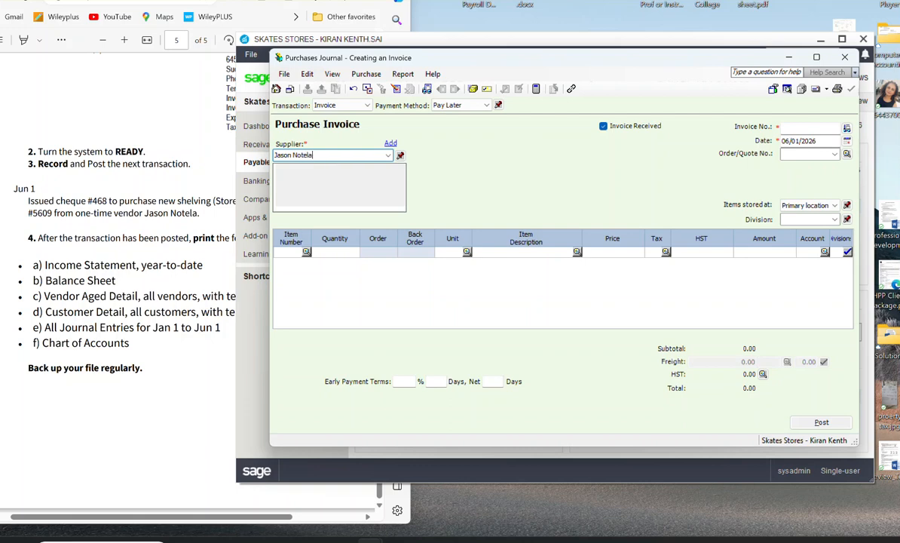
pyautogui.press('Tab')
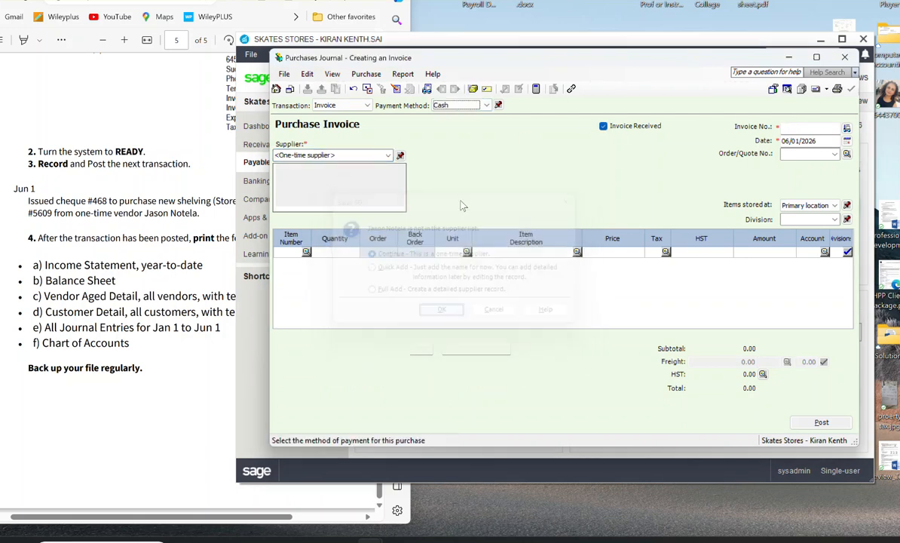
pyautogui.click(443, 312)
# Step: Set the payment method to Cheque with cheque number 468 and enter invoice number 5609
pyautogui.click(487, 105)
pyautogui.click(443, 119)
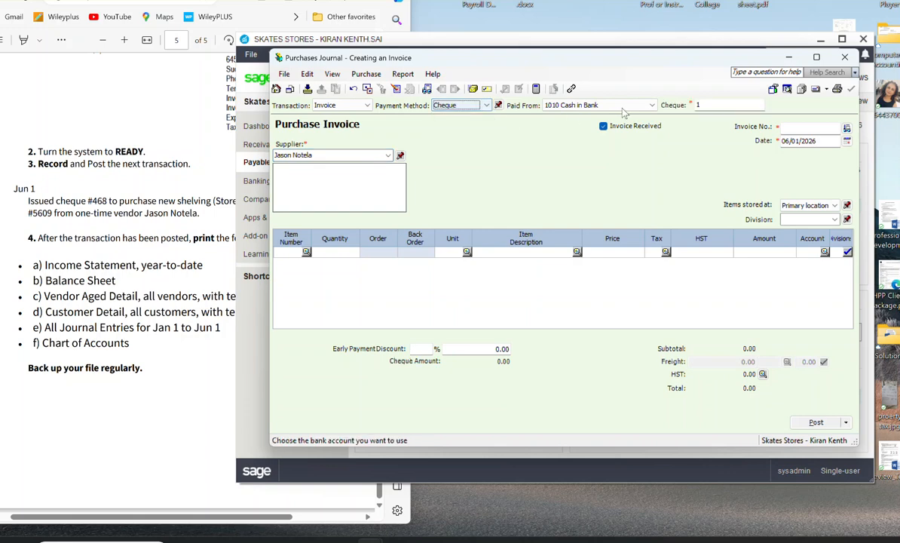
pyautogui.click(739, 105)
pyautogui.write('468')
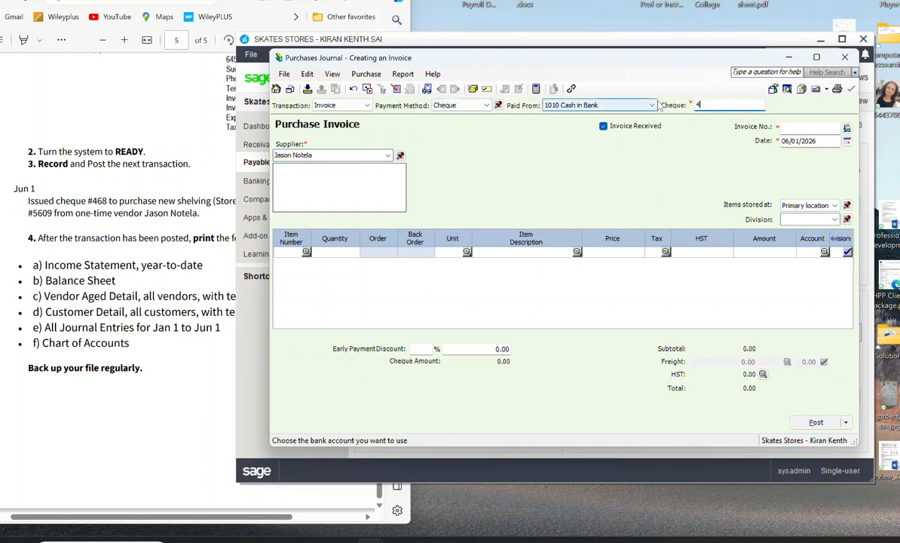
pyautogui.click(801, 128)
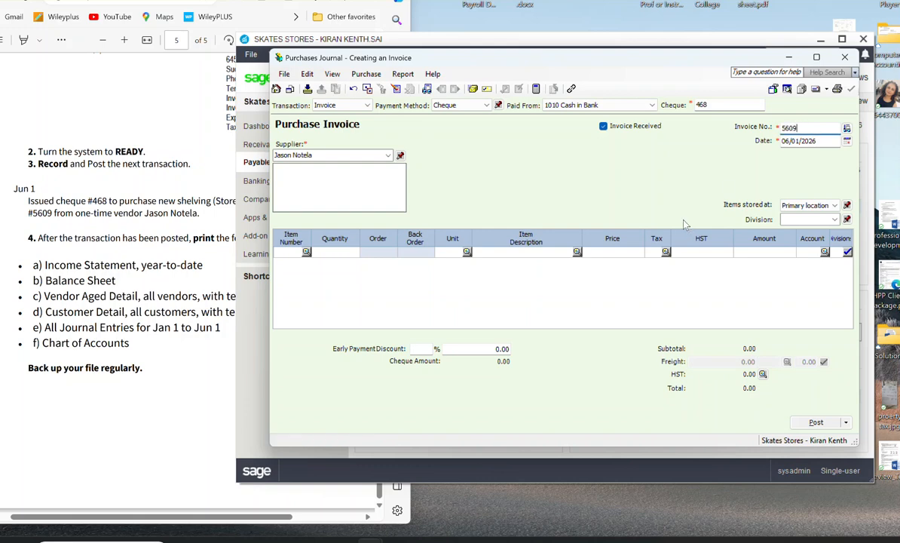
# Step: Fill the first invoice line with amount 800.00, tax code HS and the description Store Equipment
pyautogui.click(756, 252)
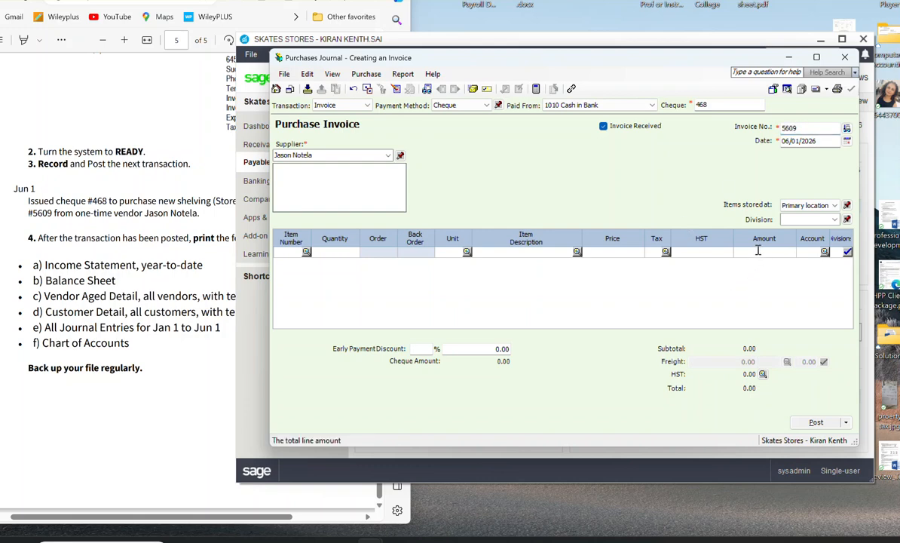
pyautogui.write('800')
pyautogui.click(713, 254)
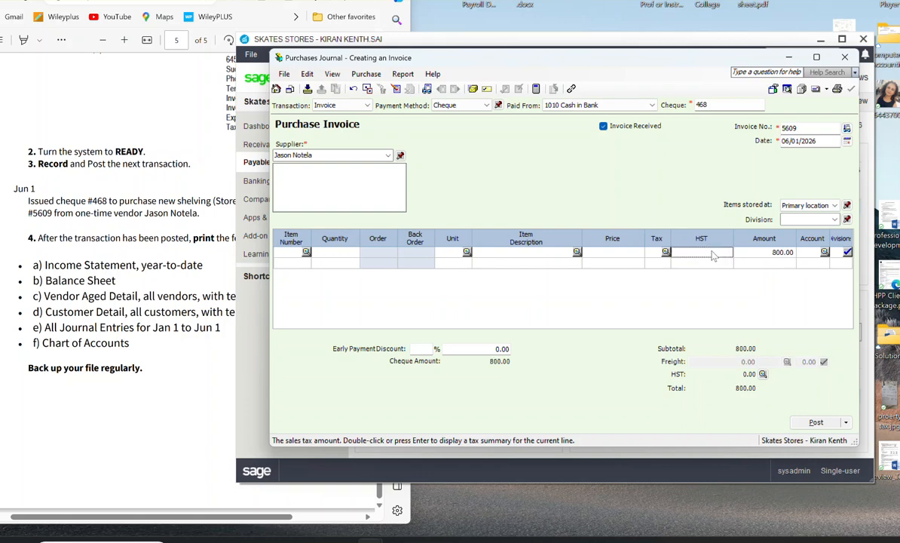
pyautogui.click(665, 251)
pyautogui.click(384, 230)
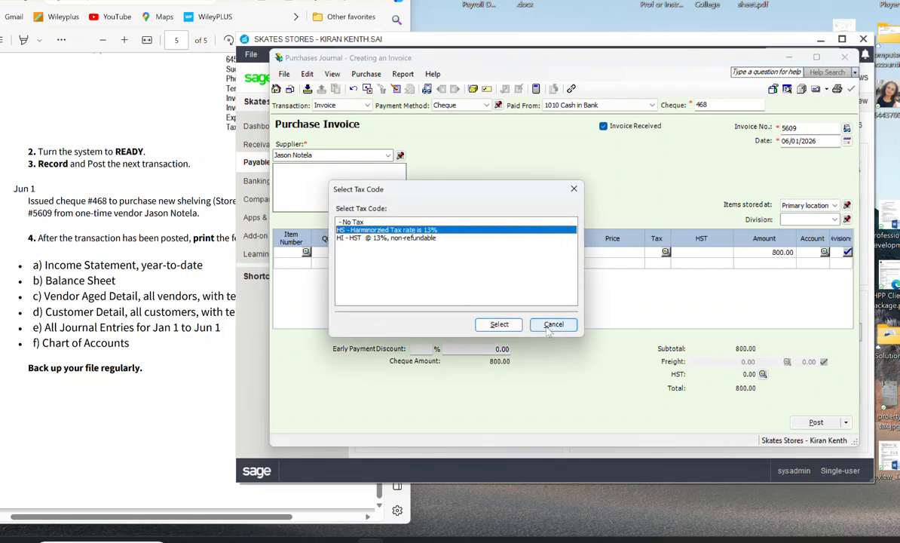
pyautogui.click(499, 324)
pyautogui.click(513, 254)
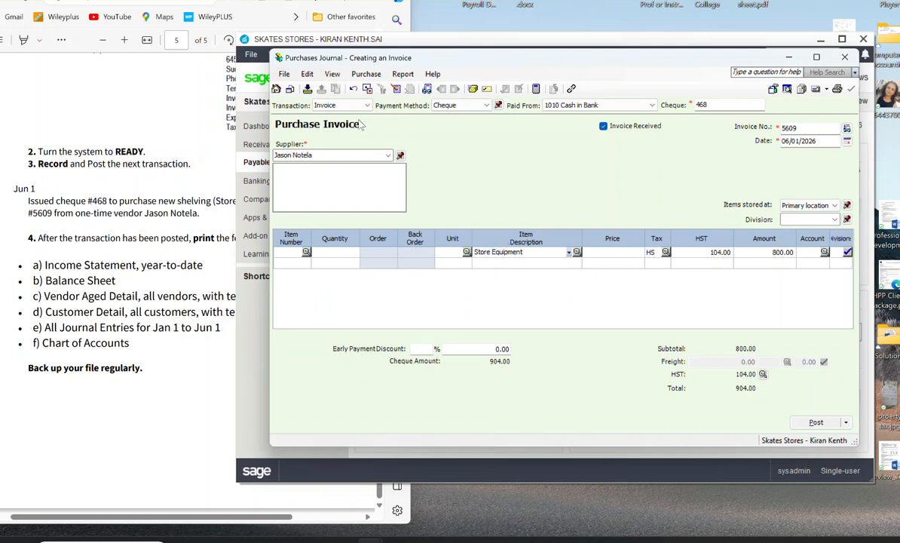
# Step: Try to display the purchases journal entry for the unposted invoice
pyautogui.click(403, 74)
pyautogui.click(411, 89)
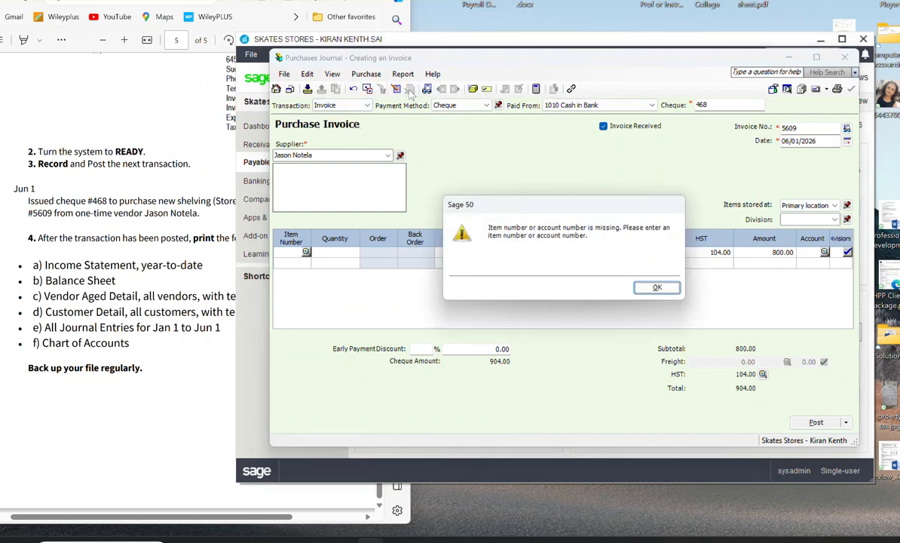
pyautogui.click(613, 274)
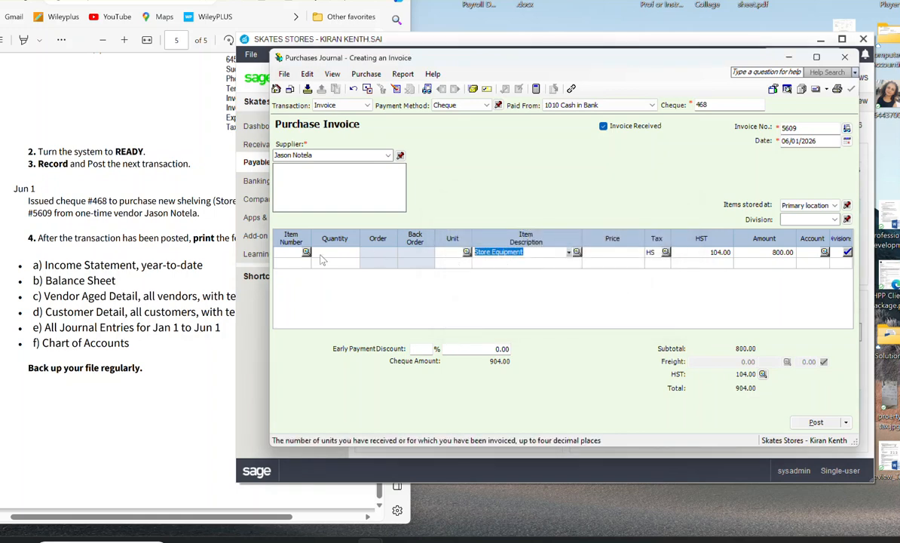
pyautogui.press('Tab')
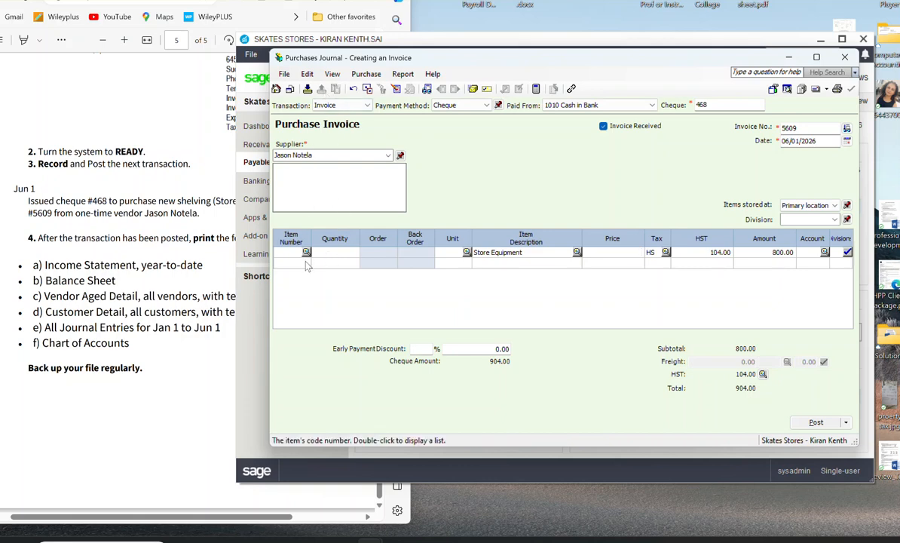
# Step: Customize the purchase invoice columns to hide Item Number, Quantity Invoiced and Unit
pyautogui.click(307, 76)
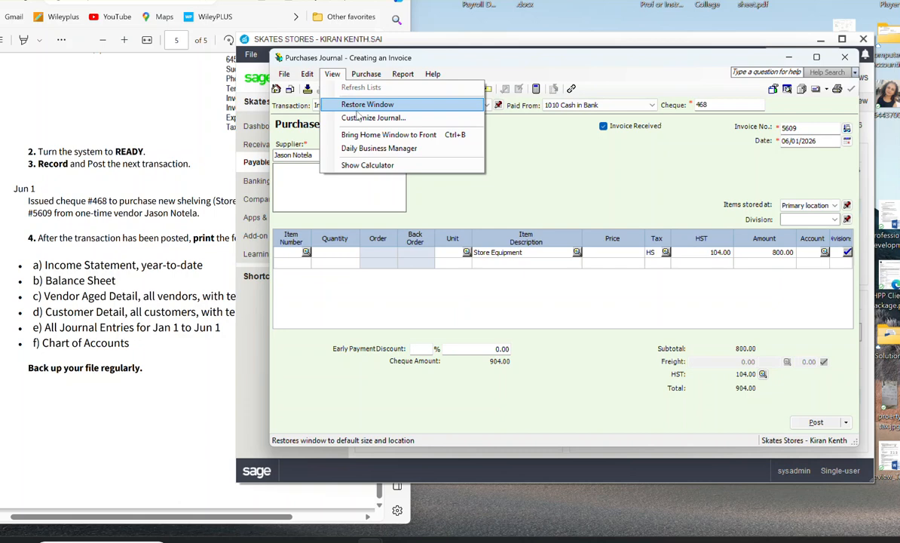
pyautogui.click(360, 123)
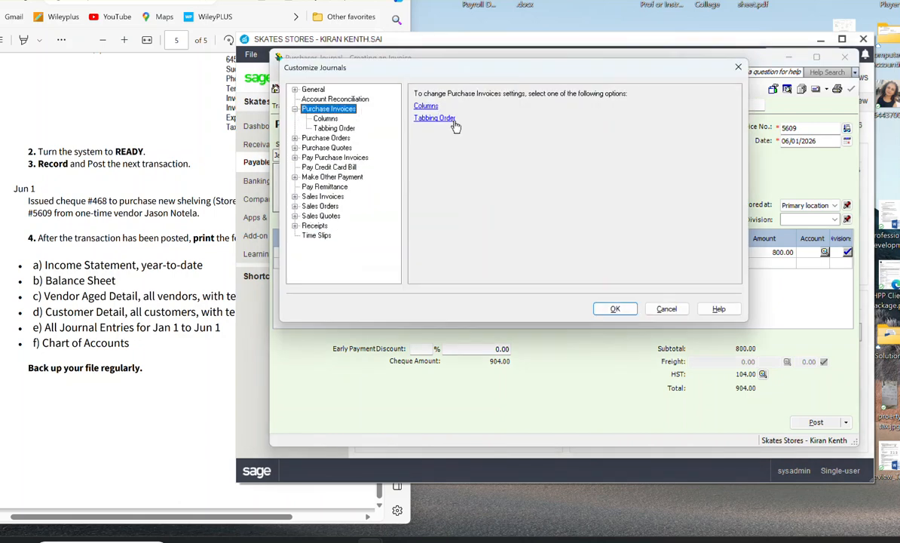
pyautogui.click(425, 106)
pyautogui.click(423, 112)
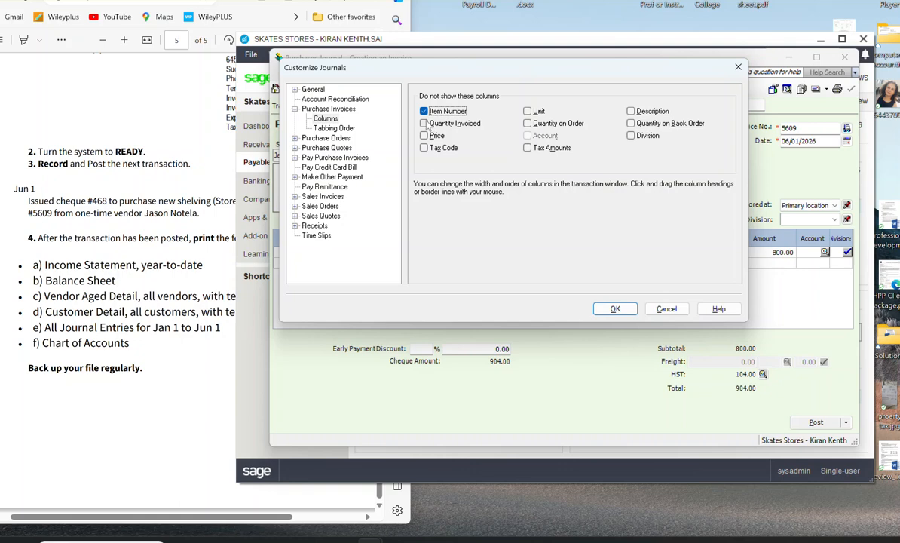
pyautogui.click(425, 124)
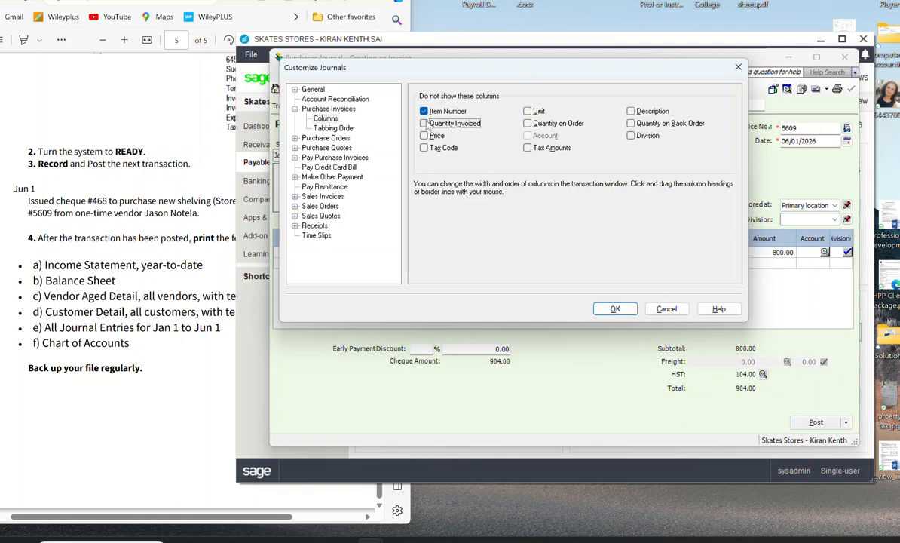
pyautogui.click(532, 112)
pyautogui.click(613, 309)
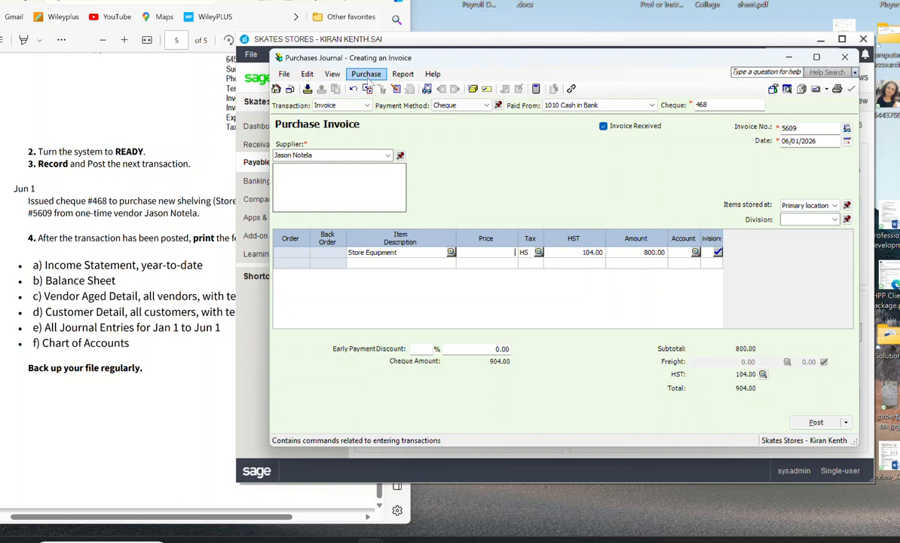
# Step: Customize the purchase invoice columns to show Quantity Invoiced and Unit again, keeping only Item Number hidden
pyautogui.click(314, 79)
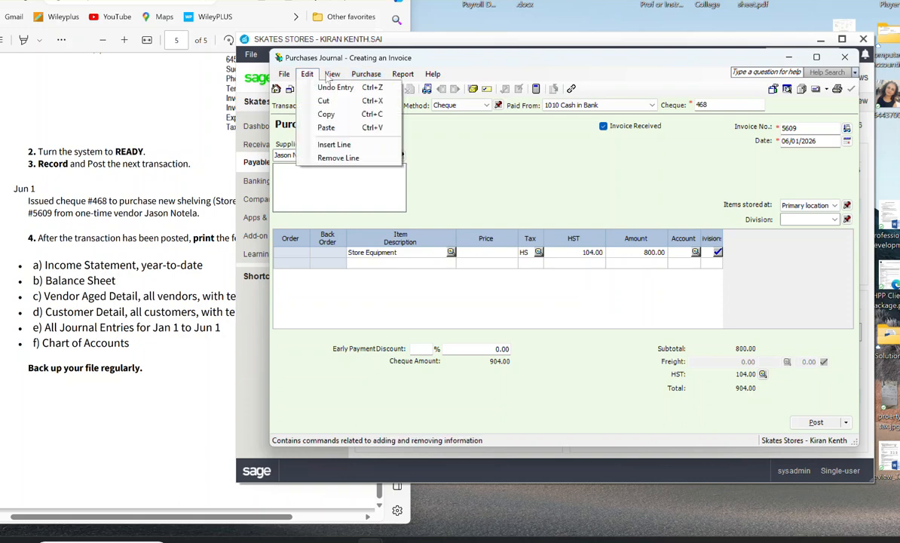
pyautogui.moveTo(332, 74)
pyautogui.click(347, 117)
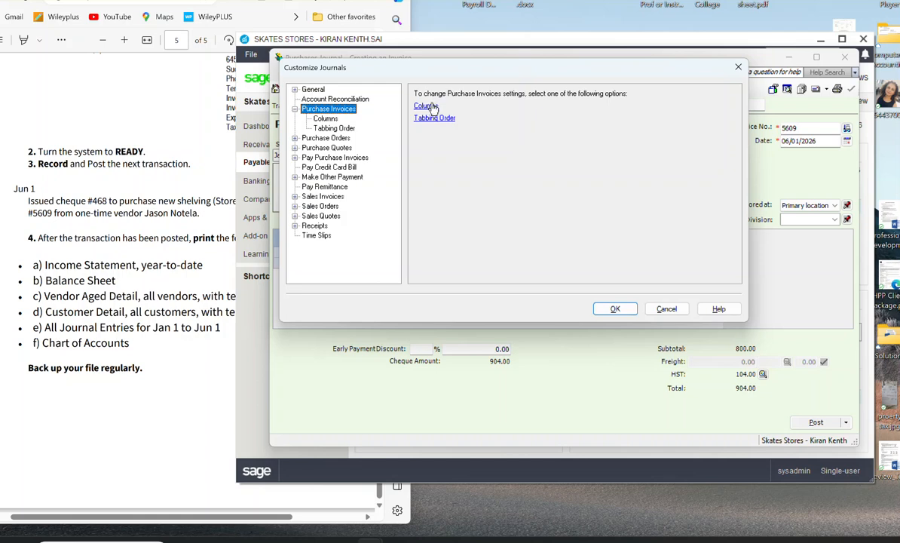
pyautogui.click(430, 107)
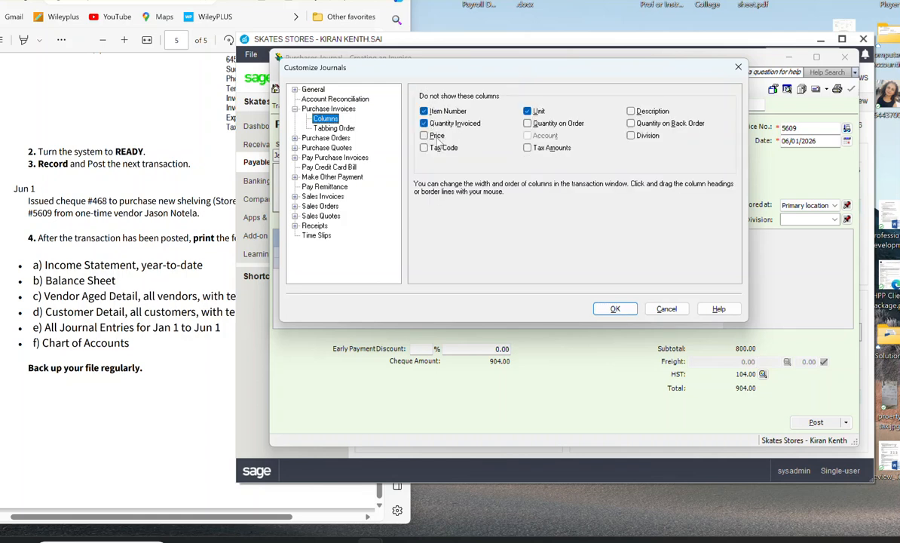
pyautogui.click(426, 123)
pyautogui.click(426, 111)
pyautogui.click(531, 118)
pyautogui.click(423, 112)
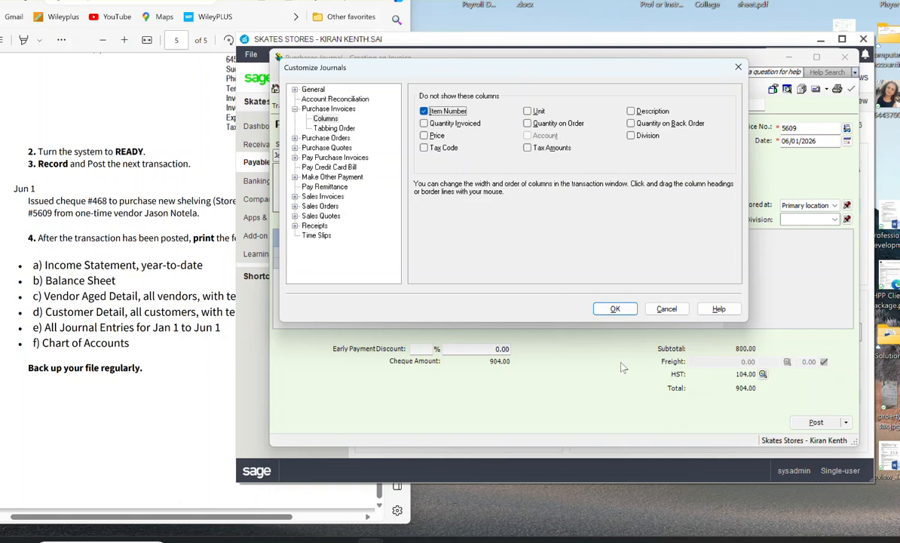
pyautogui.click(612, 310)
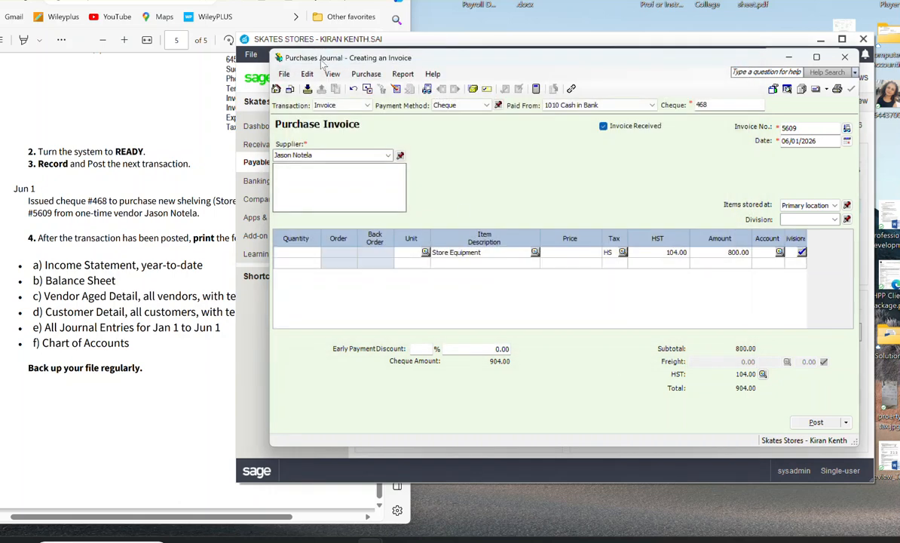
# Step: Try to display the journal entry for the purchase invoice before assigning an account to its line
pyautogui.click(401, 74)
pyautogui.click(438, 87)
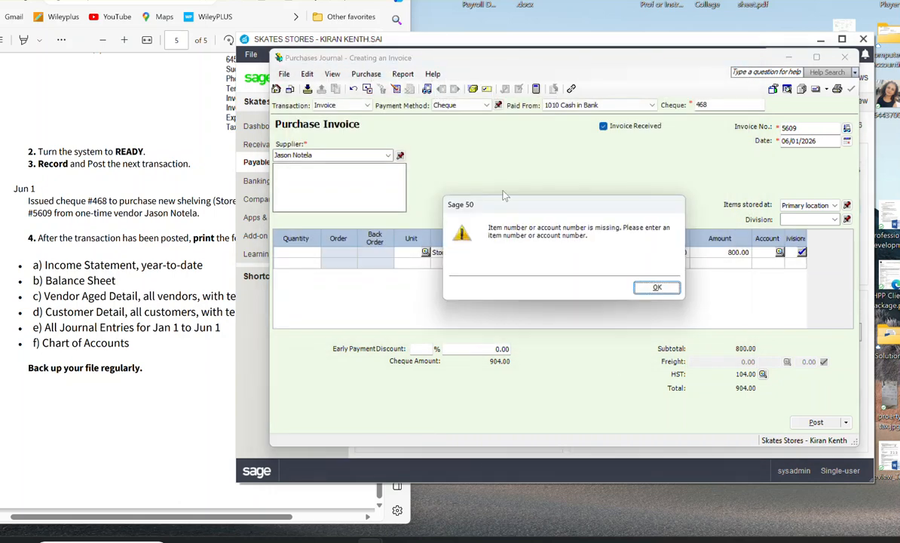
pyautogui.click(657, 288)
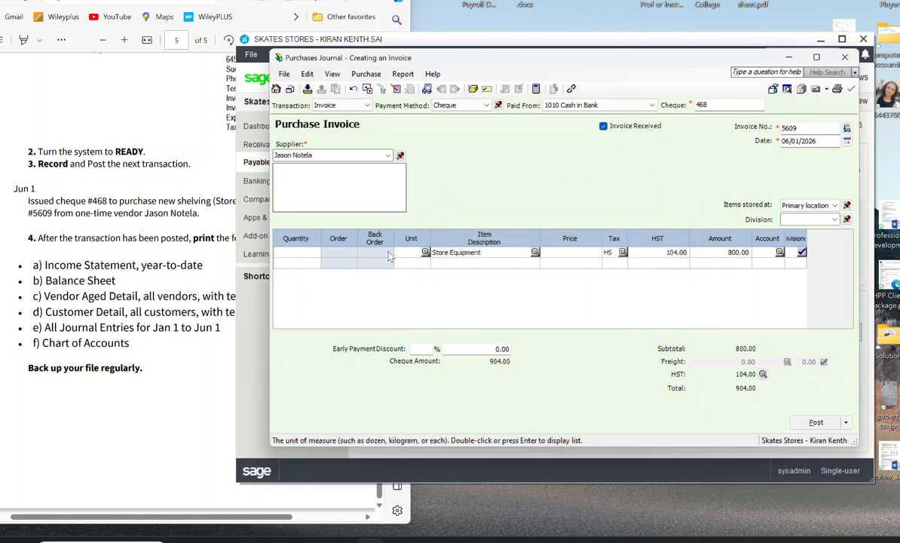
# Step: Clear the item description on the first invoice line and assign the line to account 1410 Stroe Equipment
pyautogui.click(488, 261)
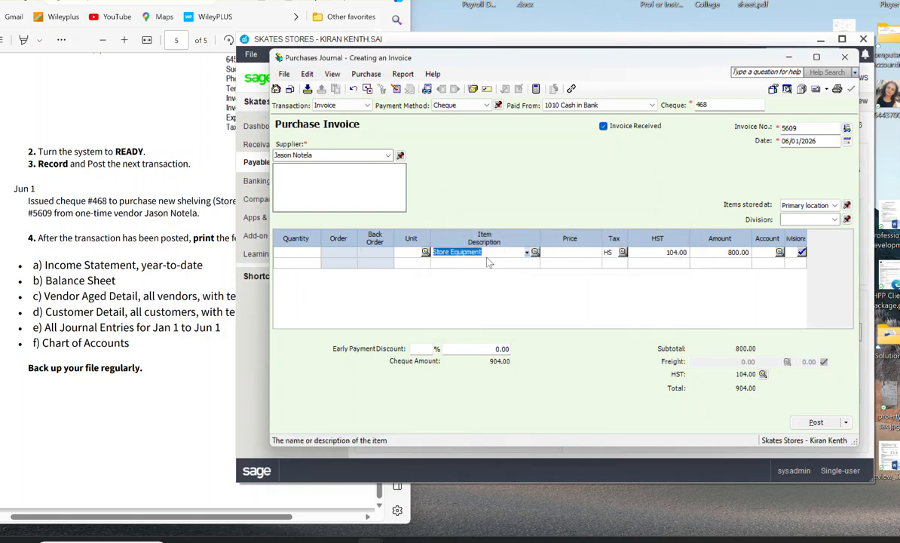
pyautogui.press('BackSpace')
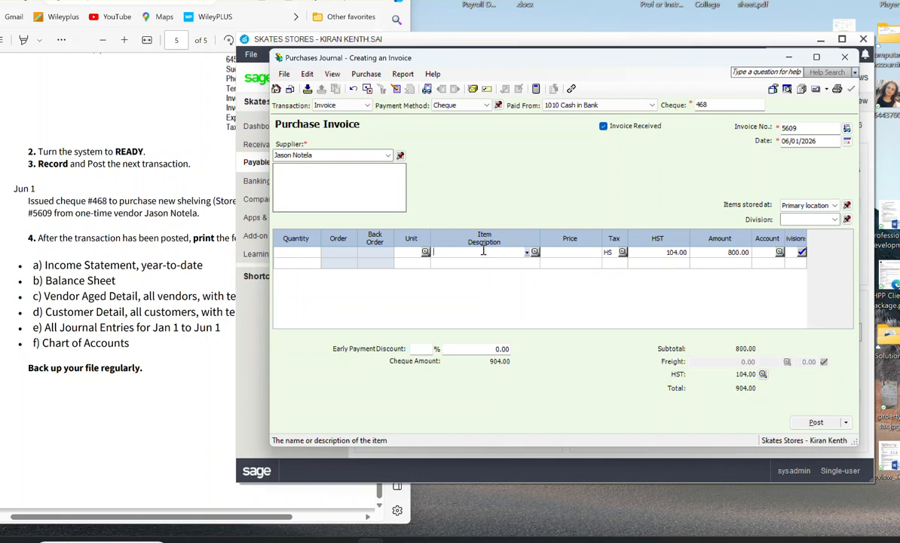
pyautogui.click(780, 253)
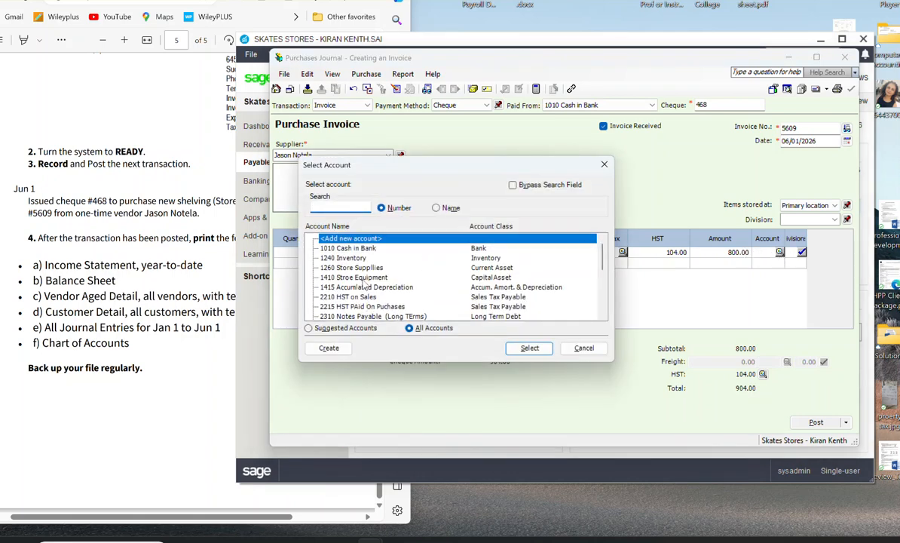
pyautogui.click(362, 277)
pyautogui.click(524, 350)
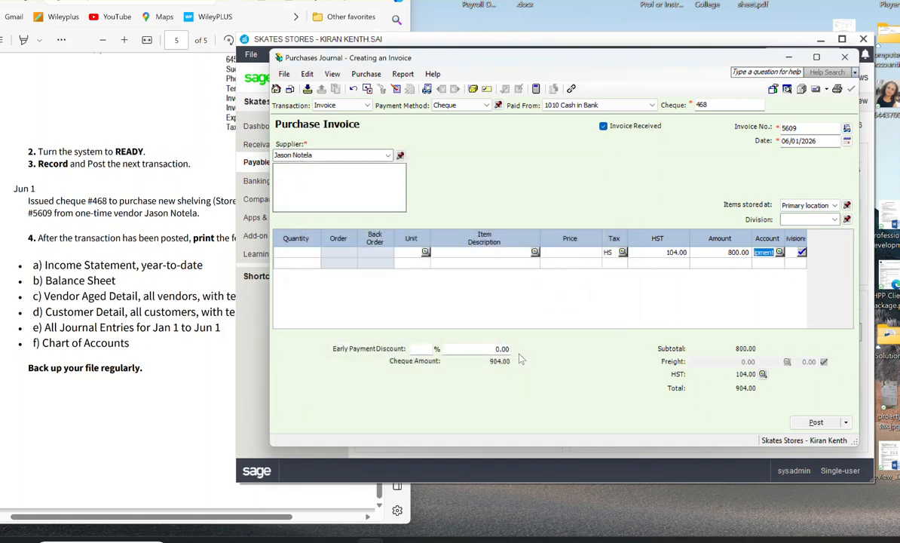
pyautogui.click(506, 256)
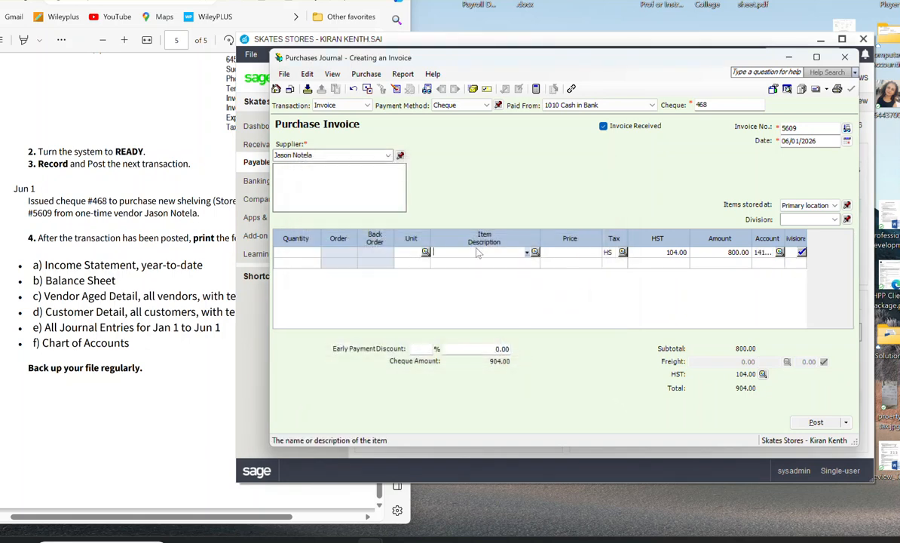
pyautogui.click(527, 253)
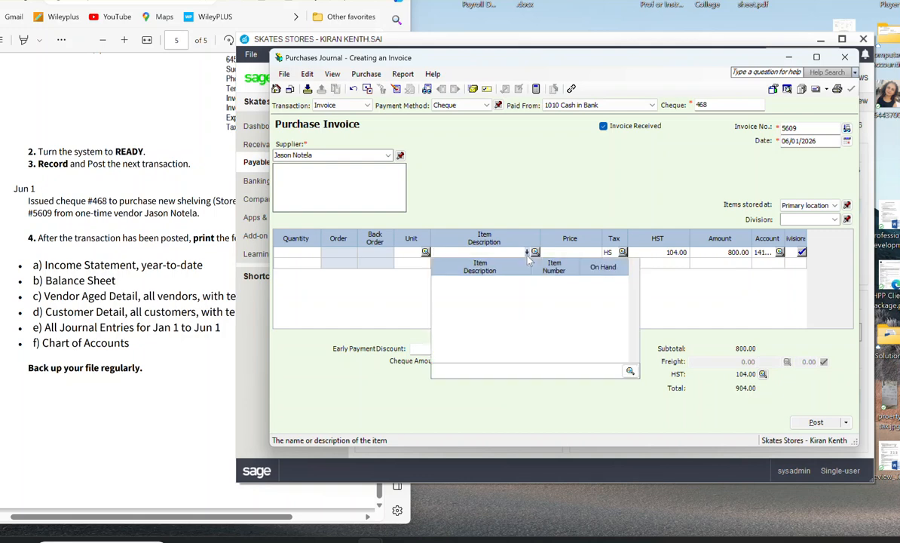
pyautogui.click(572, 251)
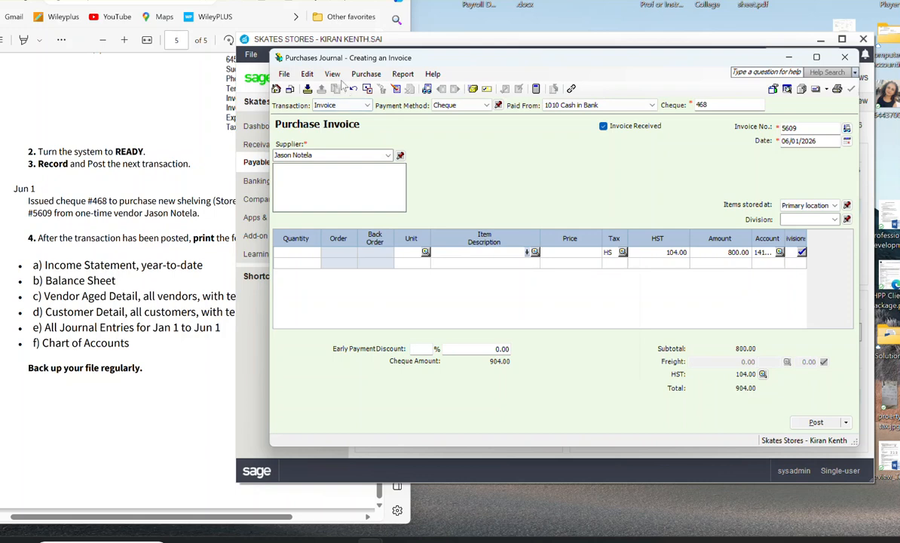
# Step: Review the purchases journal entry for the unposted invoice, checking its accounts, debits and credits, and close it
pyautogui.click(404, 75)
pyautogui.click(430, 90)
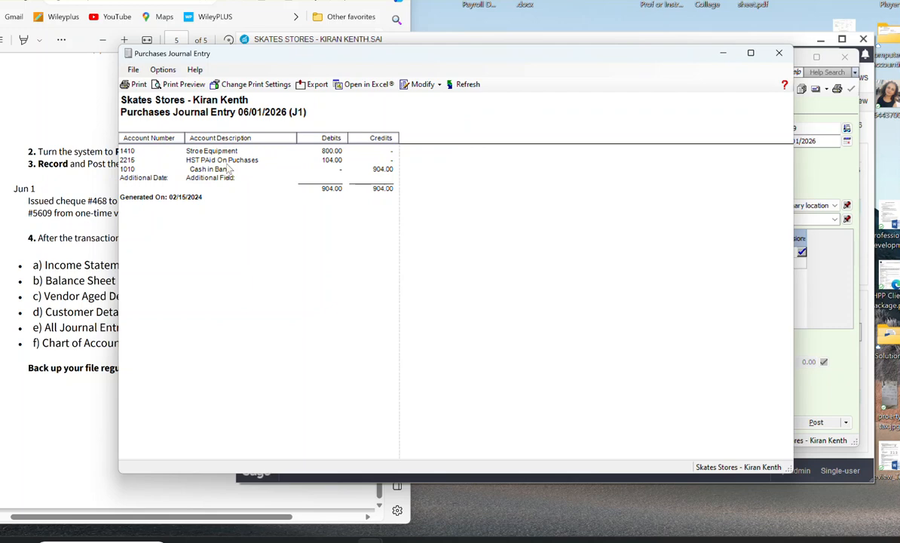
pyautogui.click(779, 53)
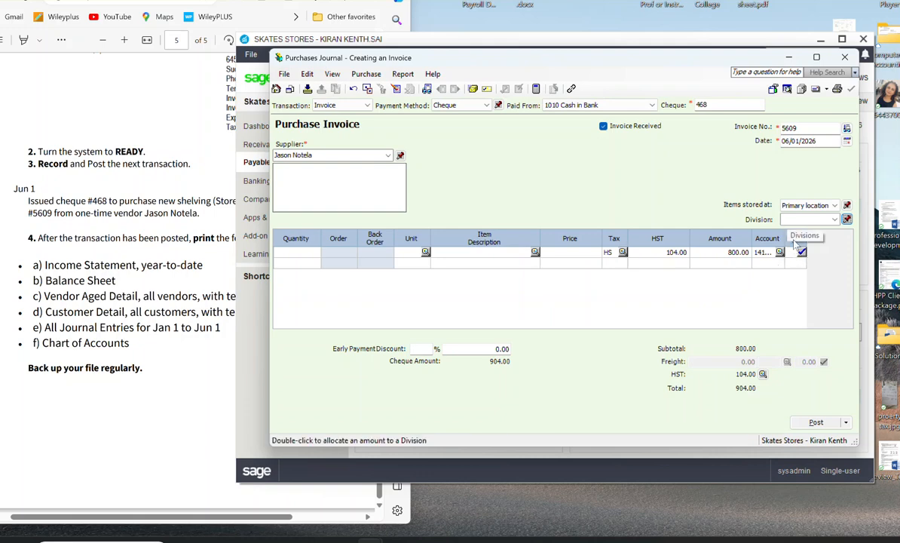
# Step: Customize the purchase invoice columns to hide Division as well
pyautogui.click(310, 75)
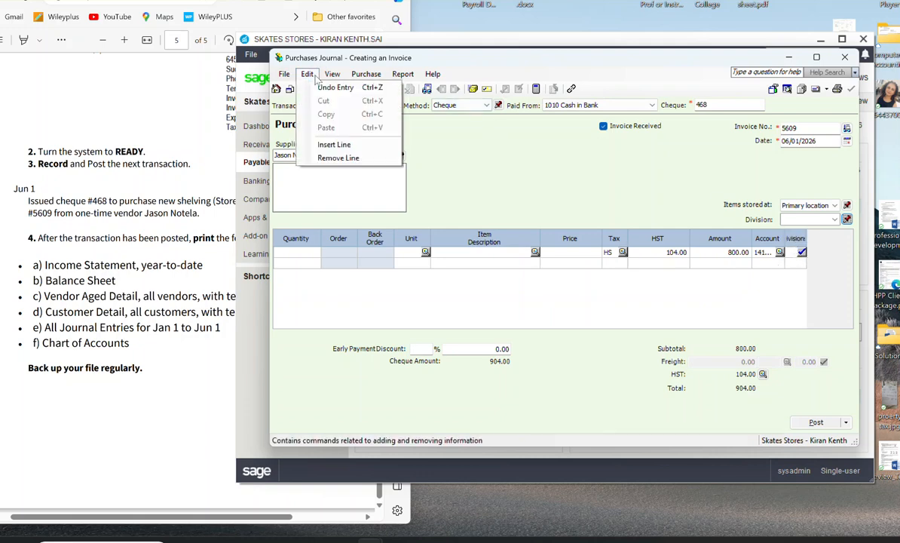
pyautogui.moveTo(331, 74)
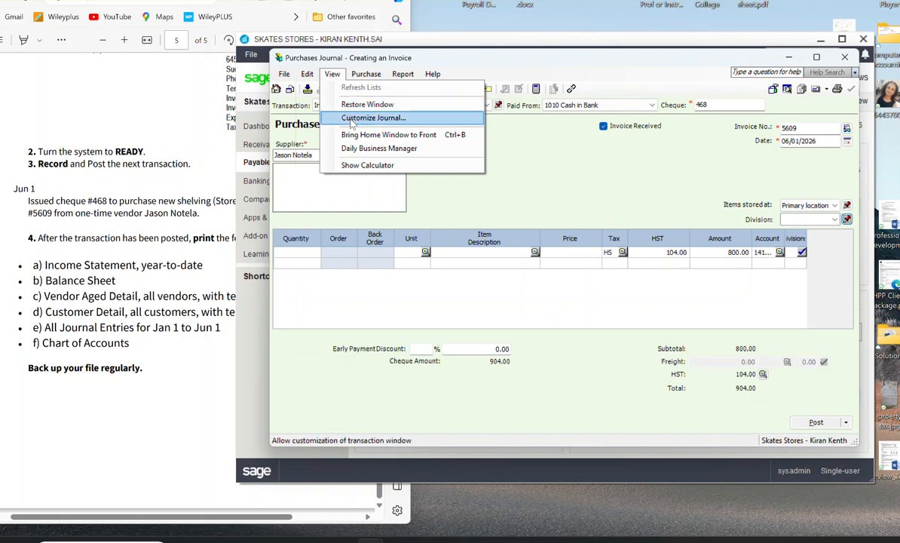
pyautogui.click(350, 117)
pyautogui.click(436, 107)
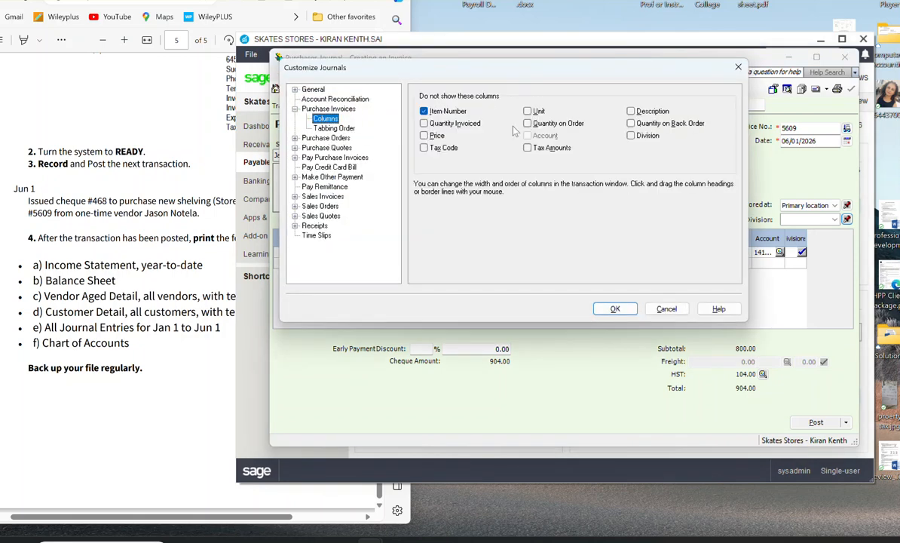
pyautogui.click(631, 135)
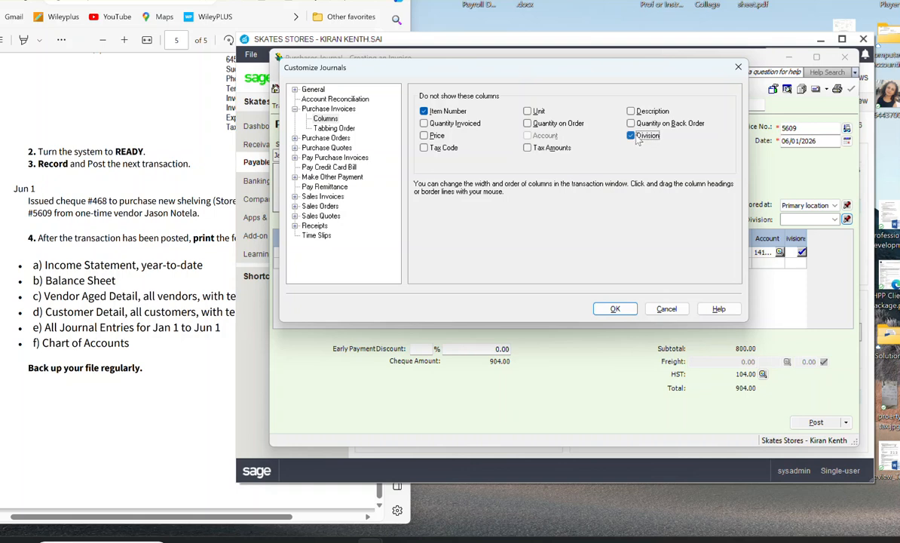
pyautogui.click(628, 312)
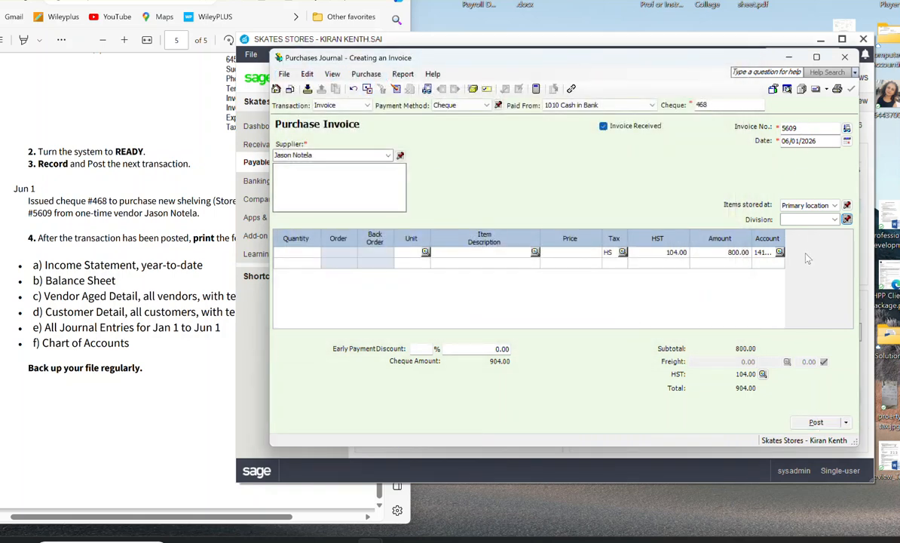
# Step: Post the purchase invoice, accept continuing the cheque sequence from the new number, and close the Purchases Journal
pyautogui.click(814, 422)
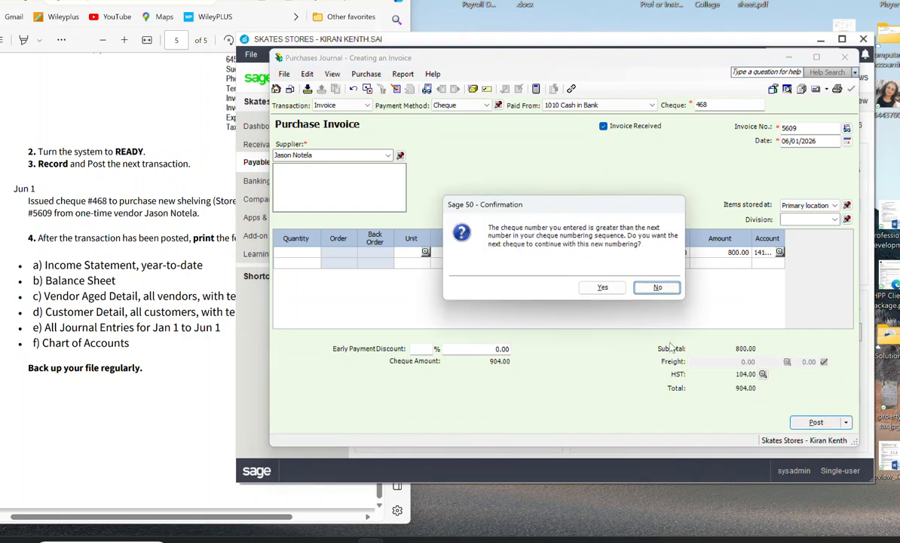
pyautogui.click(602, 289)
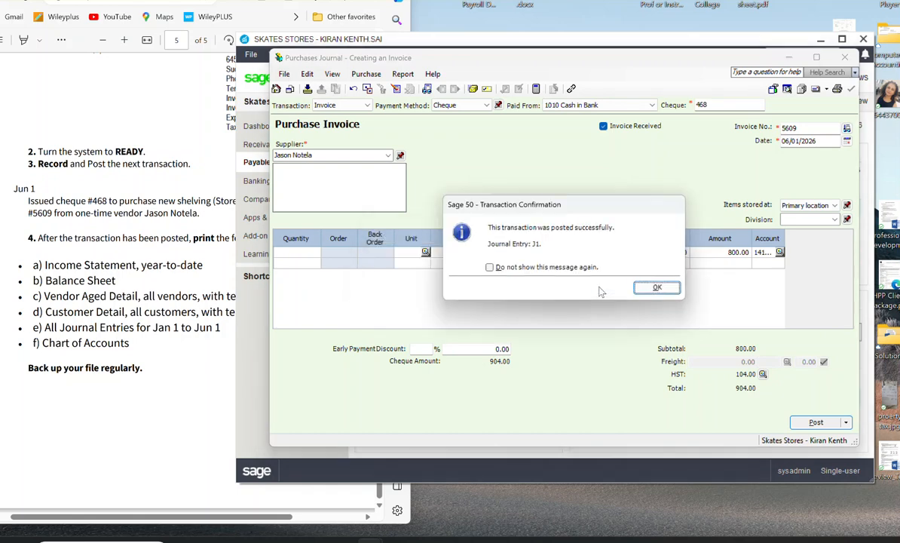
pyautogui.click(657, 288)
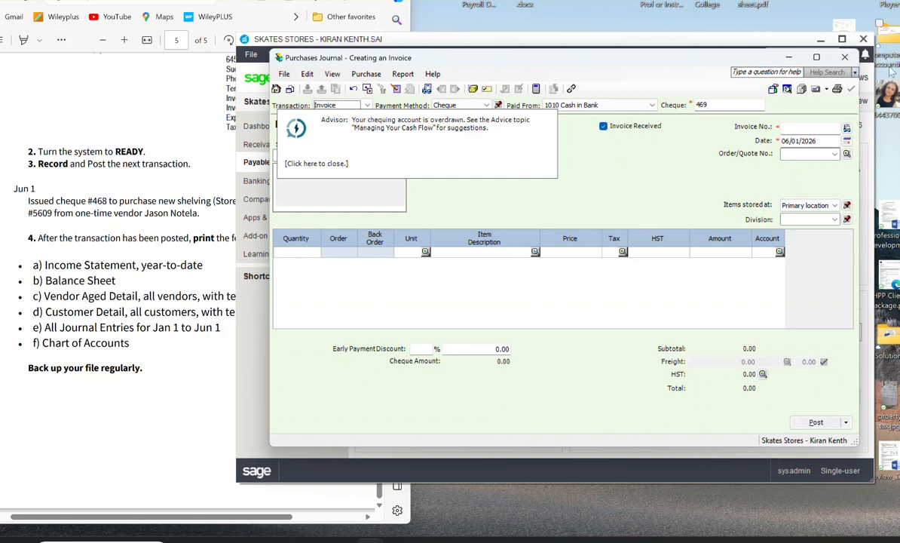
pyautogui.click(841, 60)
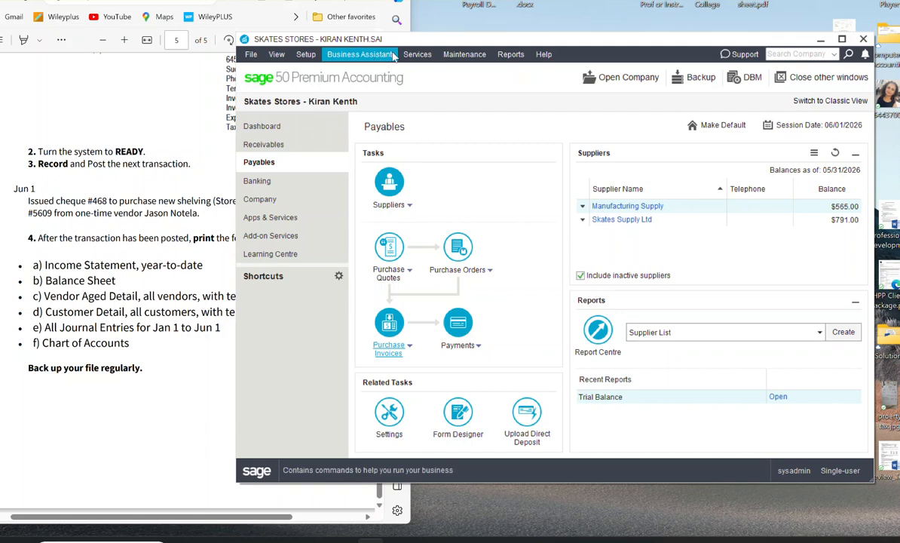
# Step: Display the All Journal Entries report by date from 05/31/2026 to 06/01/2026, review the posted entry and close the report
pyautogui.click(510, 54)
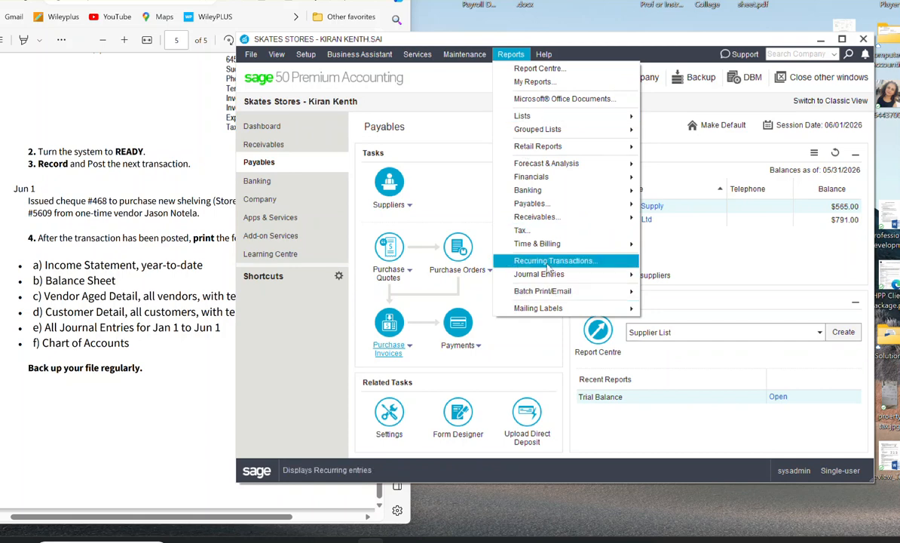
pyautogui.moveTo(558, 275)
pyautogui.click(666, 275)
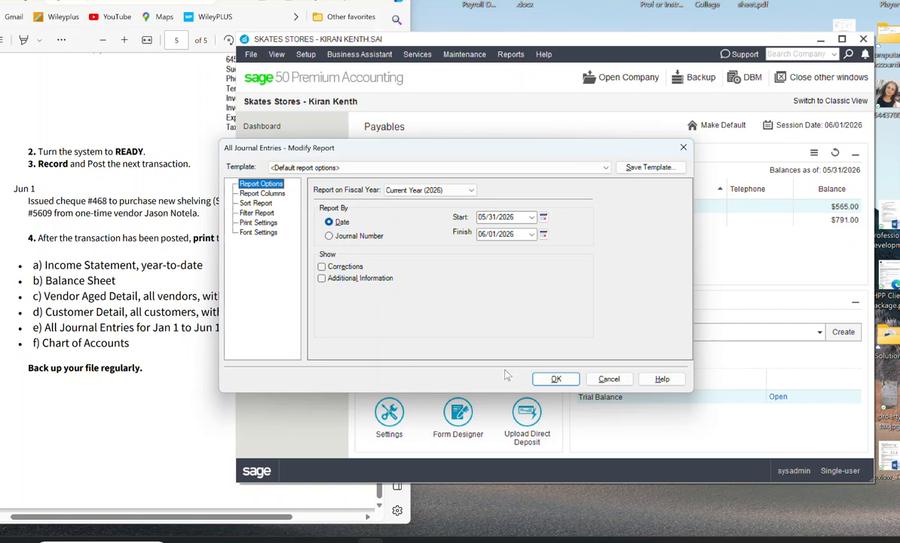
pyautogui.click(550, 378)
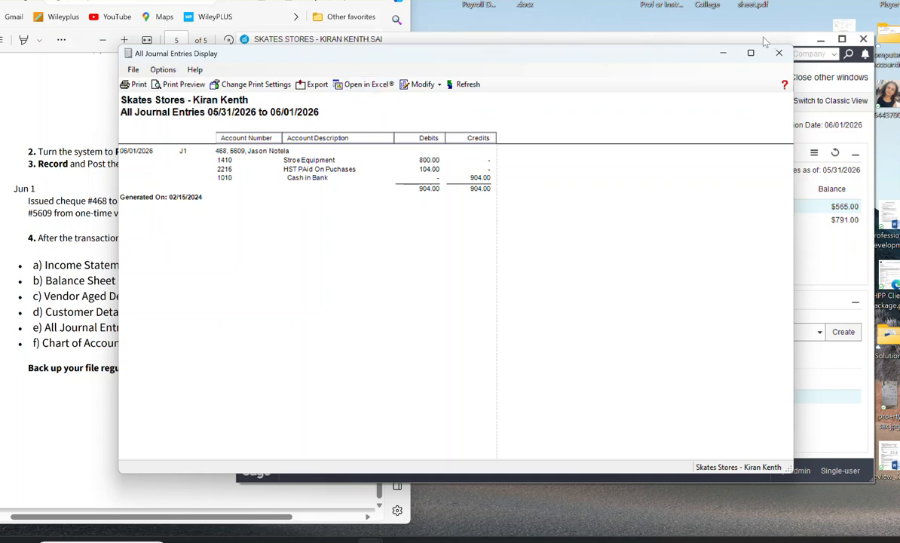
pyautogui.click(777, 55)
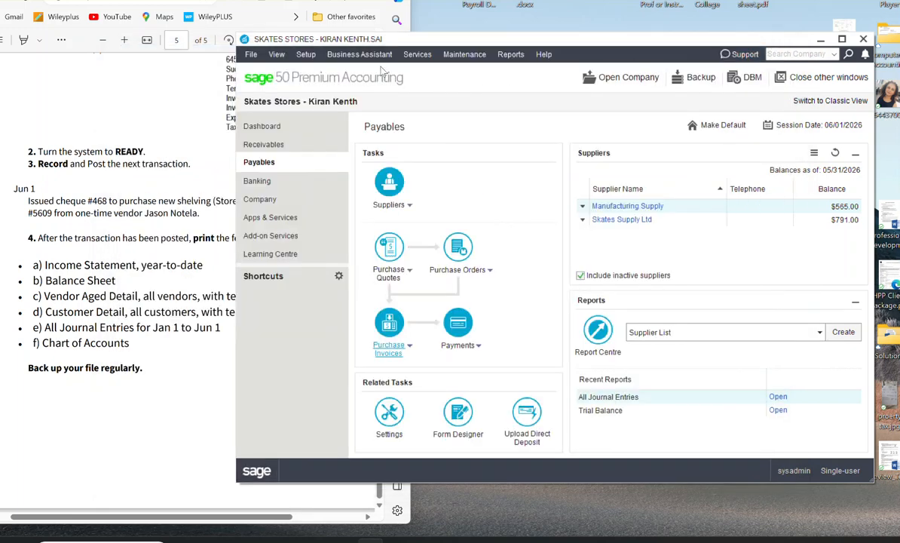
# Step: Review the fiscal, session and transaction dates in the company information settings and leave without saving changes
pyautogui.click(305, 54)
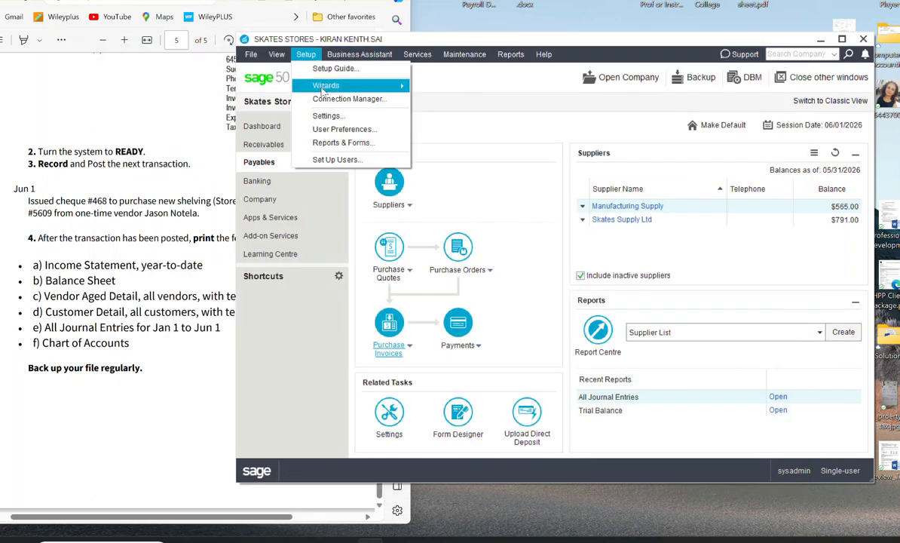
pyautogui.click(326, 116)
pyautogui.click(285, 86)
pyautogui.click(366, 100)
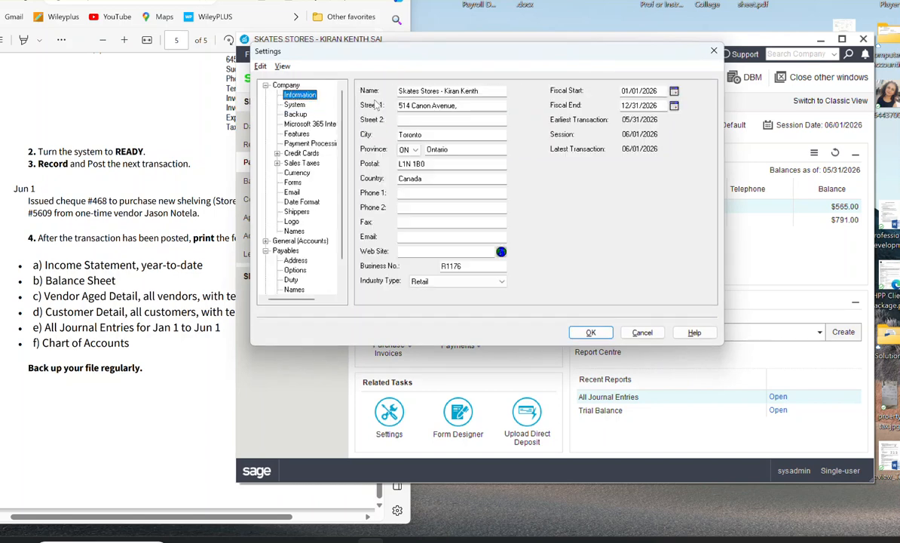
pyautogui.click(644, 333)
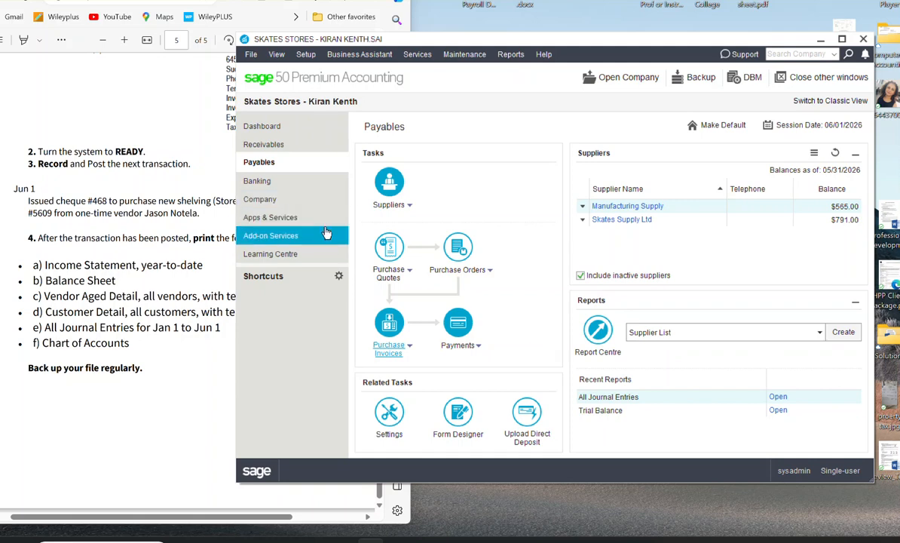
# Step: Display the Income Statement for 01/01/2026 to 06/01/2026 with the default report options, review it and close the report
pyautogui.click(510, 55)
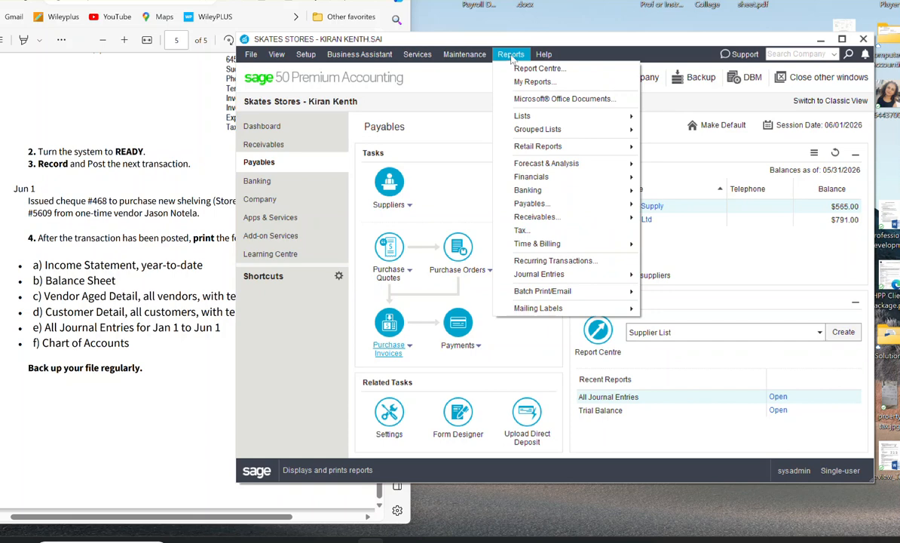
pyautogui.moveTo(543, 176)
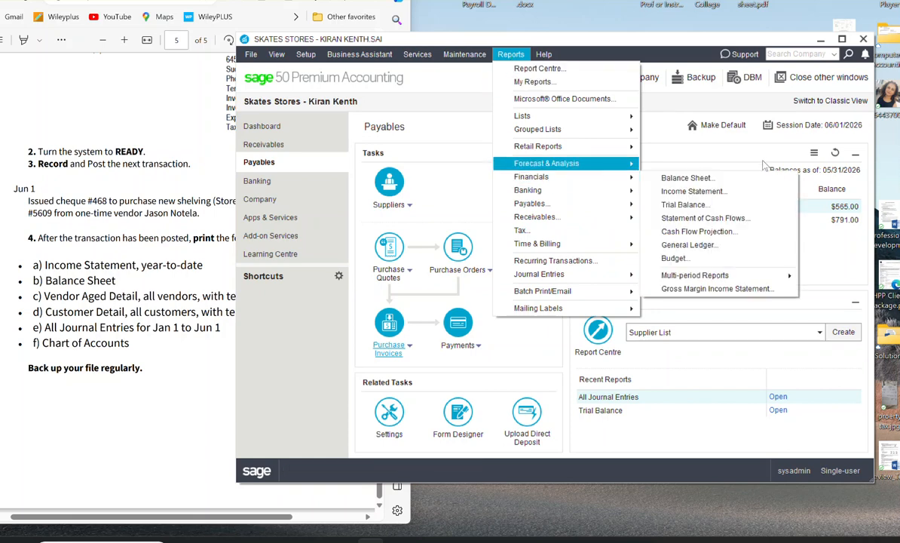
pyautogui.click(692, 191)
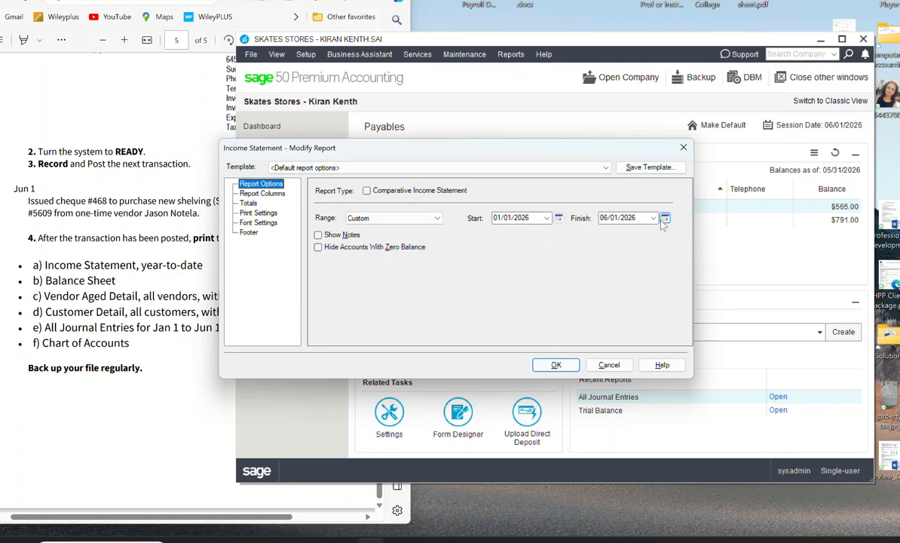
pyautogui.click(548, 364)
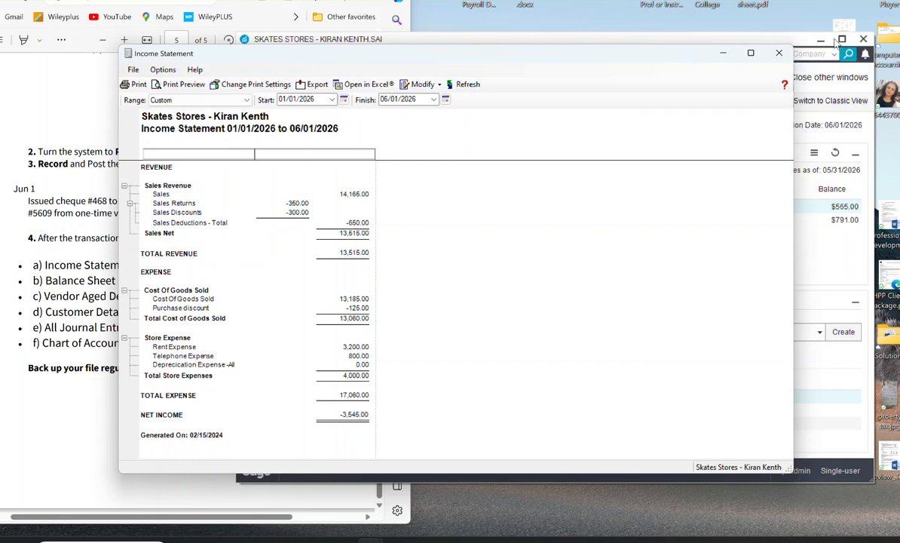
pyautogui.click(778, 53)
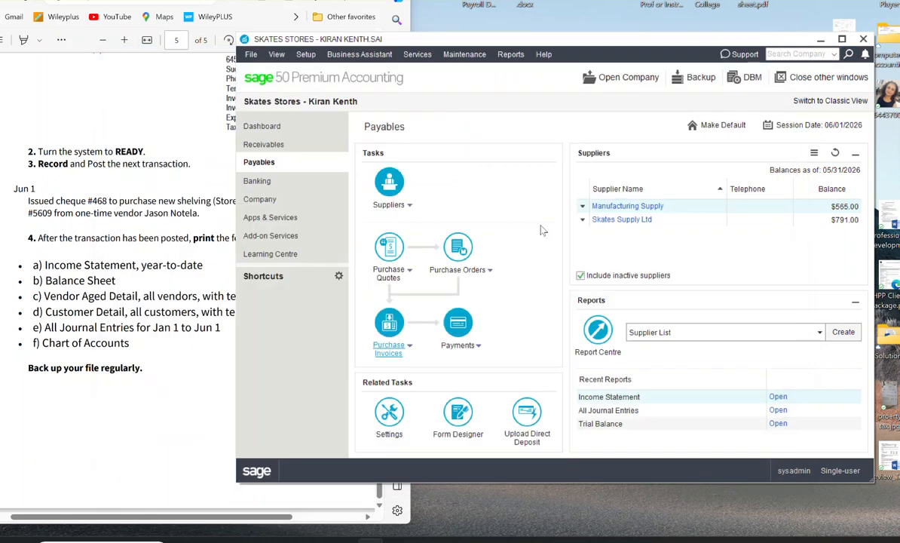
# Step: Display the Balance Sheet as at 06/01/2026, review it down to the equity section, and close the report and the company file
pyautogui.click(511, 54)
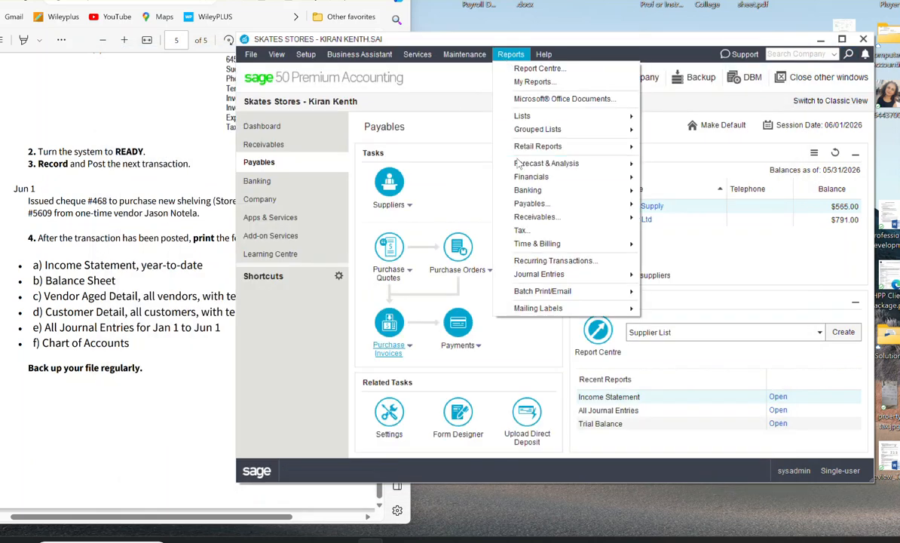
pyautogui.moveTo(522, 178)
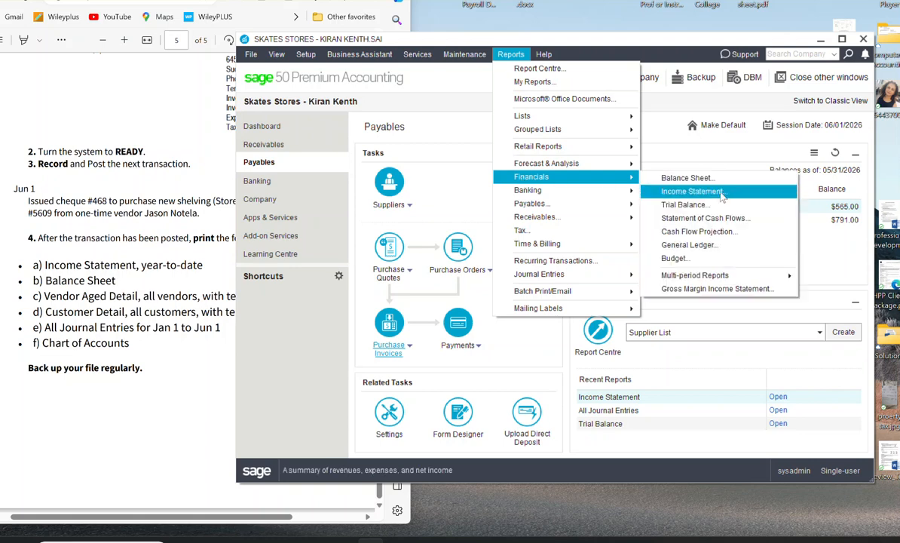
pyautogui.click(687, 177)
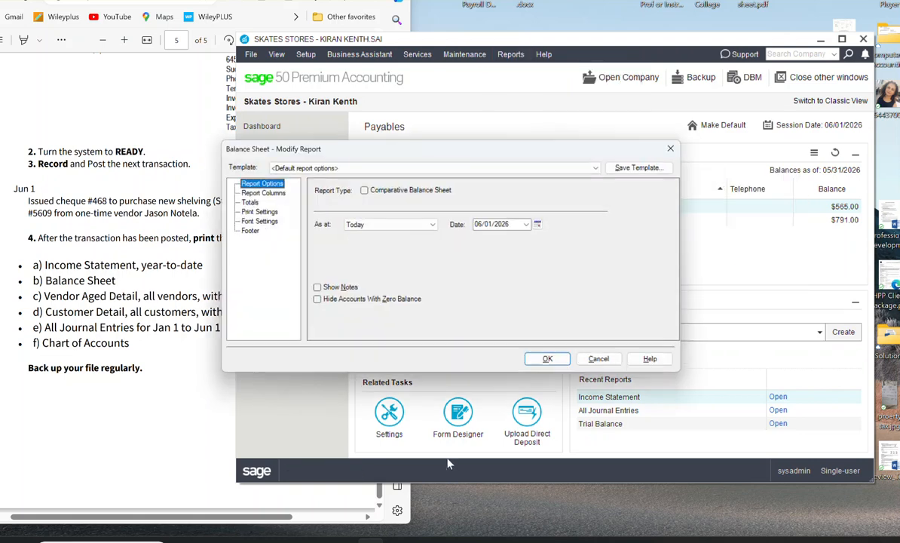
pyautogui.click(550, 364)
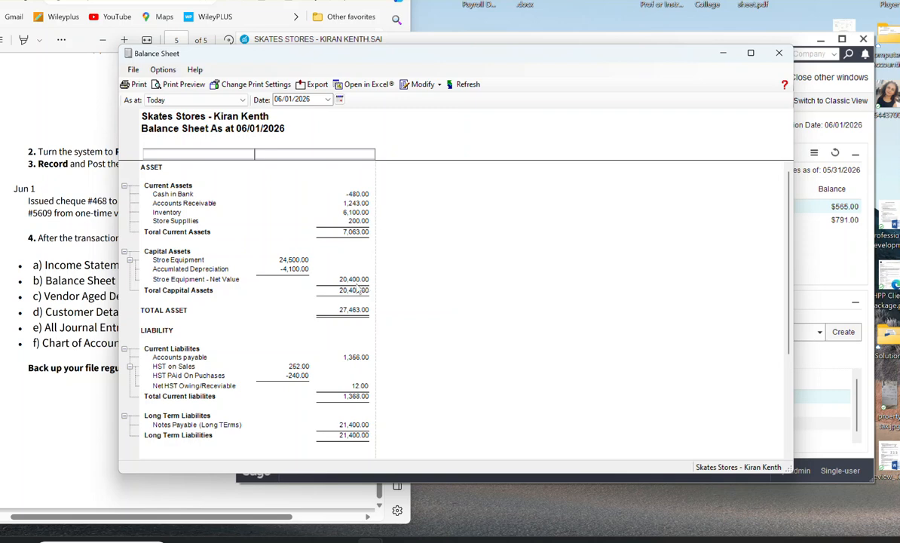
pyautogui.scroll(-2, 351, 300)
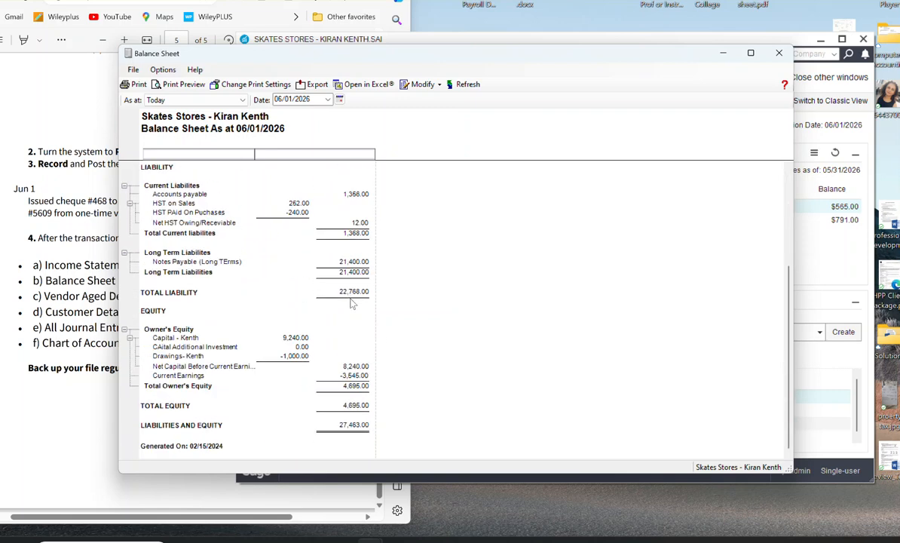
pyautogui.scroll(4, 330, 285)
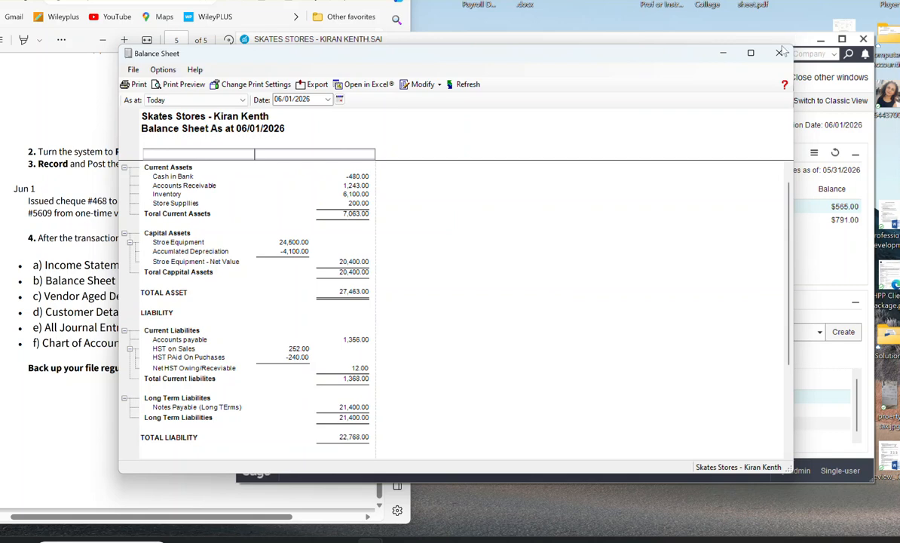
pyautogui.click(722, 53)
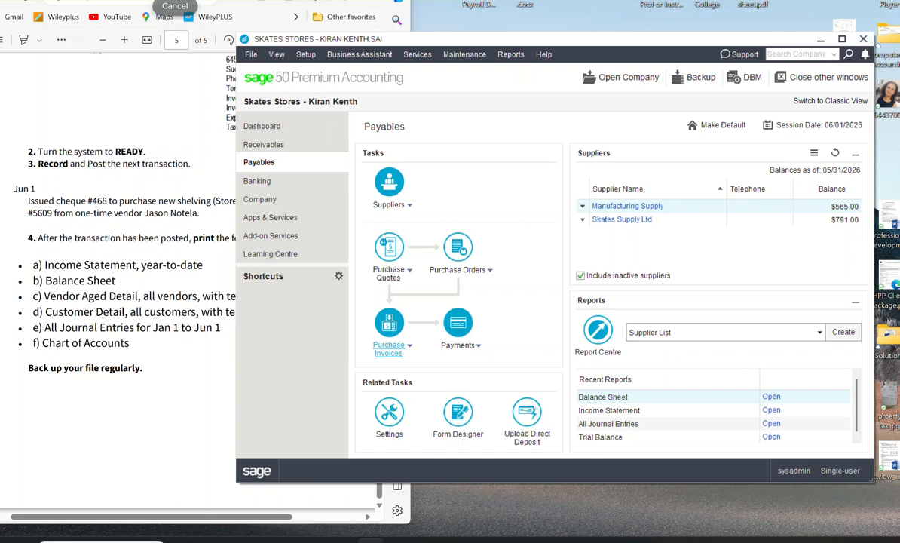
pyautogui.click(863, 39)
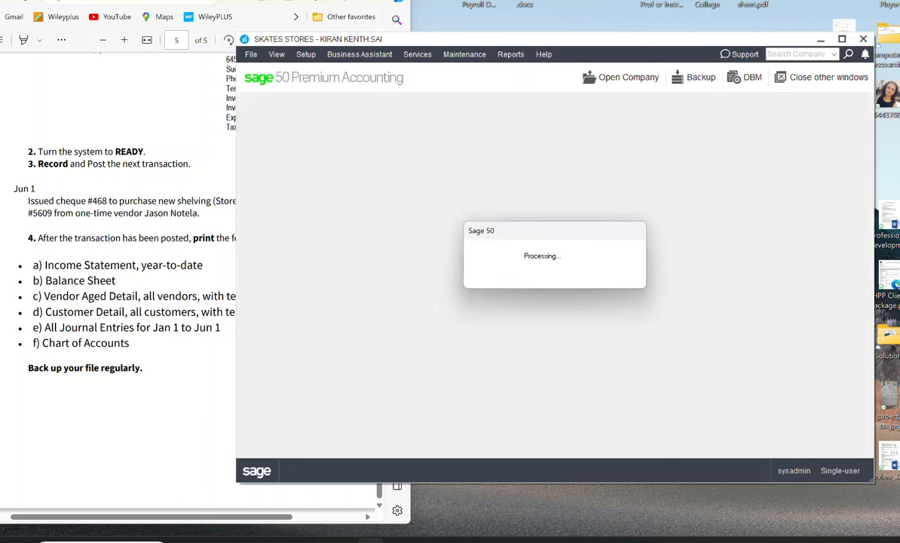